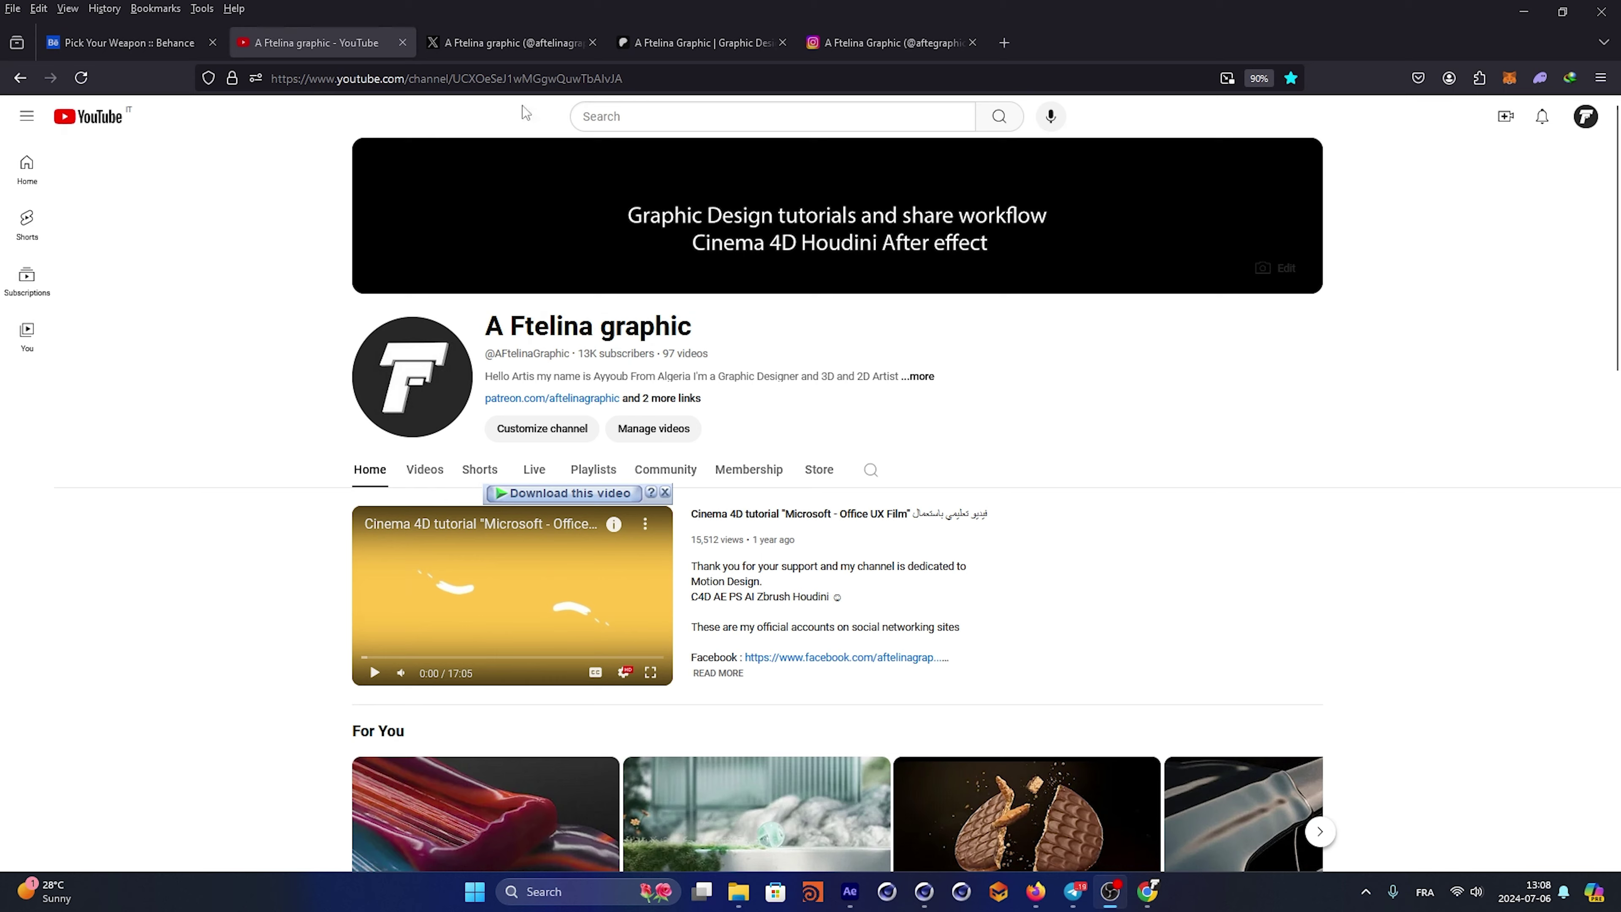
Visit the creator's X and Patreon pages, ending at the top of their Instagram profile
click(485, 47)
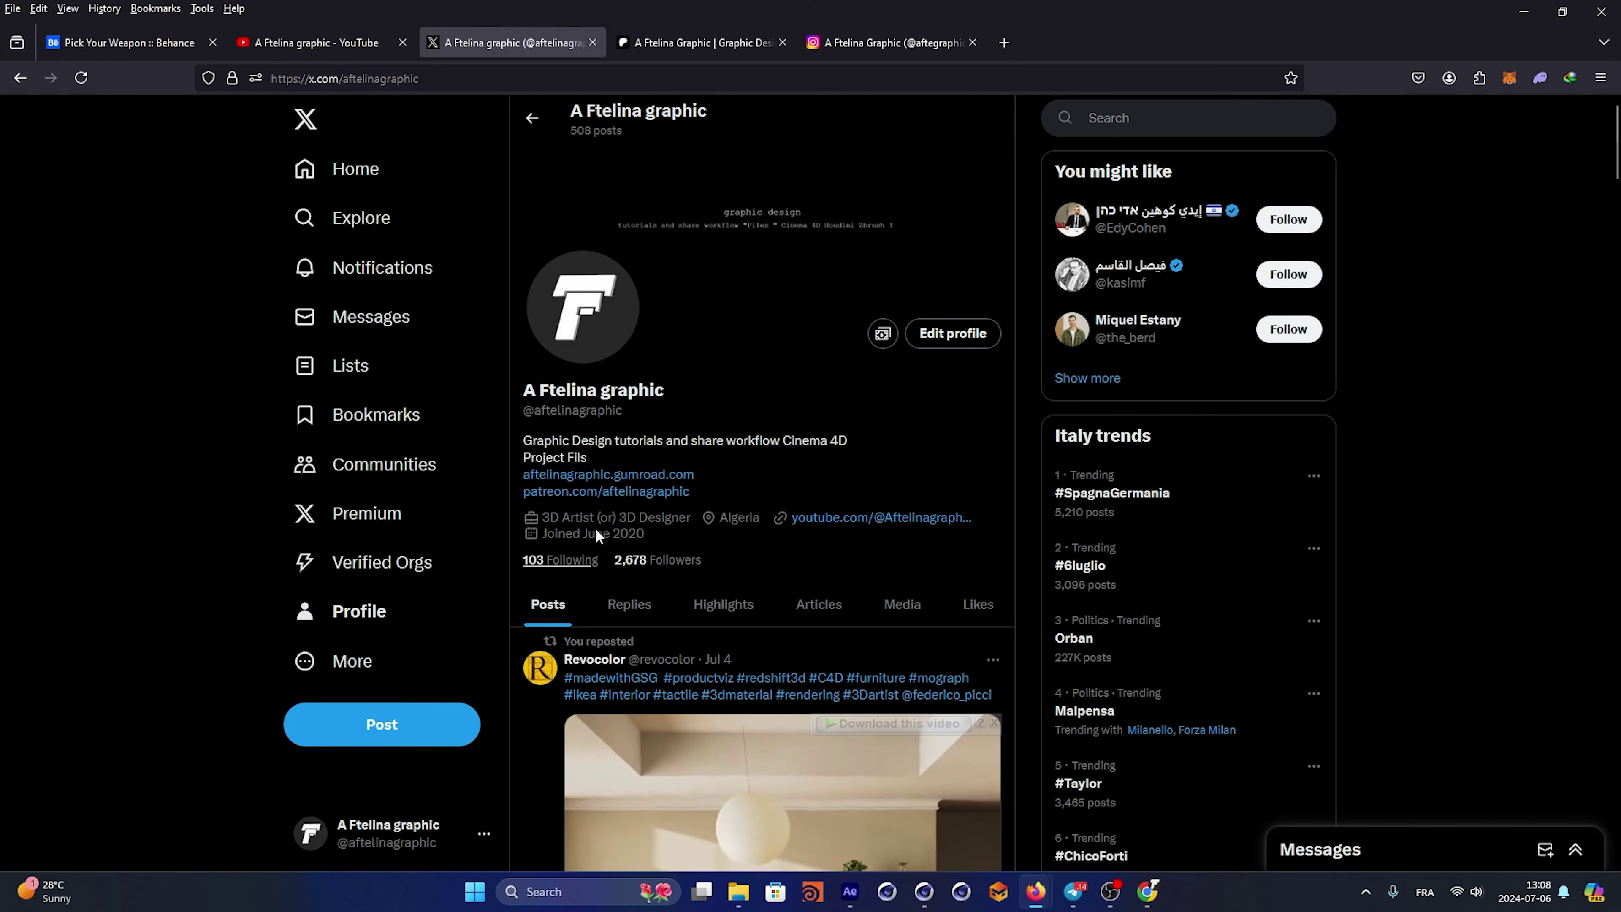
click(742, 57)
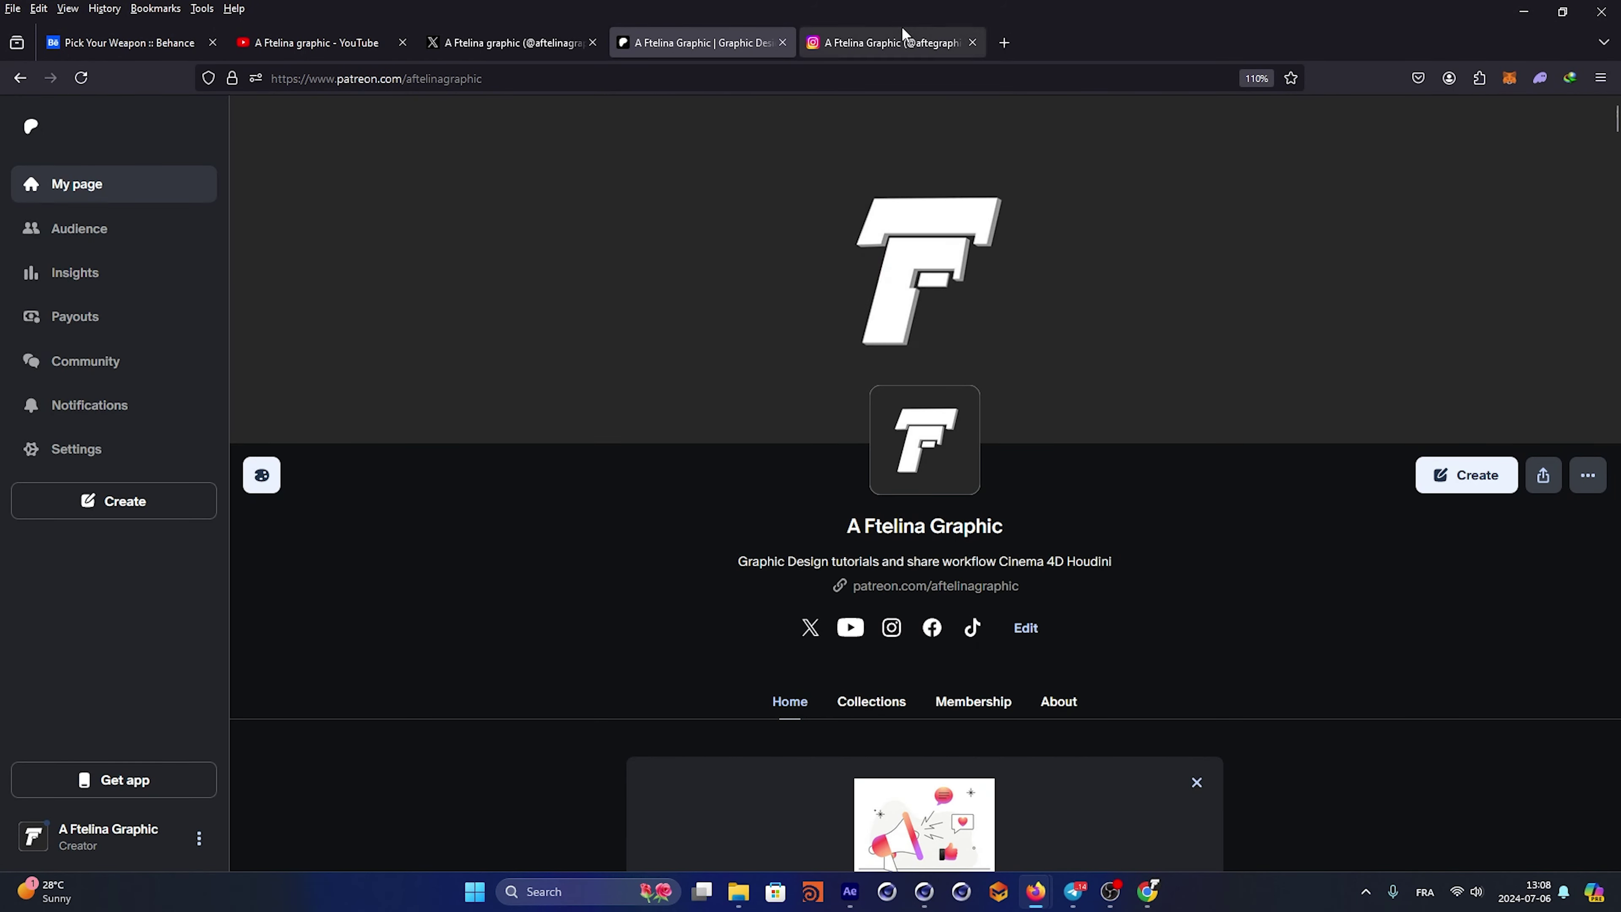
click(901, 39)
scroll(980, 404, down, 3)
scroll(983, 399, up, 3)
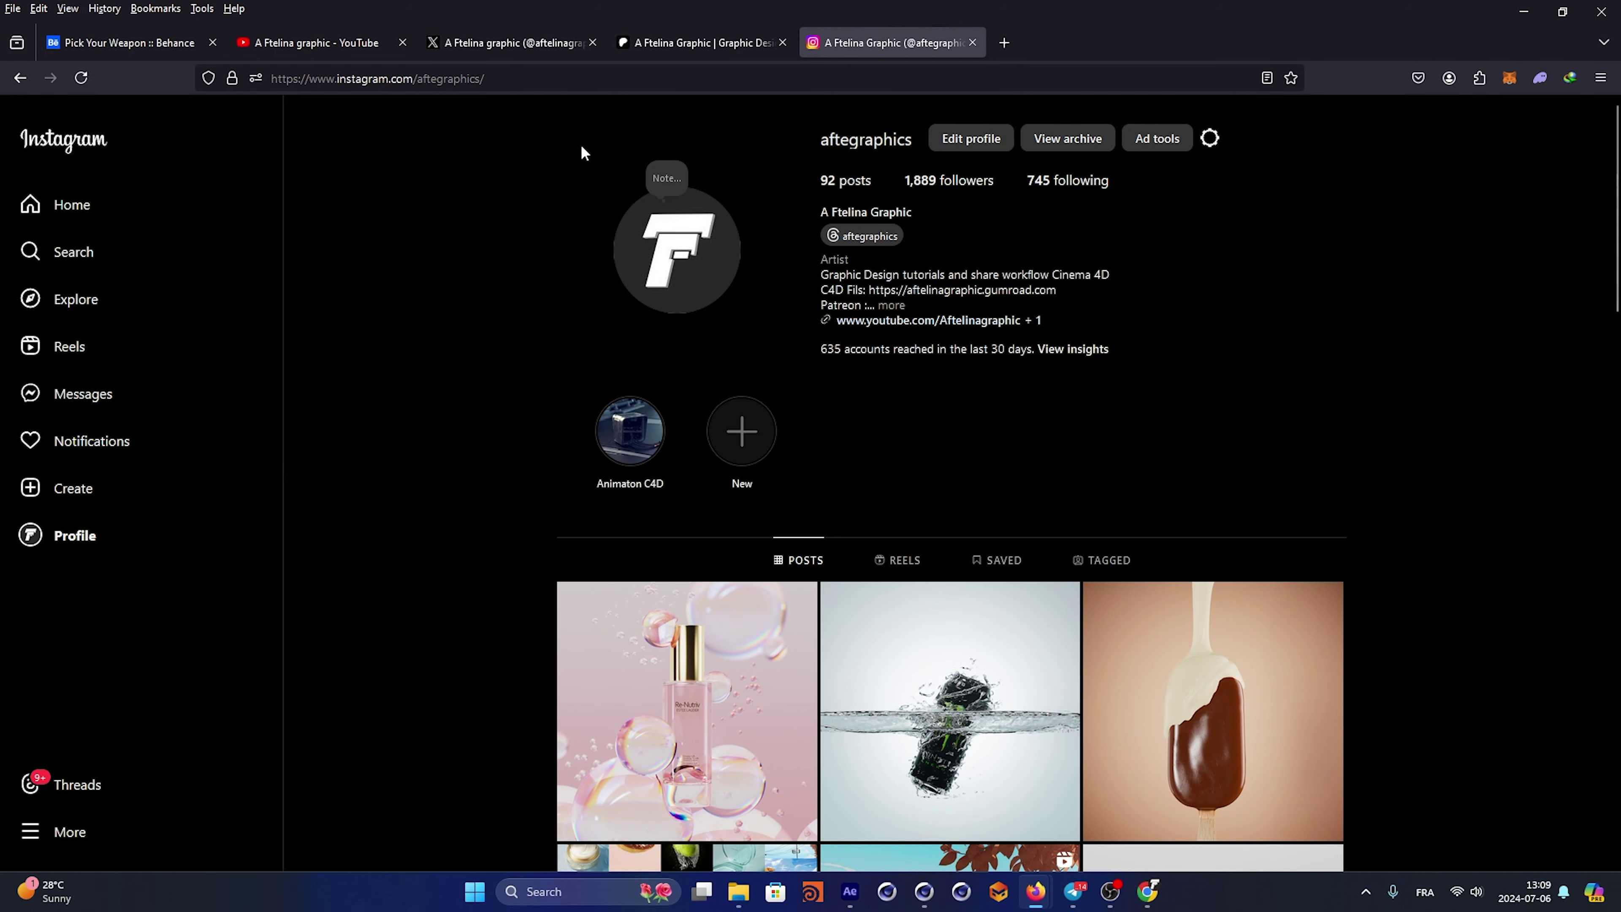
Open the Pick Your Weapon glass project on Behance and scroll through it
click(107, 45)
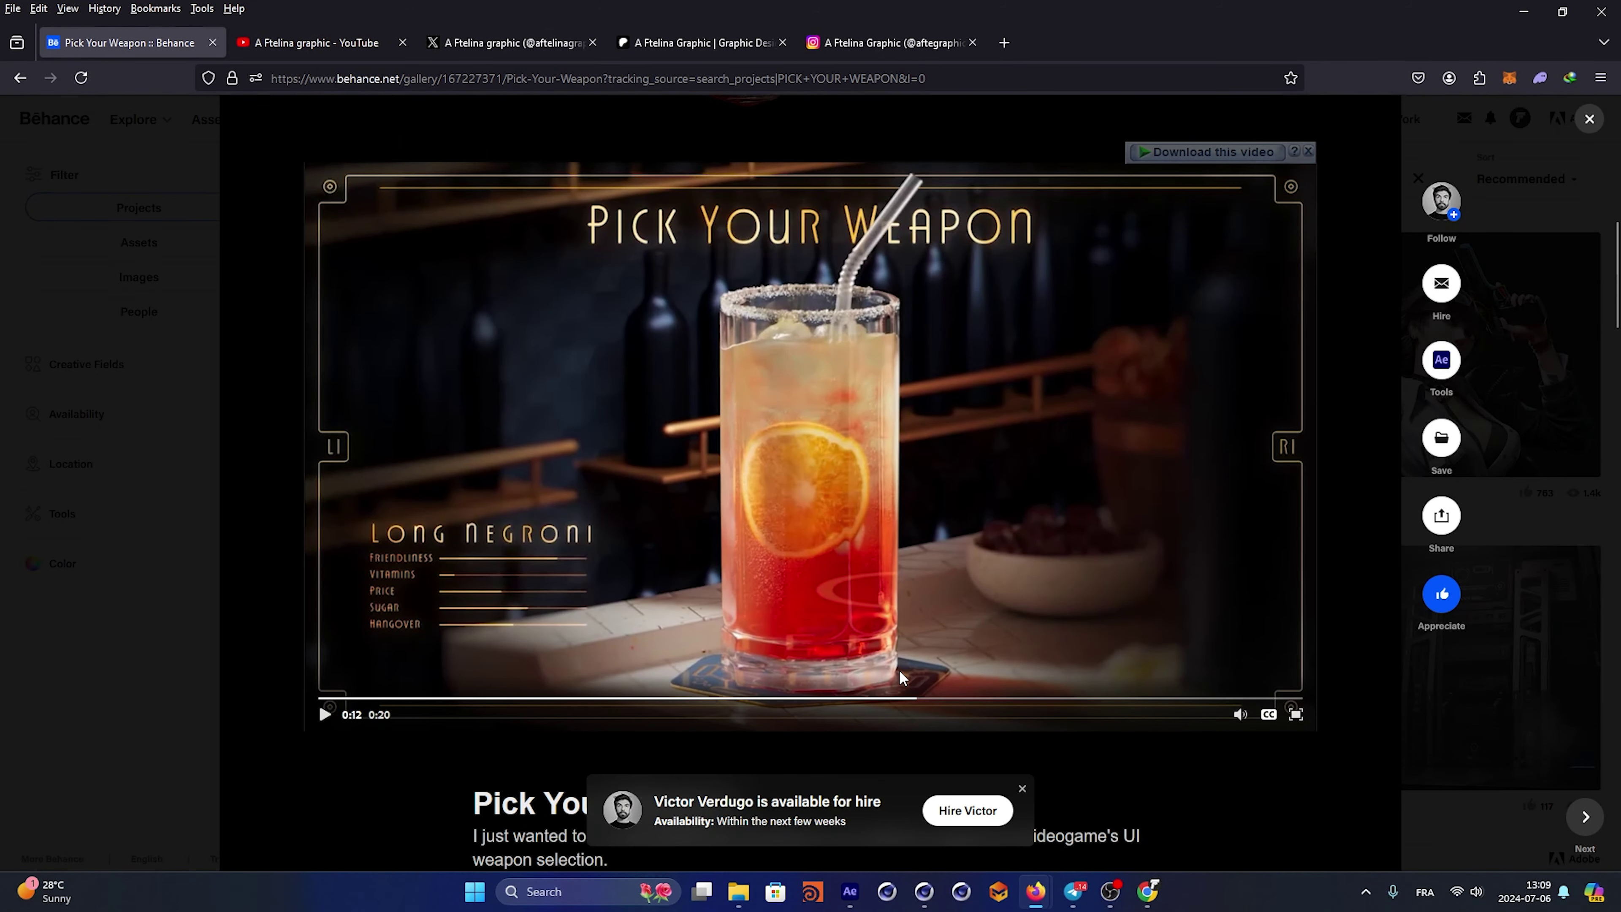
scroll(912, 620, up, 3)
scroll(919, 613, up, 1)
scroll(926, 596, up, 2)
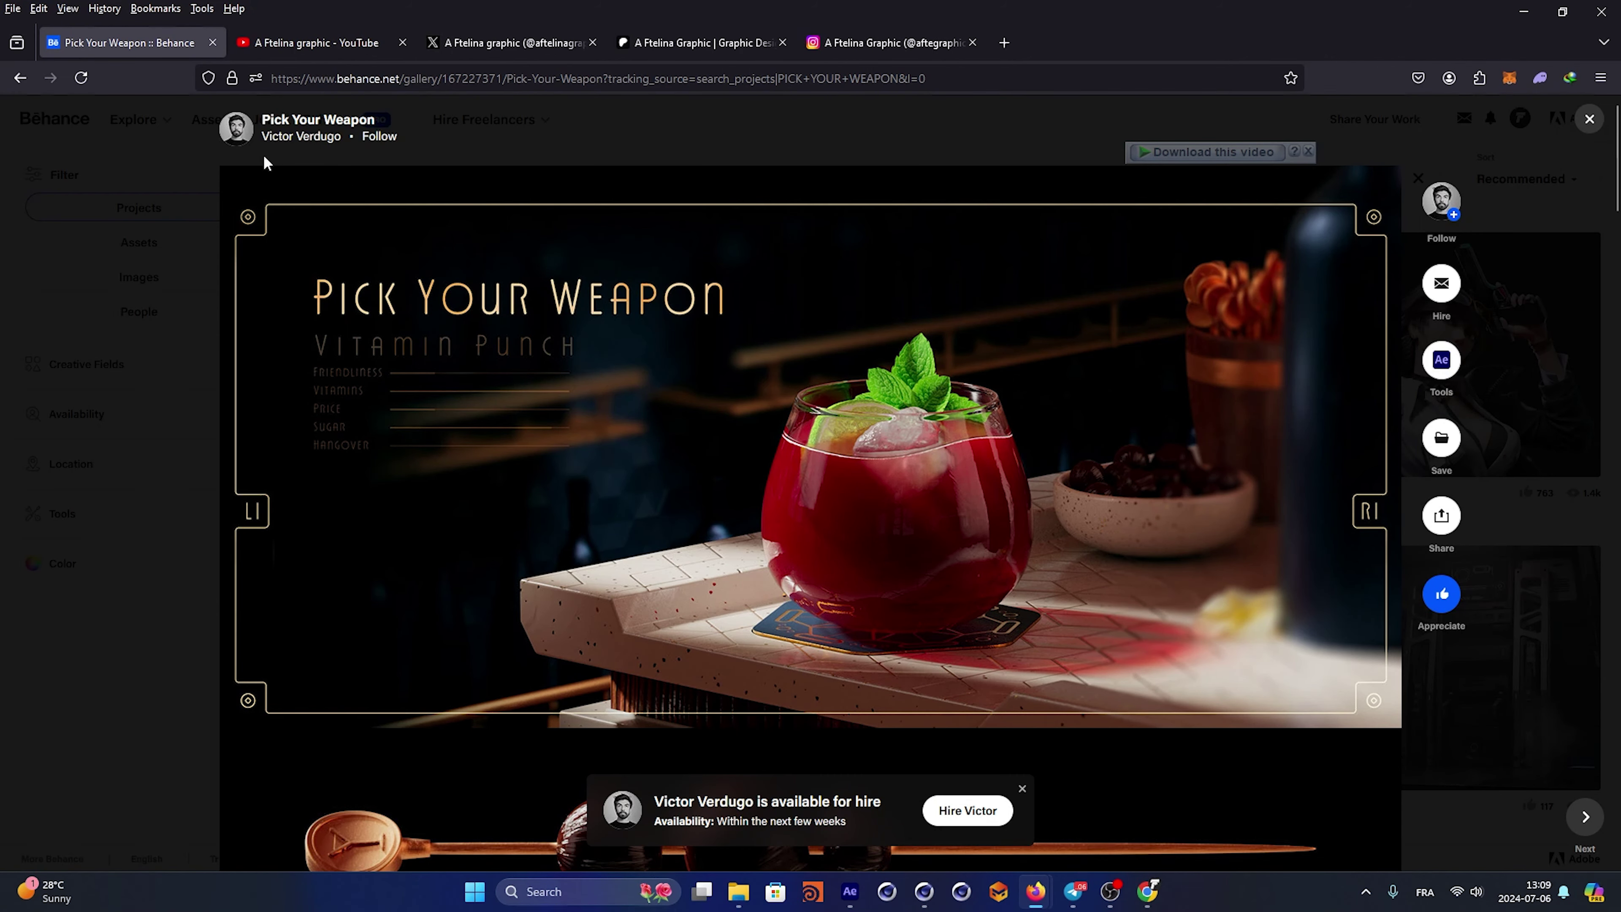
scroll(664, 560, down, 2)
scroll(663, 560, down, 8)
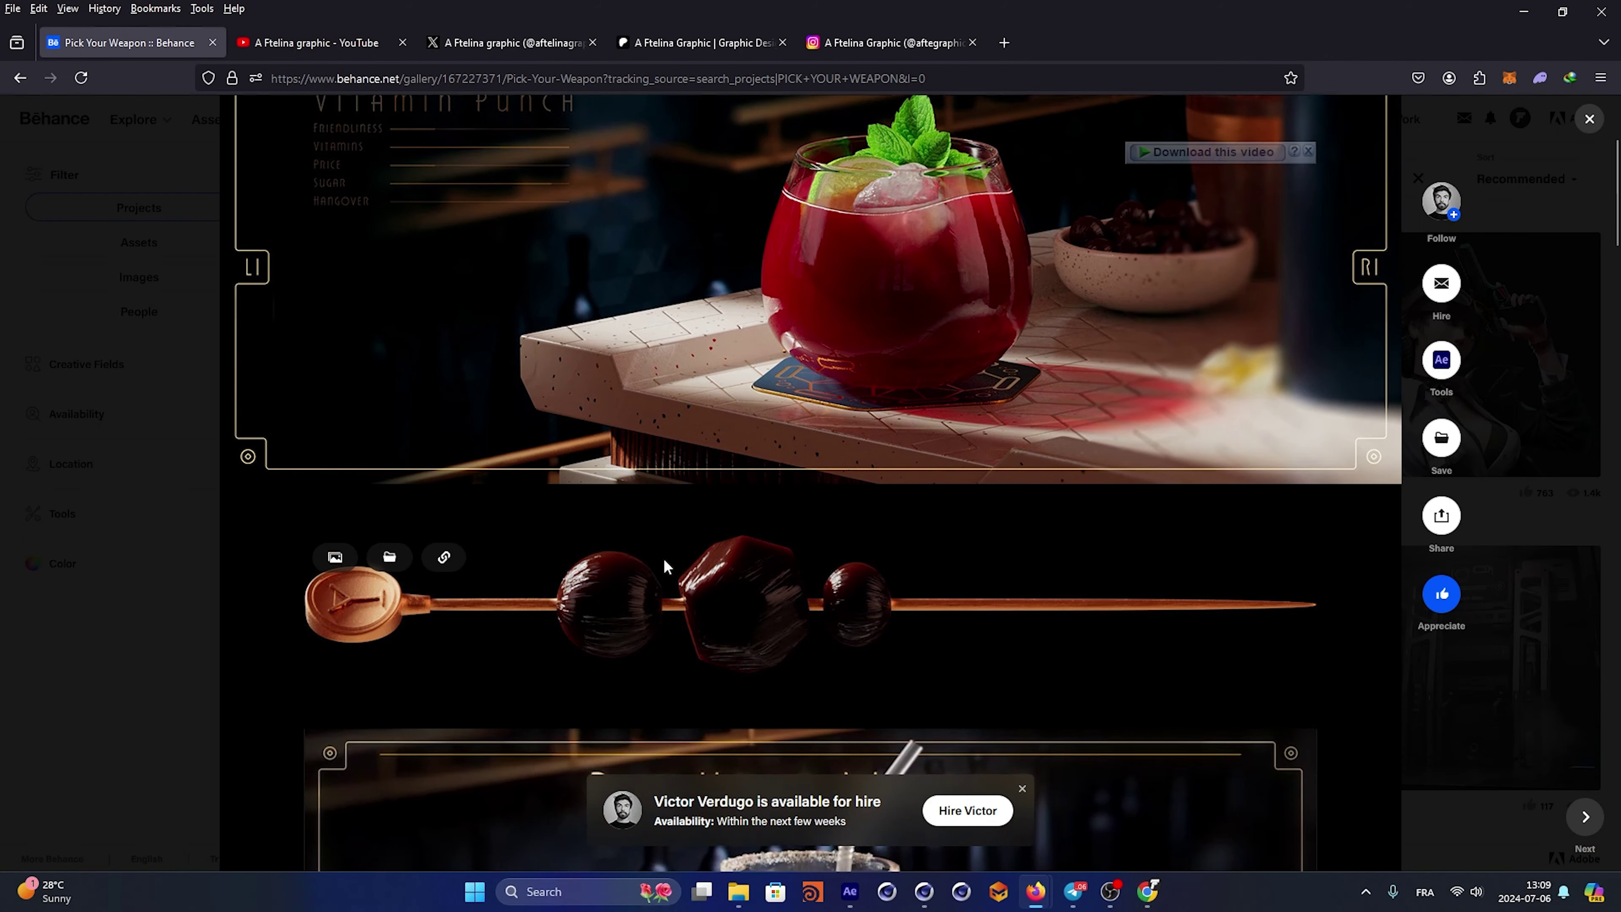
Play the project video, pause on the tall Long Negro glass, and return to Cinema 4D
click(328, 550)
click(327, 551)
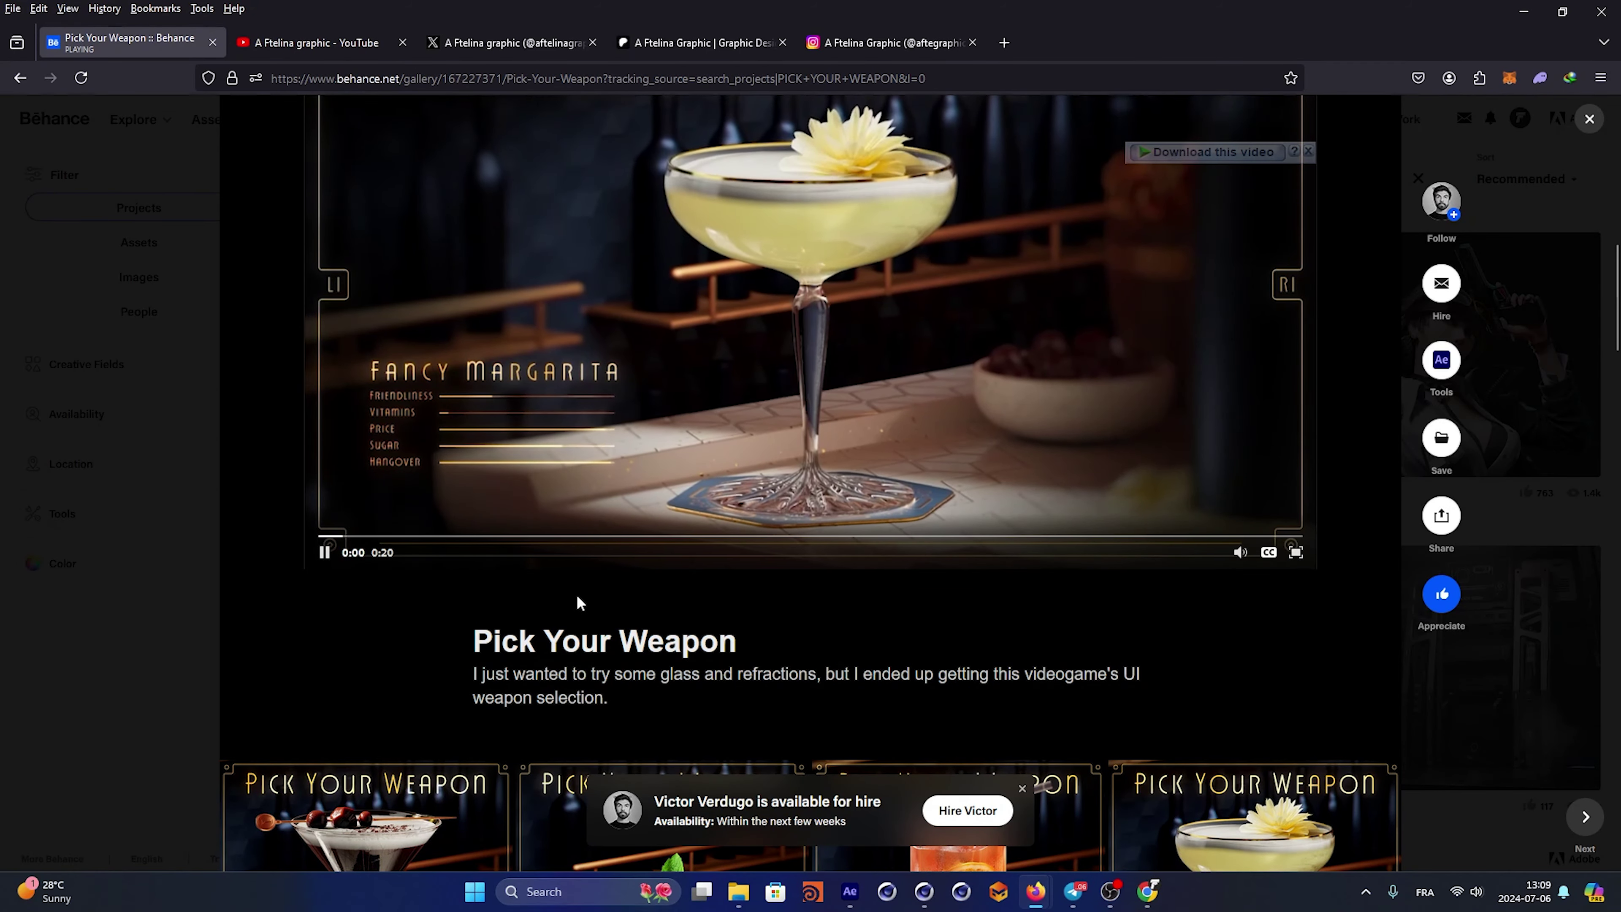
scroll(724, 627, up, 1)
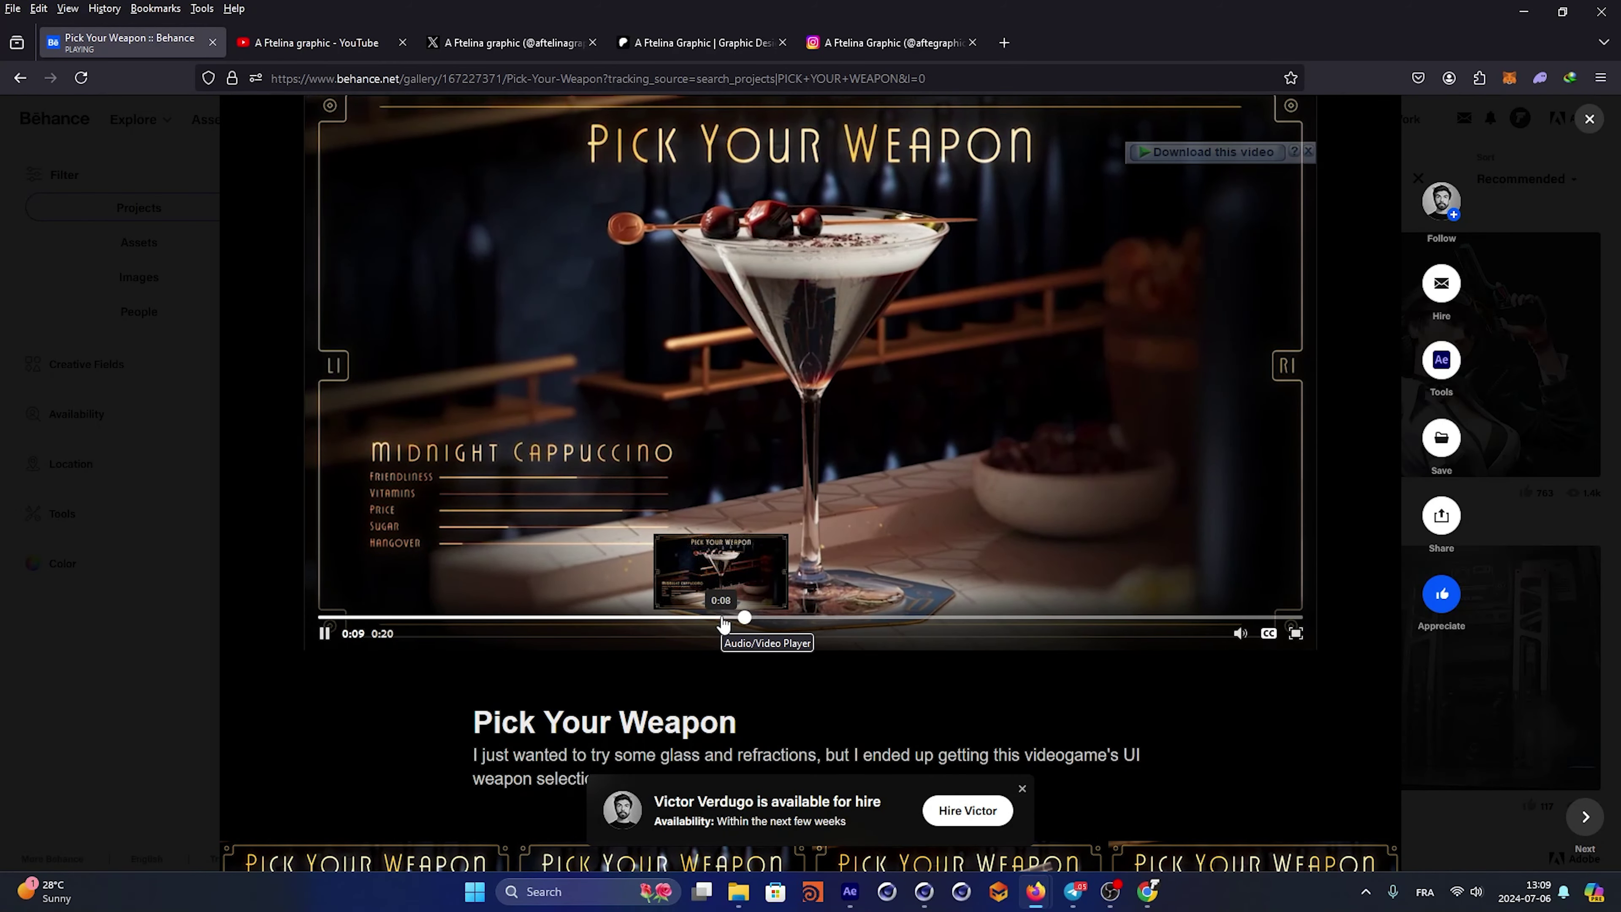
key(space)
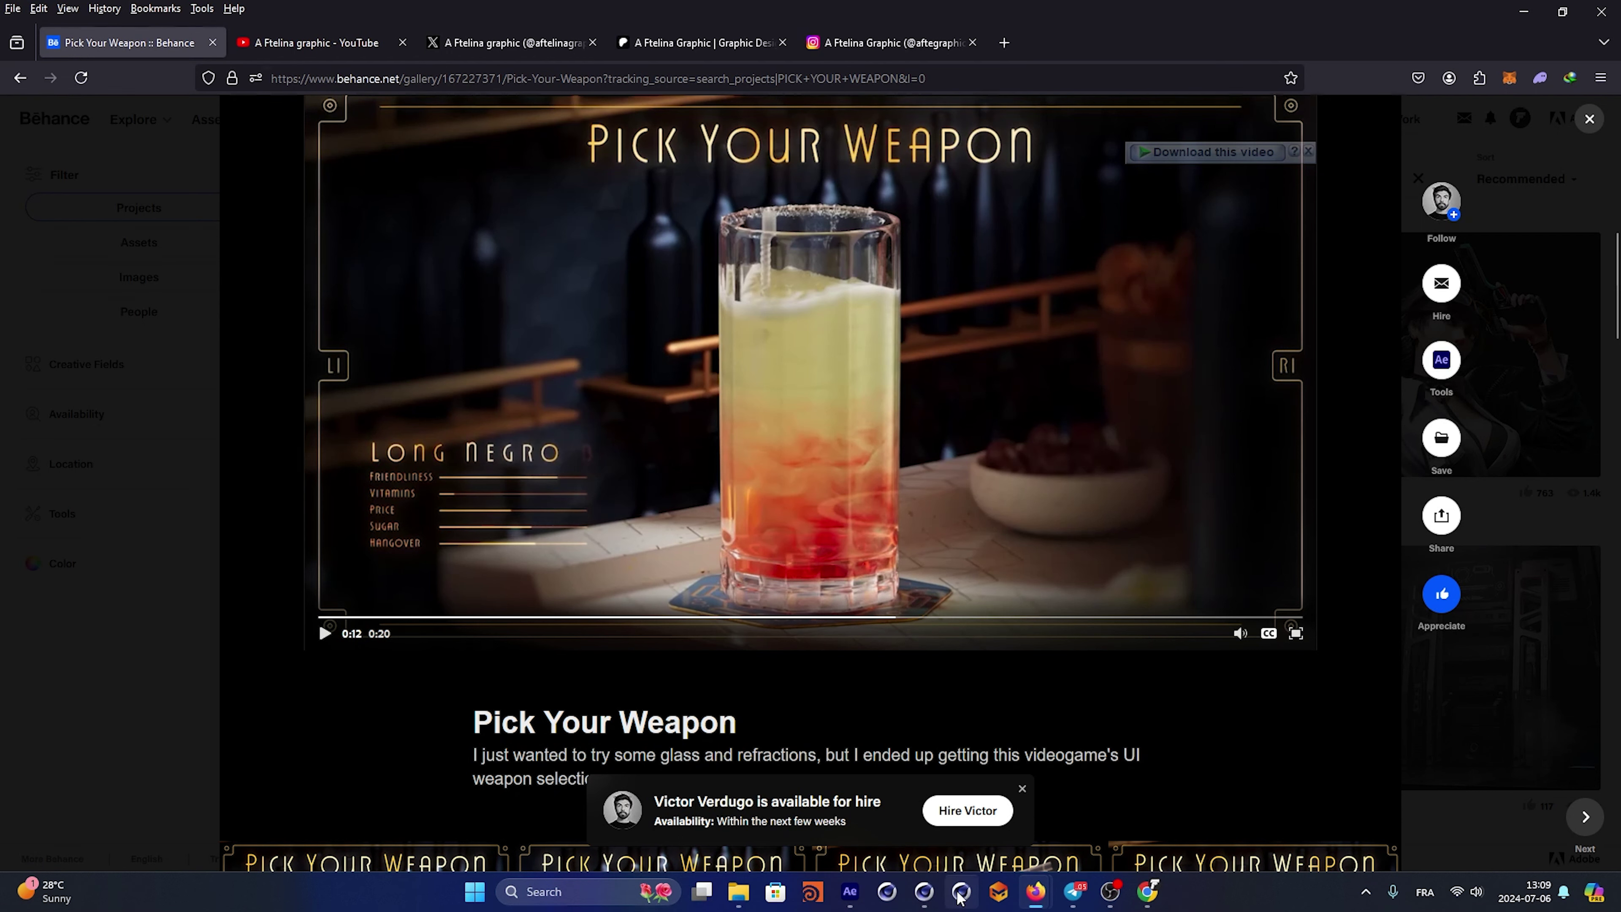
click(924, 892)
Maximise the Front viewport to fill the view area
alt+drag(592, 397, 719, 412)
middle_click(720, 412)
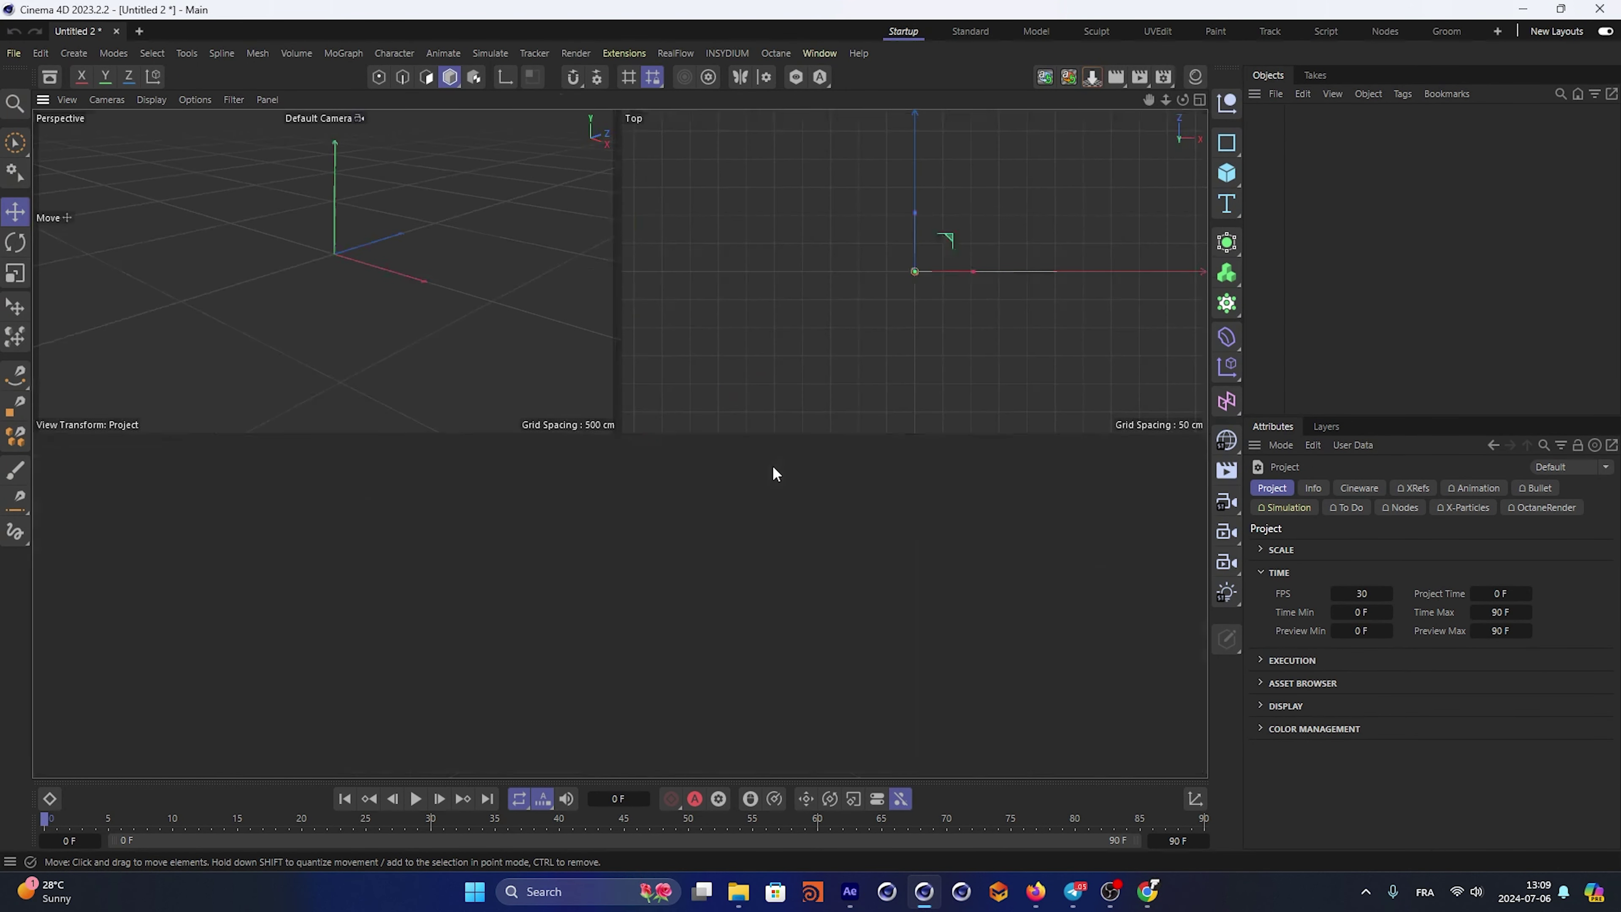
middle_click(770, 471)
mouse_move(887, 500)
alt+middle_down()
mouse_move(790, 424)
mouse_move(531, 460)
mouse_move(774, 427)
alt+middle_up()
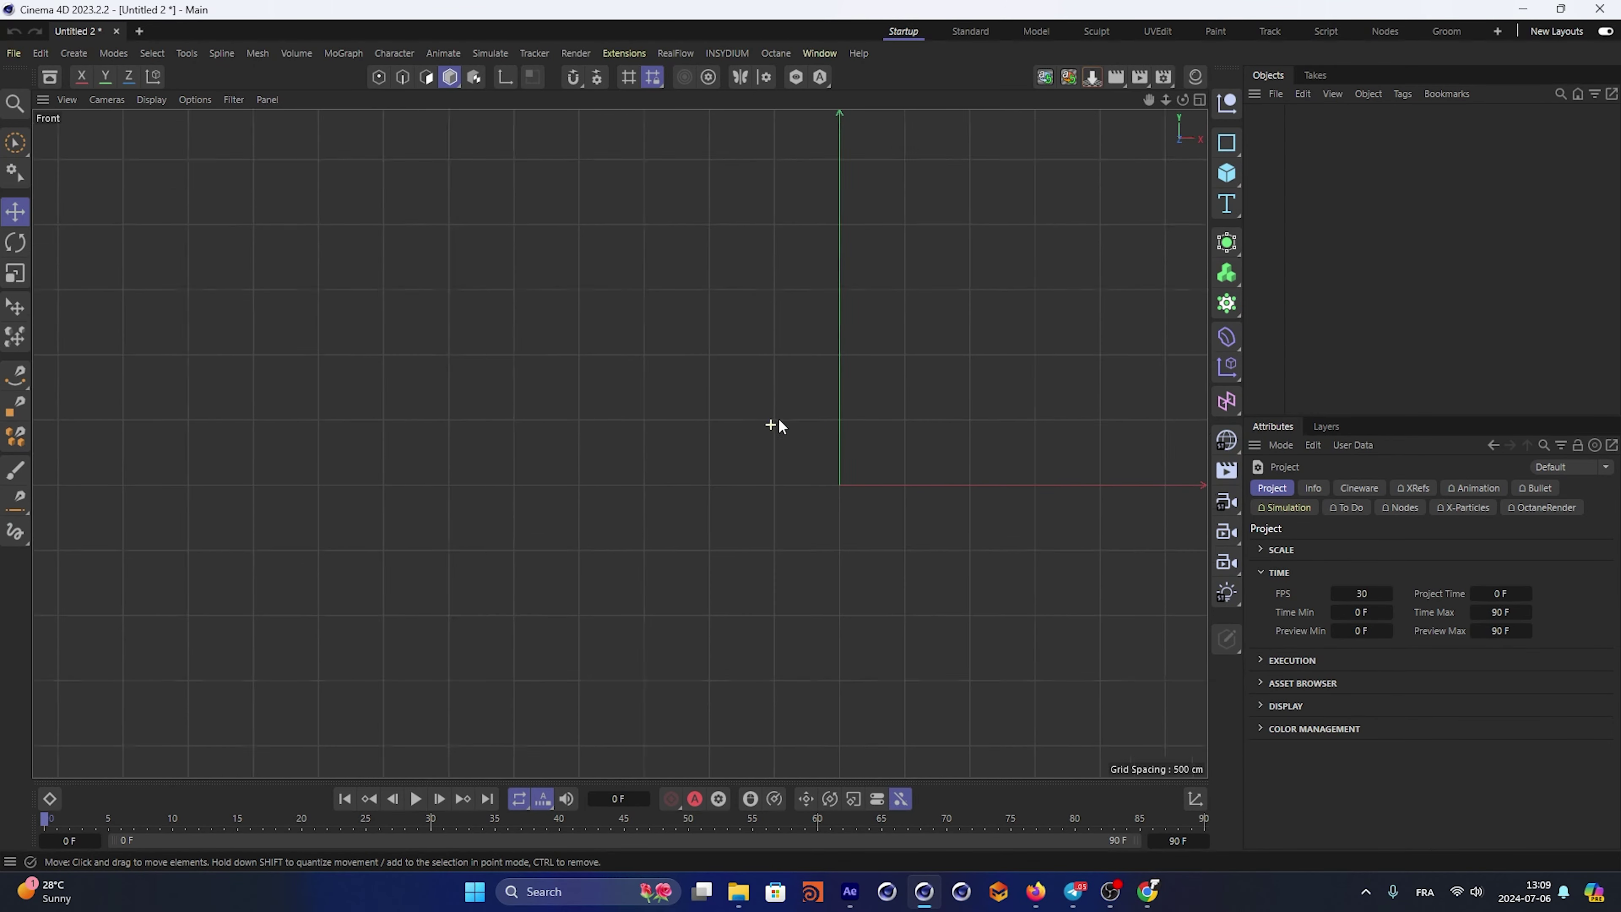
middle_click(774, 428)
middle_click(401, 348)
middle_click(976, 455)
middle_click(970, 577)
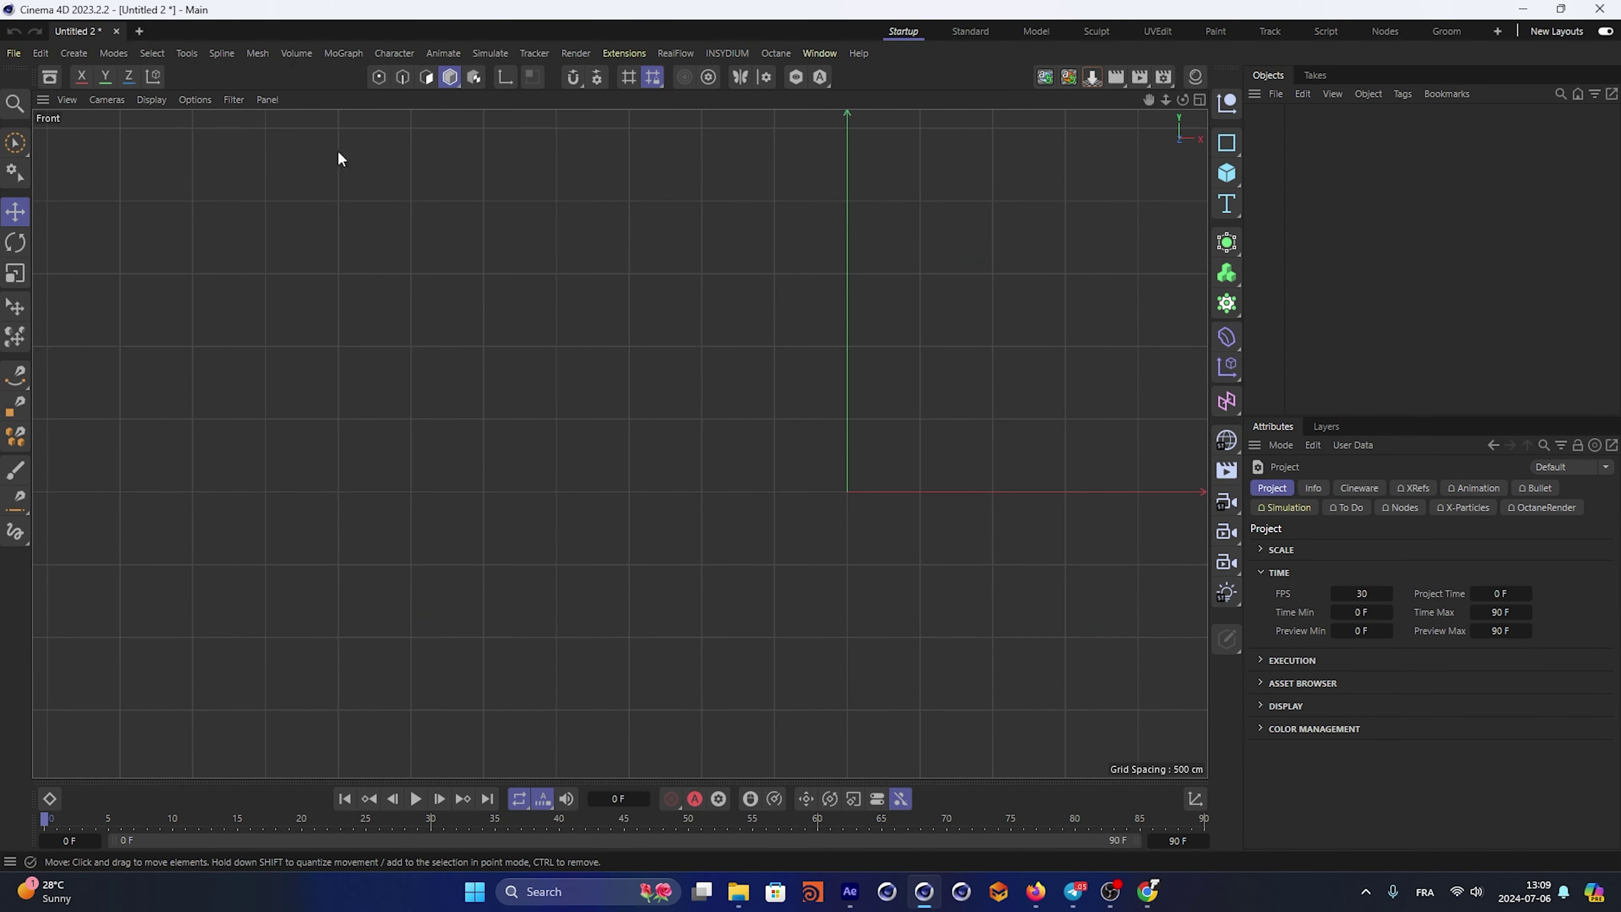
Draw the glass profile with the Spline Pen: stem top, rim, stem top, stem base
click(15, 375)
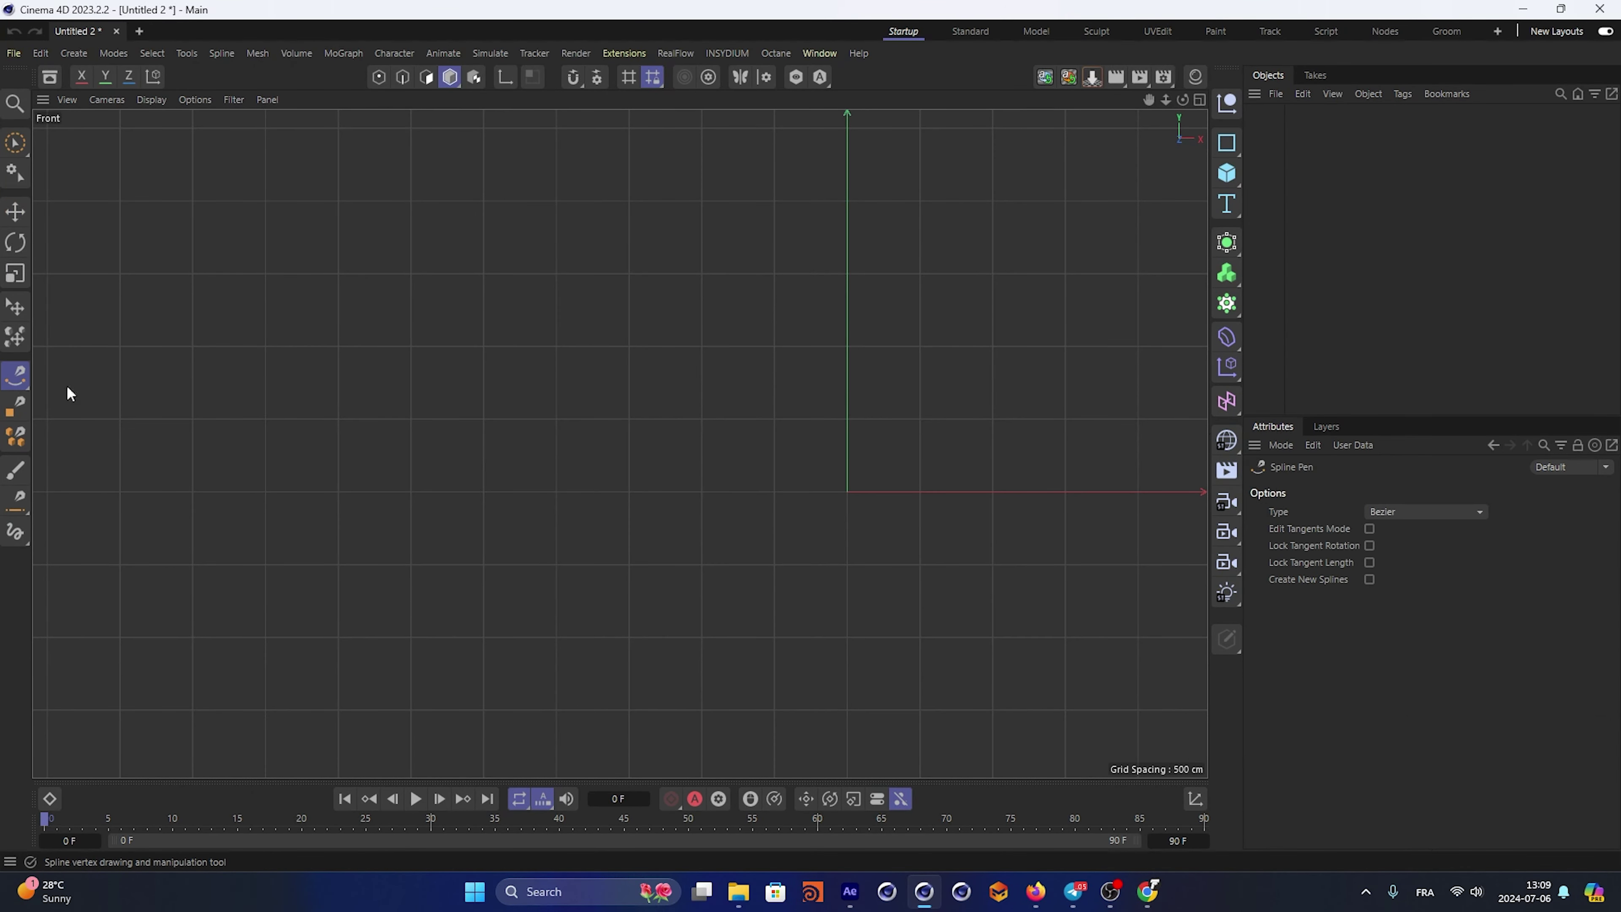
scroll(731, 360, up, 5)
scroll(683, 383, down, 2)
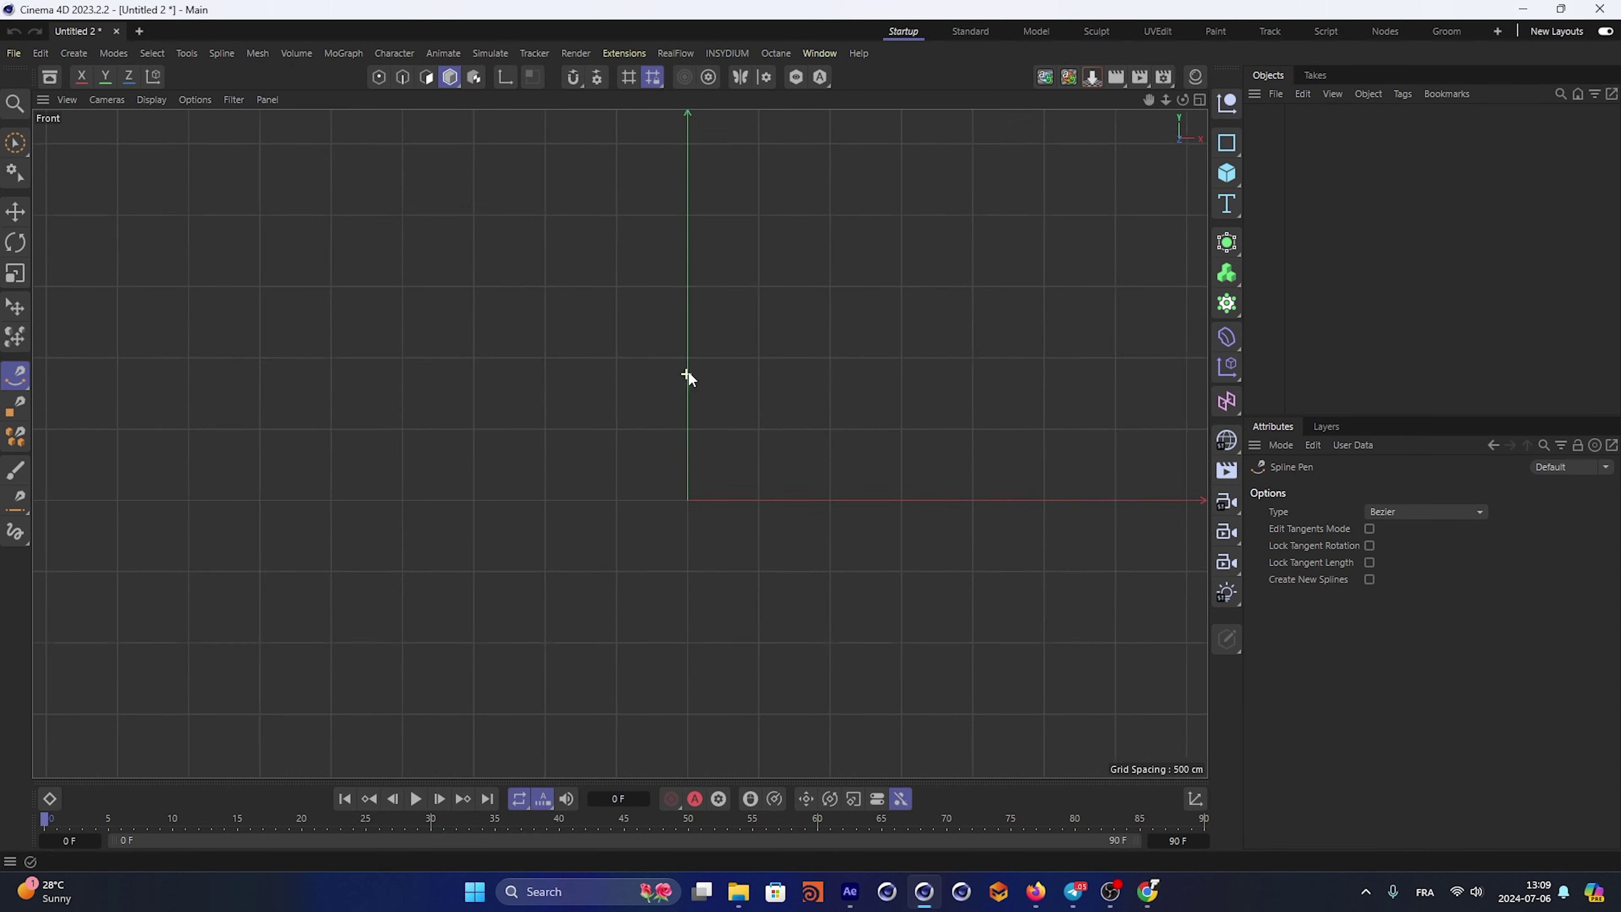
scroll(702, 383, up, 4)
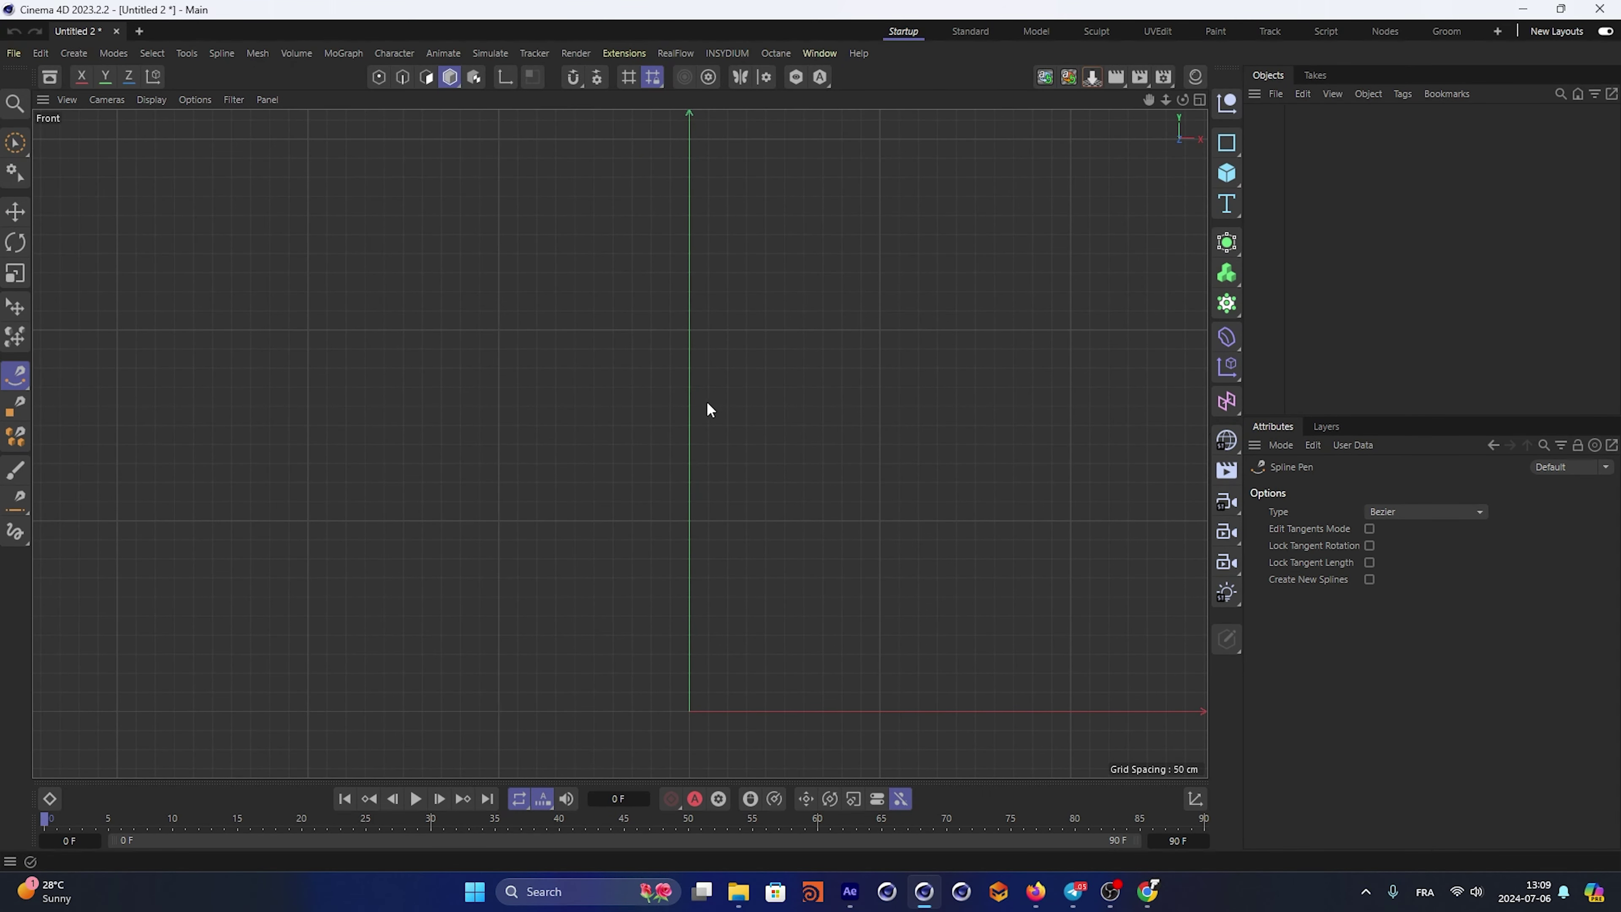
click(703, 412)
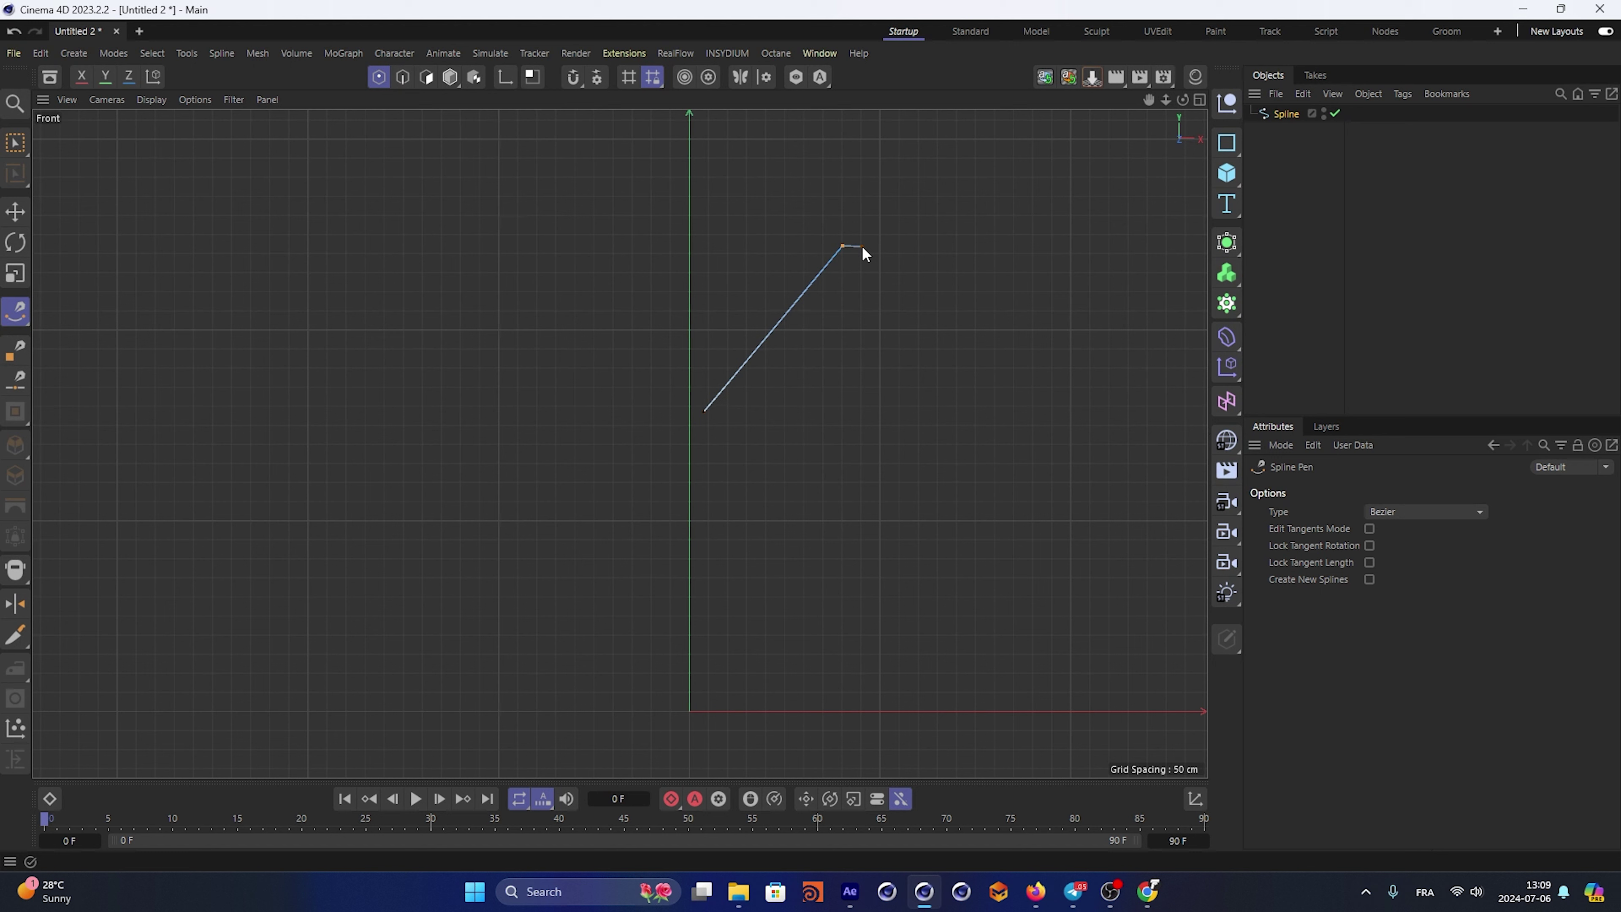
click(854, 246)
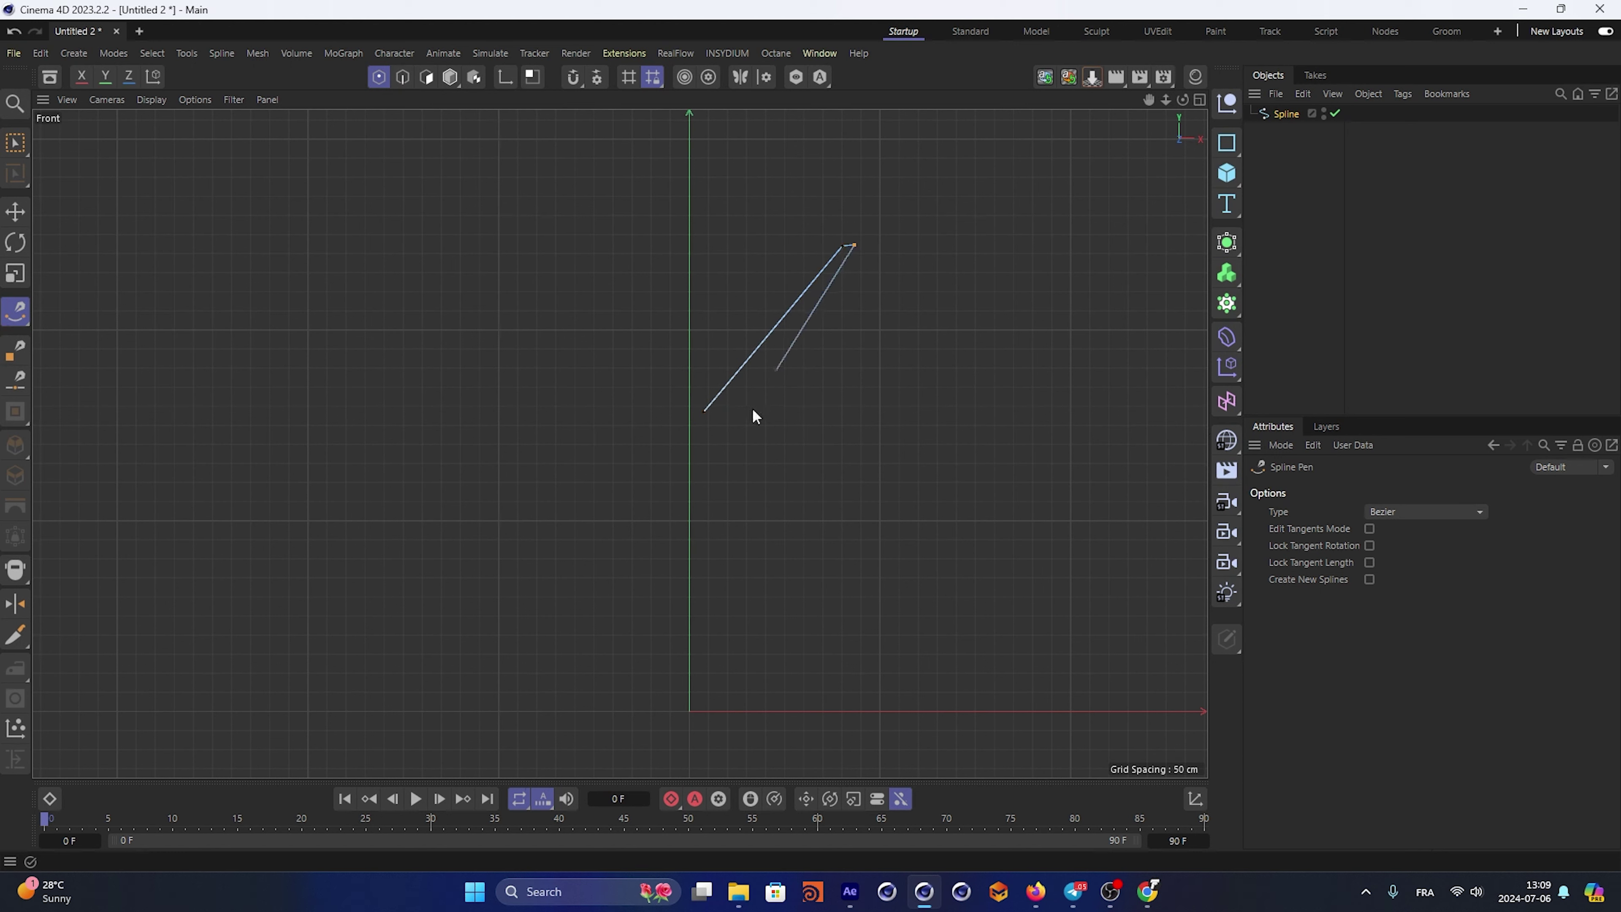
click(696, 438)
click(701, 694)
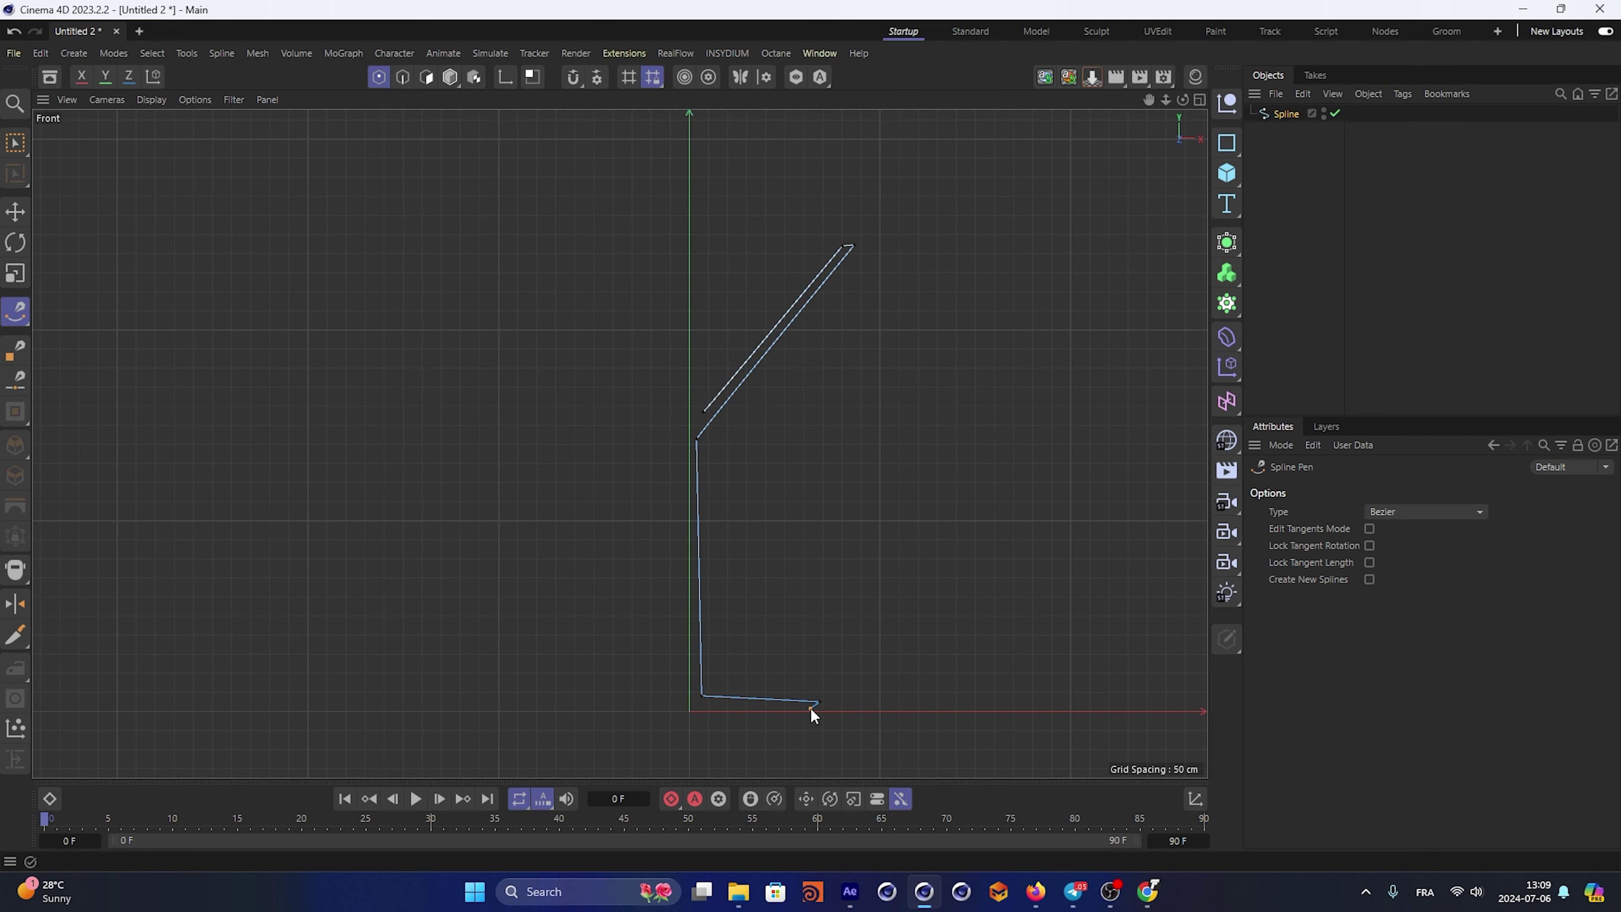
key(0)
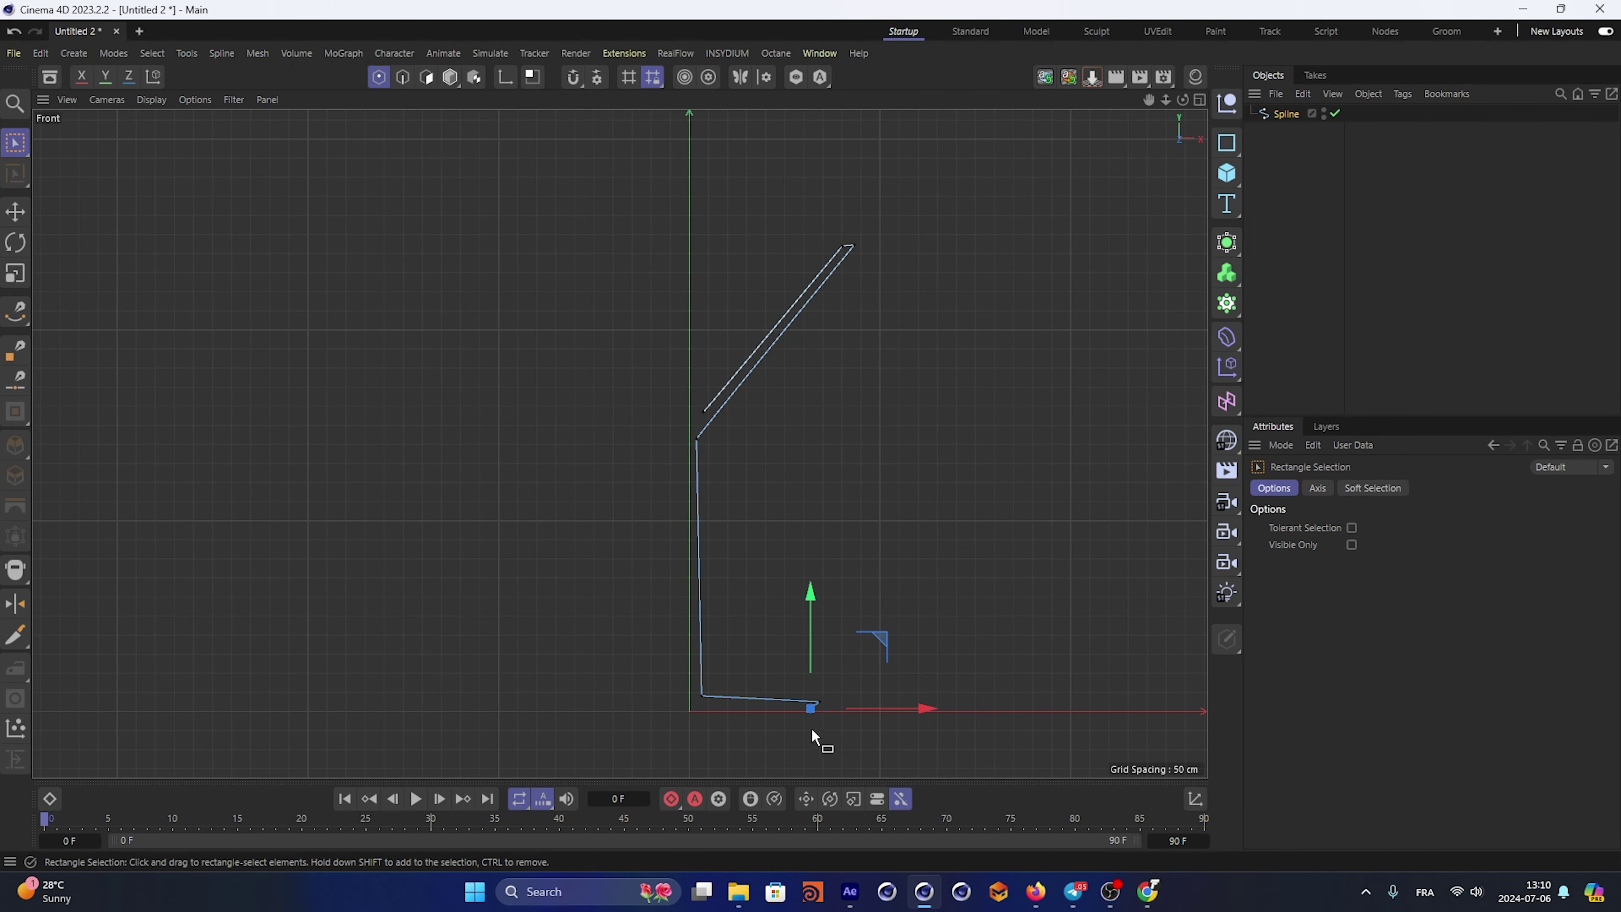
Pull the rim point slightly inward and nudge the upper end point left
mouse_move(898, 236)
mouse_down()
mouse_move(832, 262)
mouse_move(903, 246)
mouse_up()
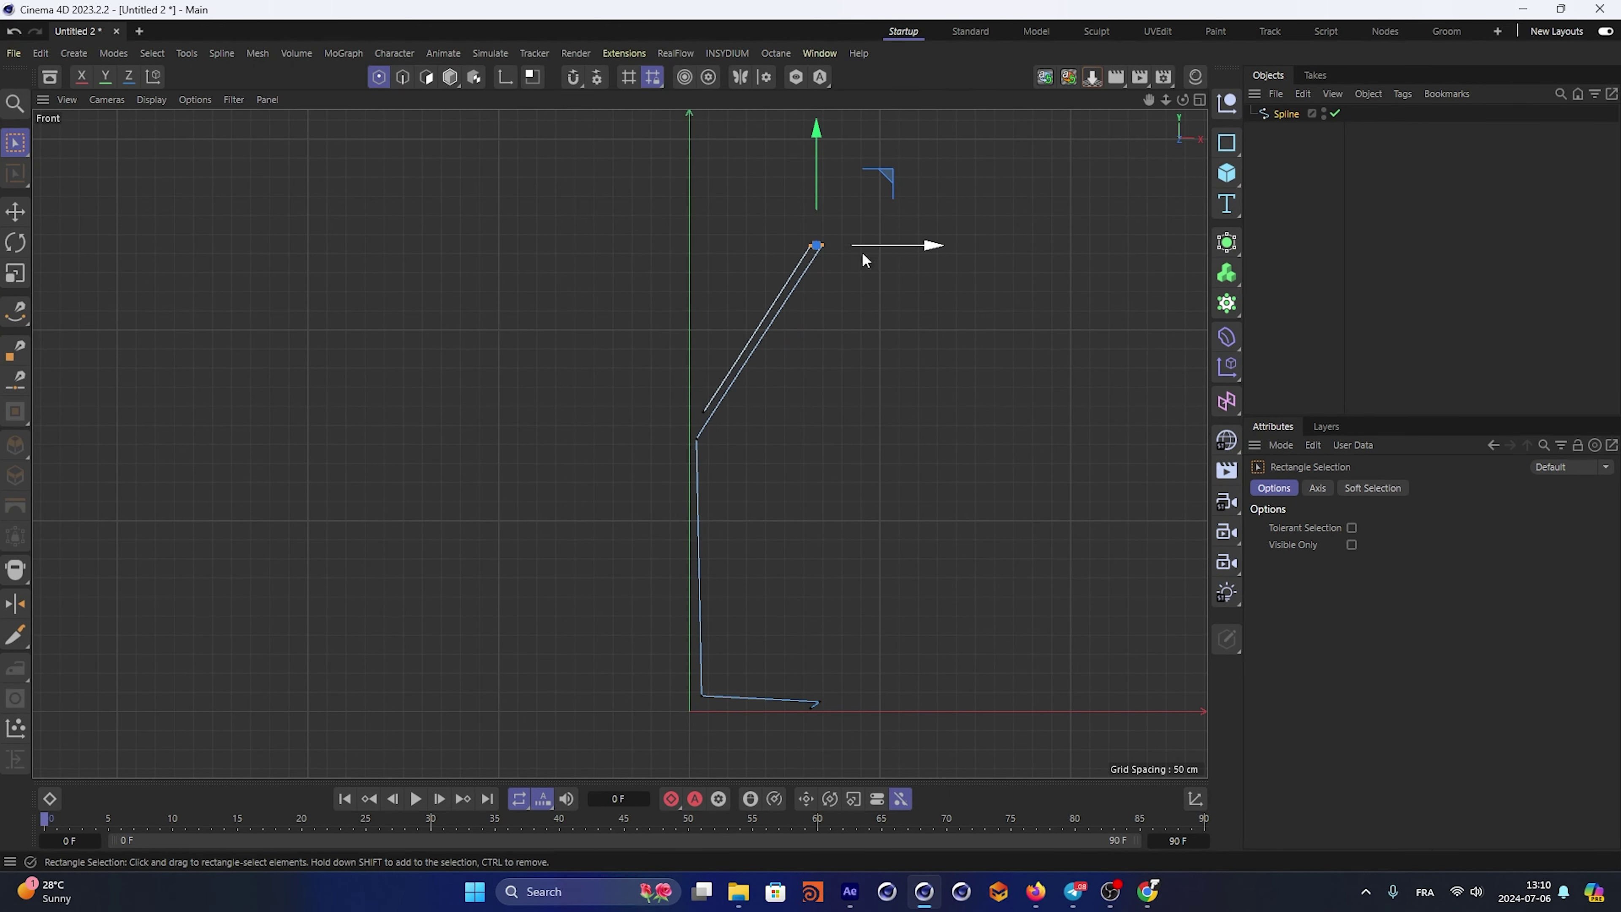
scroll(689, 405, up, 3)
scroll(757, 406, up, 1)
click(726, 421)
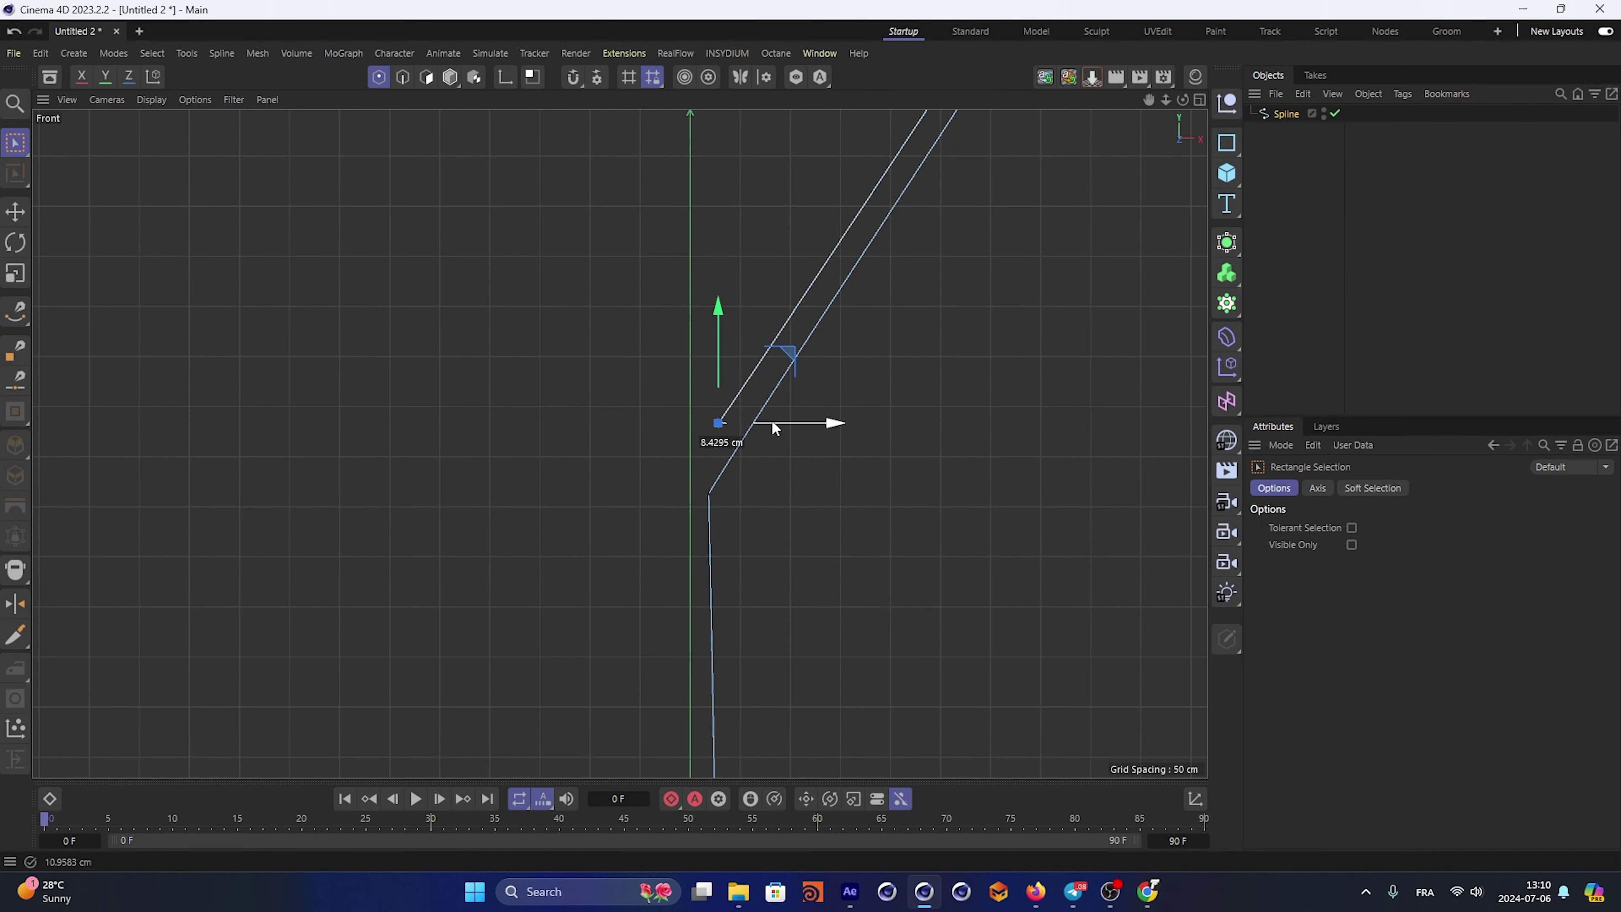
drag(726, 422, 714, 421)
scroll(740, 422, up, 3)
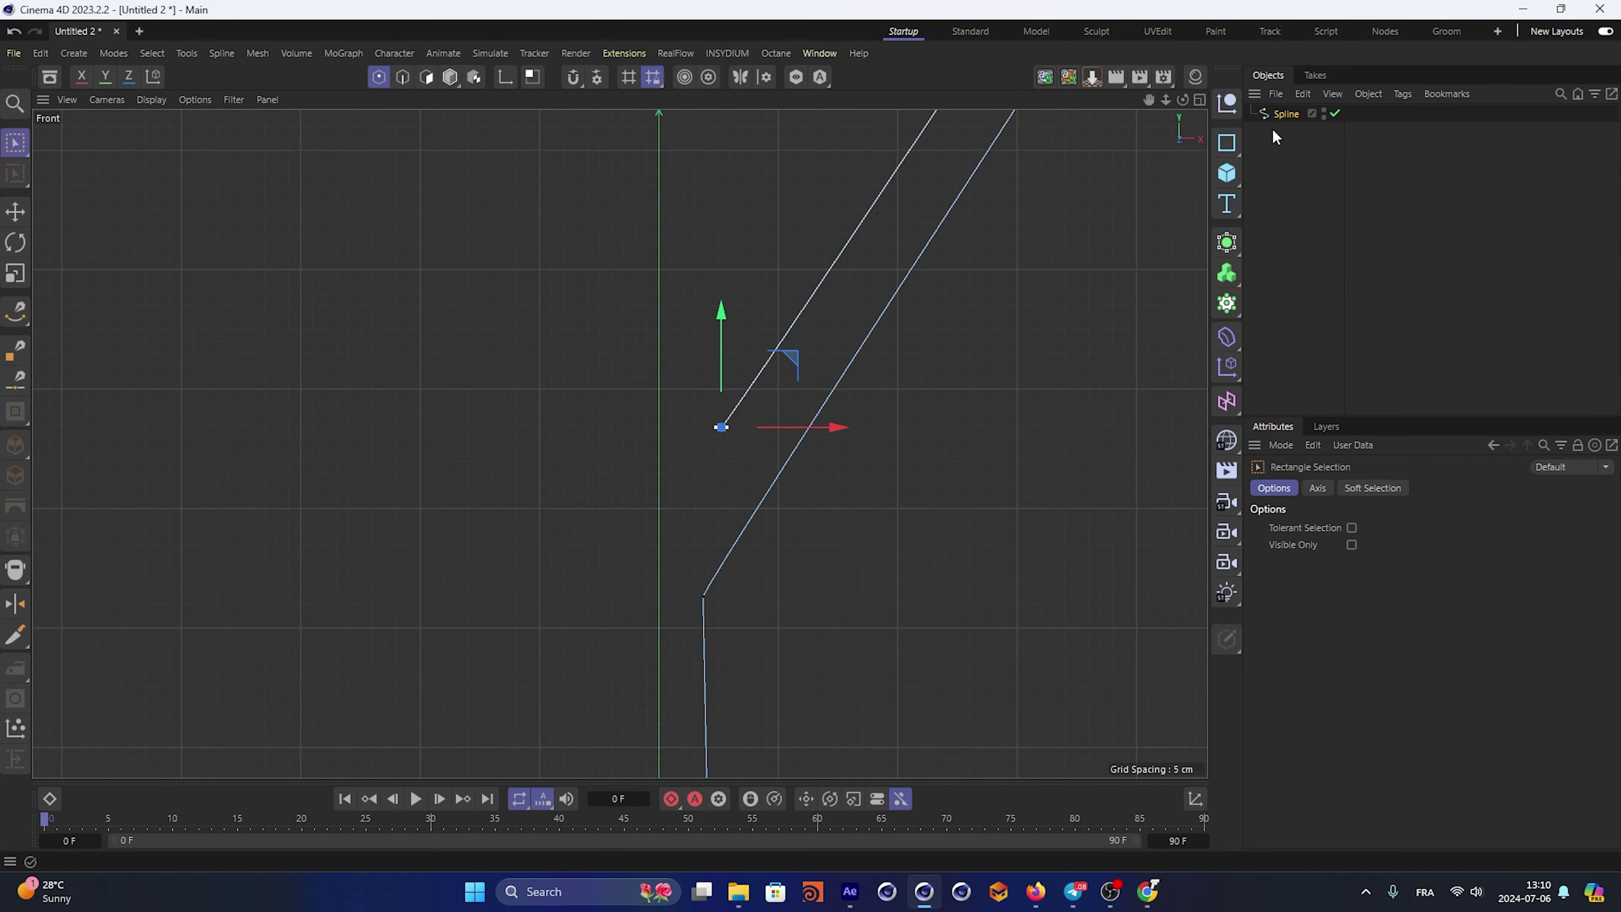
Rename the profile spline to Cup_Point_01
double_click(1286, 113)
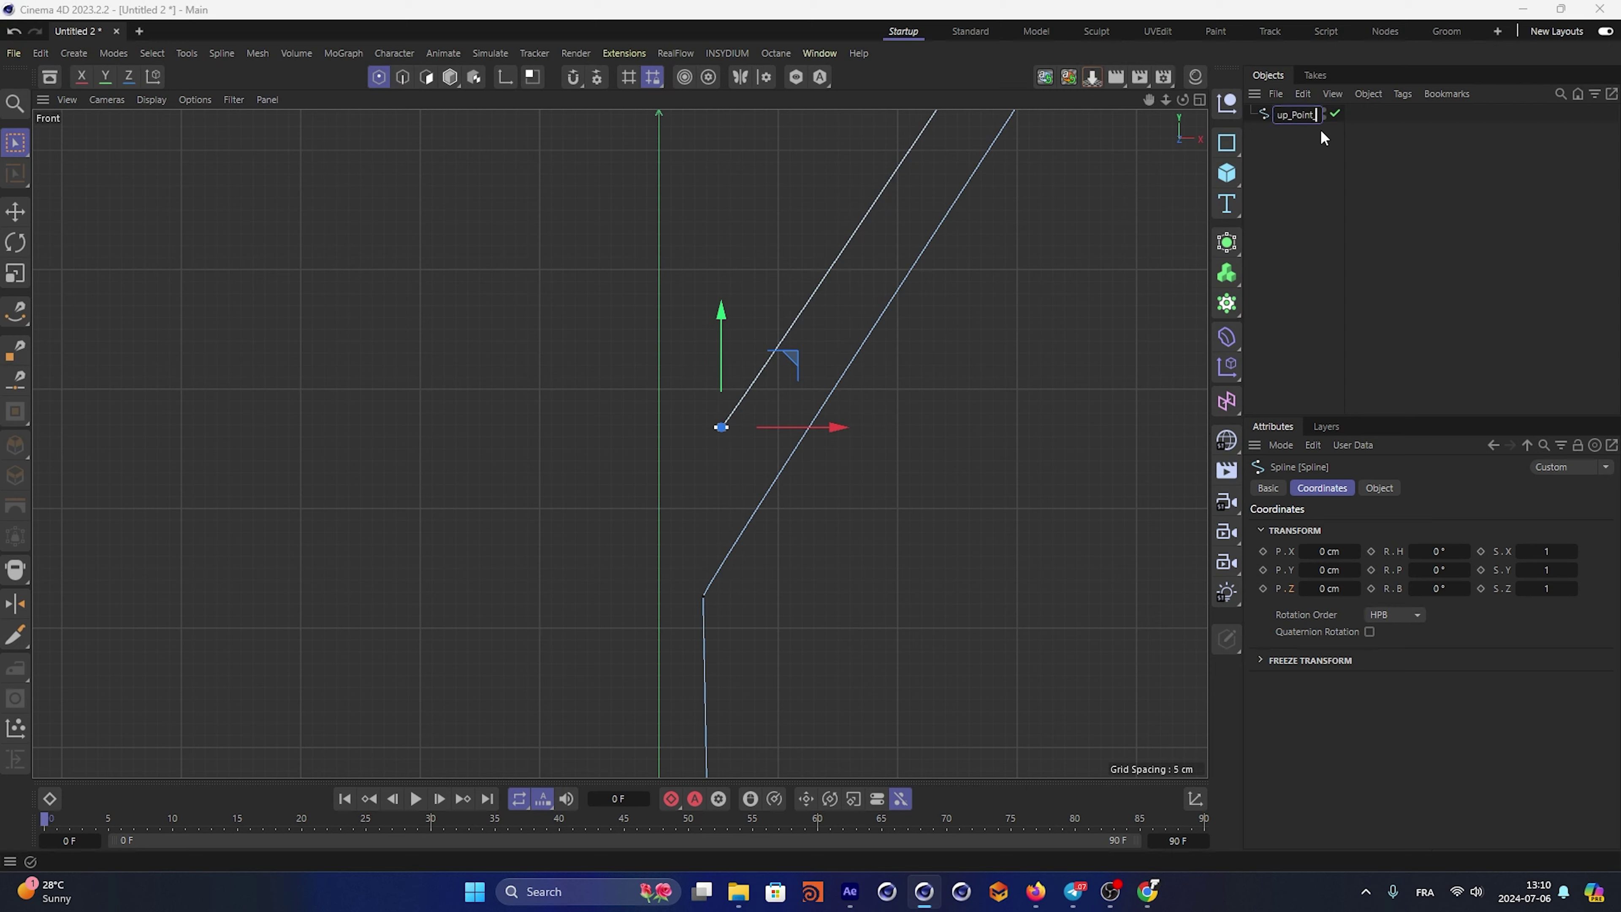
text(Cup)
click(1314, 200)
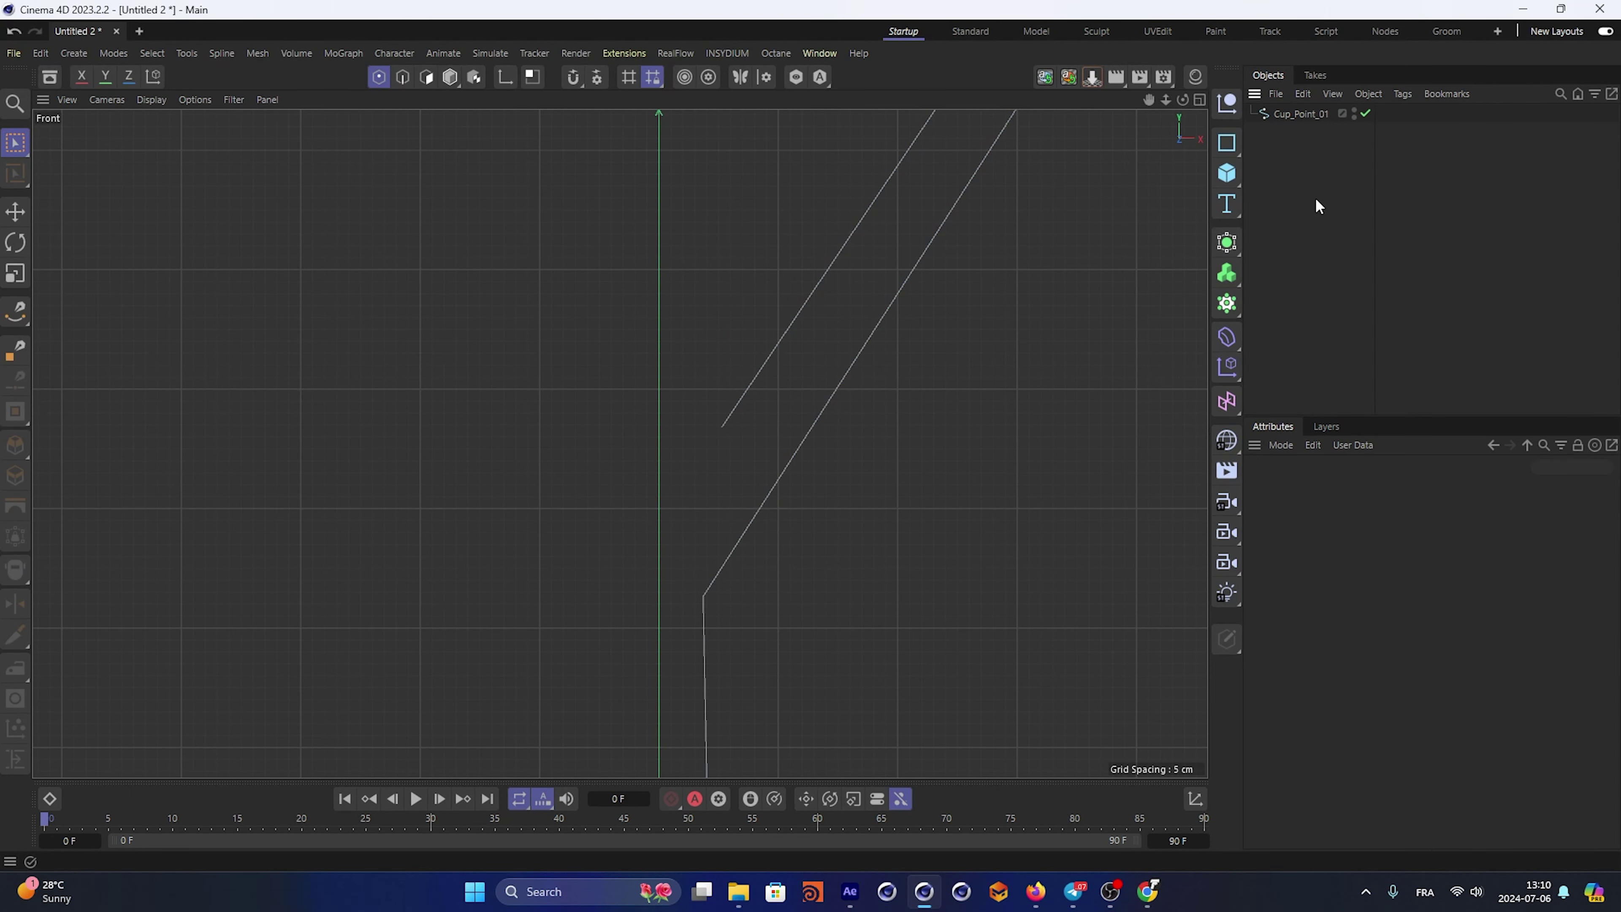
scroll(730, 501, down, 5)
scroll(872, 496, down, 1)
Add an n-Side spline lying on the XZ plane, scaled up around the glass base
click(1227, 142)
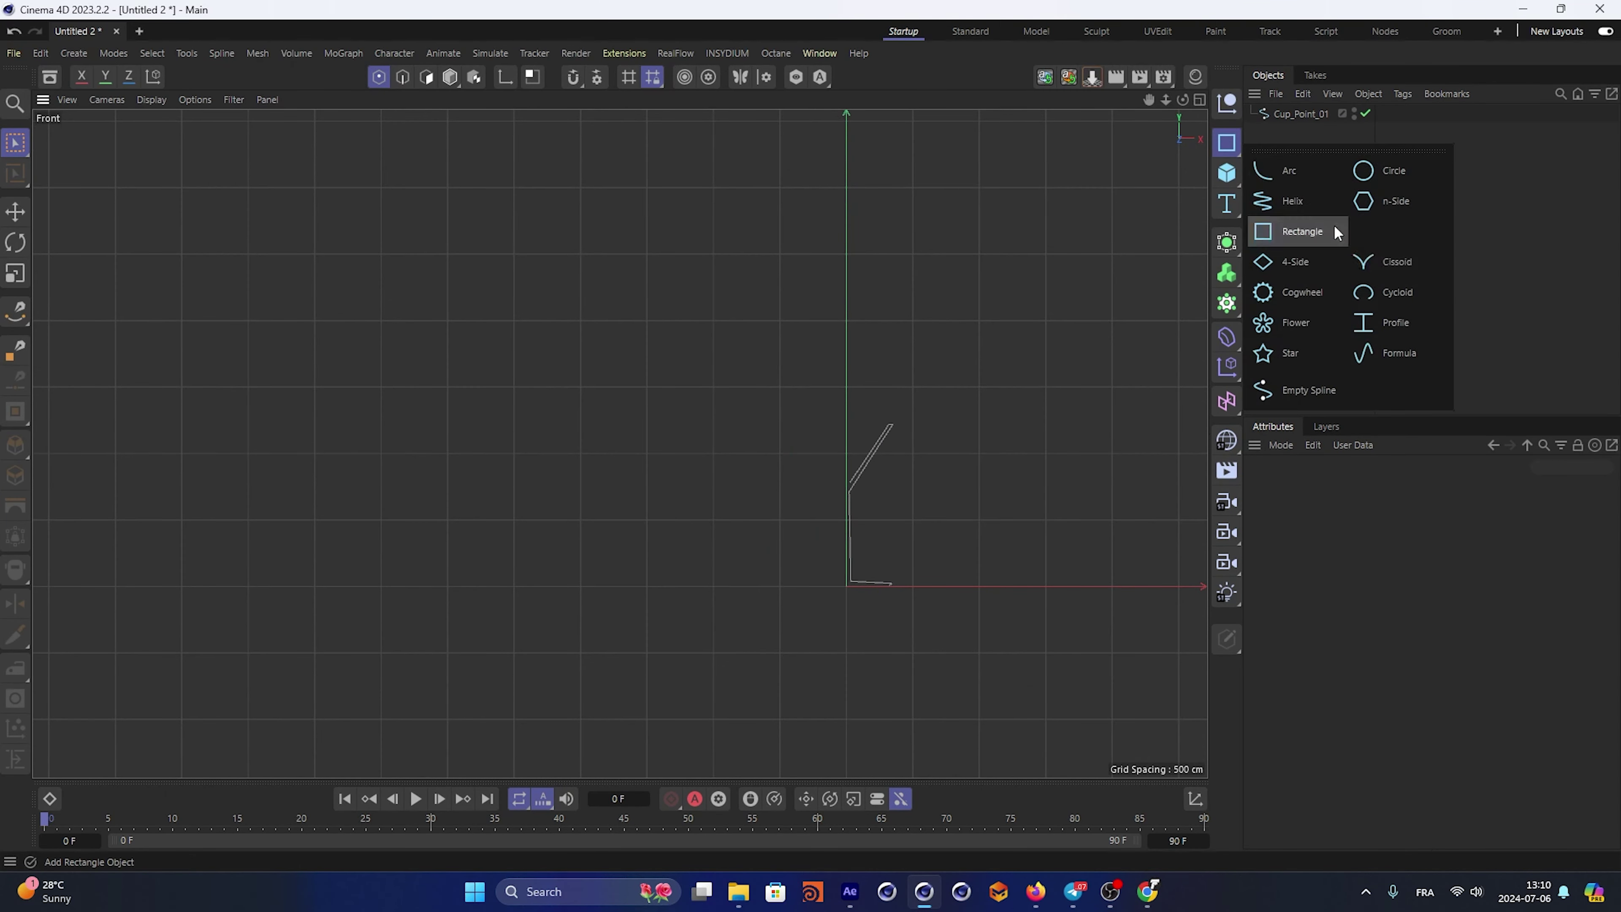
click(1391, 202)
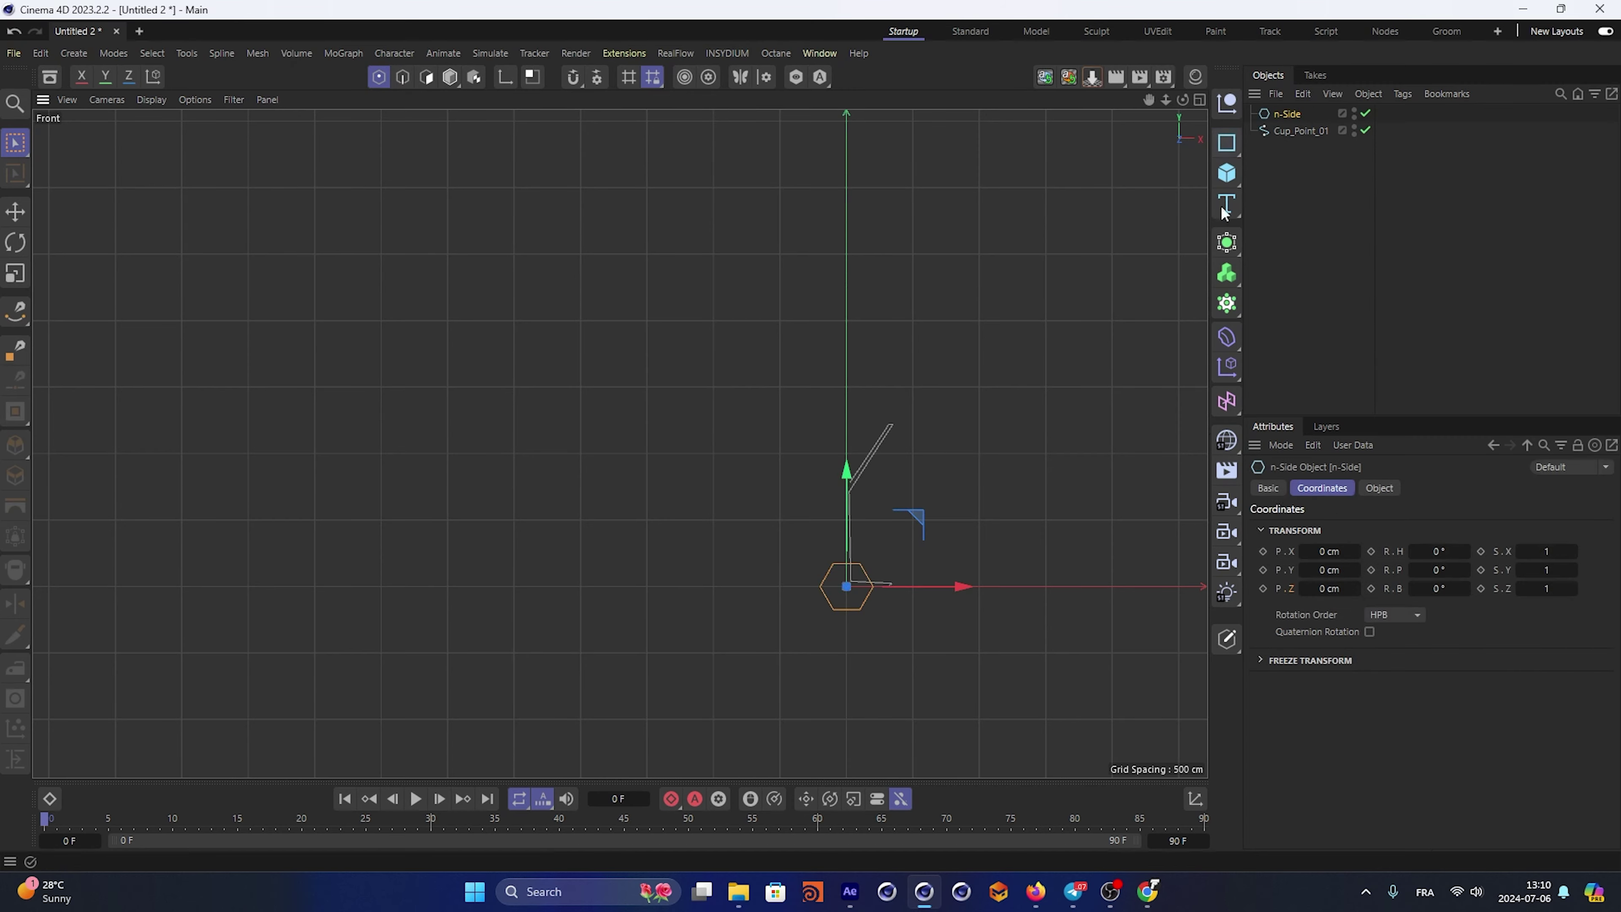
click(1379, 488)
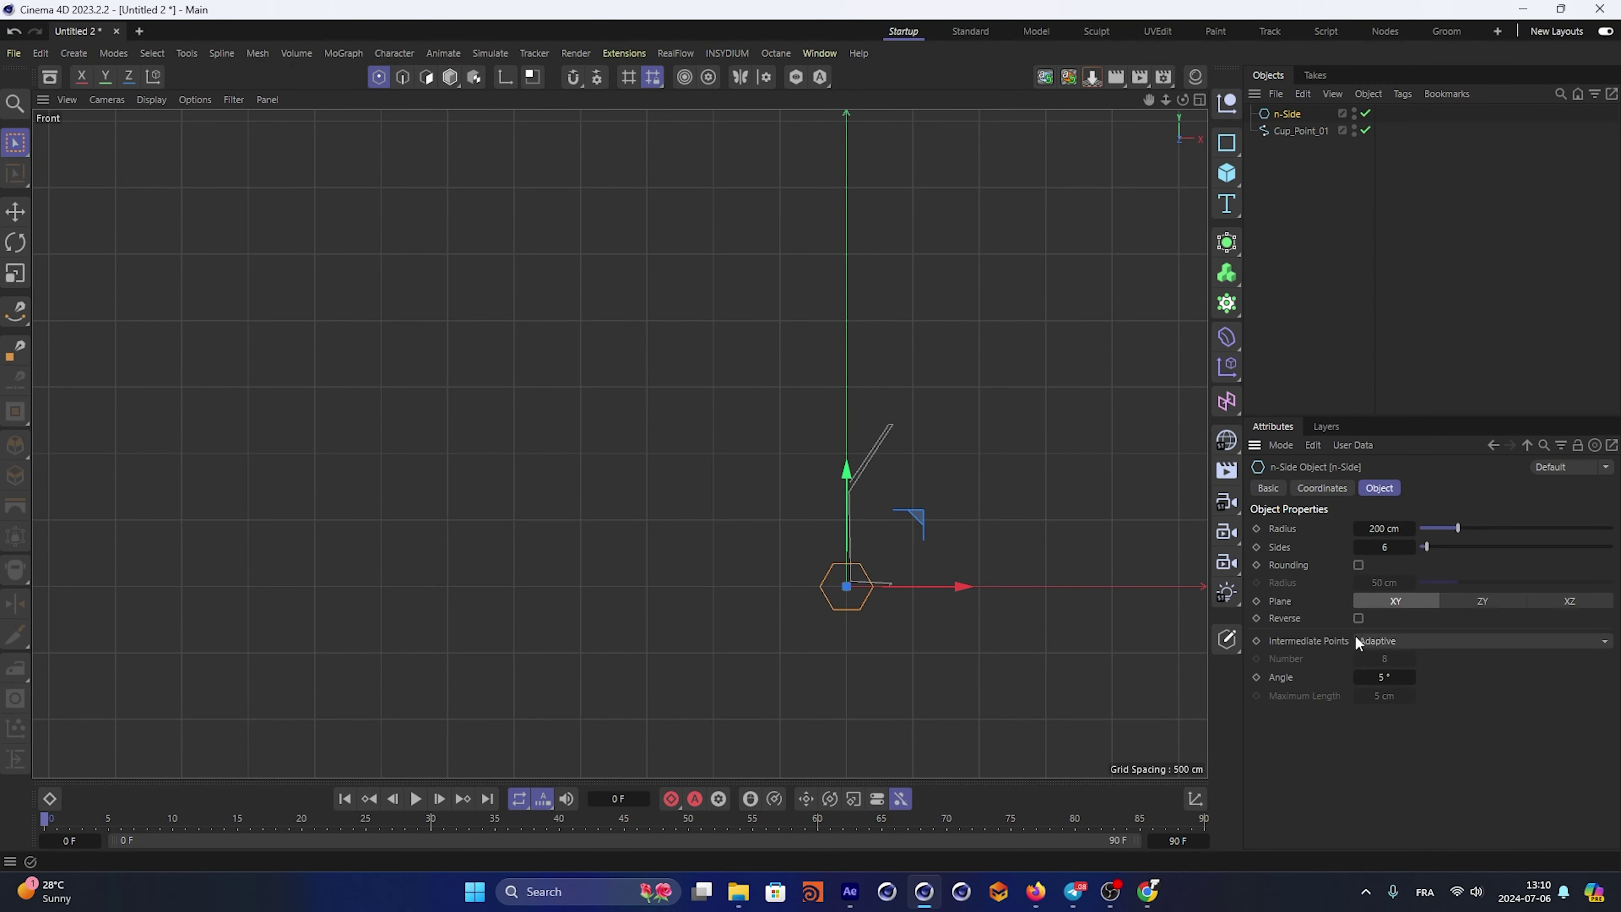
click(1589, 603)
scroll(843, 597, up, 5)
key(t)
drag(915, 638, 995, 632)
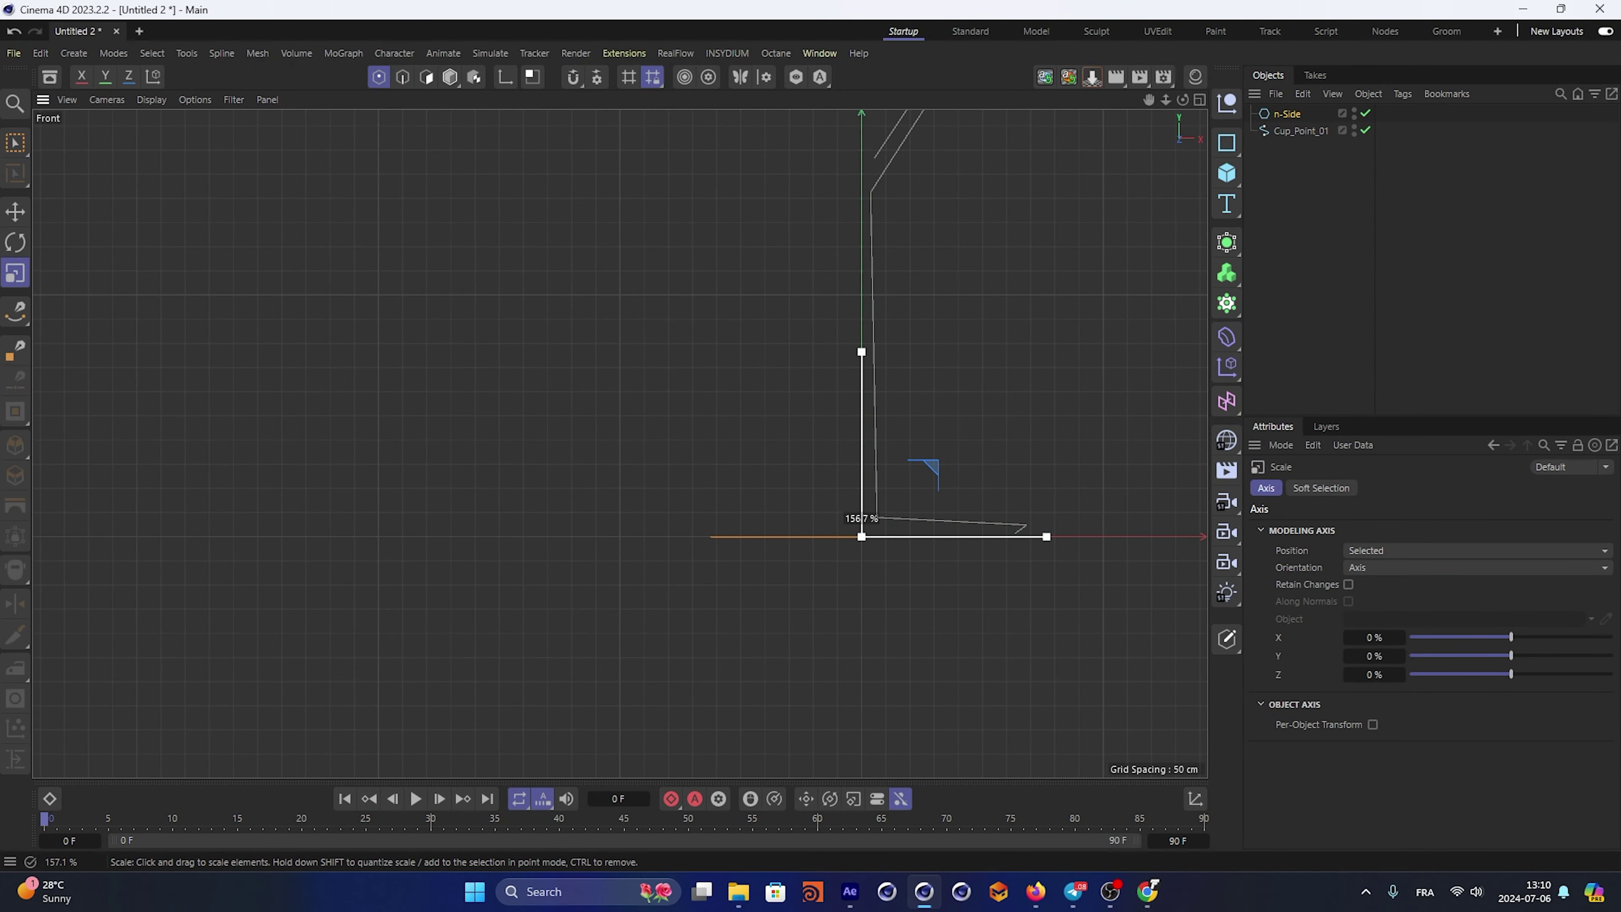
Give the n-Side 60 sides, view it in Perspective, and add a Null object
click(1275, 93)
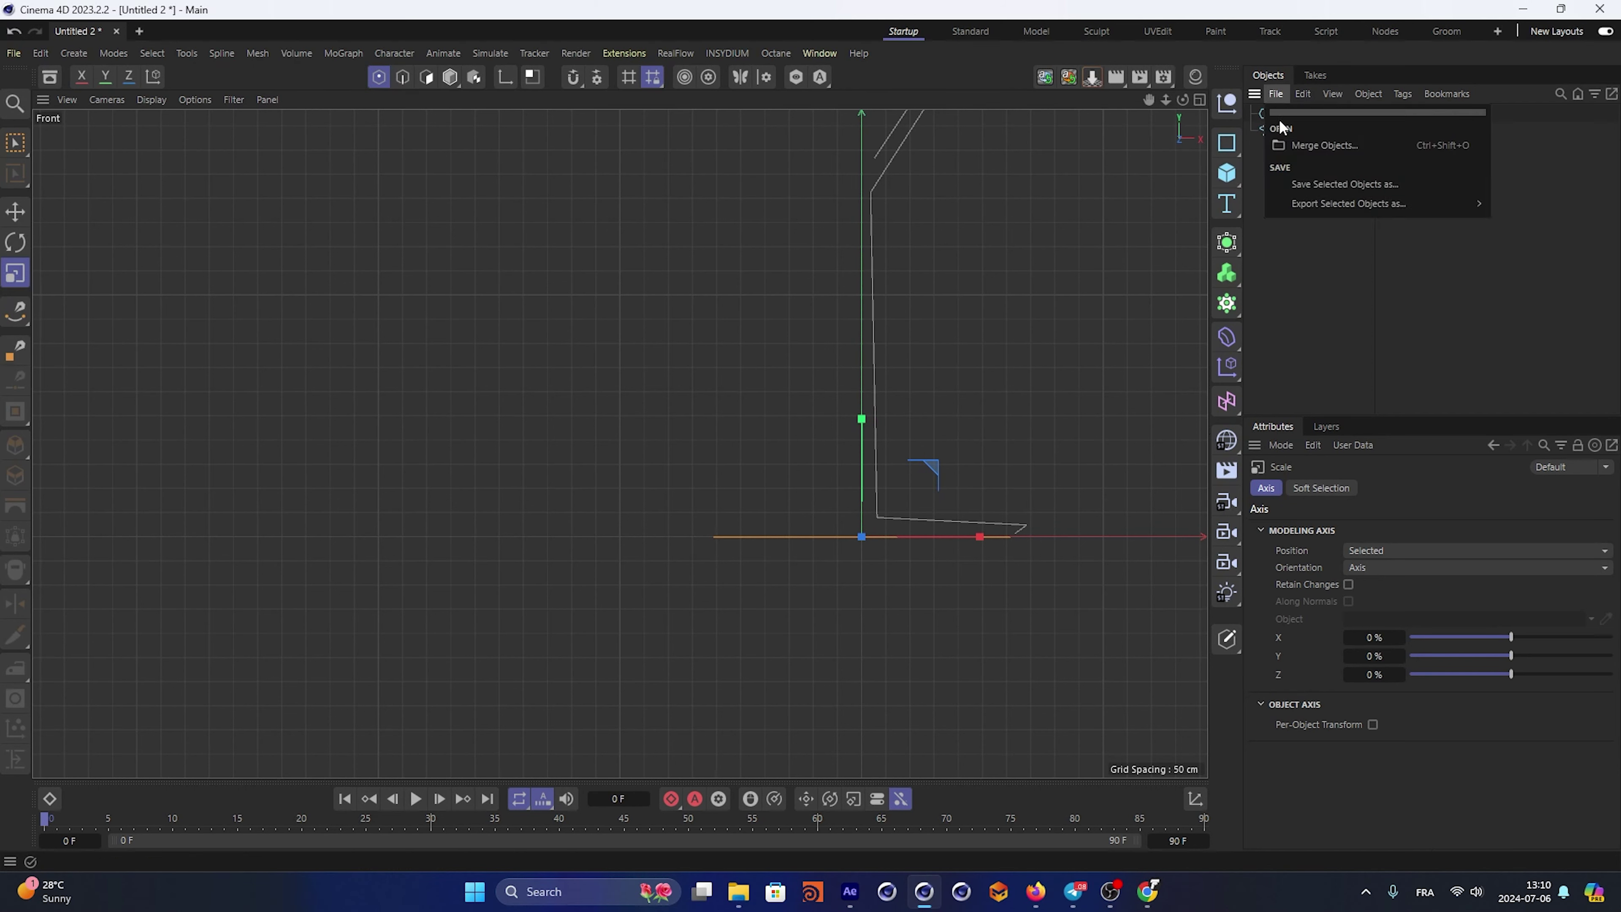
click(1287, 113)
text(60)
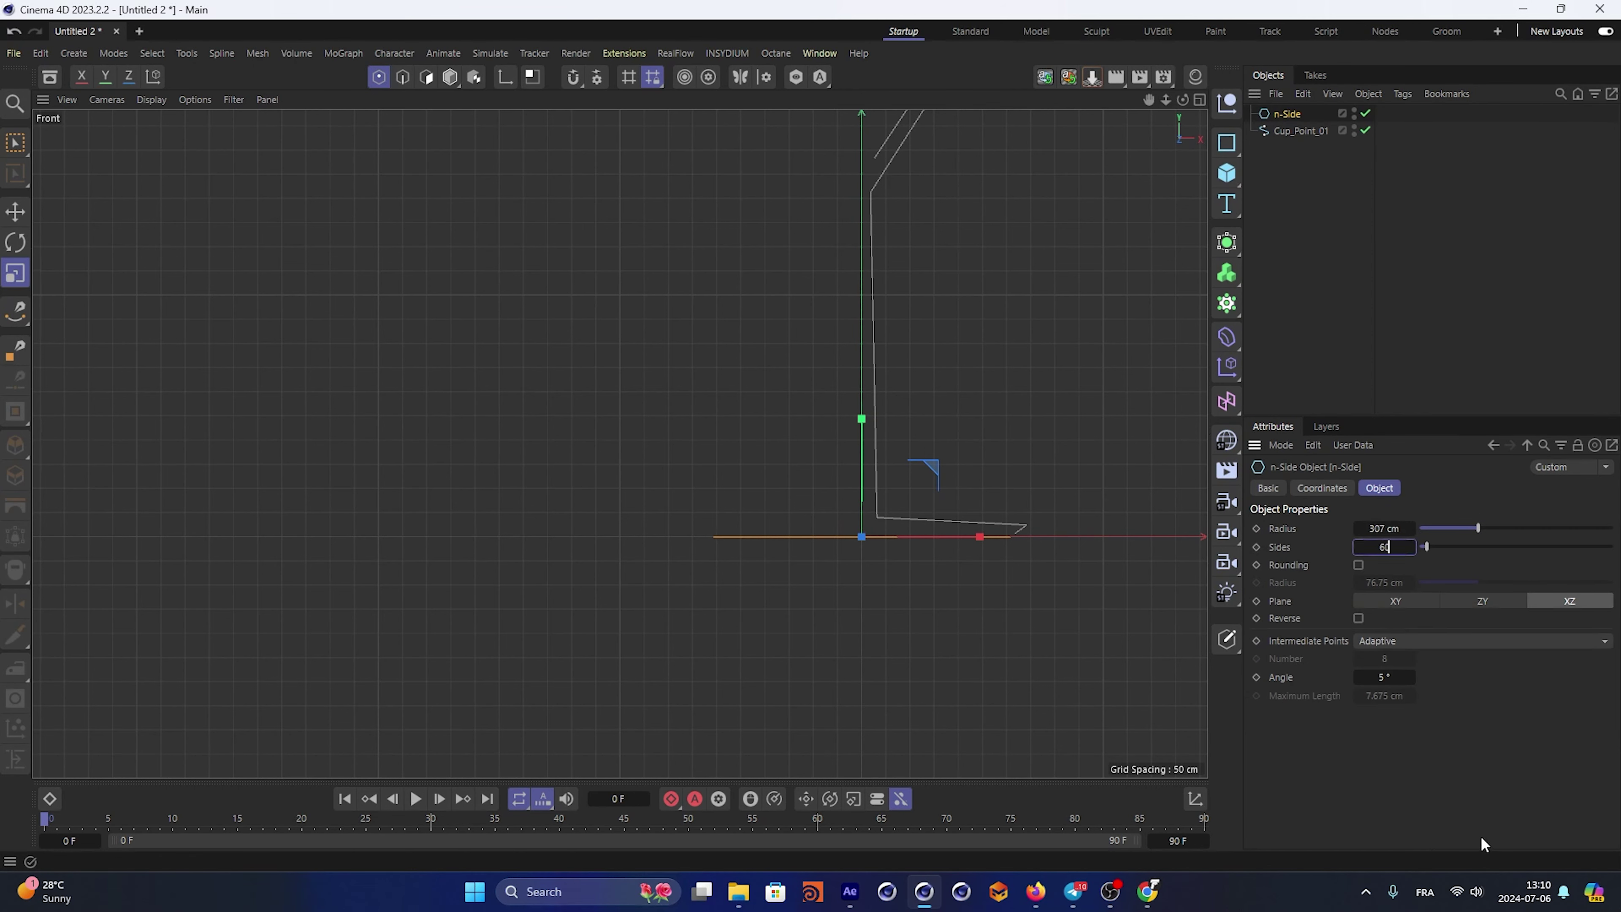
key(Return)
scroll(698, 373, down, 5)
key(F1)
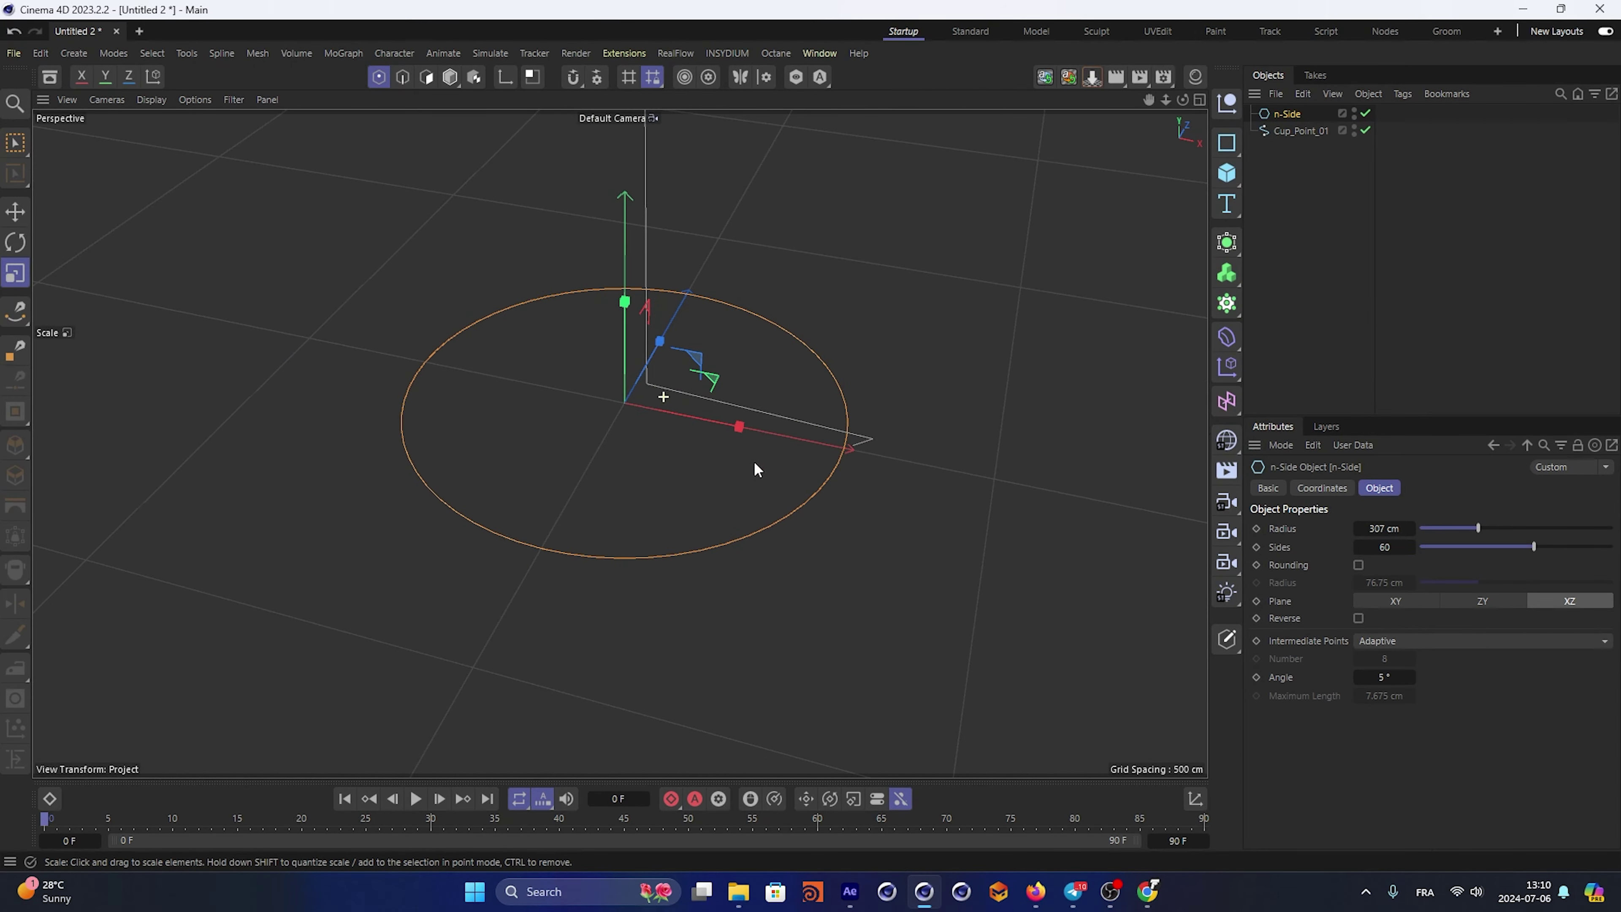
alt+drag(749, 463, 719, 377)
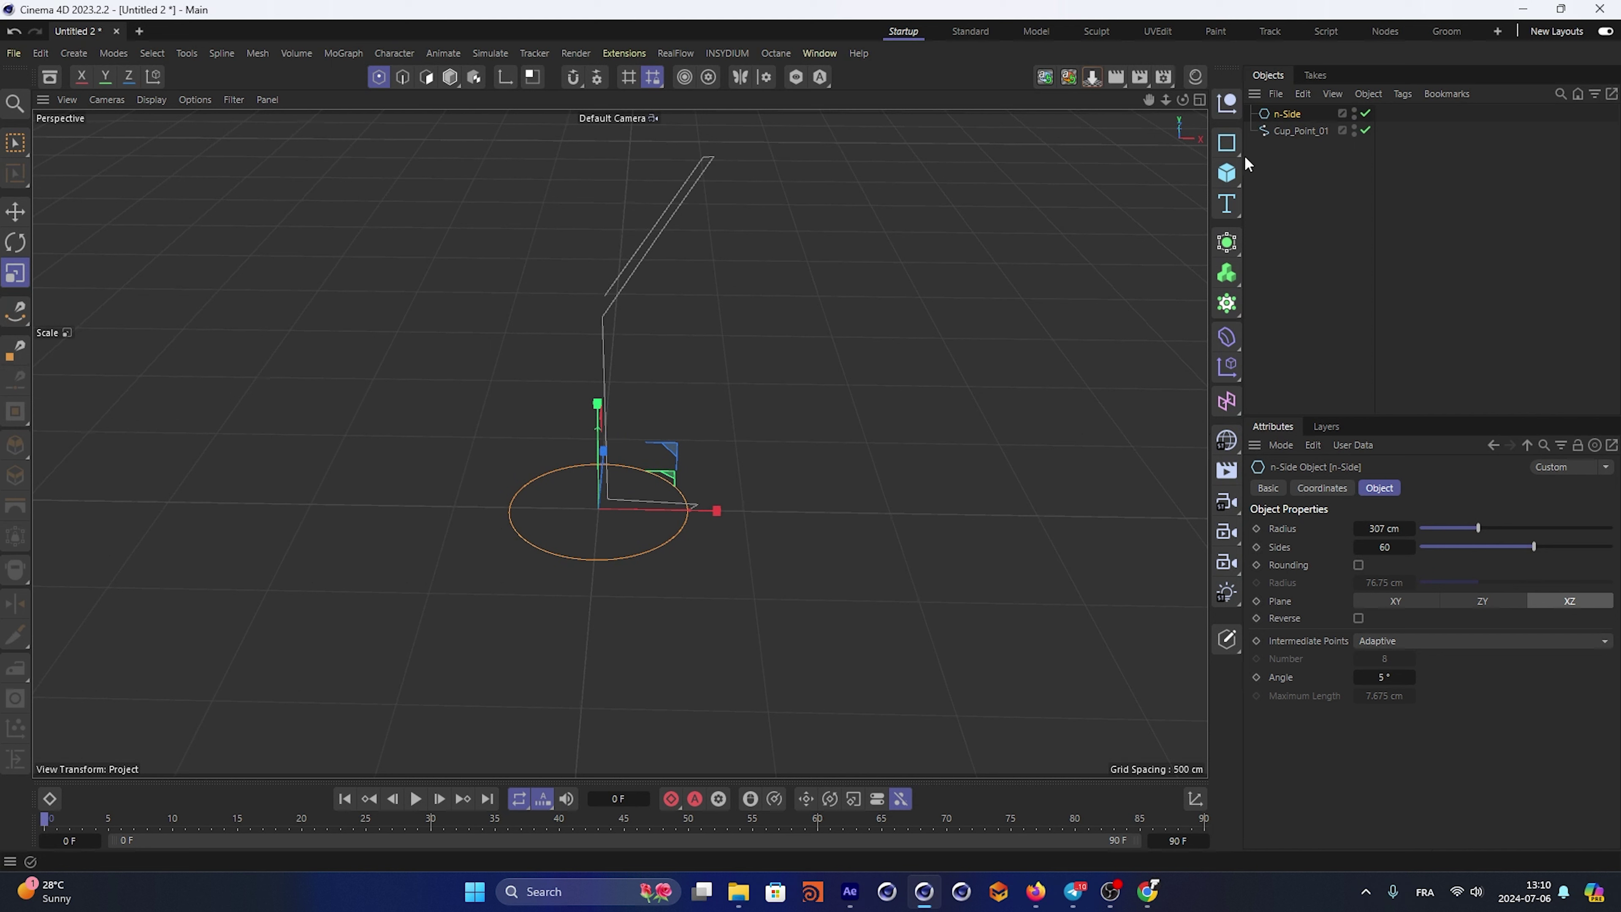
click(1227, 102)
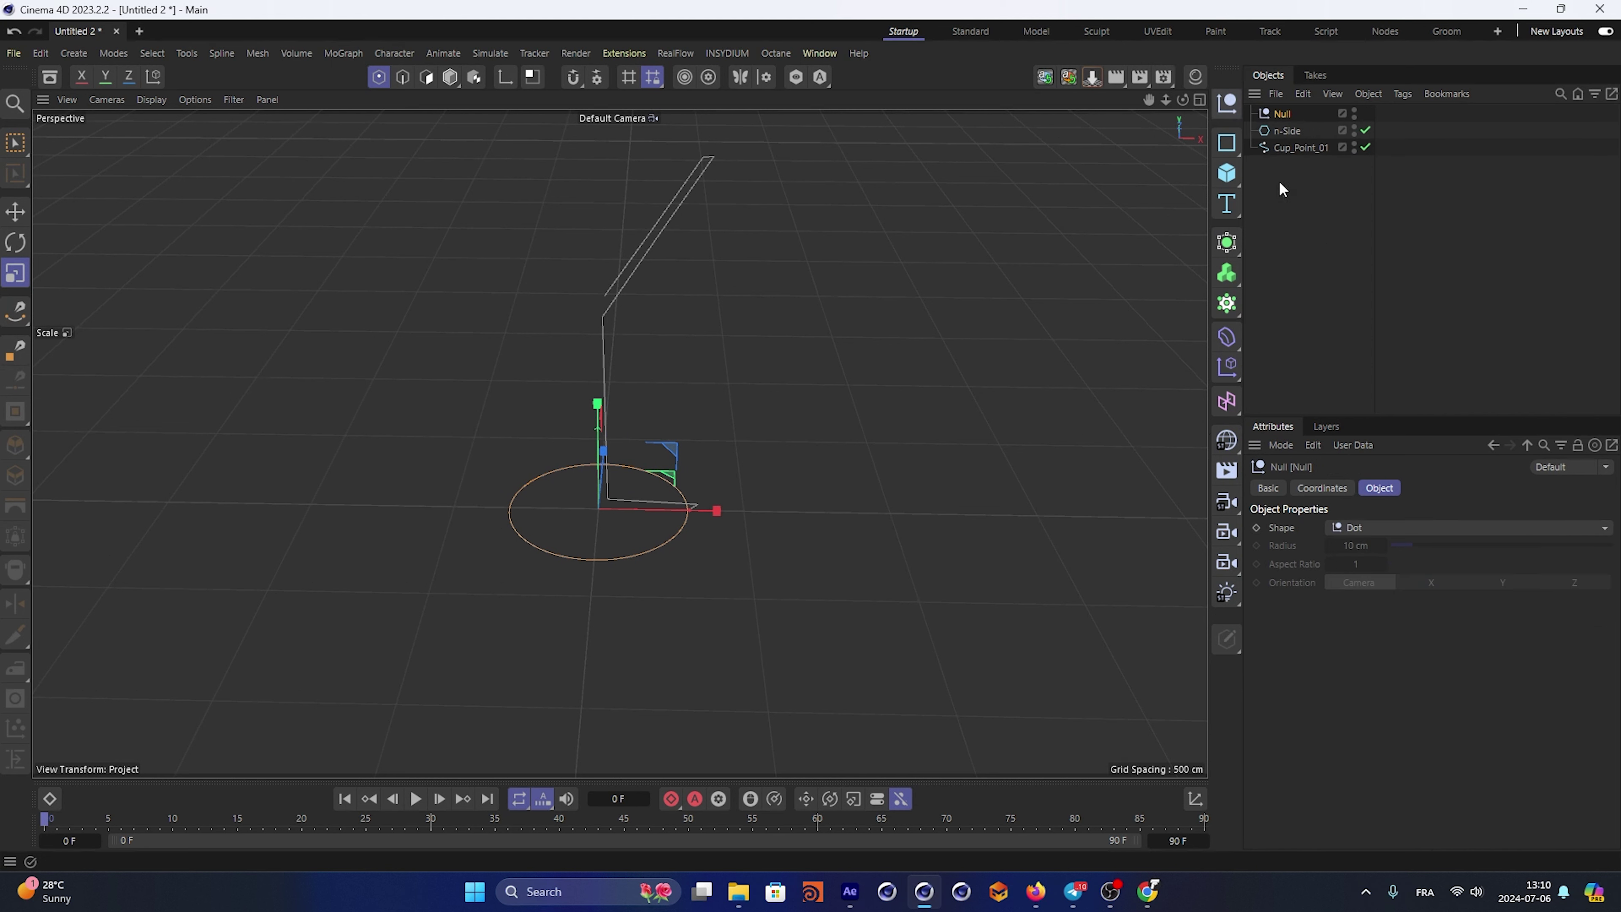
Rename the Null to Xpresso main, parent both splines under it, and add an XPresso tag
double_click(1291, 114)
text(x)
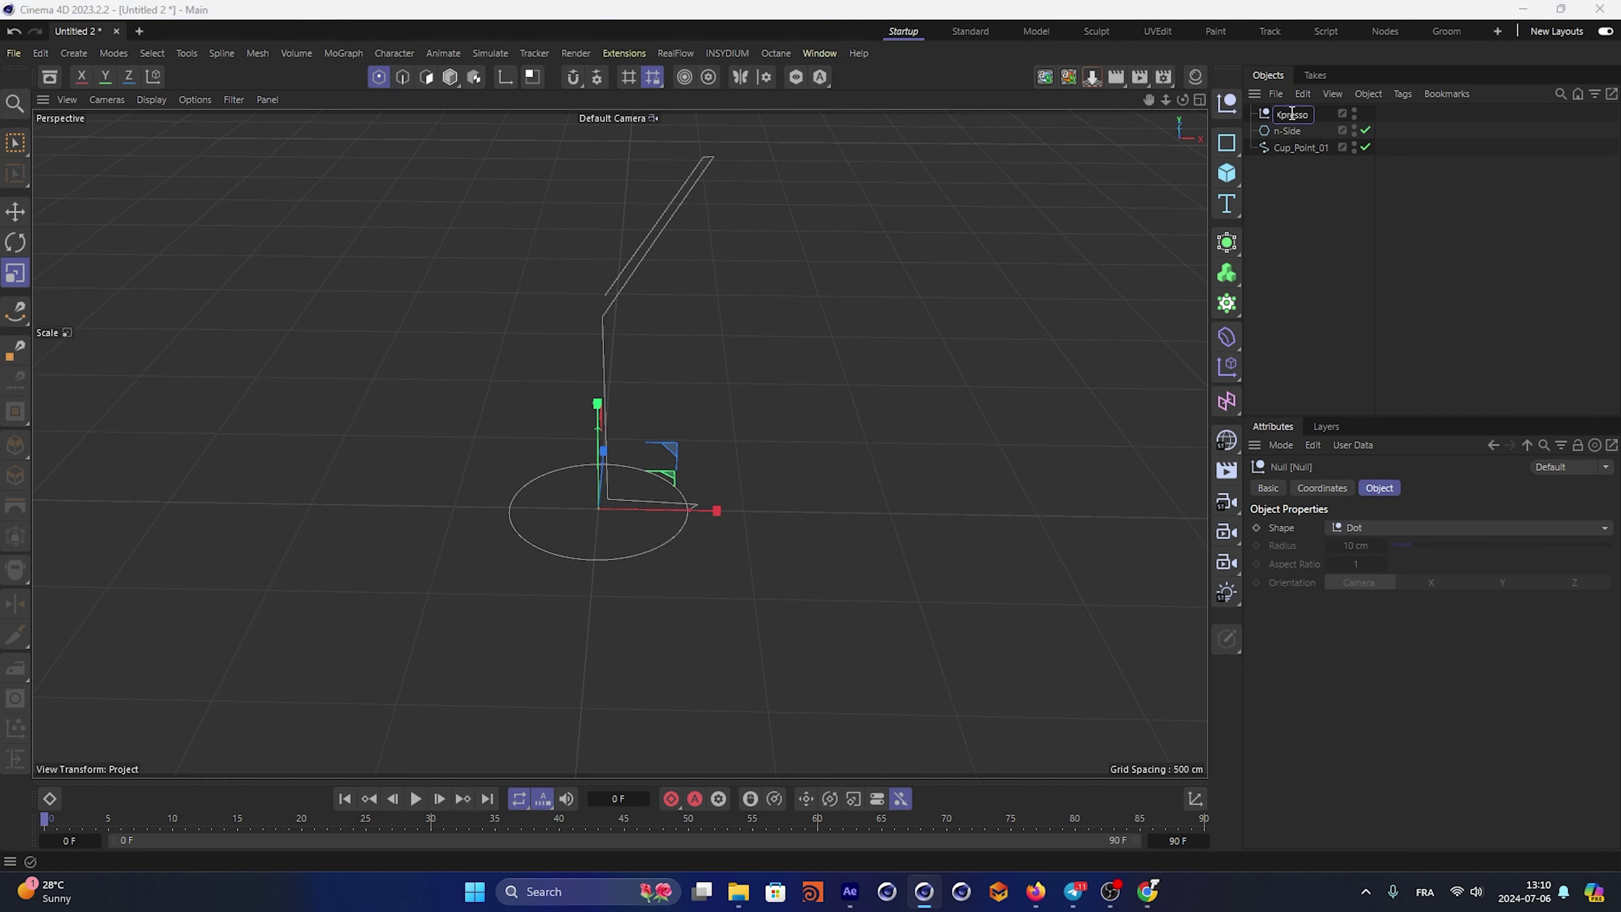
click(1302, 199)
drag(1327, 190, 1247, 116)
click(1295, 112)
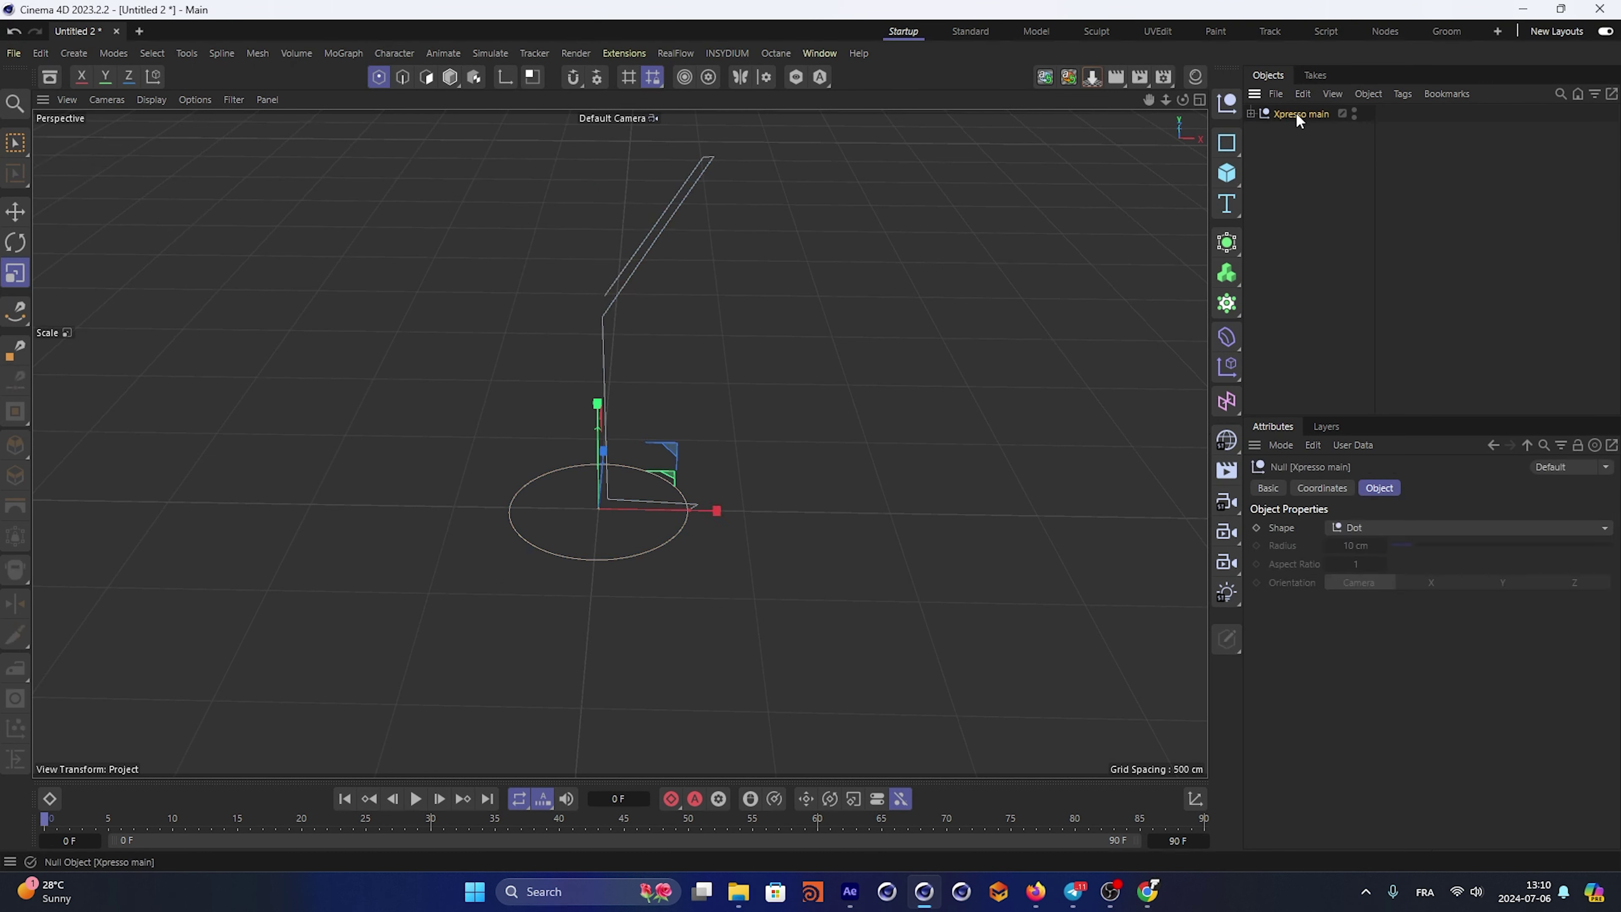
right_click(1295, 112)
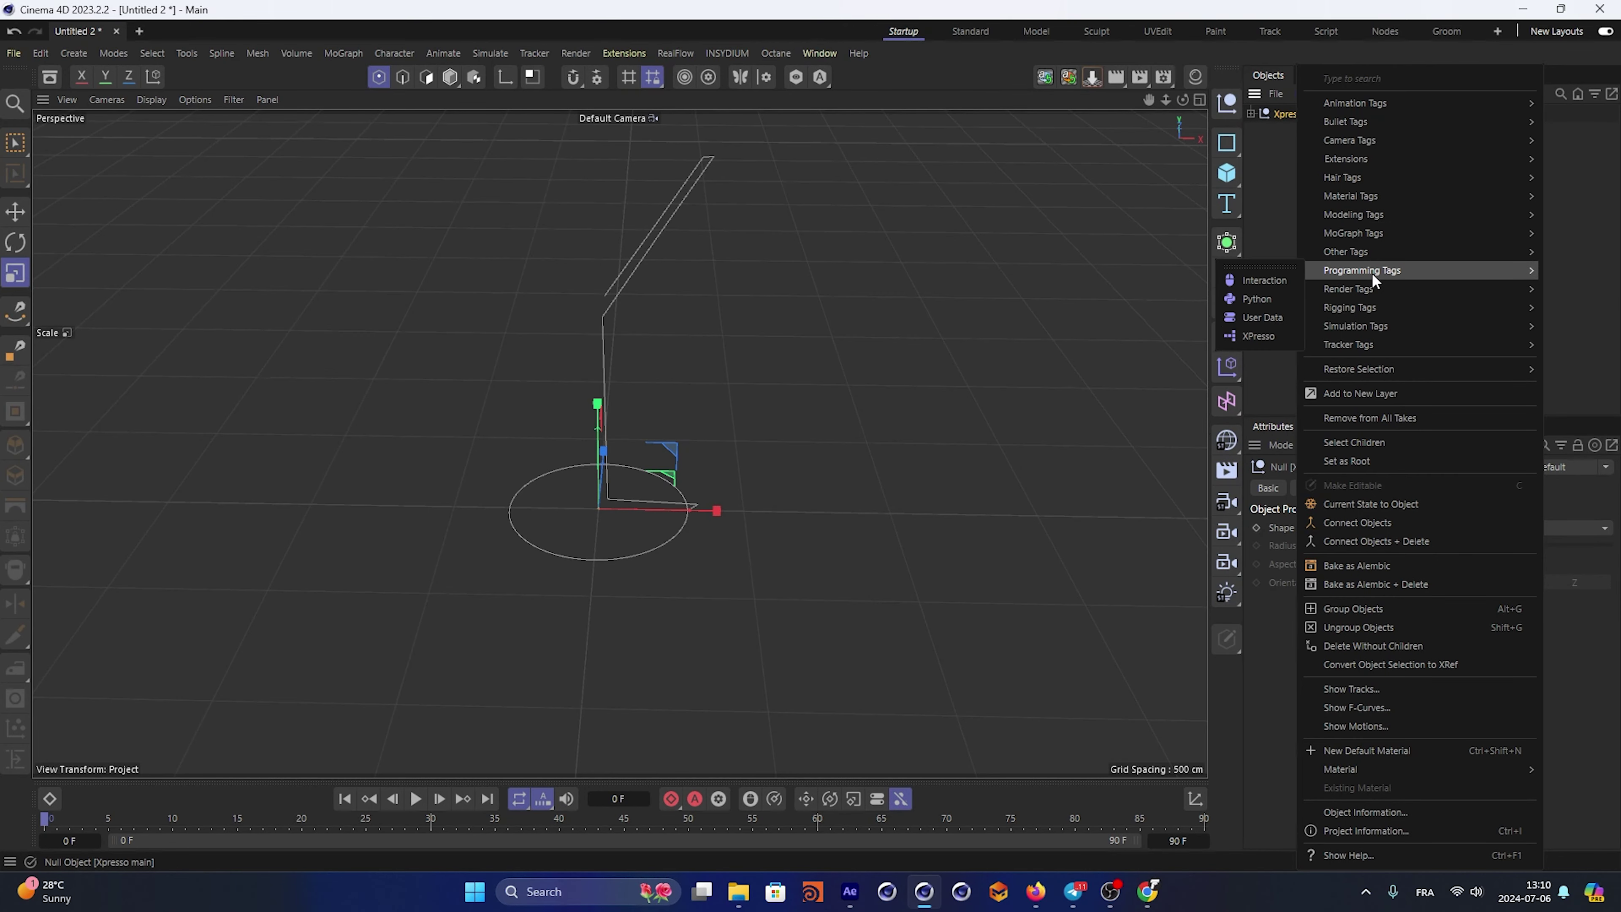
click(1255, 340)
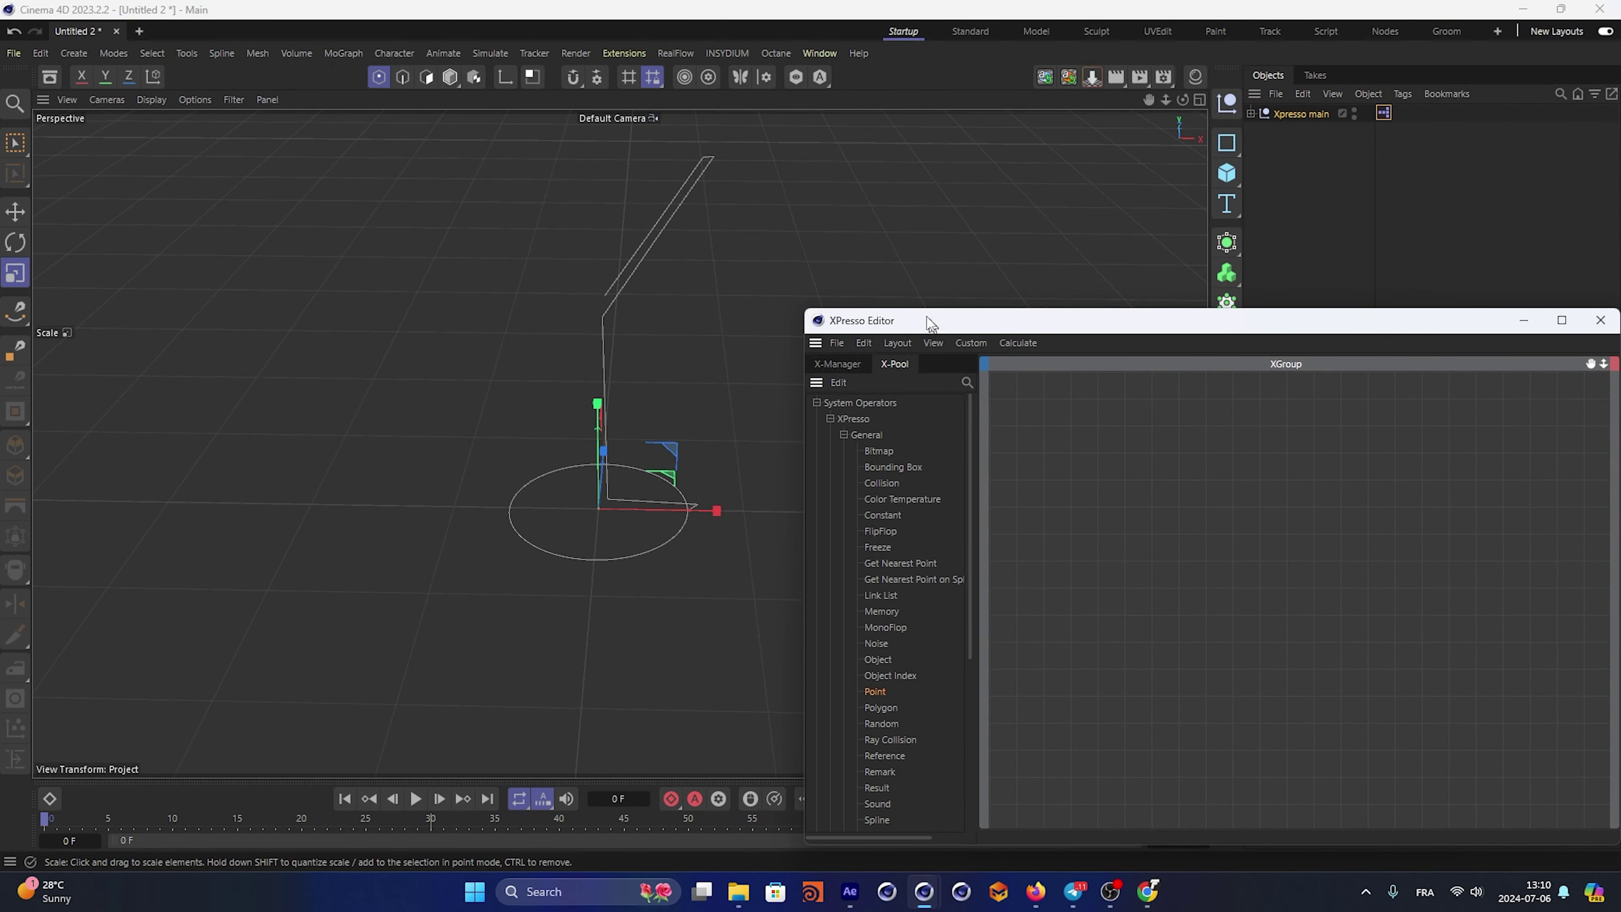
Drag Cup_Point_01 and n-Side into the XPresso Editor as nodes, placed side by side
drag(928, 323, 606, 192)
click(520, 304)
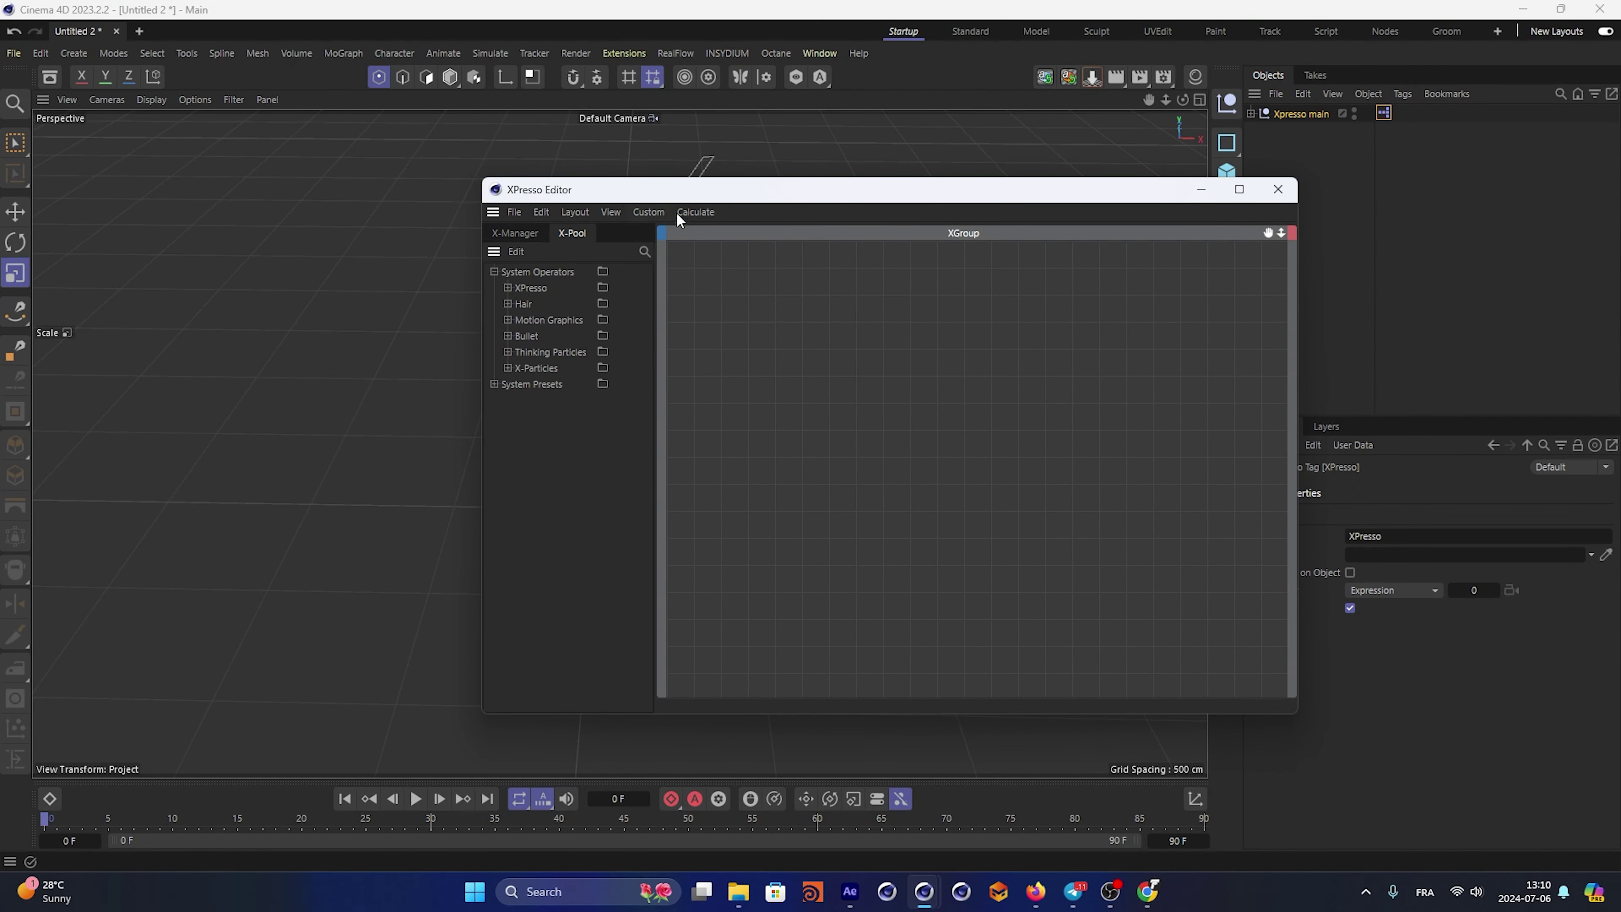
drag(710, 191, 932, 299)
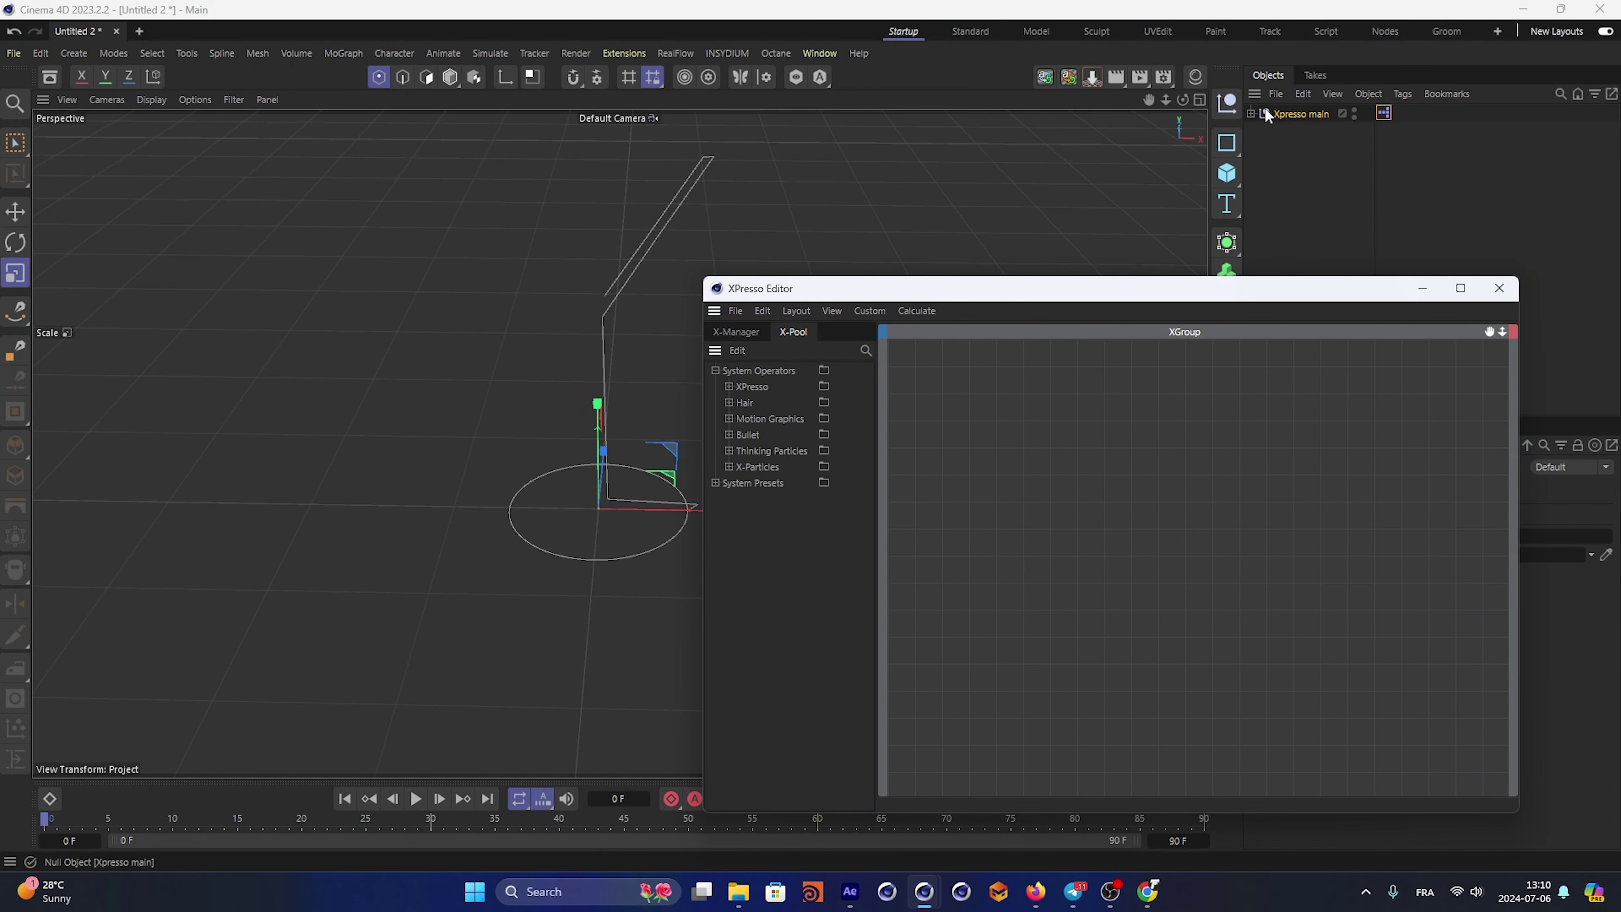
click(1252, 113)
click(1310, 147)
drag(1311, 148, 1266, 353)
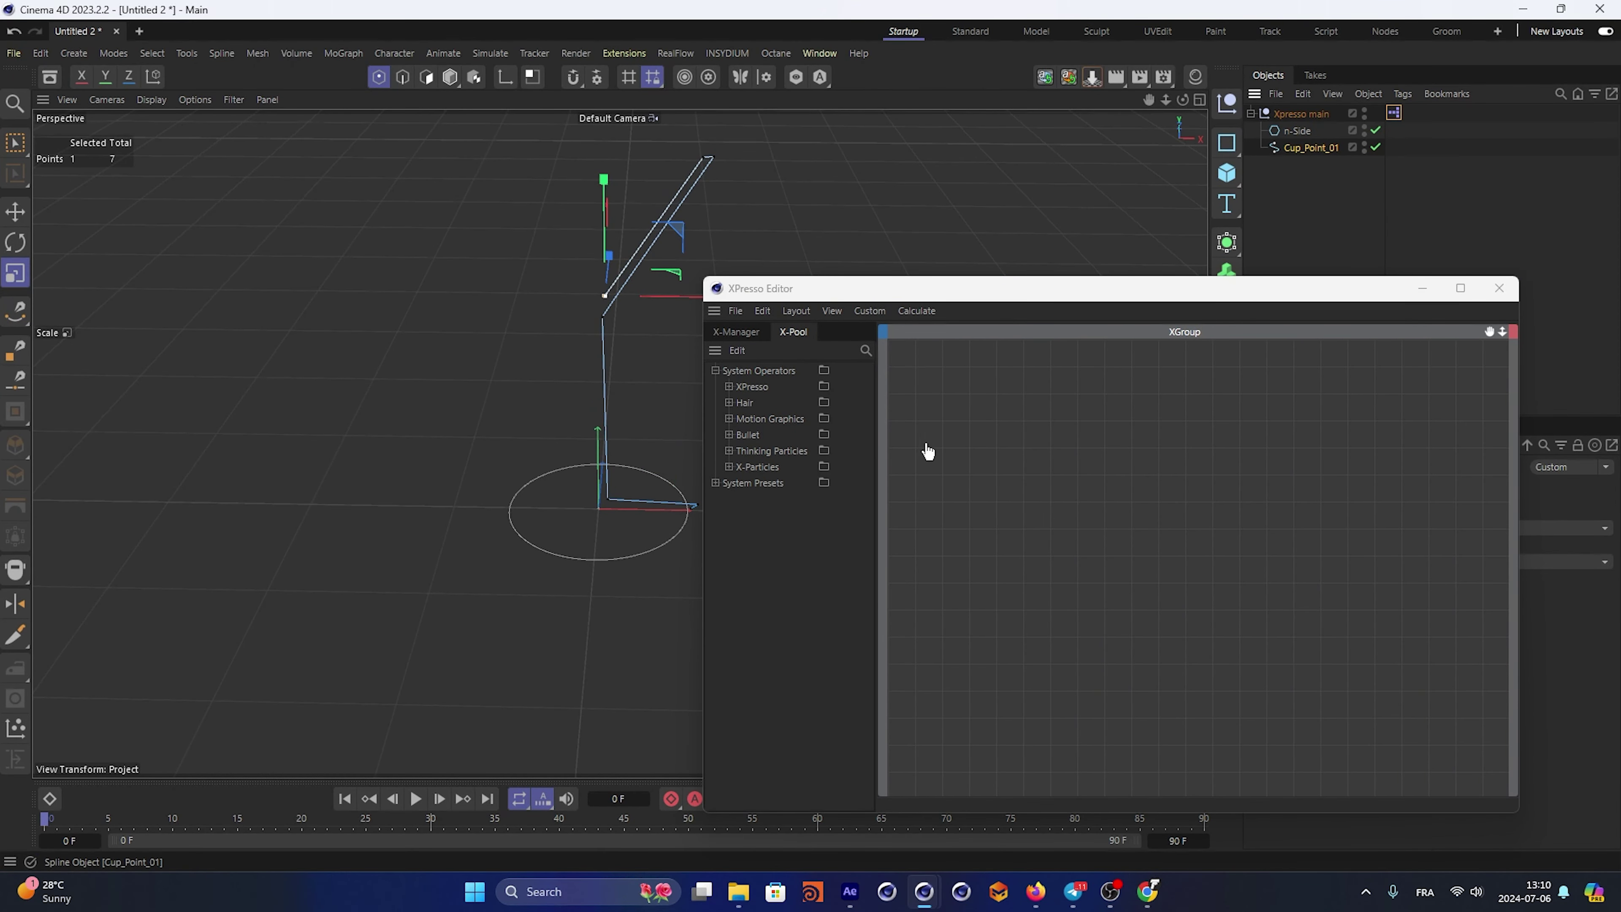
drag(928, 451, 928, 447)
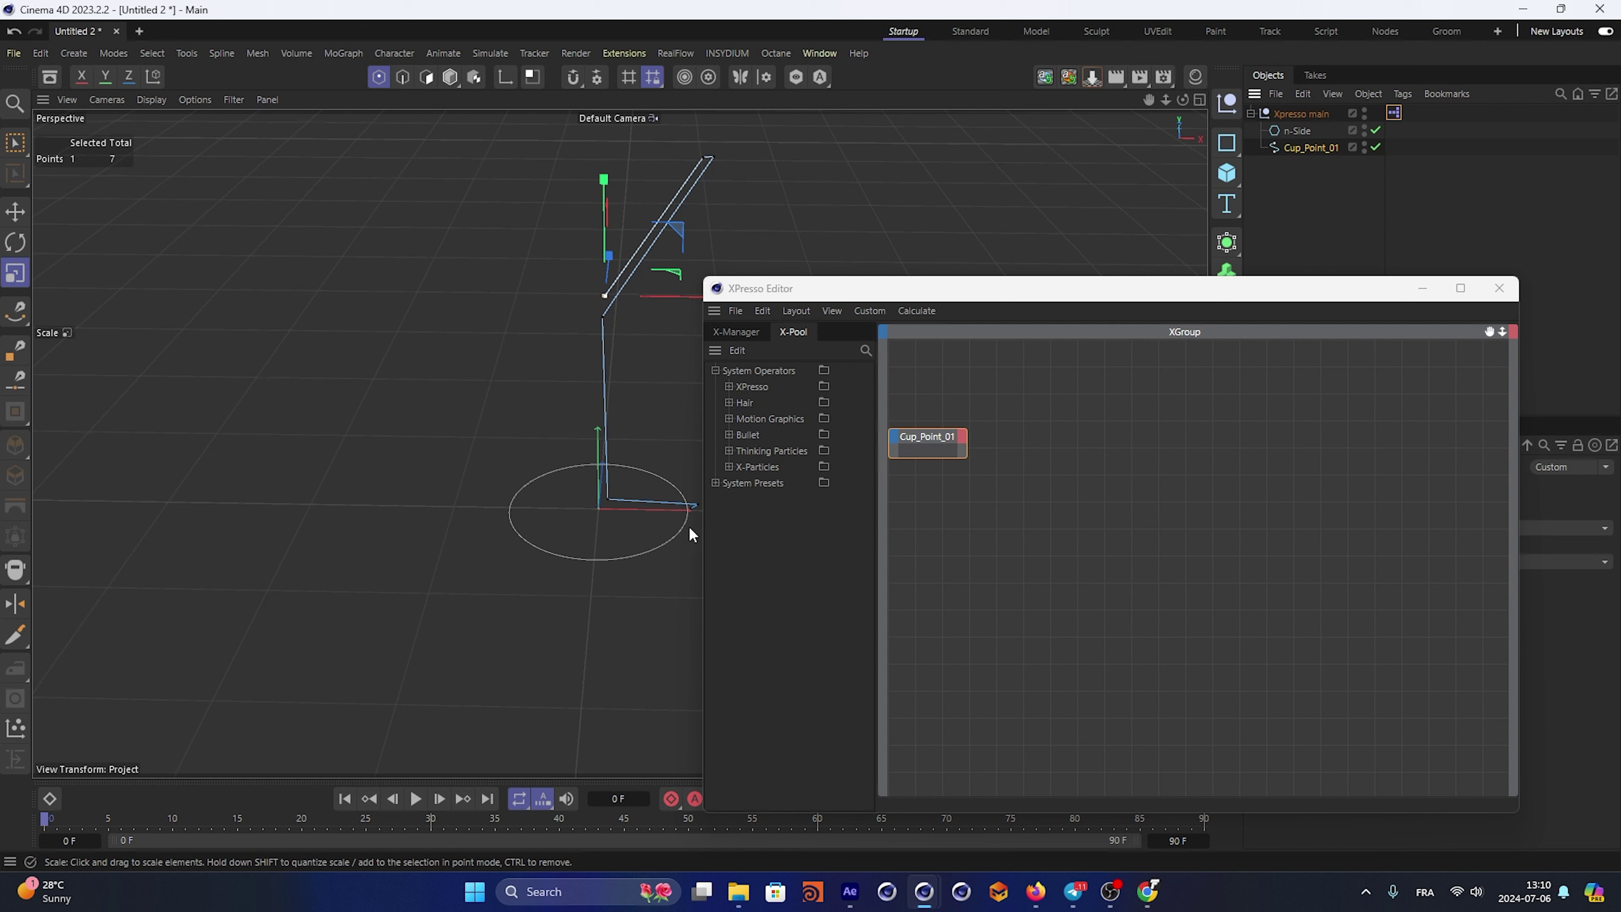
mouse_move(925, 447)
mouse_down()
mouse_move(970, 436)
mouse_move(968, 473)
mouse_up()
click(1298, 131)
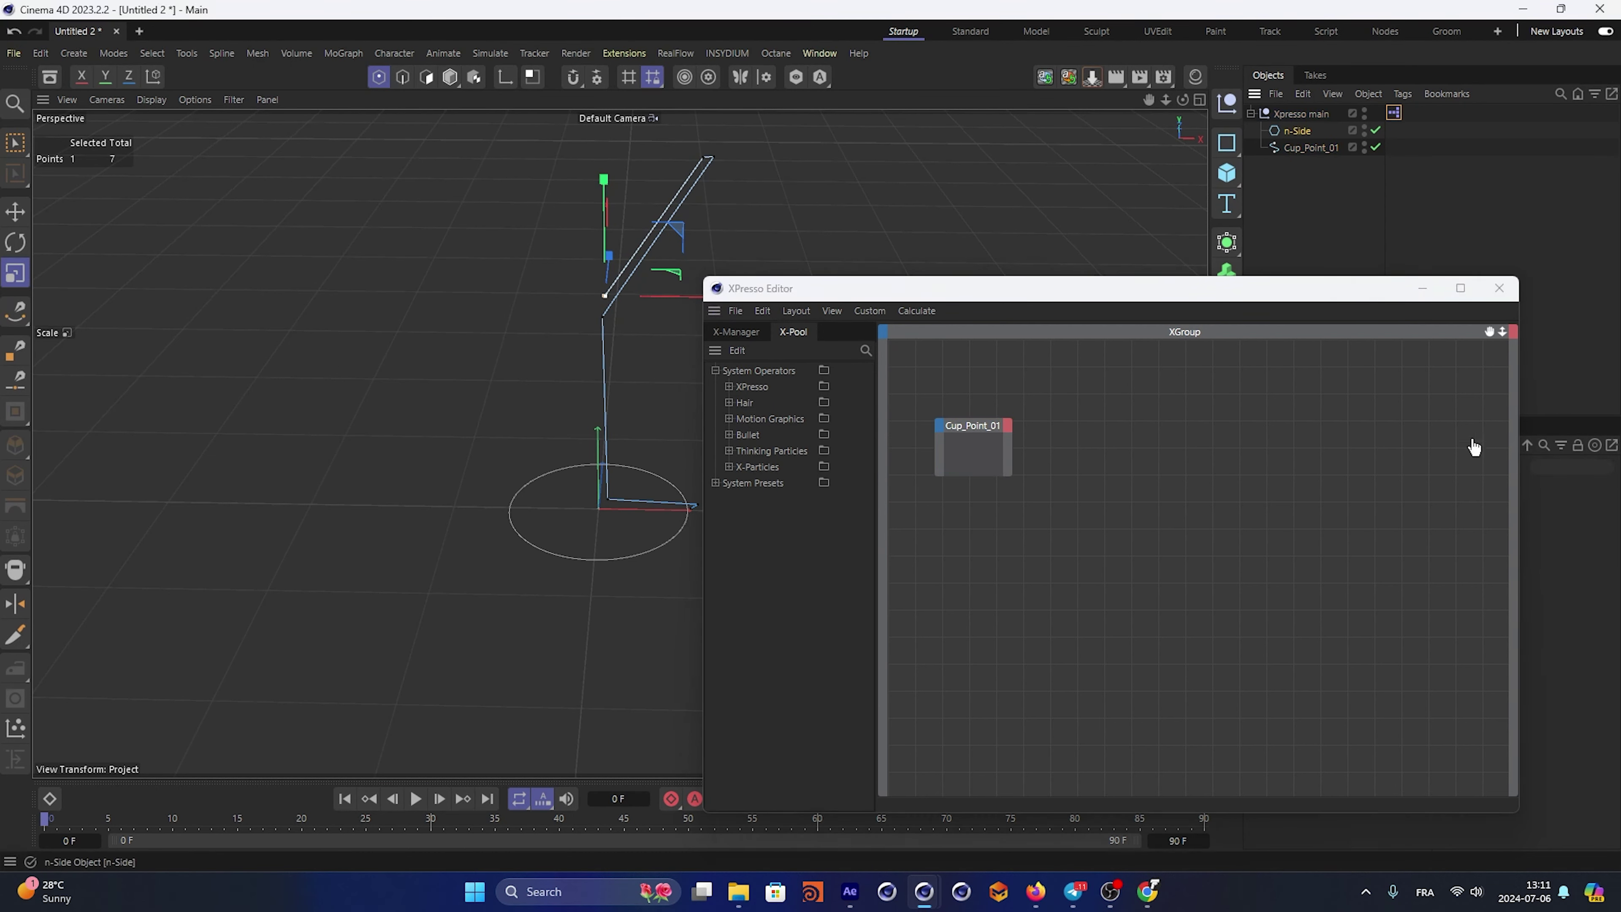
mouse_move(1294, 439)
mouse_down()
mouse_move(1365, 411)
mouse_move(1357, 455)
mouse_move(1339, 404)
mouse_up()
drag(959, 423, 980, 405)
Search the node library for 'po', then clear it and expand XPresso > General
click(865, 350)
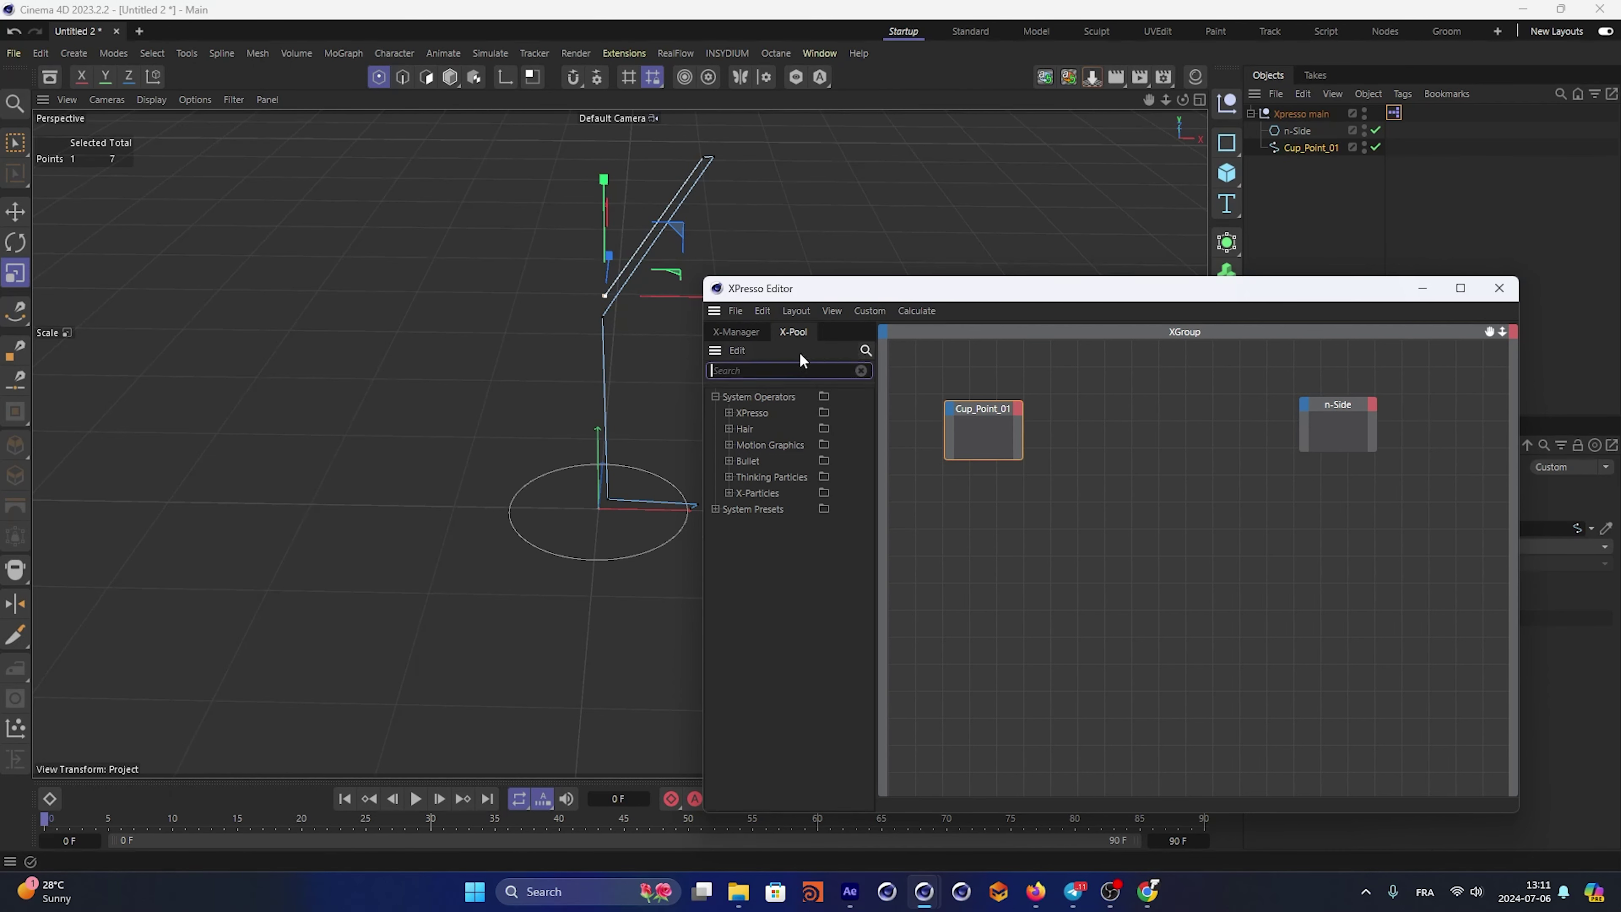
text(point)
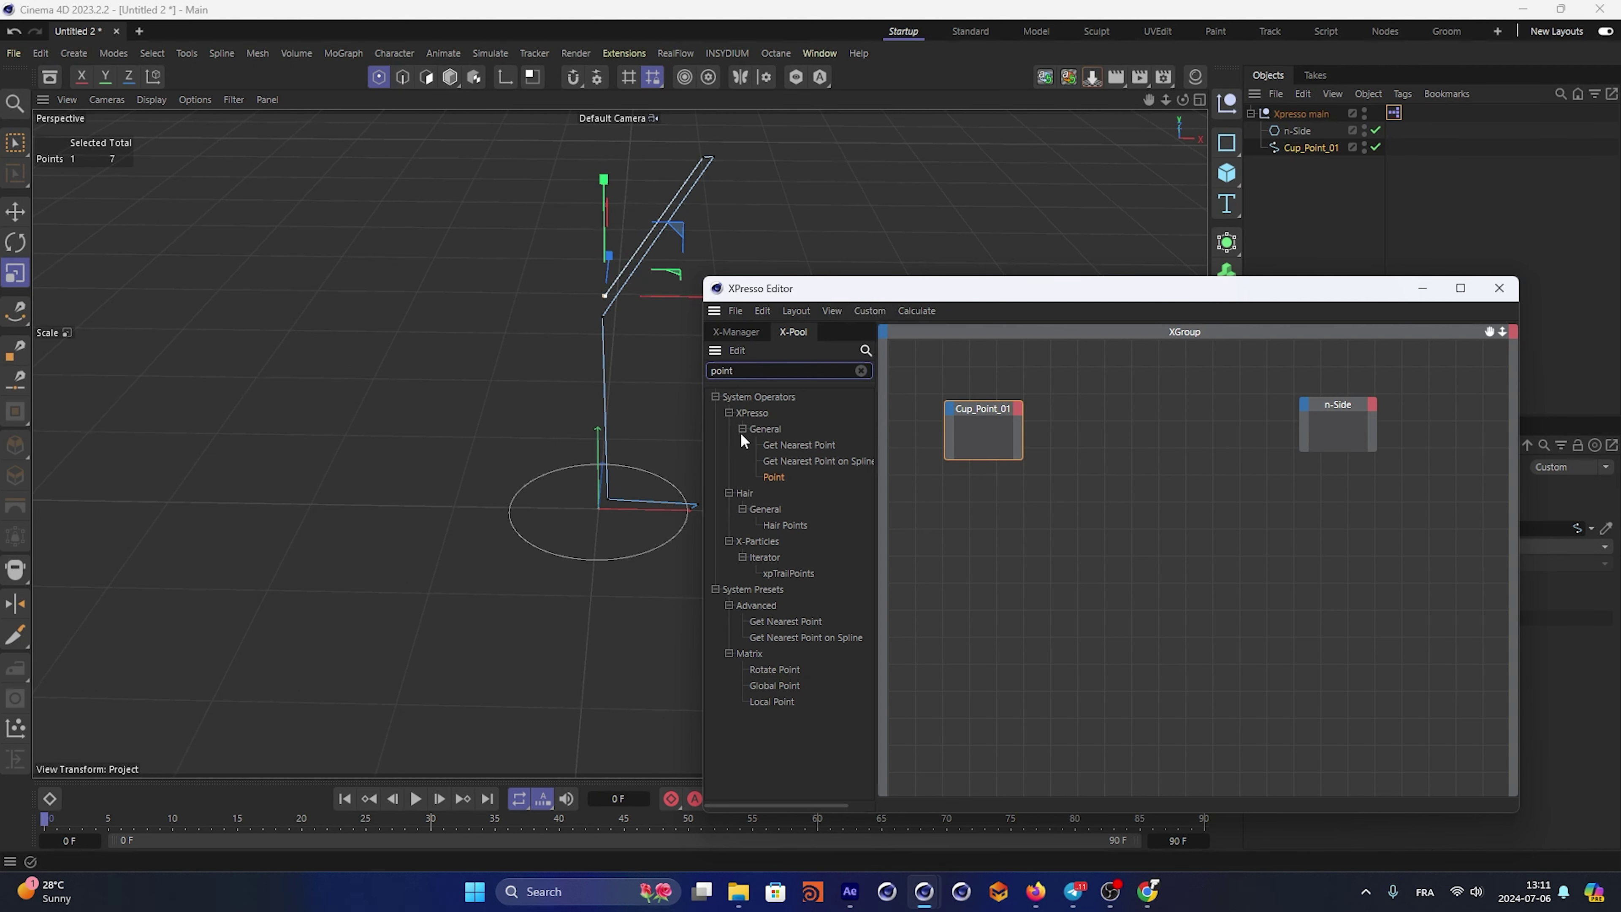
drag(731, 370, 591, 367)
key(BackSpace)
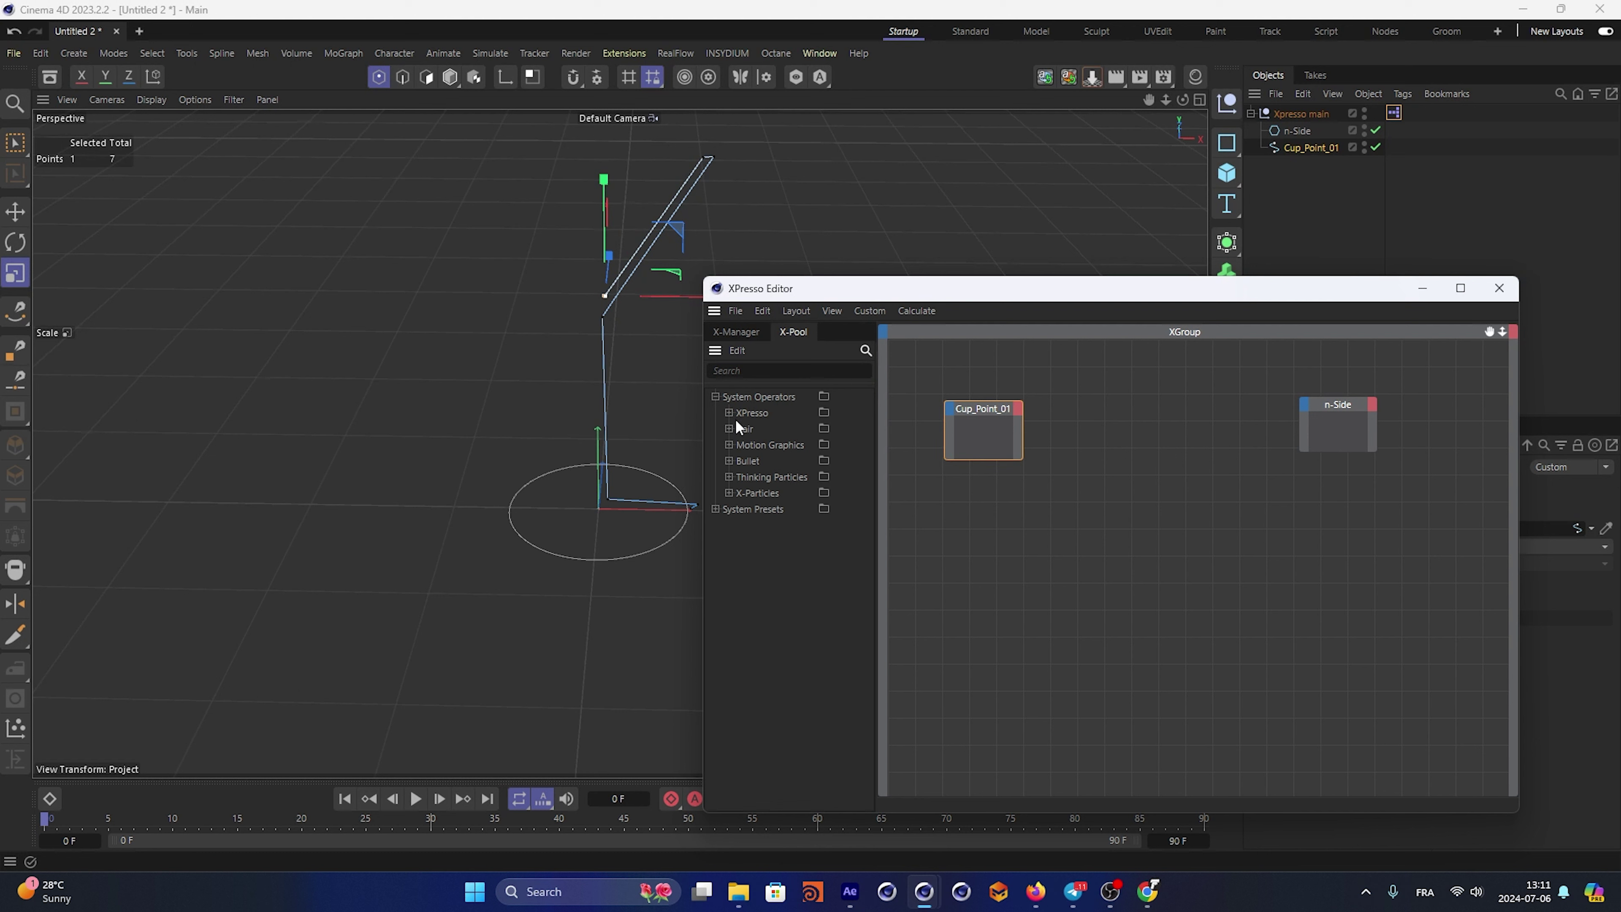
click(728, 412)
click(742, 428)
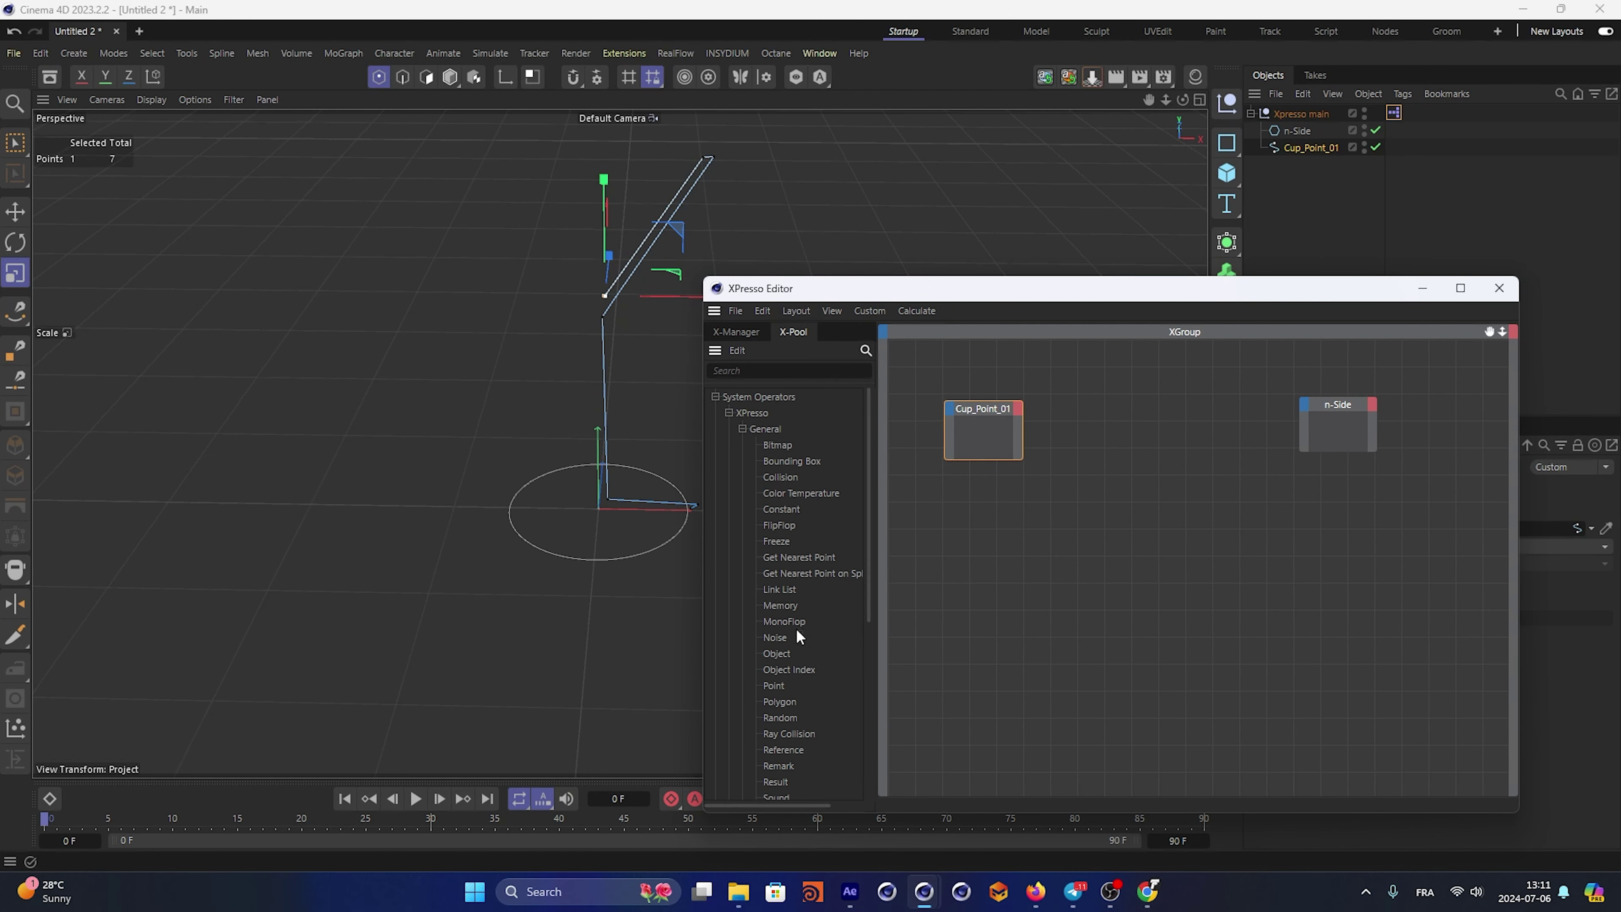
Add a Point node between the Cup_Point_01 and n-Side nodes
right_click(1209, 528)
mouse_move(1428, 567)
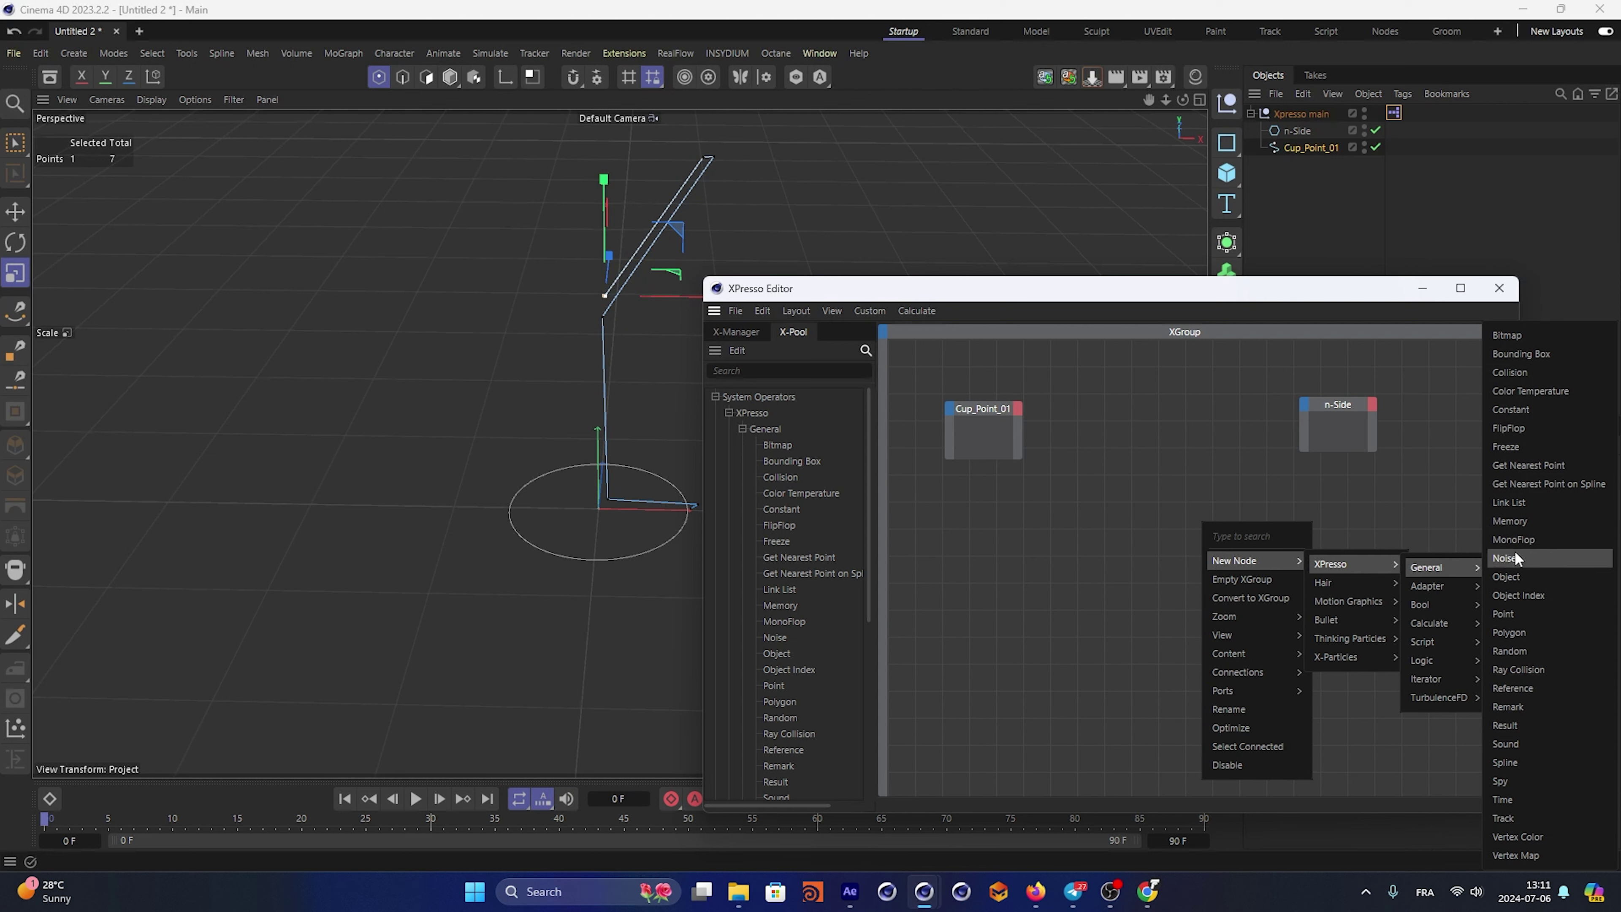
click(1513, 613)
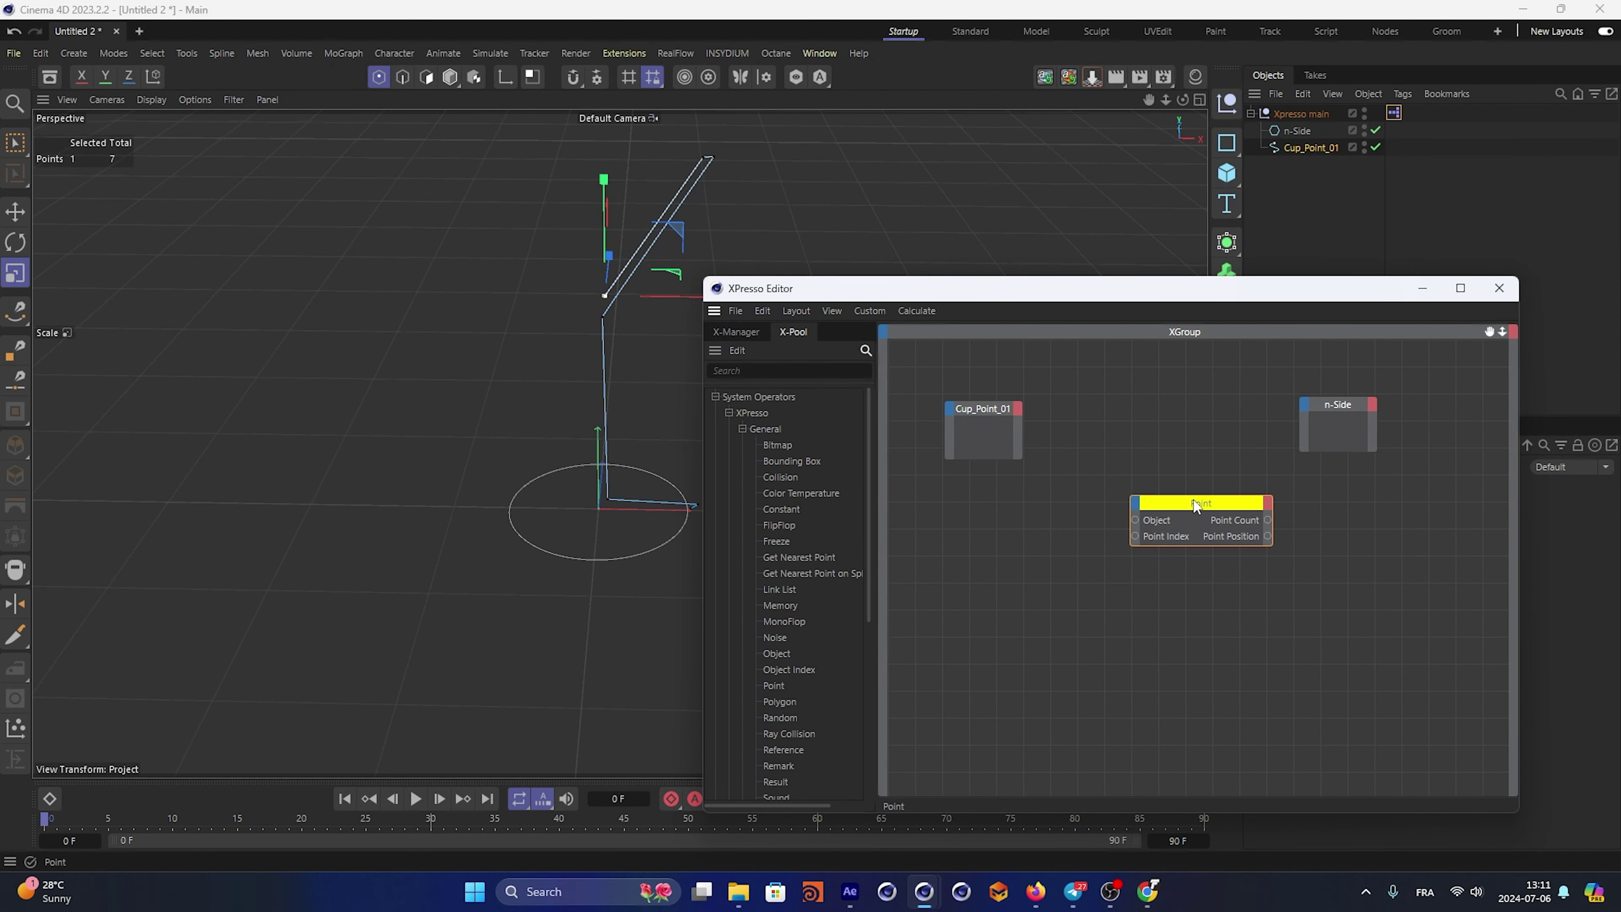
drag(1196, 504, 1157, 386)
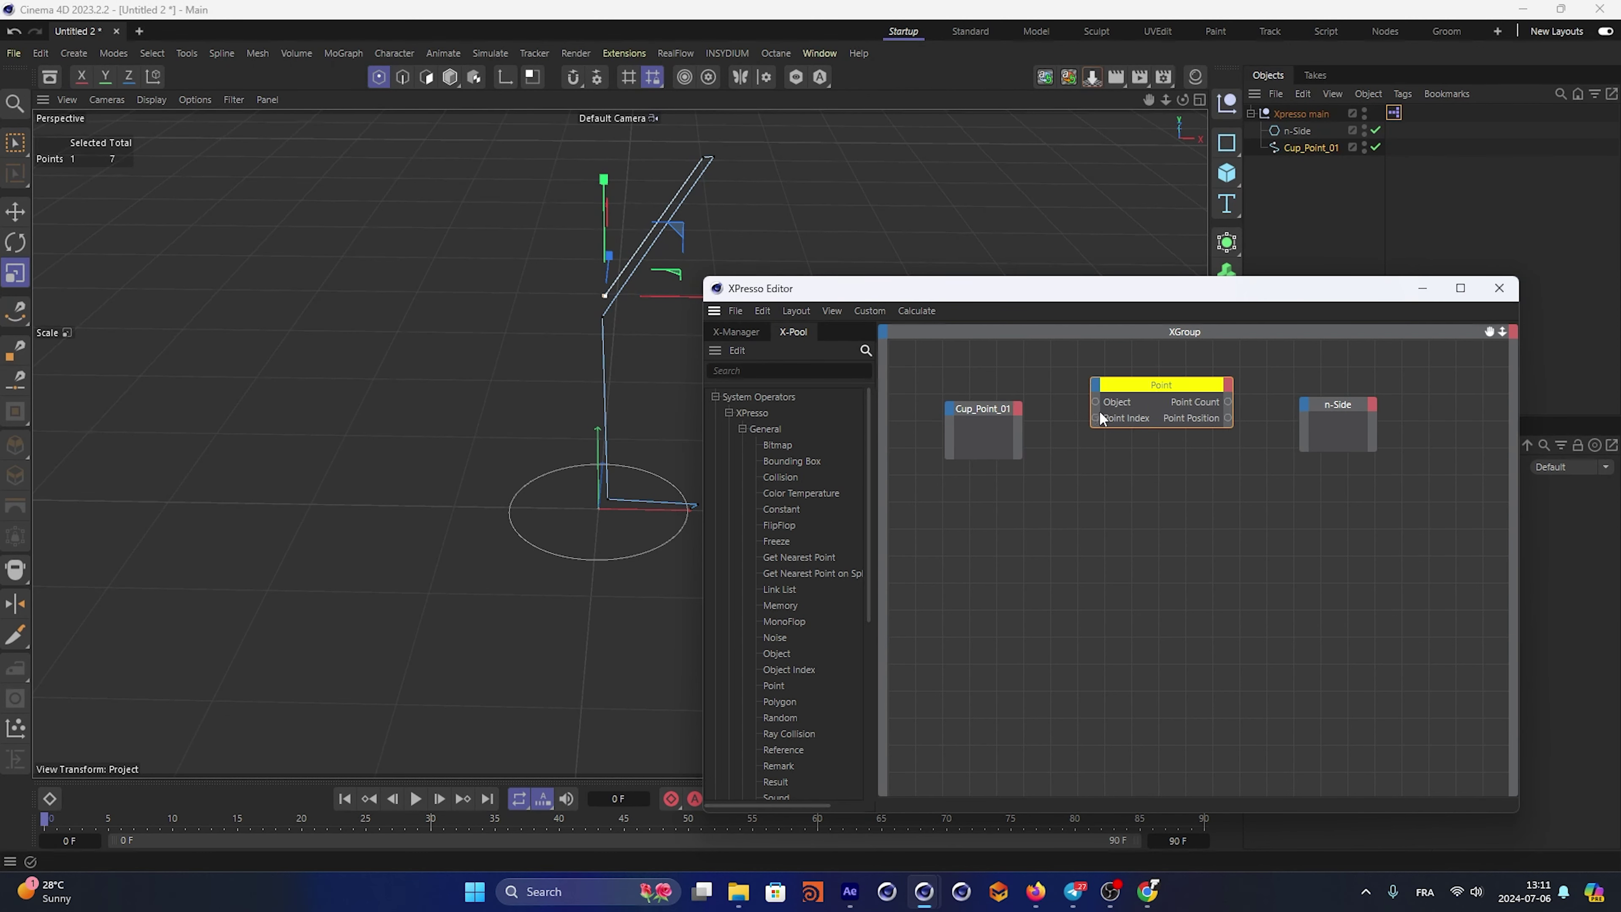
Give Cup_Point_01 an Object output and wire it into the Point node's Object input
click(1021, 418)
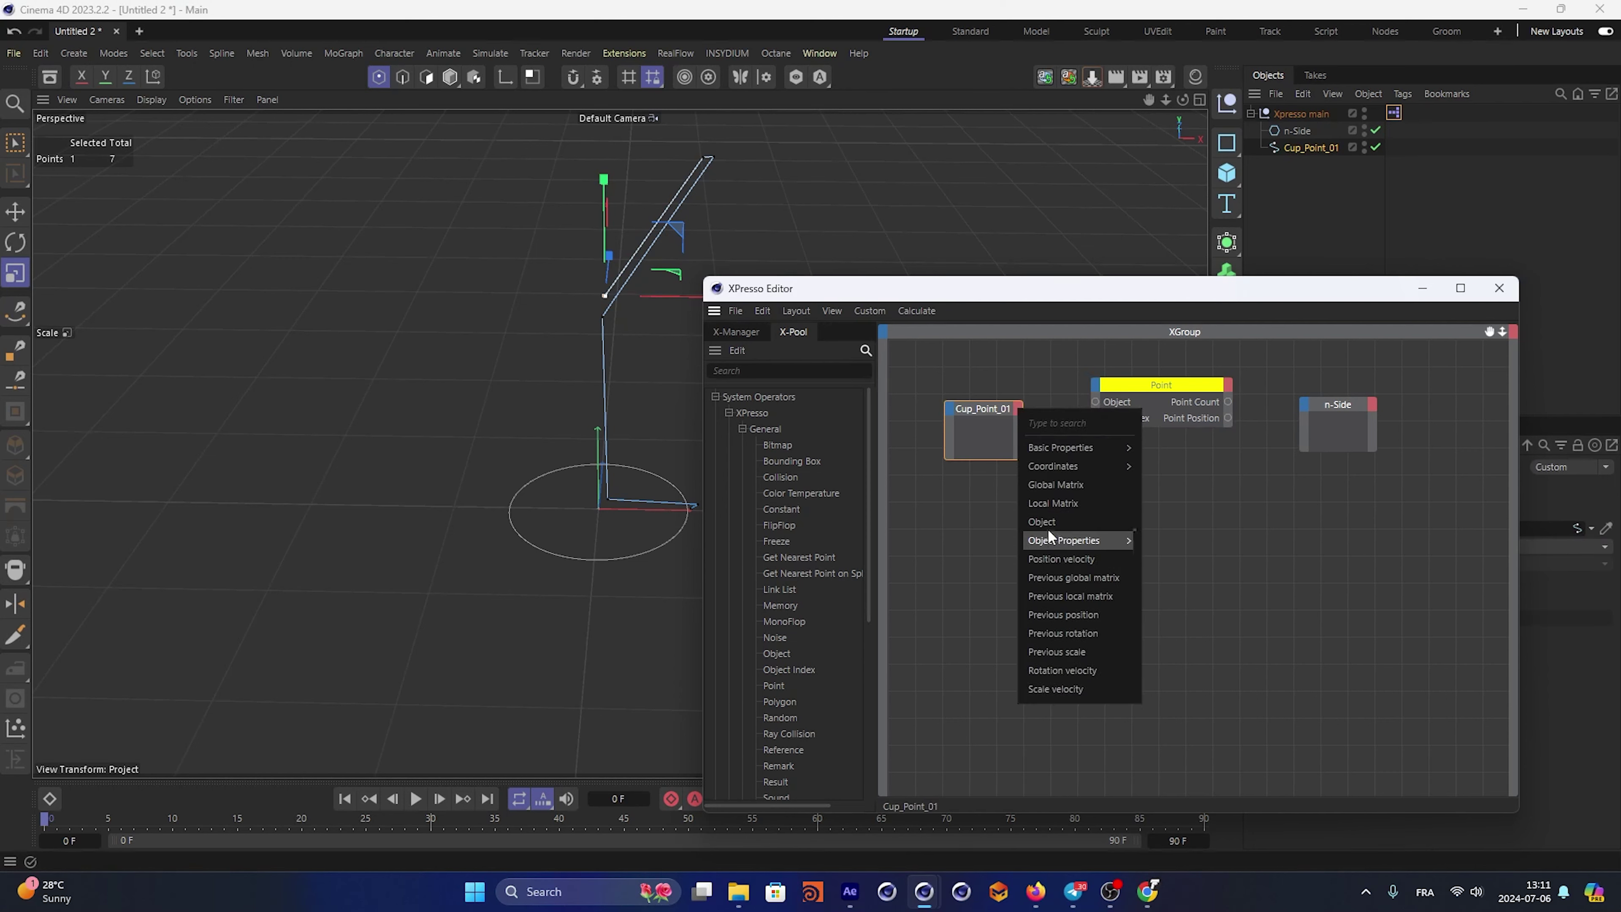
click(1066, 522)
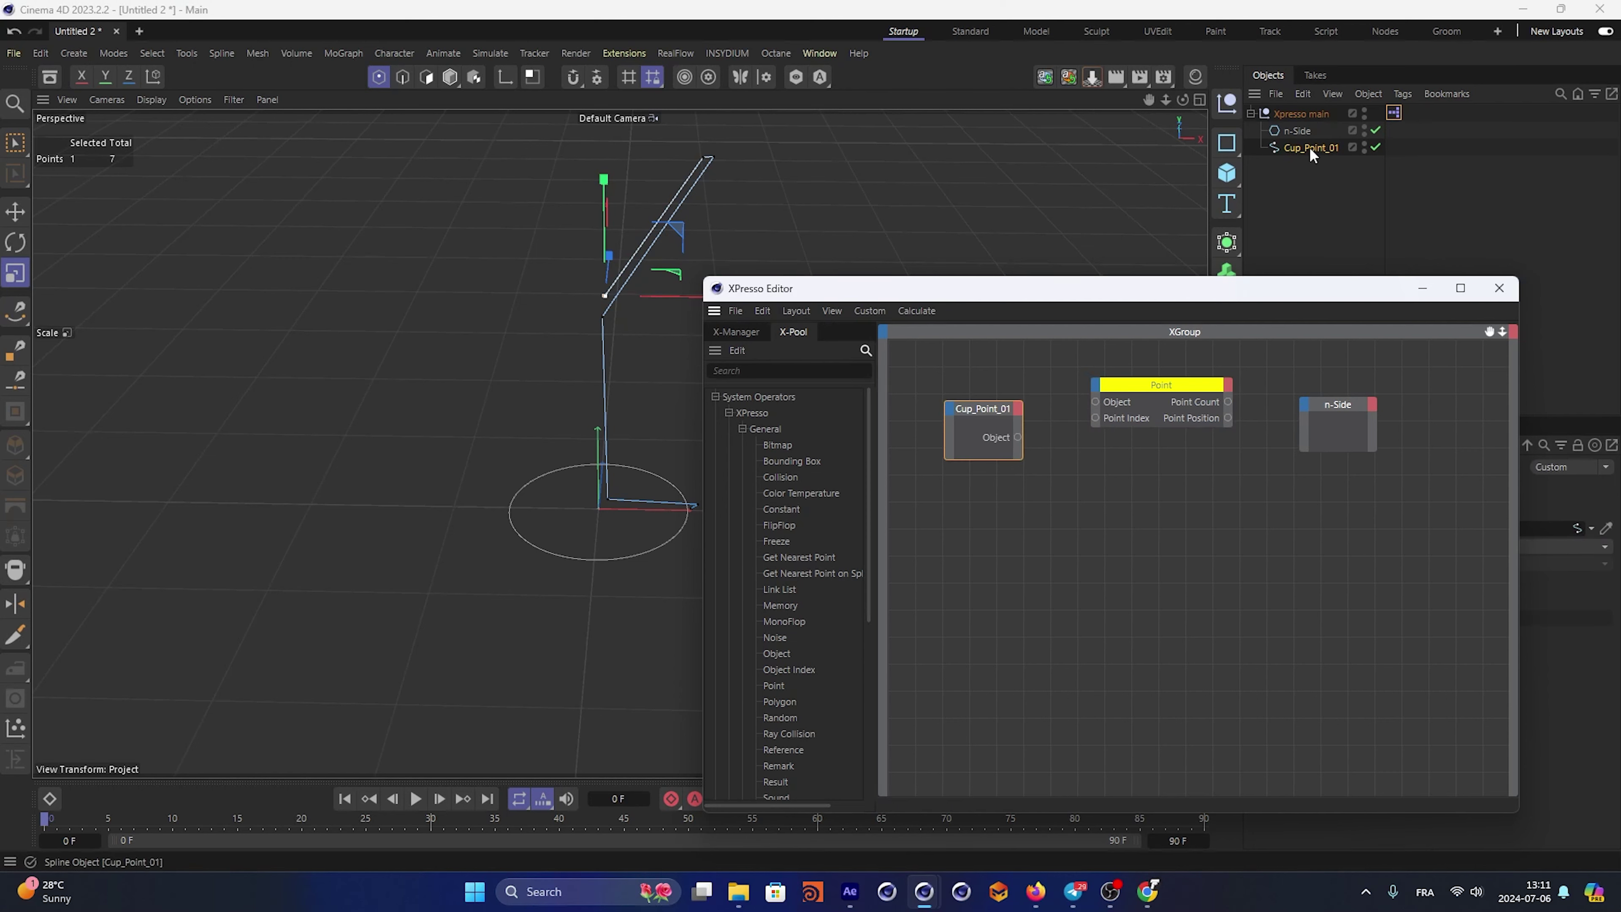
click(1163, 423)
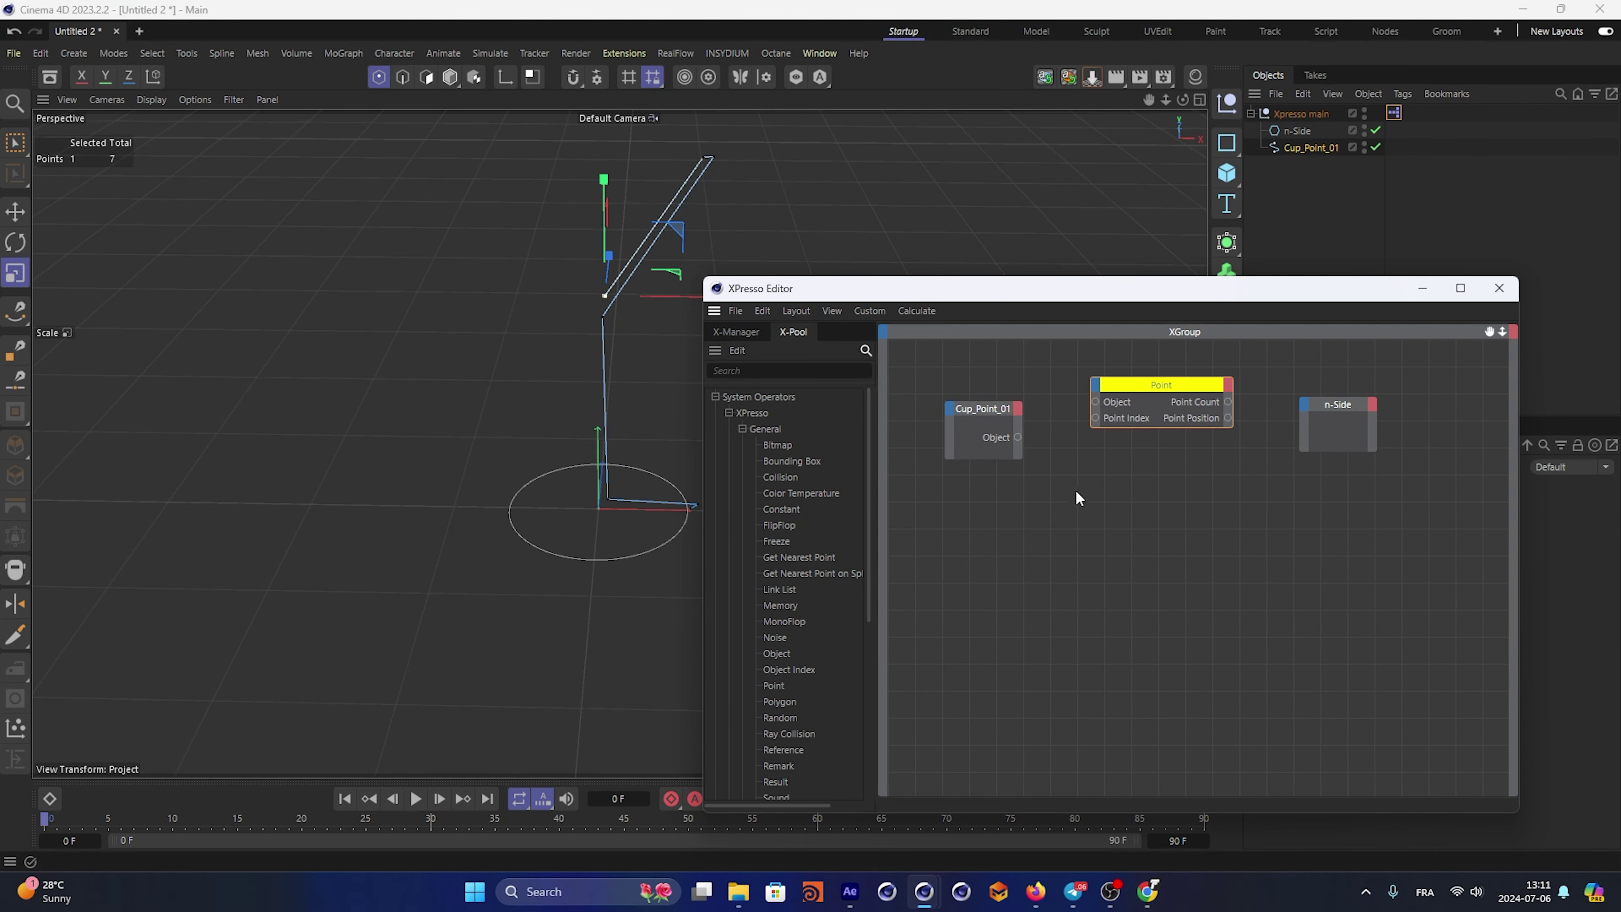
click(1015, 436)
drag(1017, 439, 1095, 402)
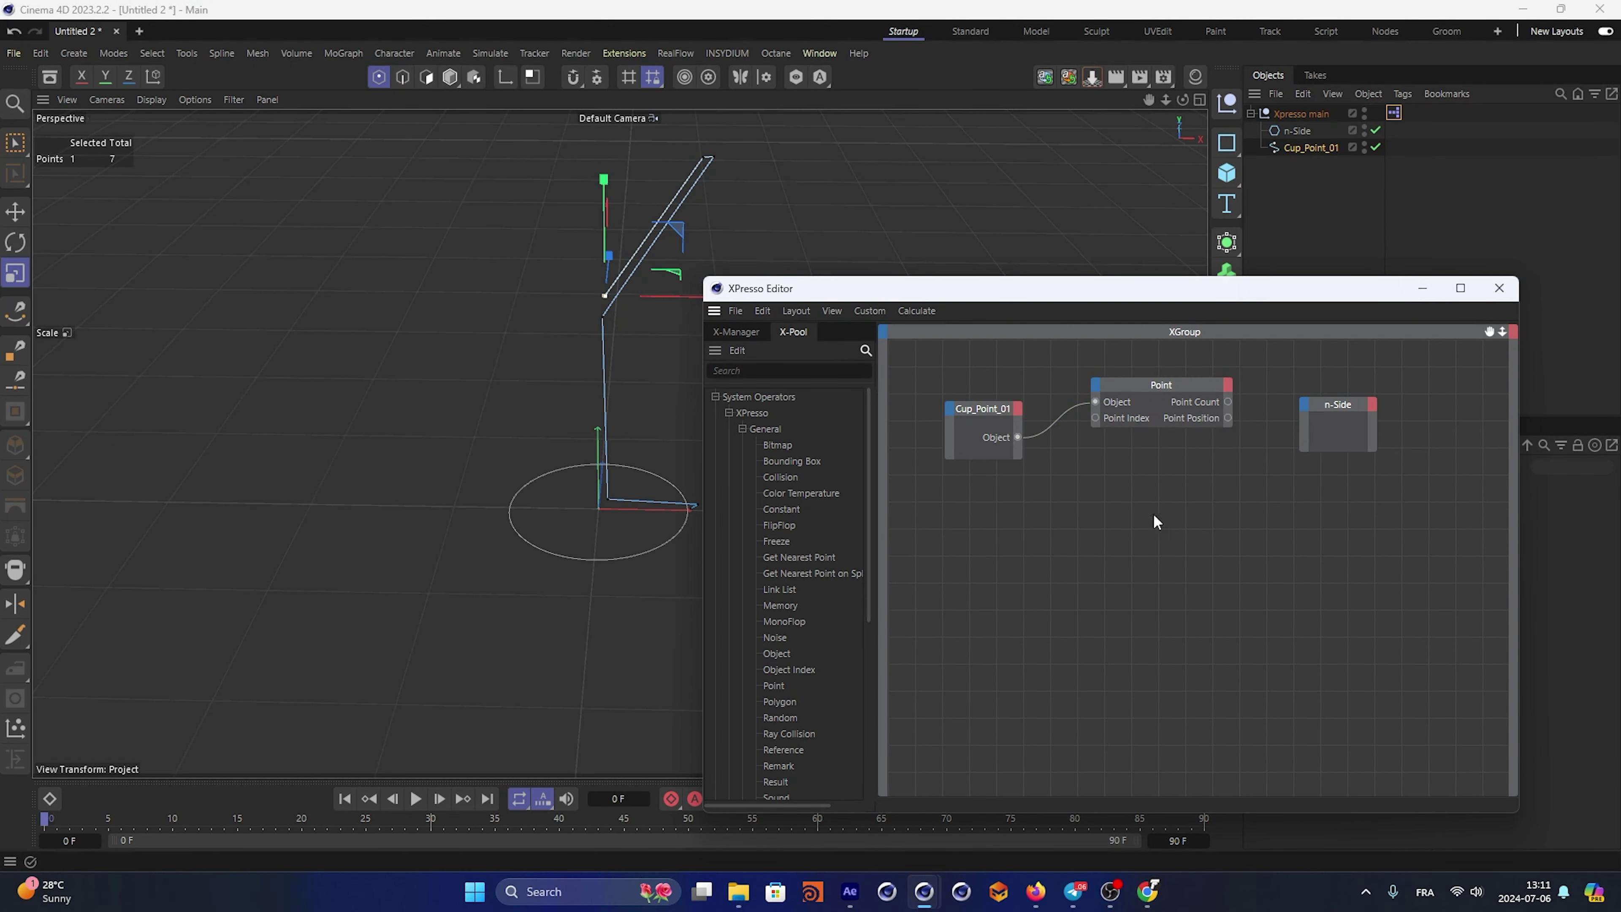
click(1147, 388)
drag(986, 301, 817, 306)
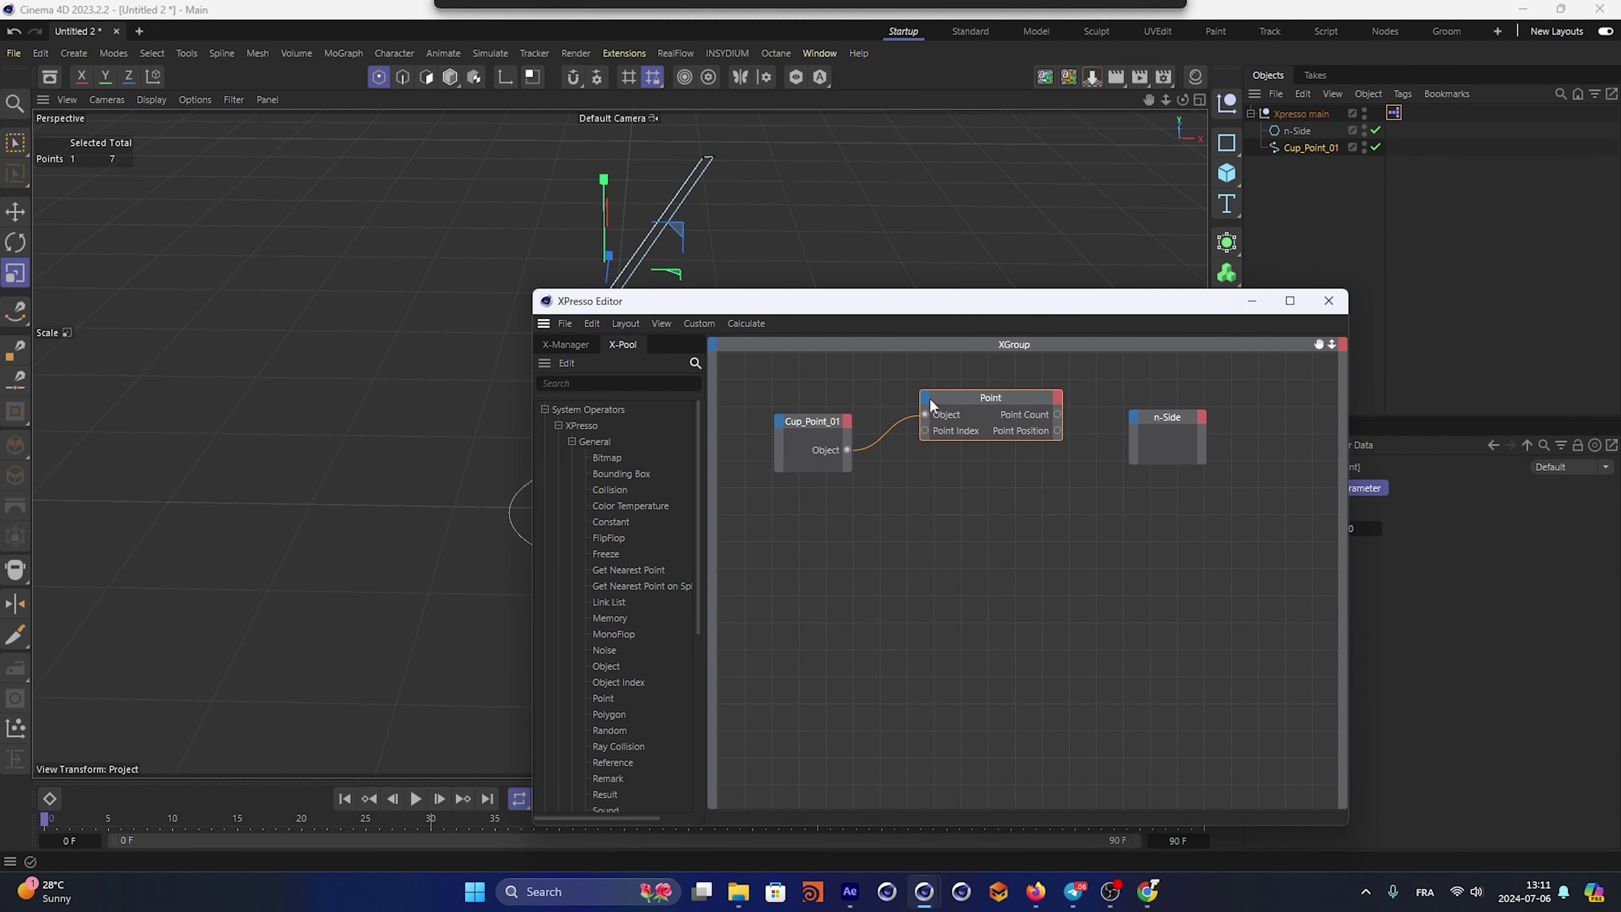
drag(1093, 296, 959, 309)
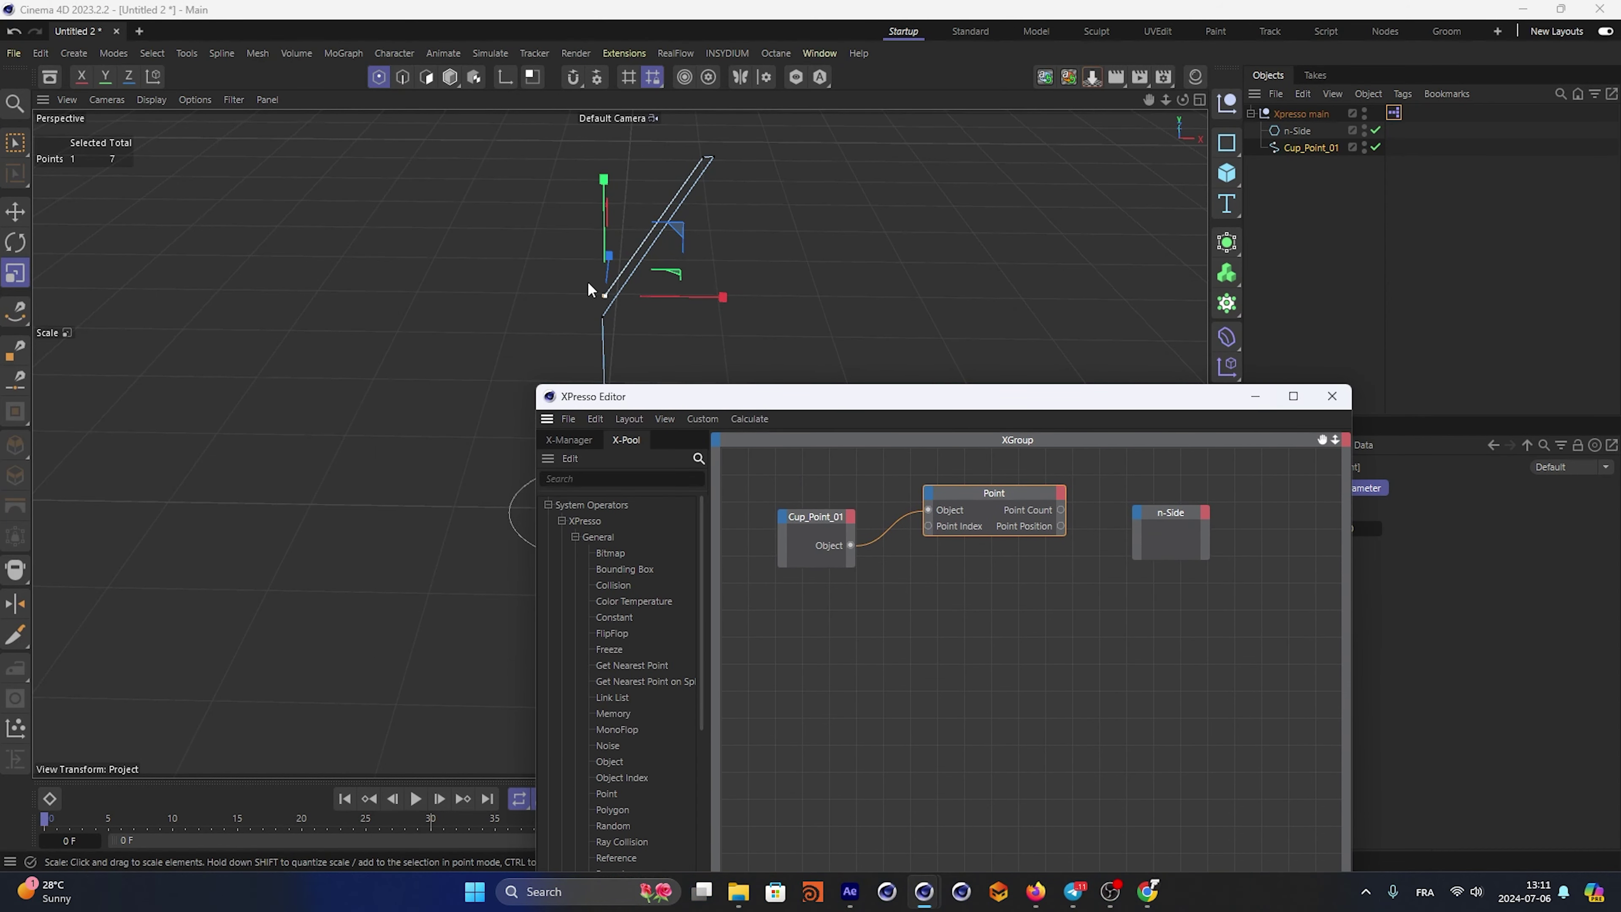
Browse the Render and Extensions menus, opening and closing the script Console
click(627, 54)
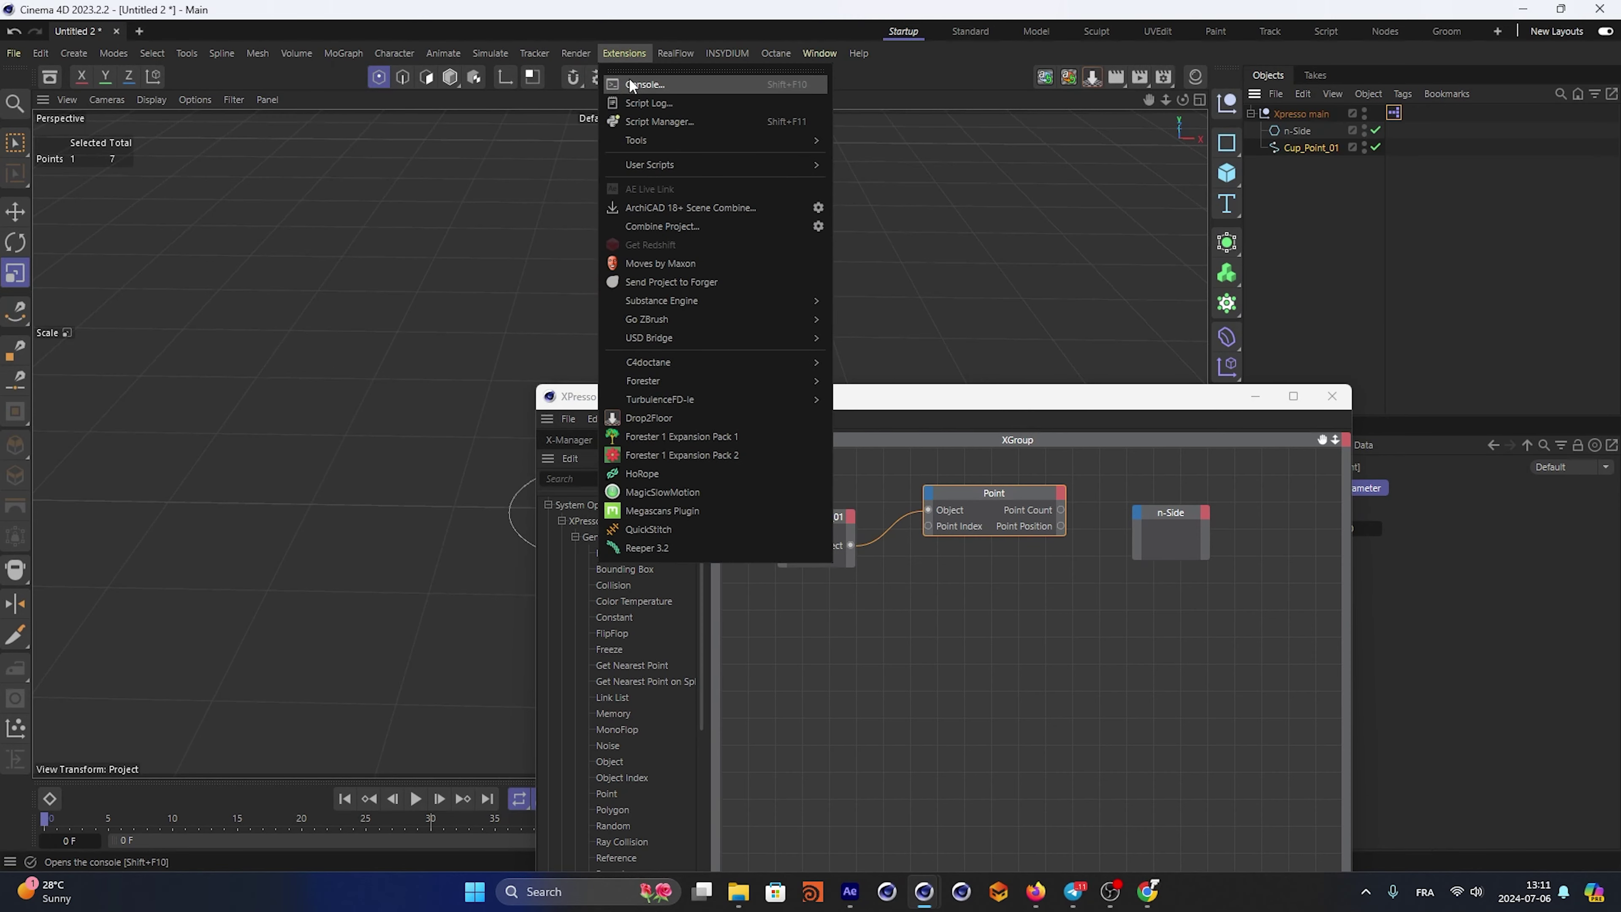
click(628, 80)
click(1205, 70)
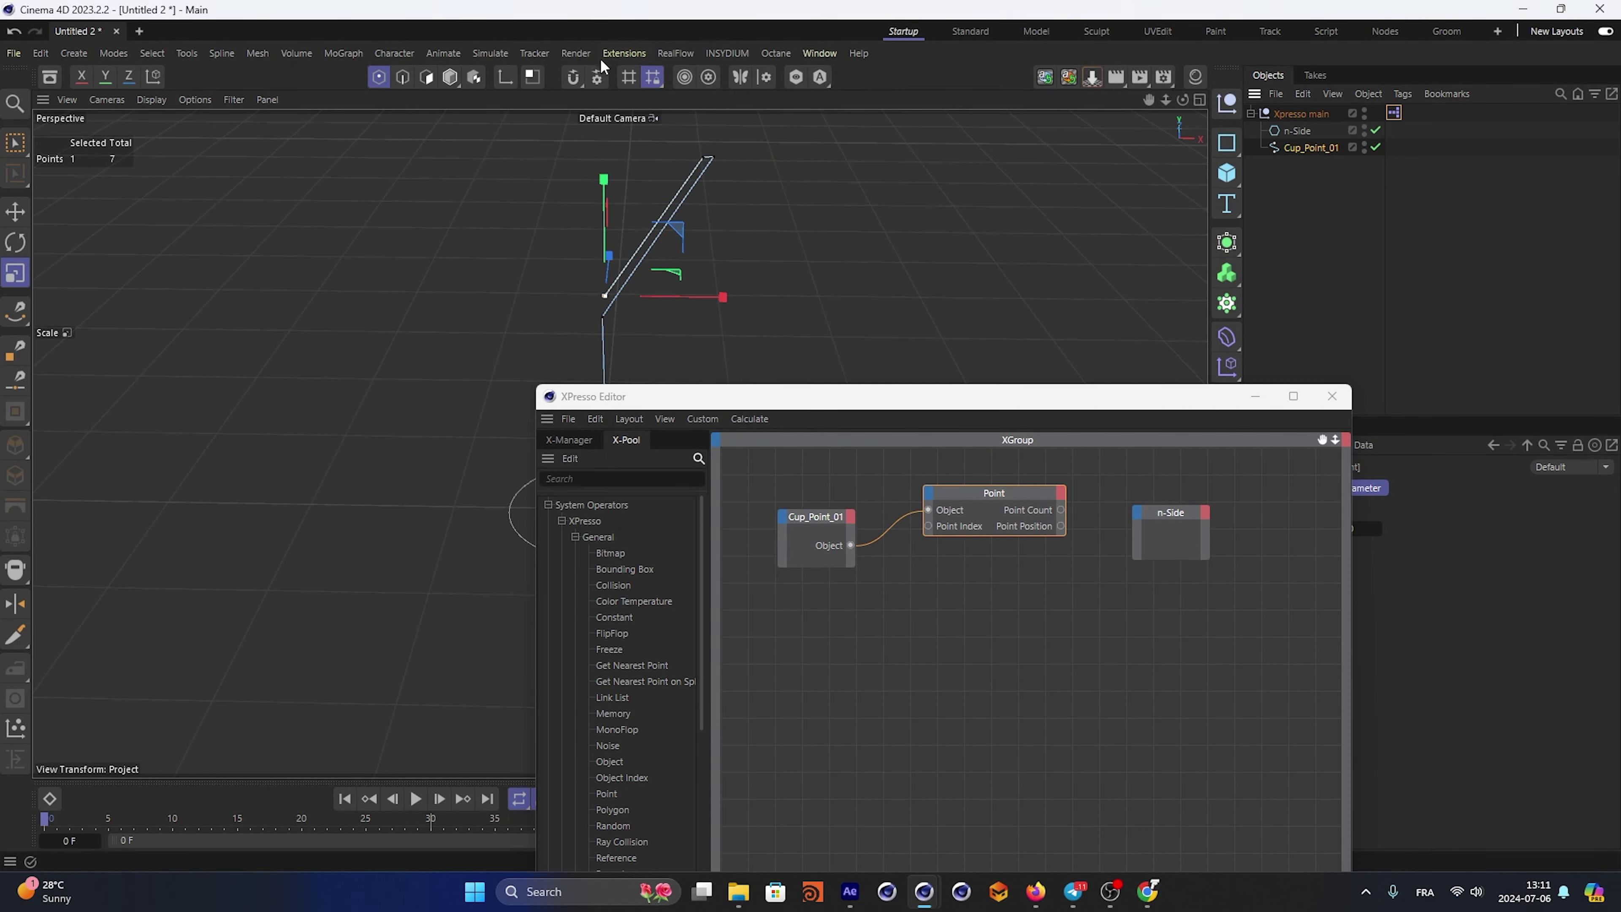
click(629, 53)
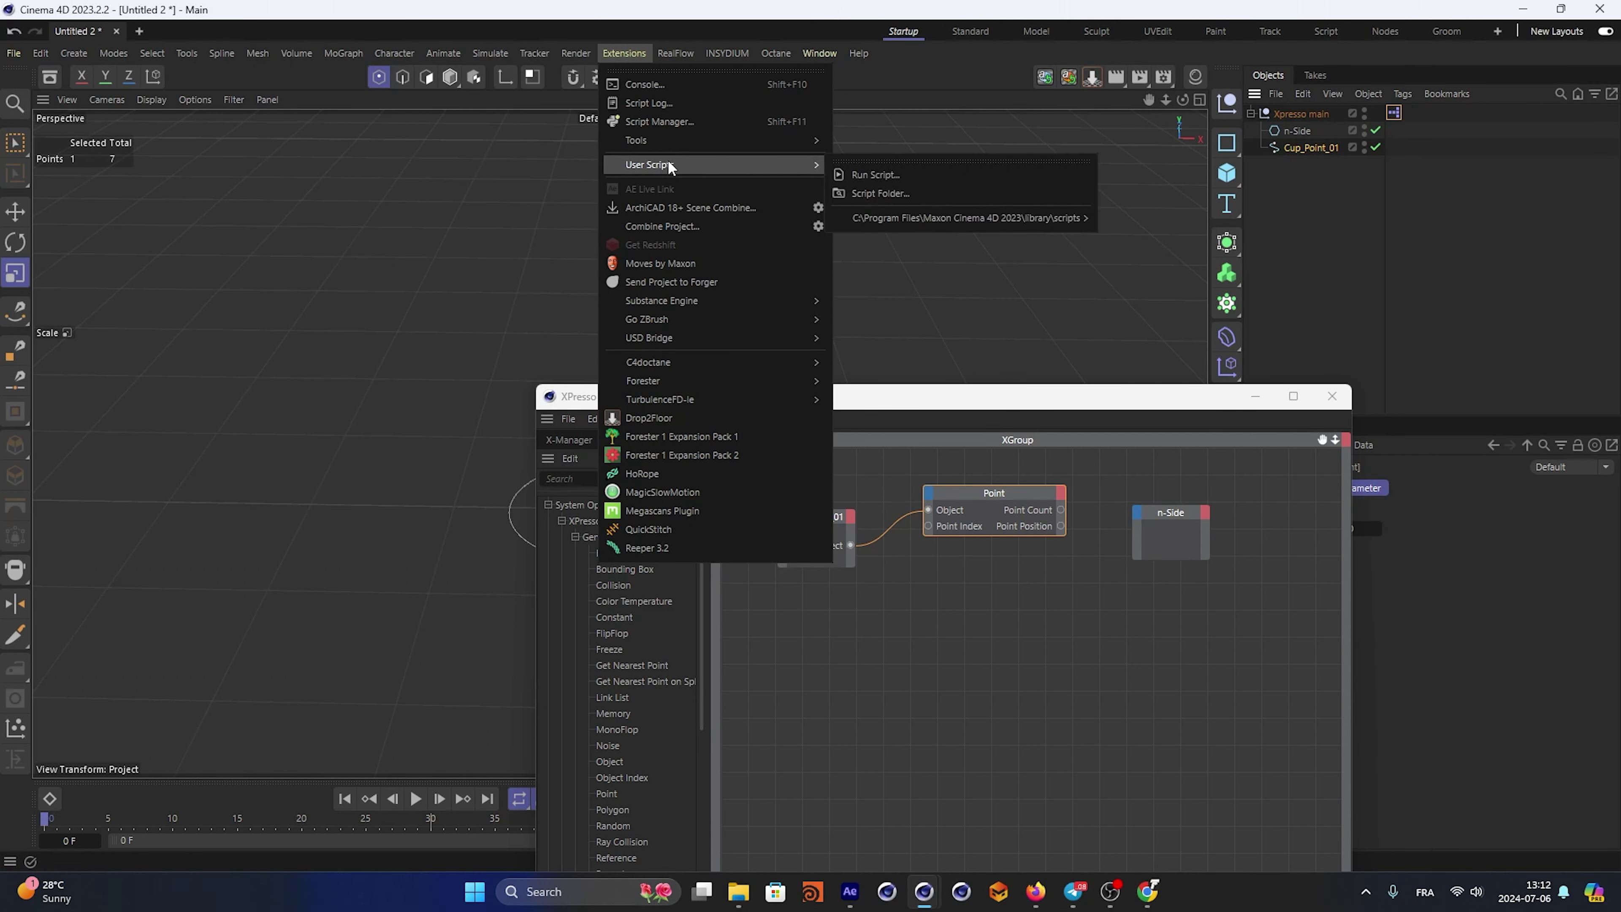
mouse_move(709, 140)
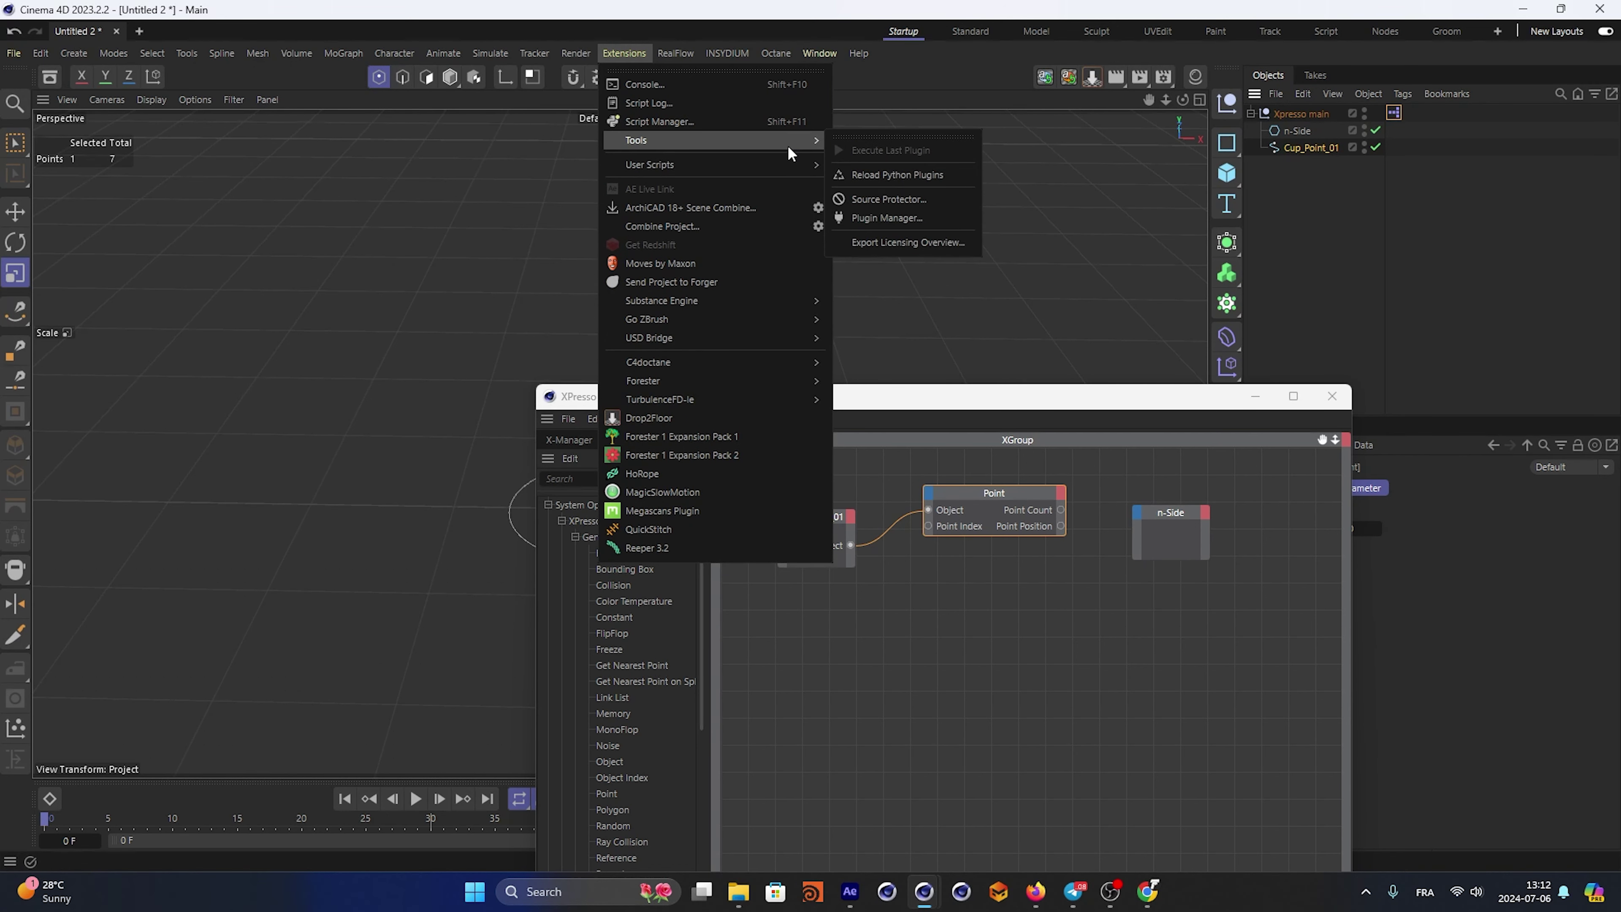
click(1157, 238)
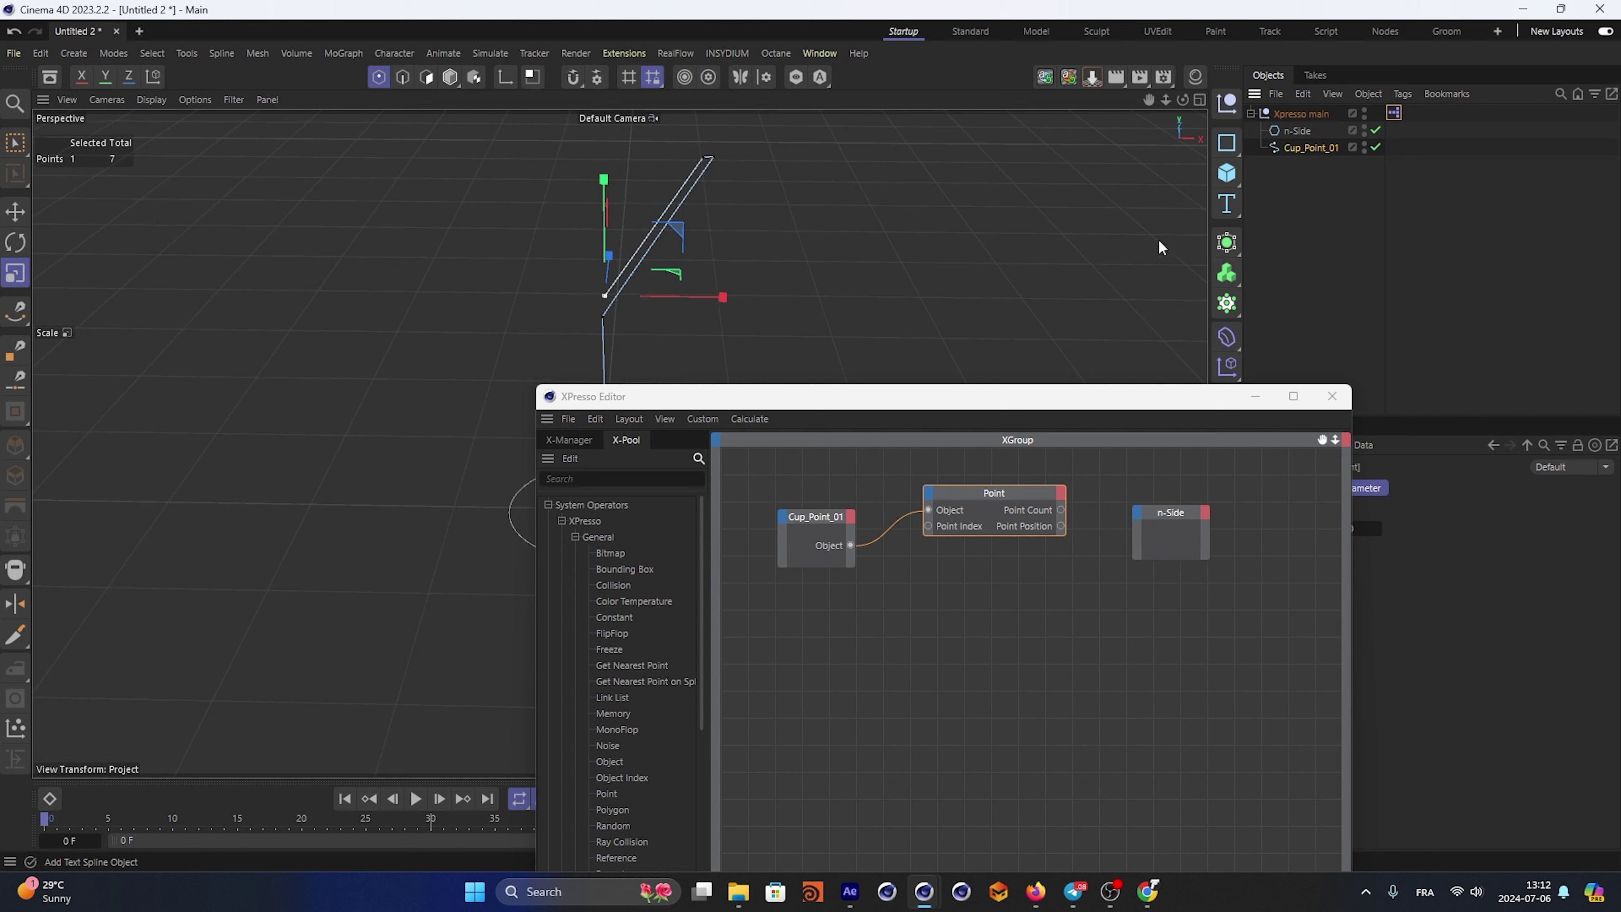
Move the n-Side node higher in the XPresso graph and check its available inputs
drag(743, 396, 753, 292)
middle_drag(1060, 391, 979, 472)
drag(1168, 497, 1208, 482)
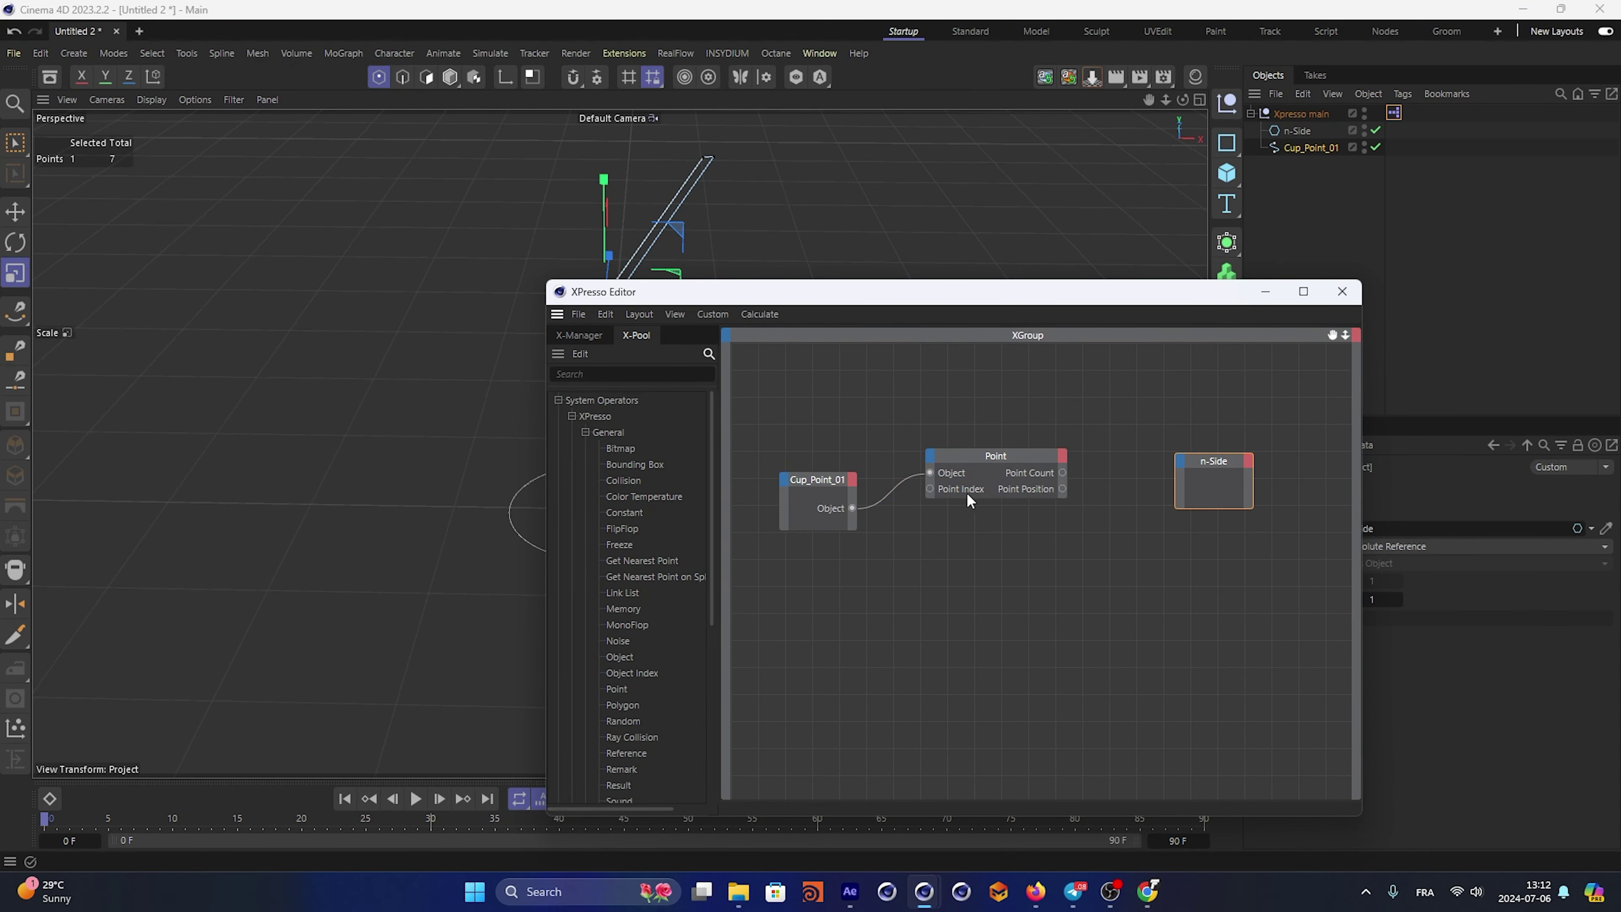
middle_drag(970, 498, 996, 493)
drag(634, 284, 689, 347)
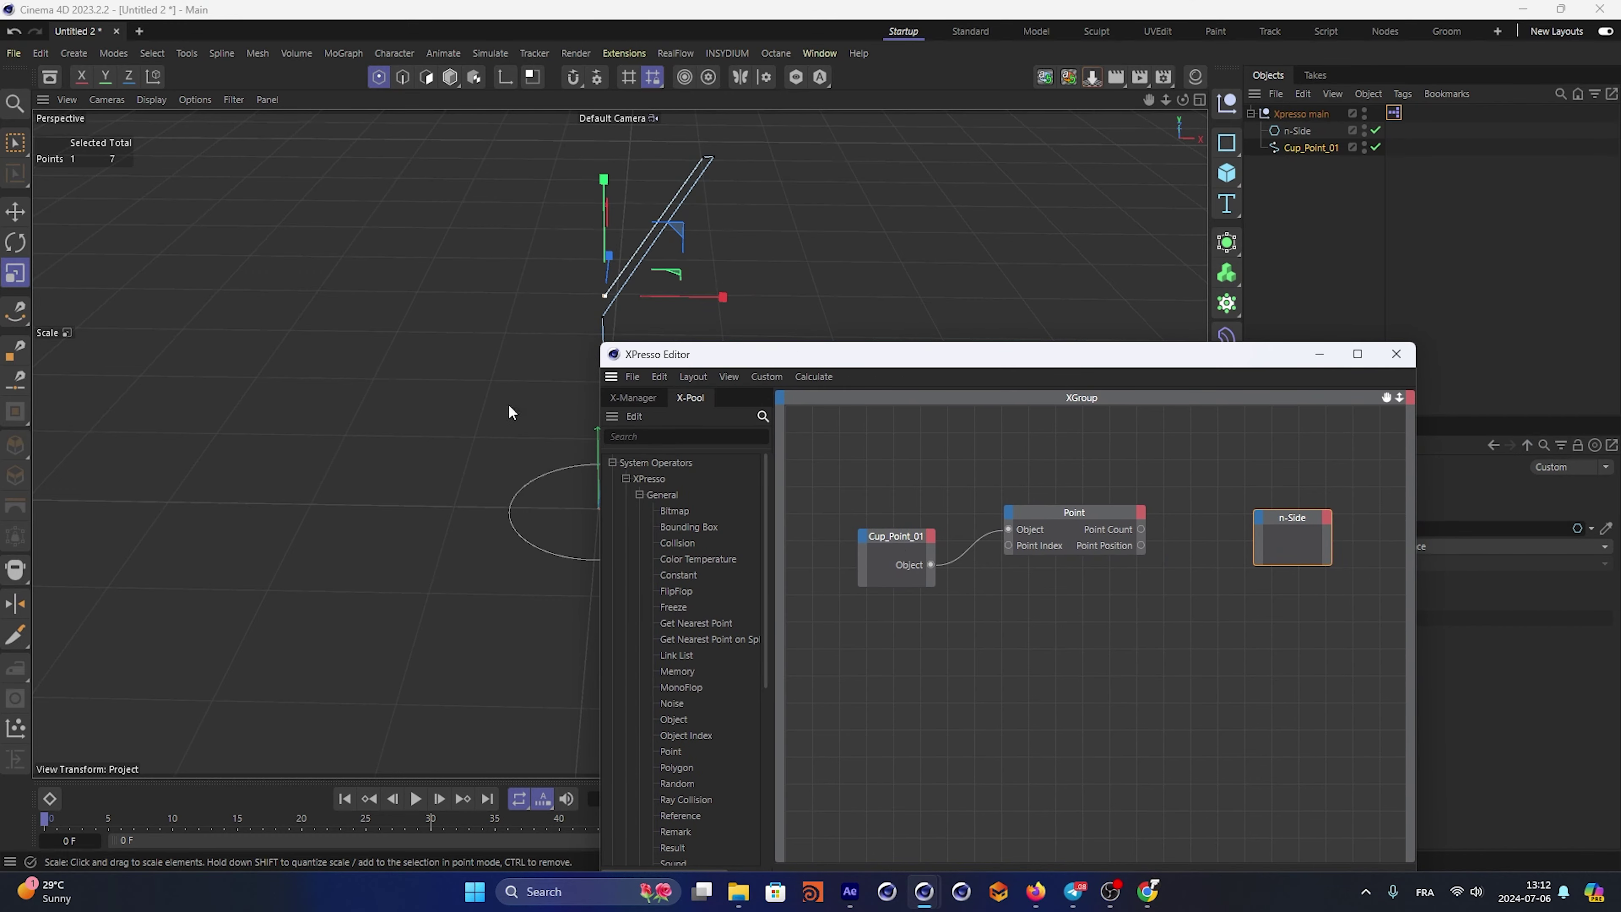
click(1100, 634)
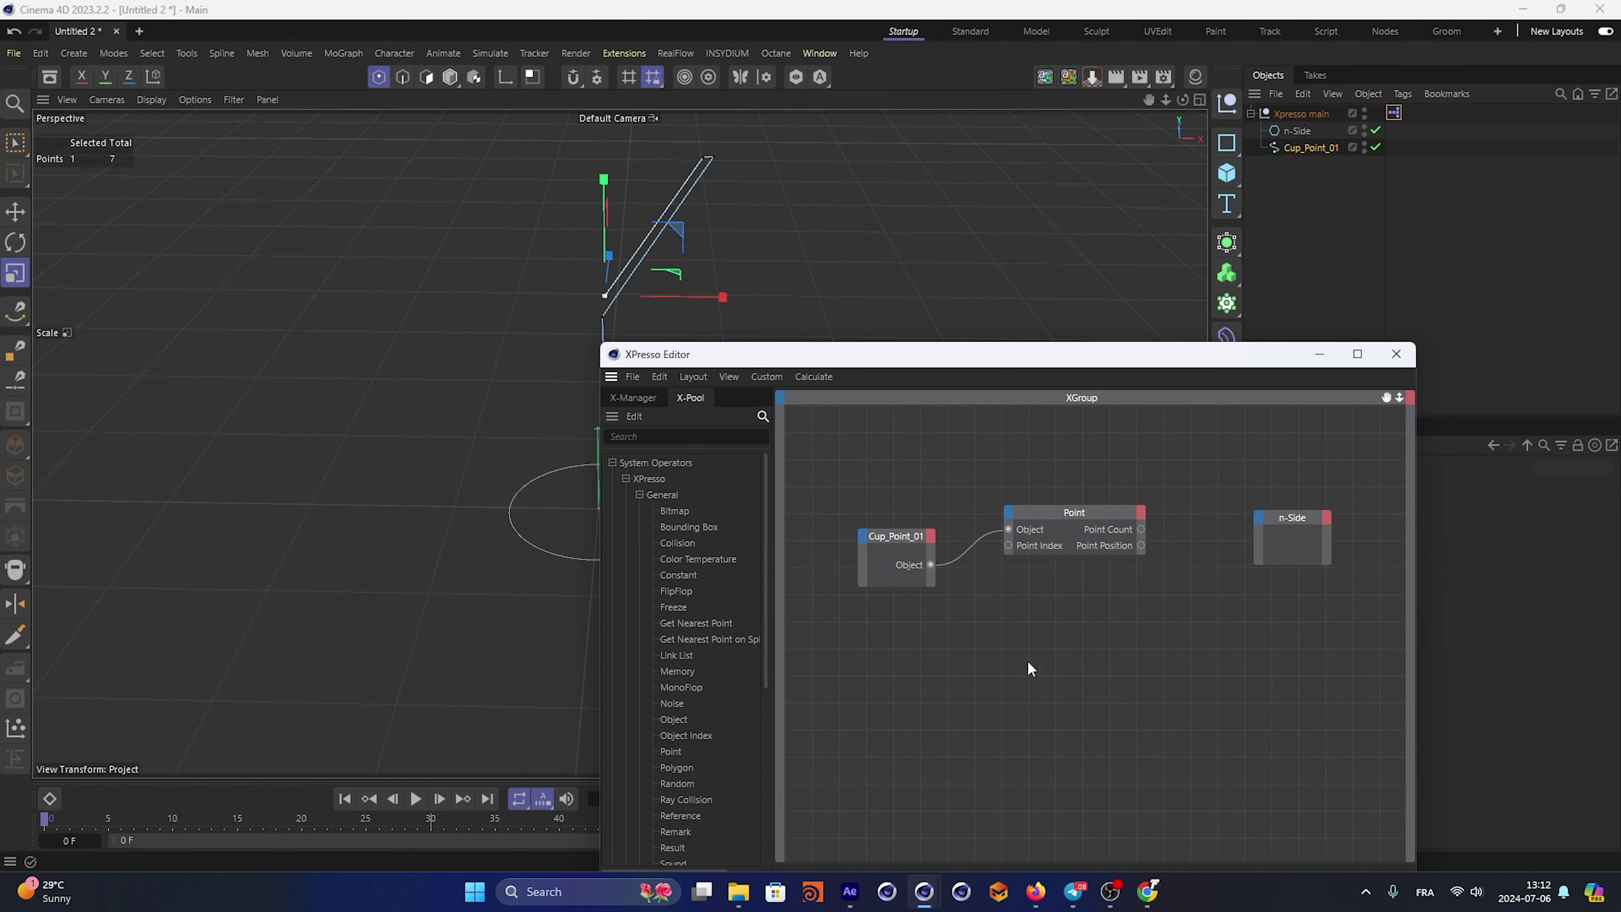
drag(1311, 537, 1307, 504)
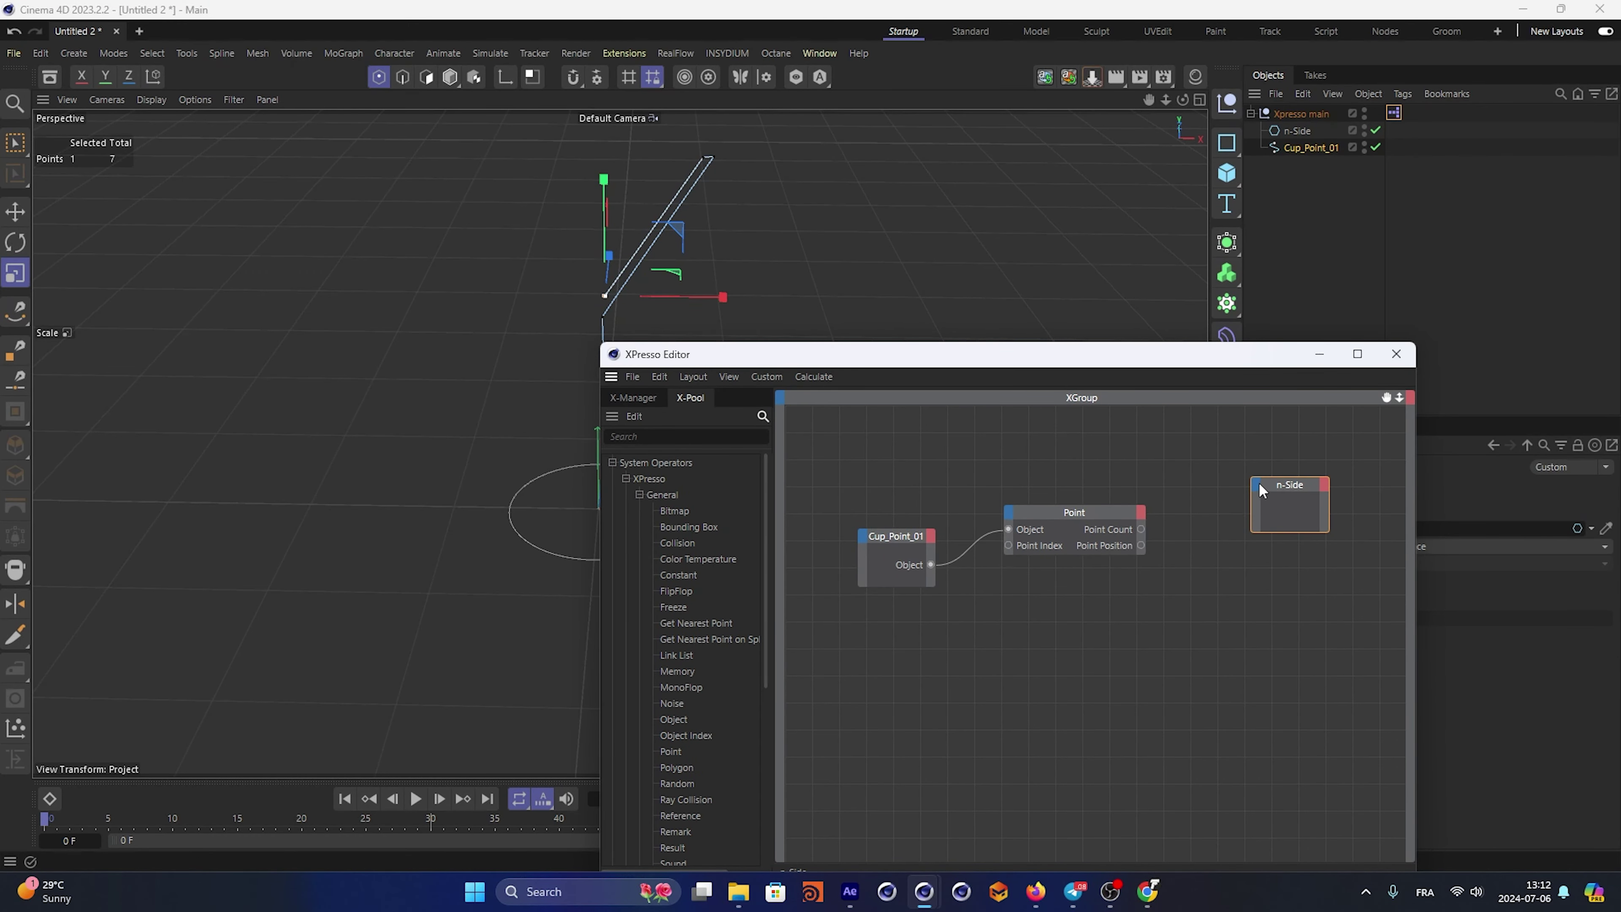
click(1260, 490)
click(1196, 537)
Add a Vector2Reals node beside the Point node and wire Point Position into its input
right_click(1173, 638)
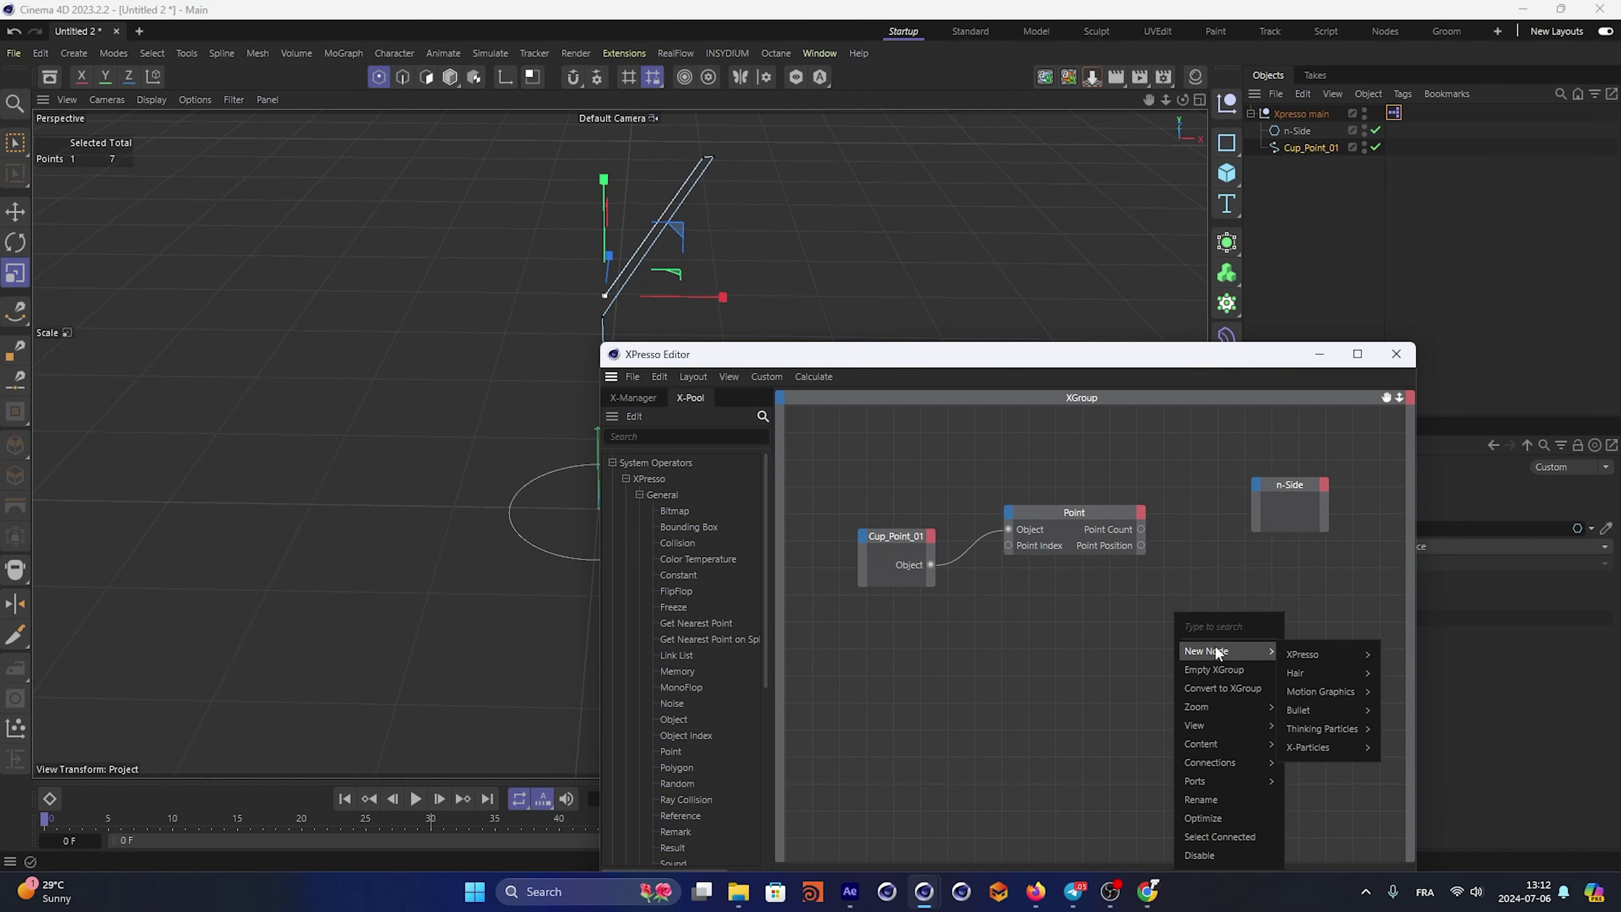
mouse_move(1206, 651)
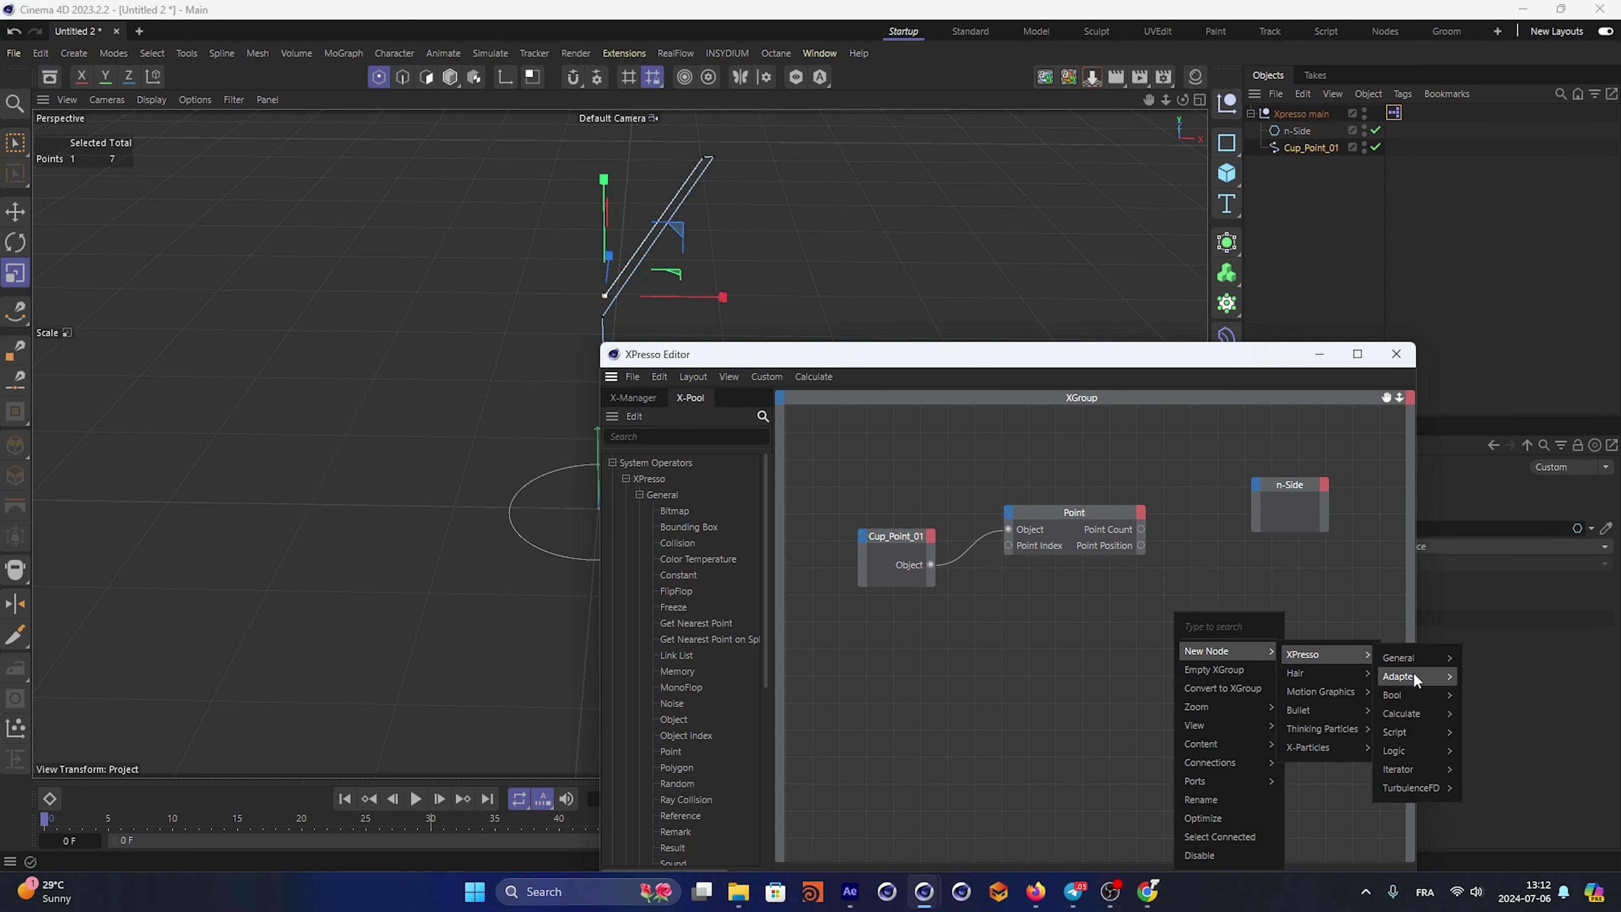
mouse_move(1399, 677)
click(1513, 735)
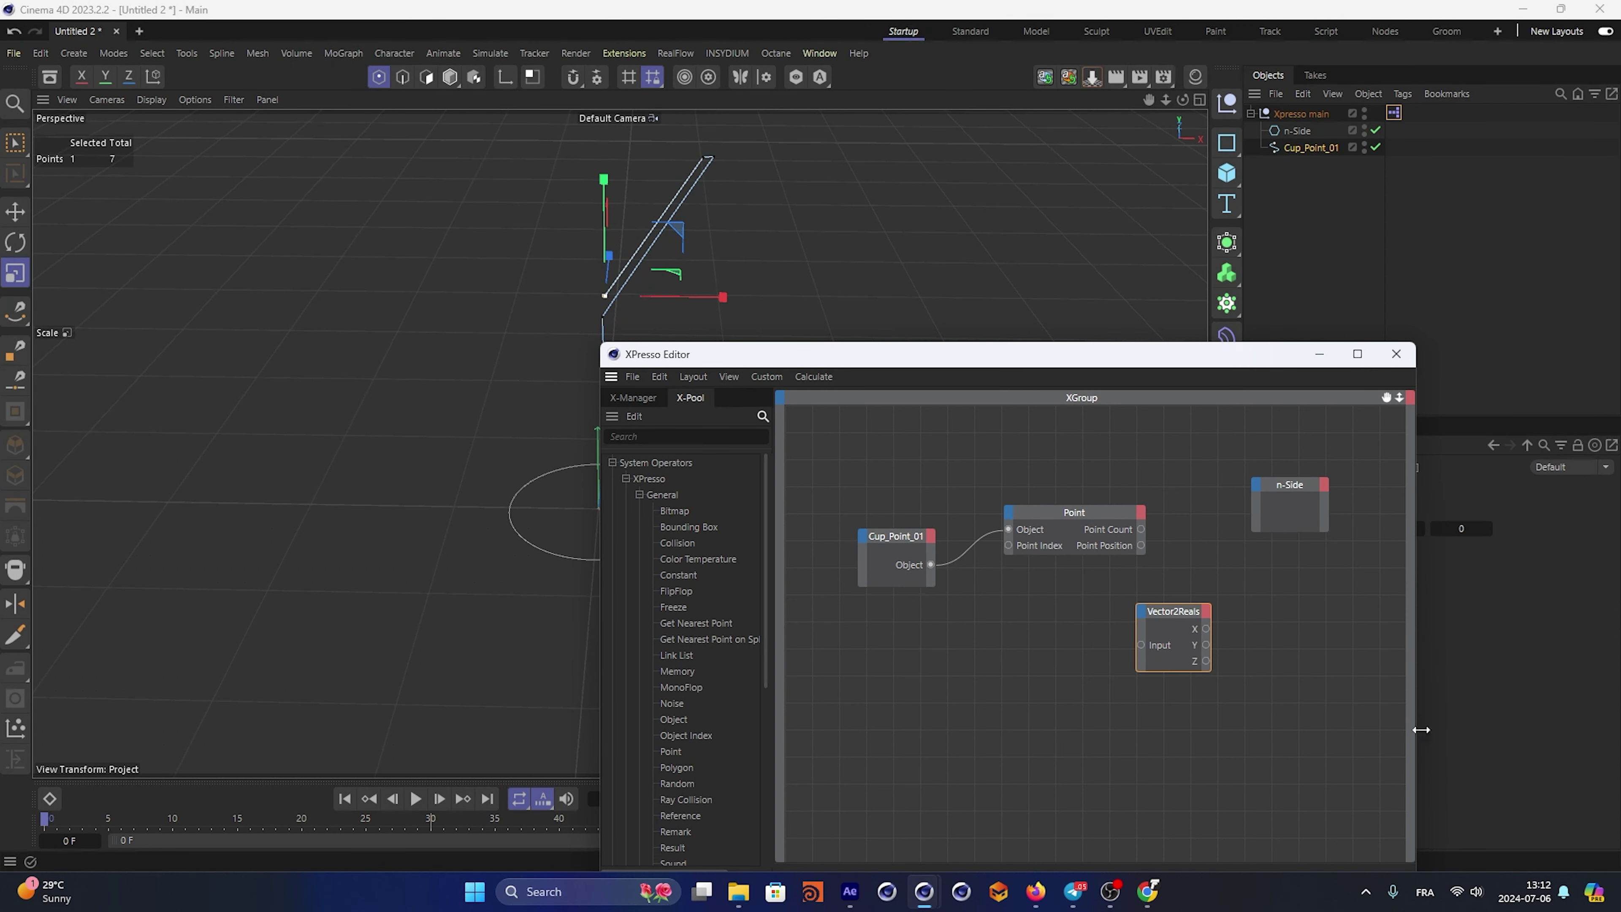
mouse_move(1176, 632)
mouse_down()
mouse_move(1206, 517)
mouse_move(1306, 474)
mouse_up()
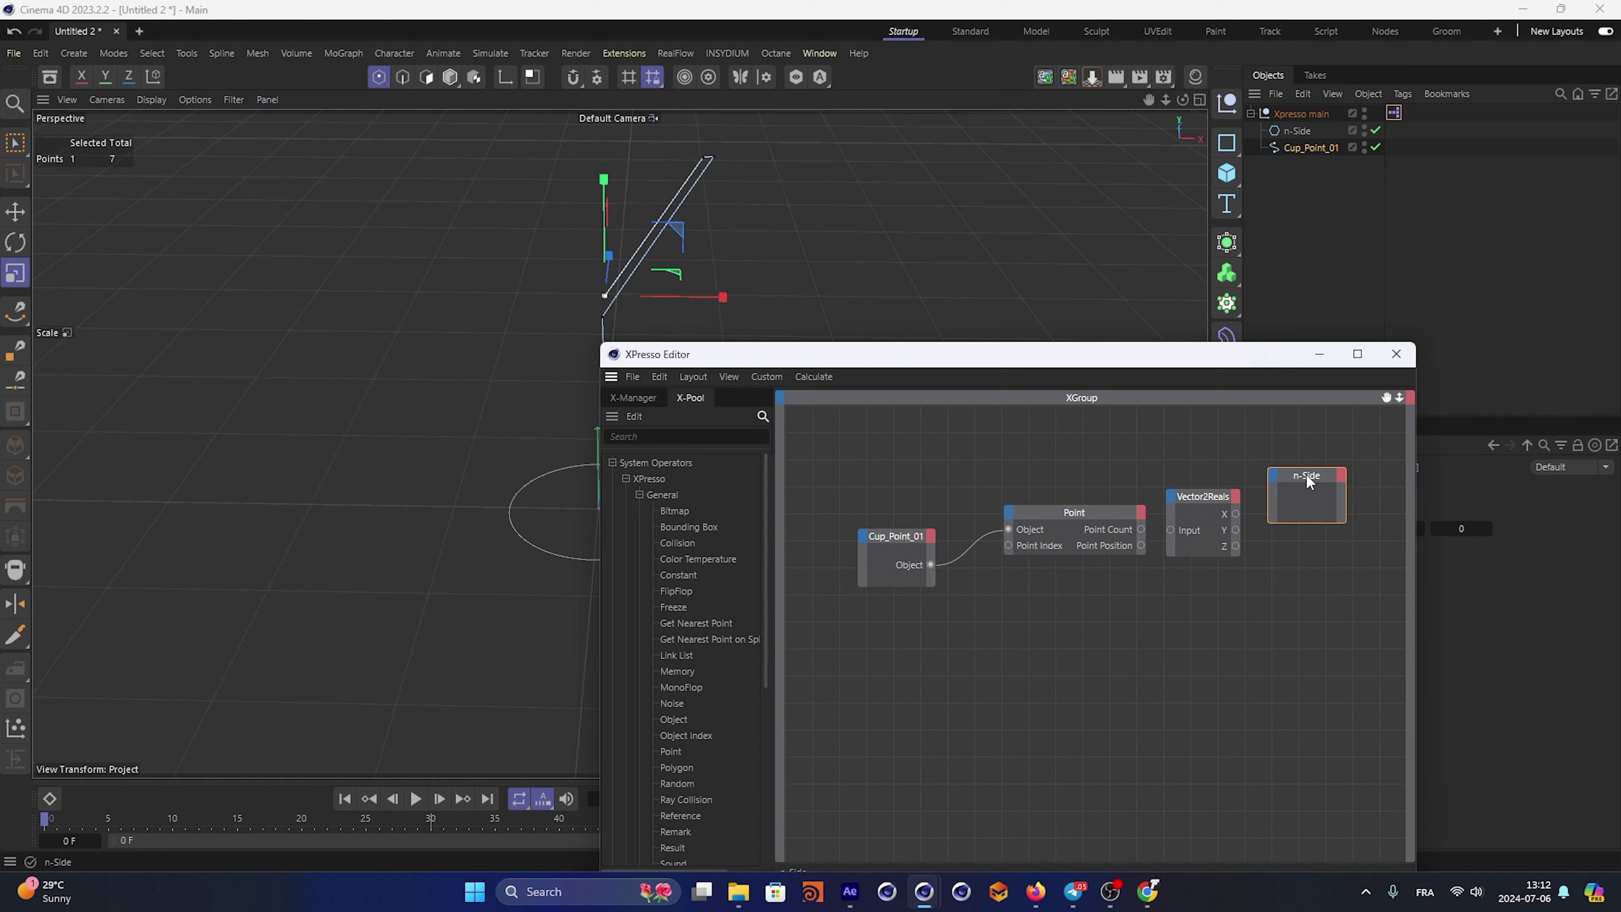
drag(1079, 513, 1038, 513)
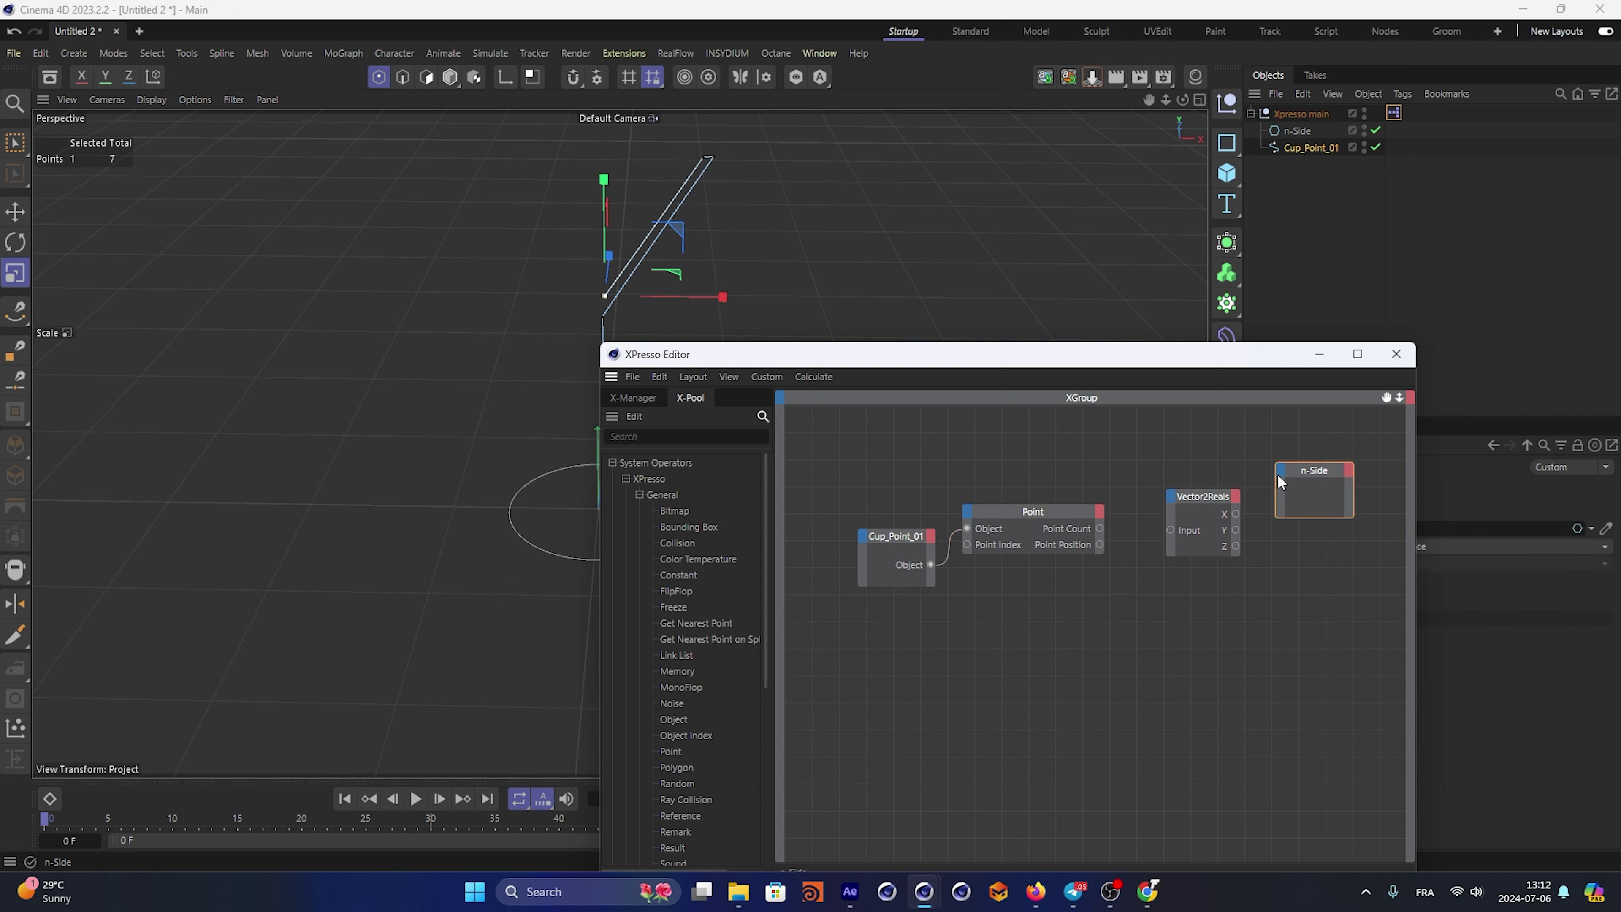
drag(1188, 501, 1159, 491)
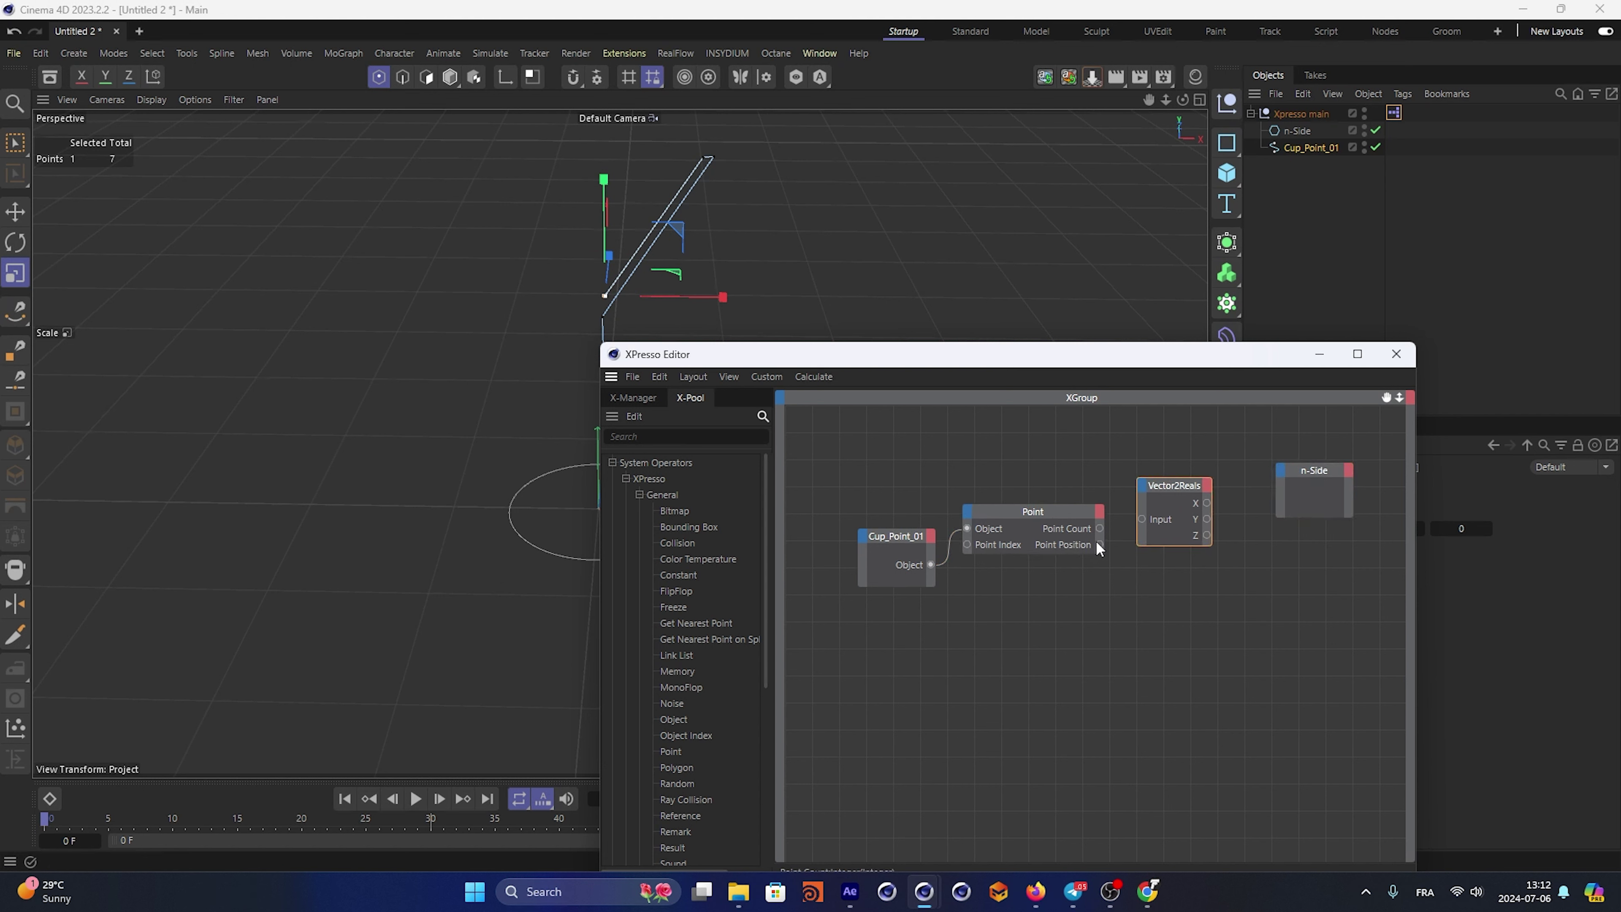
drag(1099, 544, 1142, 519)
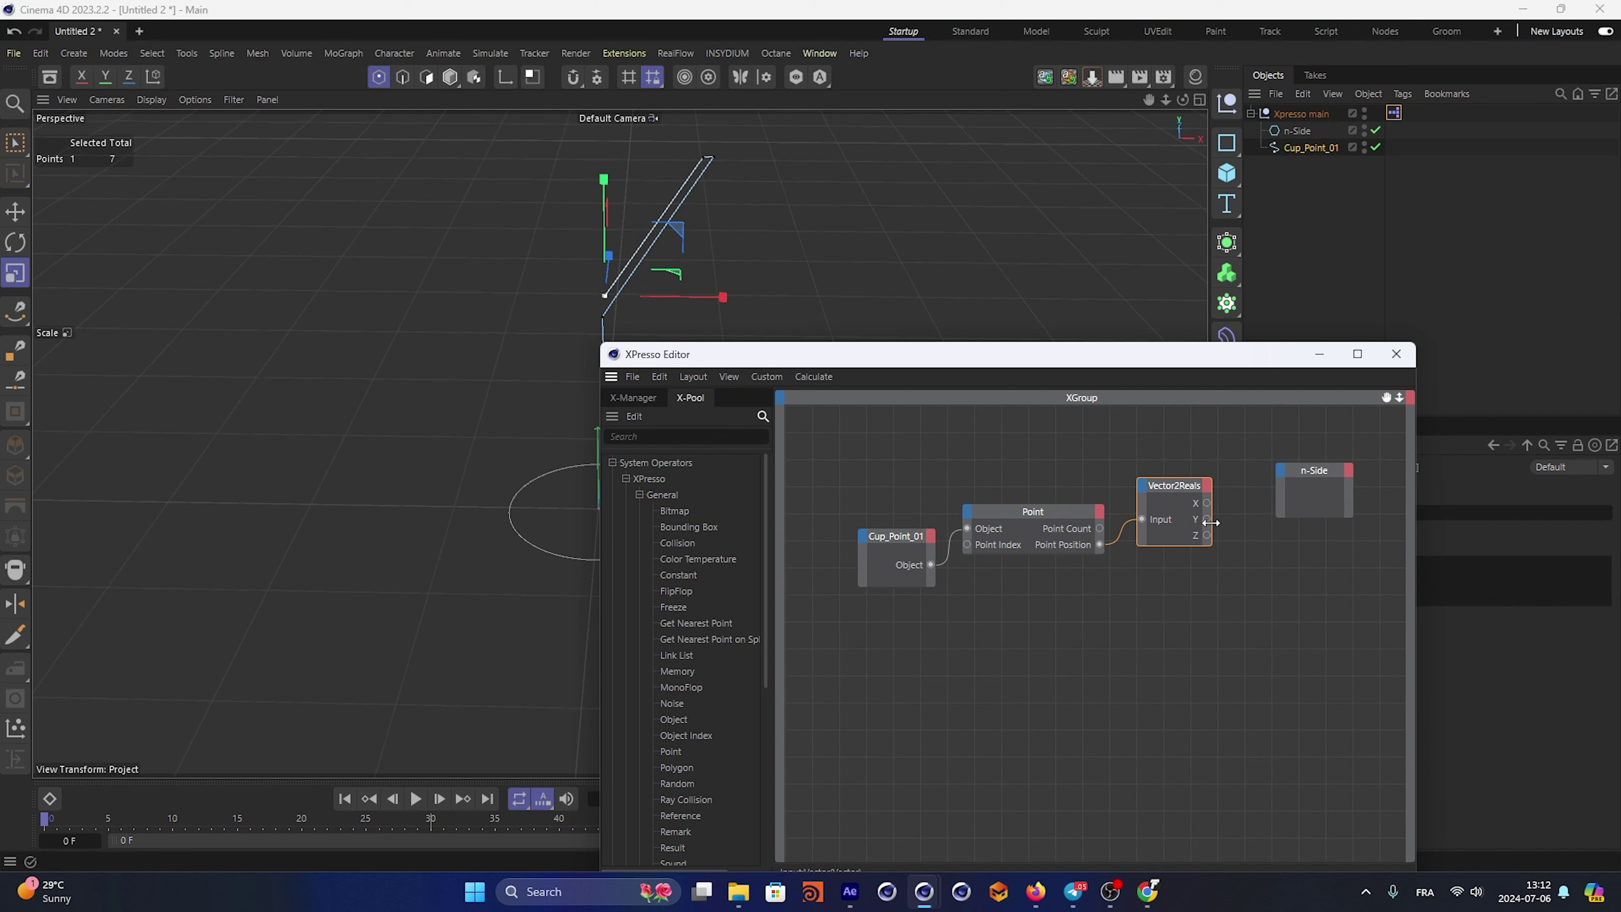
click(1298, 130)
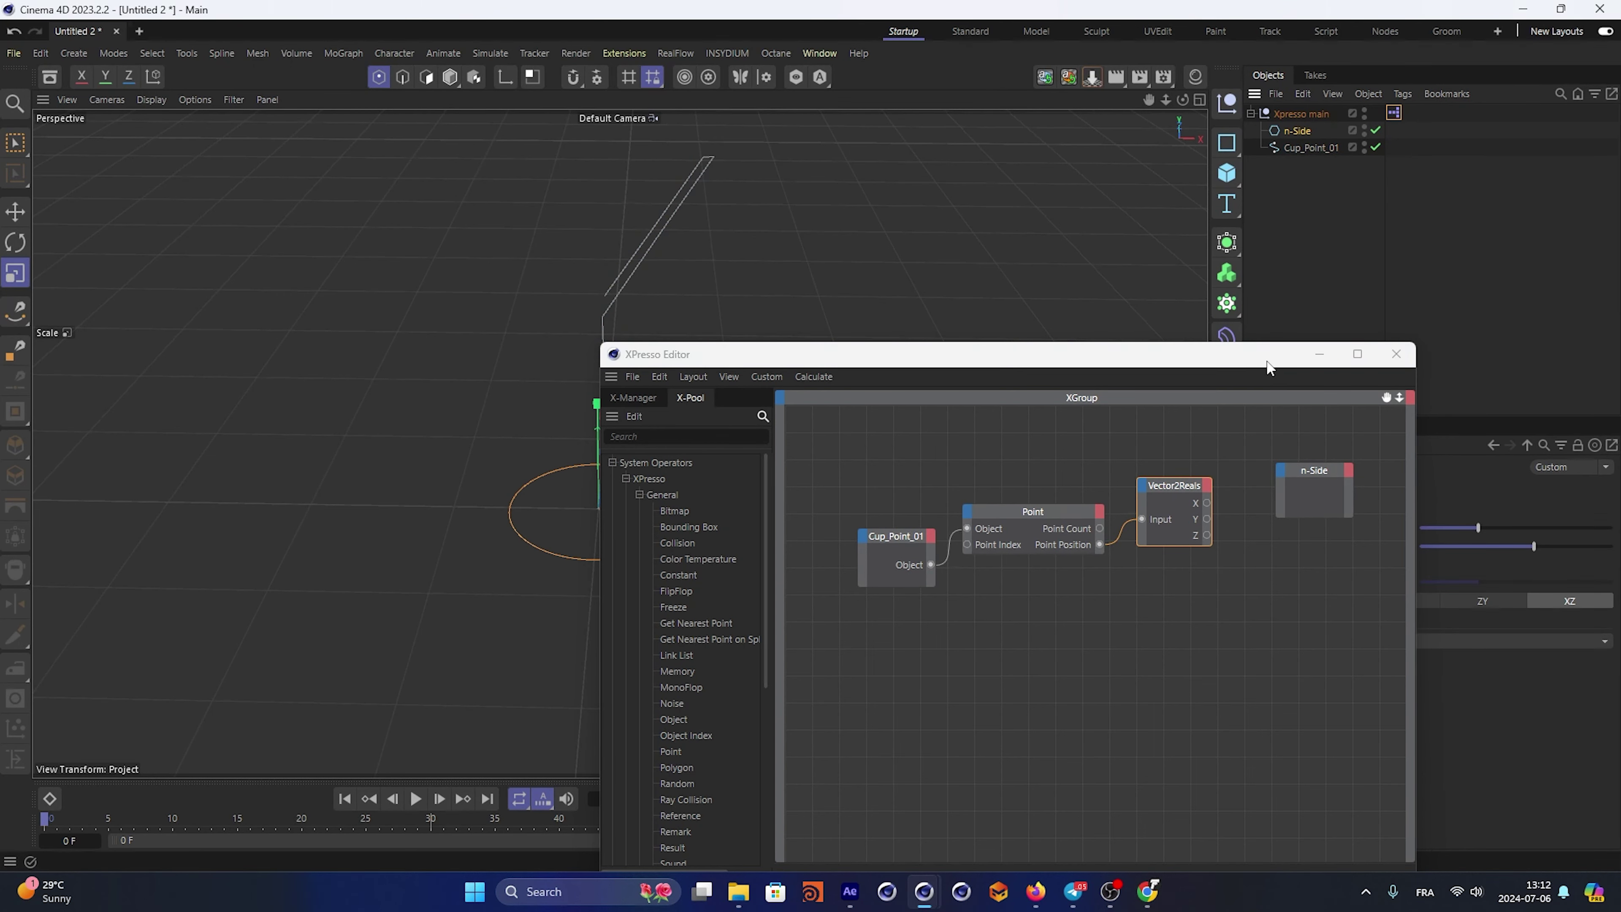
Add the n-Side Radius parameter as an input port on its XPresso node
drag(1268, 367, 1001, 367)
drag(1286, 528, 1018, 489)
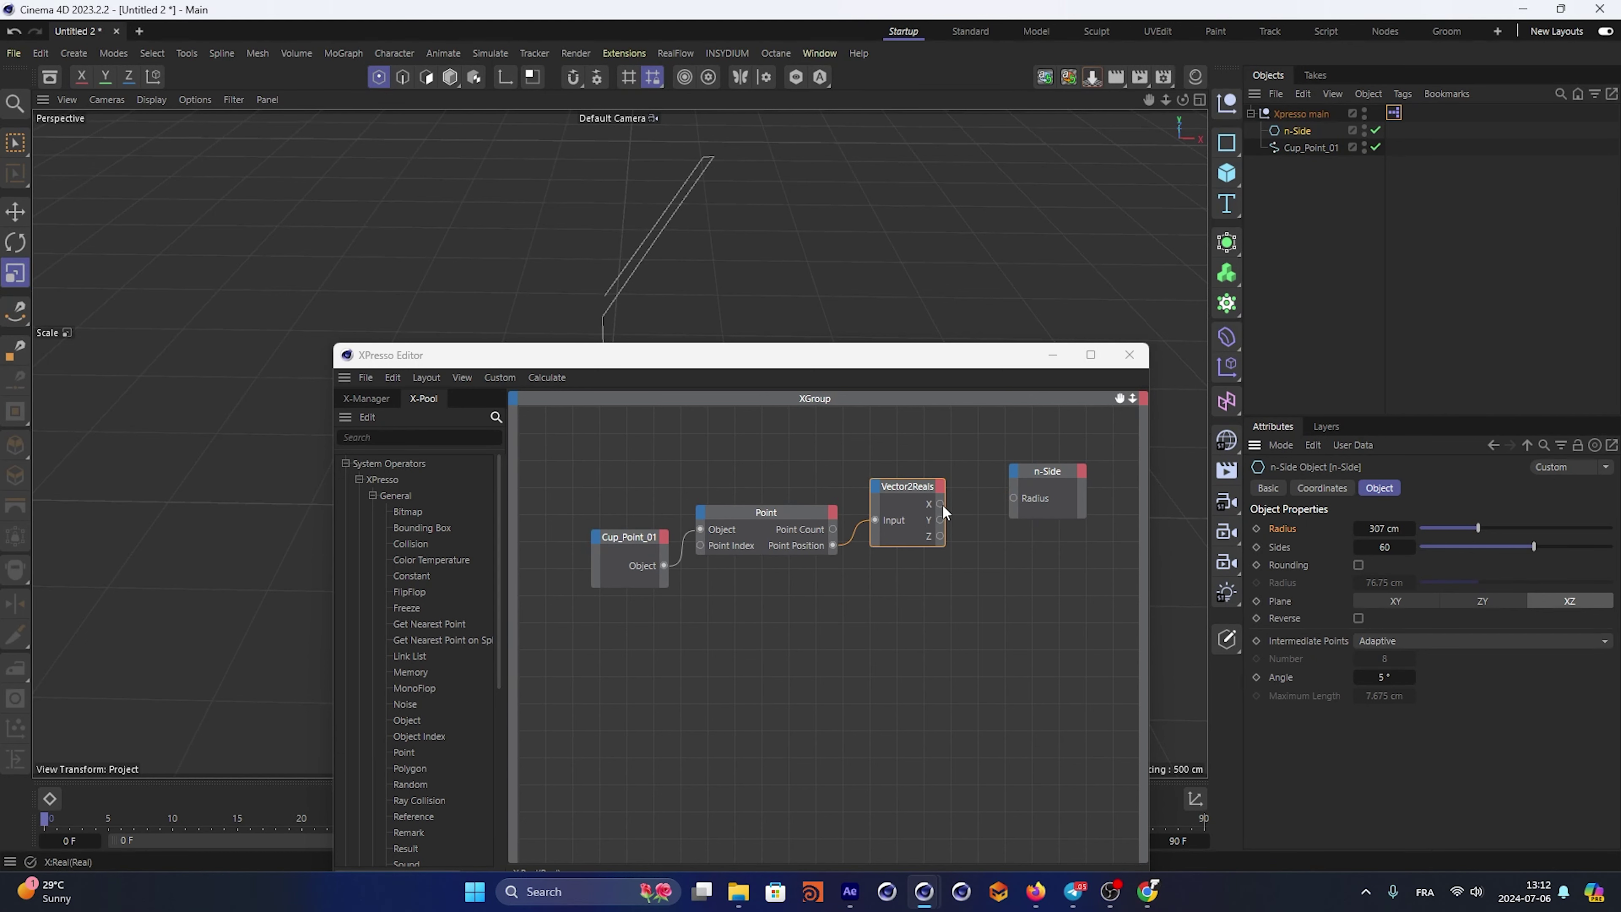
drag(712, 344, 895, 382)
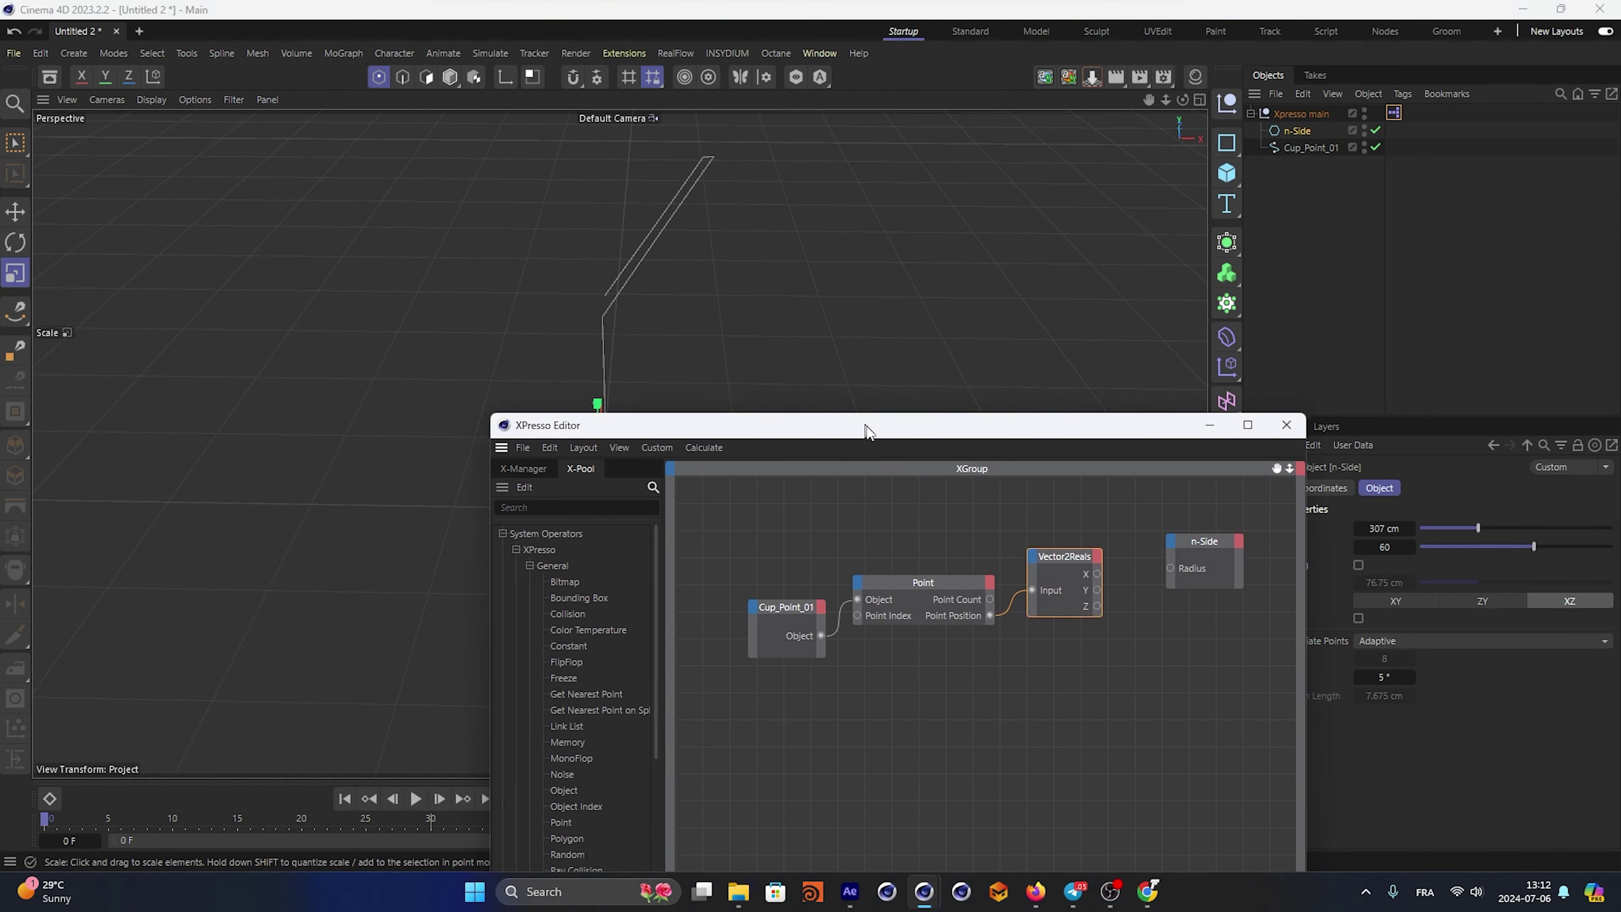
Test-slide a Cup_Point_01 point along X, check its coordinates, then undo the last move
key(0)
click(605, 296)
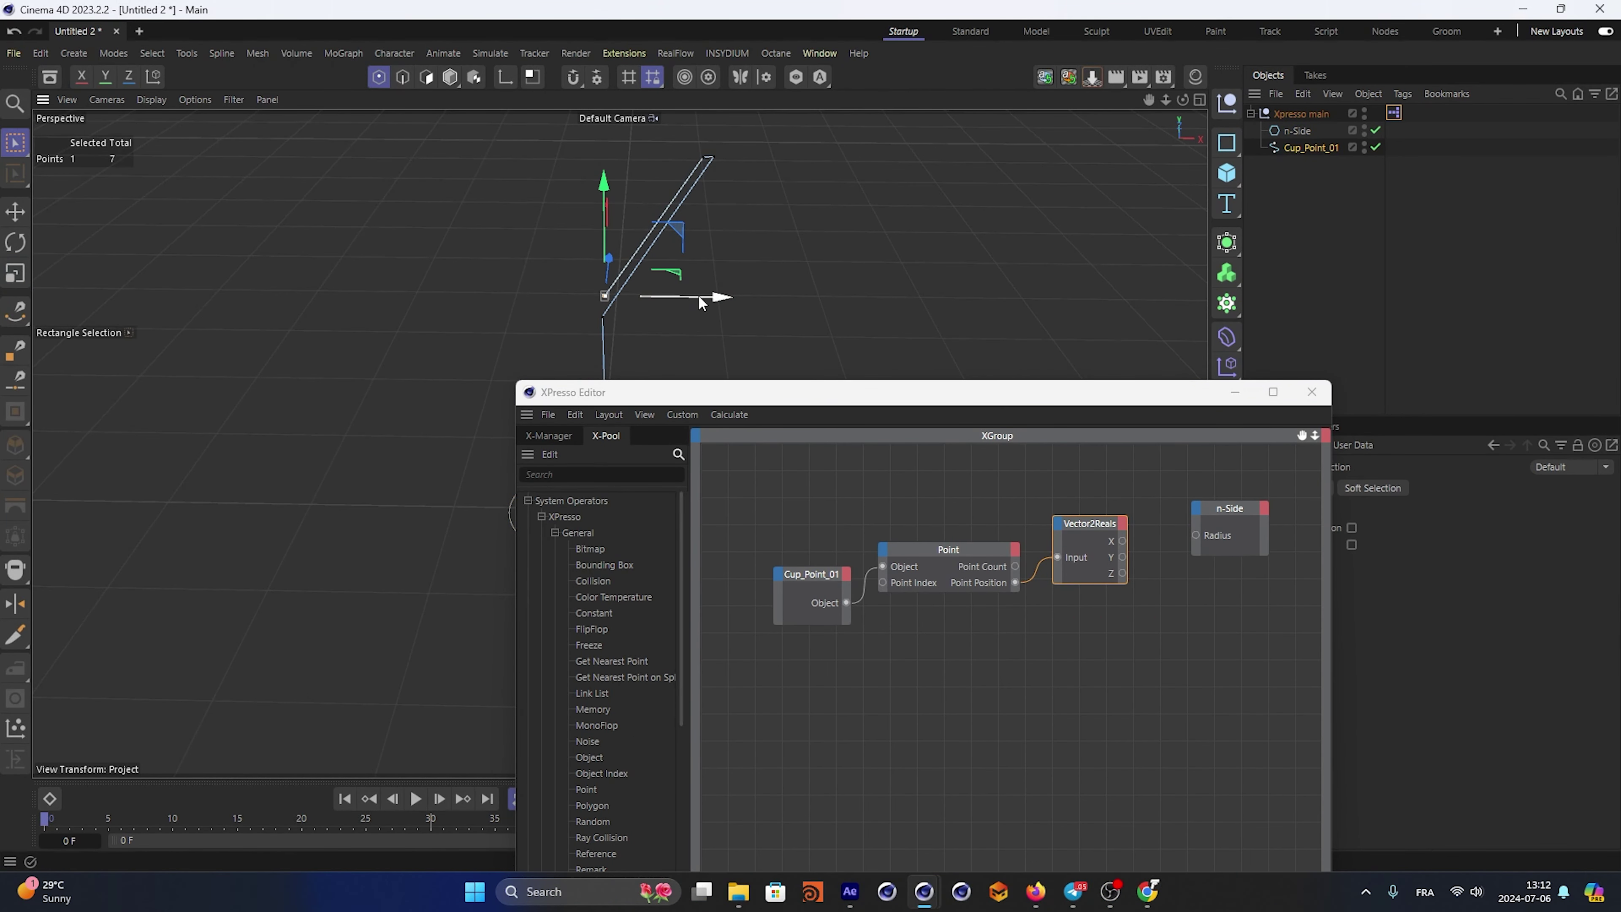
drag(701, 297, 656, 298)
drag(1201, 402, 495, 469)
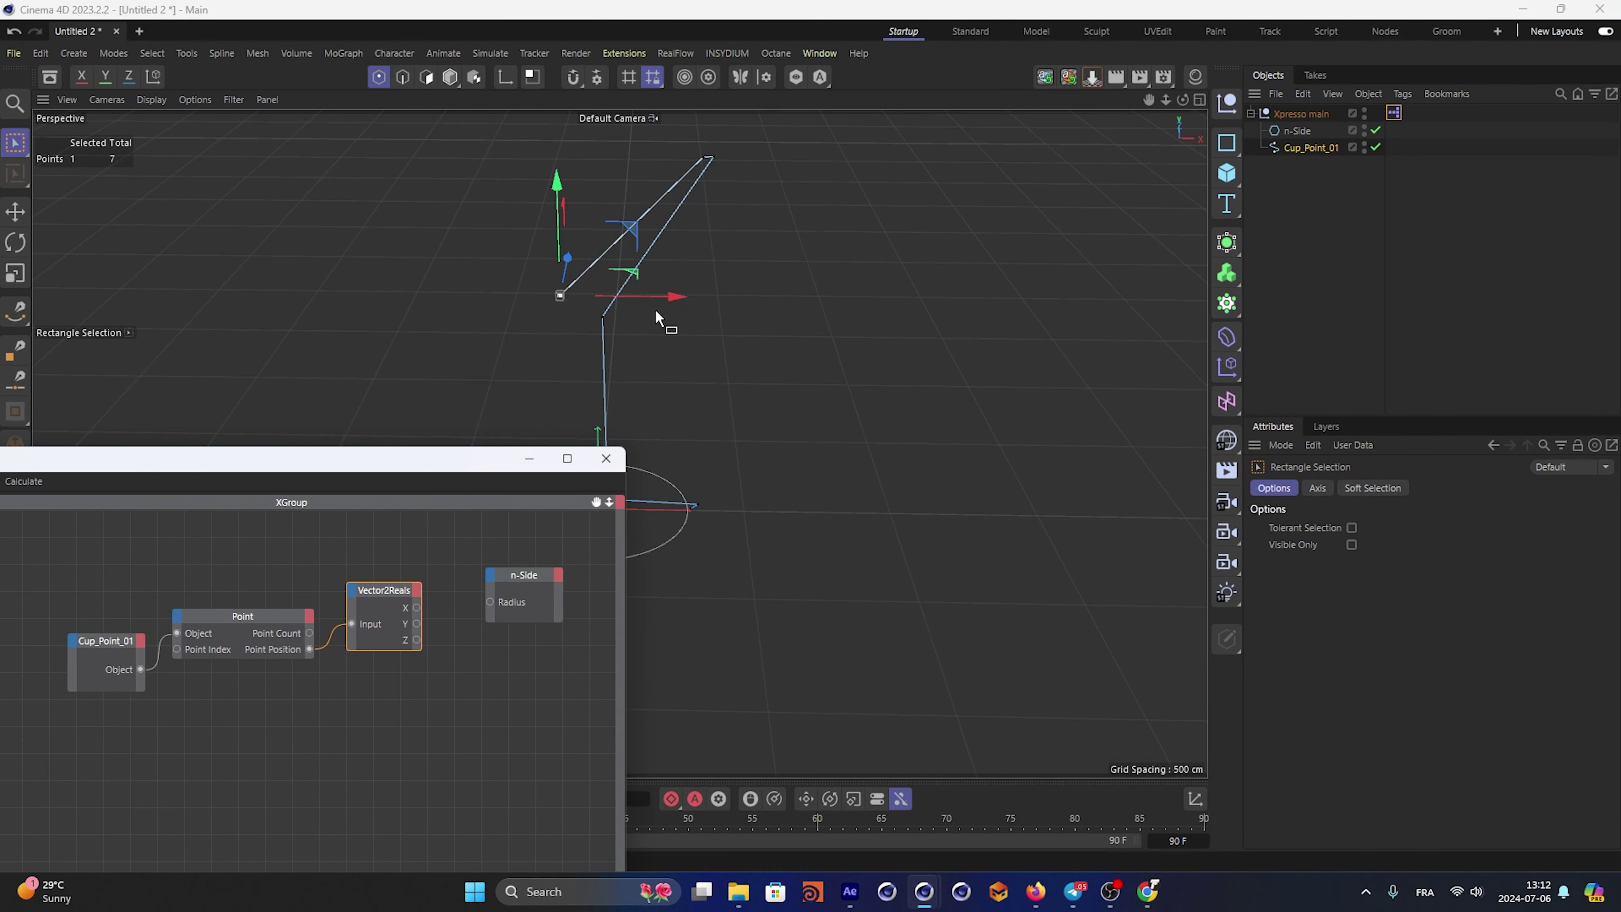
mouse_move(654, 306)
mouse_down()
mouse_move(733, 298)
mouse_move(705, 299)
mouse_up()
click(1195, 798)
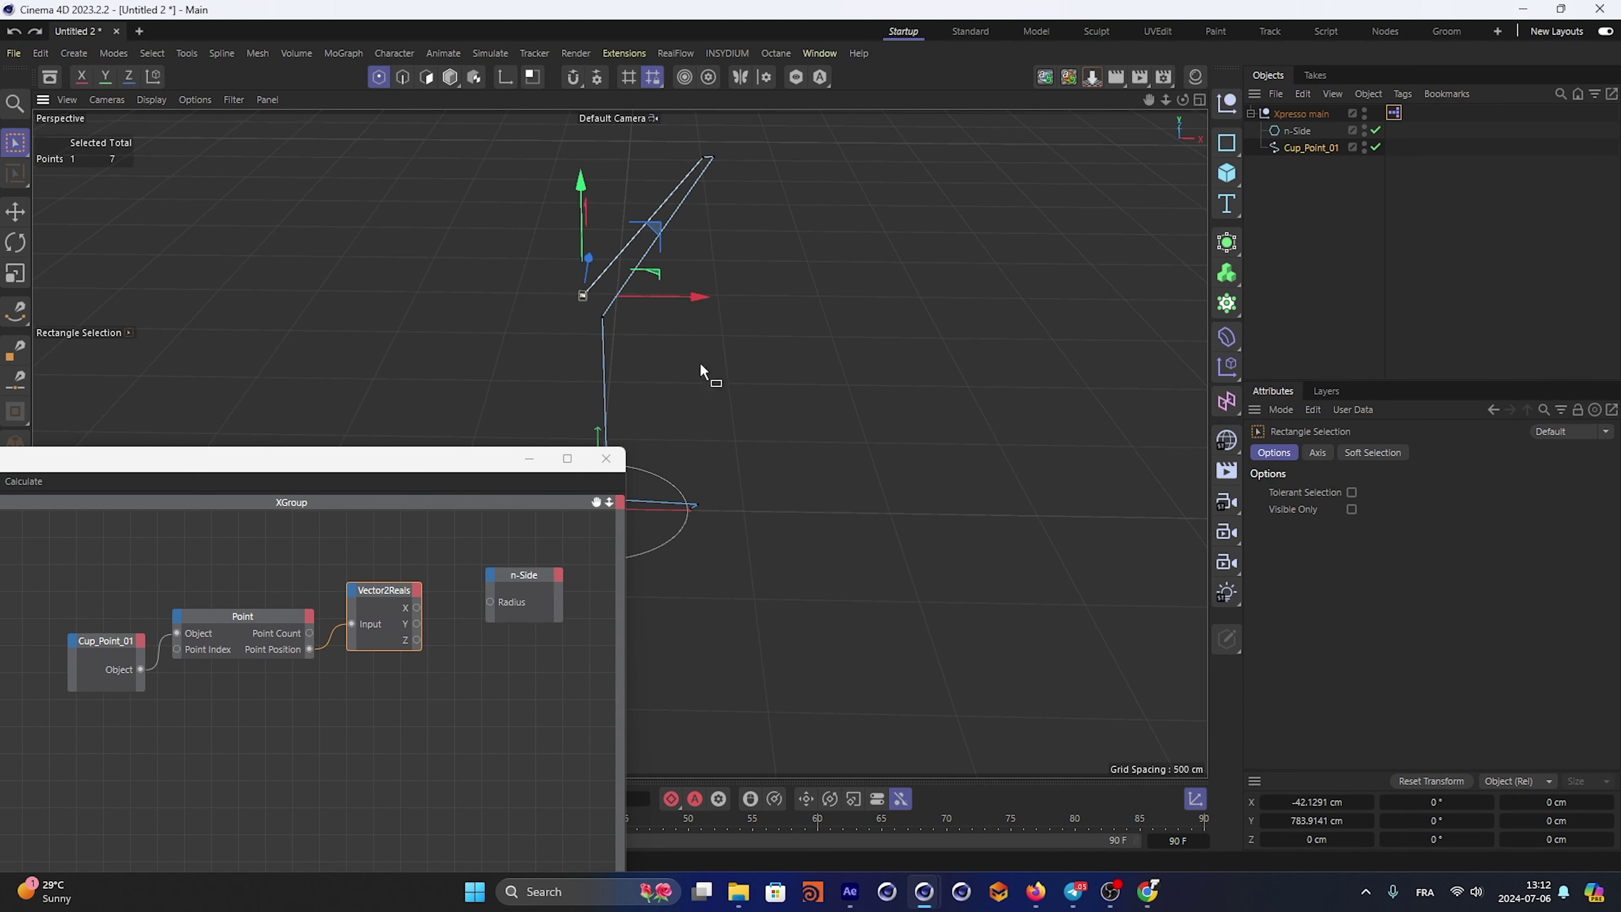
key(ctrl+z)
key(ctrl+z)
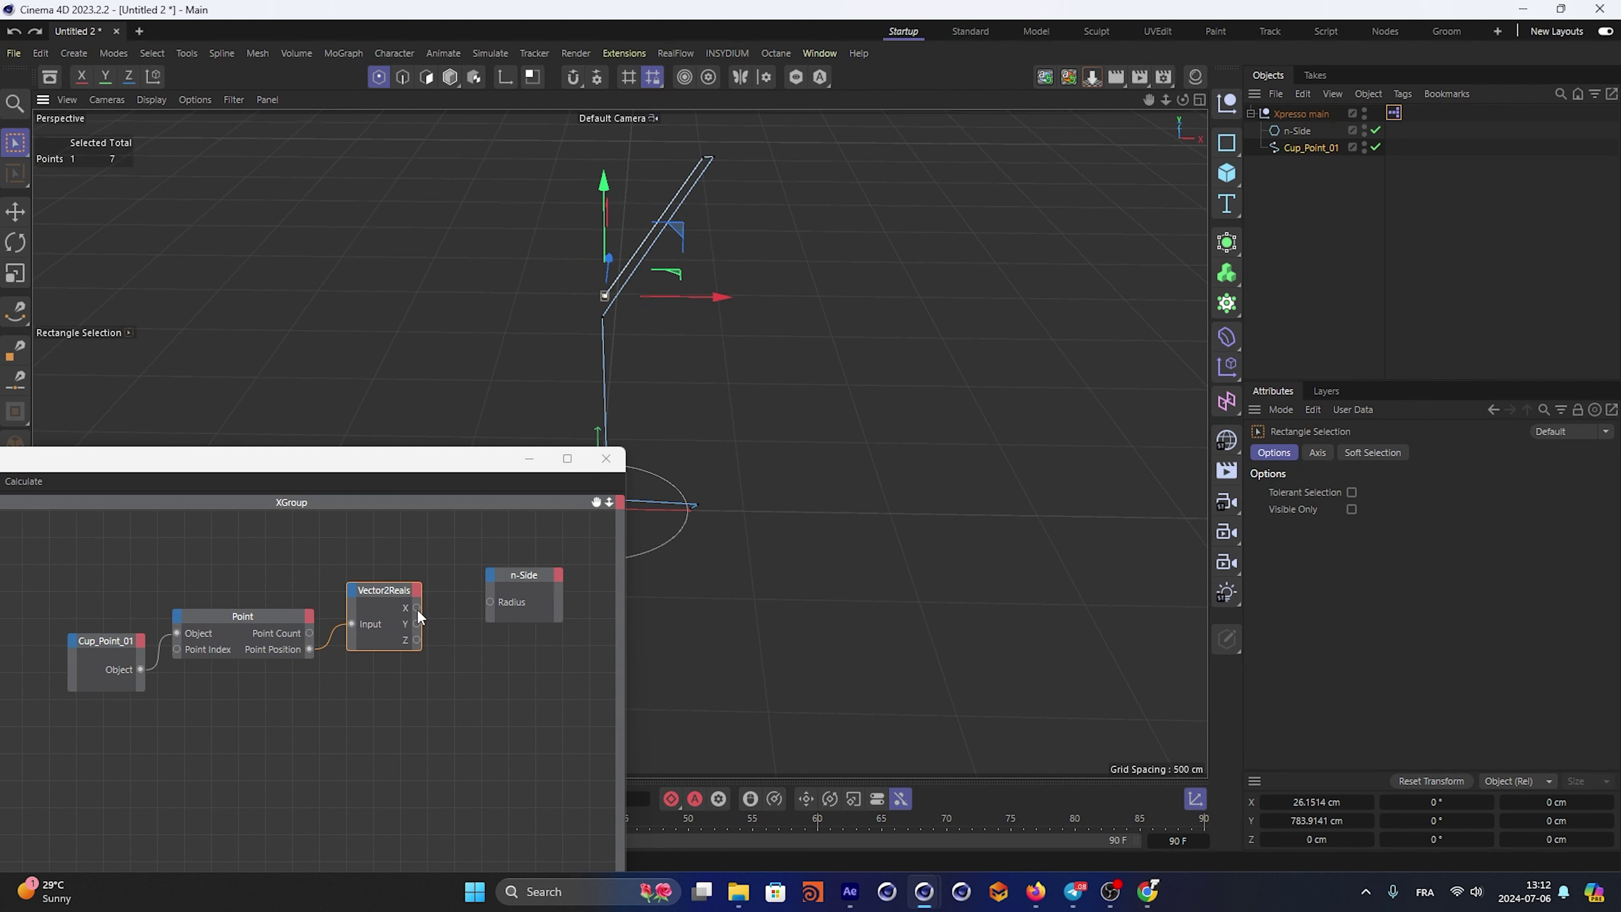
Wire Vector2Reals X to the n-Side radius, then test it by moving the profile point along X
drag(481, 605, 490, 601)
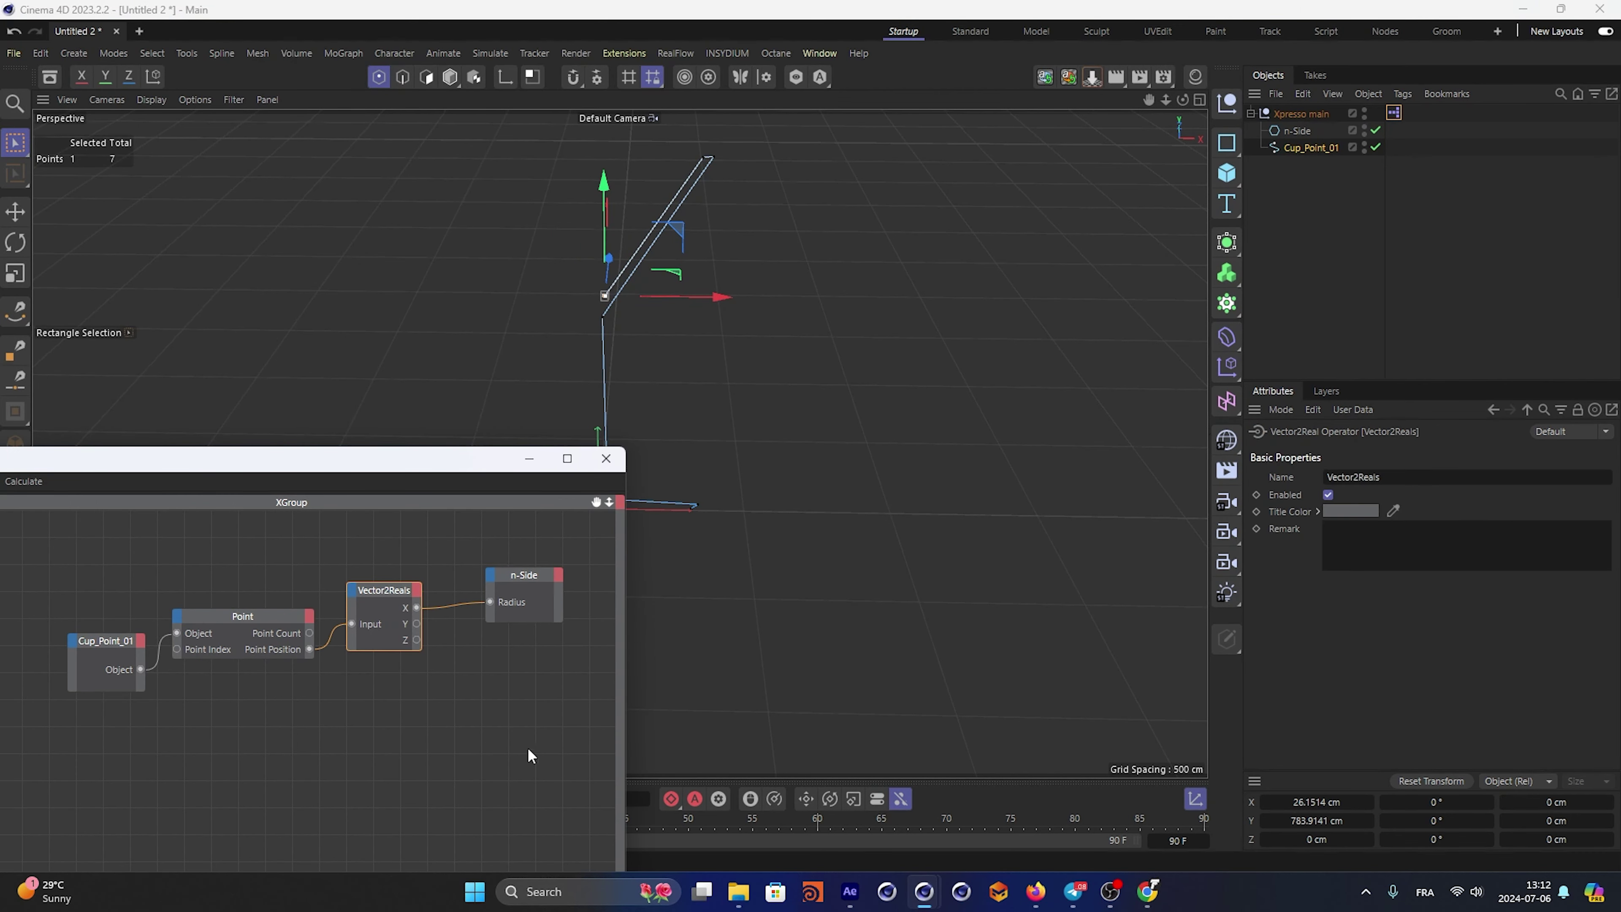
alt+middle_drag(586, 342, 756, 243)
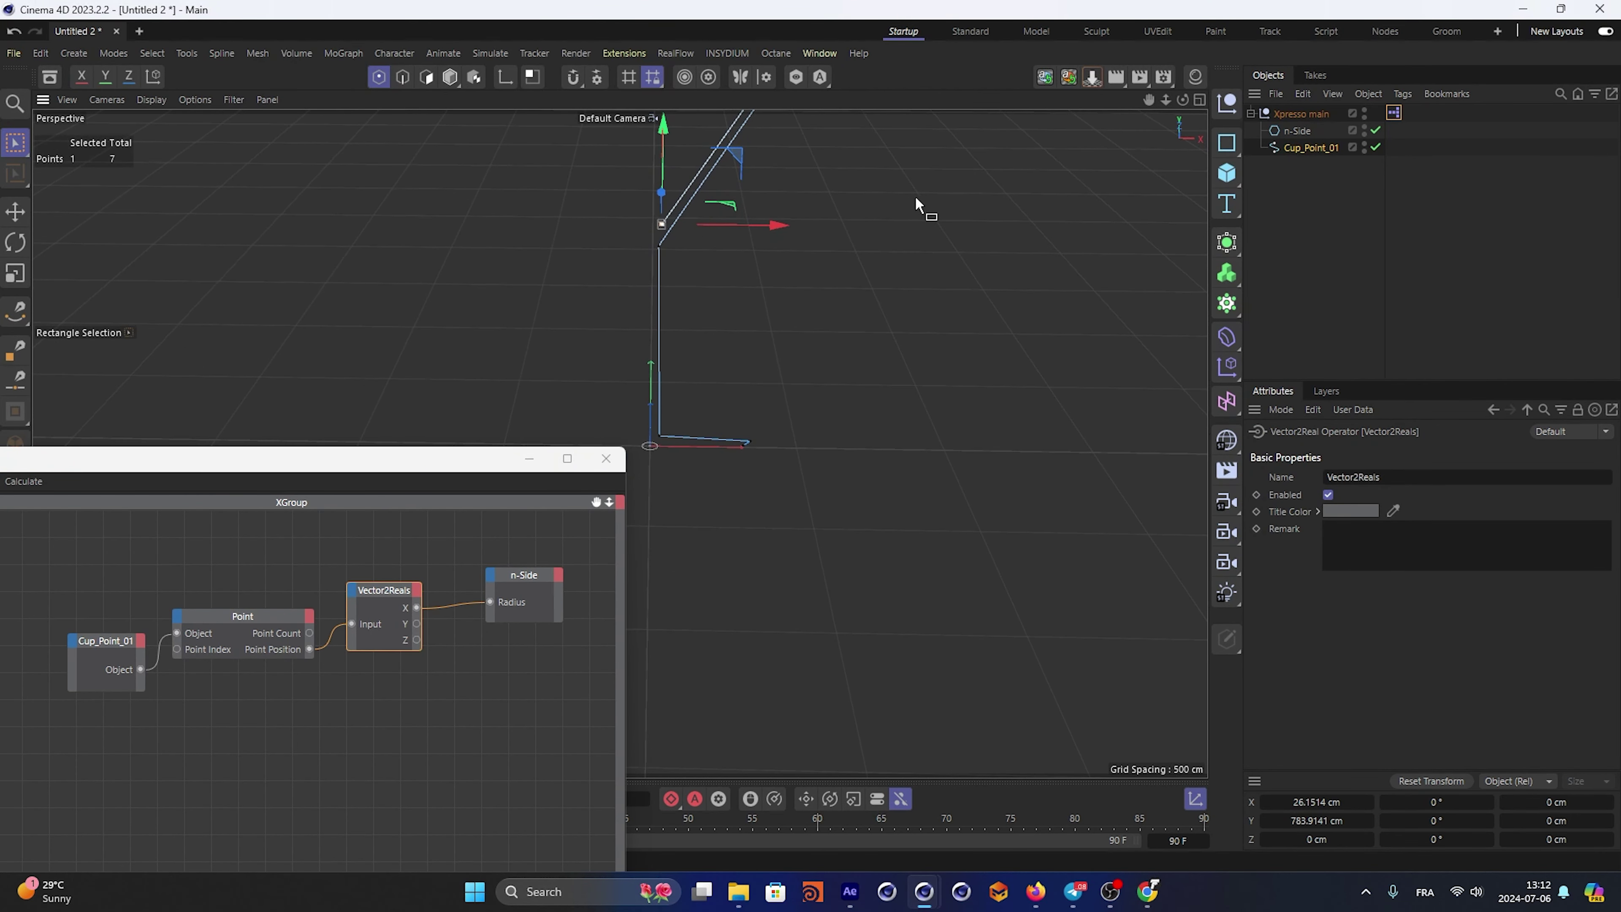
mouse_move(769, 225)
mouse_down()
mouse_move(817, 224)
mouse_move(734, 238)
mouse_move(787, 238)
mouse_up()
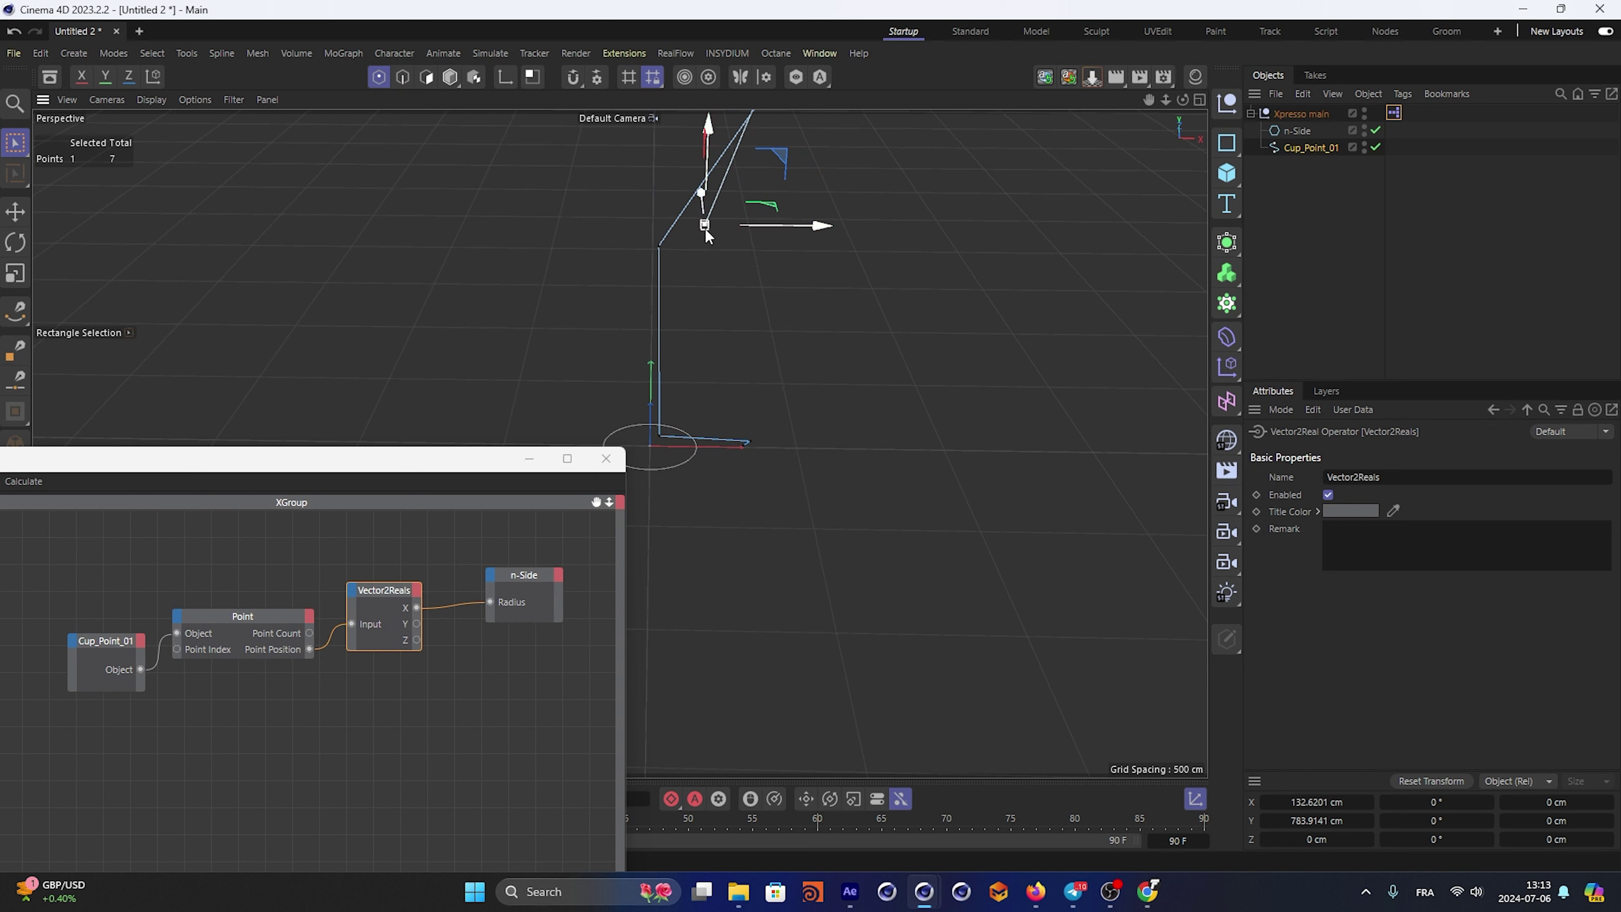
drag(805, 231, 771, 228)
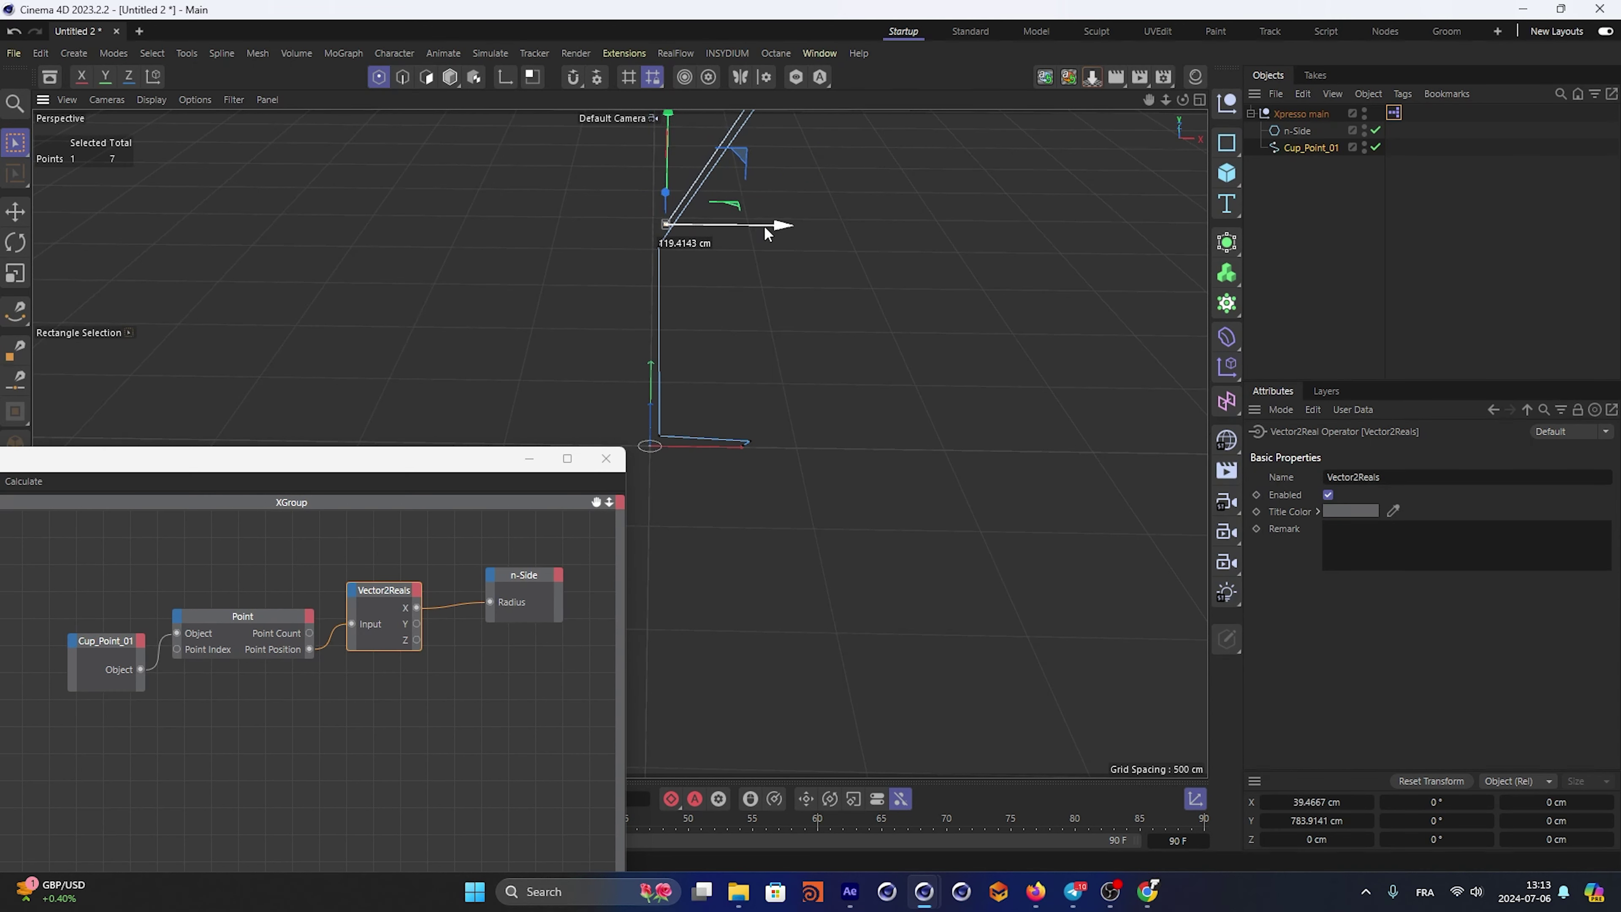
drag(670, 139, 1211, 290)
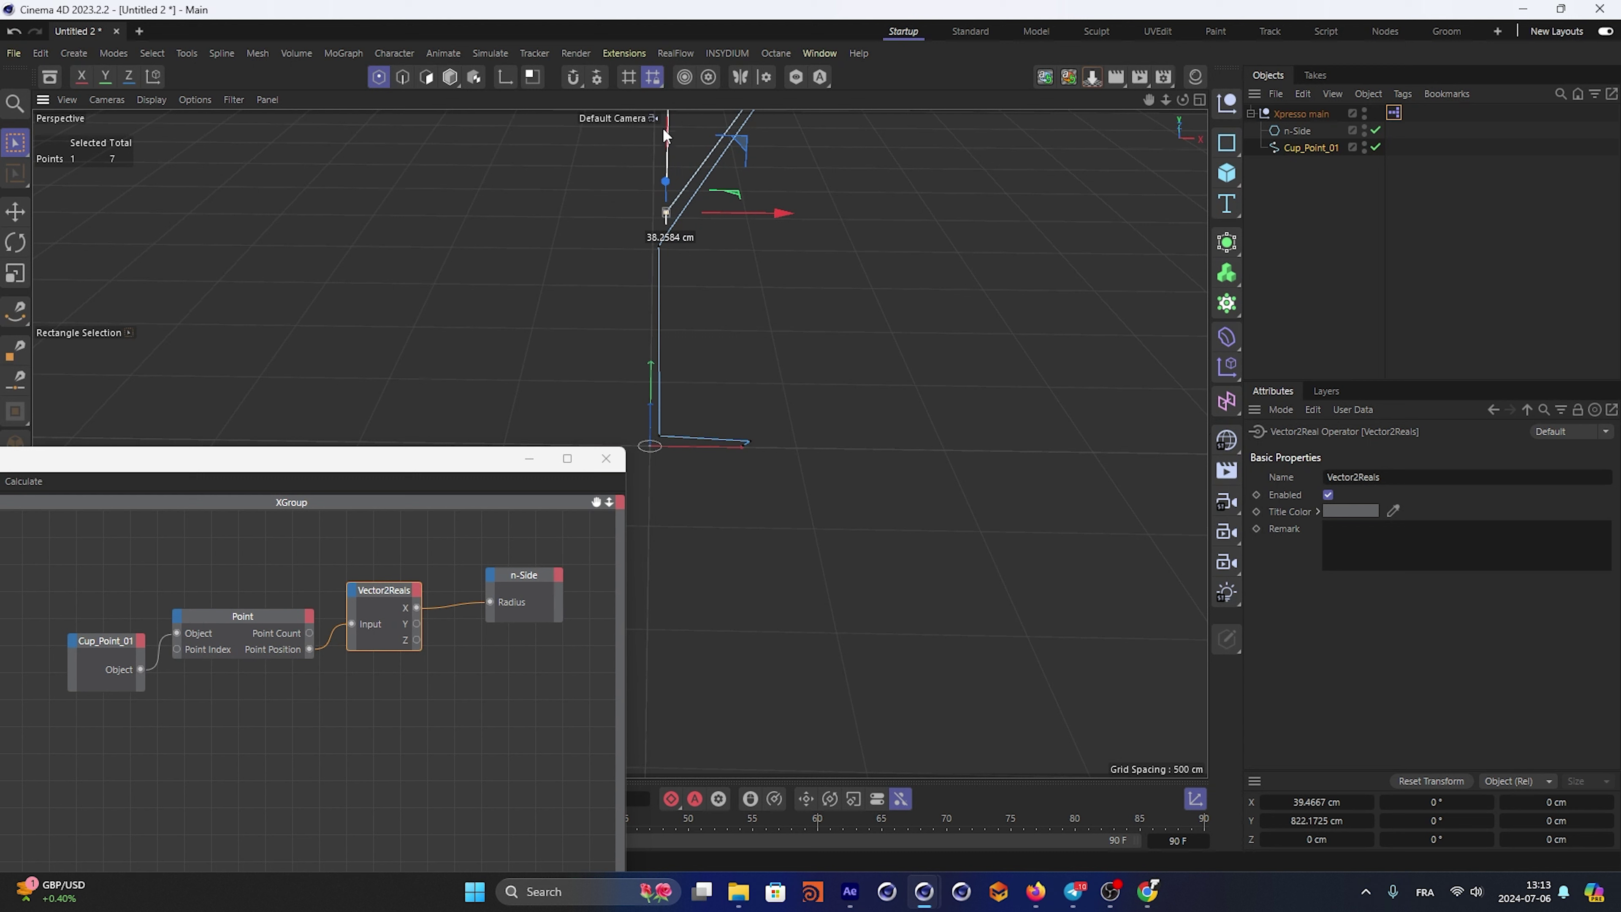
Test moving Cup_Point_01's point up, undo it, and show the n-Side circle's coordinates
click(1296, 148)
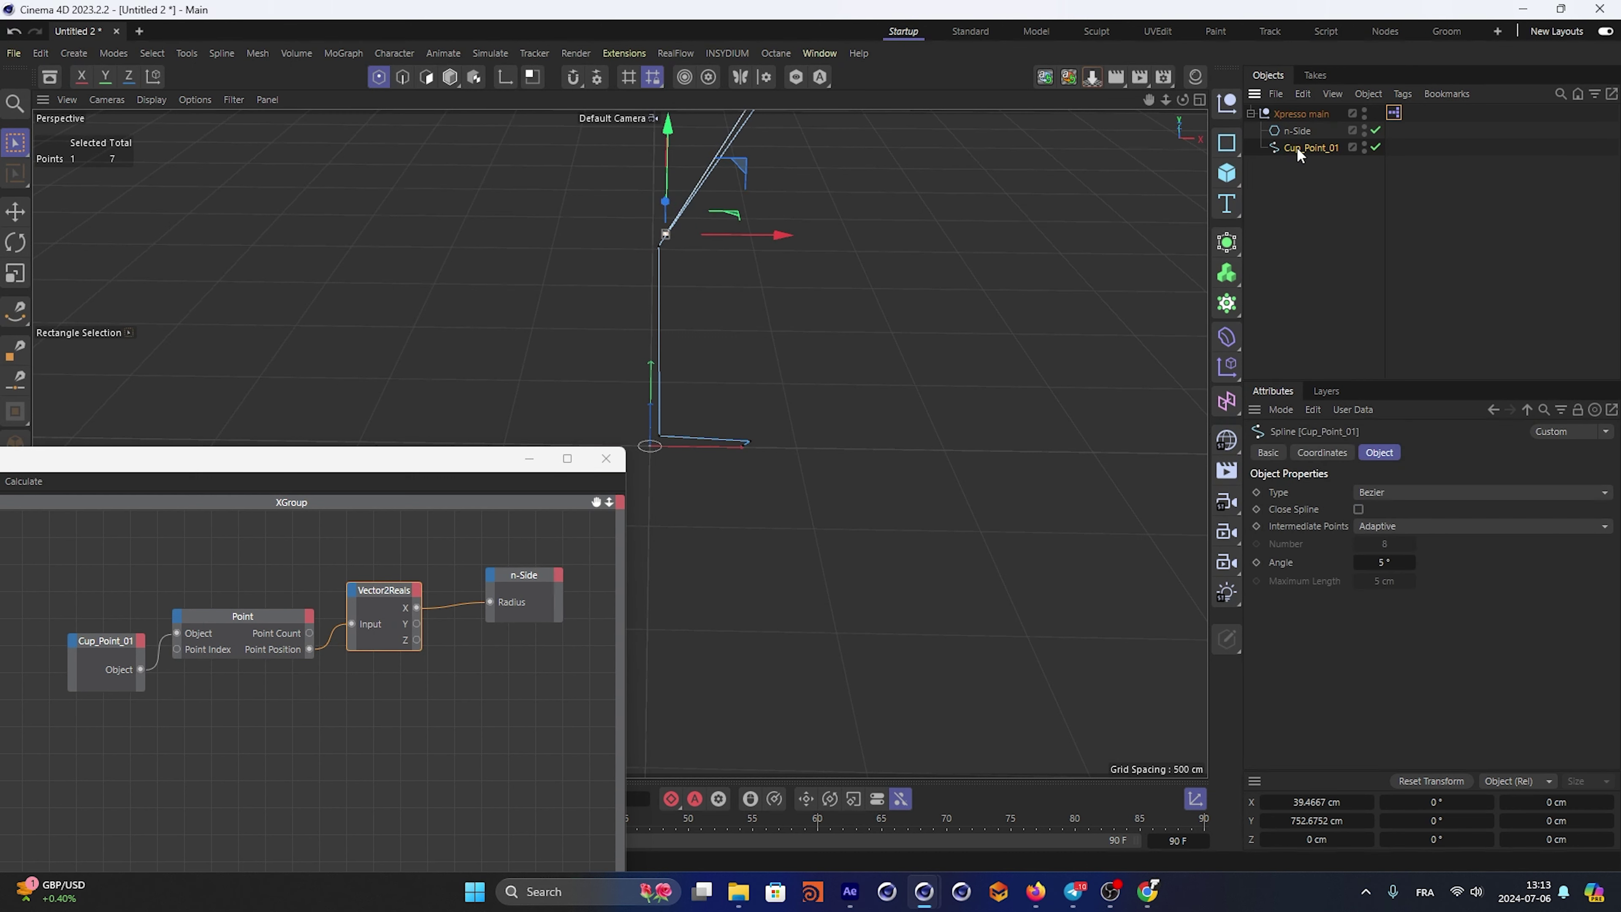
drag(667, 148, 687, 134)
key(ctrl+z)
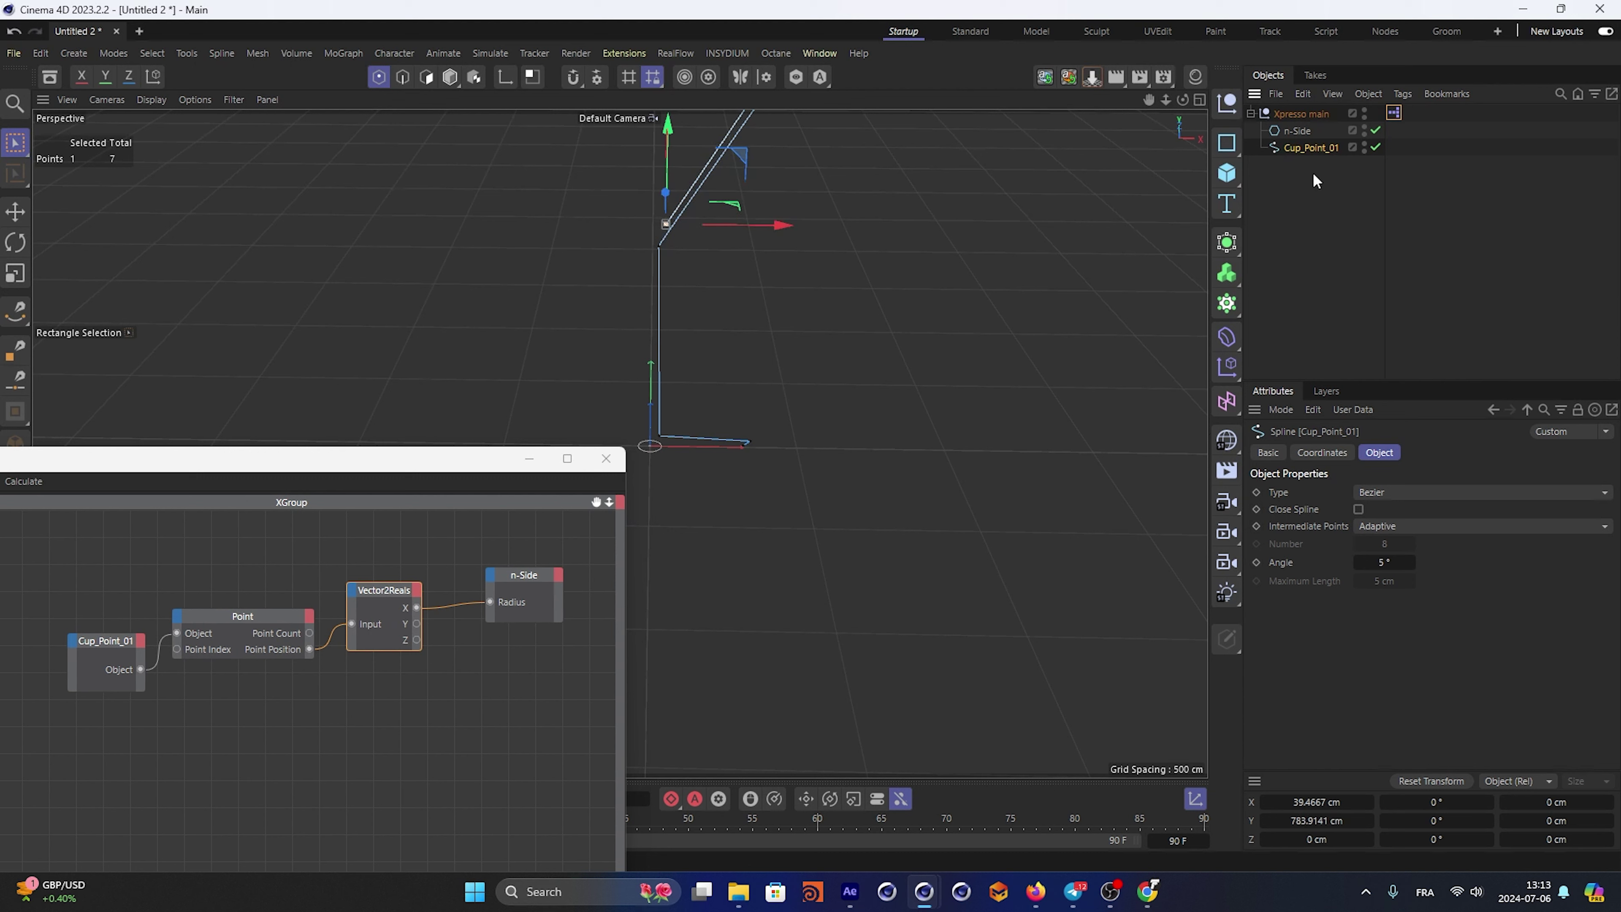
click(1295, 131)
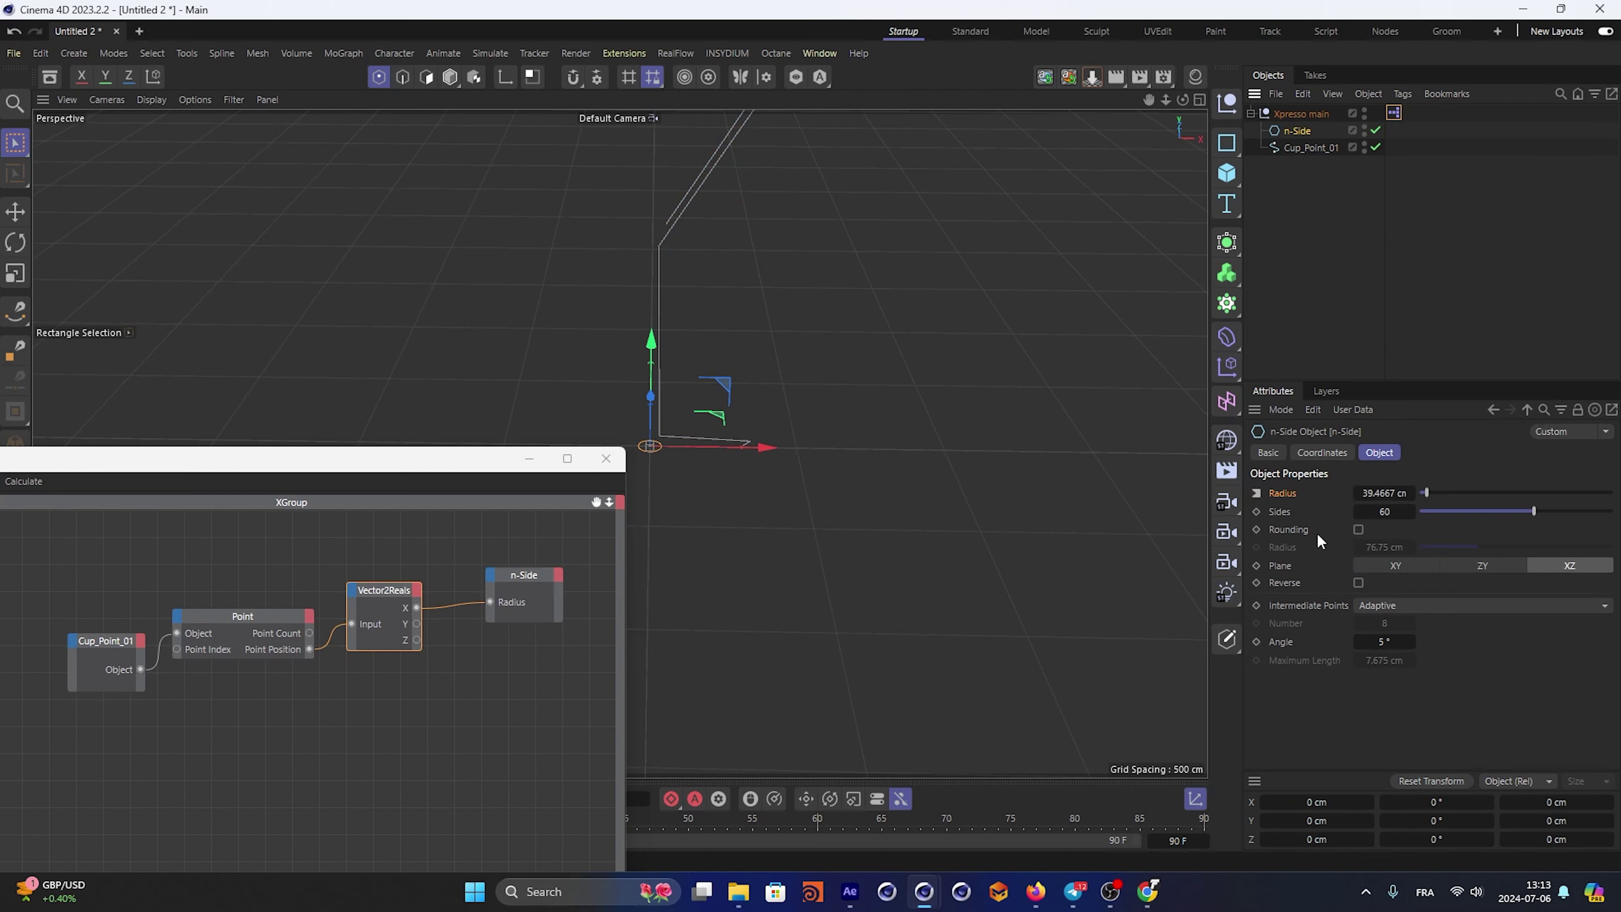
click(1336, 452)
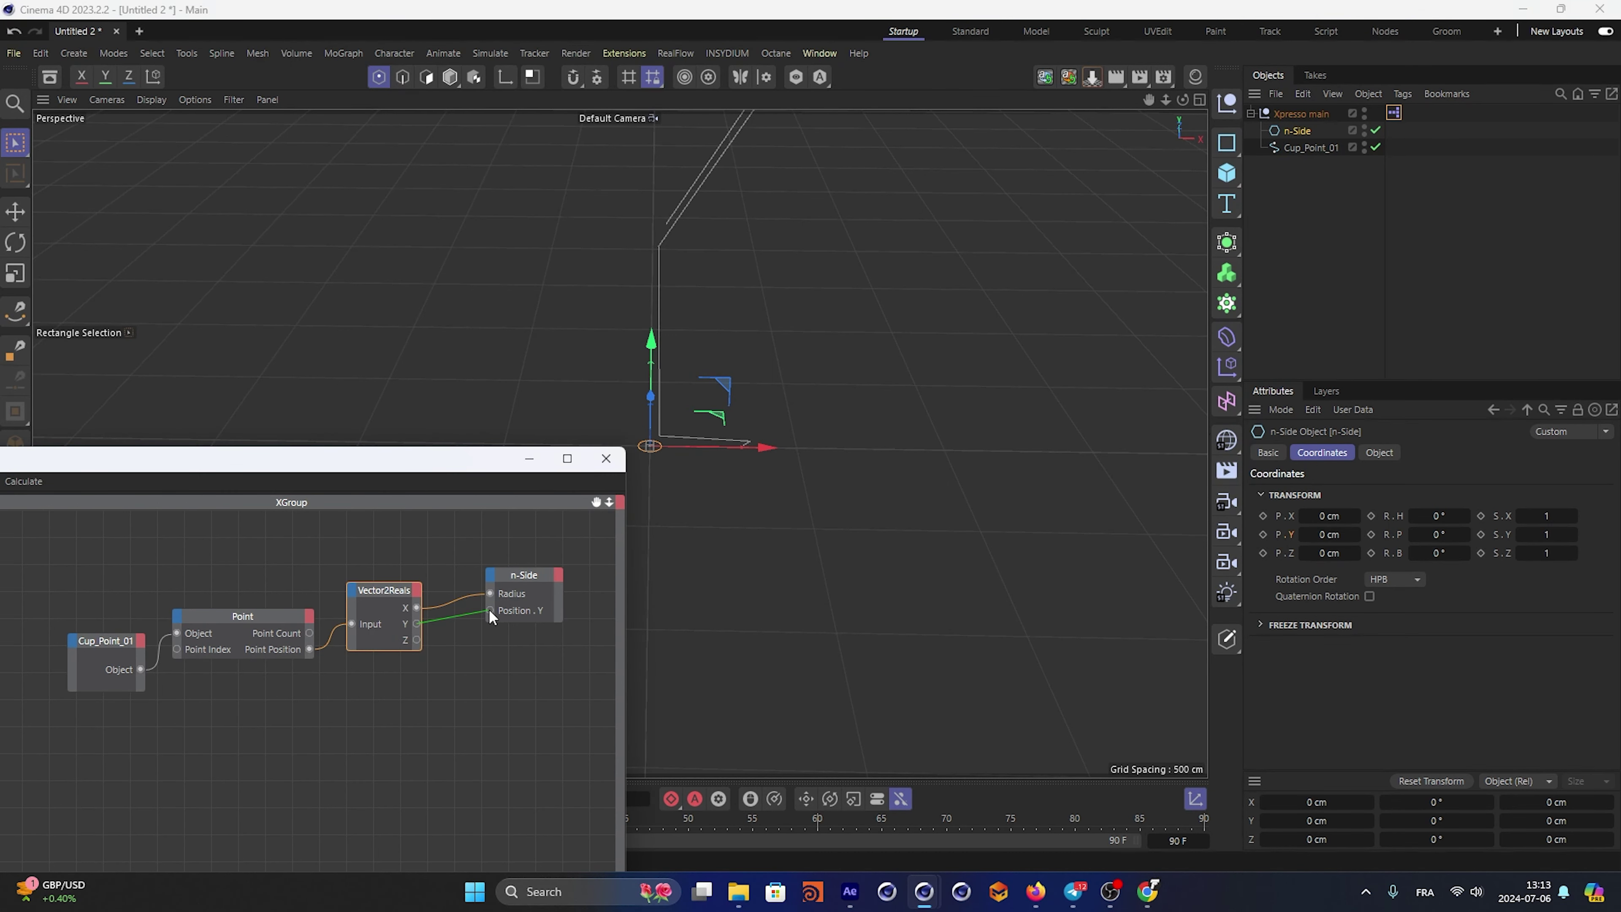
Wire Vector2Reals Y to the circle's Position.Y and test by dragging the point along X
drag(490, 610, 492, 613)
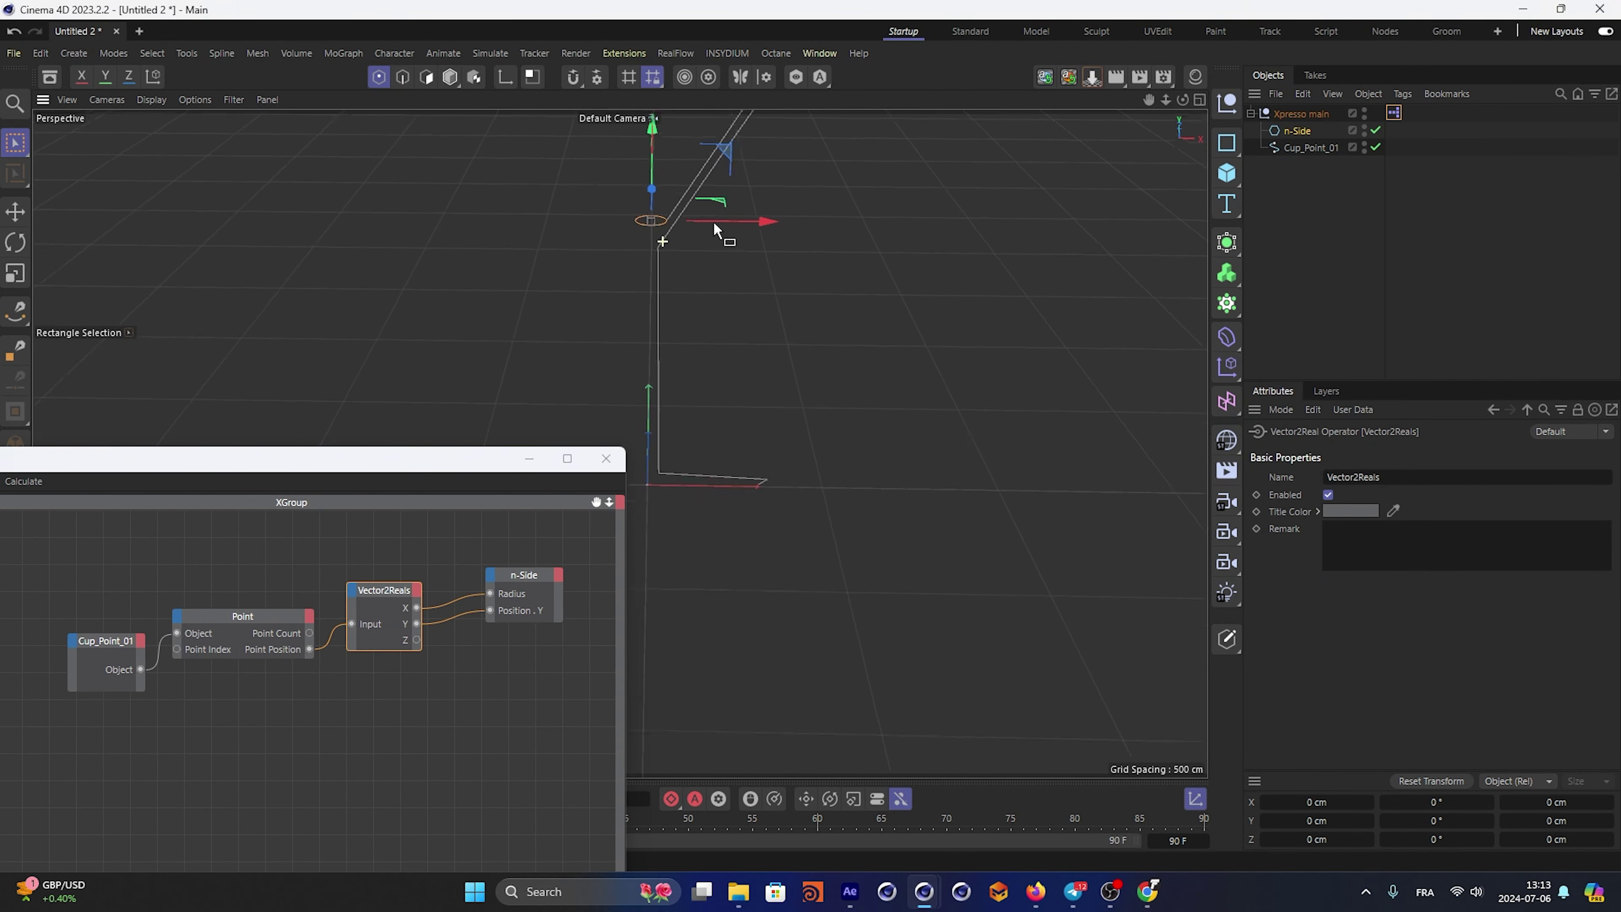
alt+middle_drag(713, 220, 763, 295)
click(1298, 148)
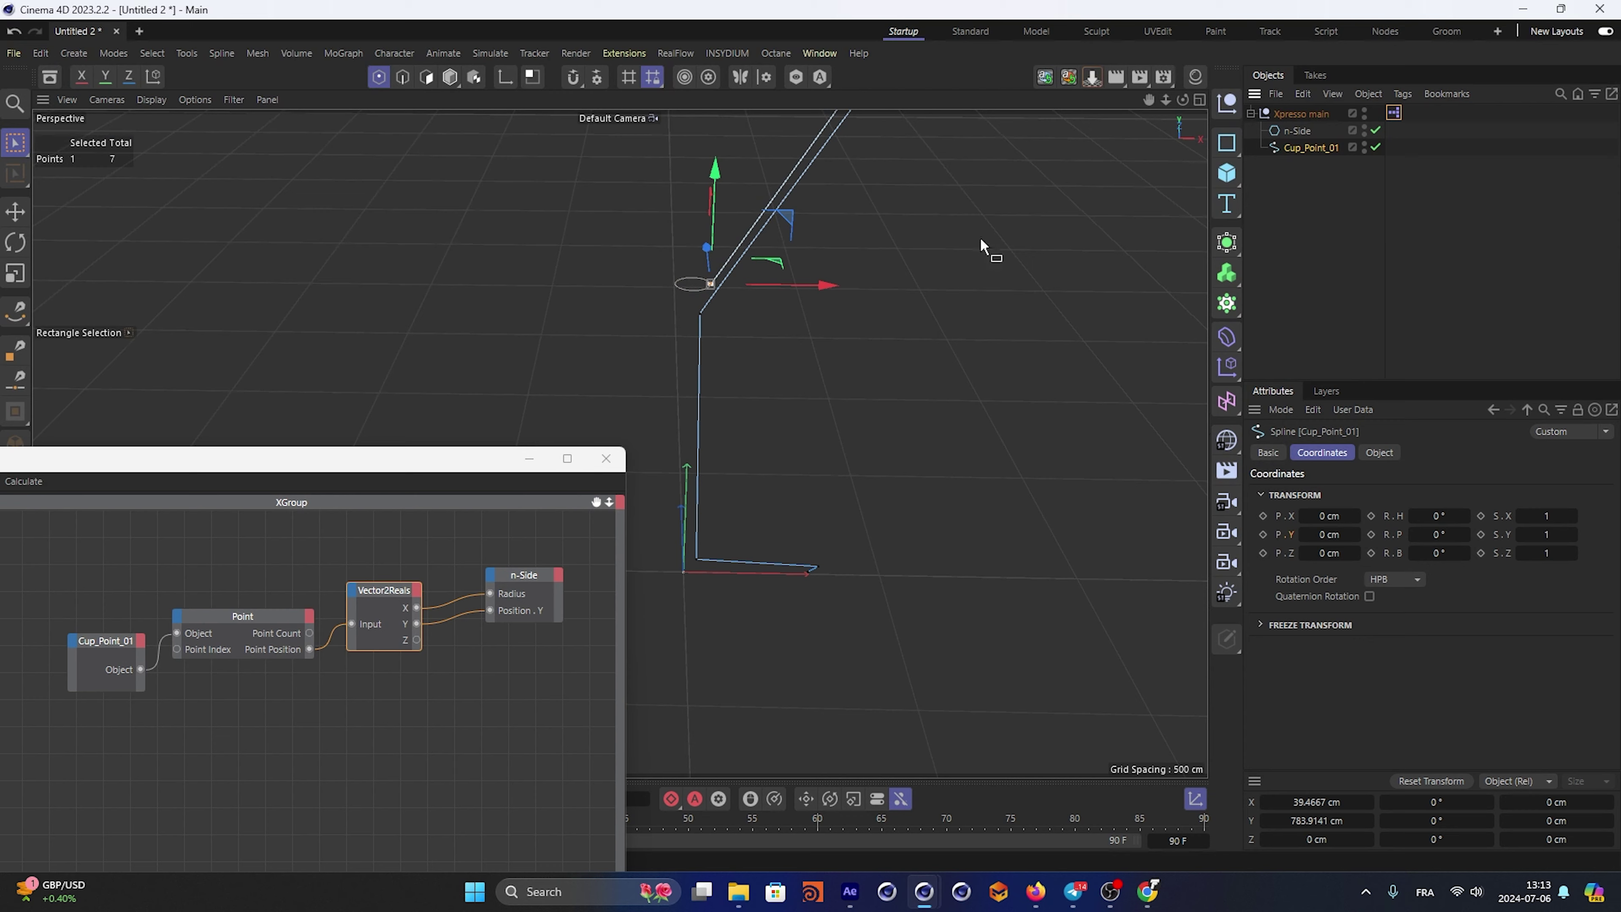
mouse_move(785, 292)
mouse_down()
mouse_move(869, 321)
mouse_move(794, 309)
mouse_up()
middle_drag(267, 639, 337, 623)
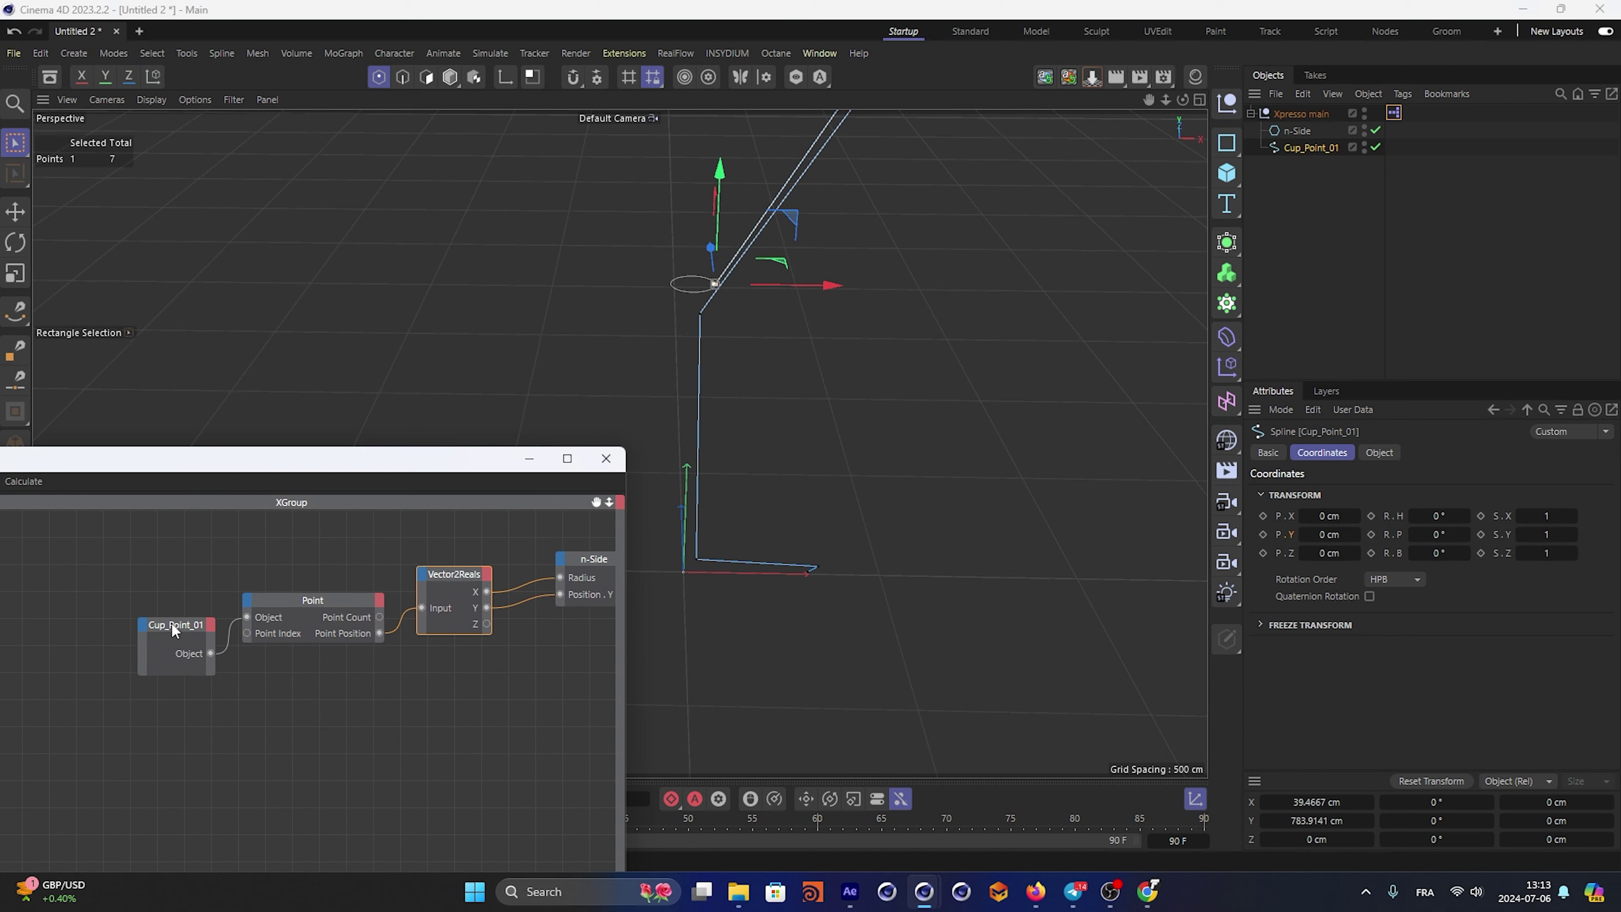
Rearrange the Cup_Point_01 and Point nodes, nudge the point, and deselect everything
drag(174, 630, 138, 606)
click(300, 603)
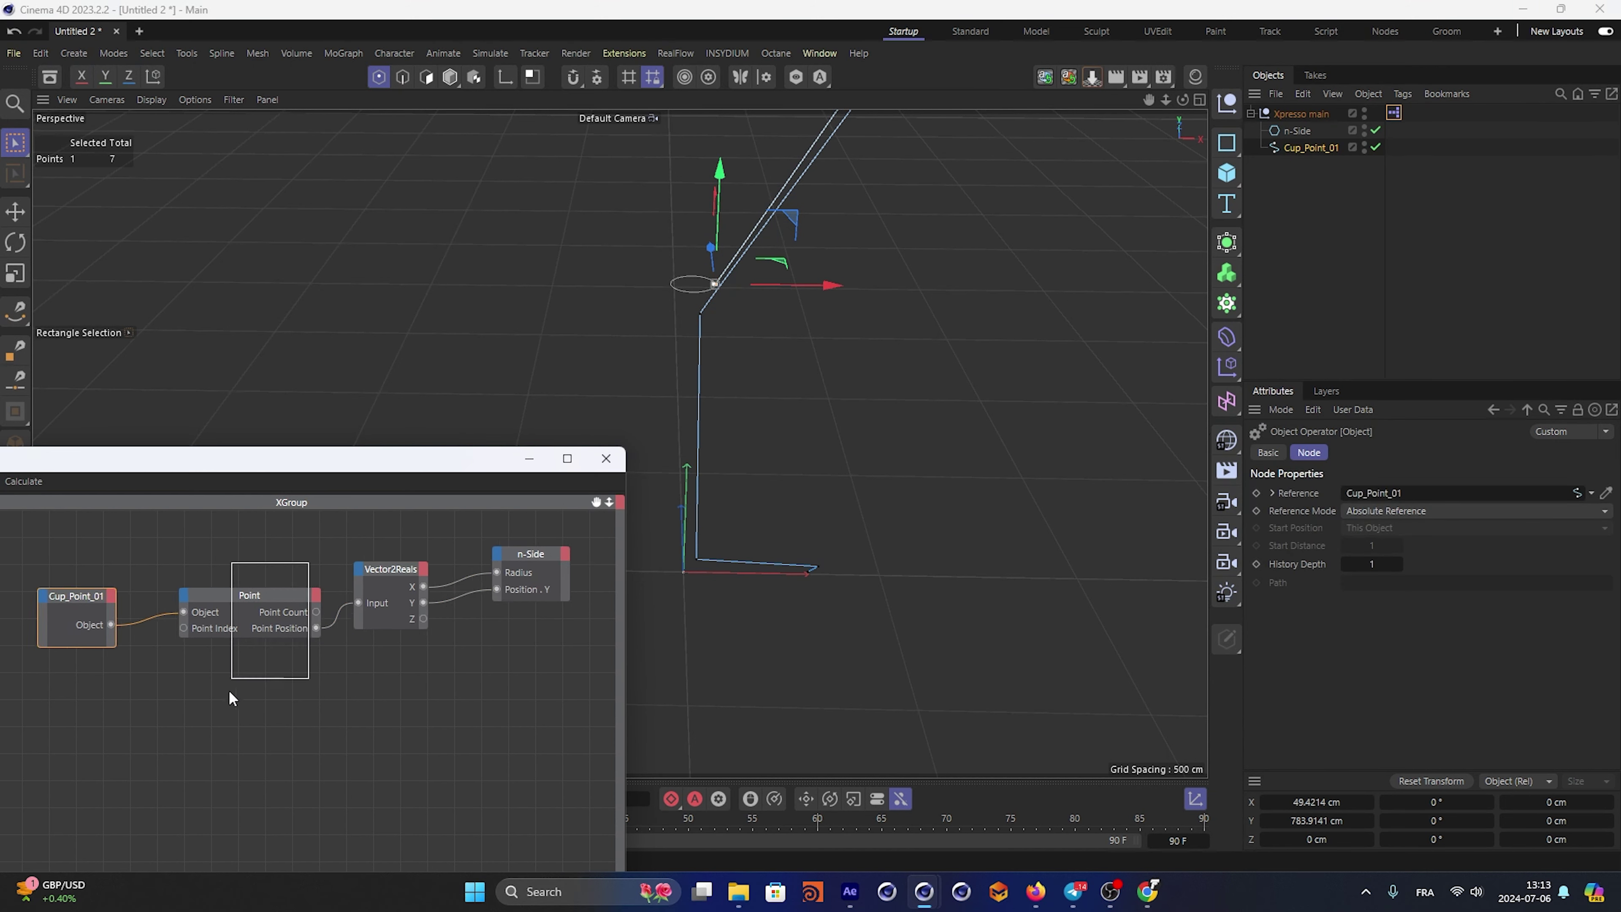
drag(828, 285, 816, 286)
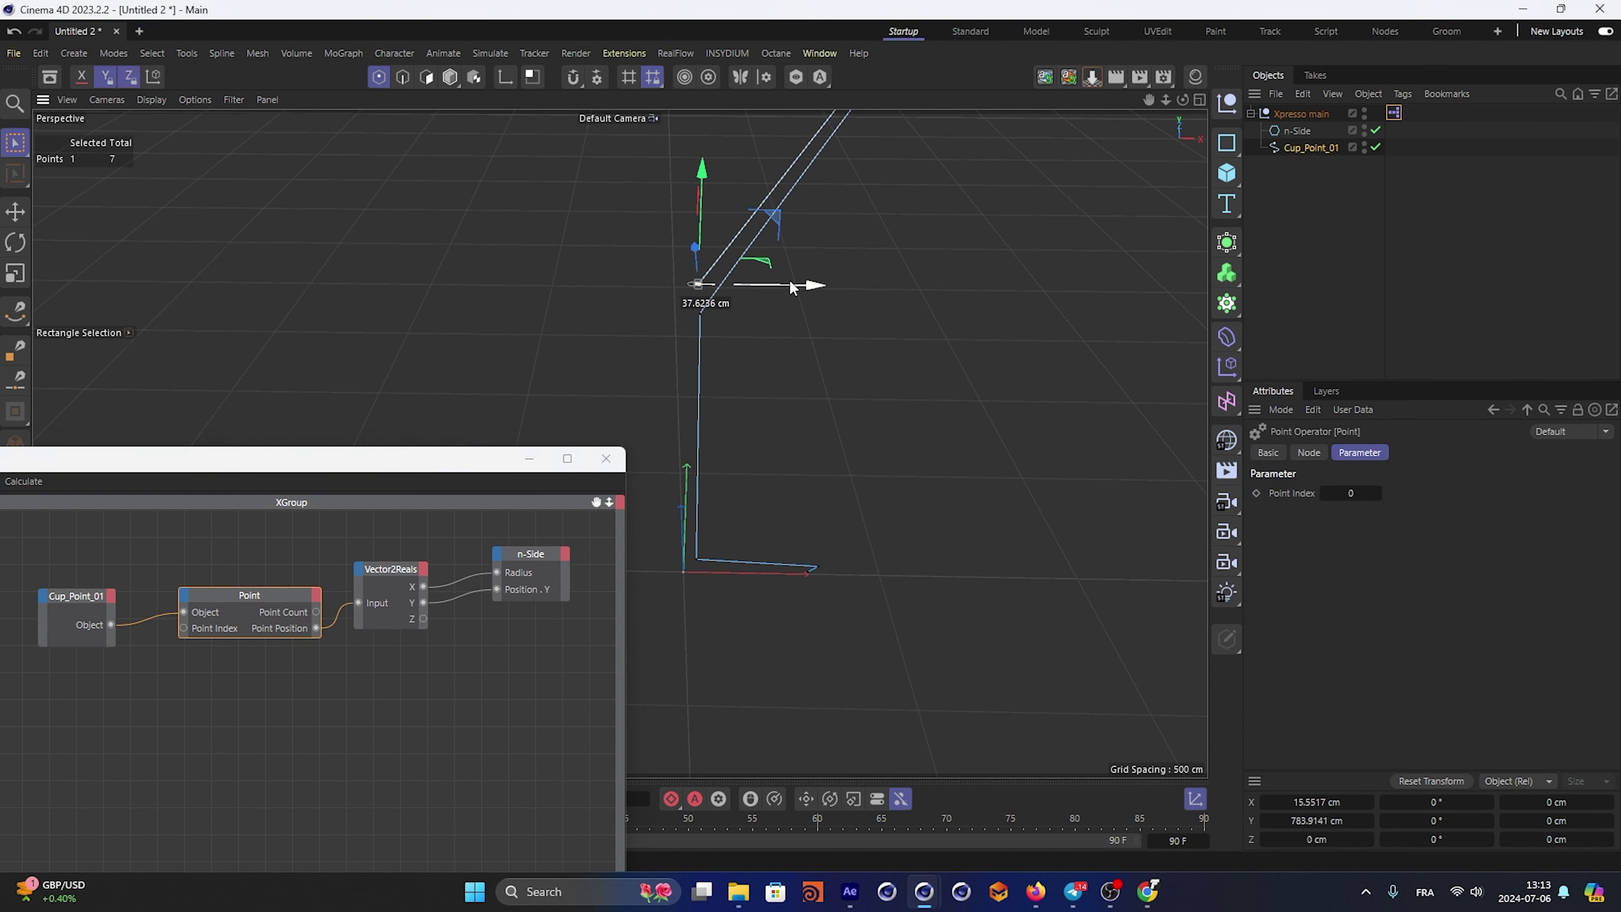
click(1394, 193)
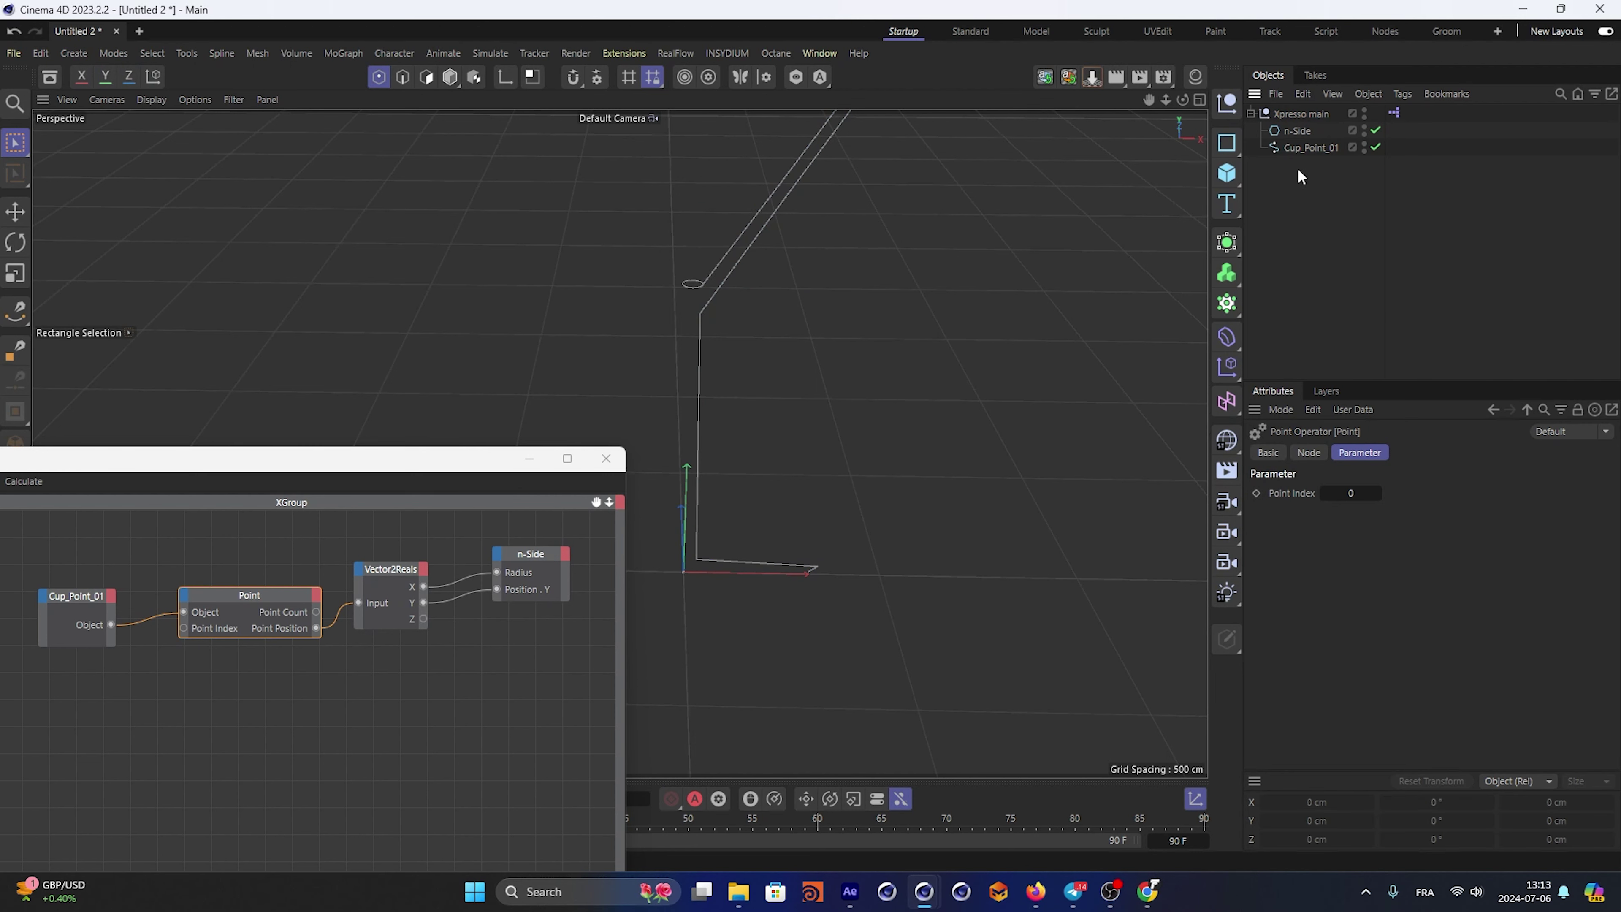
Move n-Side above Xpresso main, rename it 0, and duplicate it into copies
drag(1293, 137, 1283, 109)
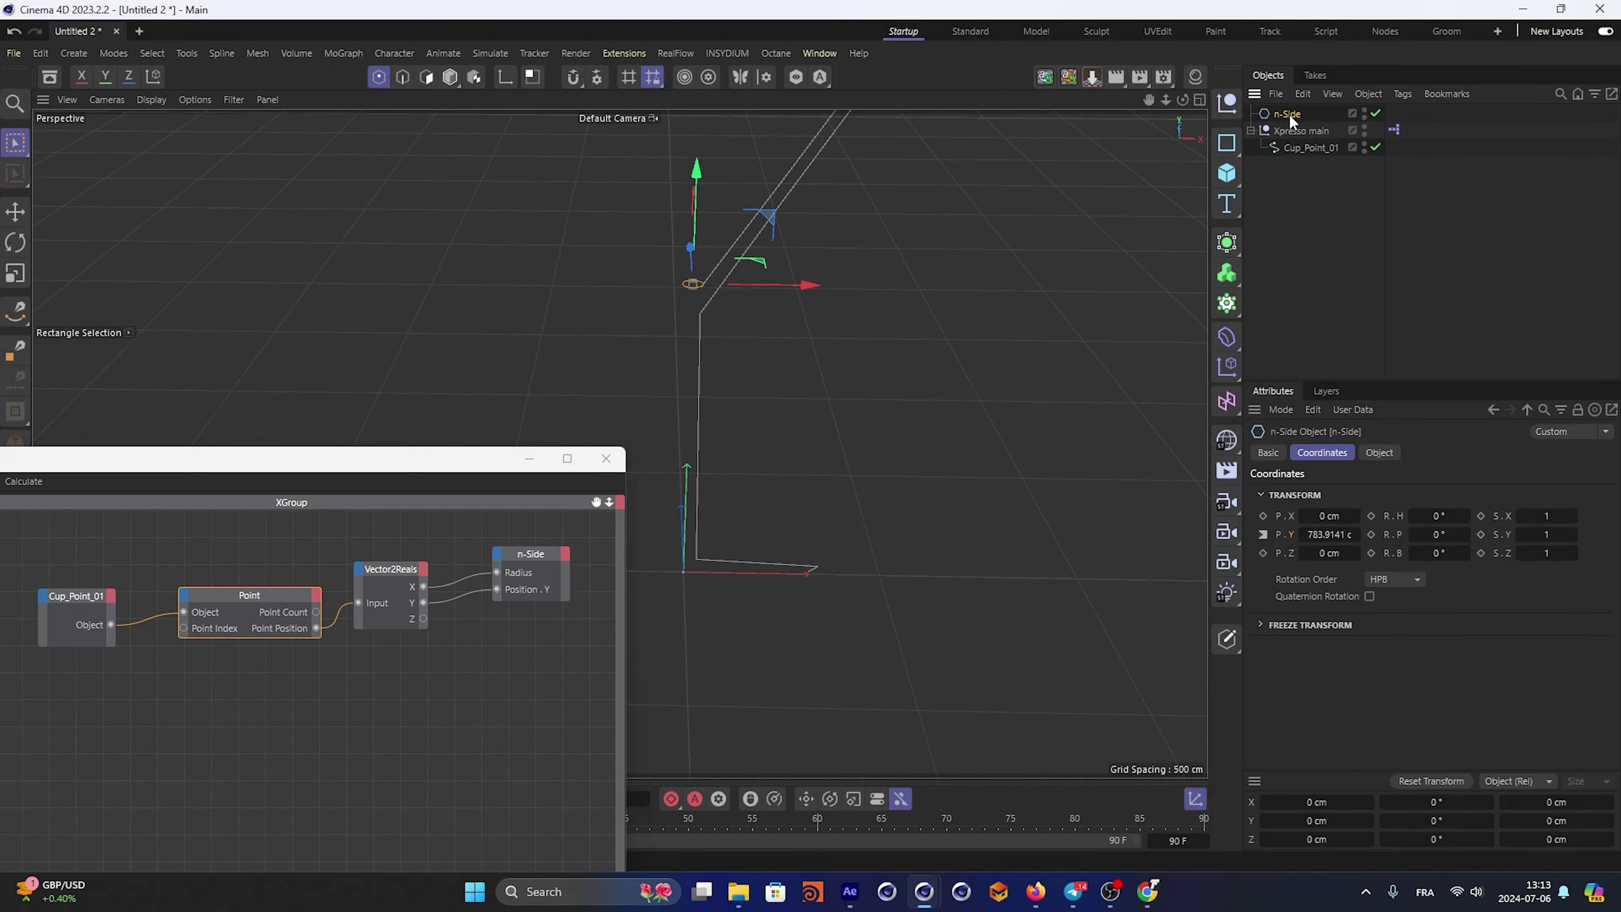
double_click(1286, 115)
text(0)
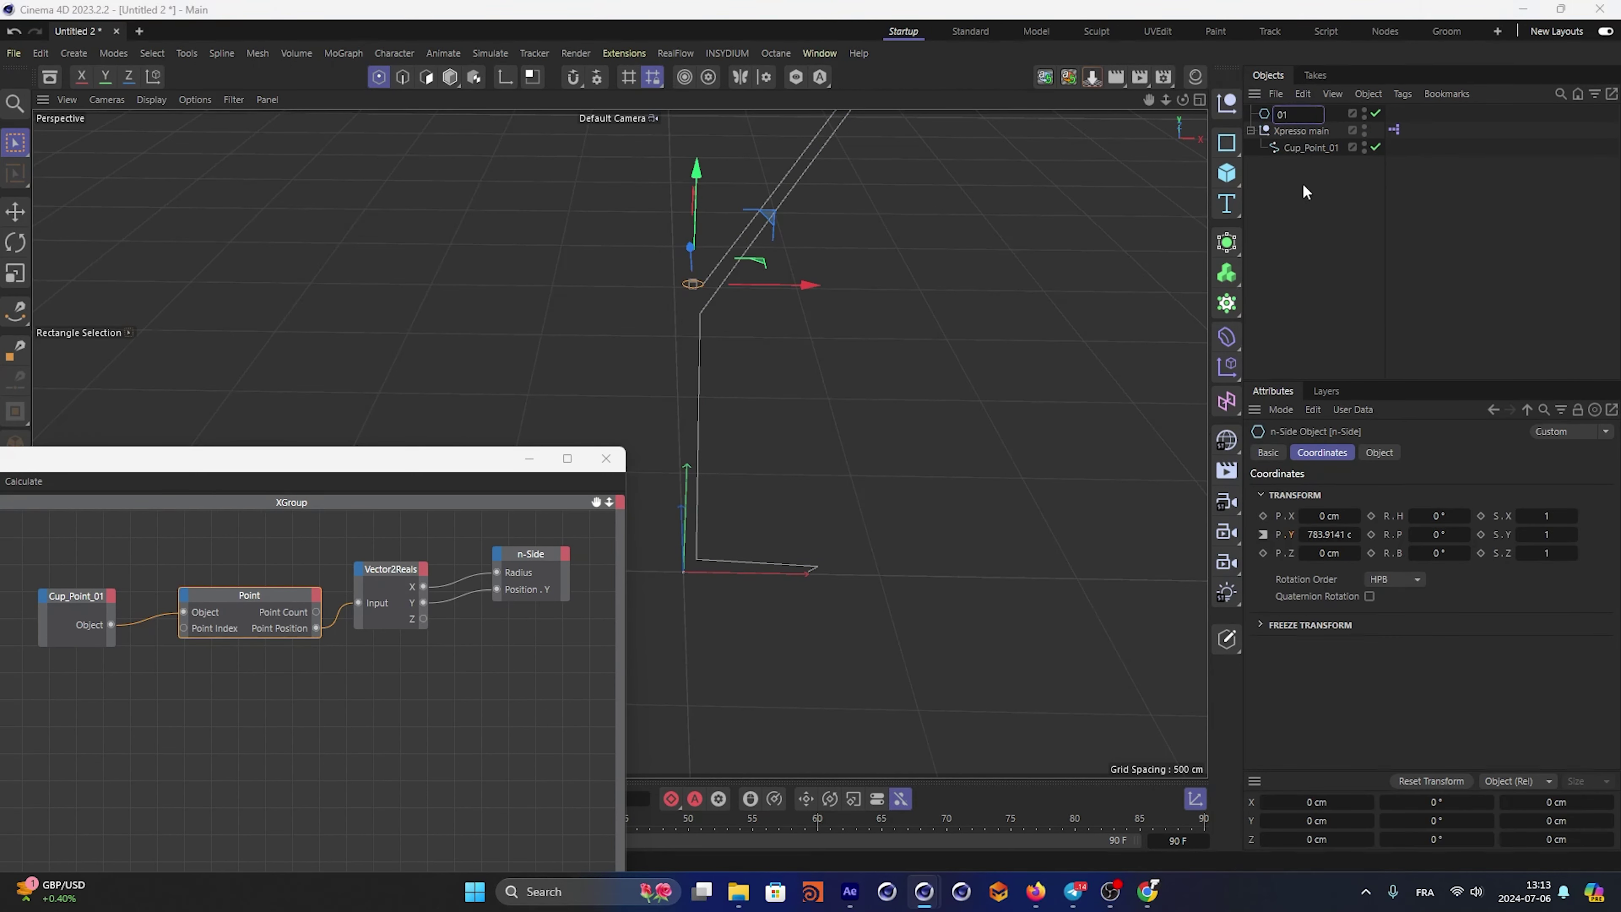
click(1324, 235)
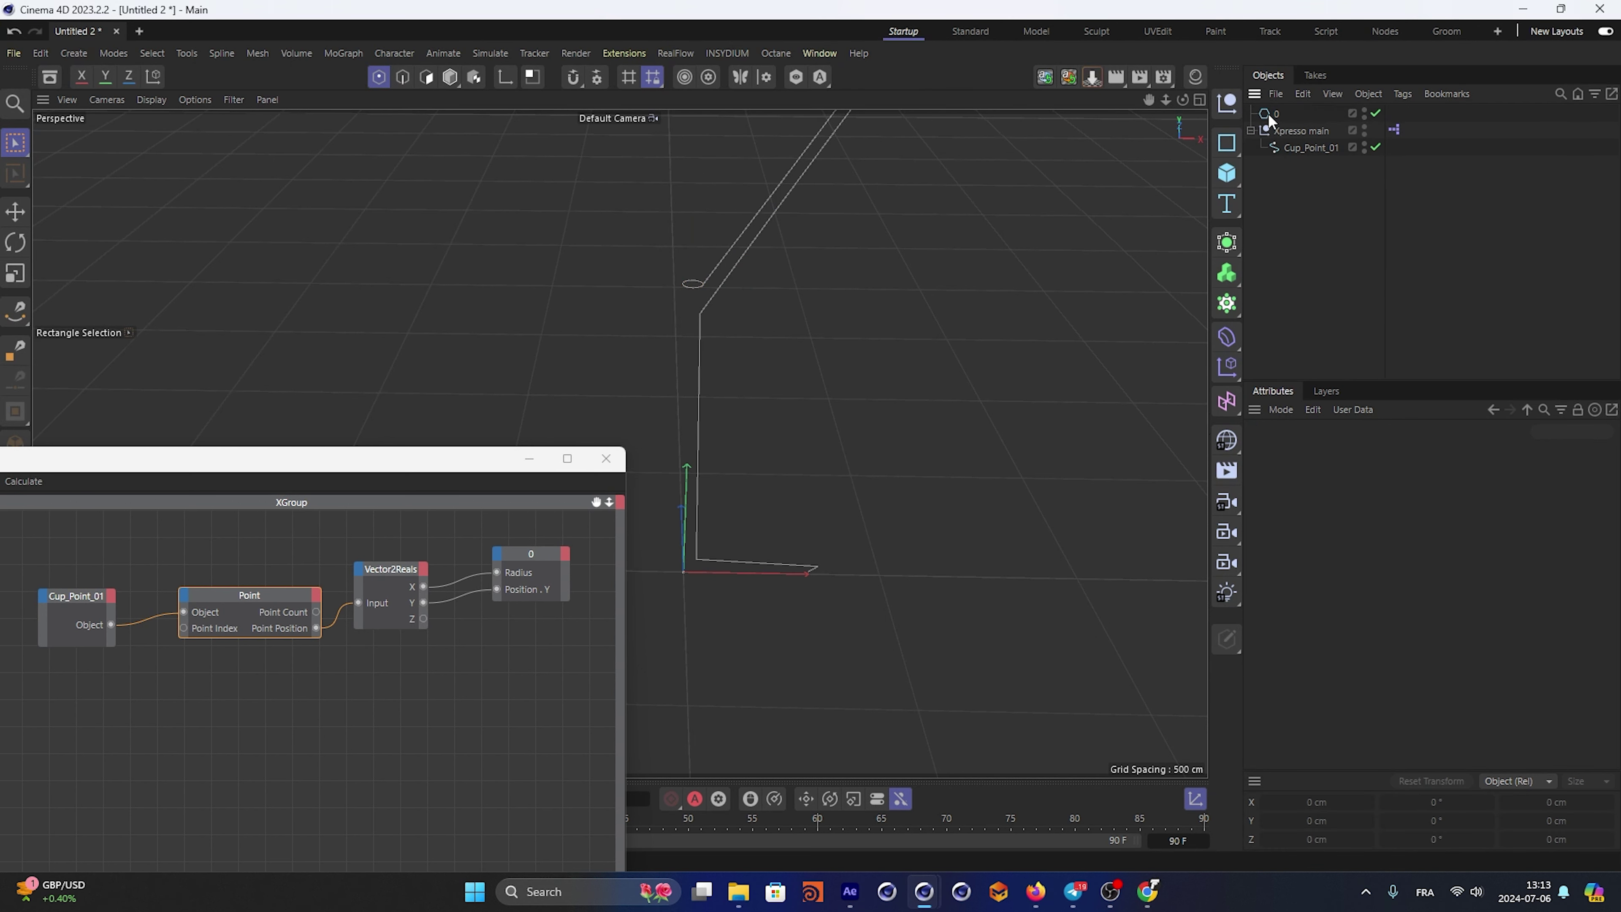
drag(1267, 113, 1282, 114)
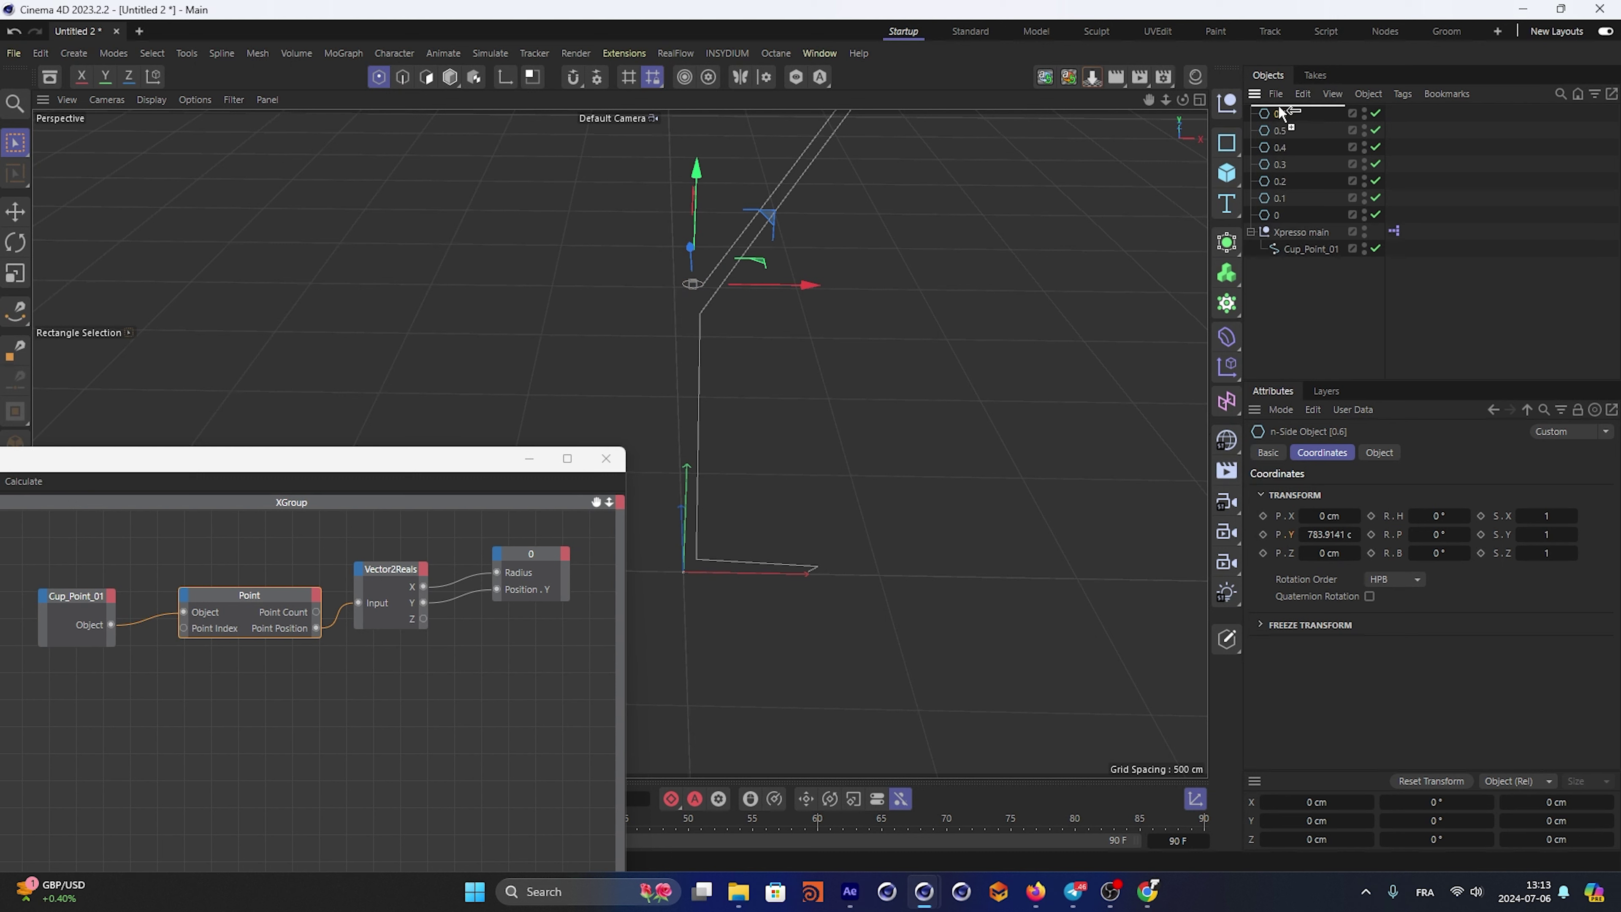
Rename the circle copies 0.1 through 0.4 to plain numbers up to 4
double_click(1282, 216)
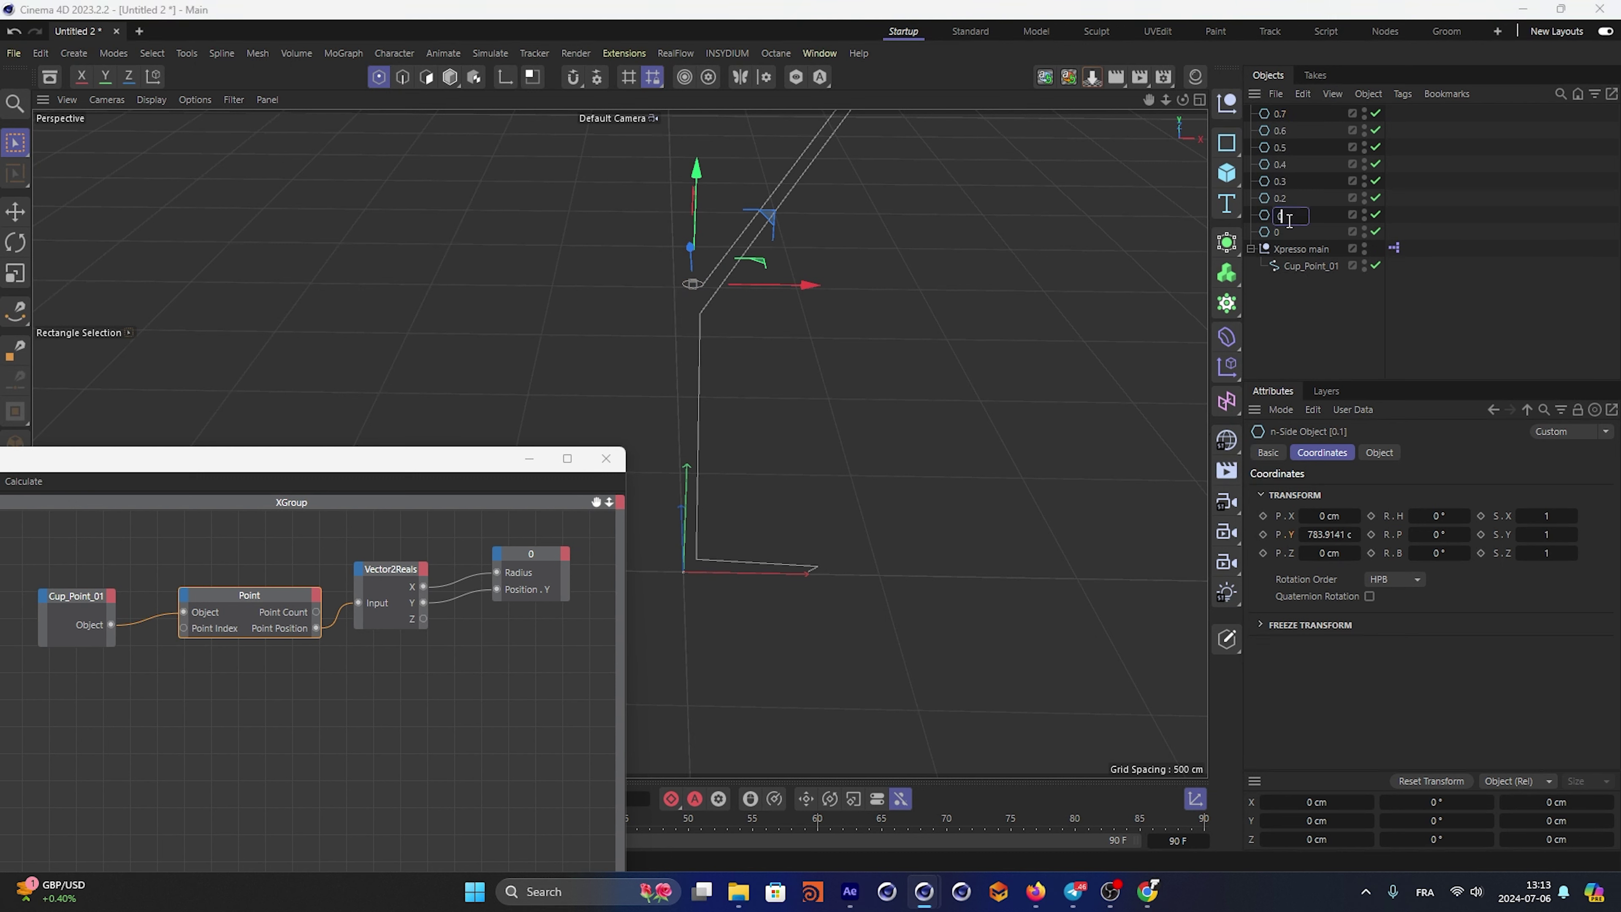
text(1)
double_click(1279, 198)
text(2)
text(3)
double_click(1279, 164)
text(4)
click(1449, 164)
Rename the 0.5, 0.6 and 0.7 circles to 5, 6 and 7
double_click(1282, 147)
text(5)
click(1501, 153)
double_click(1282, 131)
click(1450, 153)
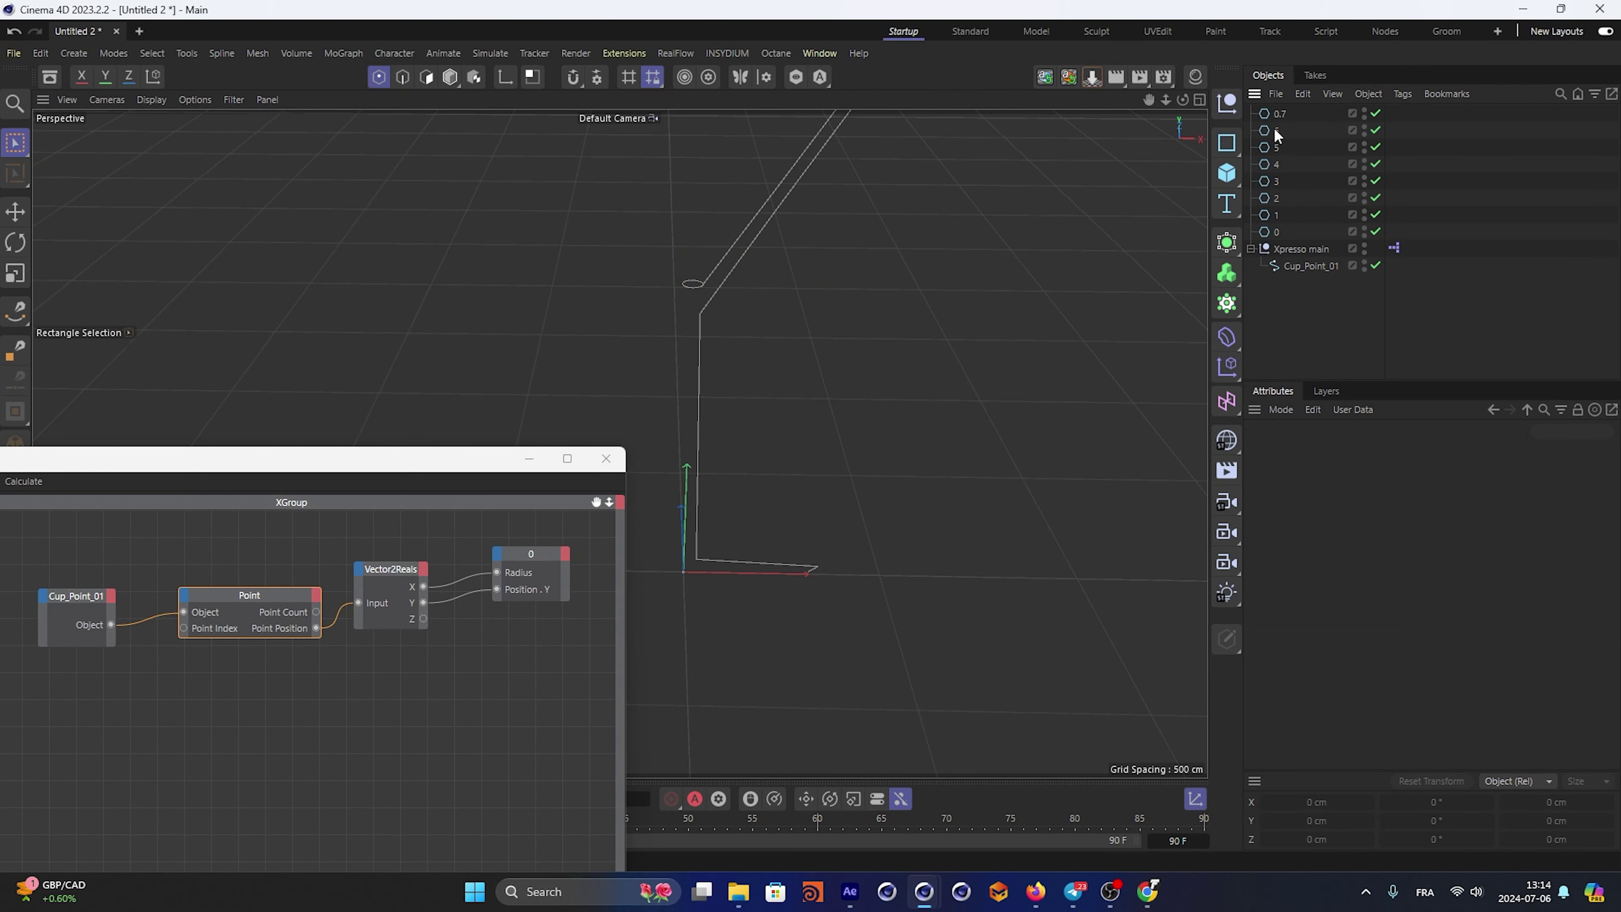
double_click(1280, 113)
text(7)
click(1454, 170)
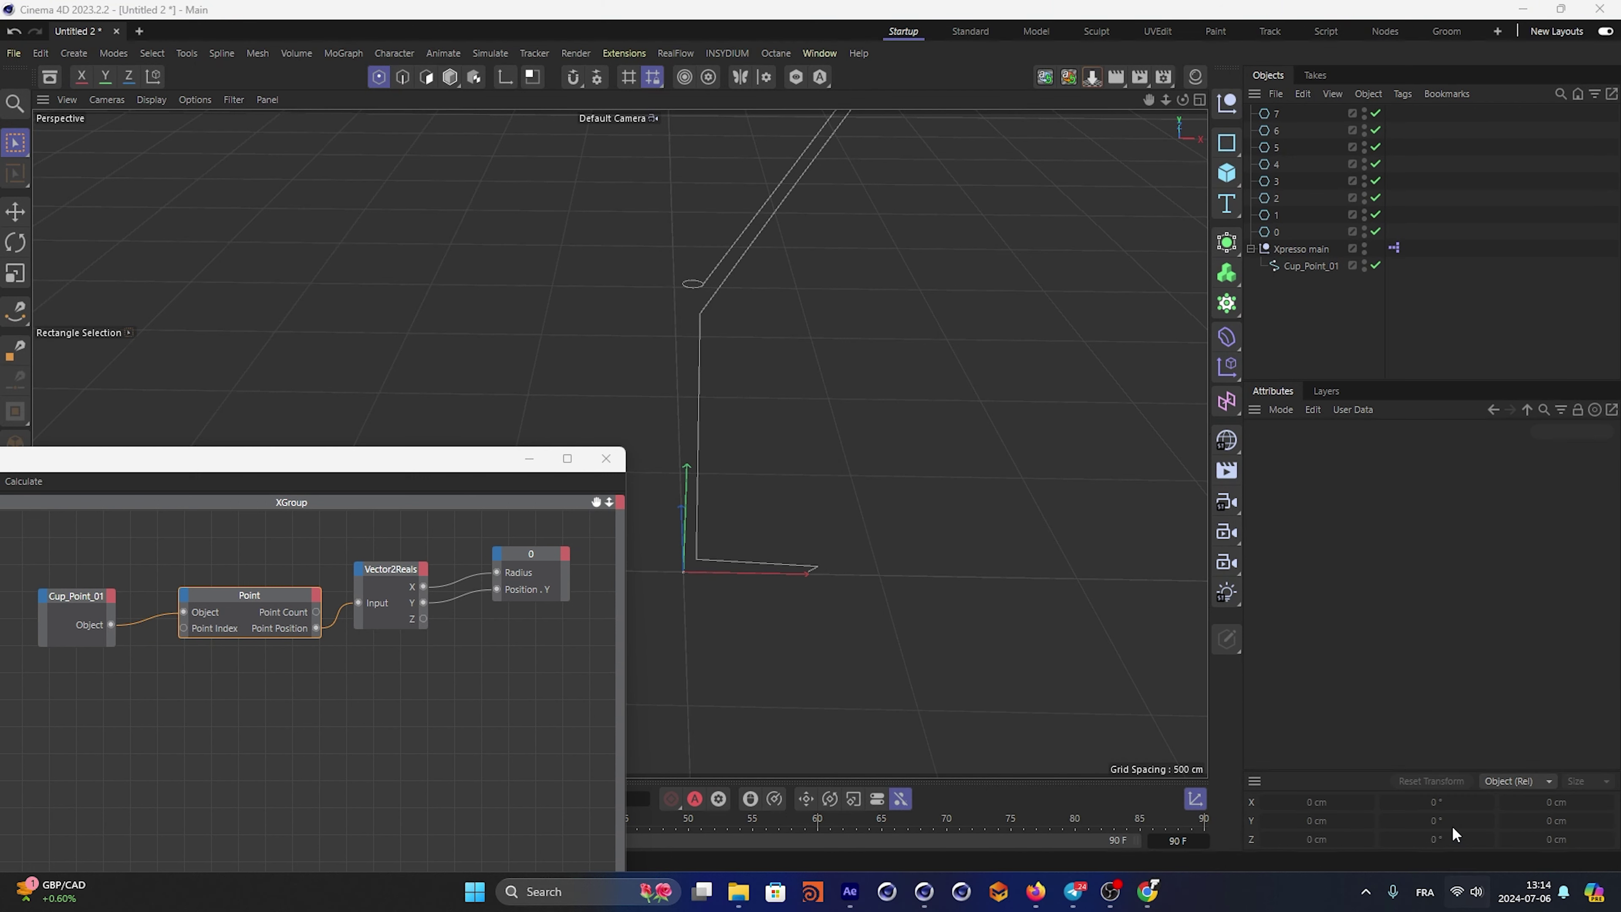
click(1476, 892)
Lower the system volume, return to Cinema 4D, and select circle 0 with the XPresso Editor in view
drag(1447, 785, 1399, 786)
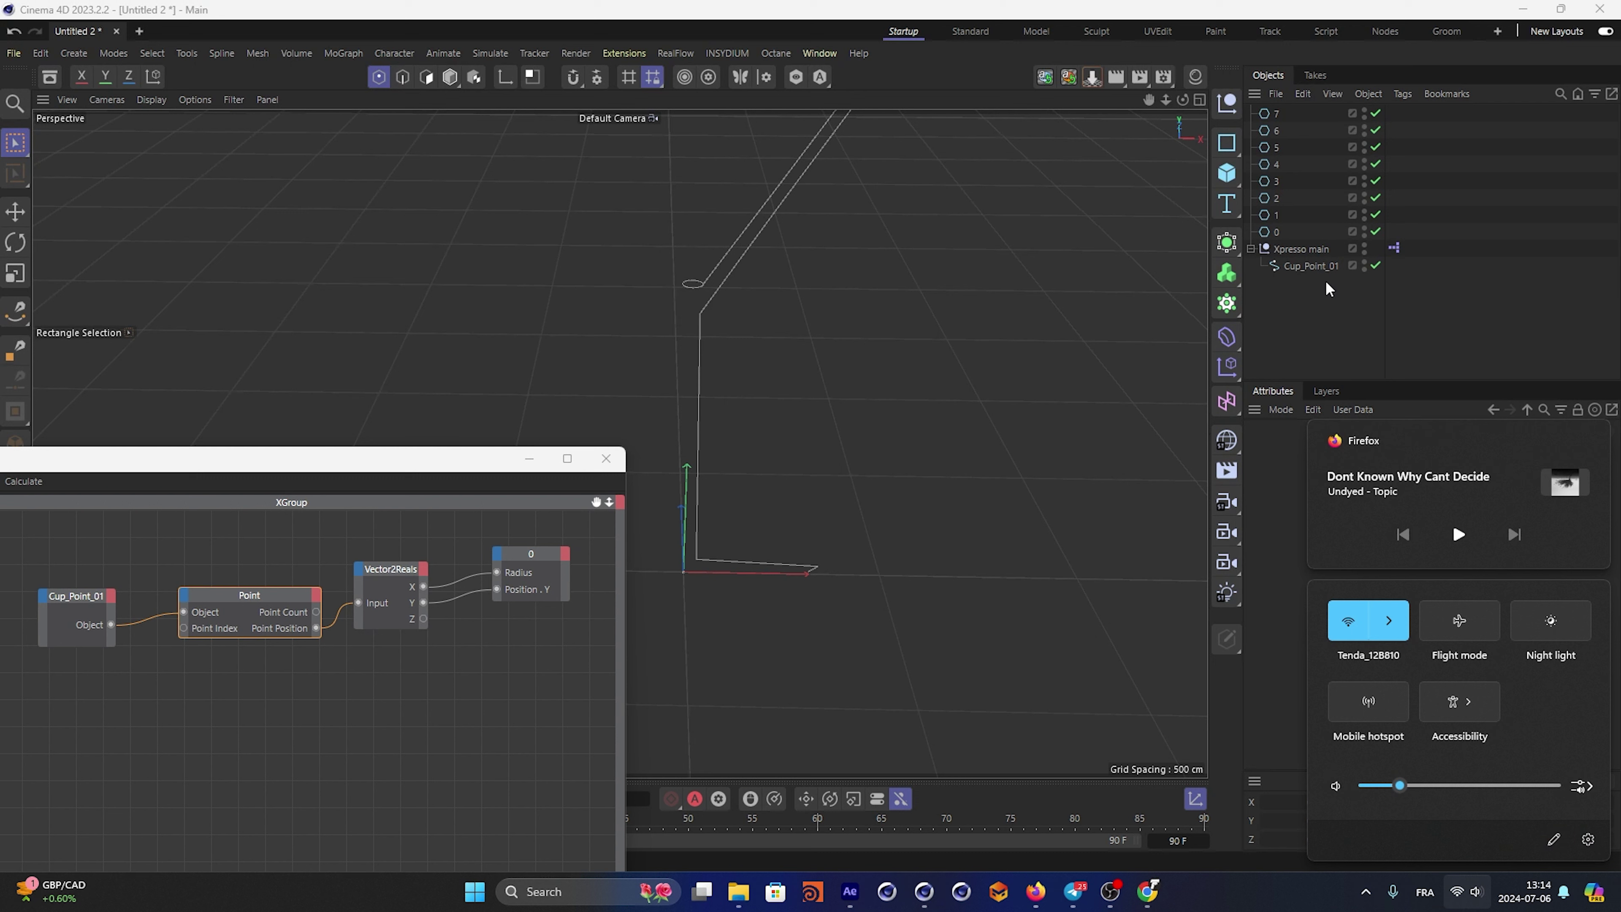
click(1342, 301)
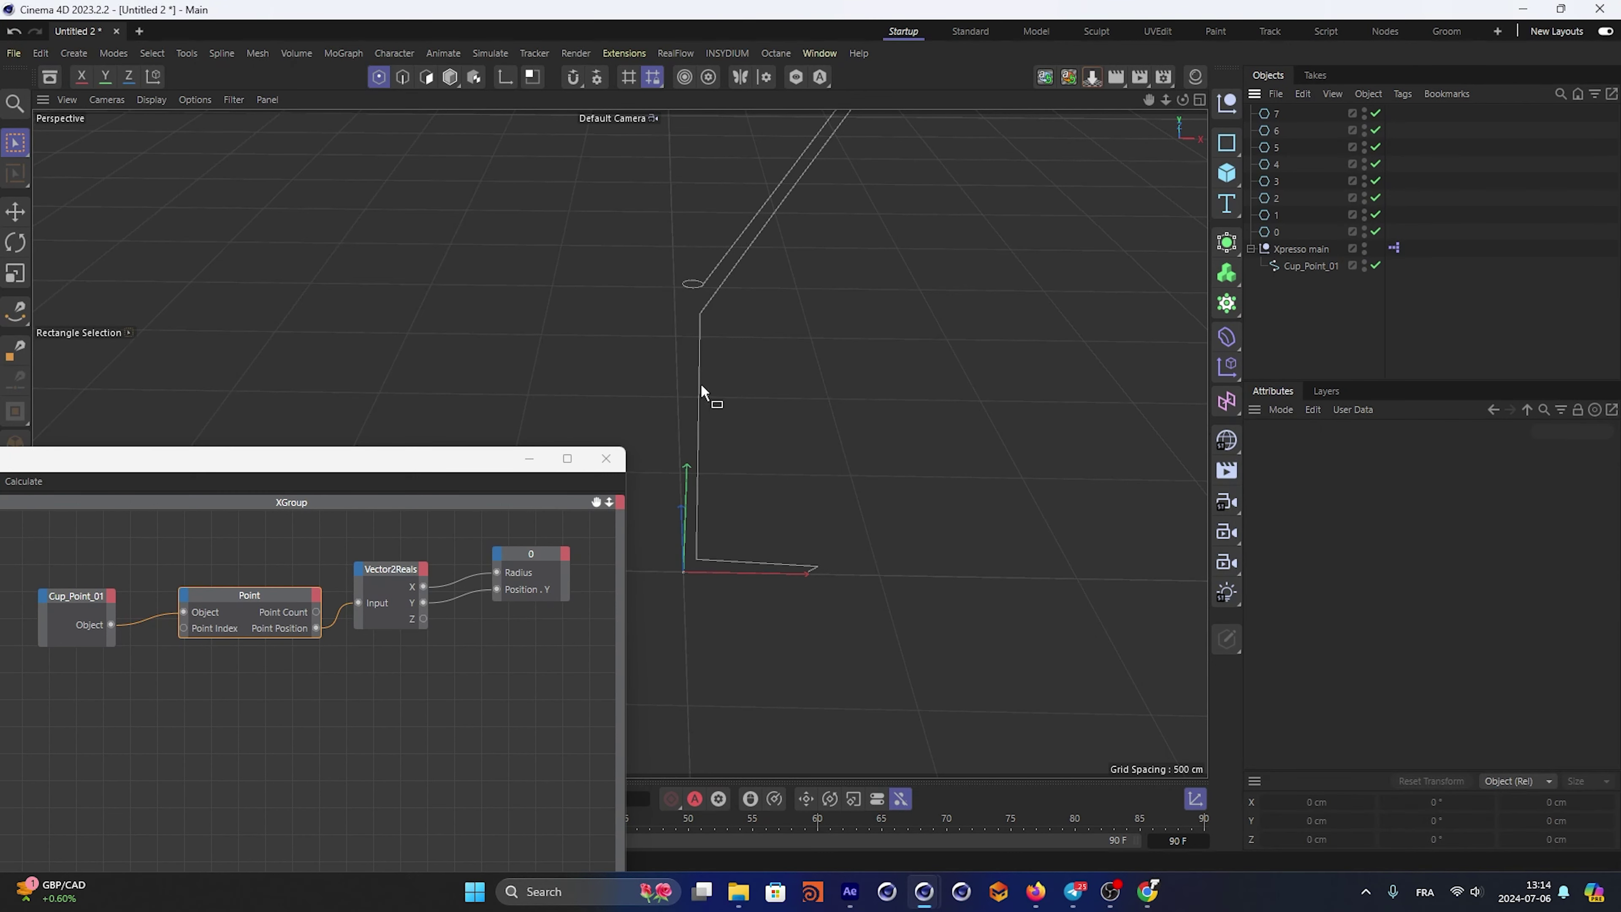
click(1272, 231)
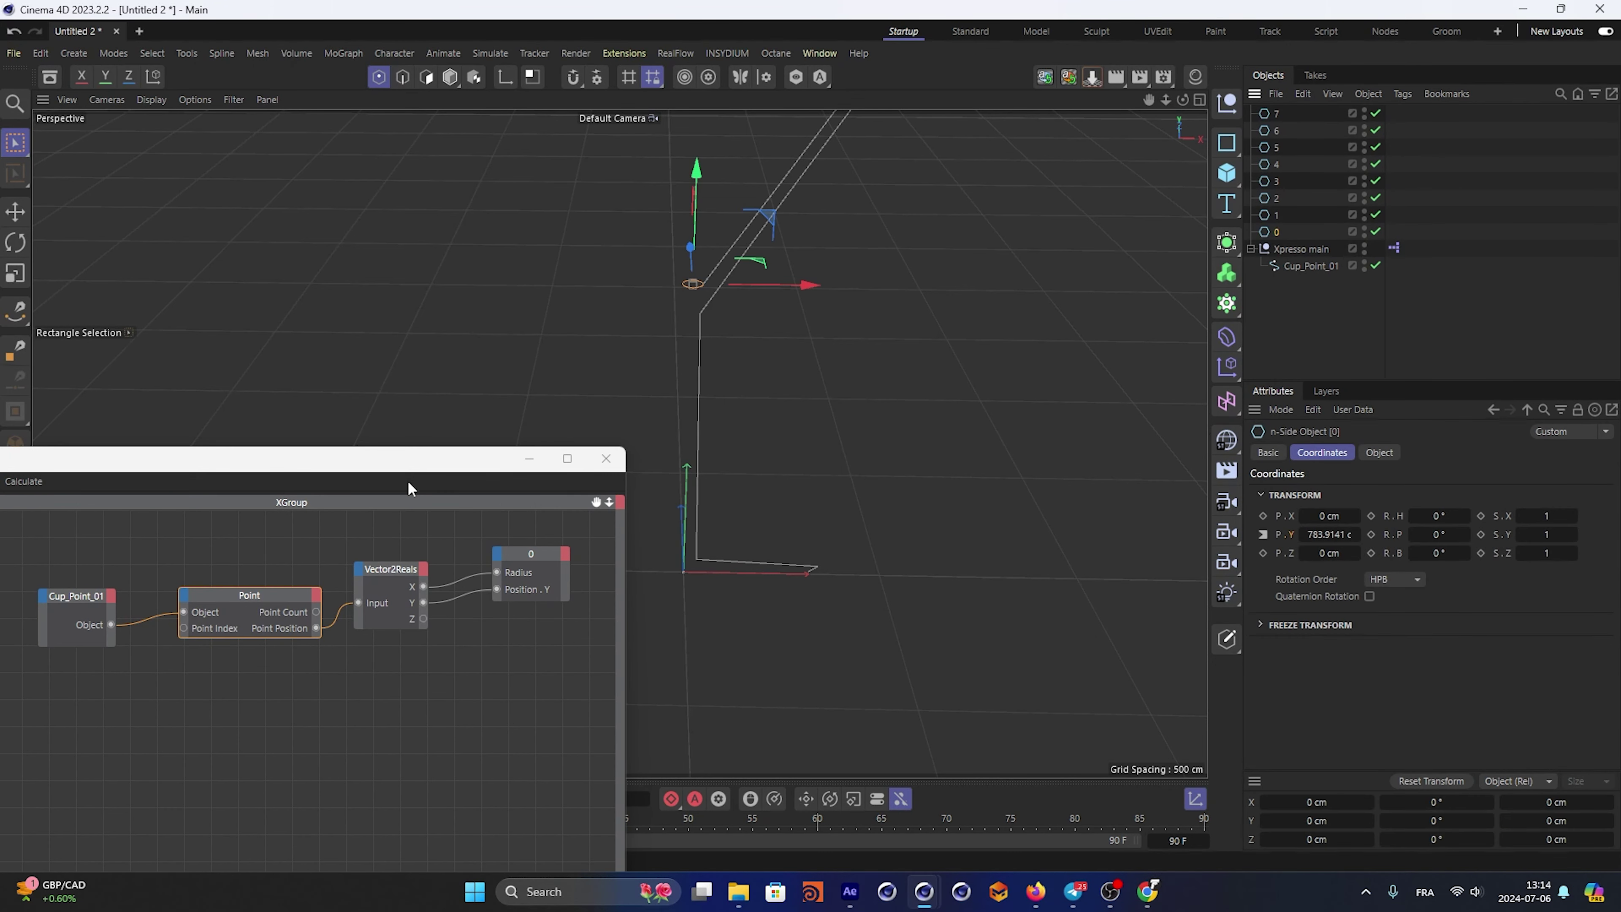
drag(409, 469, 693, 392)
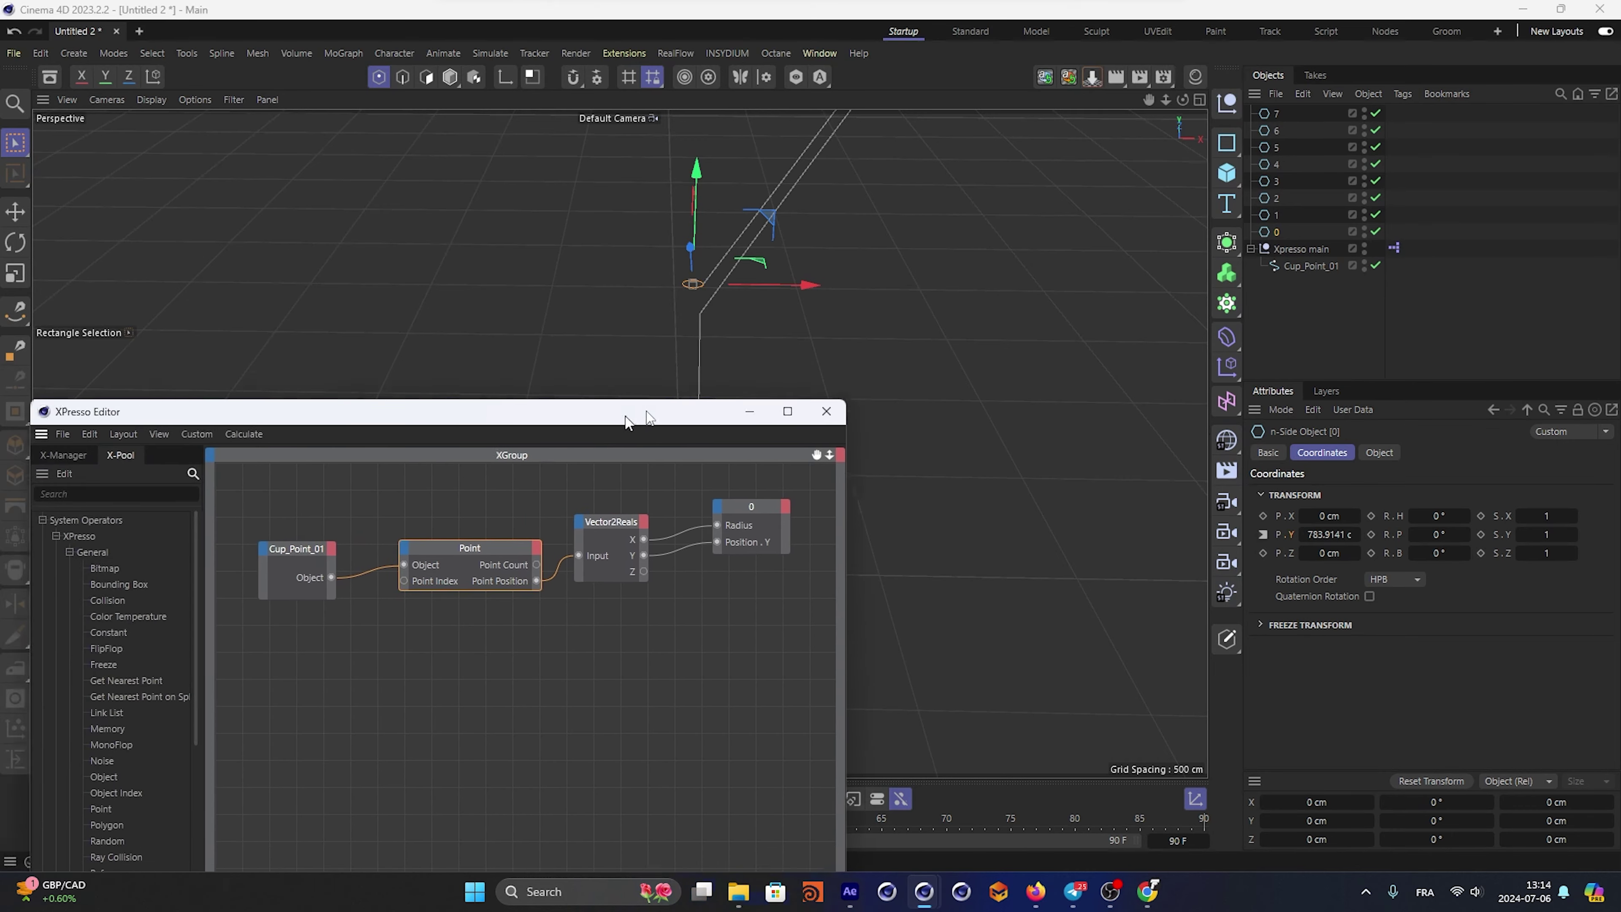
scroll(649, 529, down, 2)
Box-select the four-node chain and Ctrl-drag it downward into several duplicate rows
drag(786, 509, 280, 707)
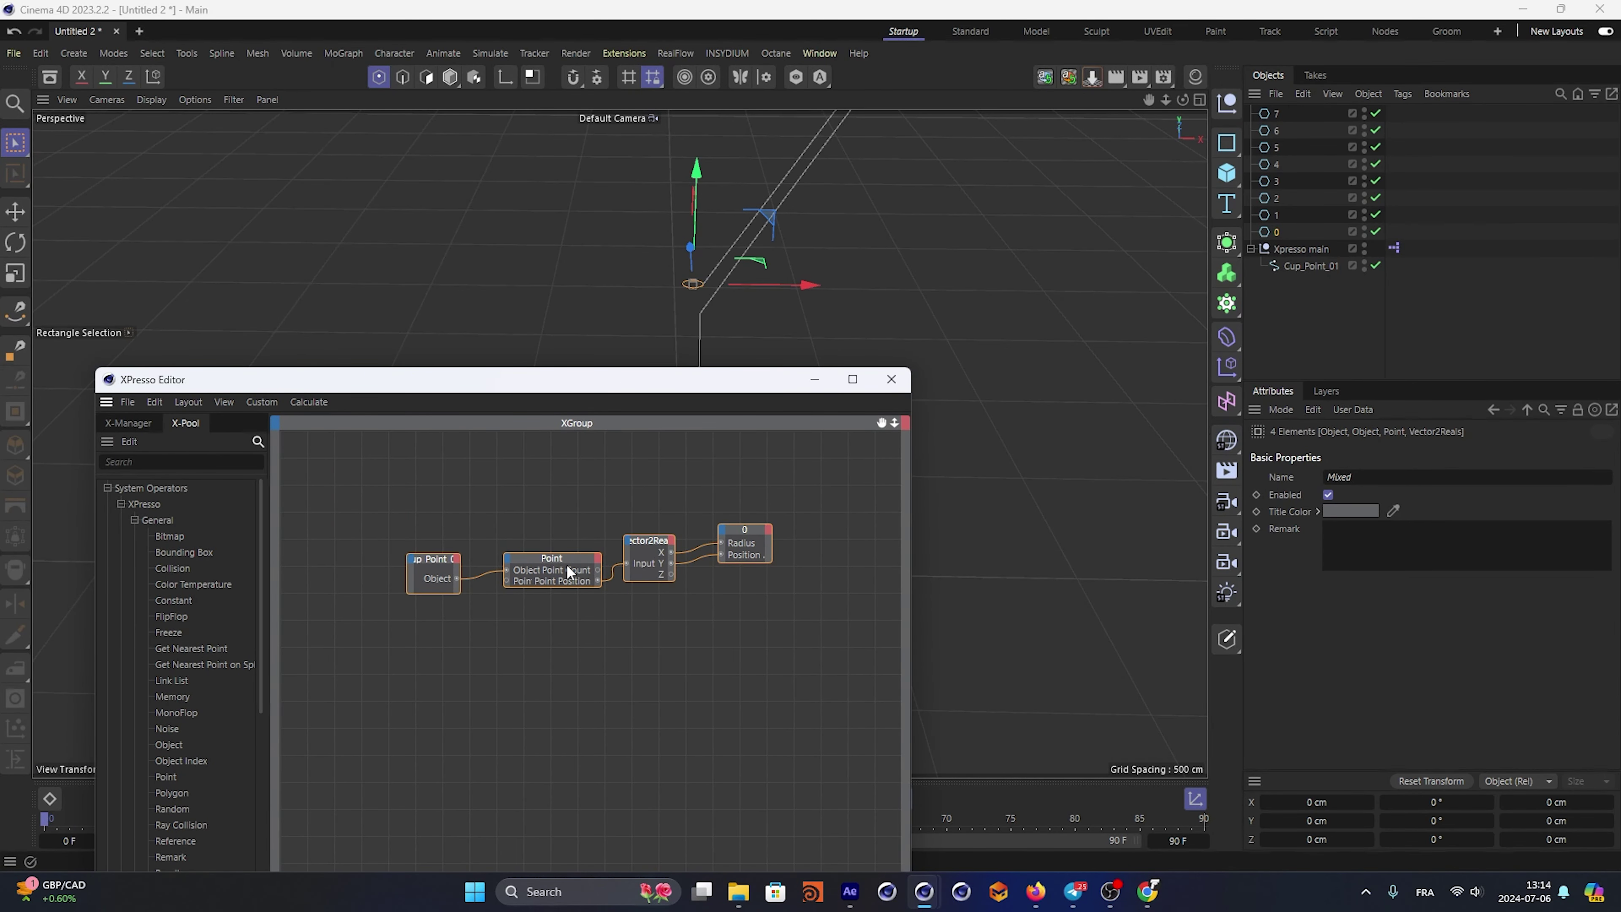
mouse_move(563, 587)
mouse_down()
mouse_move(578, 629)
mouse_move(561, 631)
mouse_move(566, 776)
mouse_up()
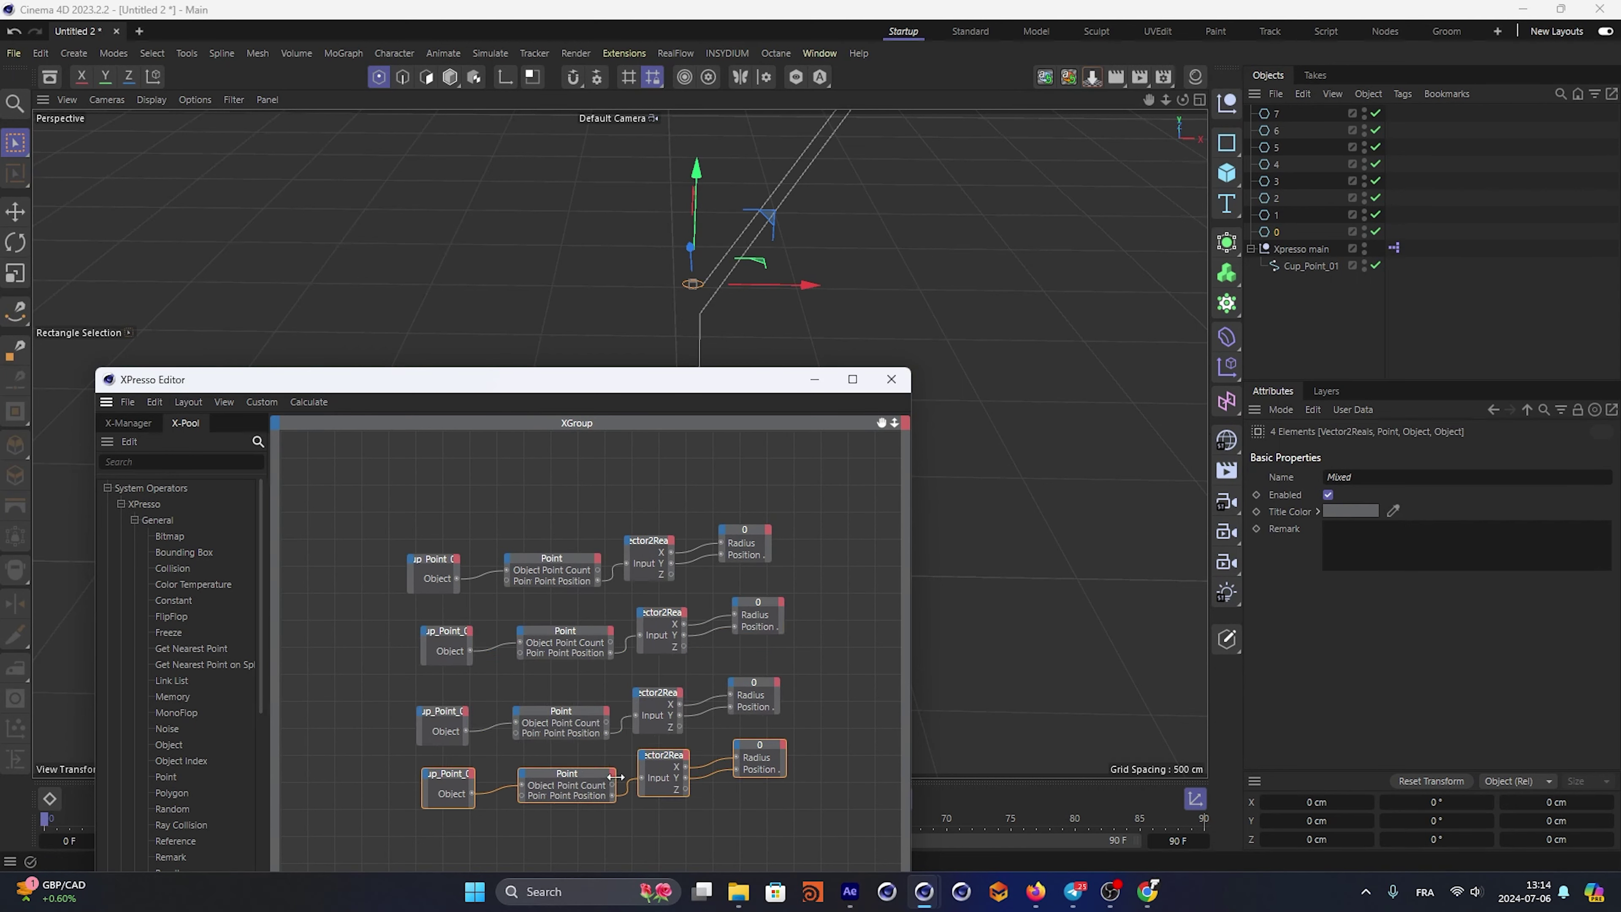
middle_drag(563, 868, 588, 685)
mouse_move(588, 590)
ctrl+mouse_down()
mouse_move(594, 776)
mouse_move(717, 714)
ctrl+mouse_up()
scroll(727, 728, down, 2)
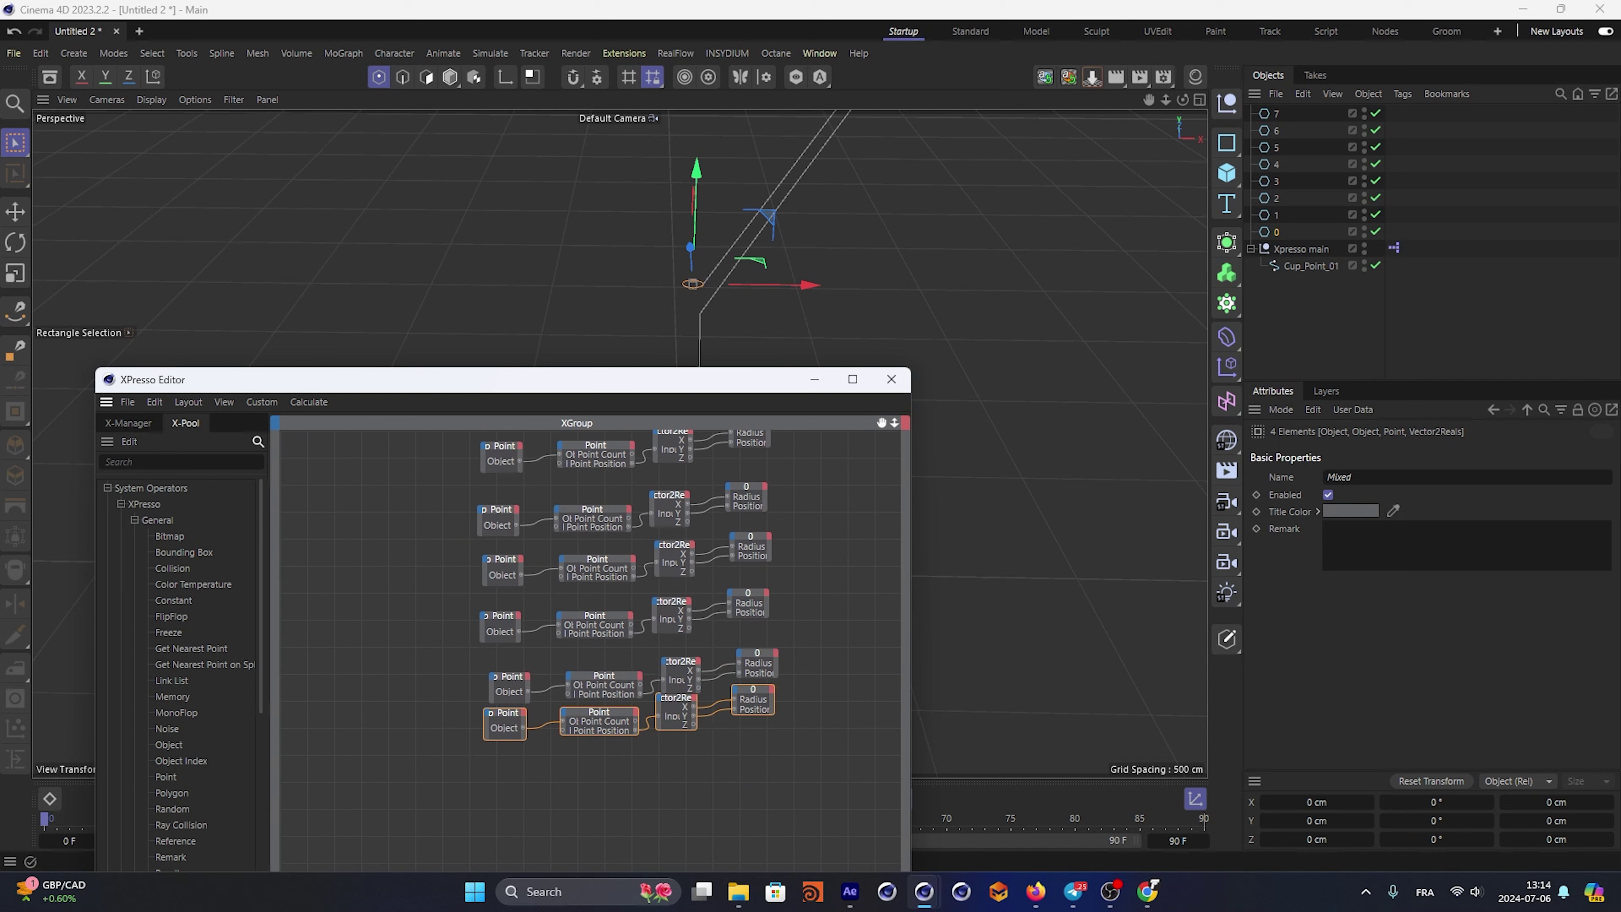
ctrl+drag(596, 716, 596, 748)
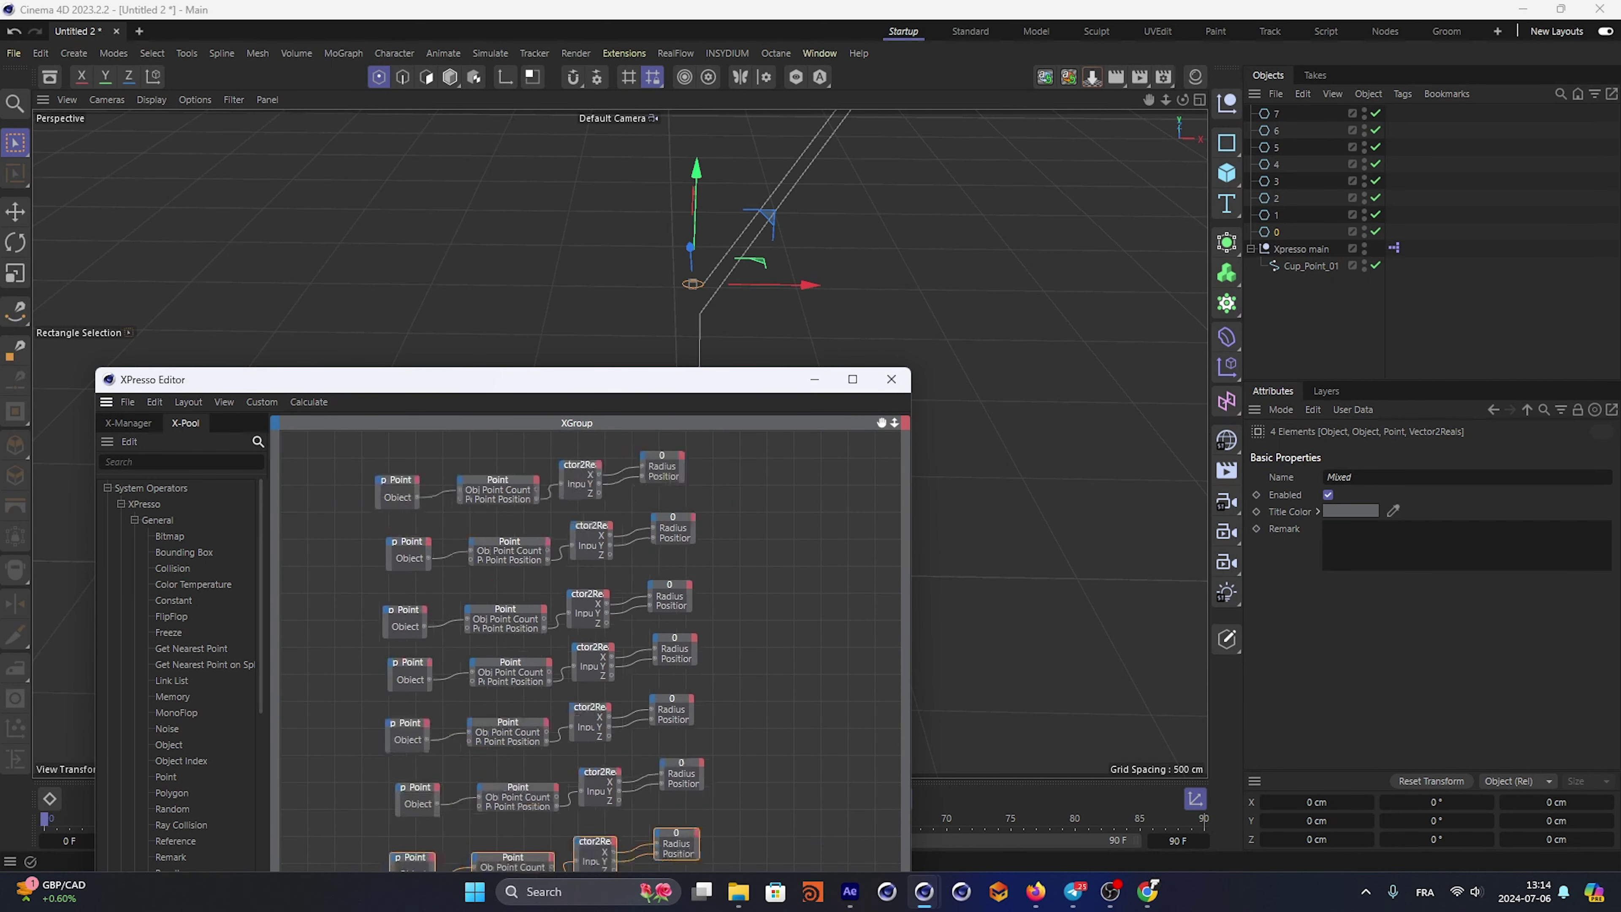
middle_drag(512, 449, 564, 477)
Assign point indices to the top three rows' Point nodes, checking the spline's top point
click(575, 505)
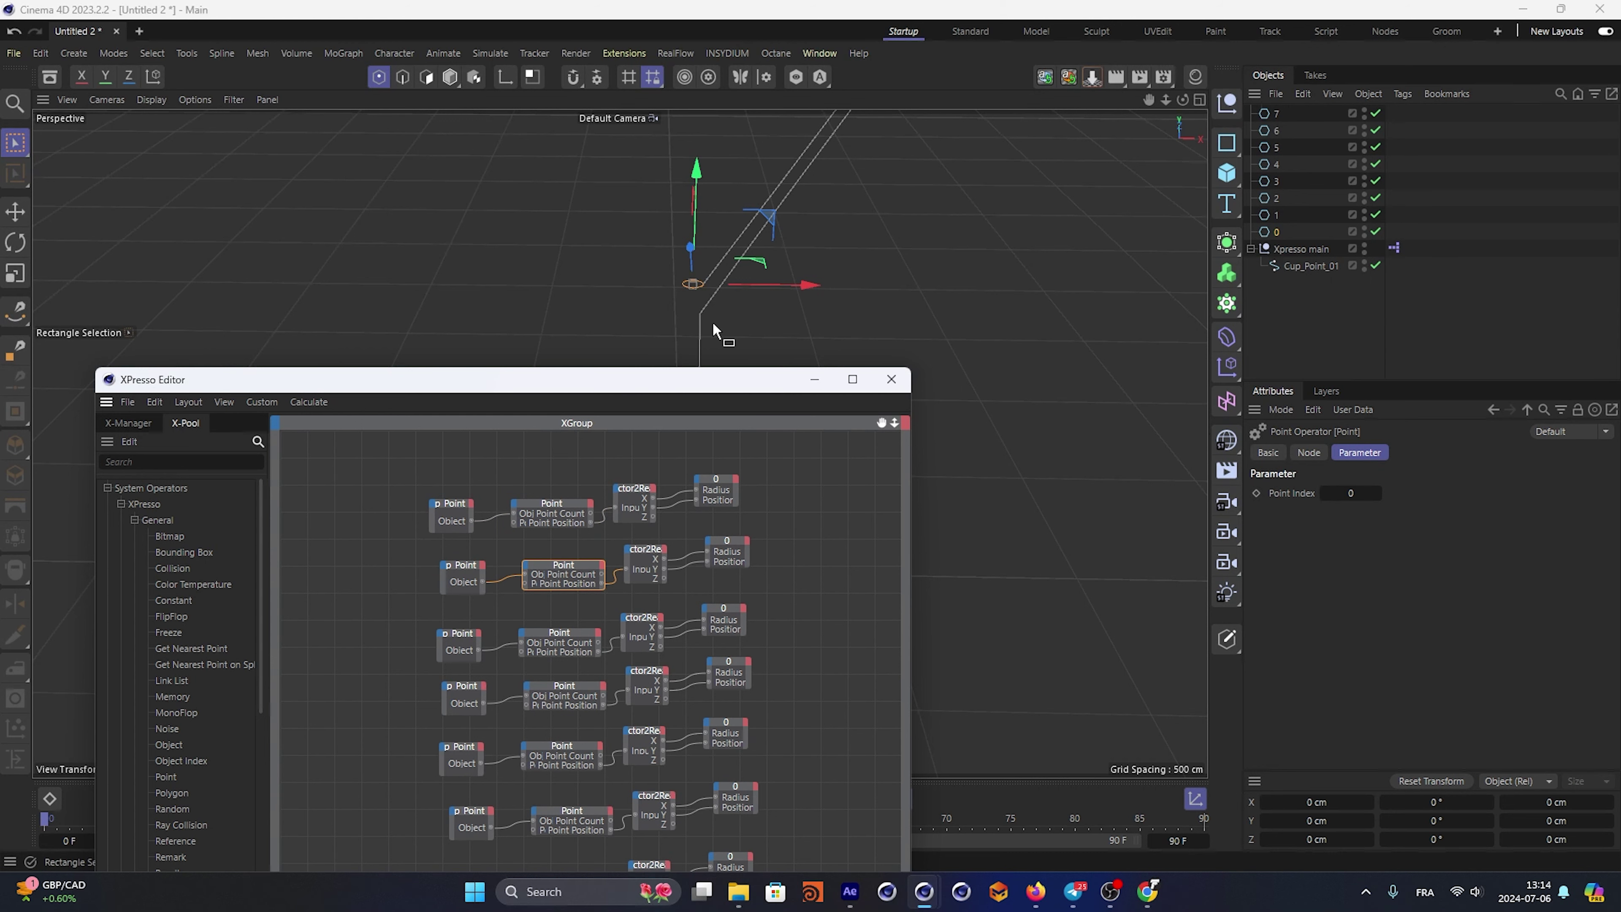
drag(711, 320, 798, 178)
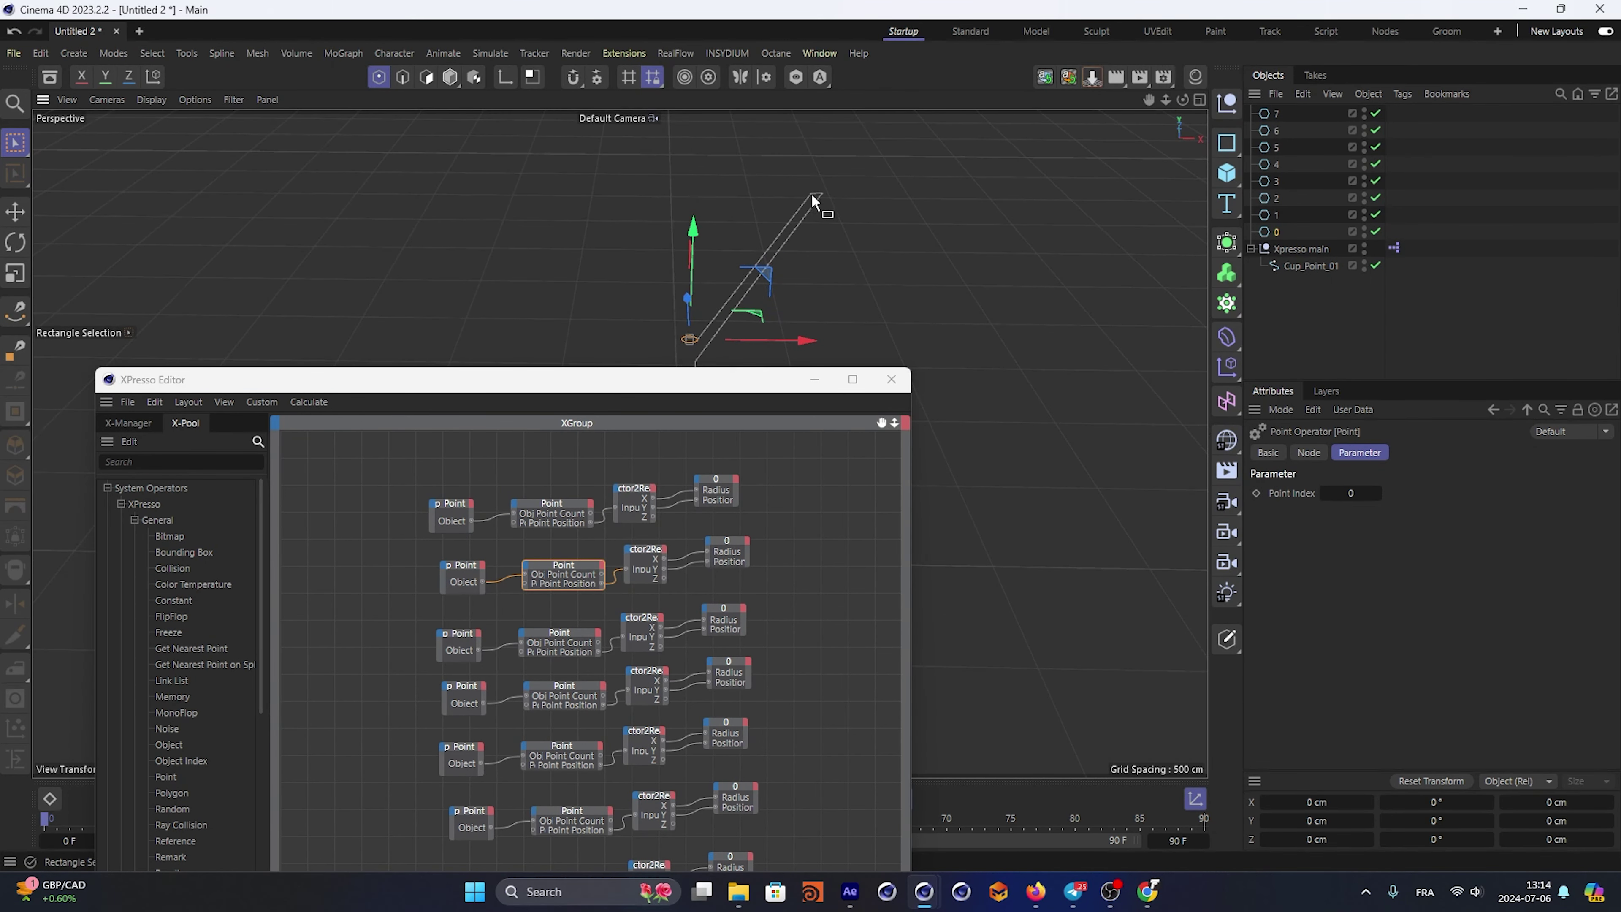
click(1278, 213)
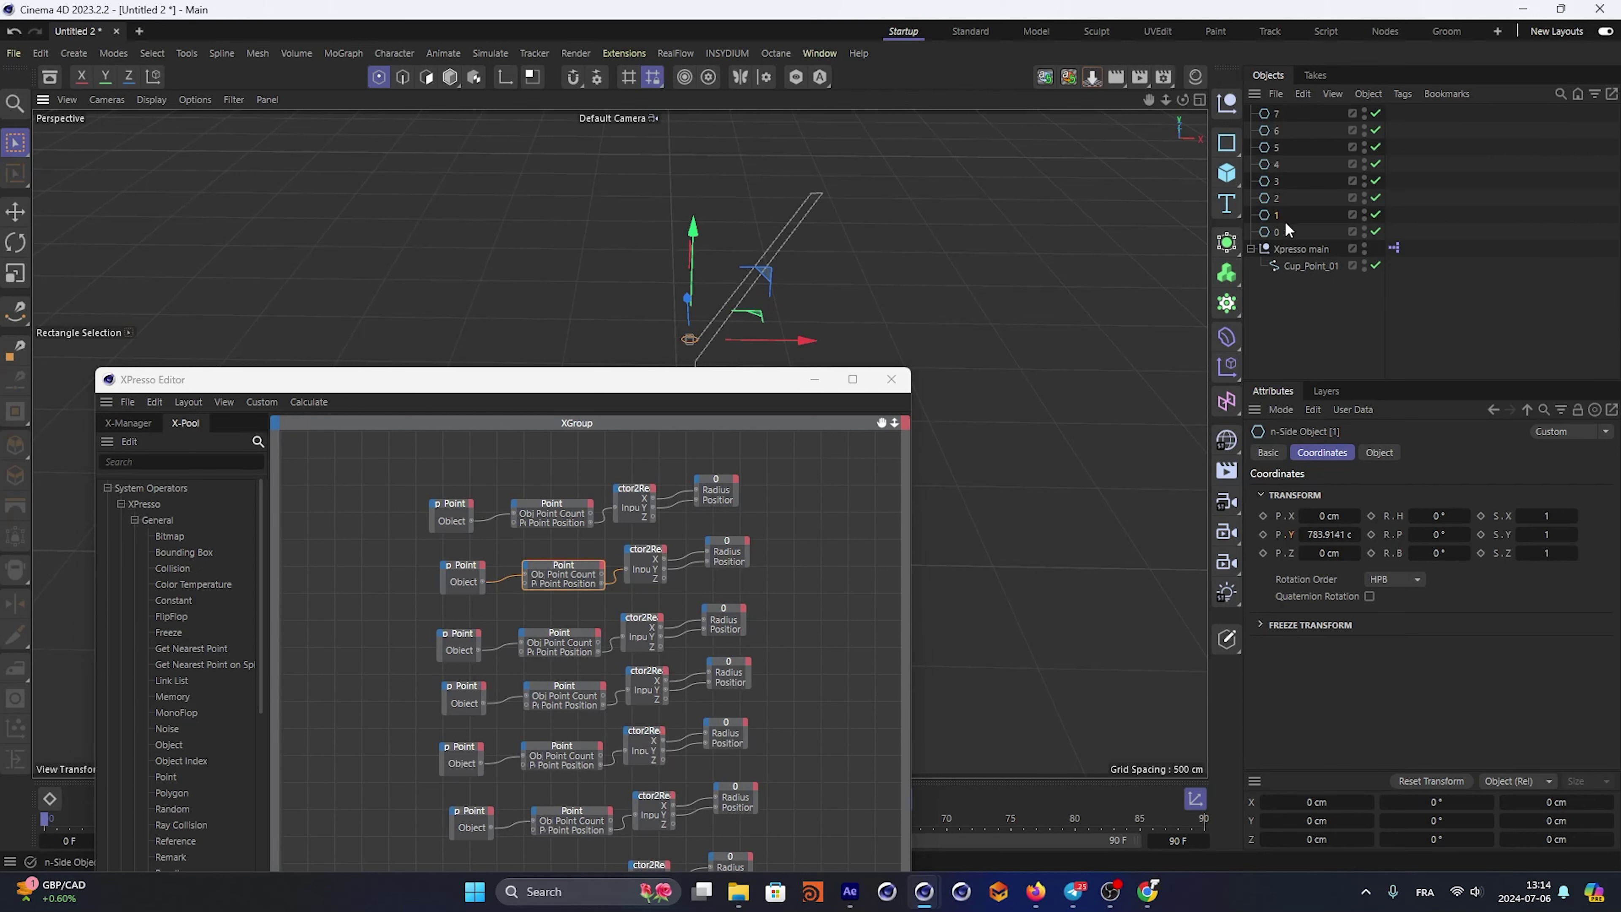
click(1312, 265)
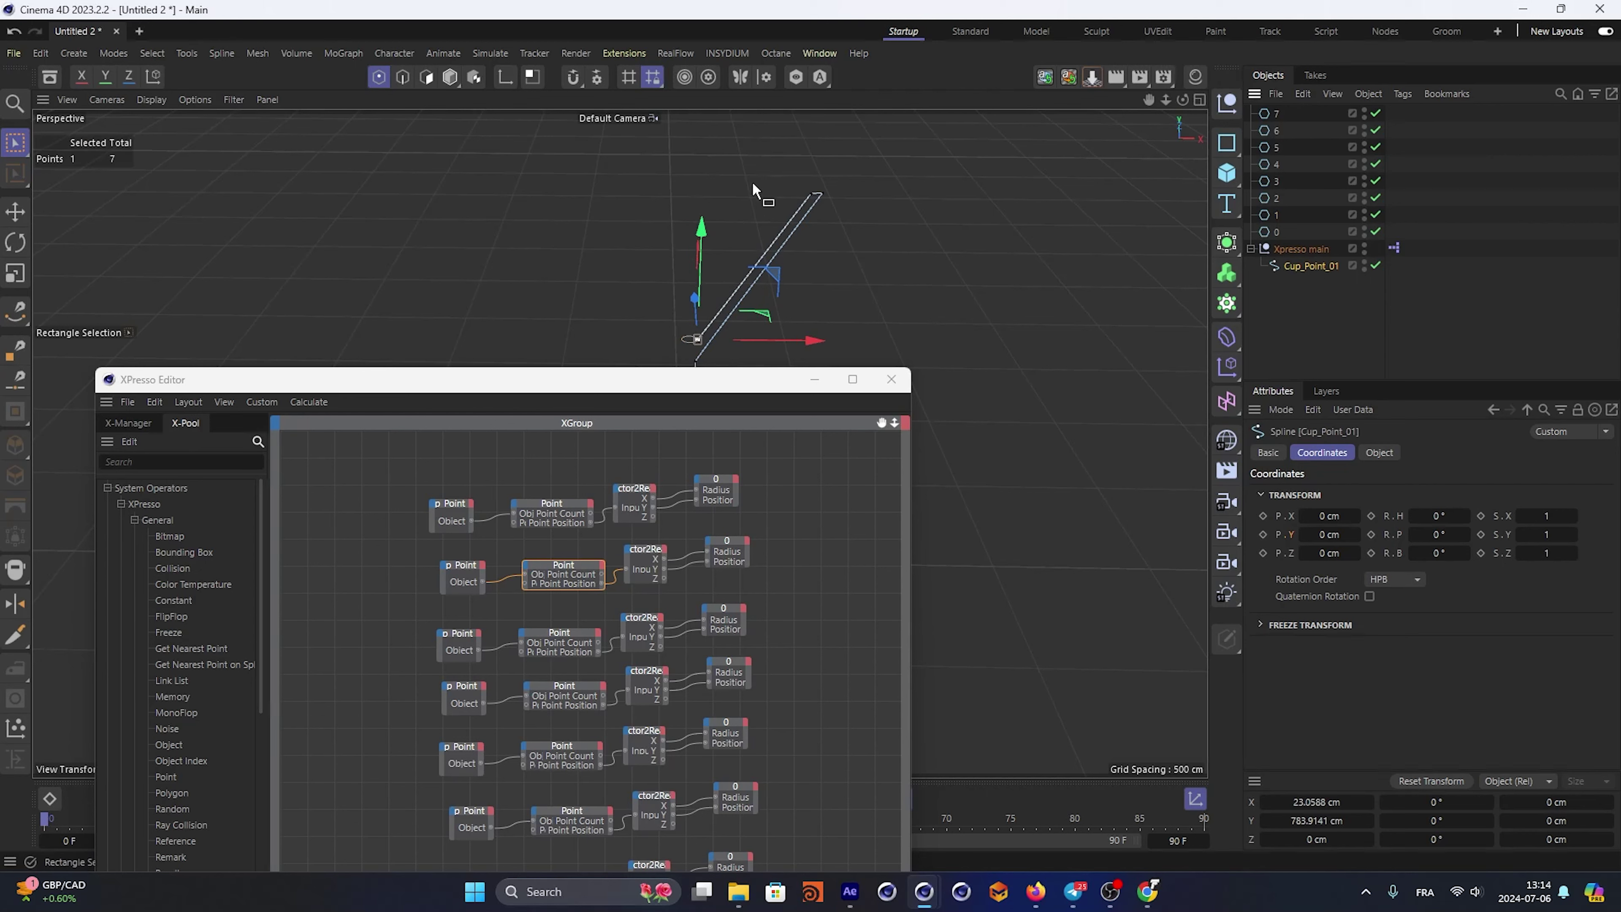
click(811, 190)
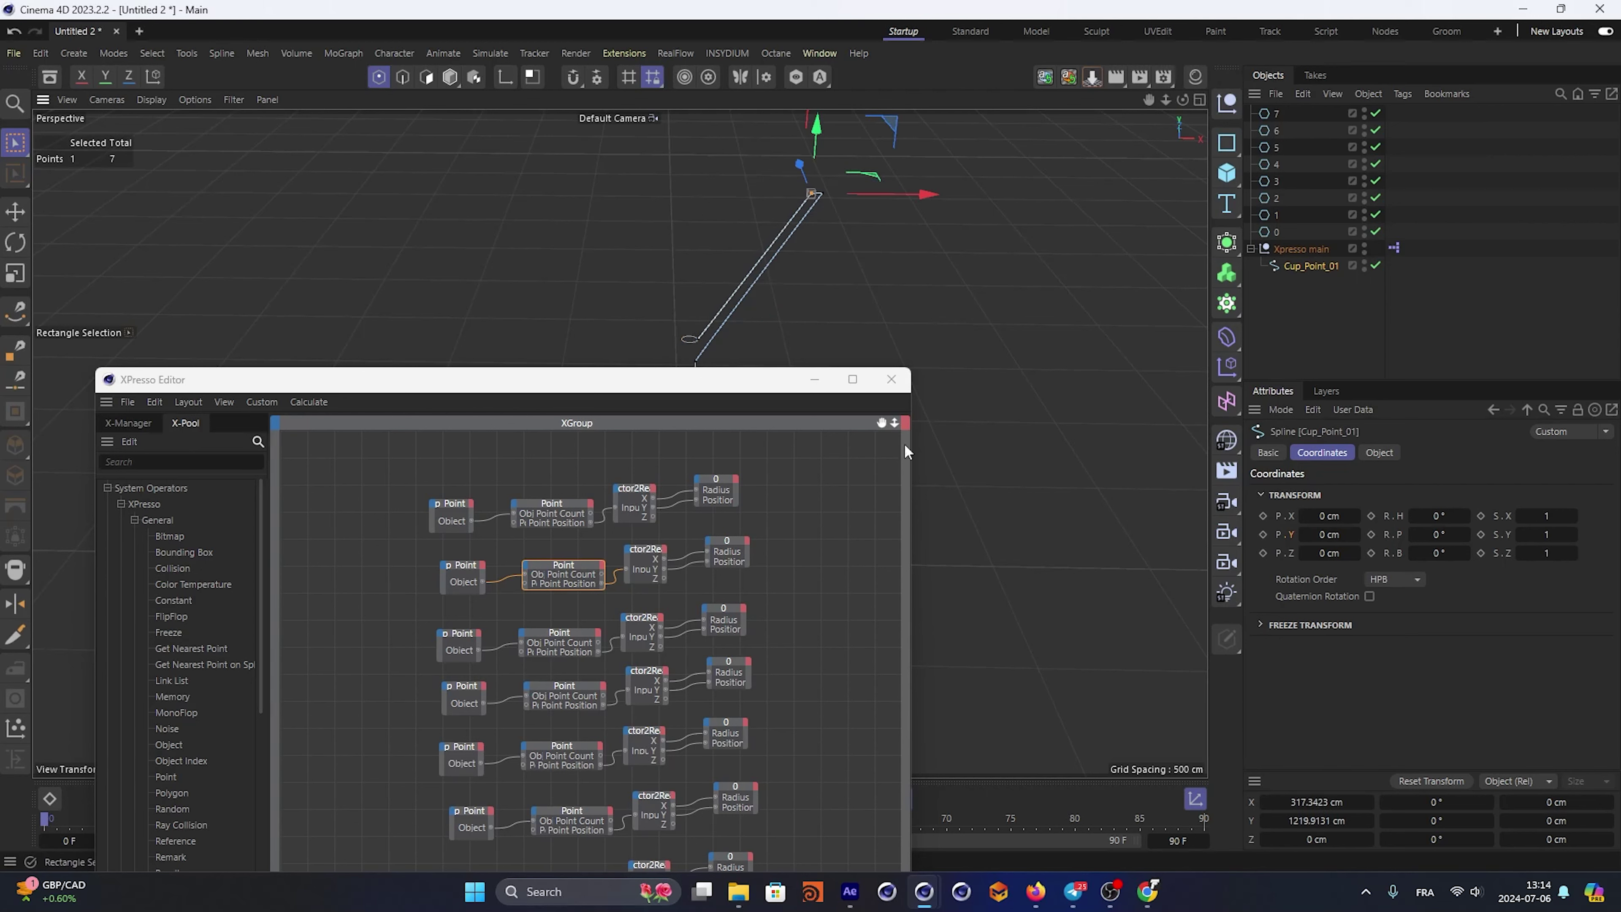
click(595, 563)
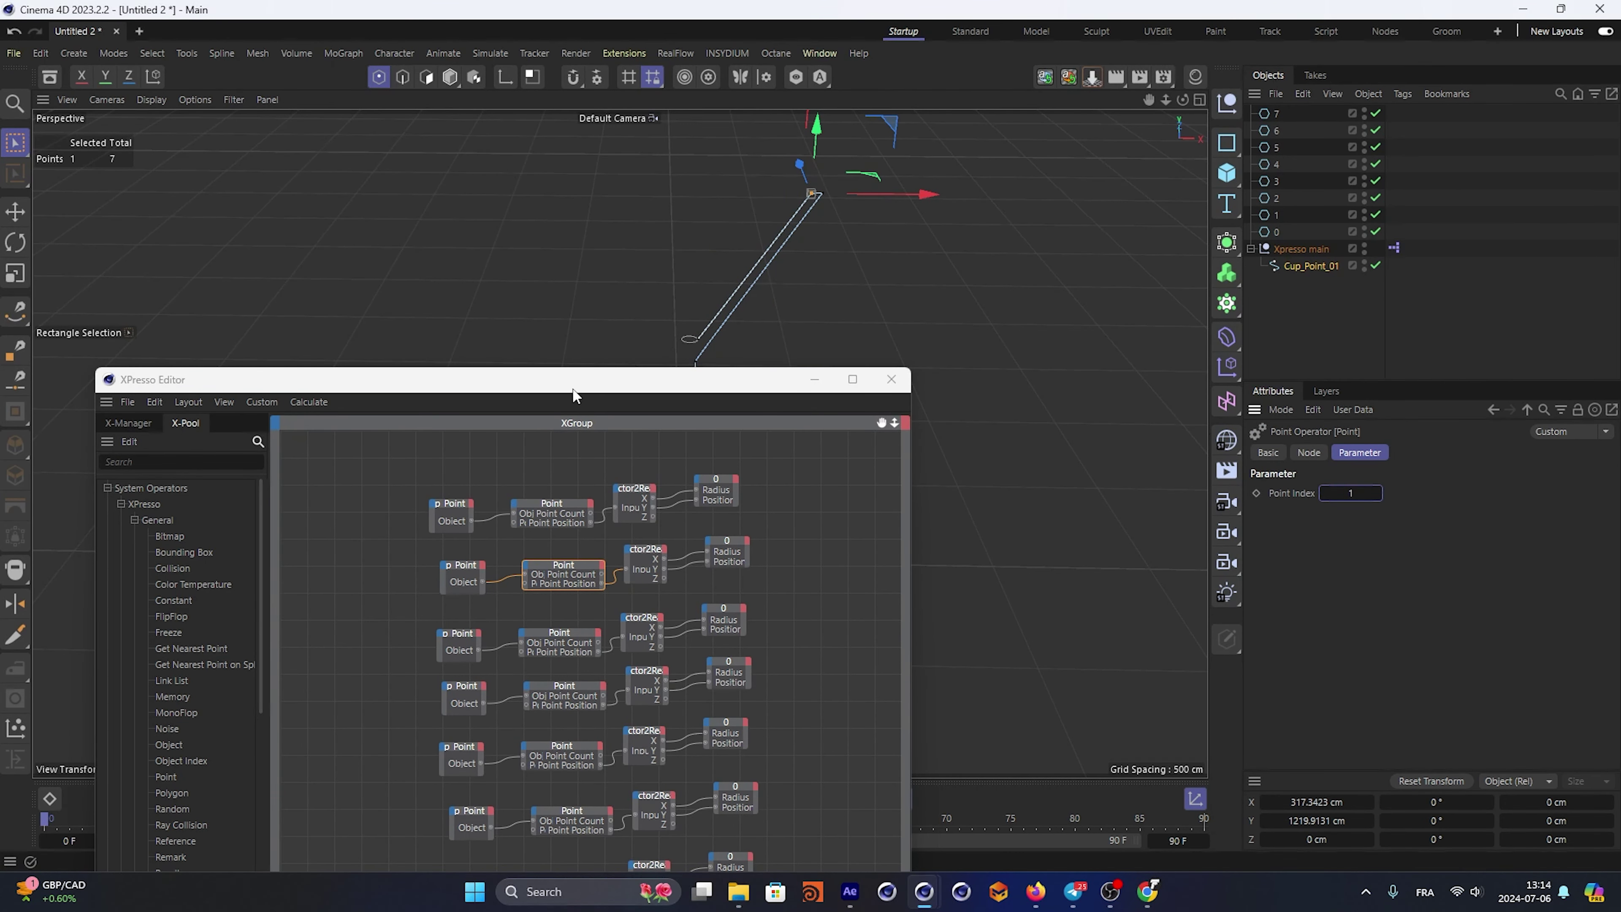
drag(572, 396, 564, 353)
click(551, 594)
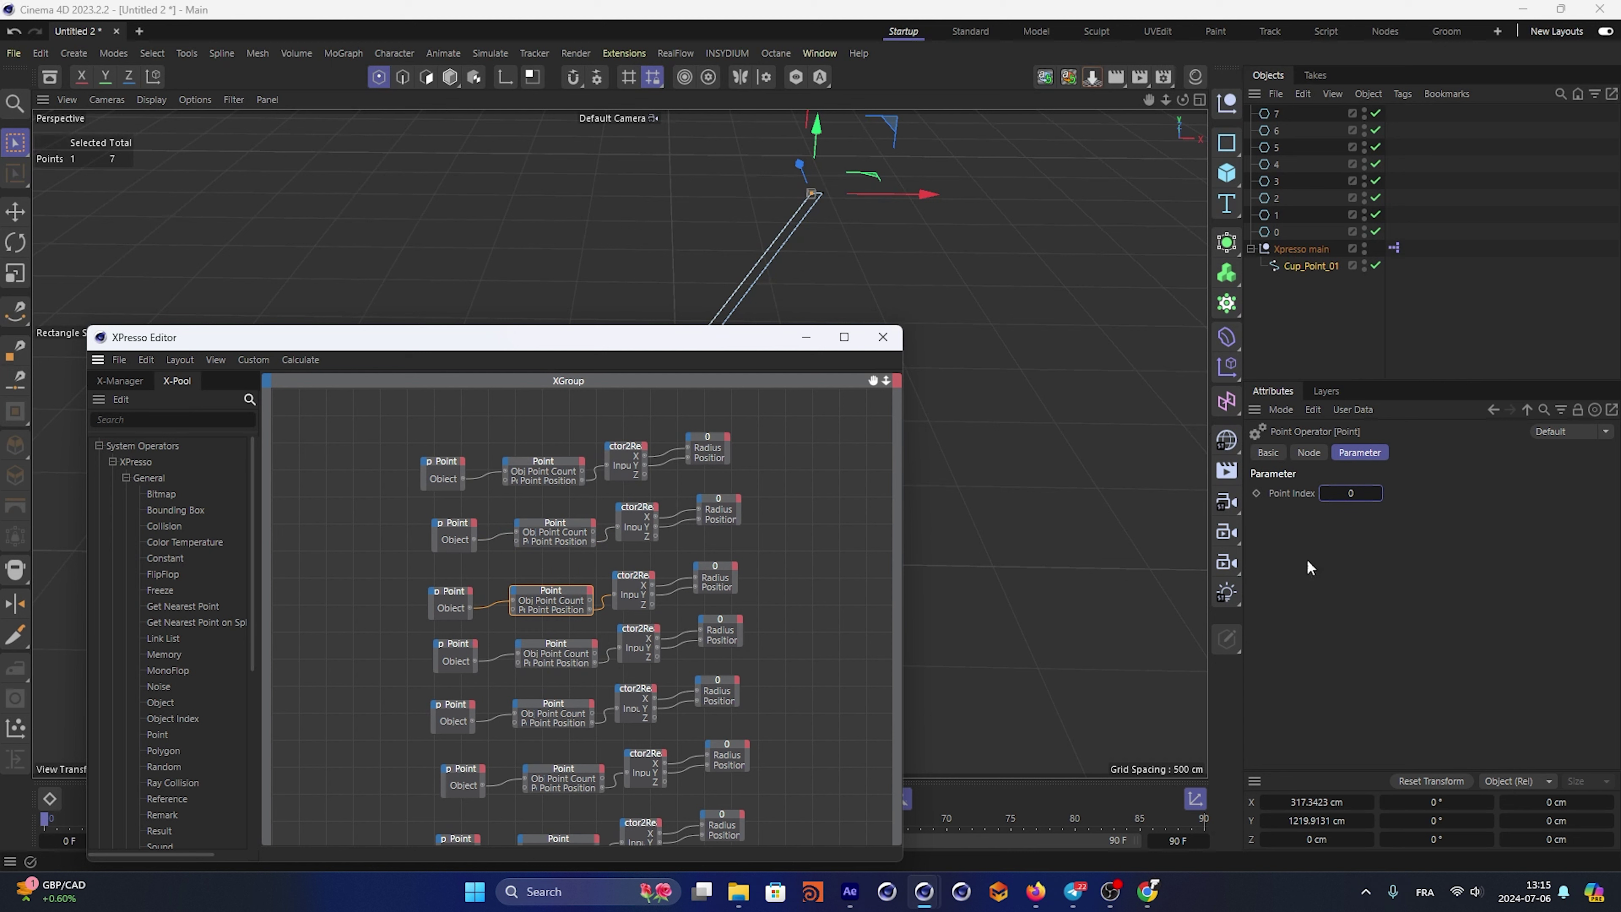
click(1354, 493)
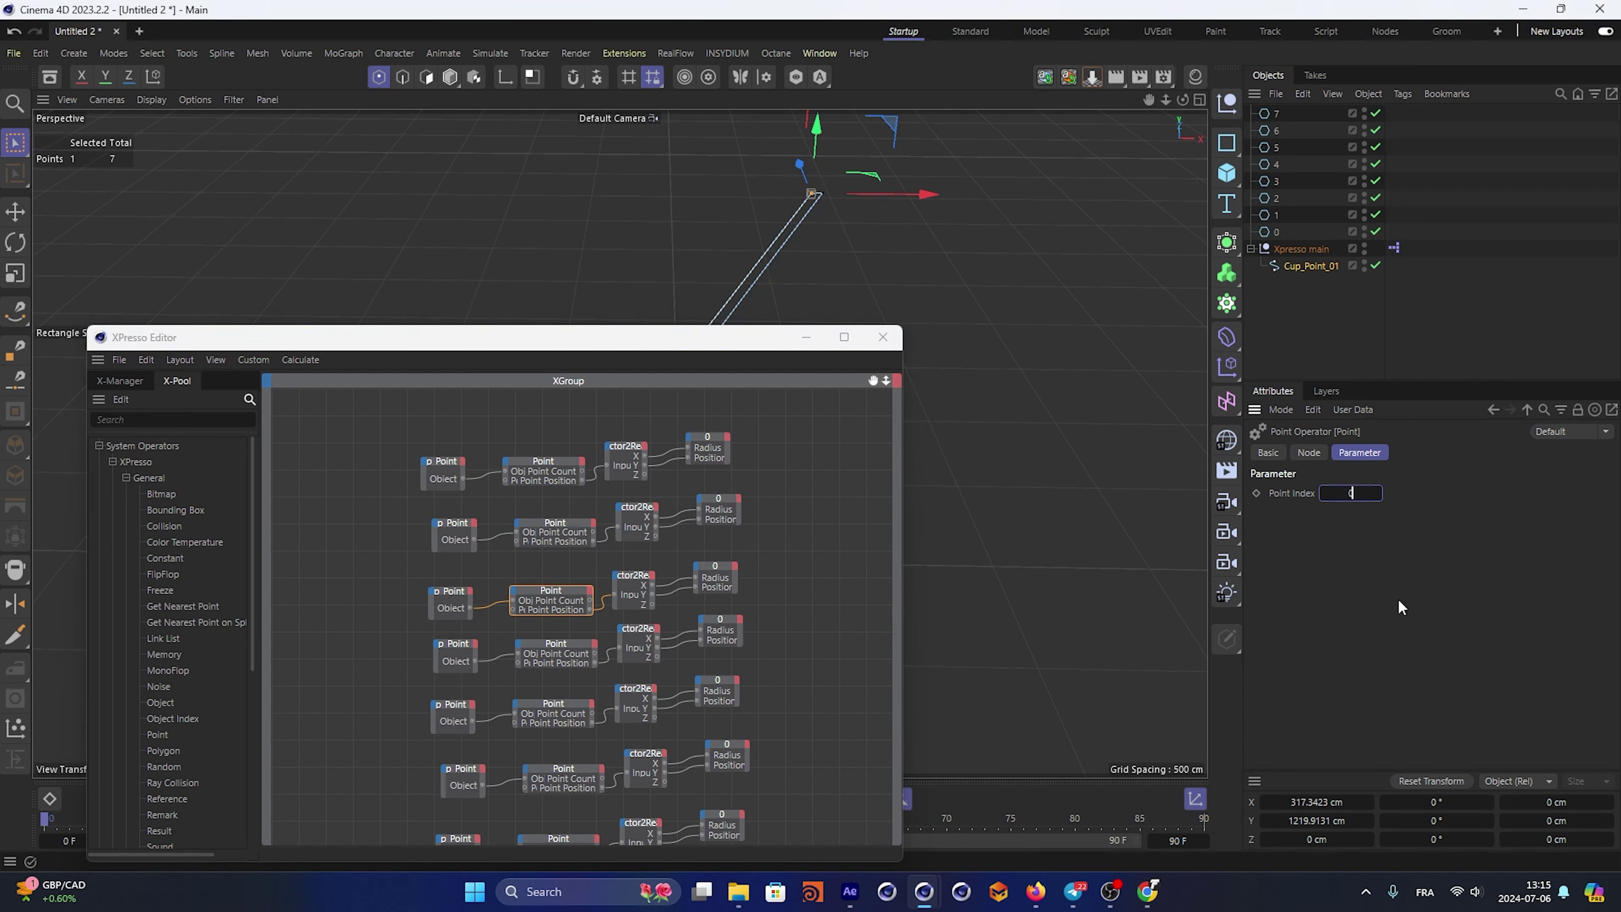
text(2)
Set point indices on the fourth through bottom rows' Point nodes
click(583, 655)
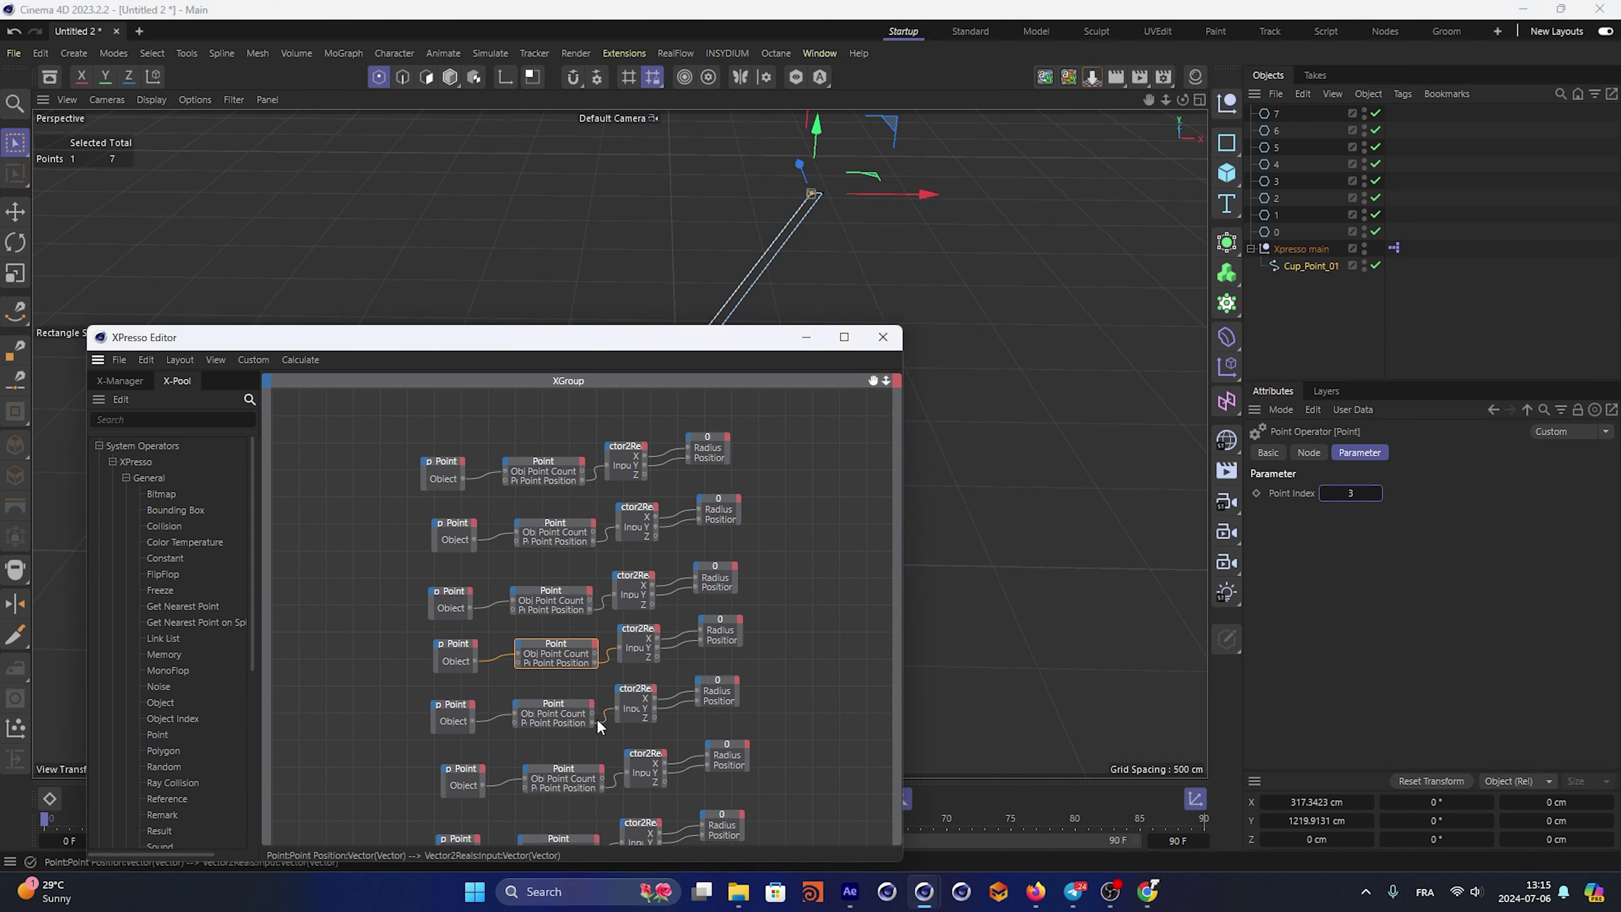
click(563, 706)
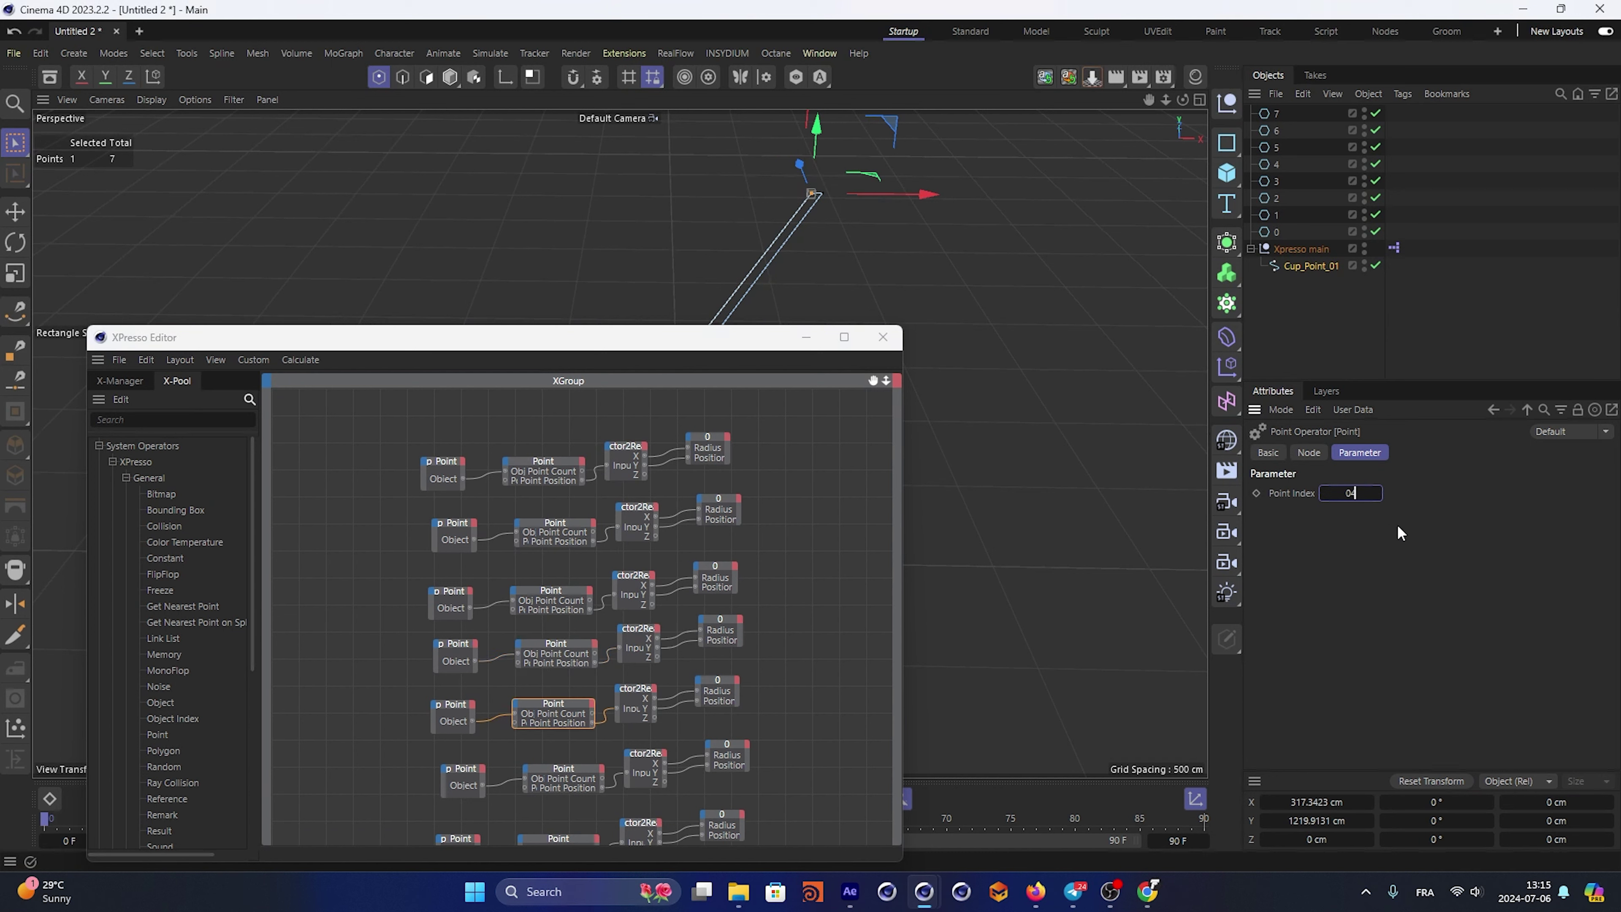
drag(601, 338, 580, 239)
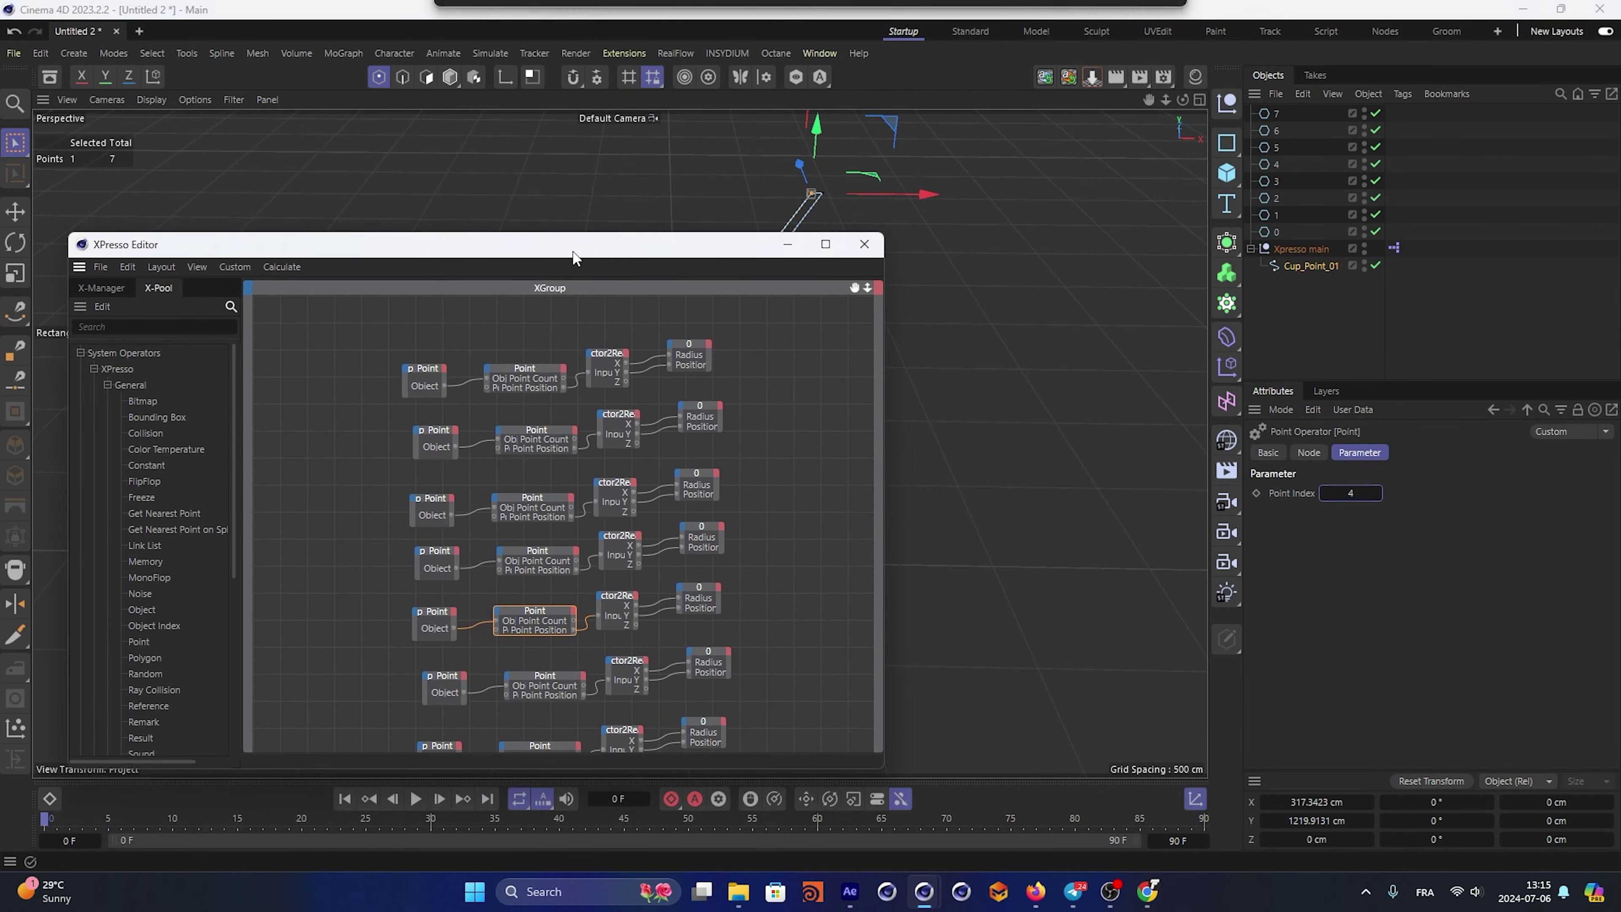
click(532, 680)
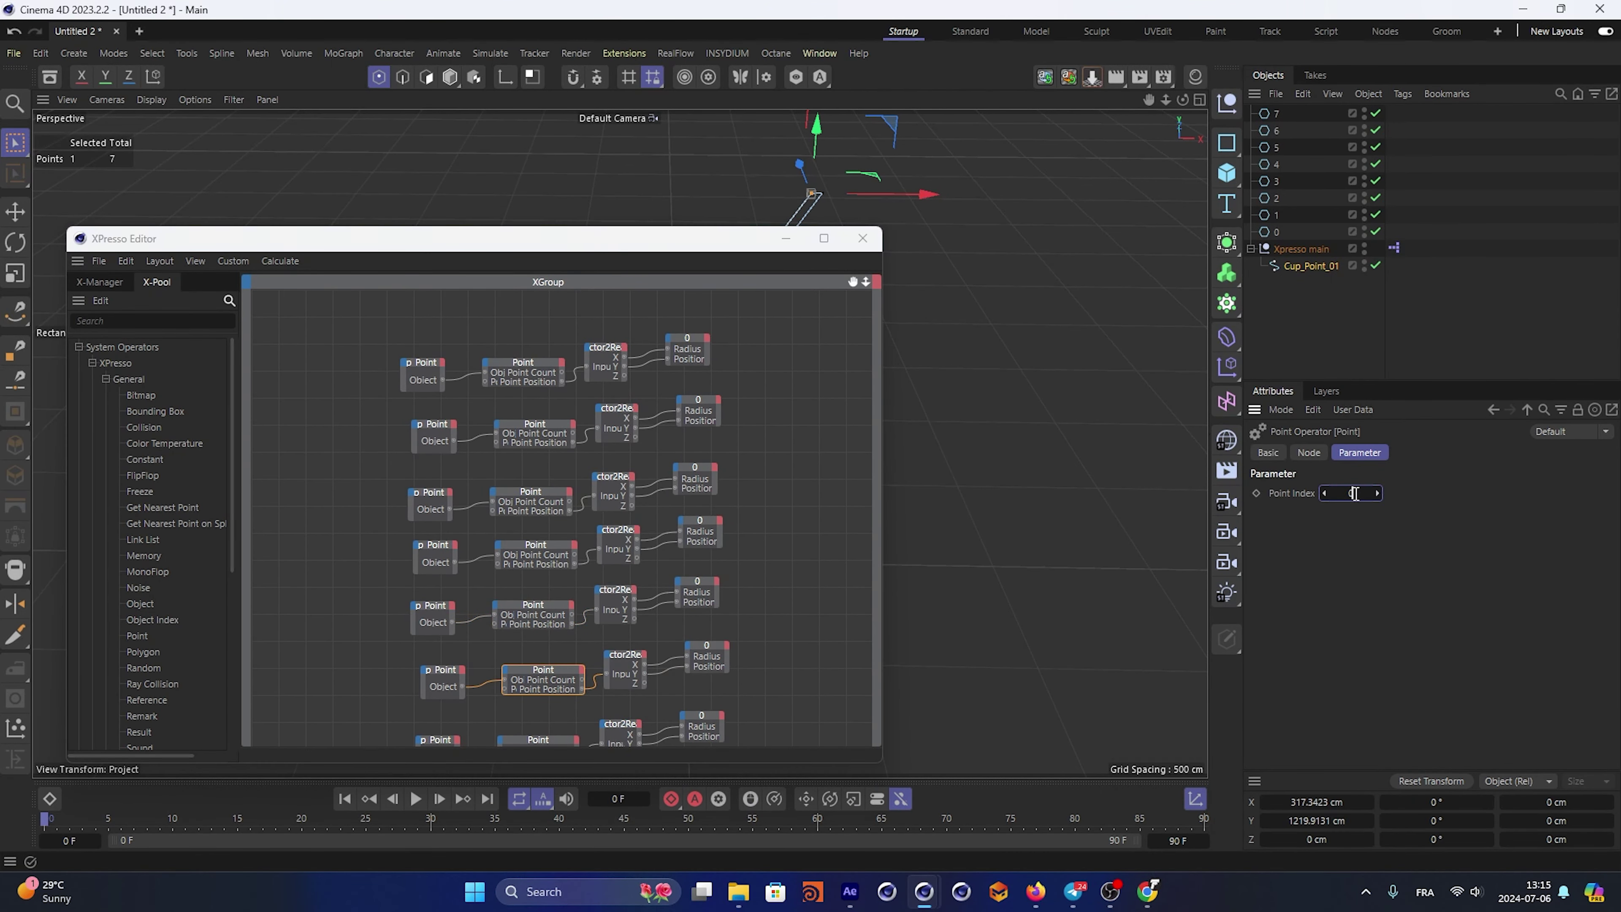
drag(523, 255, 523, 204)
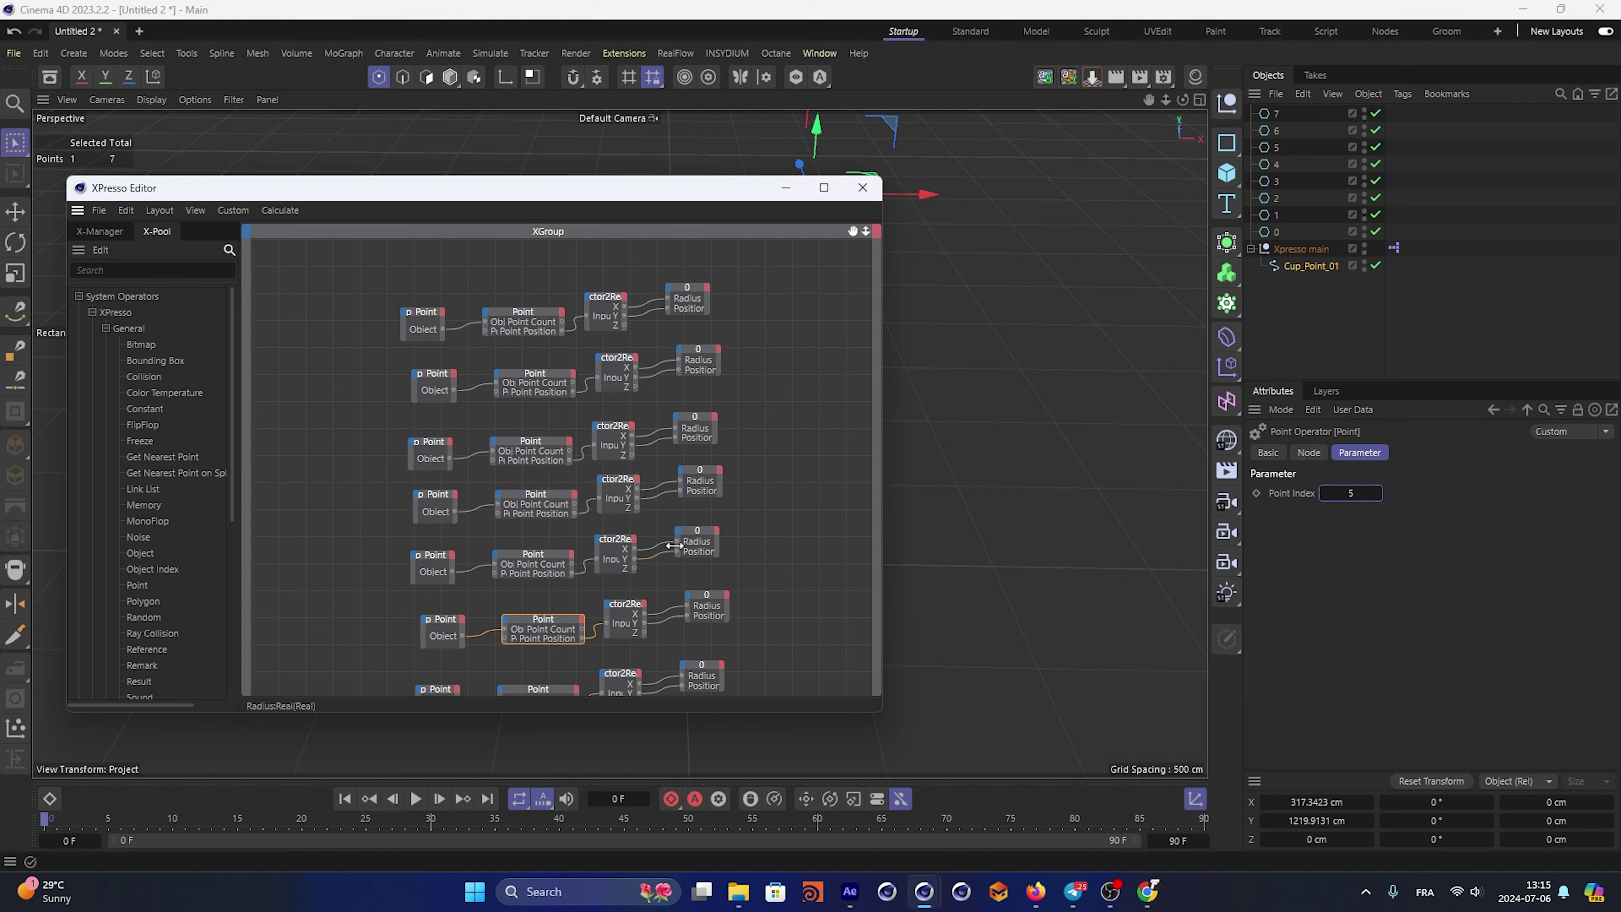
scroll(671, 546, down, 2)
scroll(553, 559, down, 1)
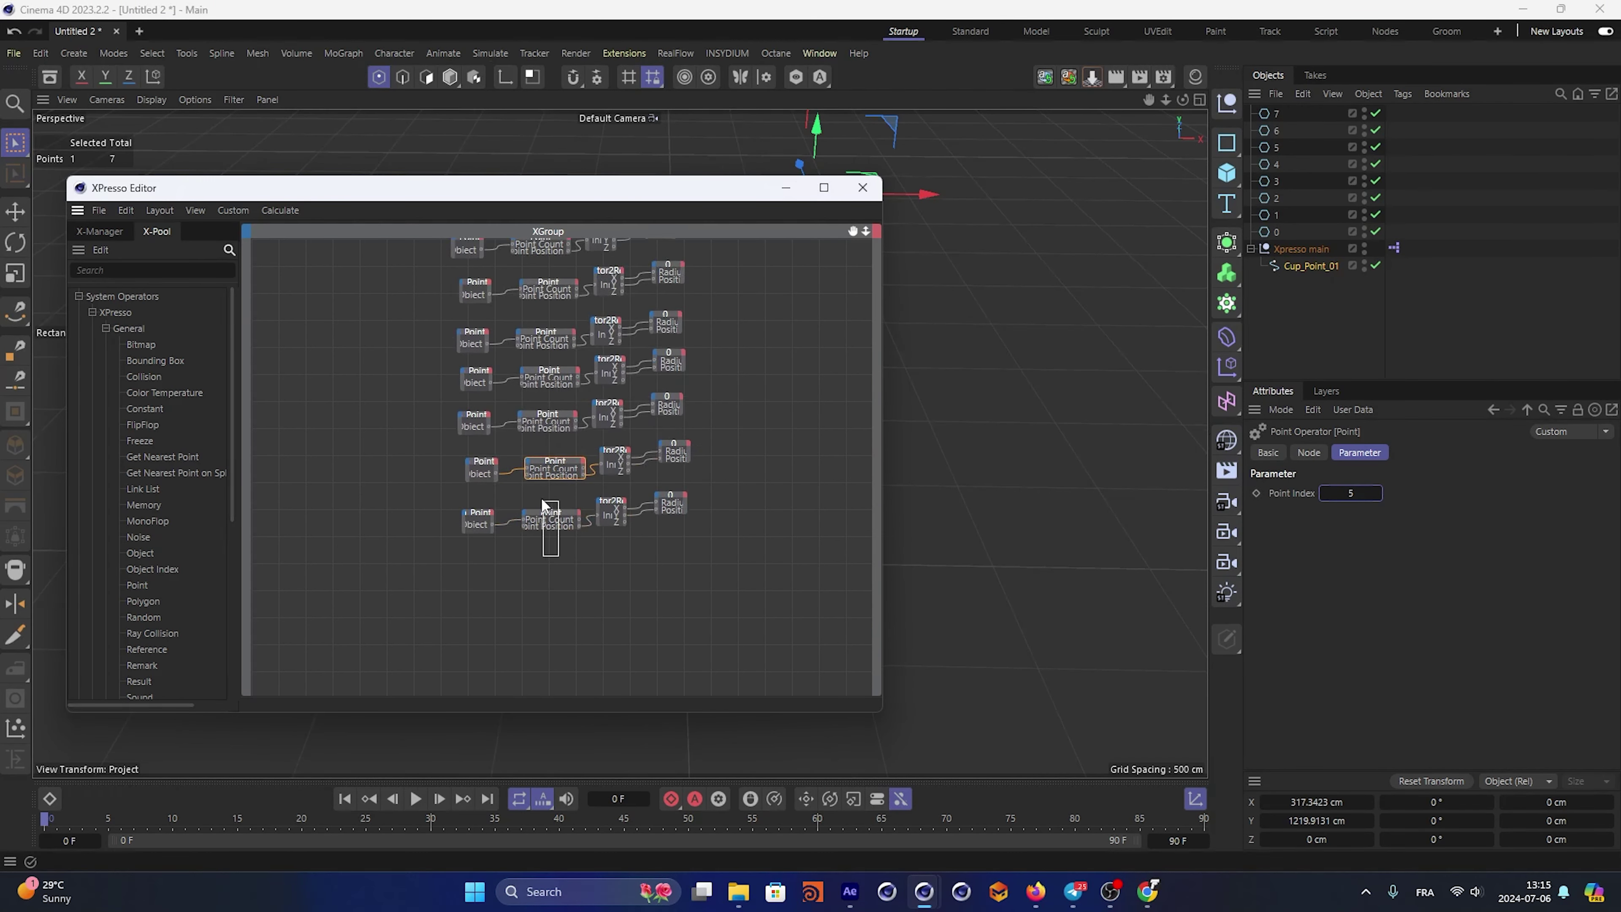
drag(559, 555, 543, 502)
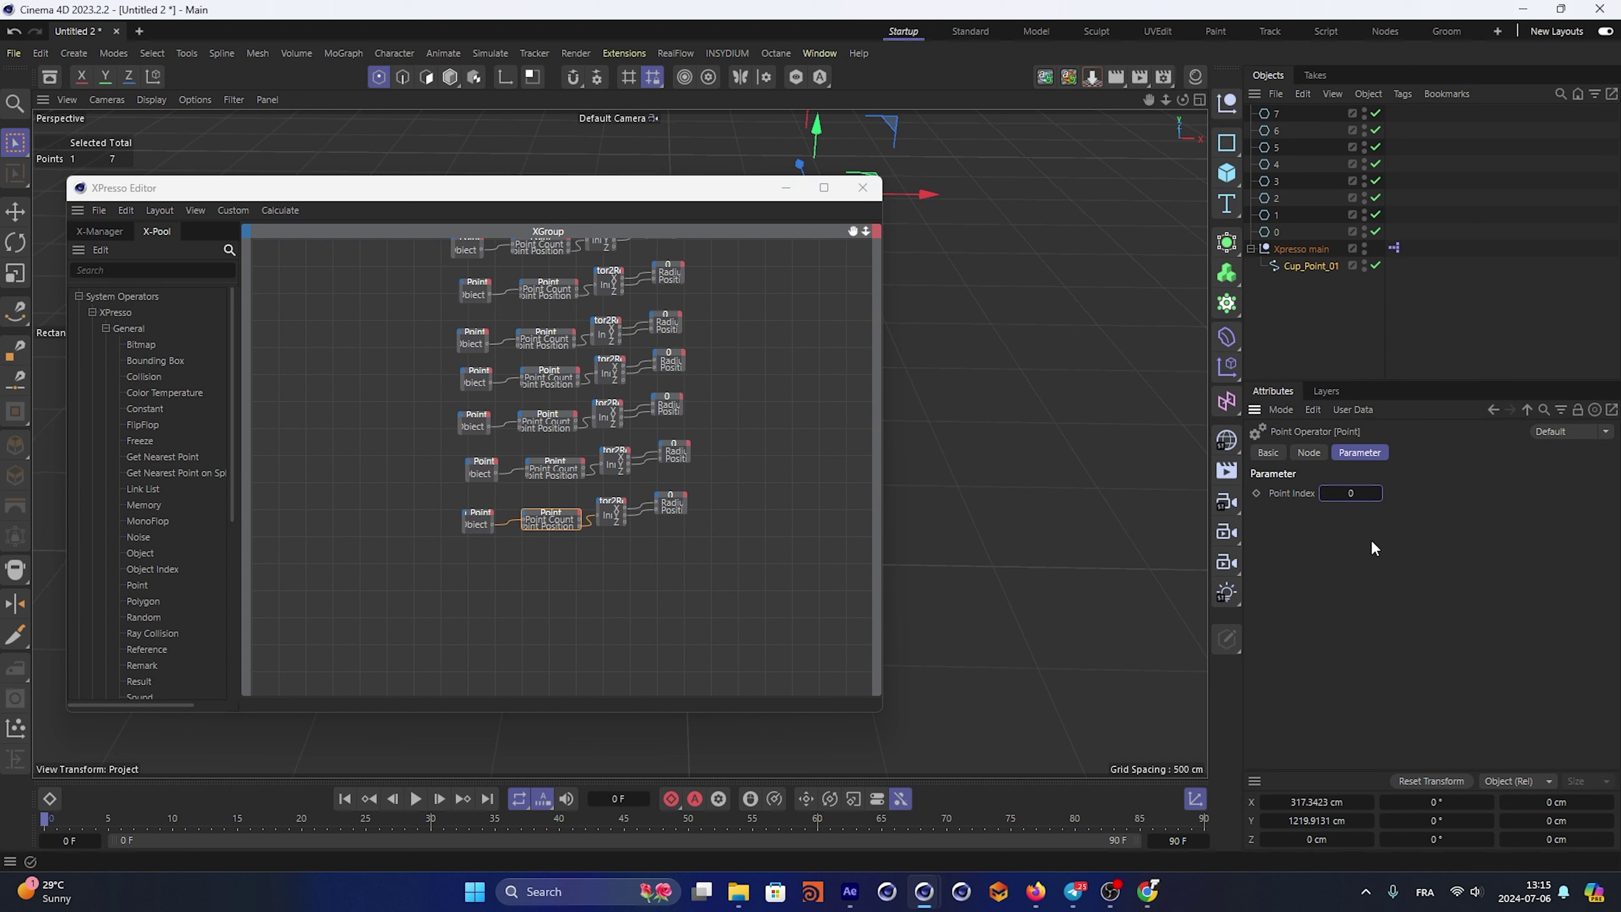
key(ctrl+a)
Copy-paste the bottom node row and set the new Point node's index to 7
drag(721, 496, 447, 539)
key(ctrl+c)
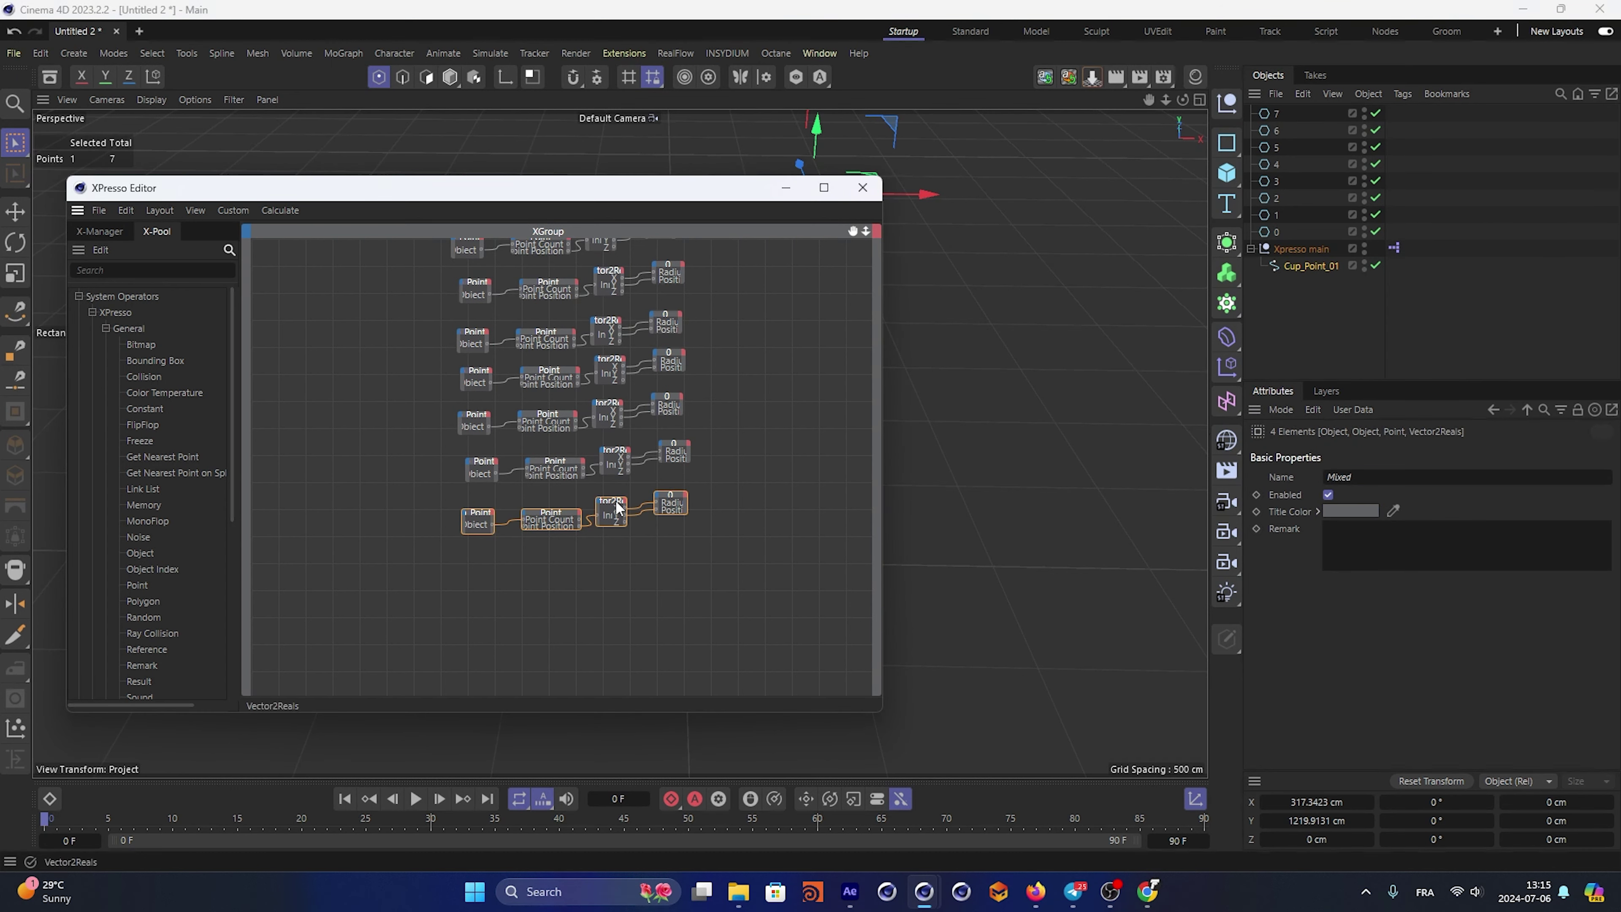
key(ctrl+v)
click(551, 573)
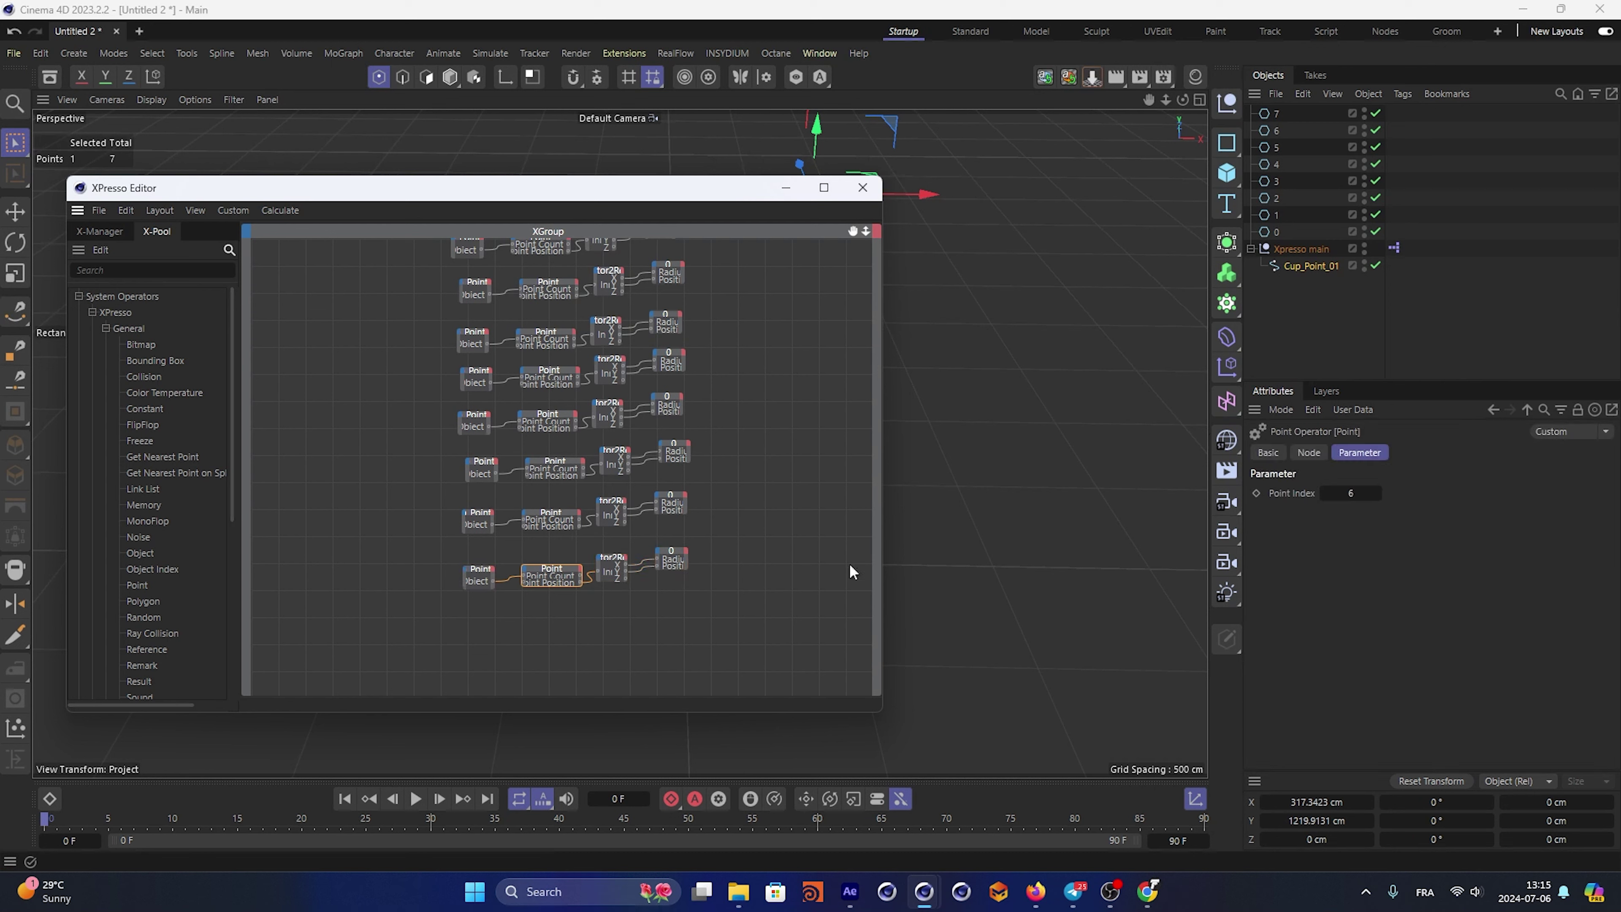
double_click(1358, 496)
text(7)
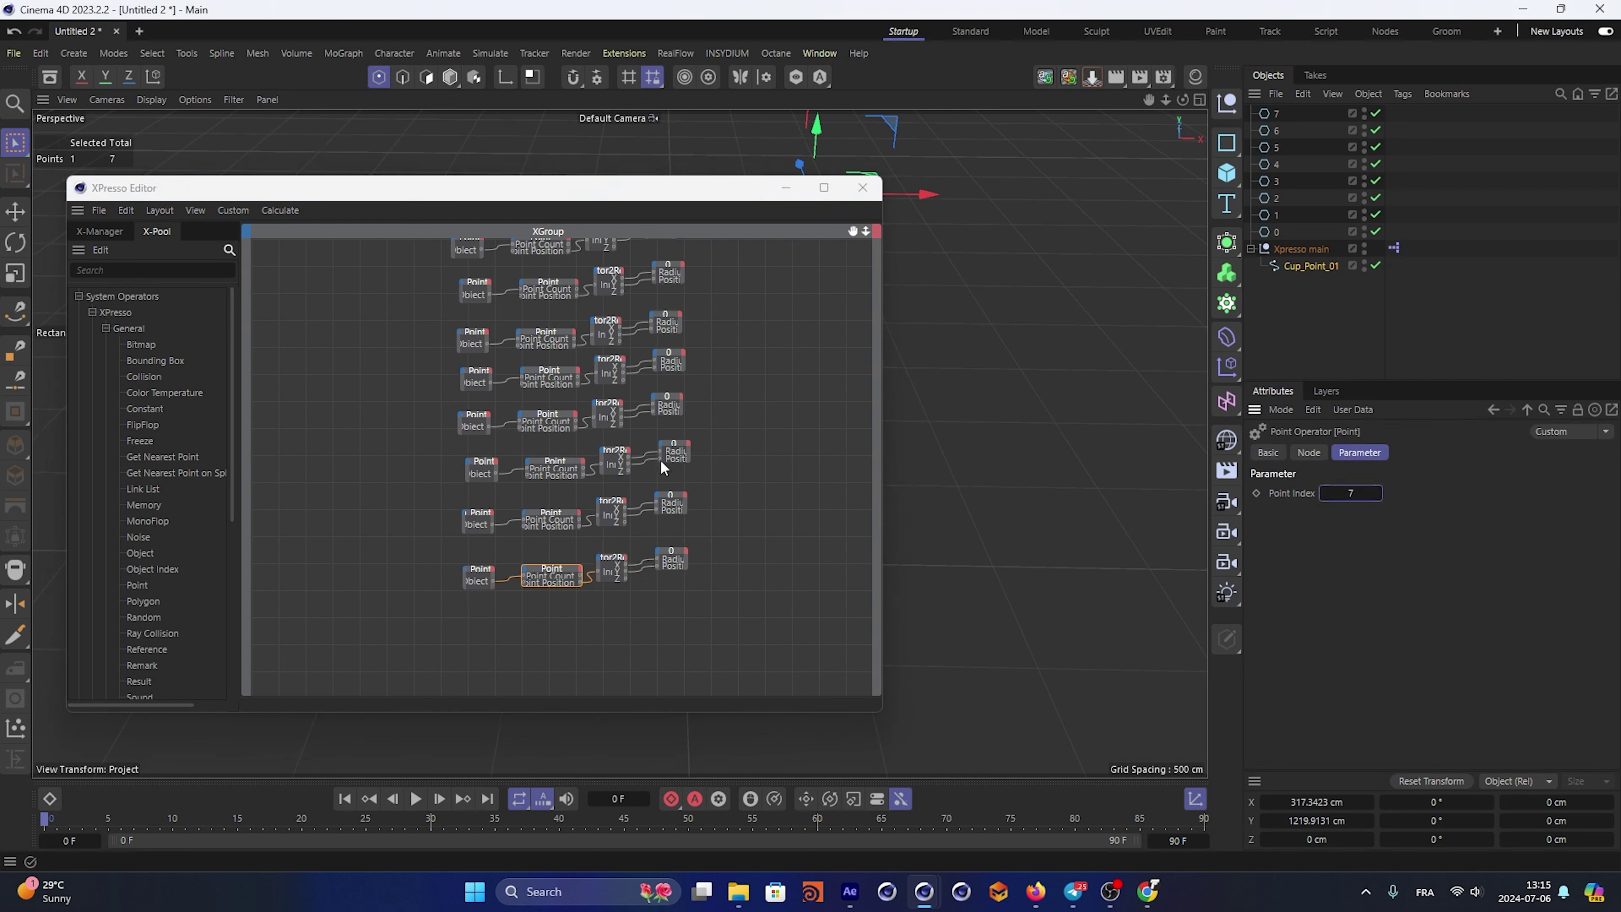
scroll(659, 459, up, 3)
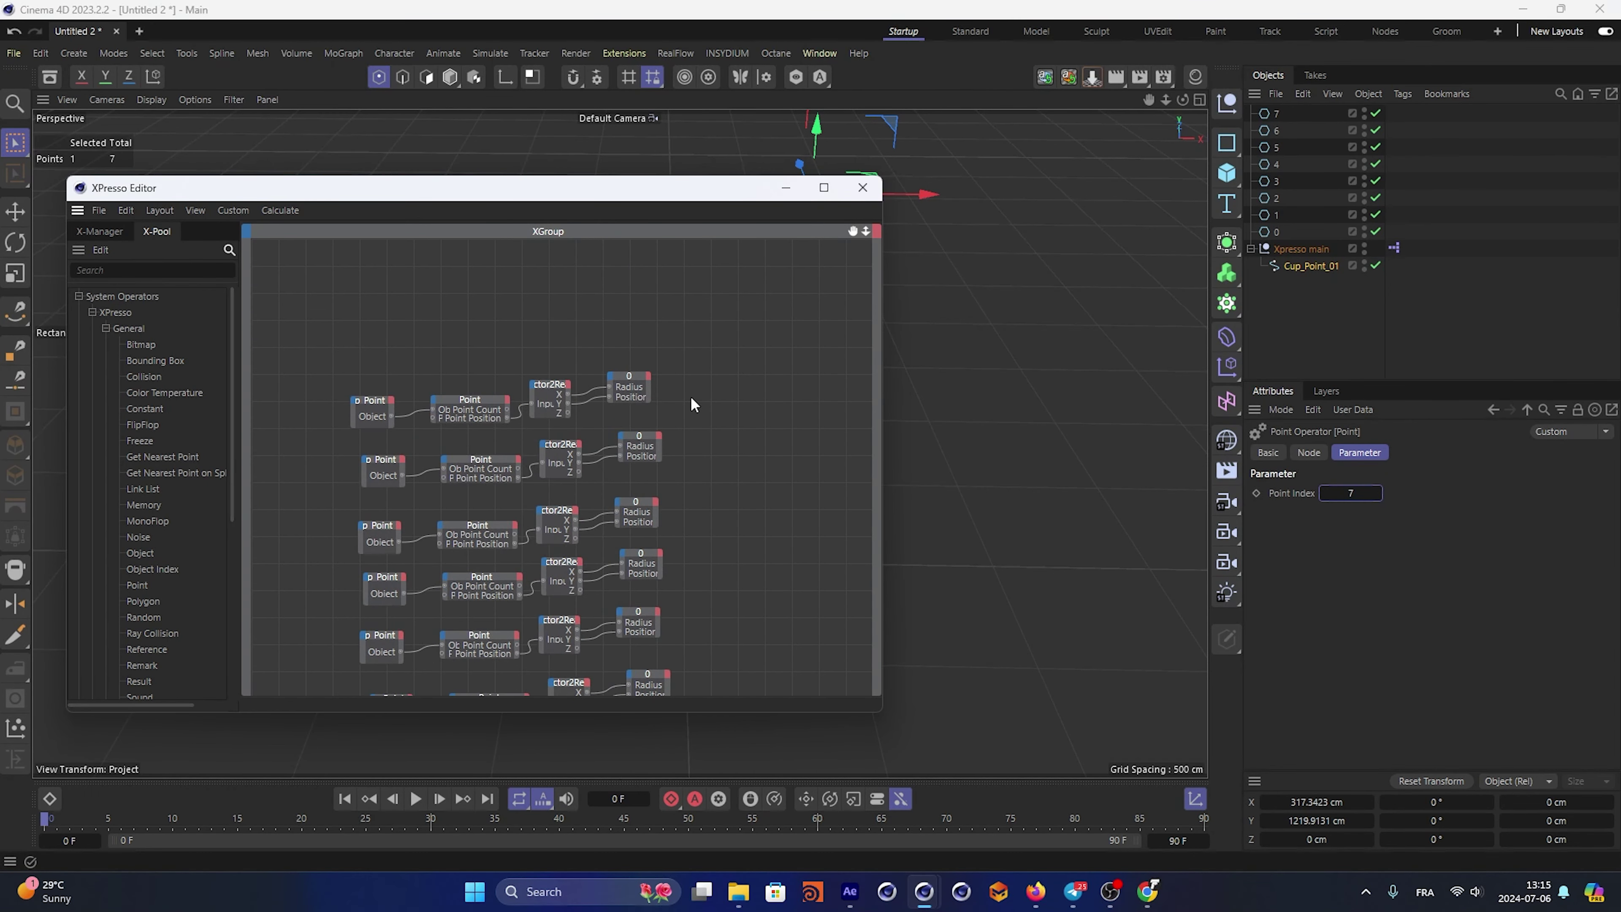
Link circles 1, 2 and 3 to the second through fourth rows' object nodes
click(654, 447)
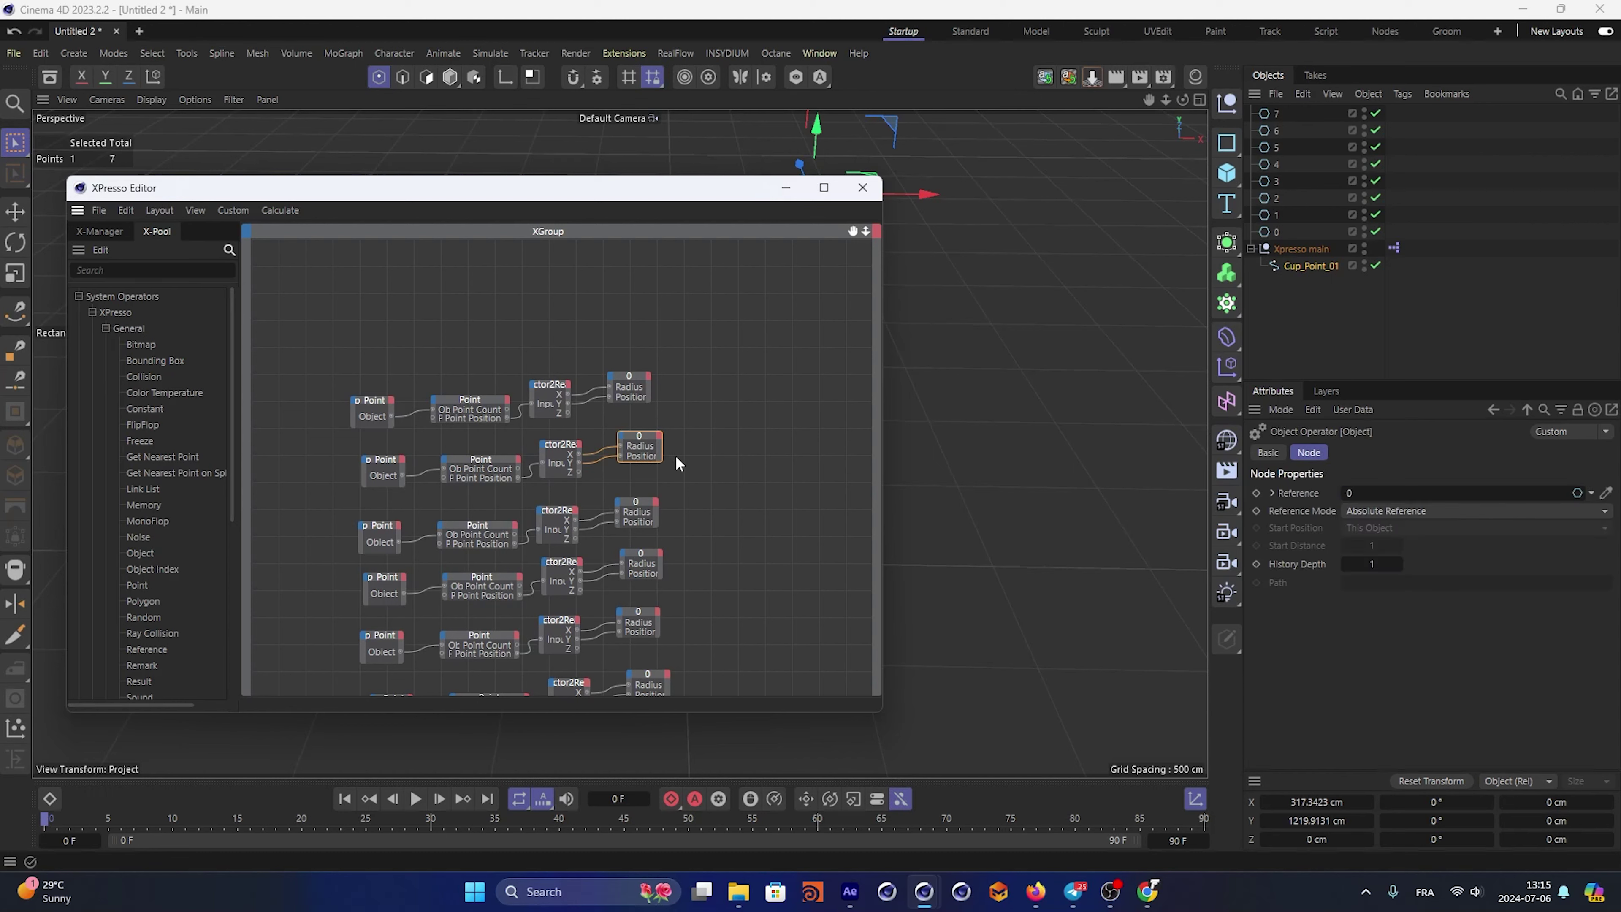
drag(1276, 215, 1371, 369)
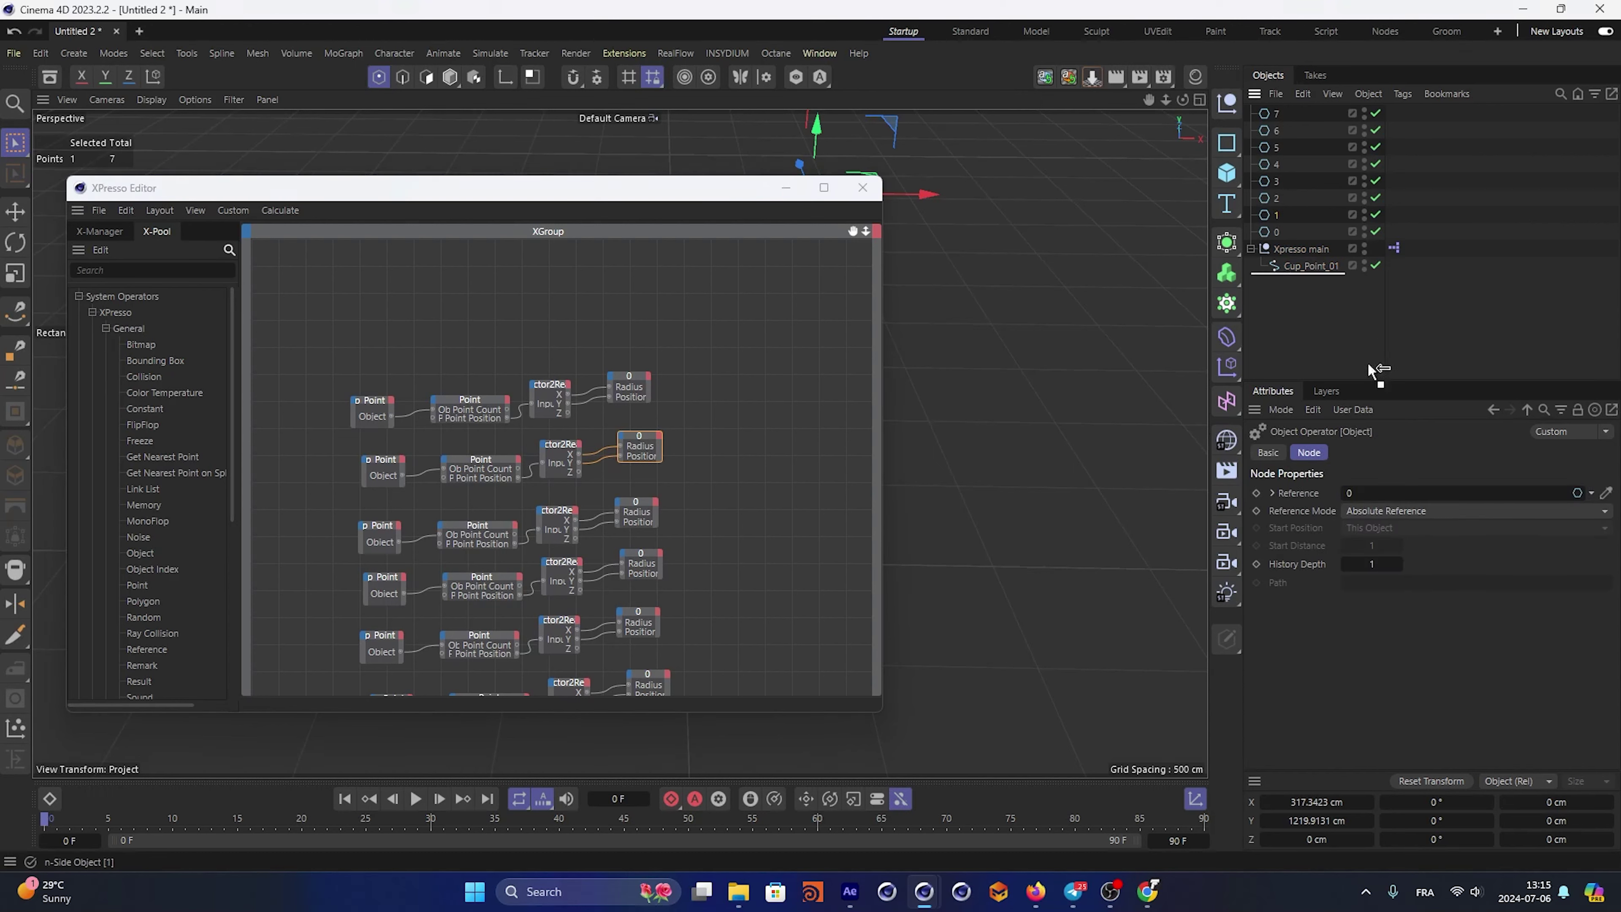
click(636, 511)
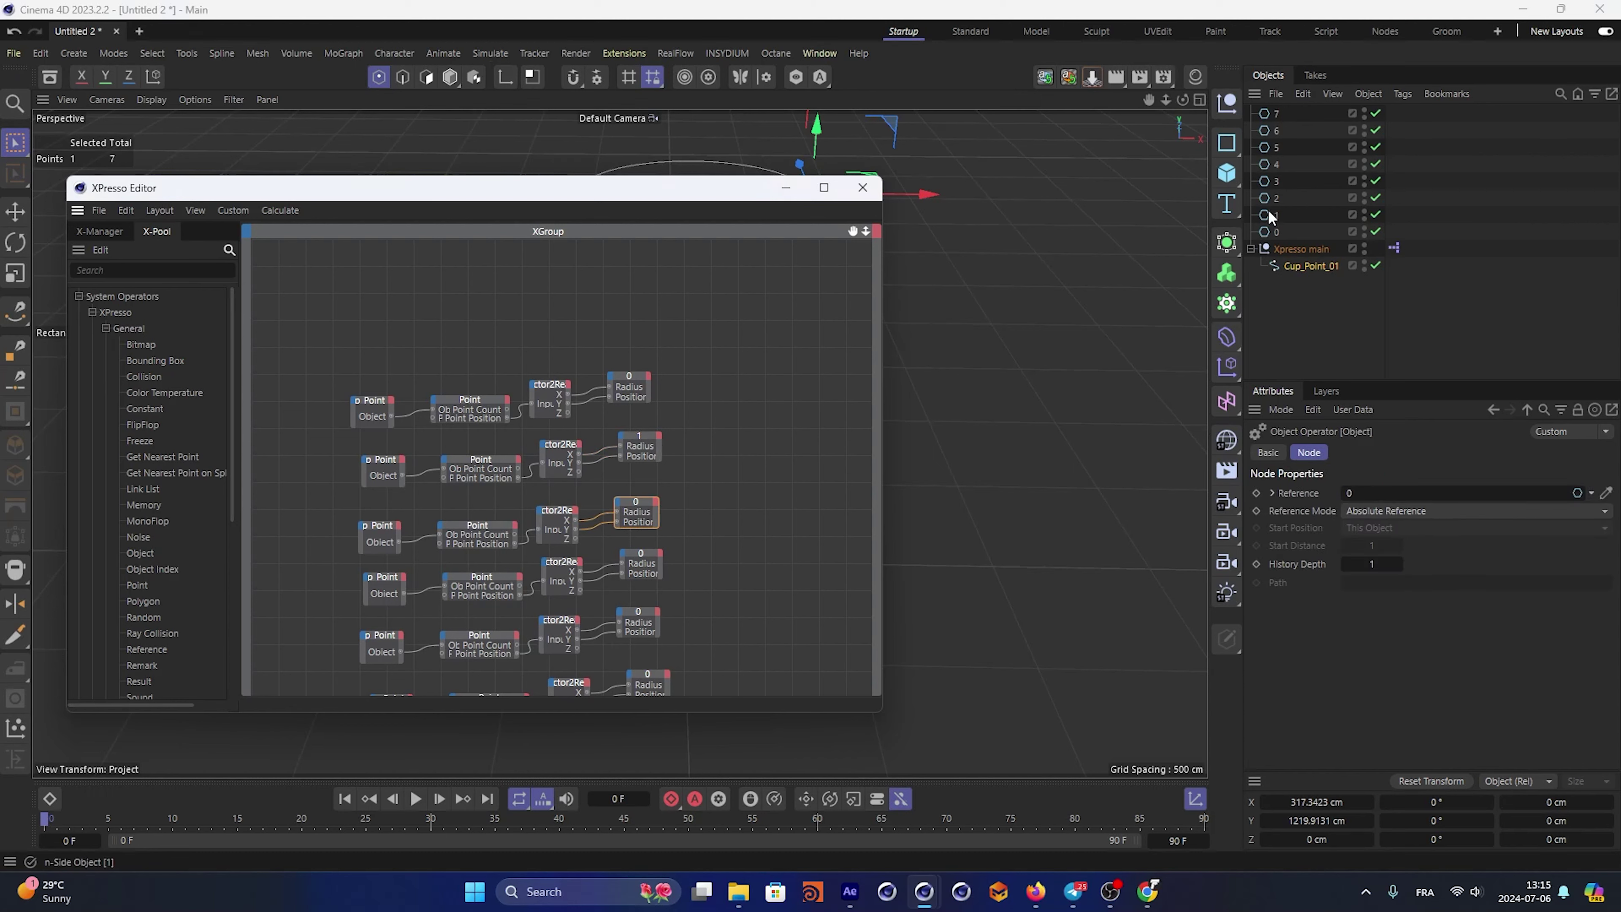
drag(1276, 198, 1295, 246)
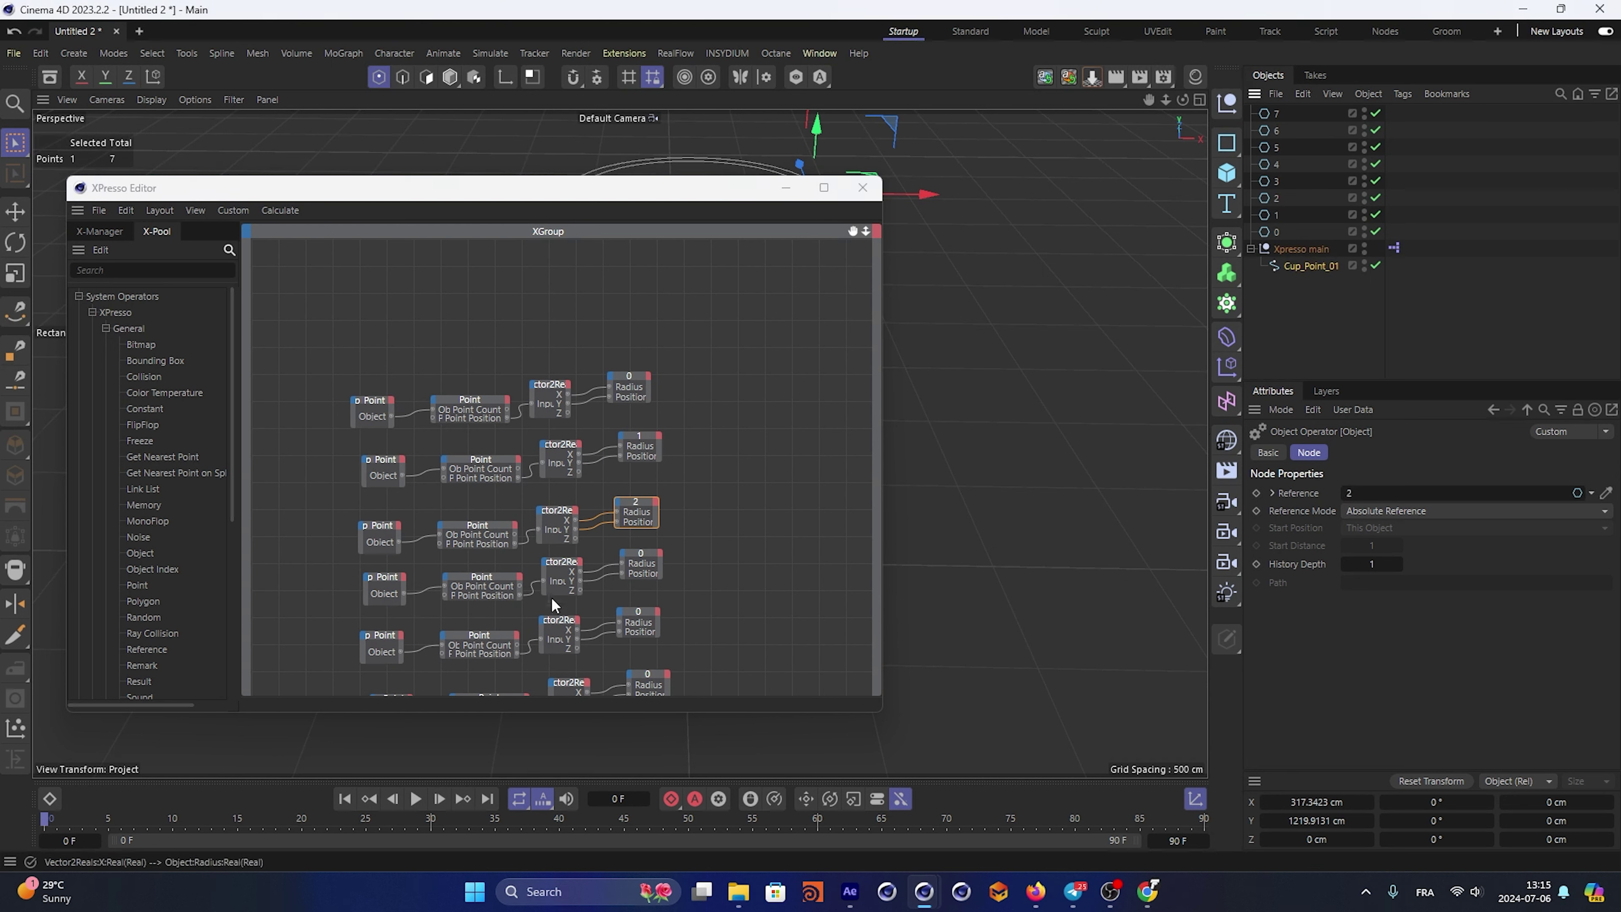
click(641, 563)
drag(1277, 181, 1318, 321)
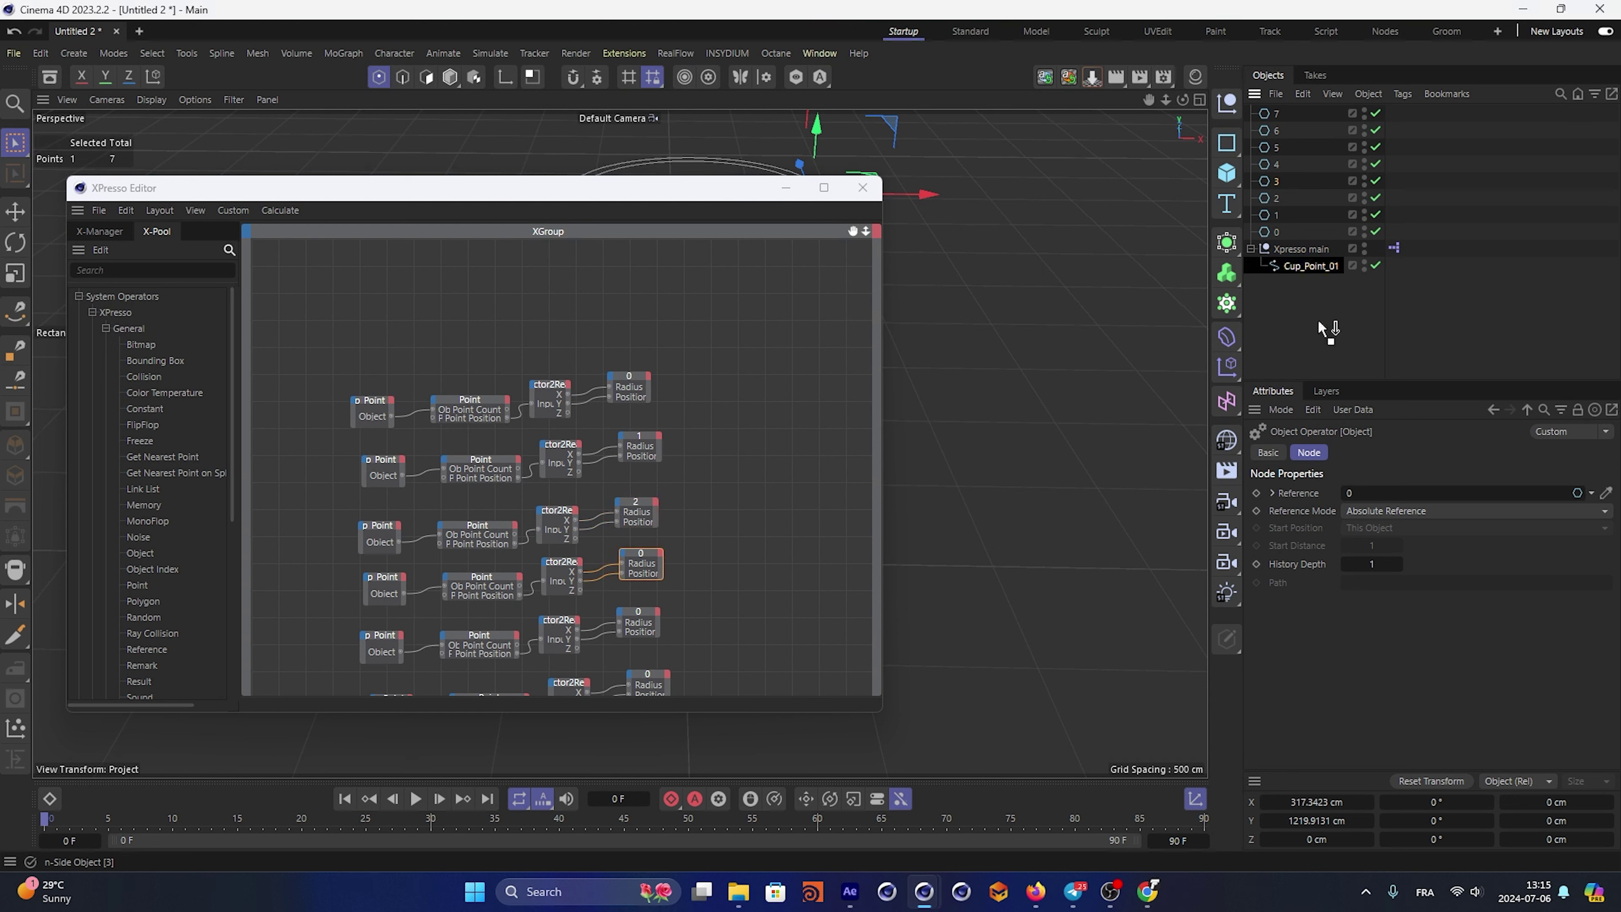
Link circles 4 and 5 to the fifth and sixth rows' object nodes
middle_drag(638, 658, 647, 569)
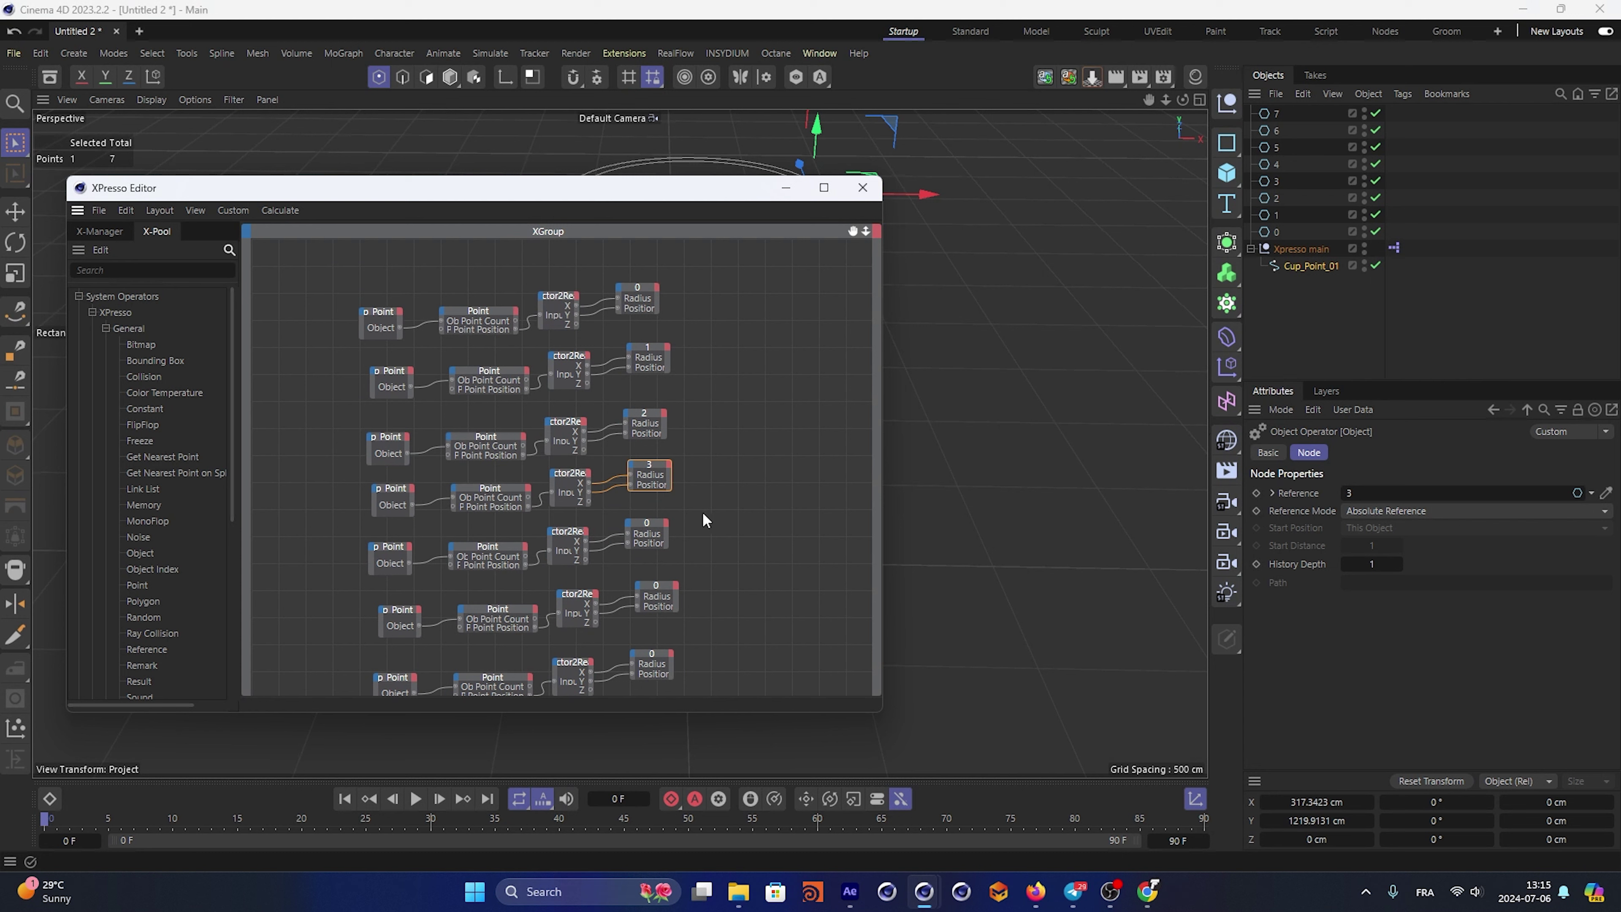
click(646, 536)
drag(1273, 167, 1380, 477)
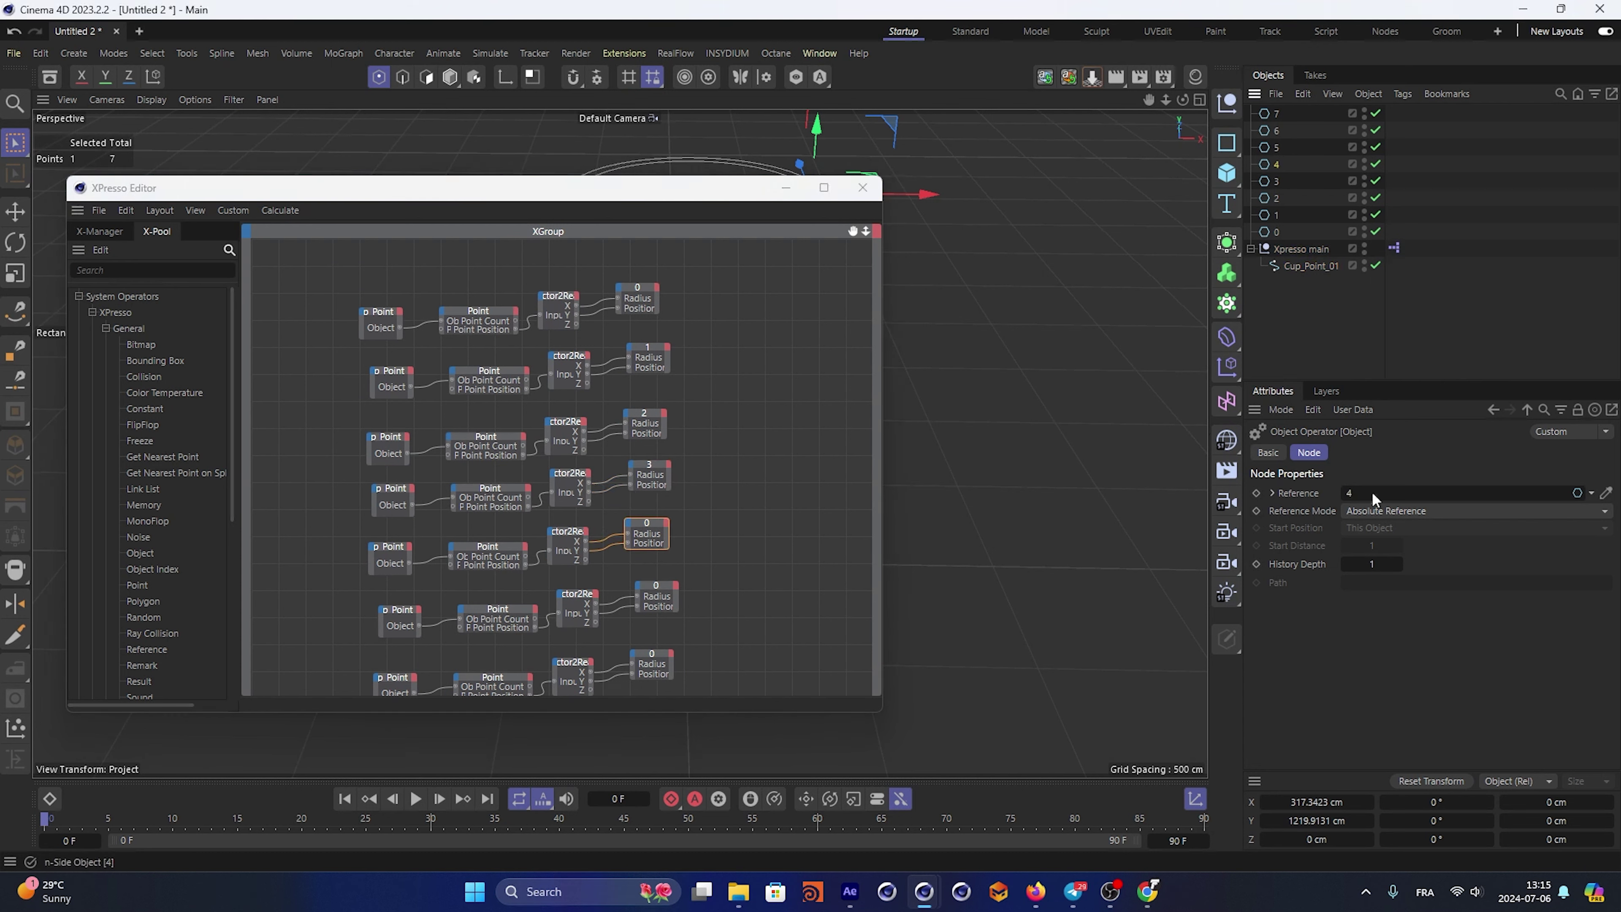
click(657, 595)
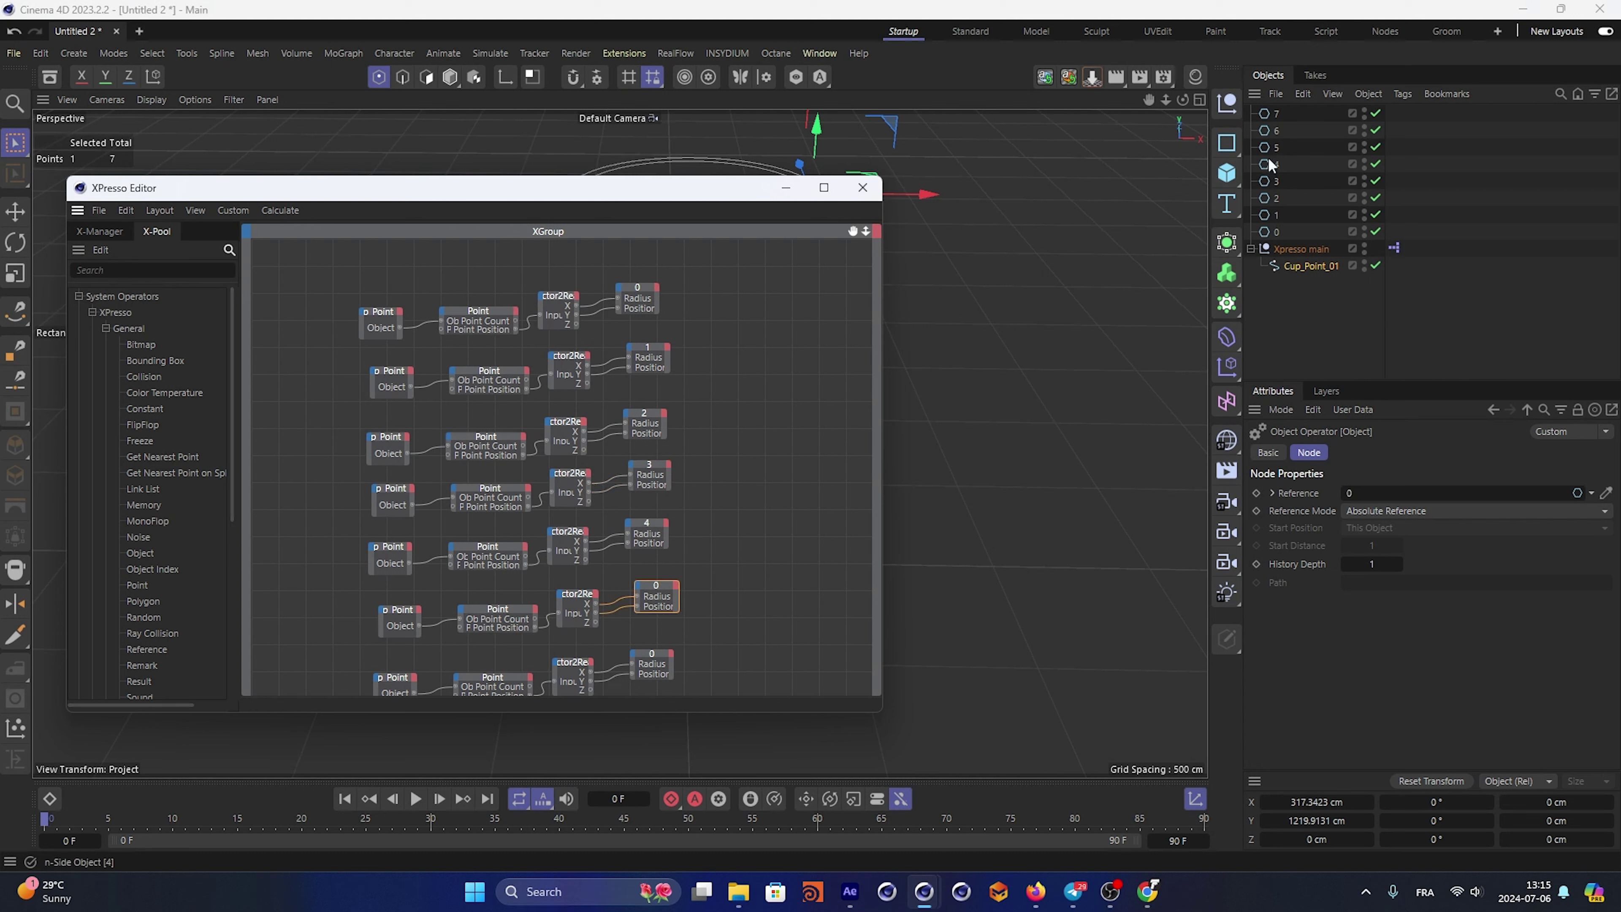
drag(1273, 164, 1333, 441)
drag(1358, 498, 1357, 497)
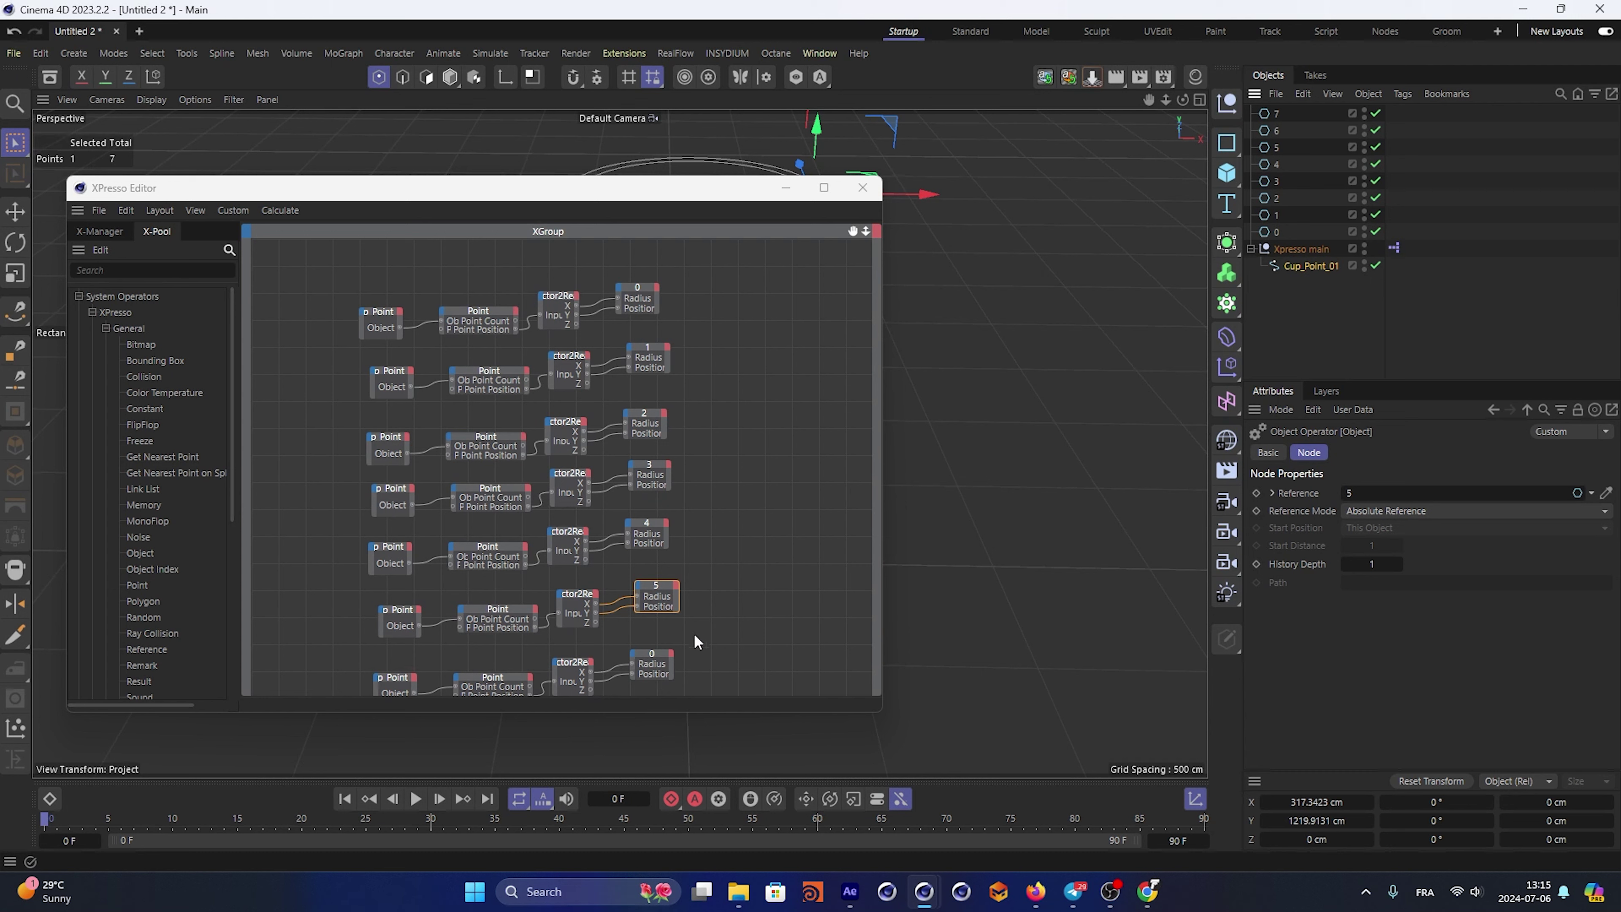
Link circles 6 and 7 to the bottom rows' nodes and close the XPresso Editor
middle_drag(693, 634, 713, 519)
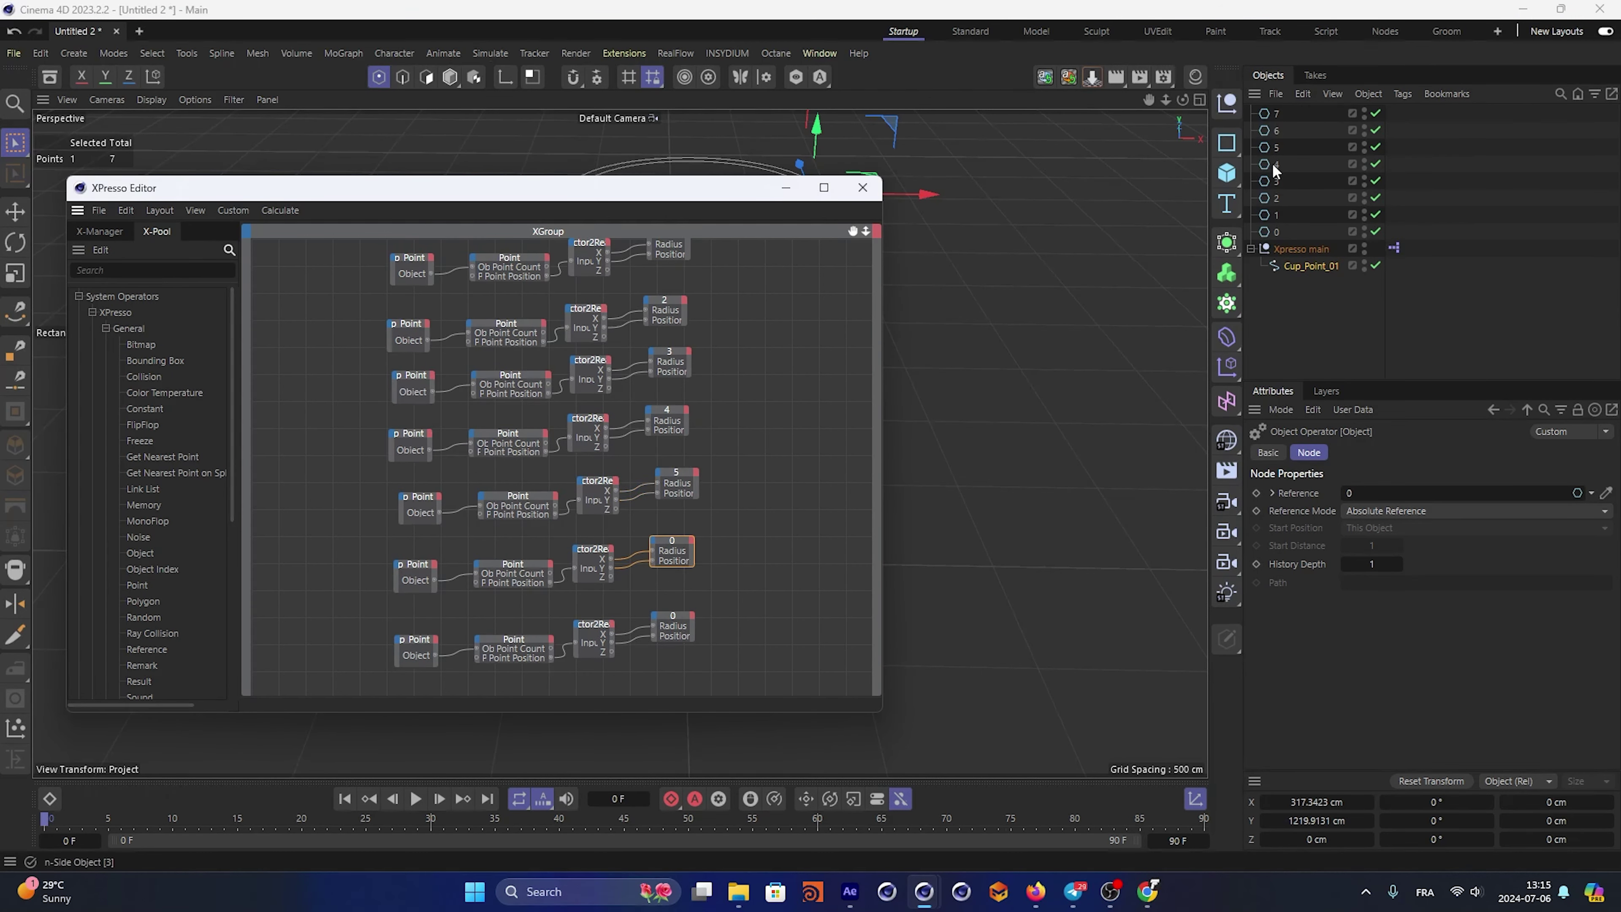
drag(1275, 132, 1277, 136)
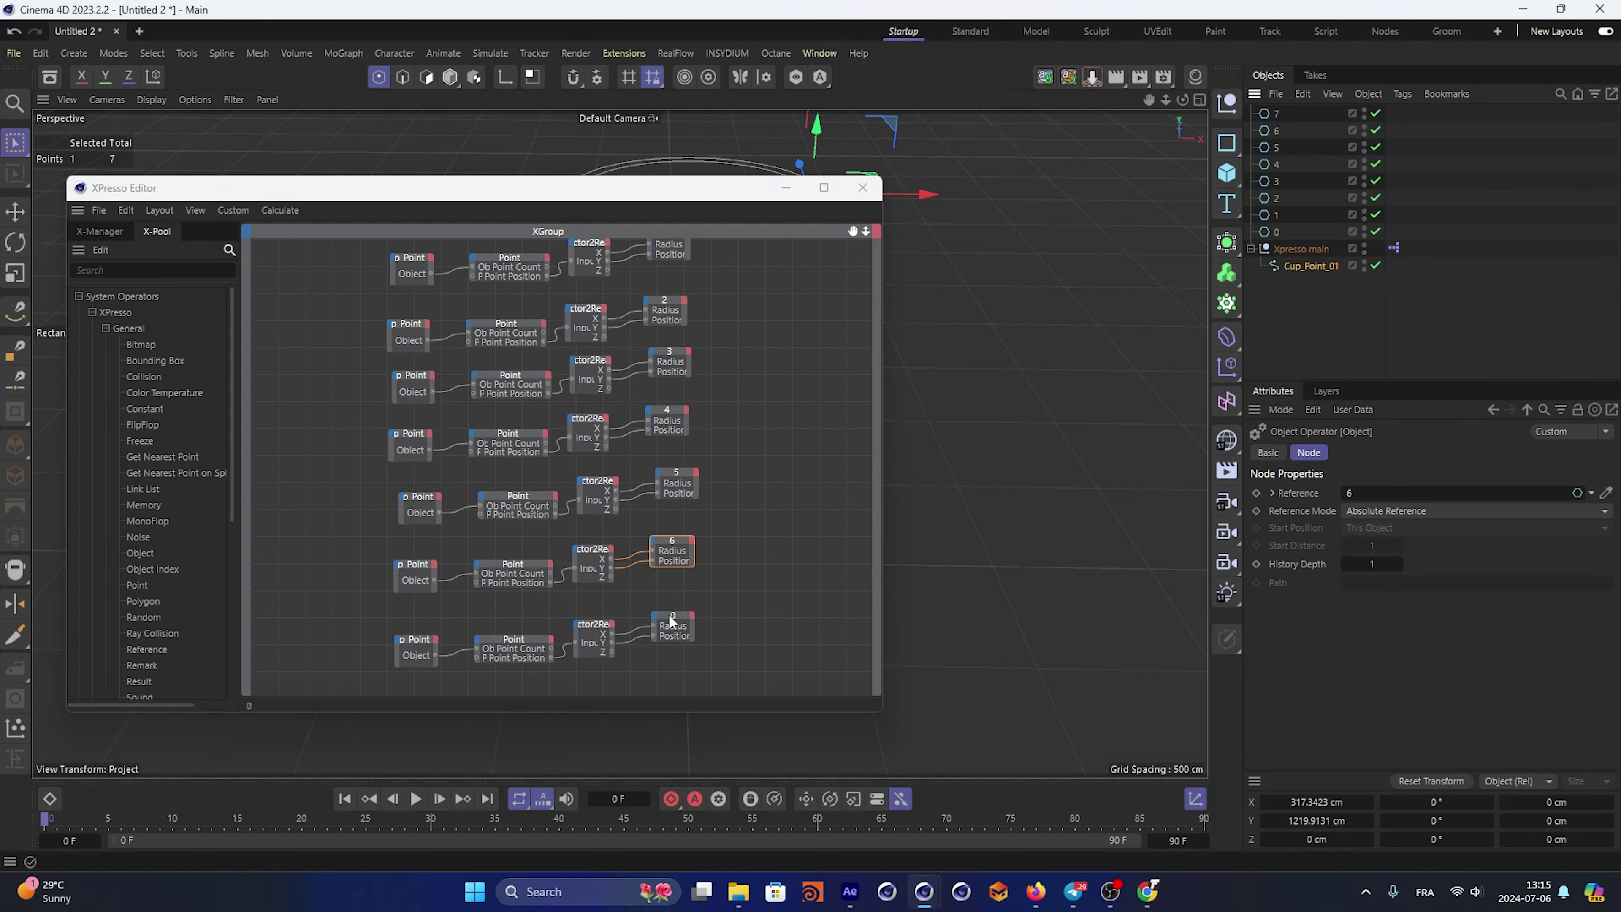
click(670, 623)
drag(1277, 113, 1289, 157)
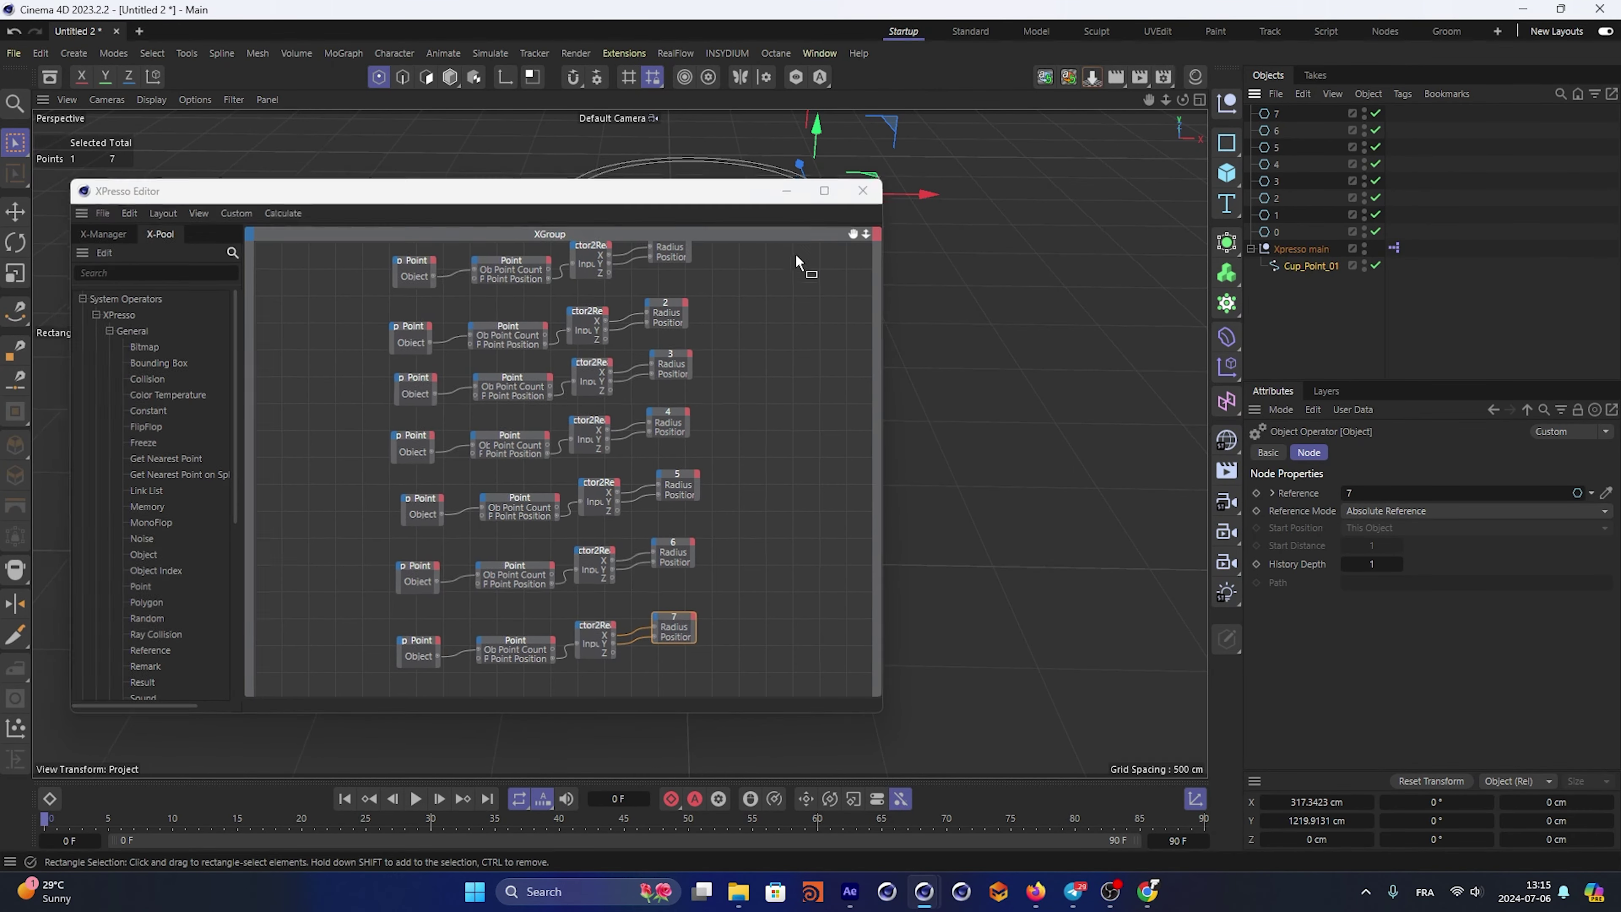
click(786, 188)
mouse_move(676, 349)
alt+mouse_down()
mouse_move(851, 308)
mouse_move(684, 316)
mouse_move(644, 336)
mouse_move(765, 197)
mouse_move(752, 211)
mouse_move(894, 175)
alt+mouse_up()
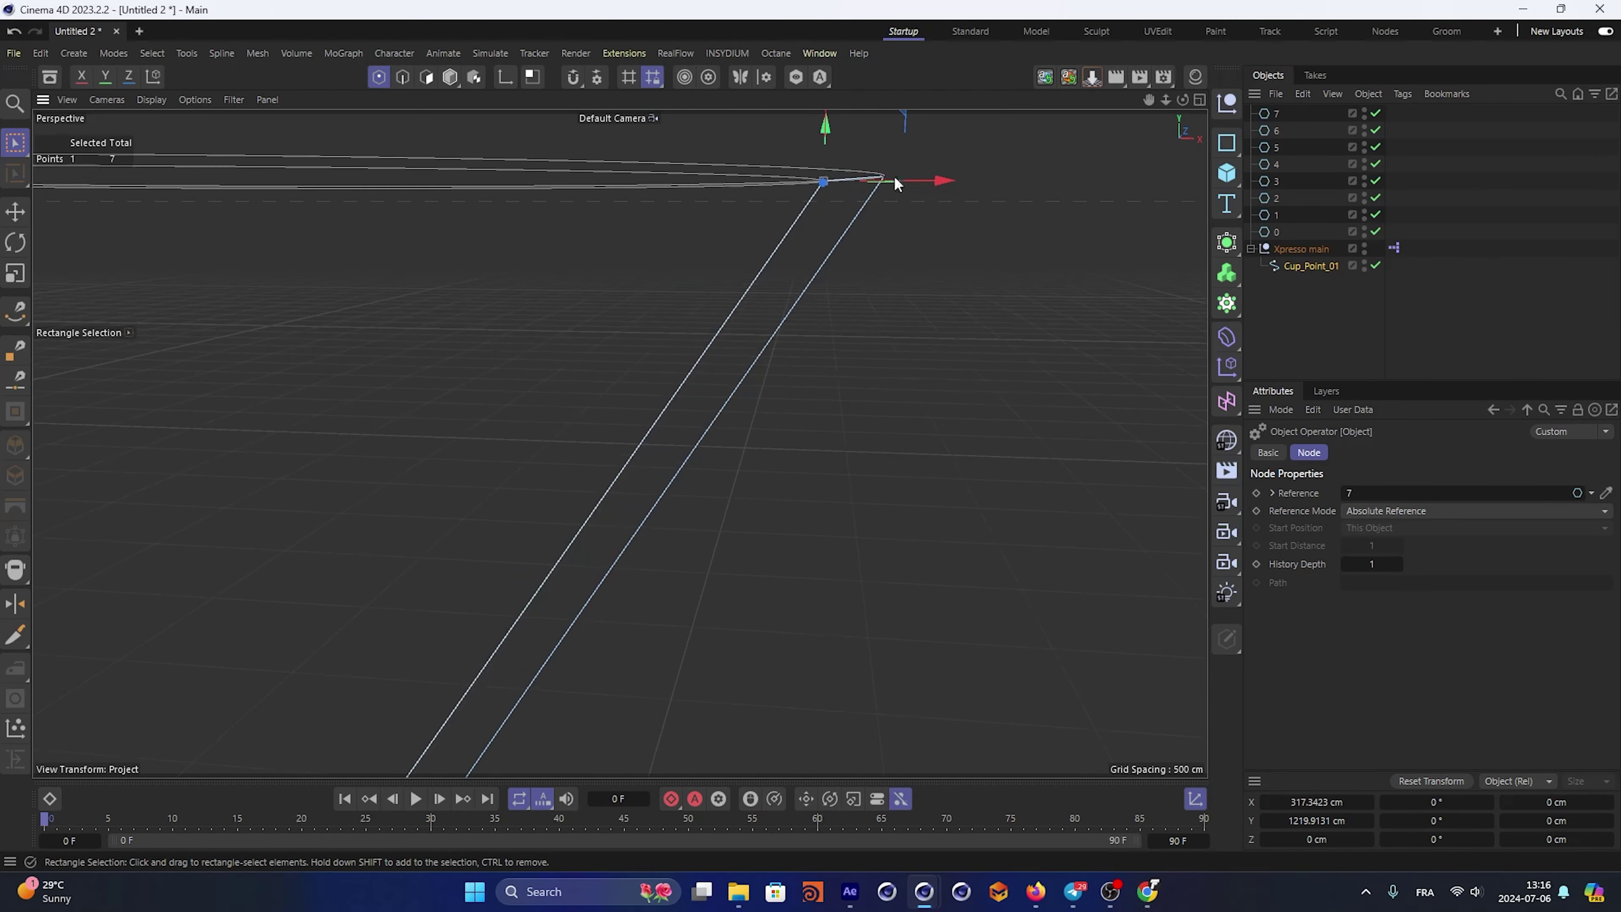
Select circles 7 through 0 and add a Loft generator
click(1304, 266)
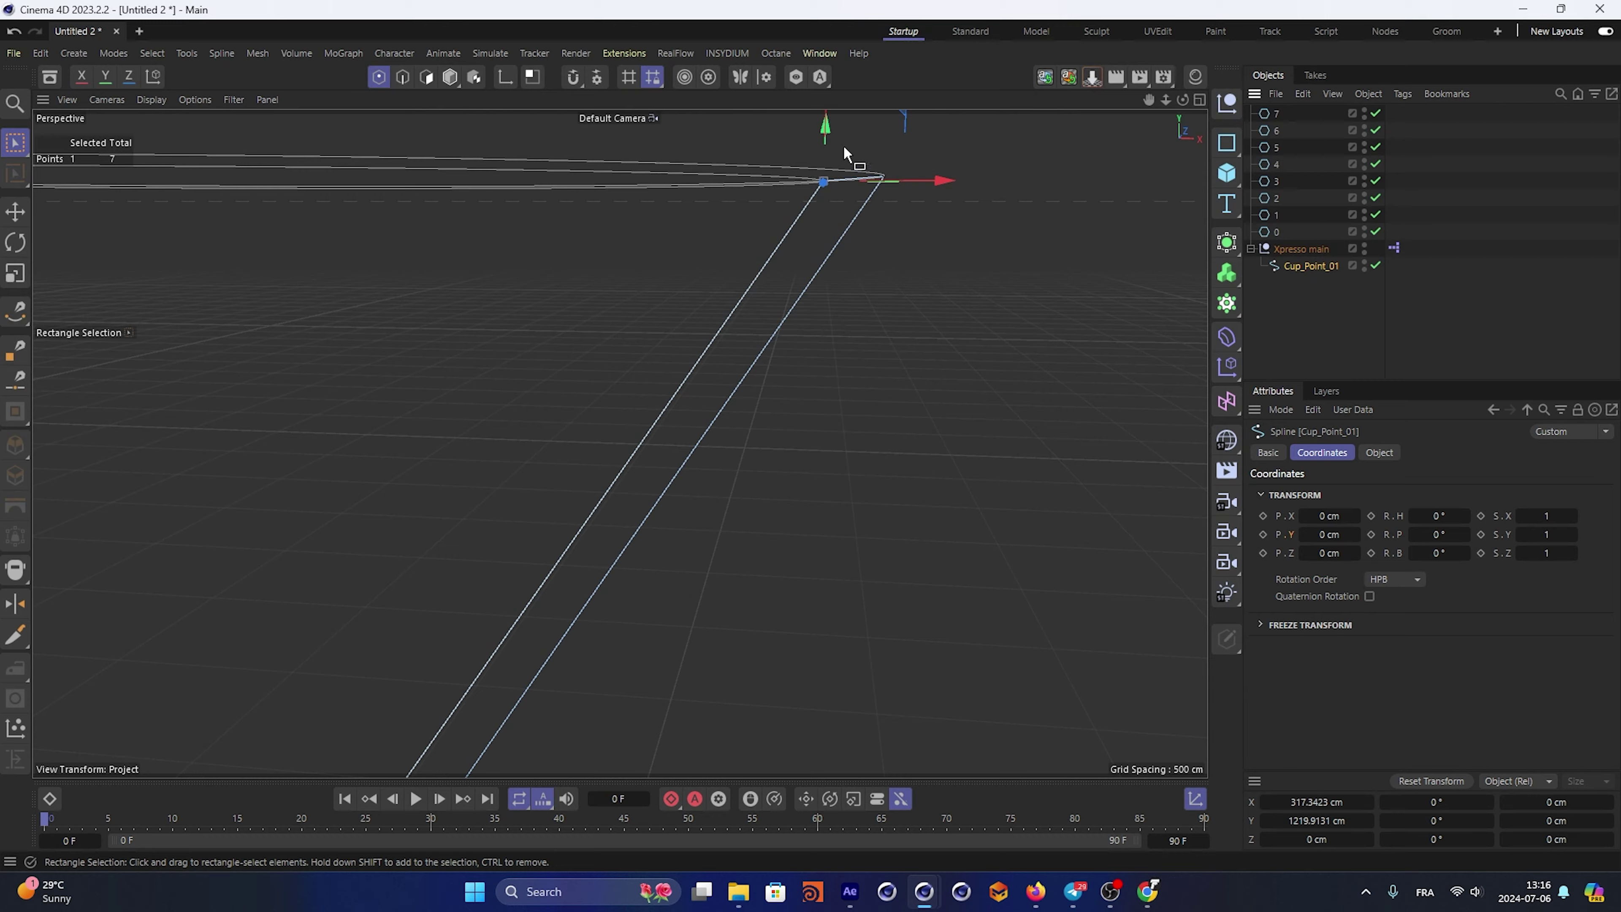
mouse_move(844, 154)
alt+mouse_down()
mouse_move(544, 287)
mouse_move(626, 311)
mouse_move(651, 427)
mouse_move(705, 427)
mouse_move(673, 284)
mouse_move(683, 359)
mouse_move(497, 394)
mouse_move(622, 442)
alt+mouse_up()
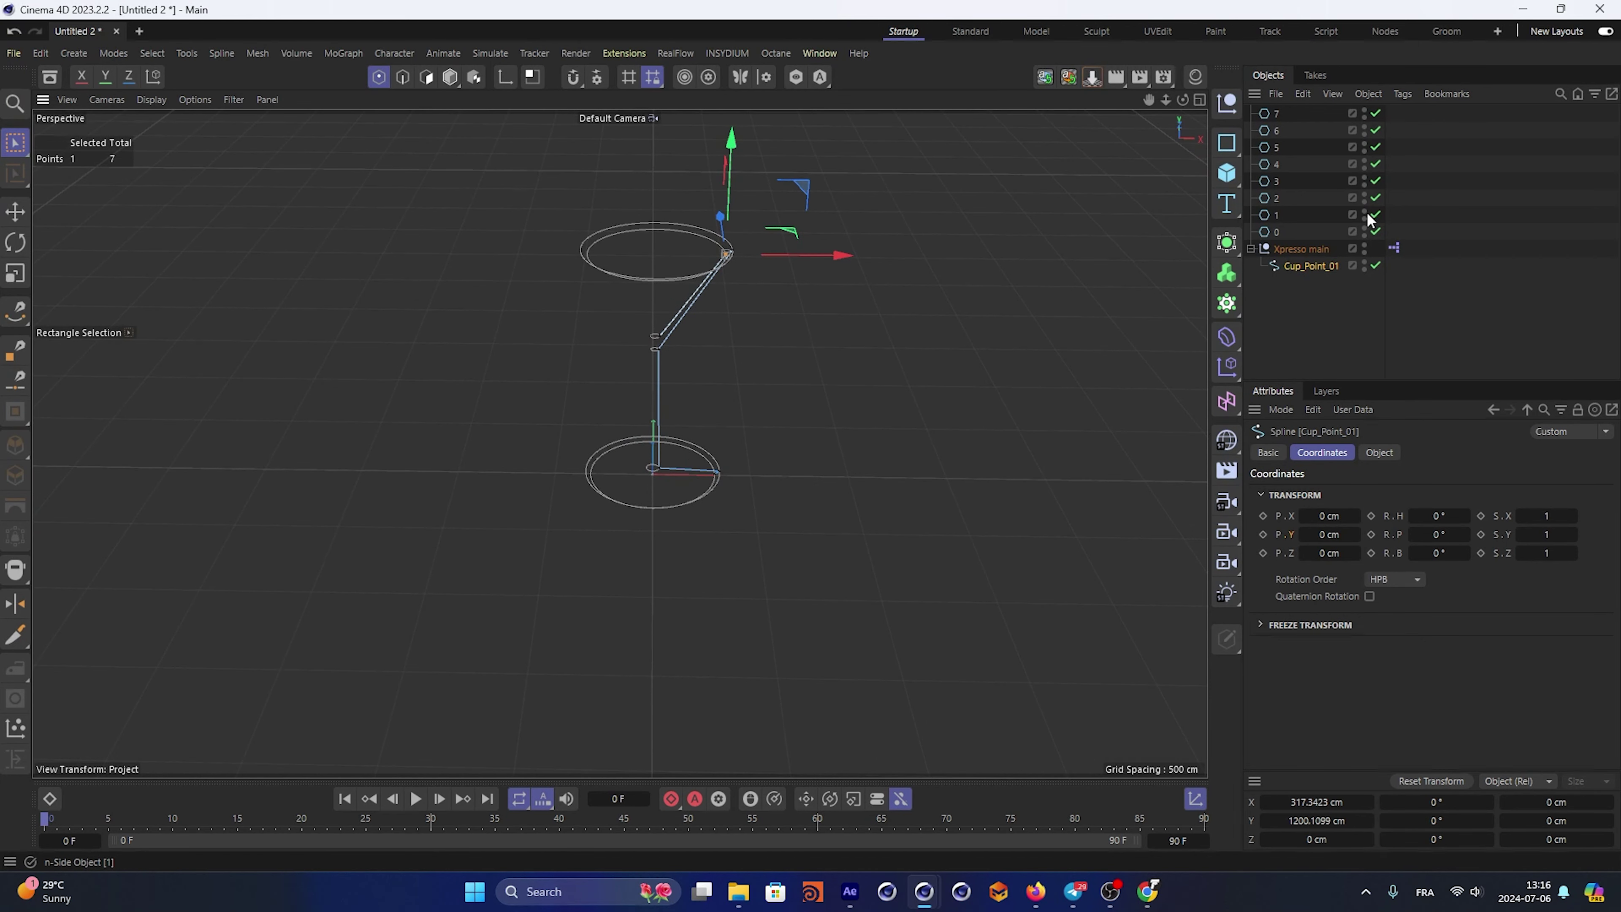
click(1250, 248)
click(1320, 323)
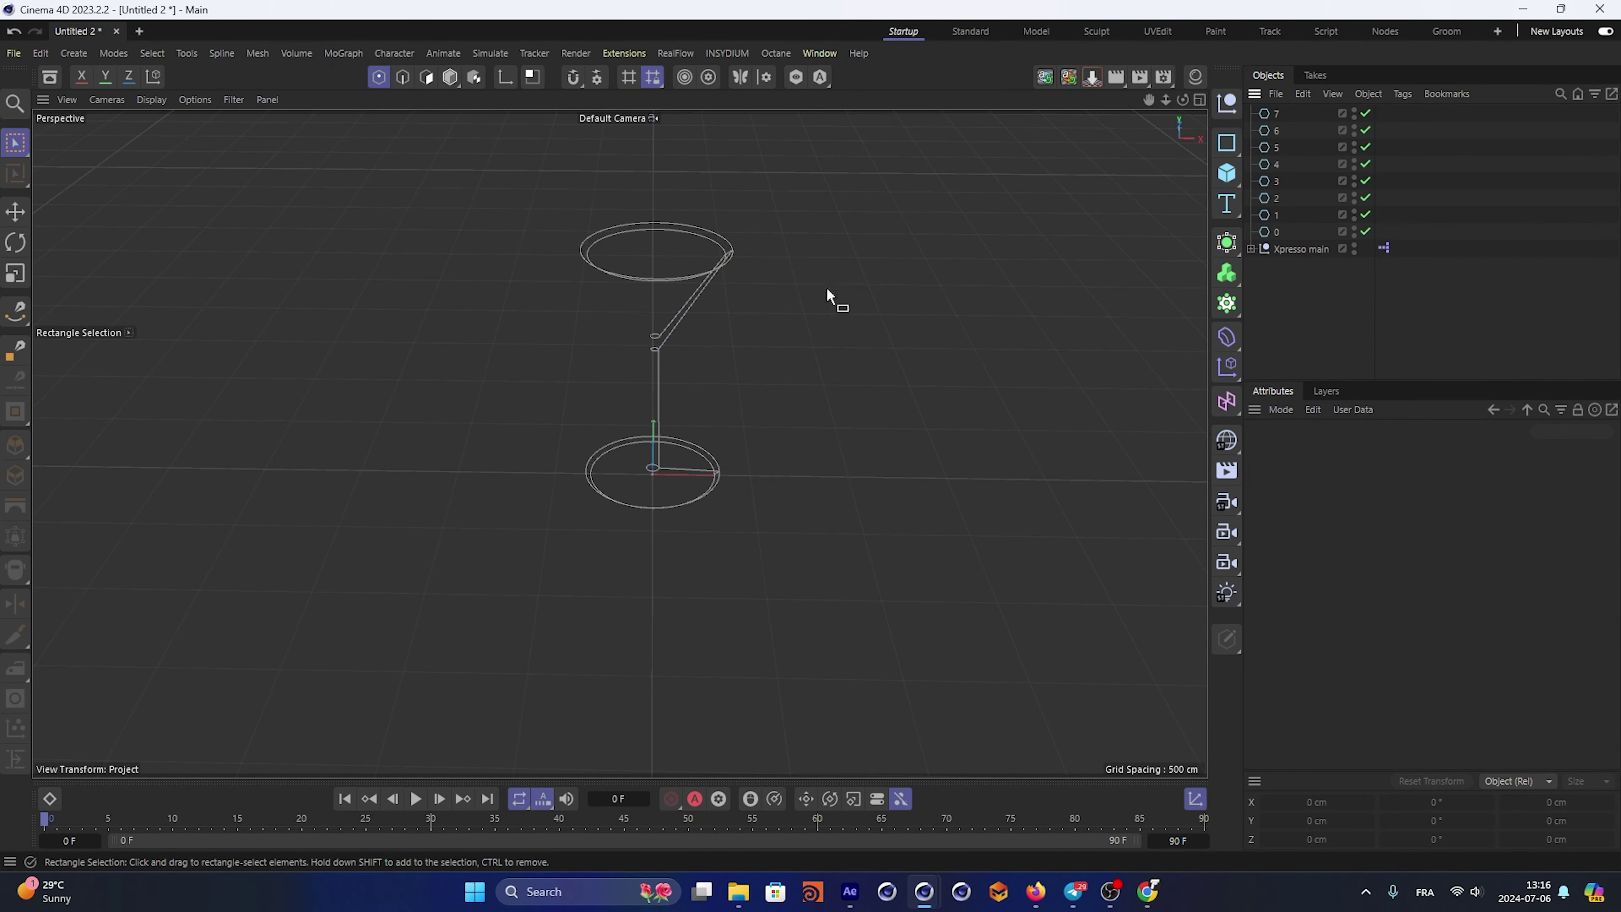
alt+drag(826, 286, 726, 361)
click(1270, 114)
shift+click(1269, 232)
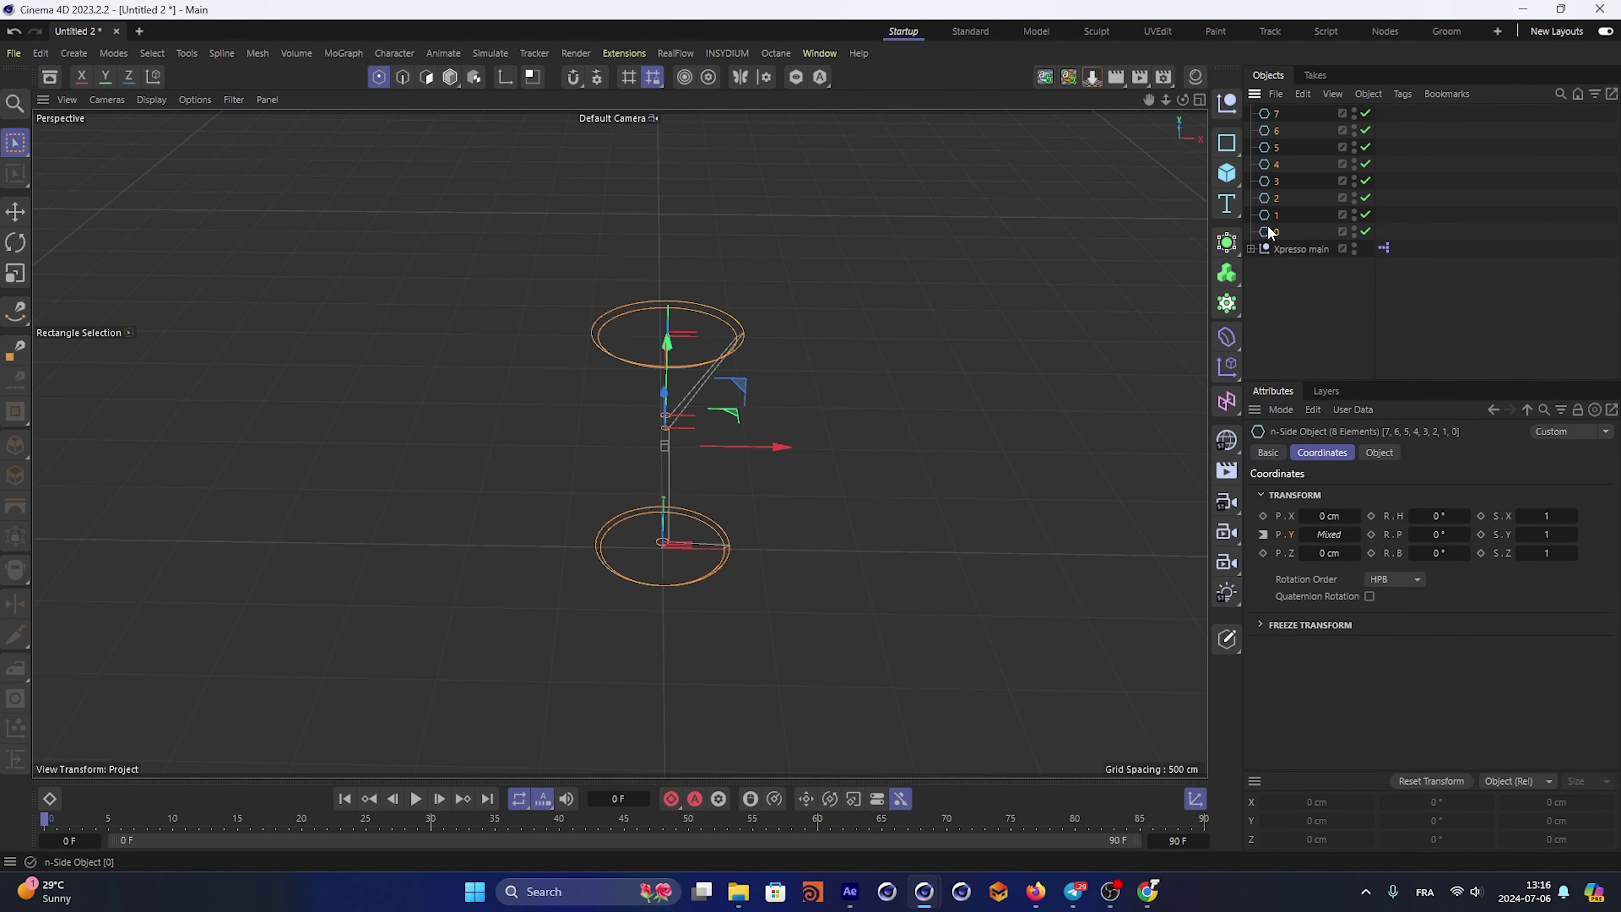
click(1228, 246)
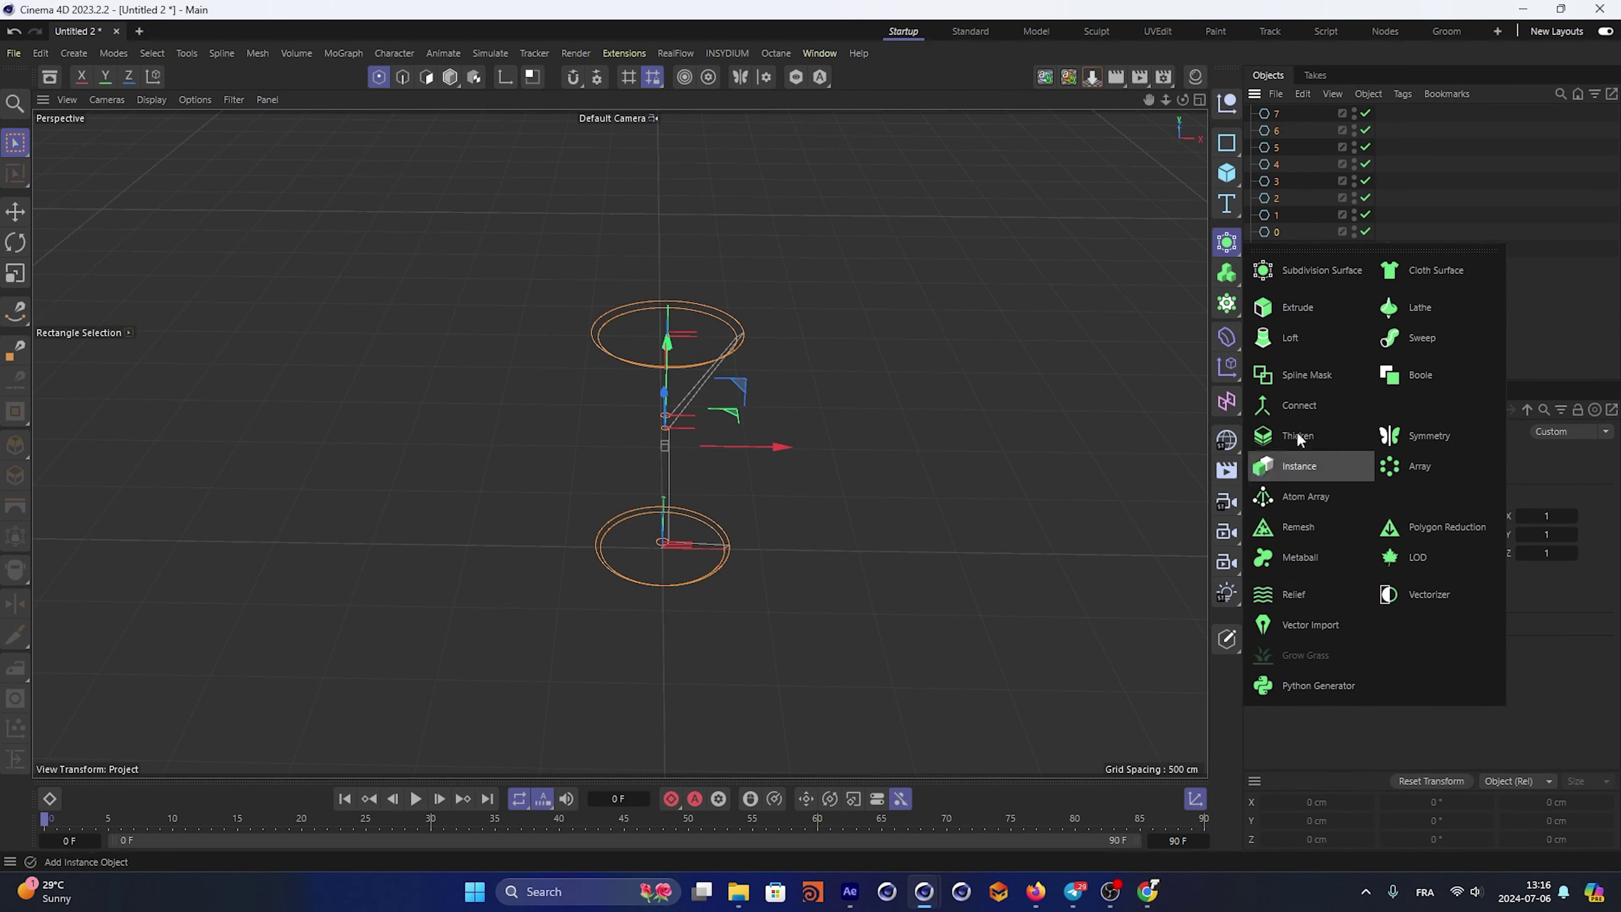
click(1304, 359)
Parent circles 7–0 under the Loft and zoom in on the glass stem
shift+click(1275, 249)
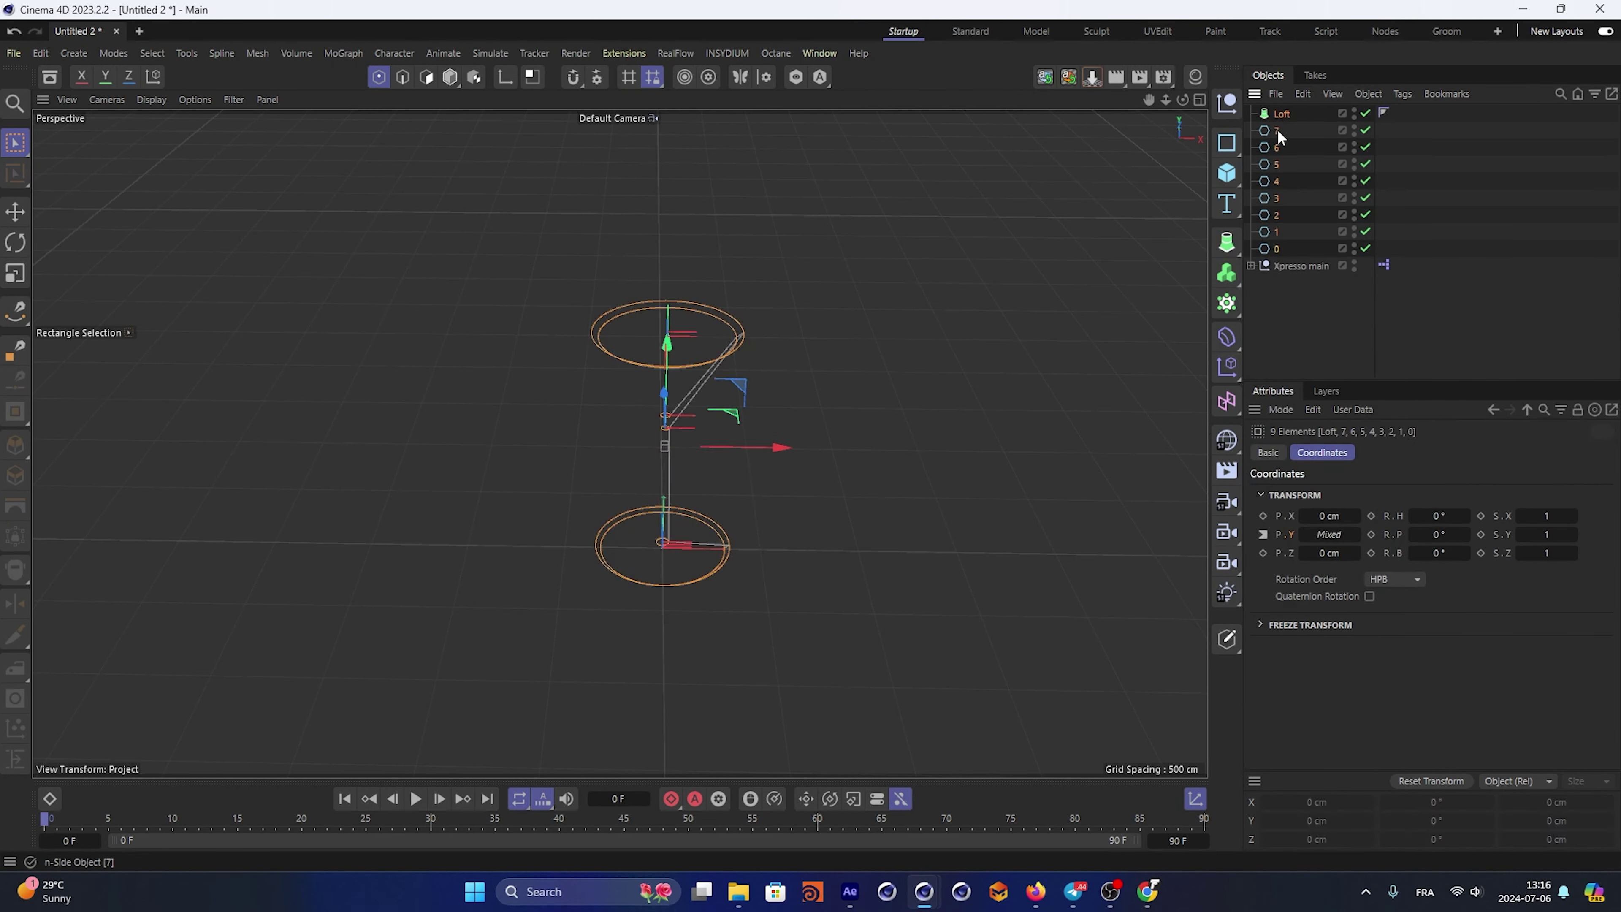
click(1535, 139)
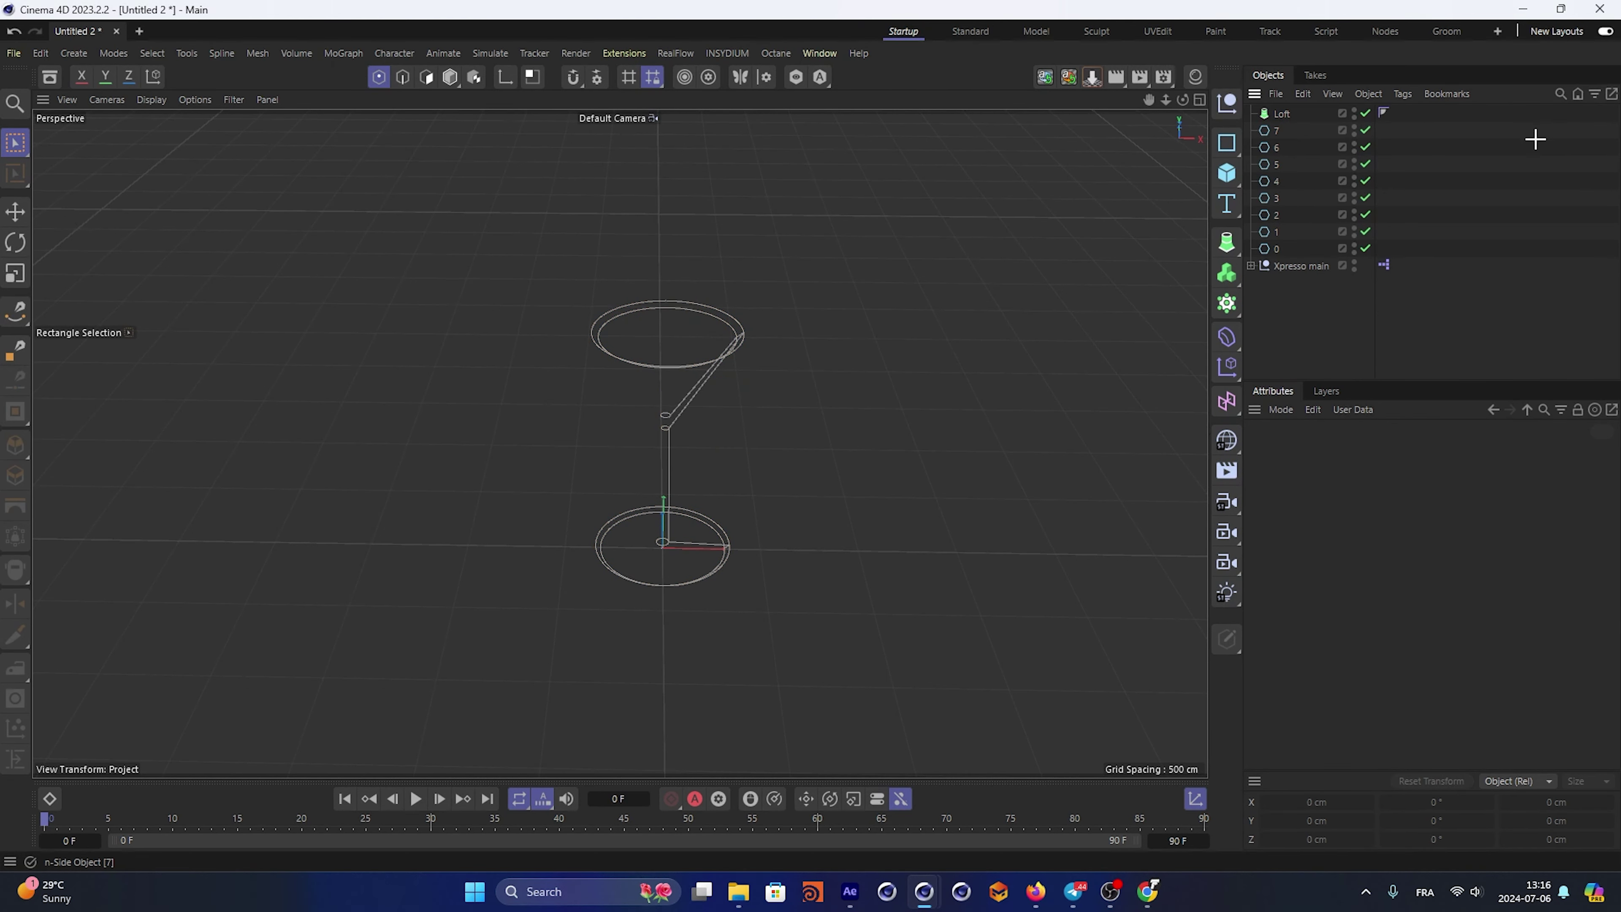
click(1276, 131)
shift+click(1275, 247)
drag(1279, 126, 1282, 116)
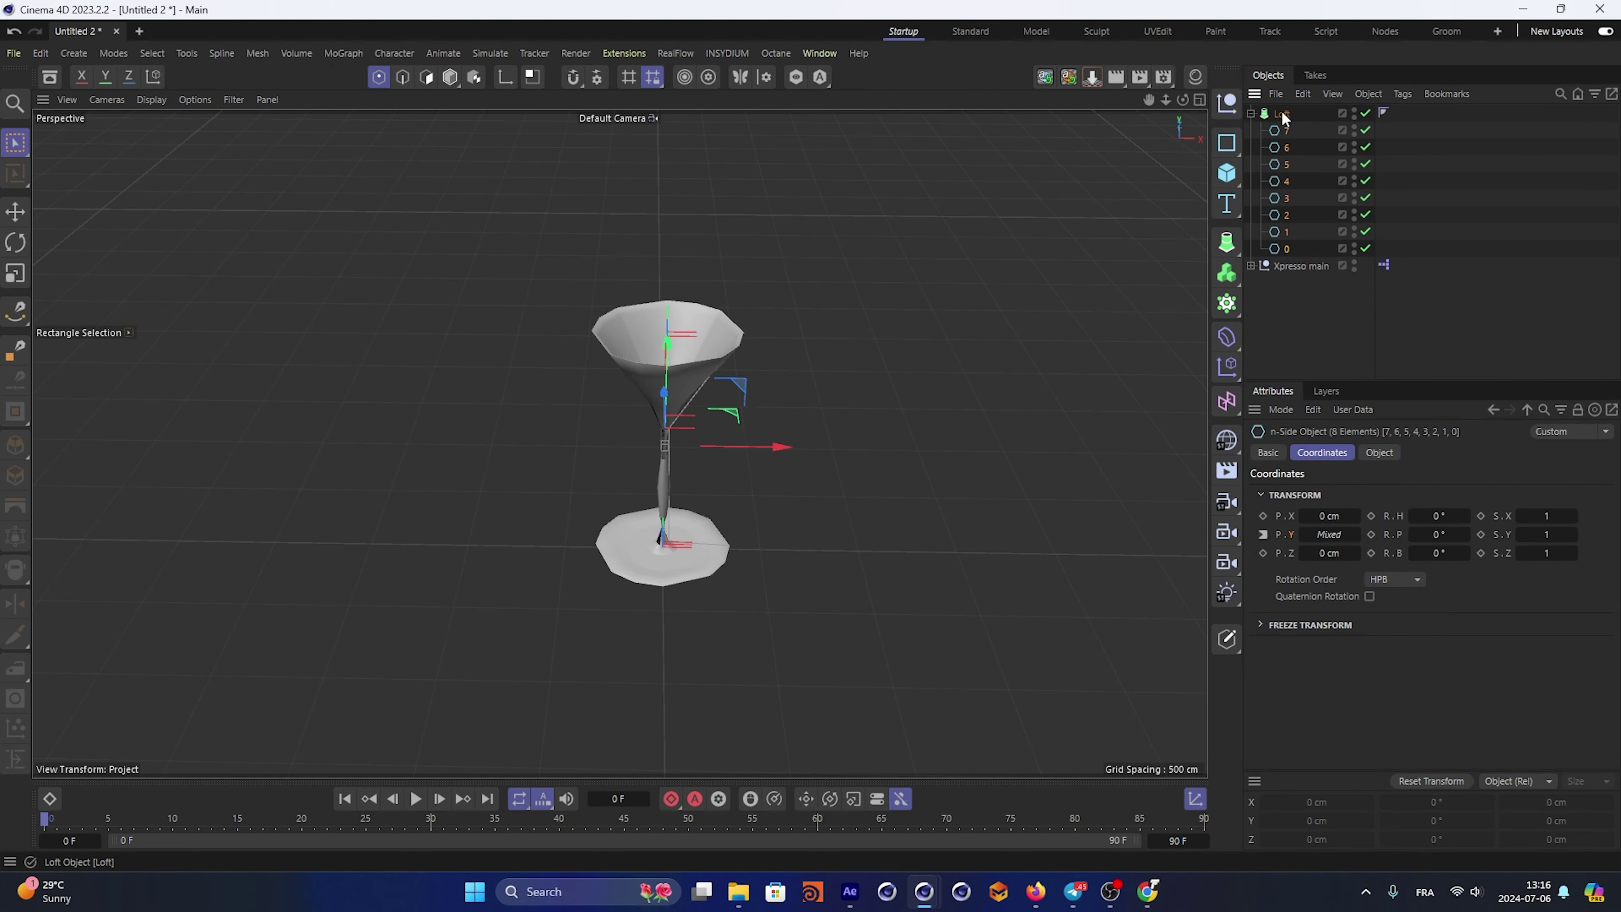
alt+drag(714, 358, 727, 319)
scroll(727, 306, up, 3)
scroll(668, 562, up, 3)
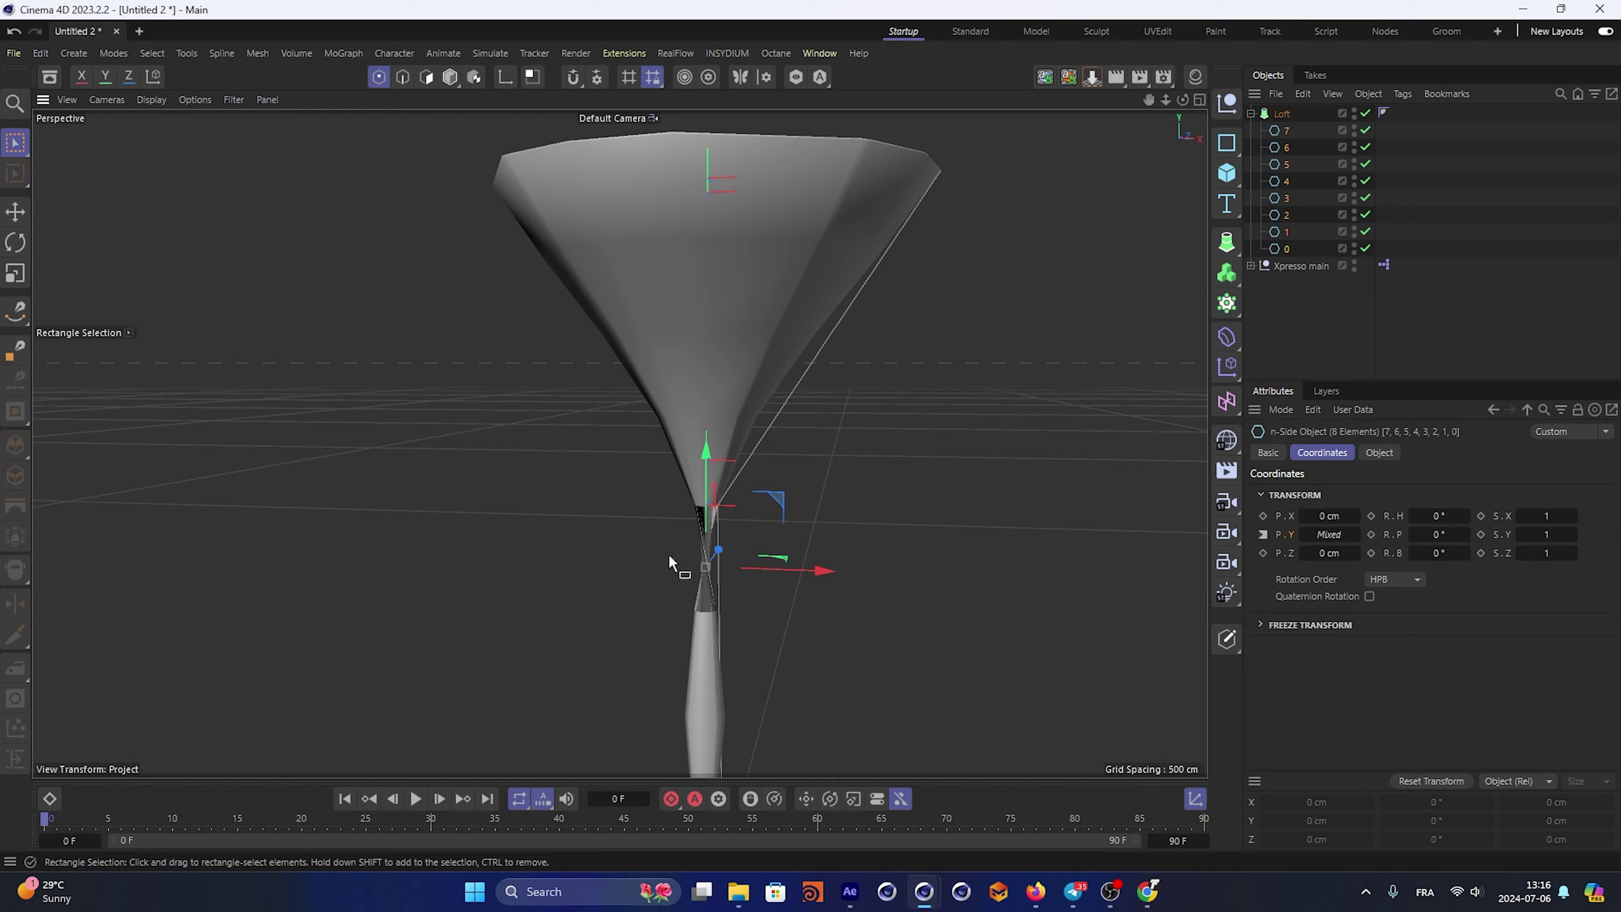
scroll(669, 562, up, 3)
alt+drag(742, 493, 849, 378)
scroll(689, 459, up, 3)
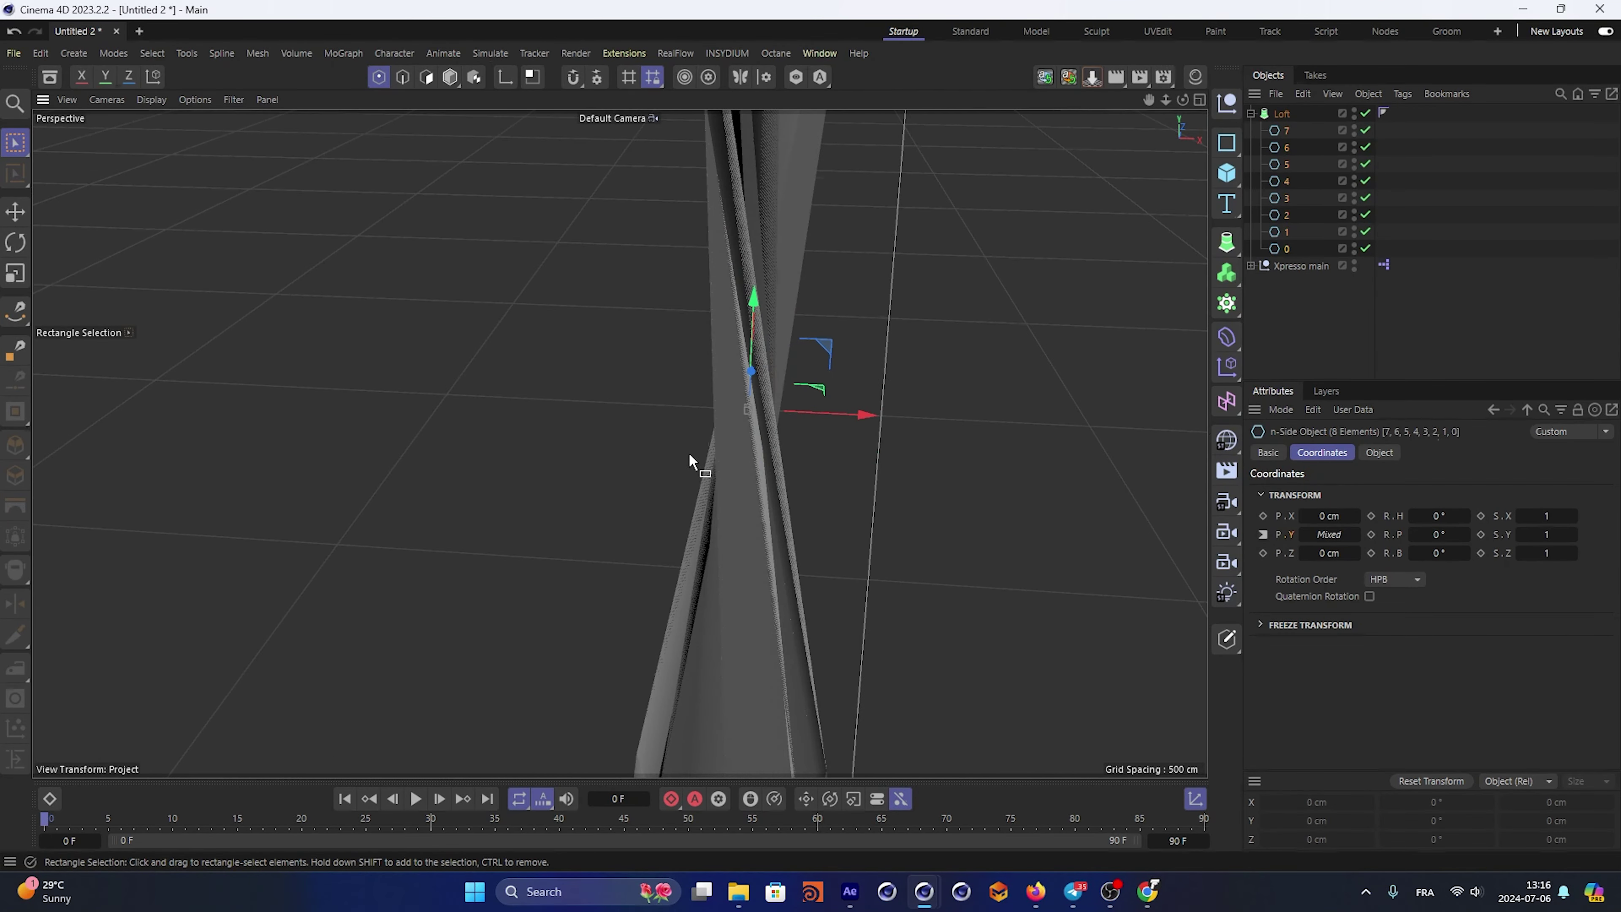
Switch the viewport to an enlarged Front view of the glass
middle_click(690, 460)
middle_click(886, 551)
scroll(987, 415, up, 3)
scroll(1056, 295, up, 2)
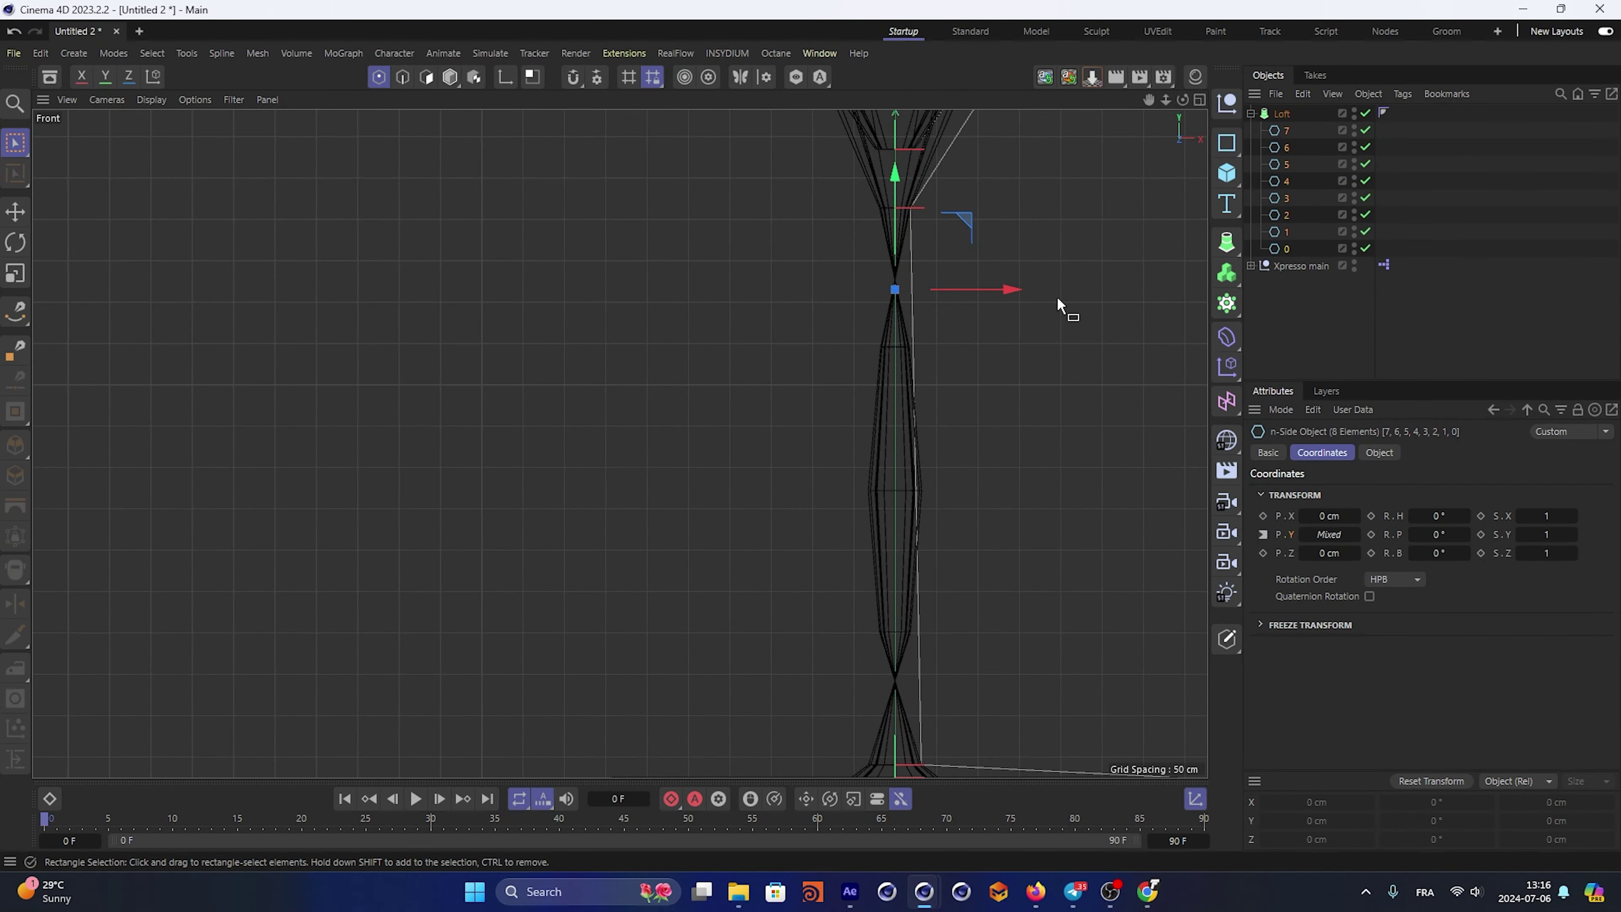
Select the Cup_Point_01 spline under Xpresso main and adjust its top profile point
click(1251, 266)
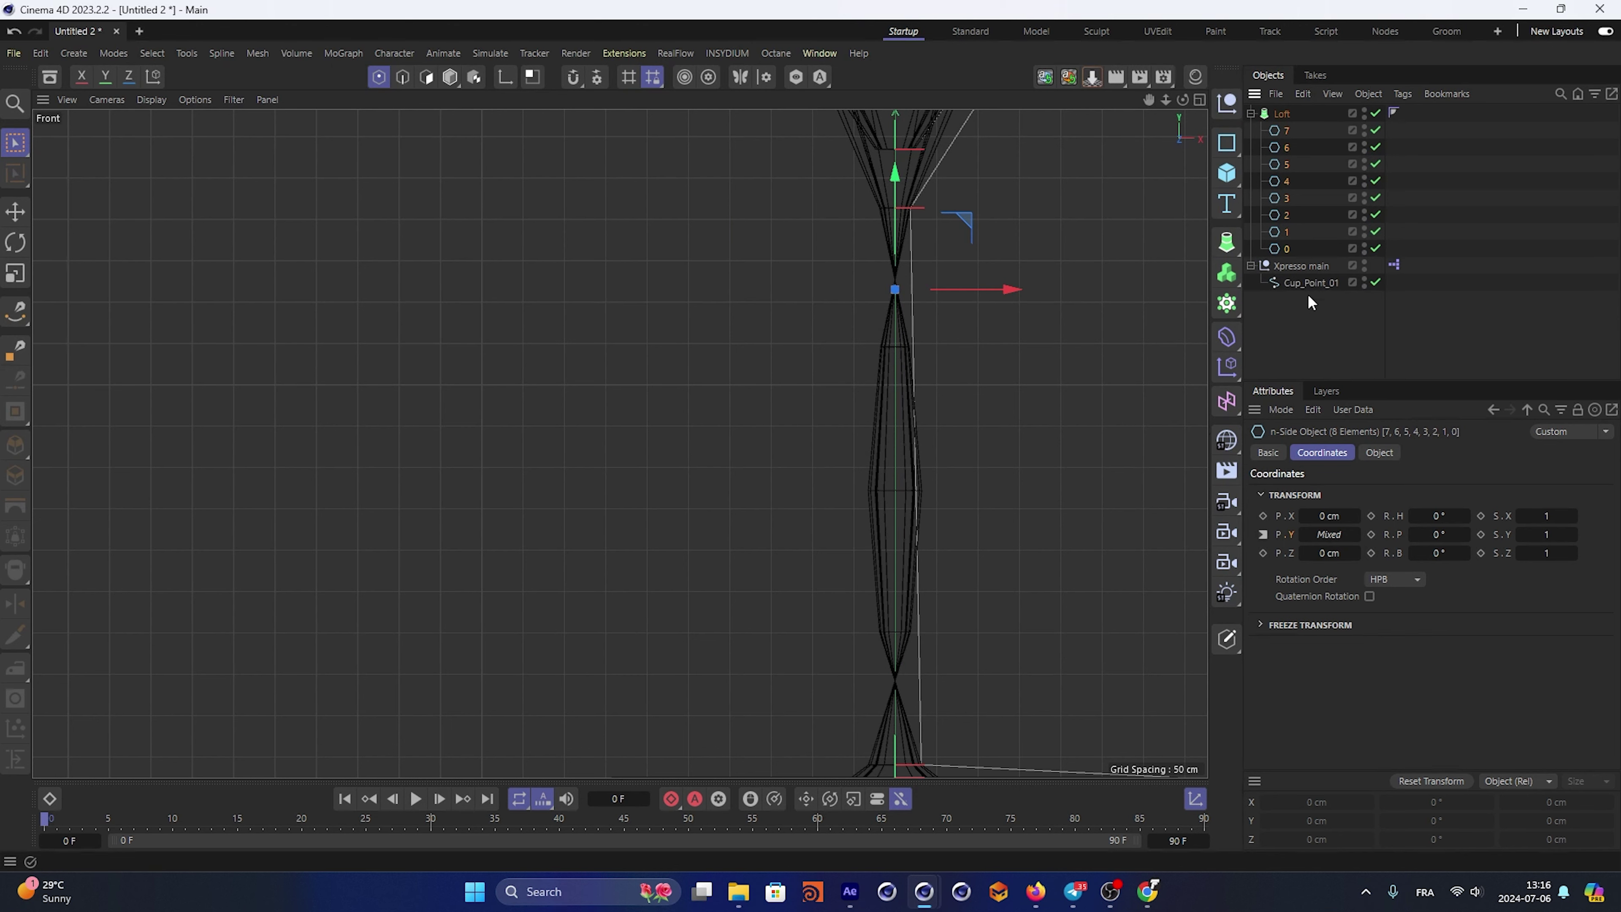
click(1308, 282)
click(920, 200)
mouse_move(955, 213)
mouse_down()
mouse_move(939, 220)
mouse_move(998, 216)
mouse_up()
middle_drag(993, 715, 947, 584)
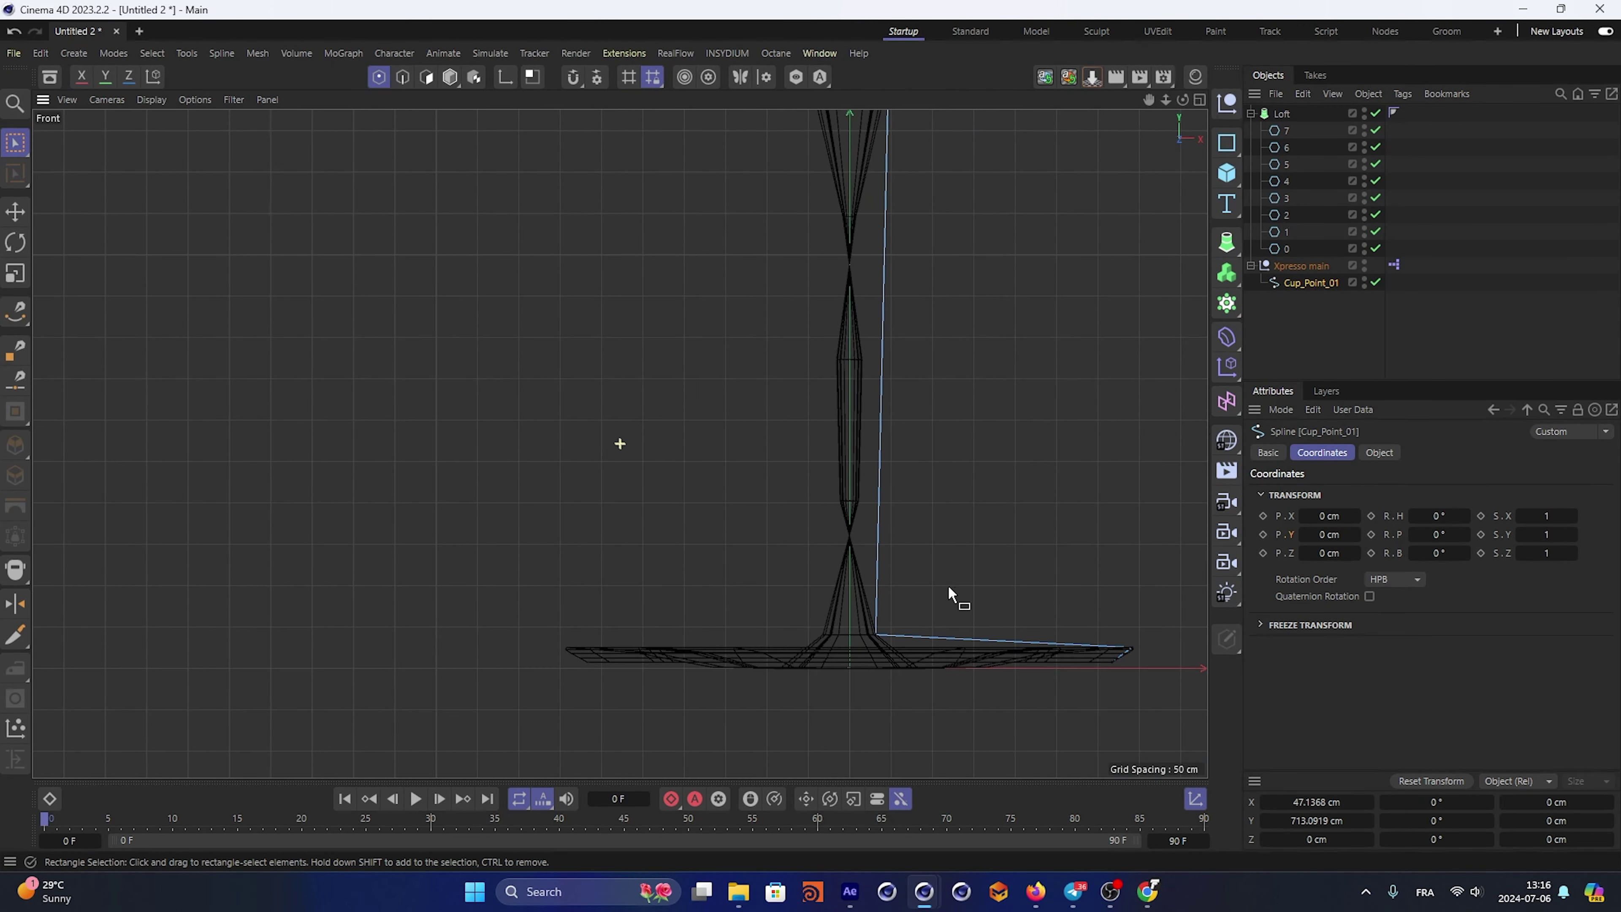
Raise the bottom profile point and push it outward to widen the glass
drag(909, 611, 855, 645)
drag(887, 588, 882, 550)
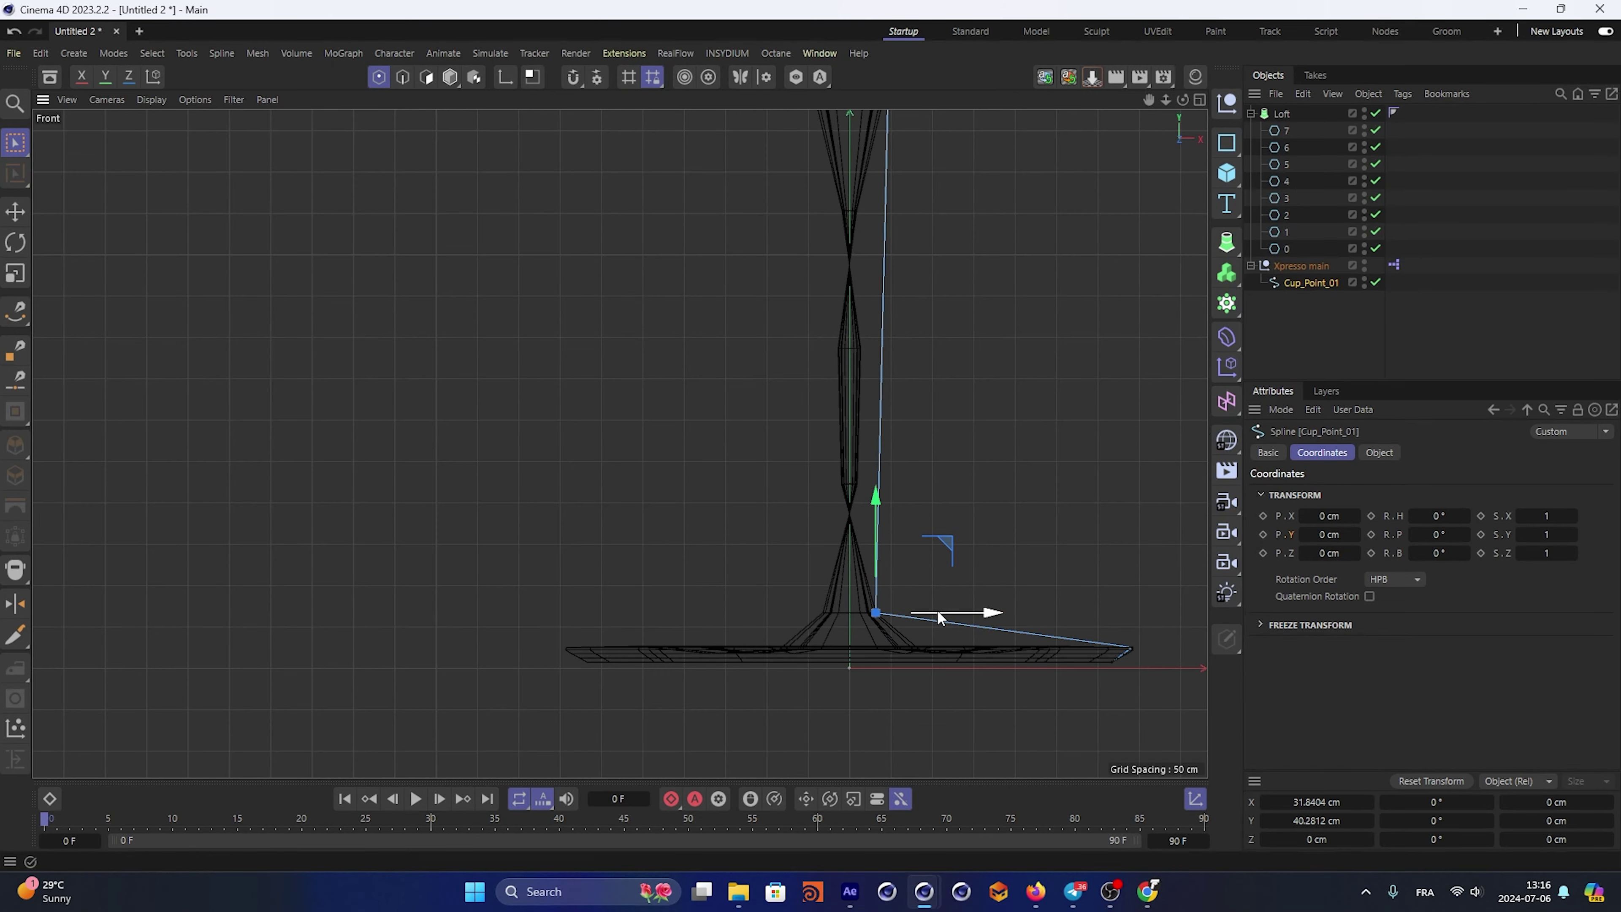
drag(940, 613, 976, 617)
scroll(860, 427, down, 3)
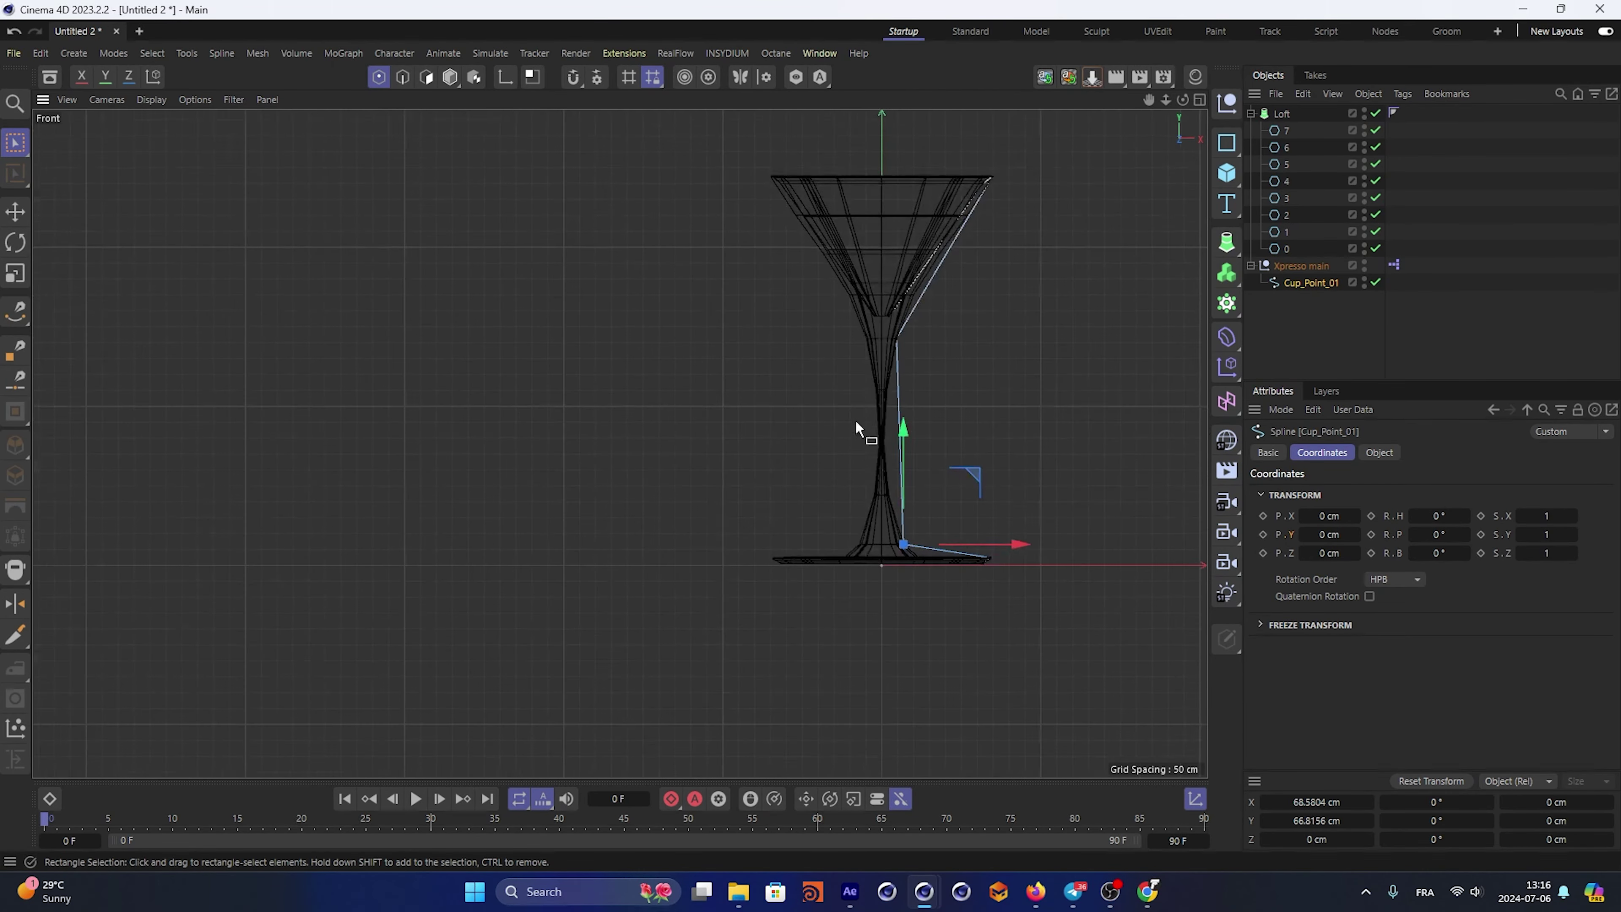
scroll(903, 353, up, 5)
Lower a point on the glass bowl to flare the cup
drag(967, 416, 926, 450)
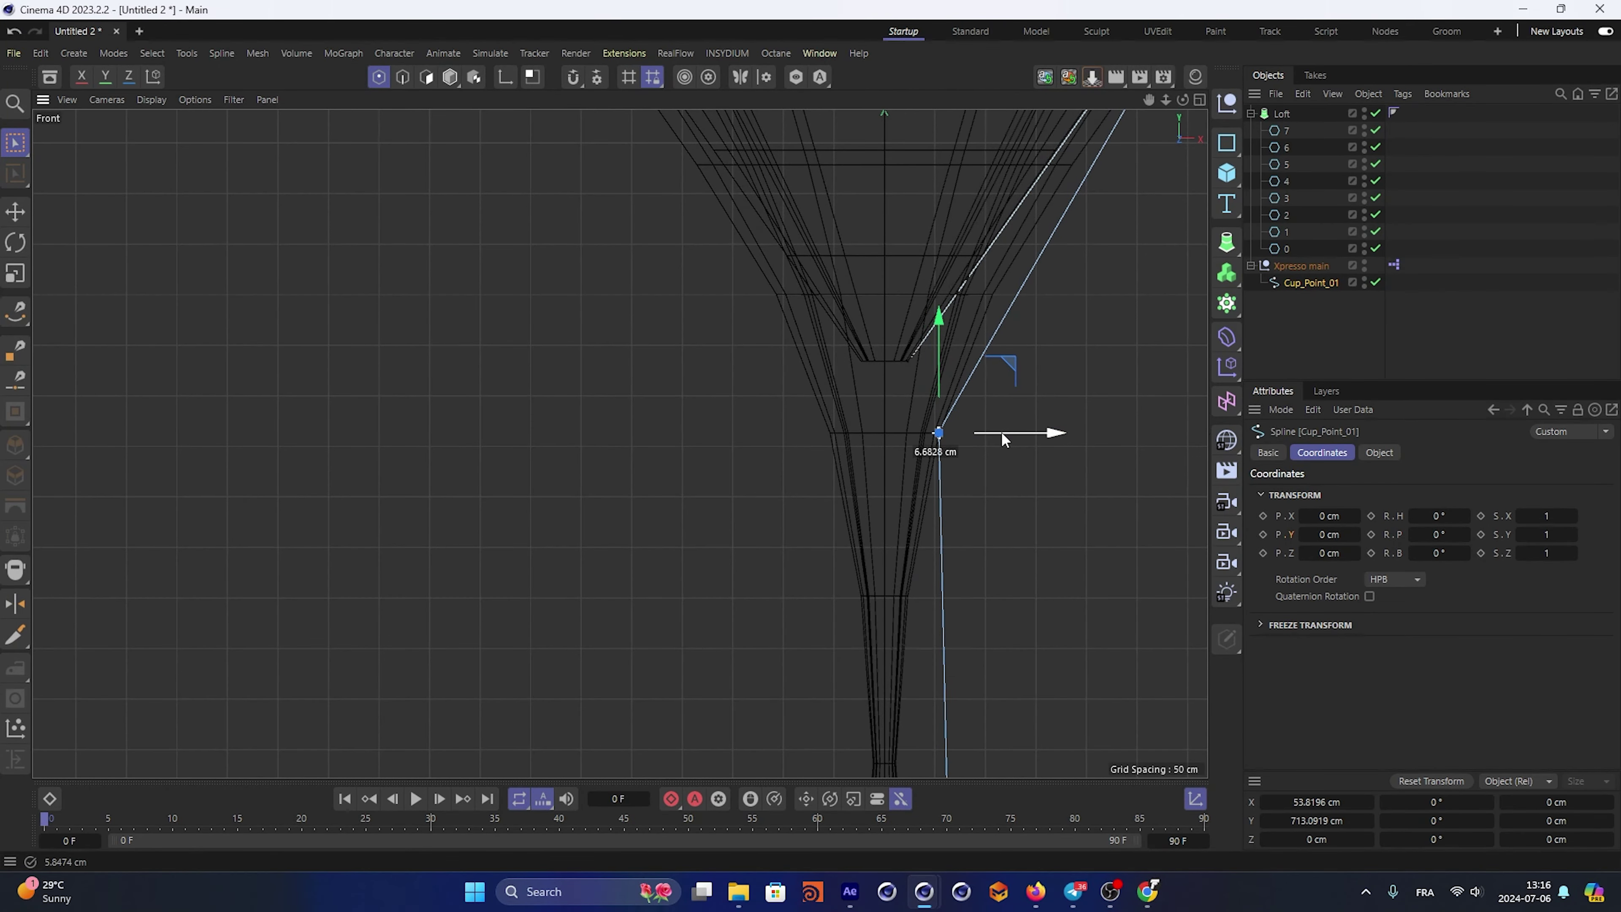
mouse_move(950, 318)
mouse_down()
mouse_move(904, 351)
mouse_move(908, 305)
mouse_up()
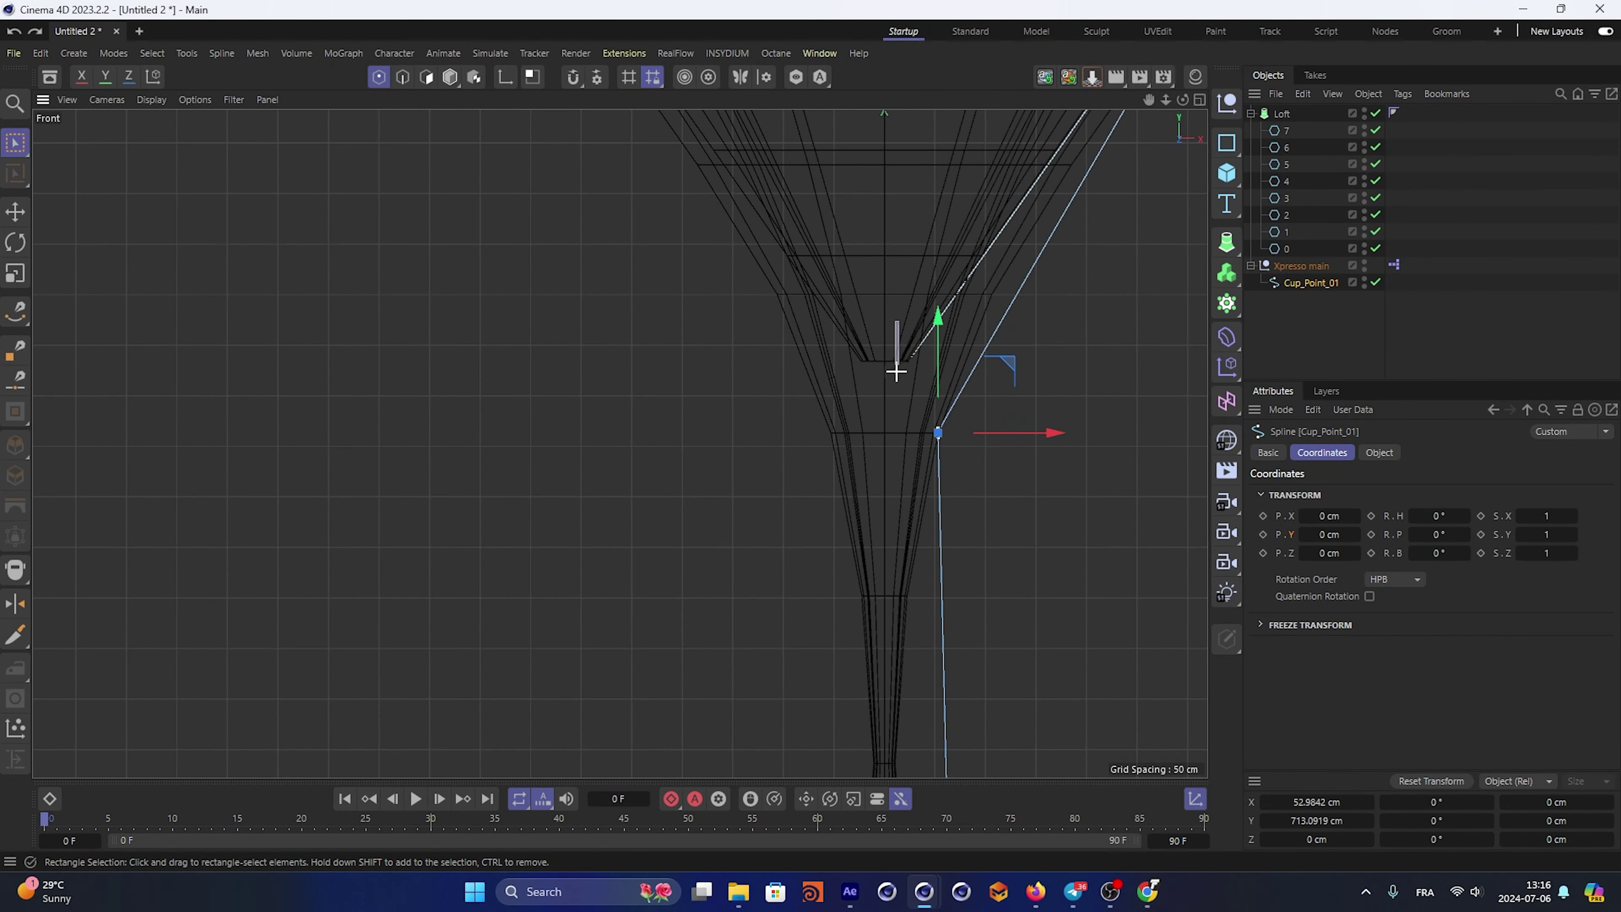
scroll(863, 511, down, 3)
scroll(880, 521, up, 1)
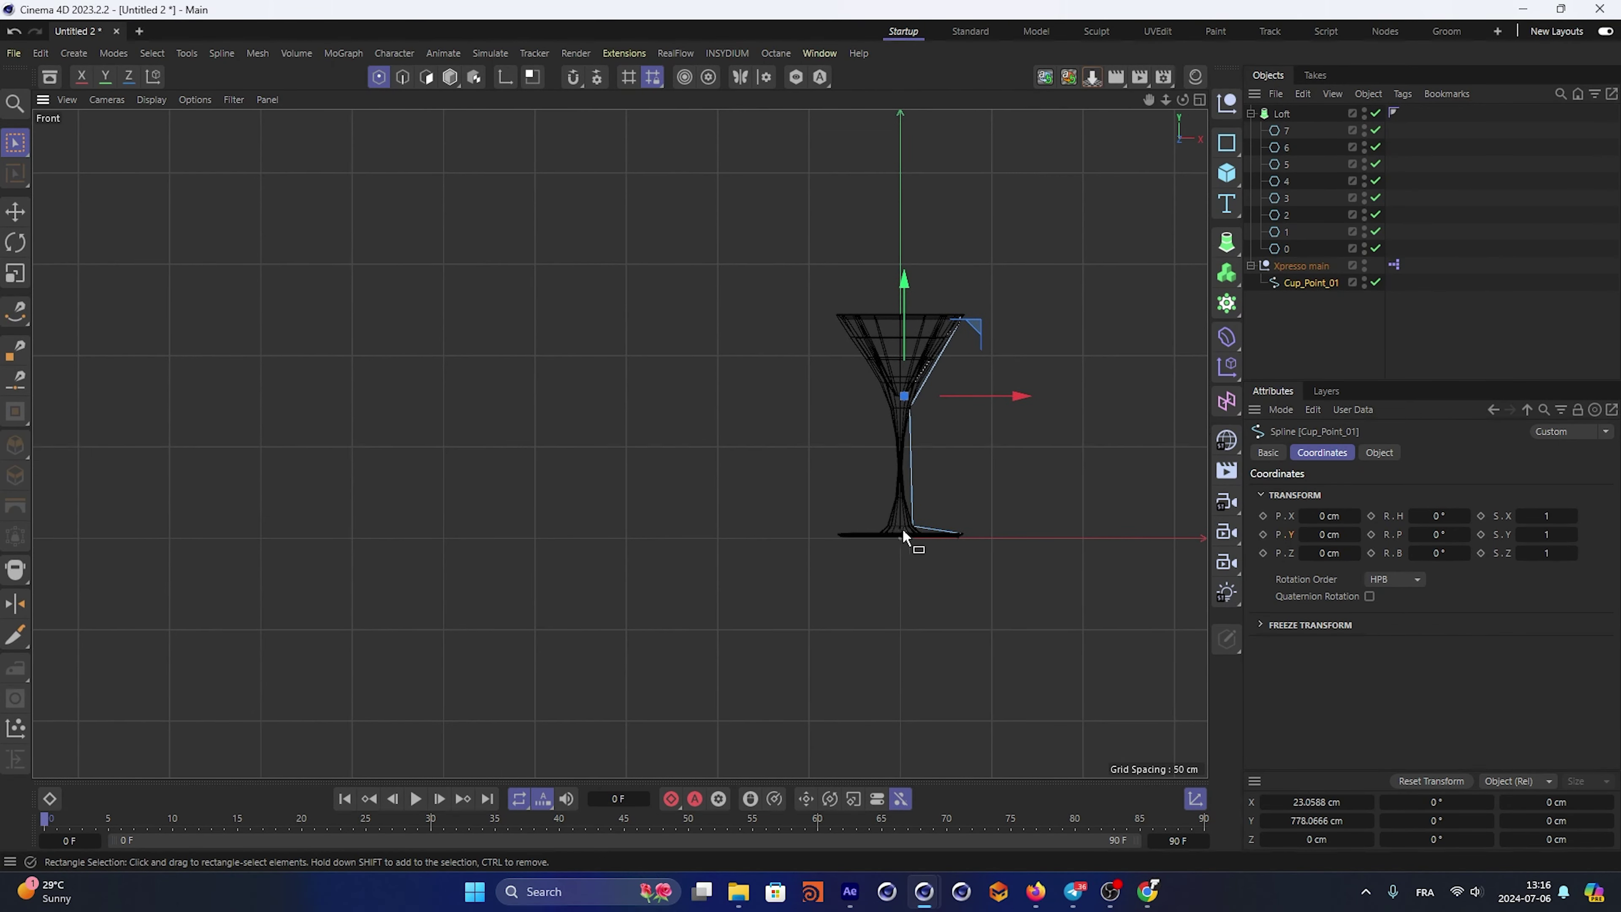
scroll(904, 543, up, 2)
scroll(933, 561, up, 2)
scroll(977, 569, up, 2)
Move the foot's end points onto the axis to size a flat base, and raise the upper stem point
click(1038, 537)
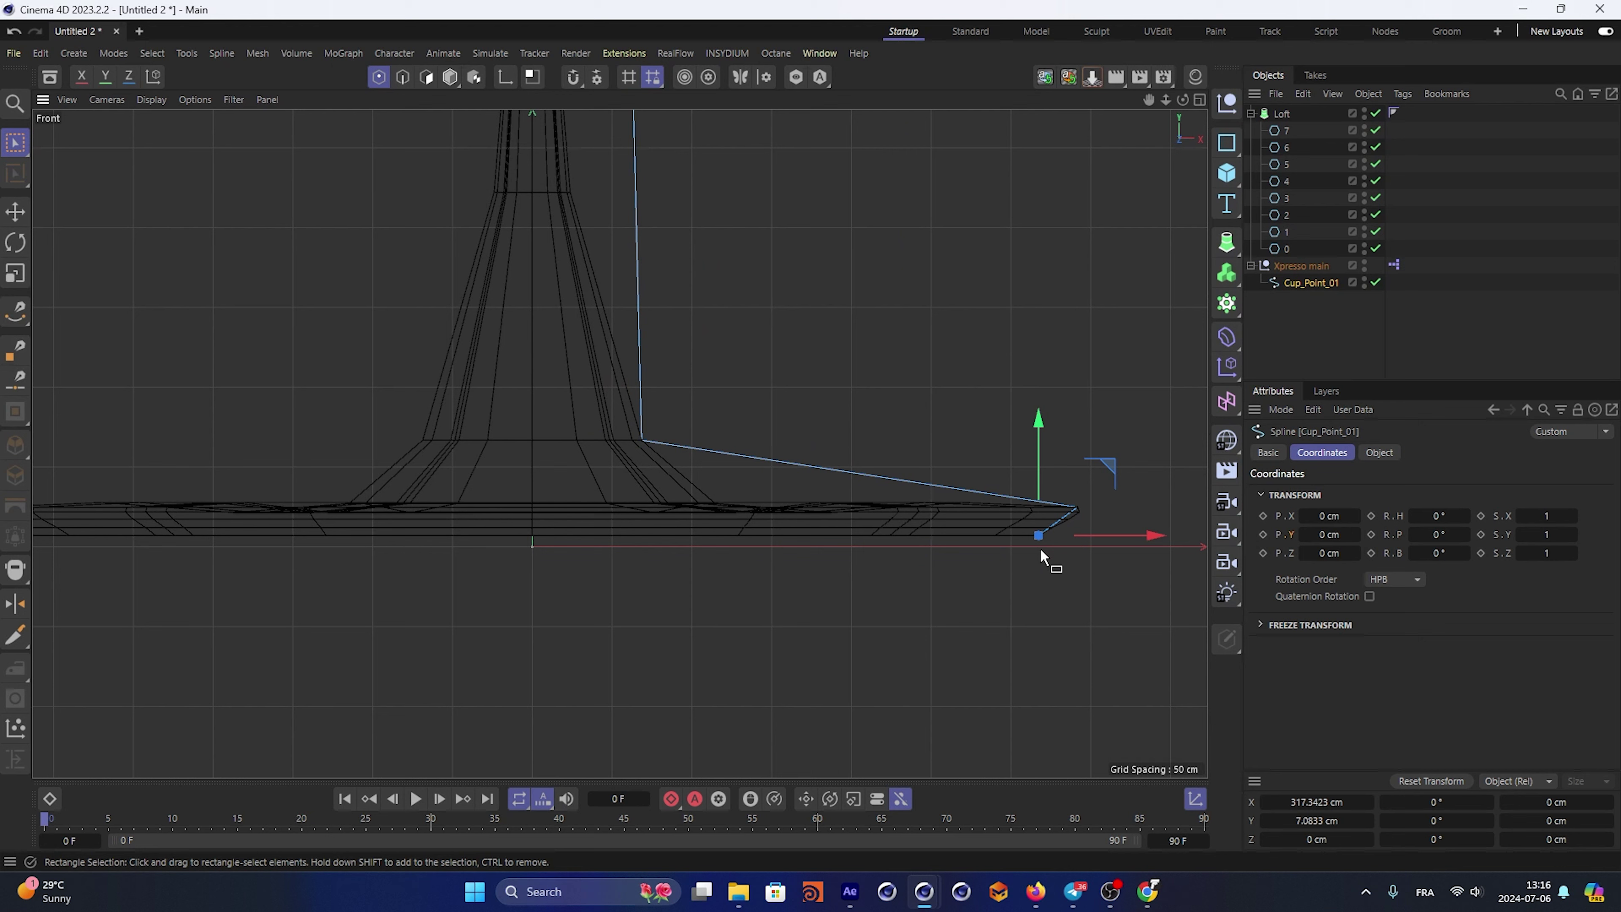
mouse_move(1039, 465)
mouse_down()
mouse_move(1038, 520)
mouse_move(1074, 507)
mouse_up()
drag(1079, 398, 1079, 488)
click(1075, 552)
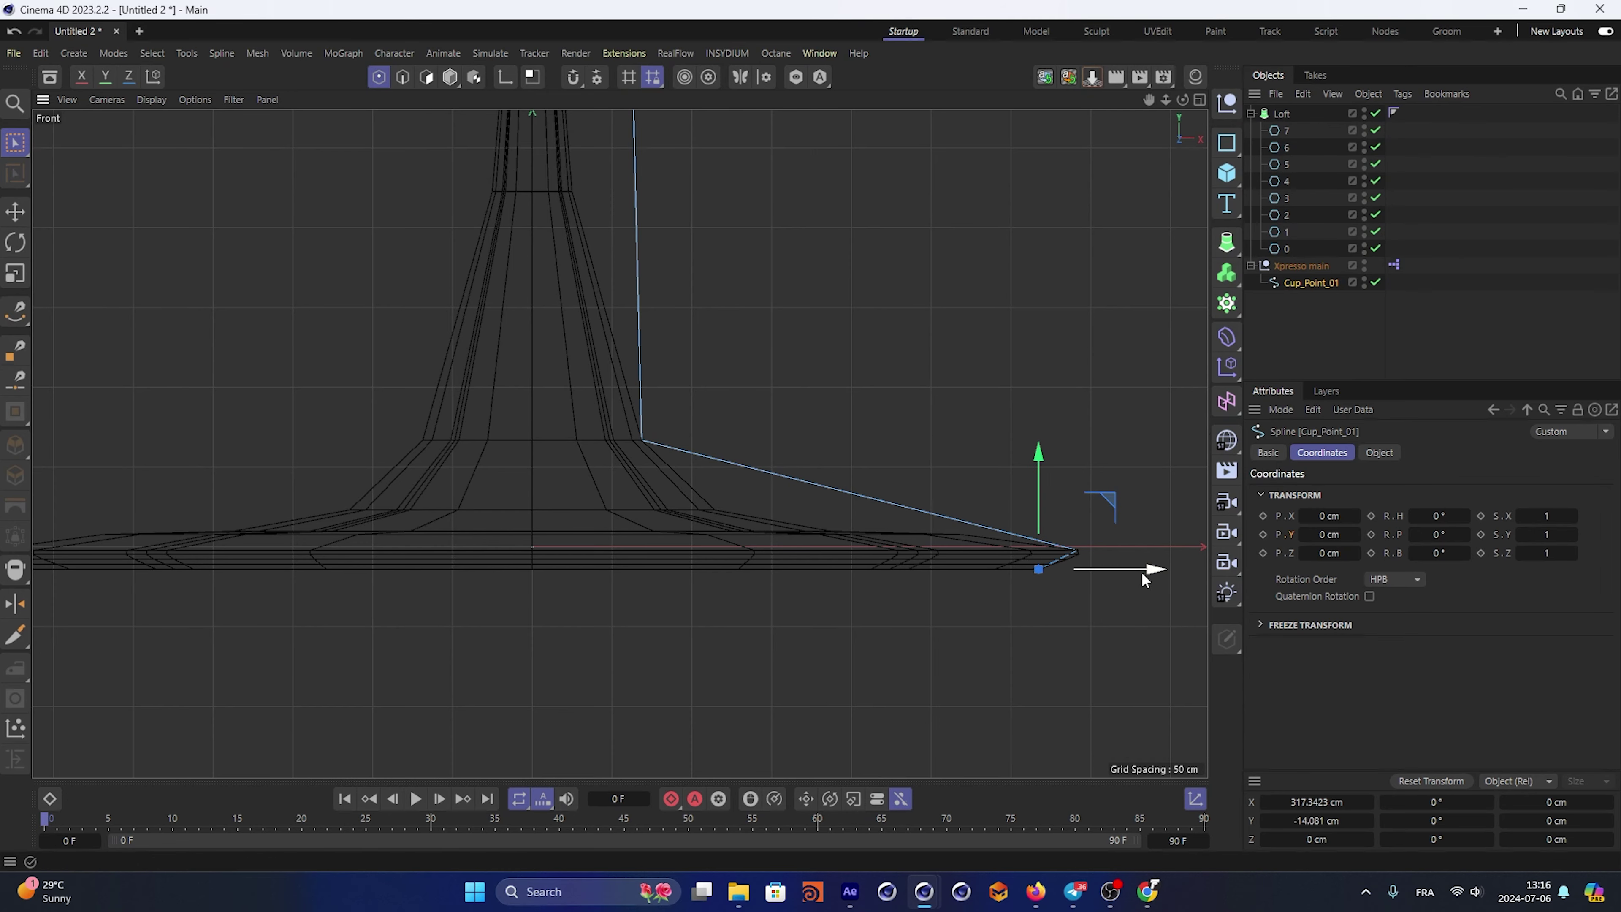
drag(1150, 568, 1122, 579)
scroll(444, 406, down, 5)
scroll(687, 279, up, 3)
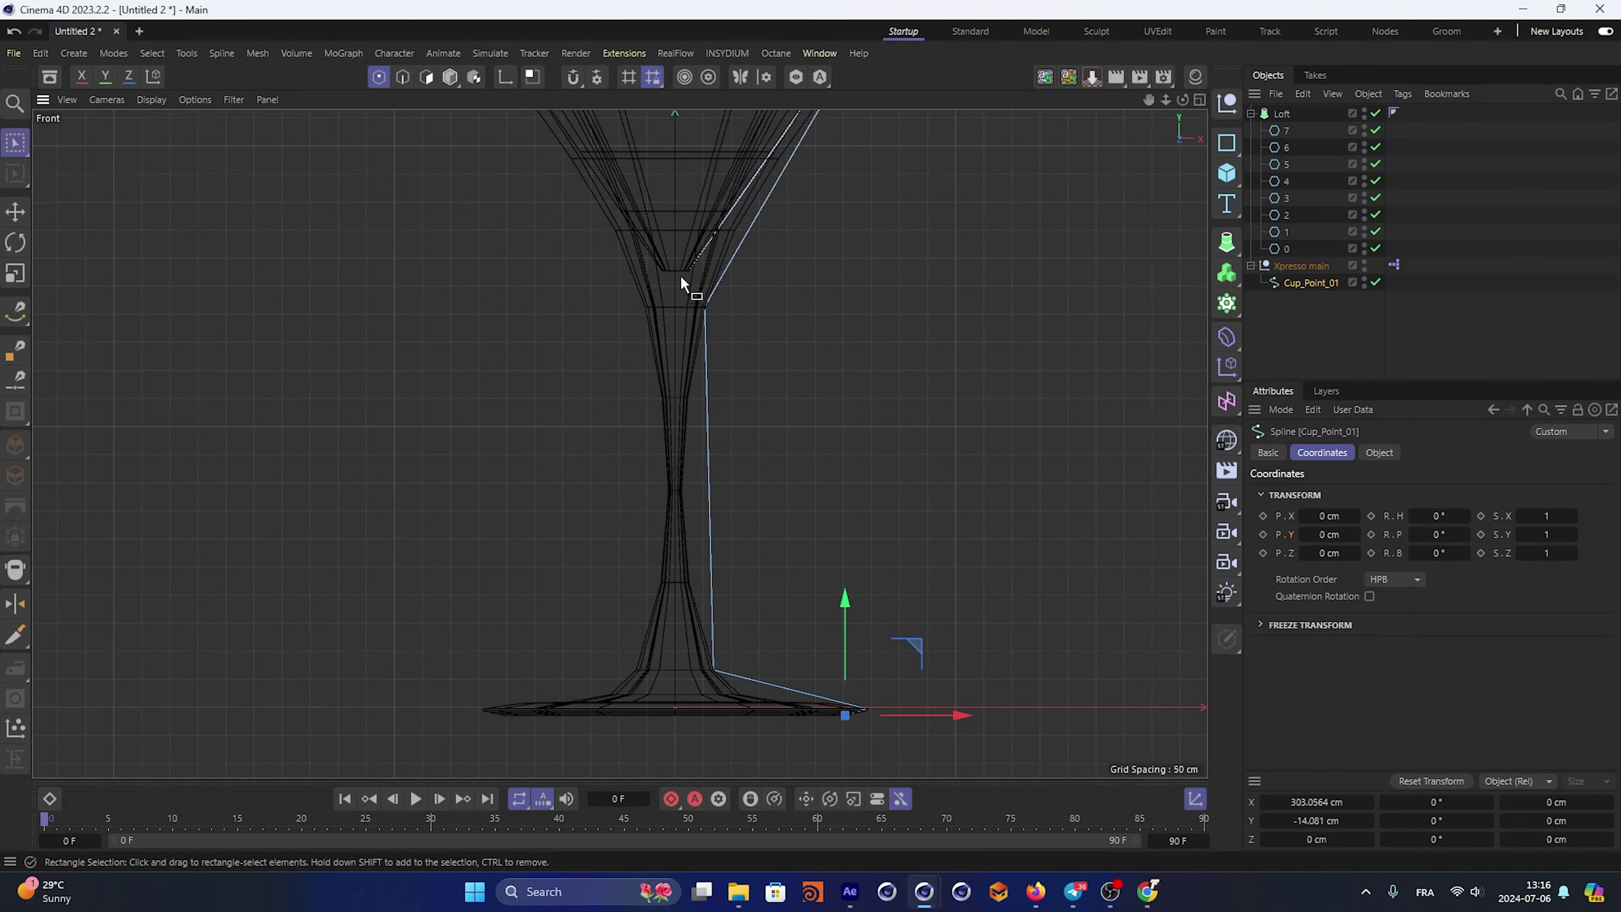
scroll(731, 318, up, 2)
click(717, 363)
drag(719, 299, 720, 295)
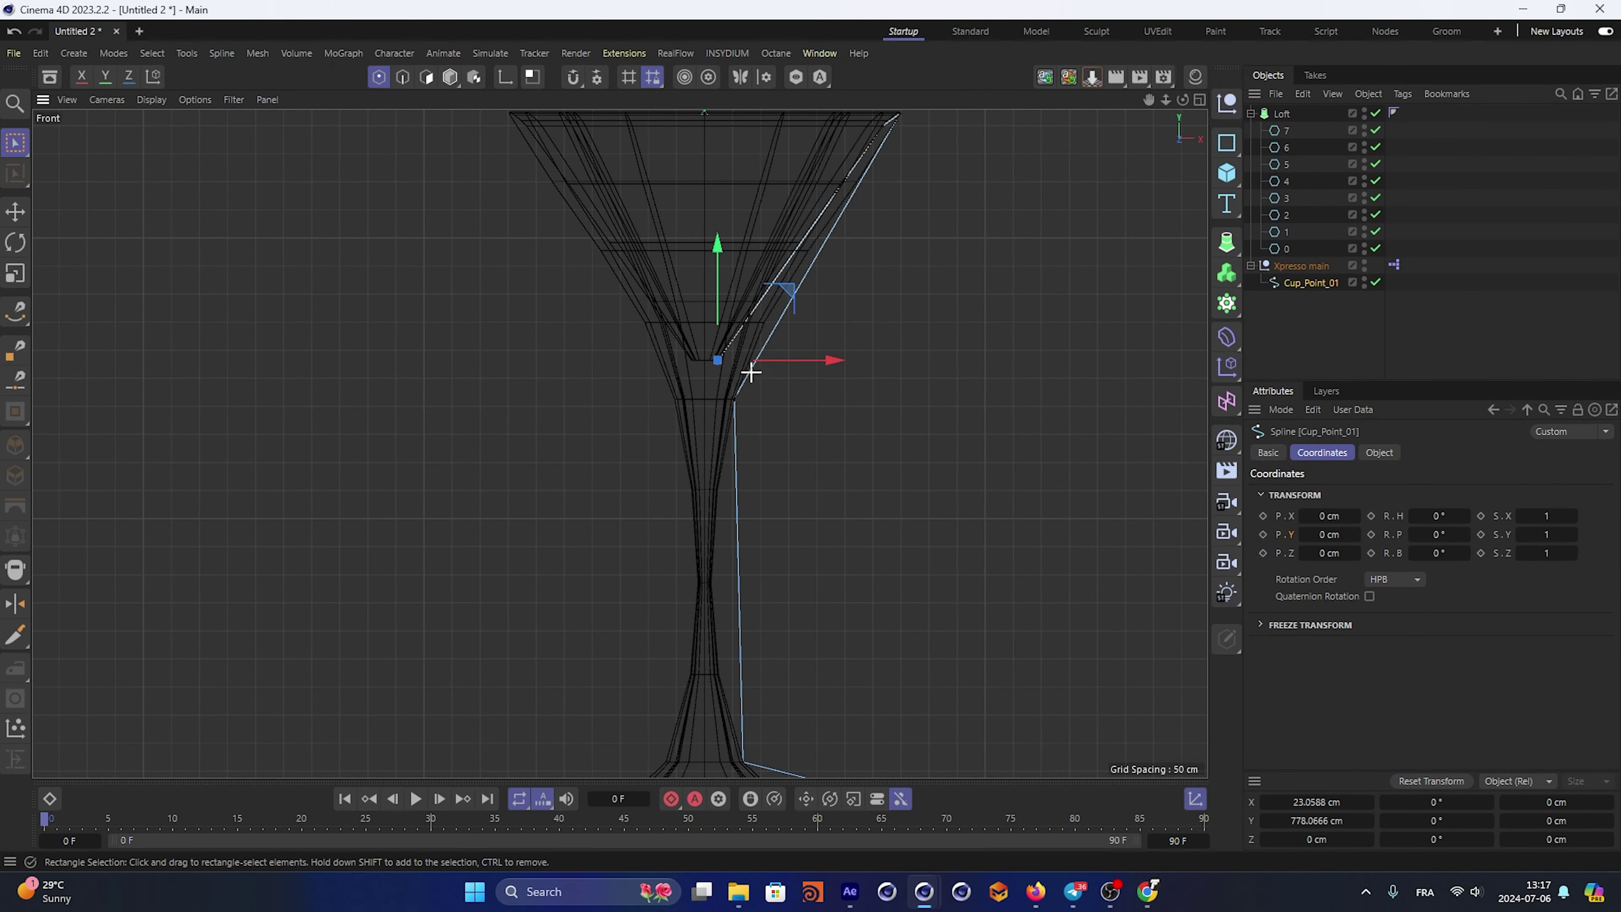
Maximize the Perspective view, orbit to see the whole glass, and select Loft
middle_click(808, 395)
middle_click(466, 230)
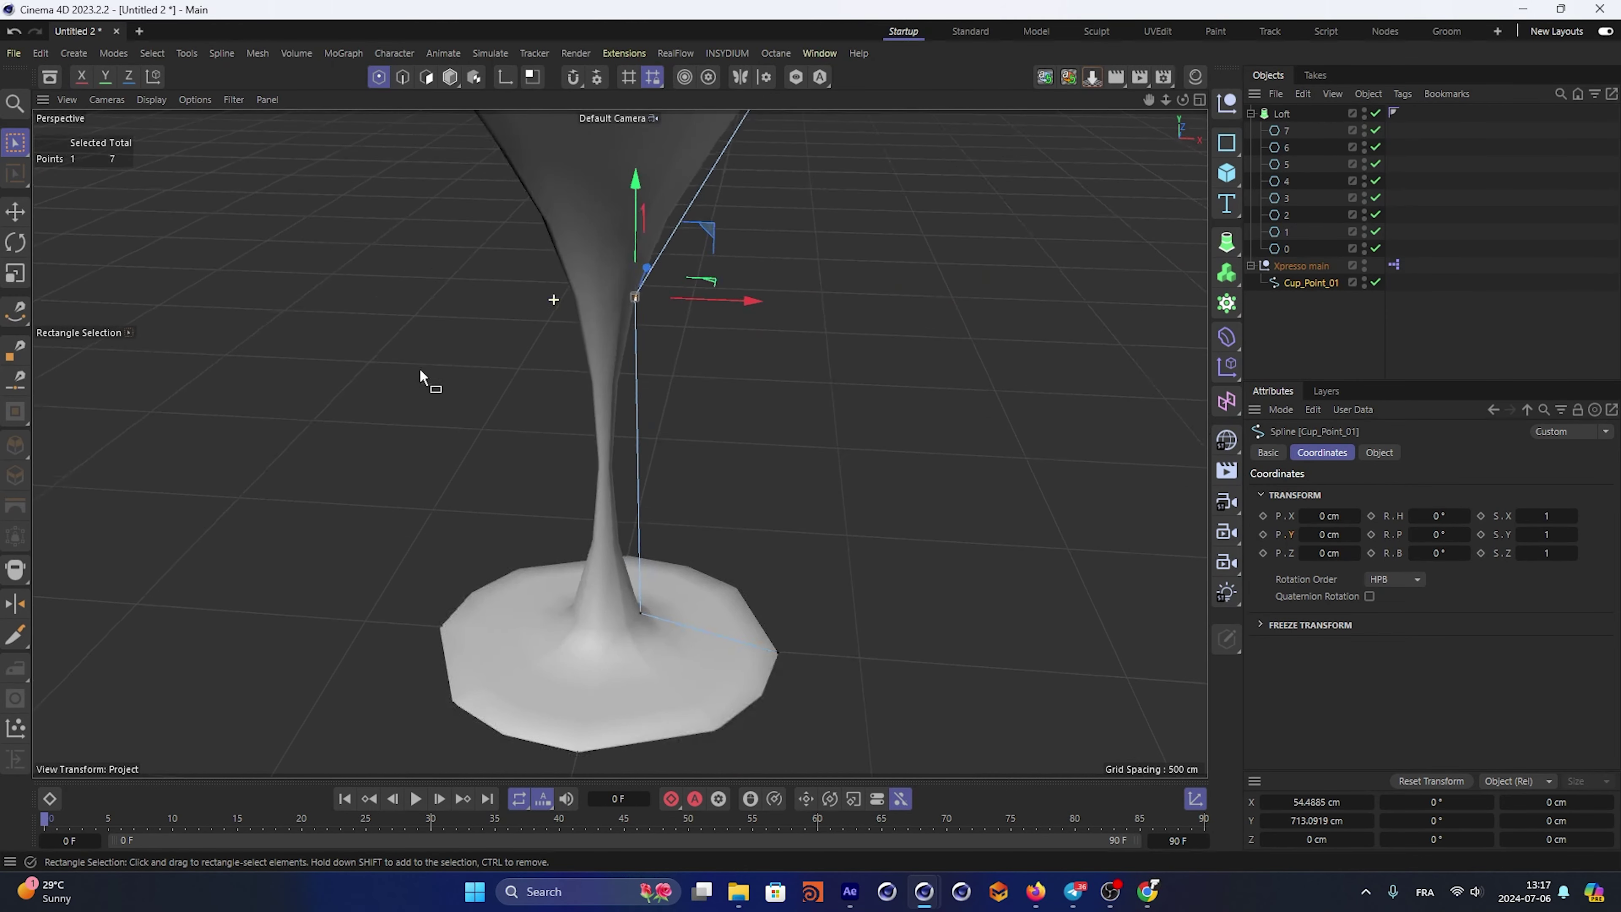
scroll(539, 355, down, 2)
alt+drag(539, 350, 1142, 399)
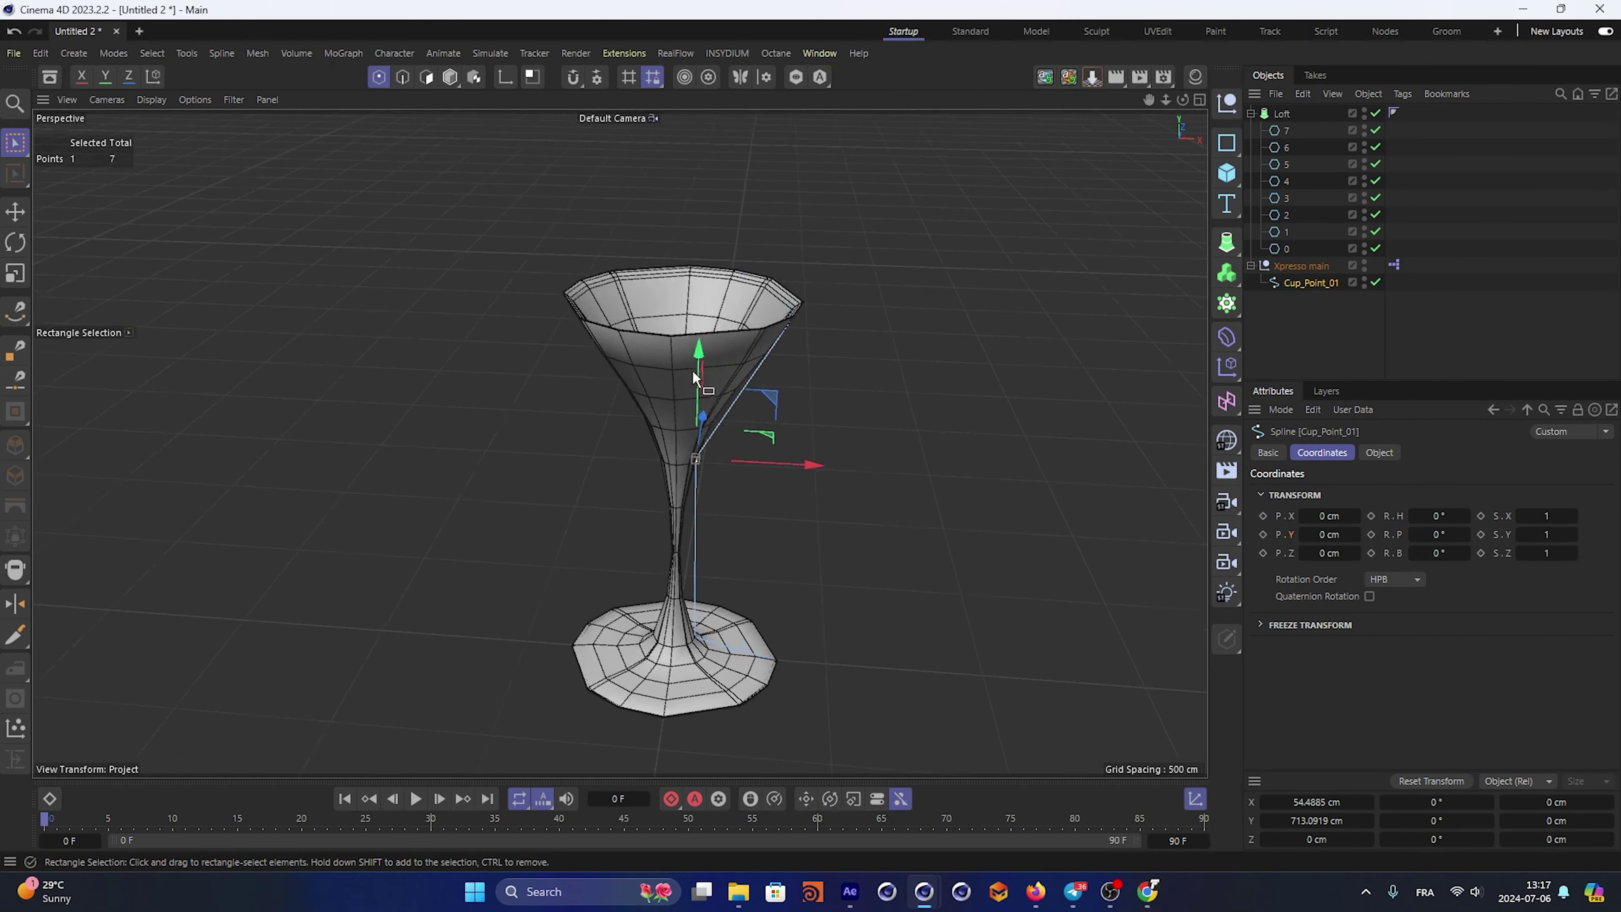
click(1282, 113)
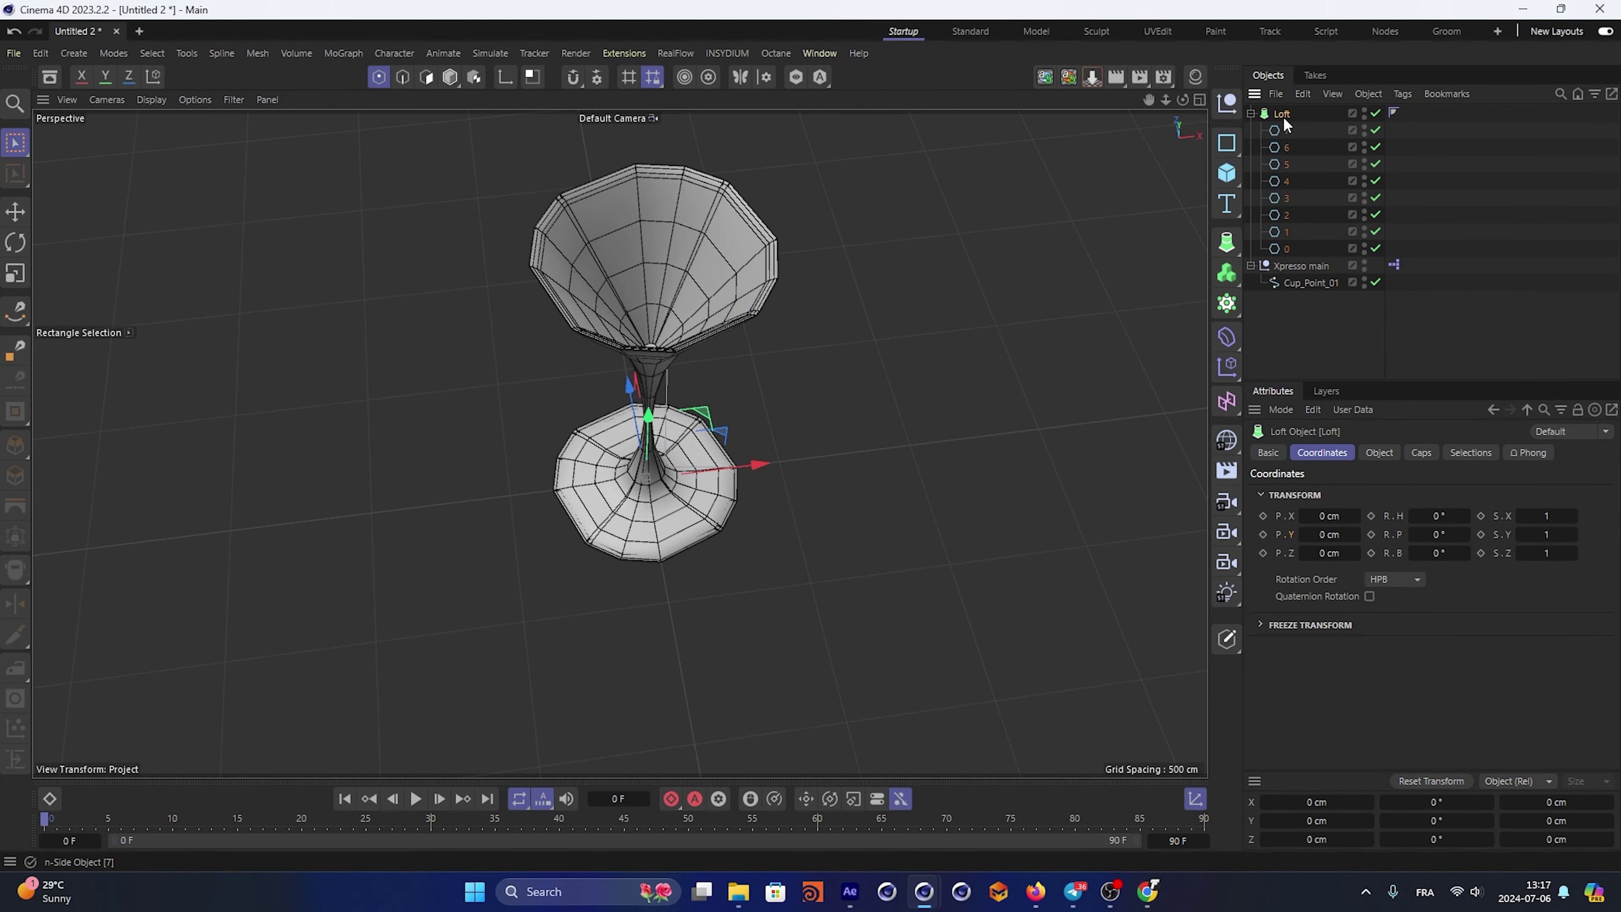
Set the Loft's Subdivision U to 51 and Subdivision V to 13, then collapse its hierarchy
shift+click(1292, 246)
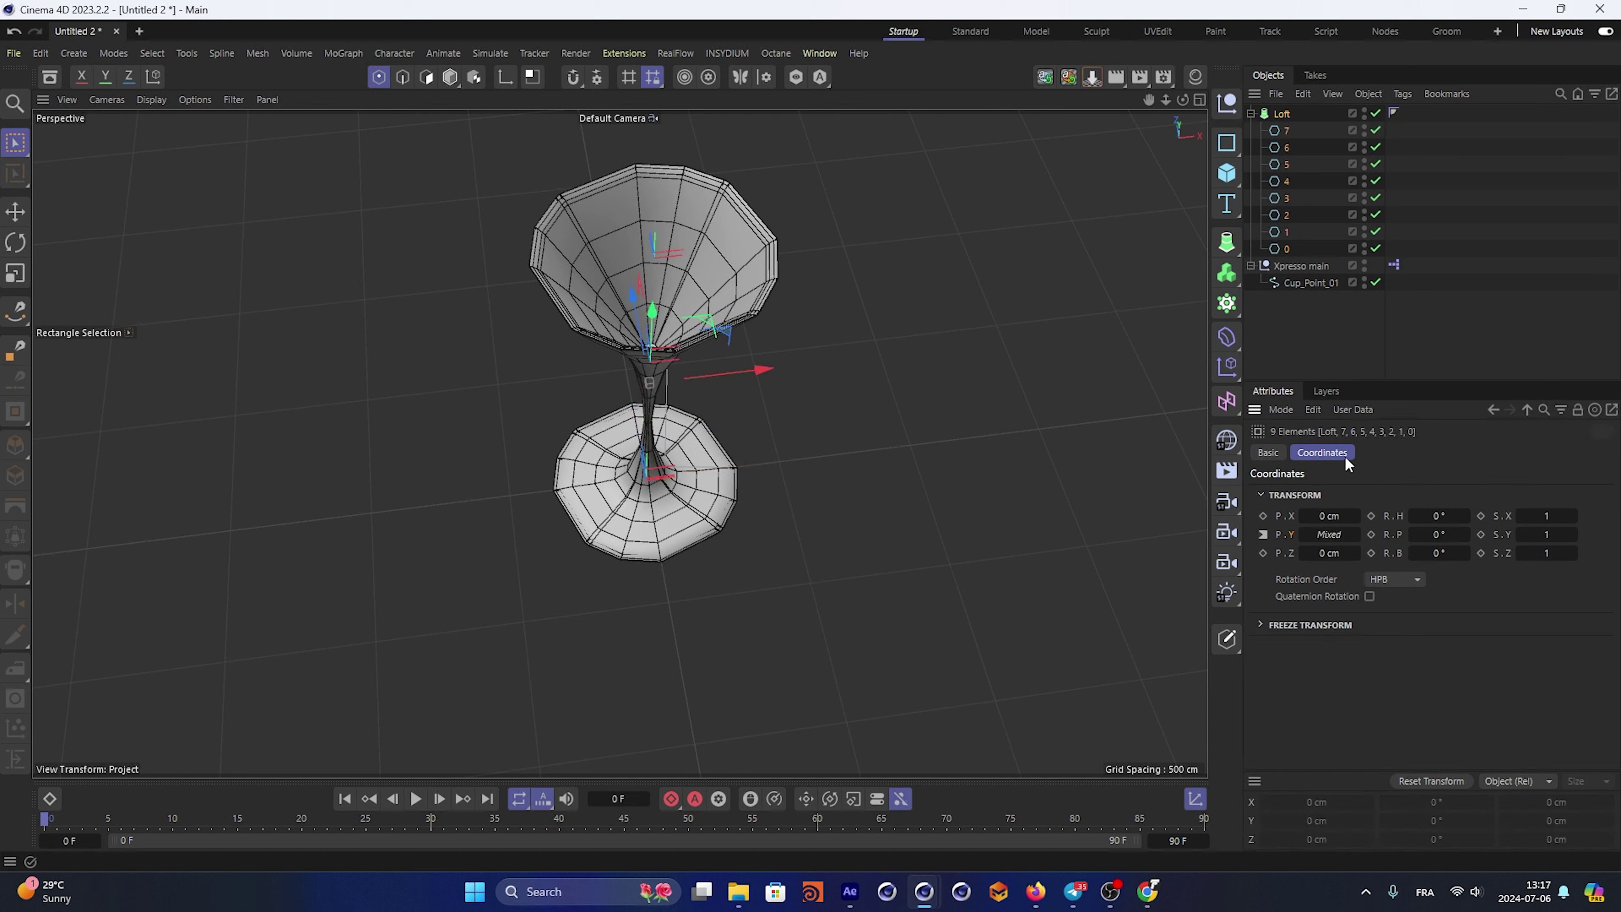
click(1273, 113)
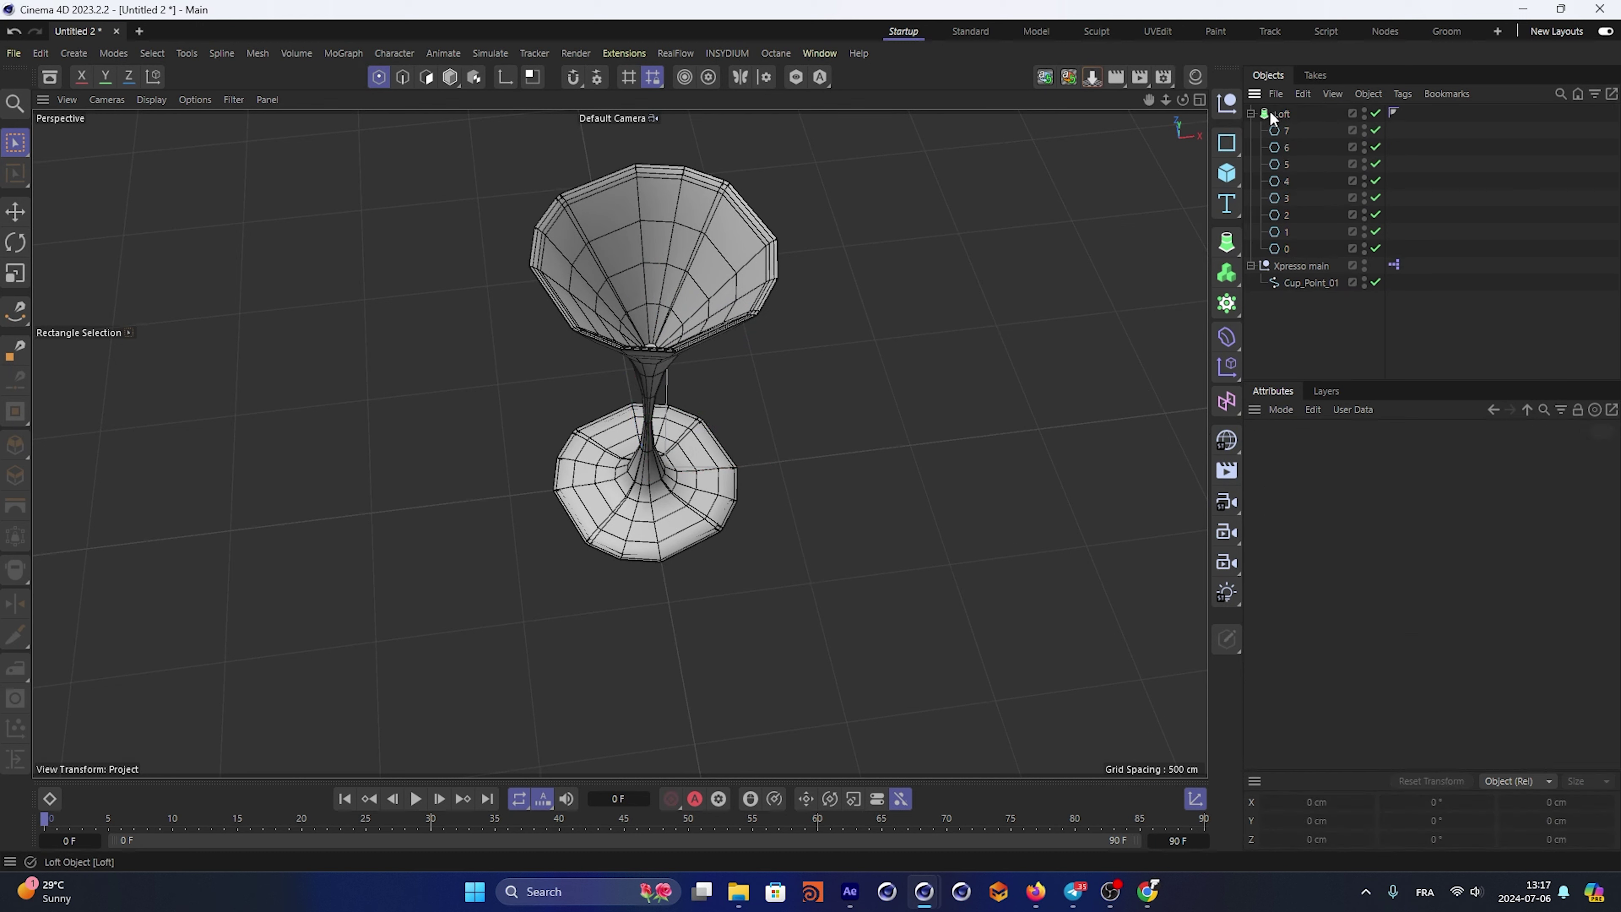
click(1378, 452)
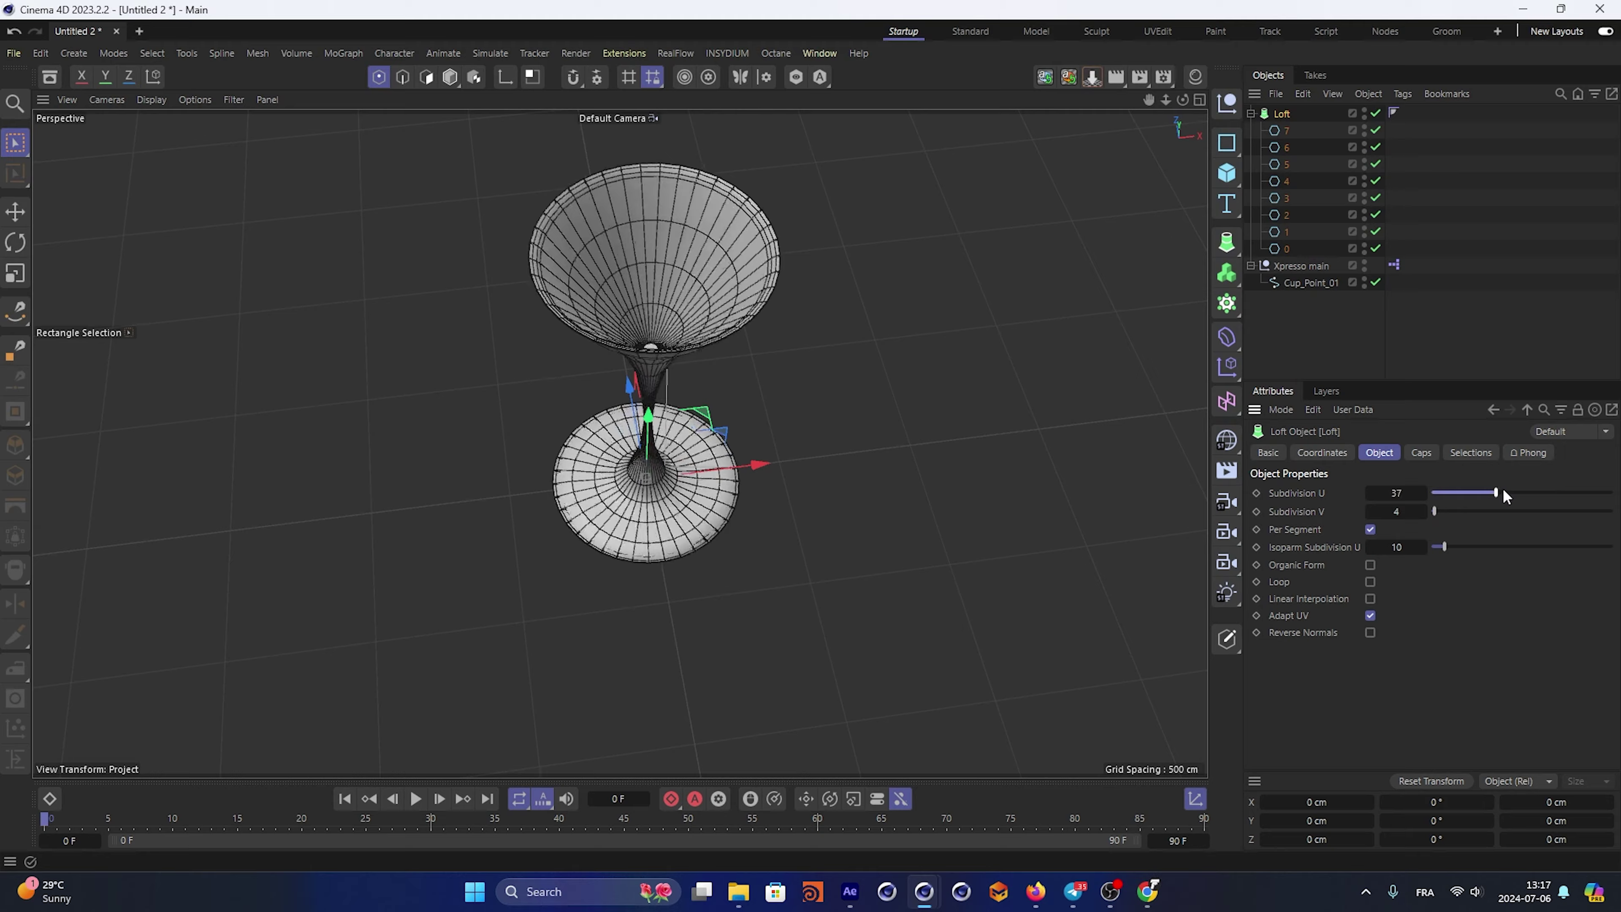
mouse_move(1457, 492)
mouse_down()
mouse_move(1521, 492)
mouse_move(1450, 510)
mouse_up()
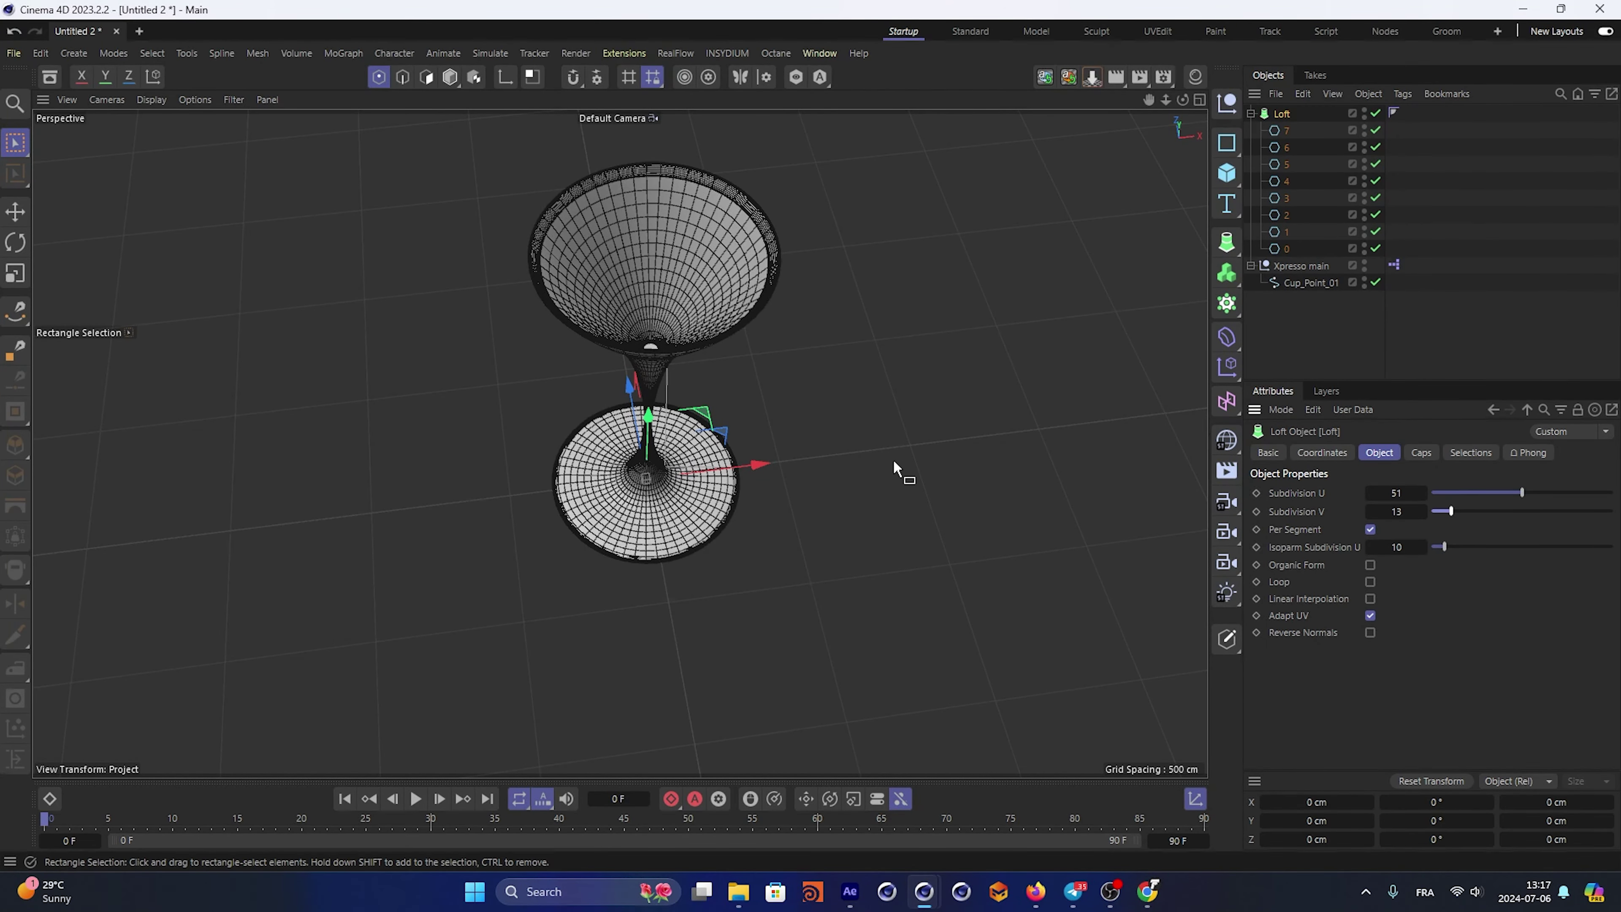
alt+middle_drag(893, 459, 933, 414)
click(1252, 114)
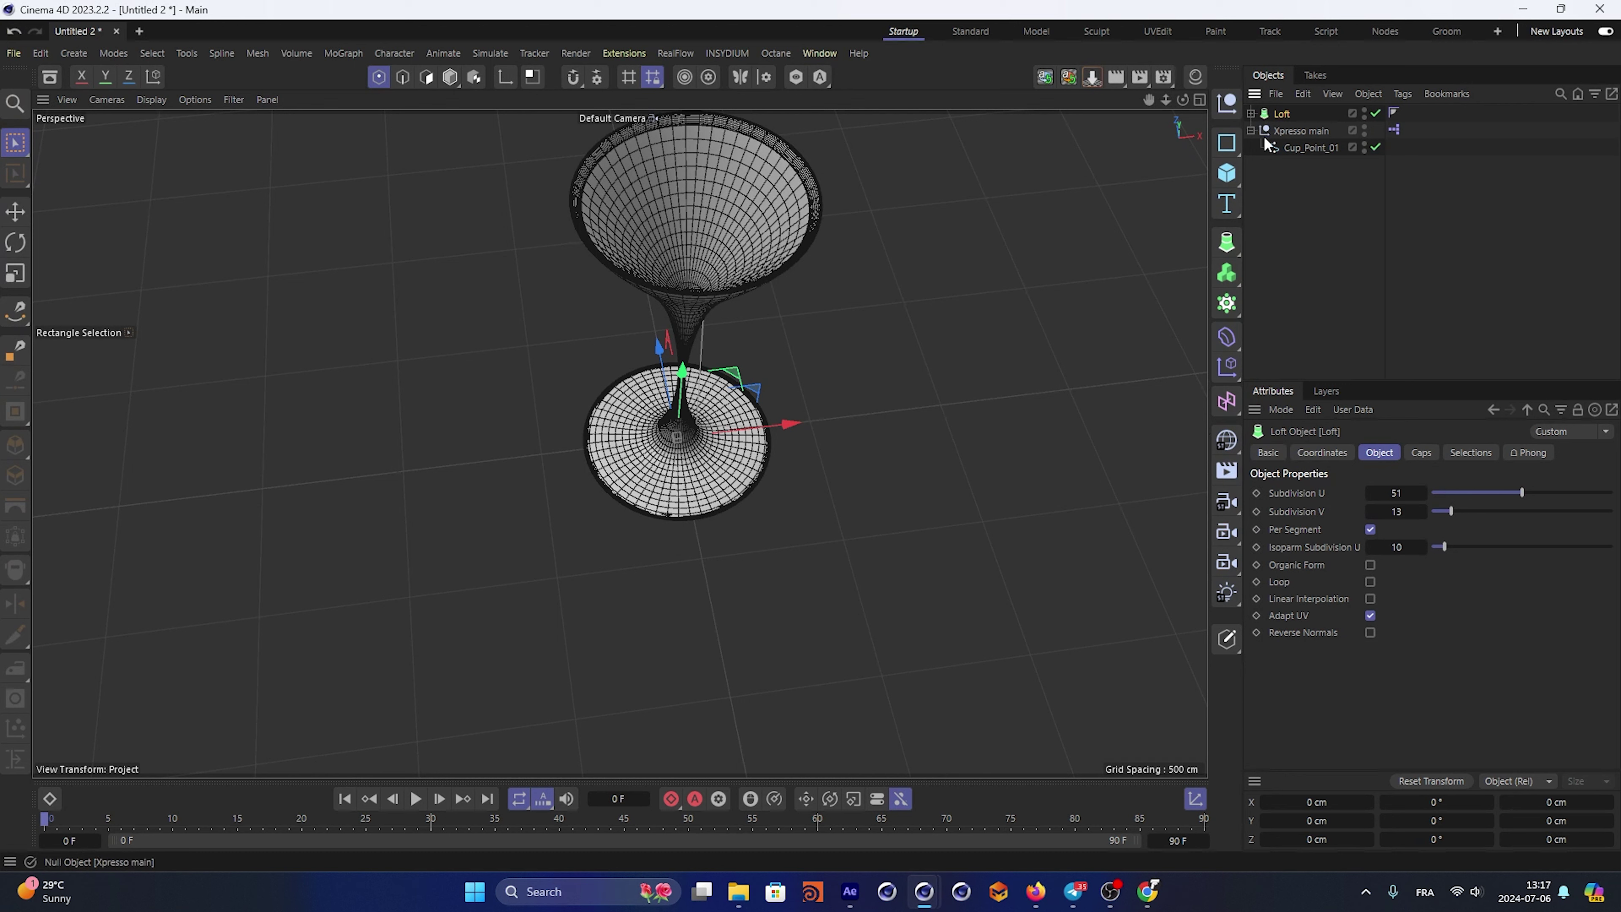
click(1251, 113)
click(1252, 114)
Group the Loft in a new Null and add a Bevel deformer below the Loft
key(alt+g)
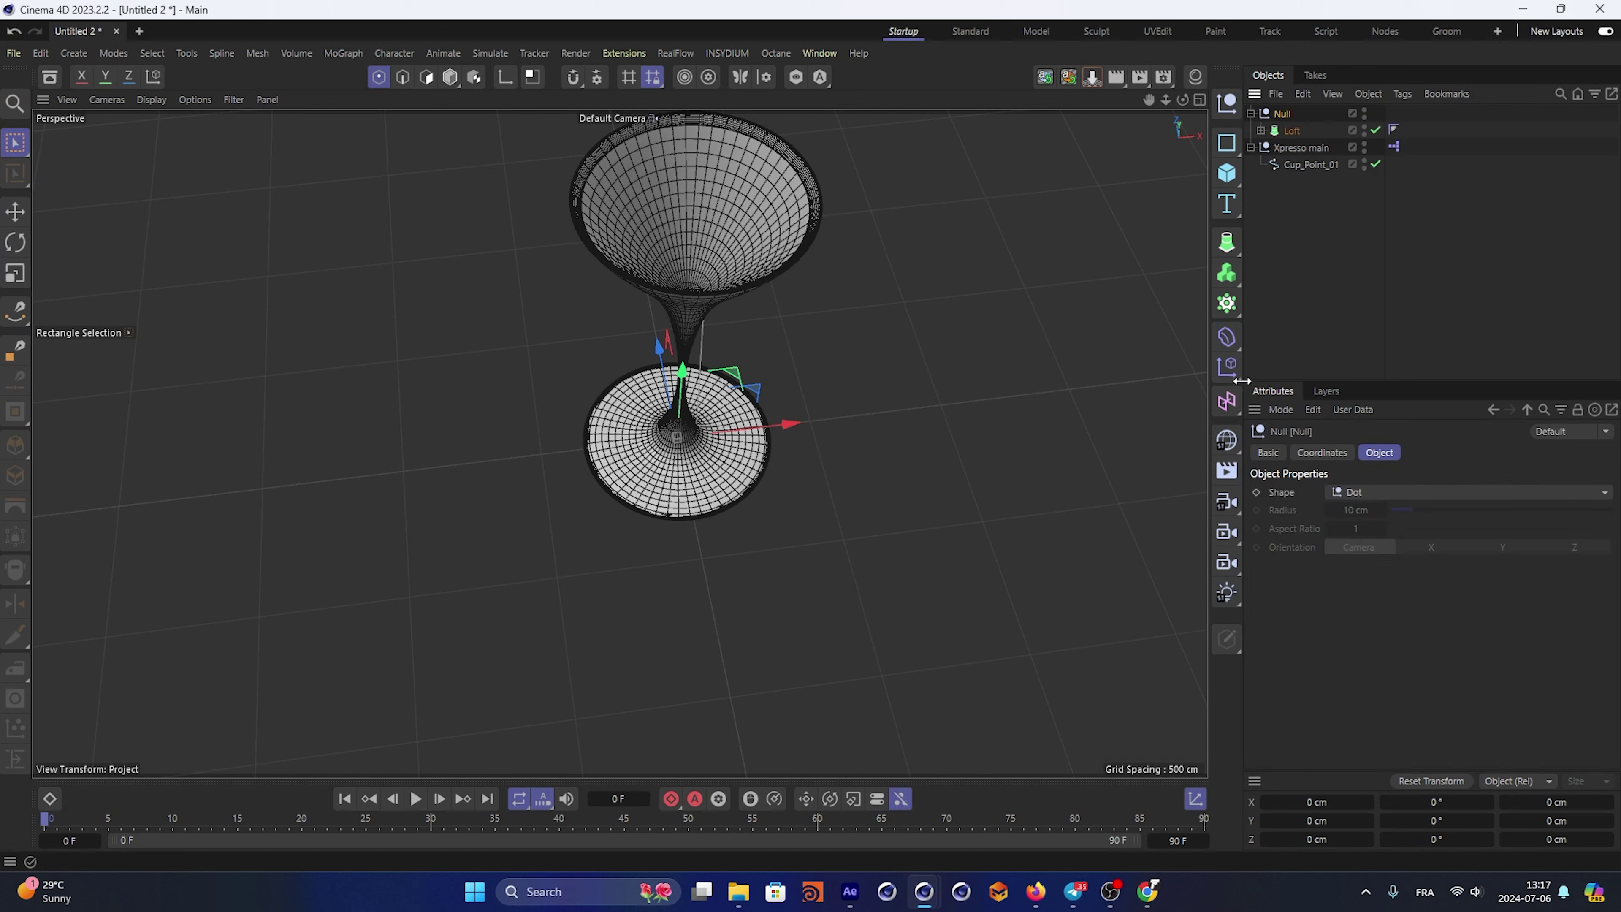
click(1226, 337)
click(1327, 852)
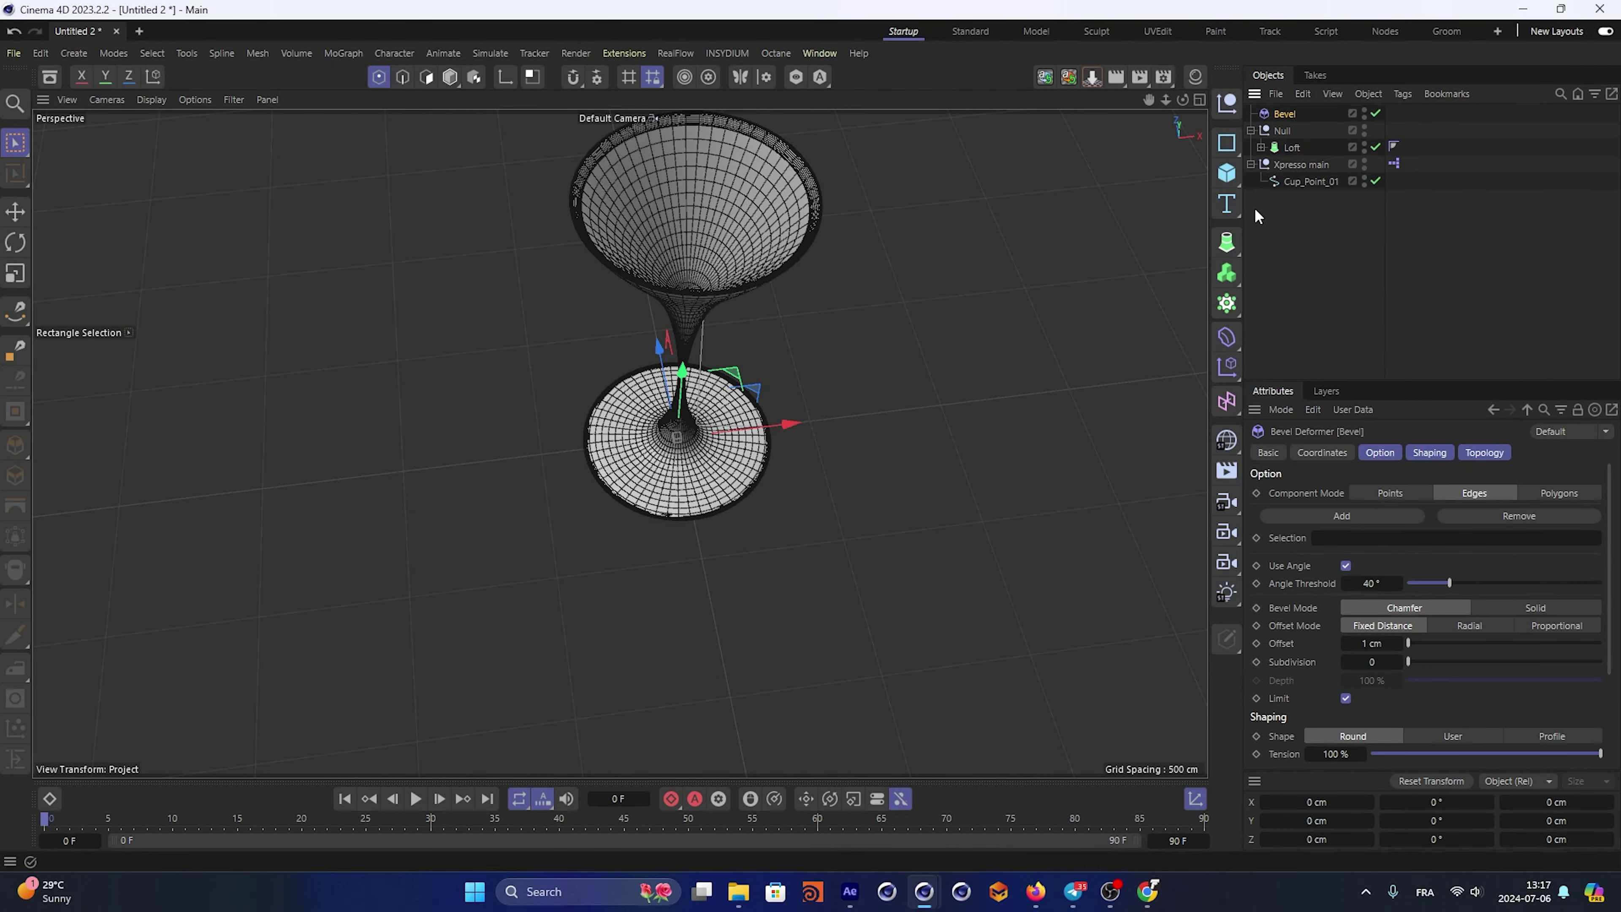
drag(1286, 141, 1289, 139)
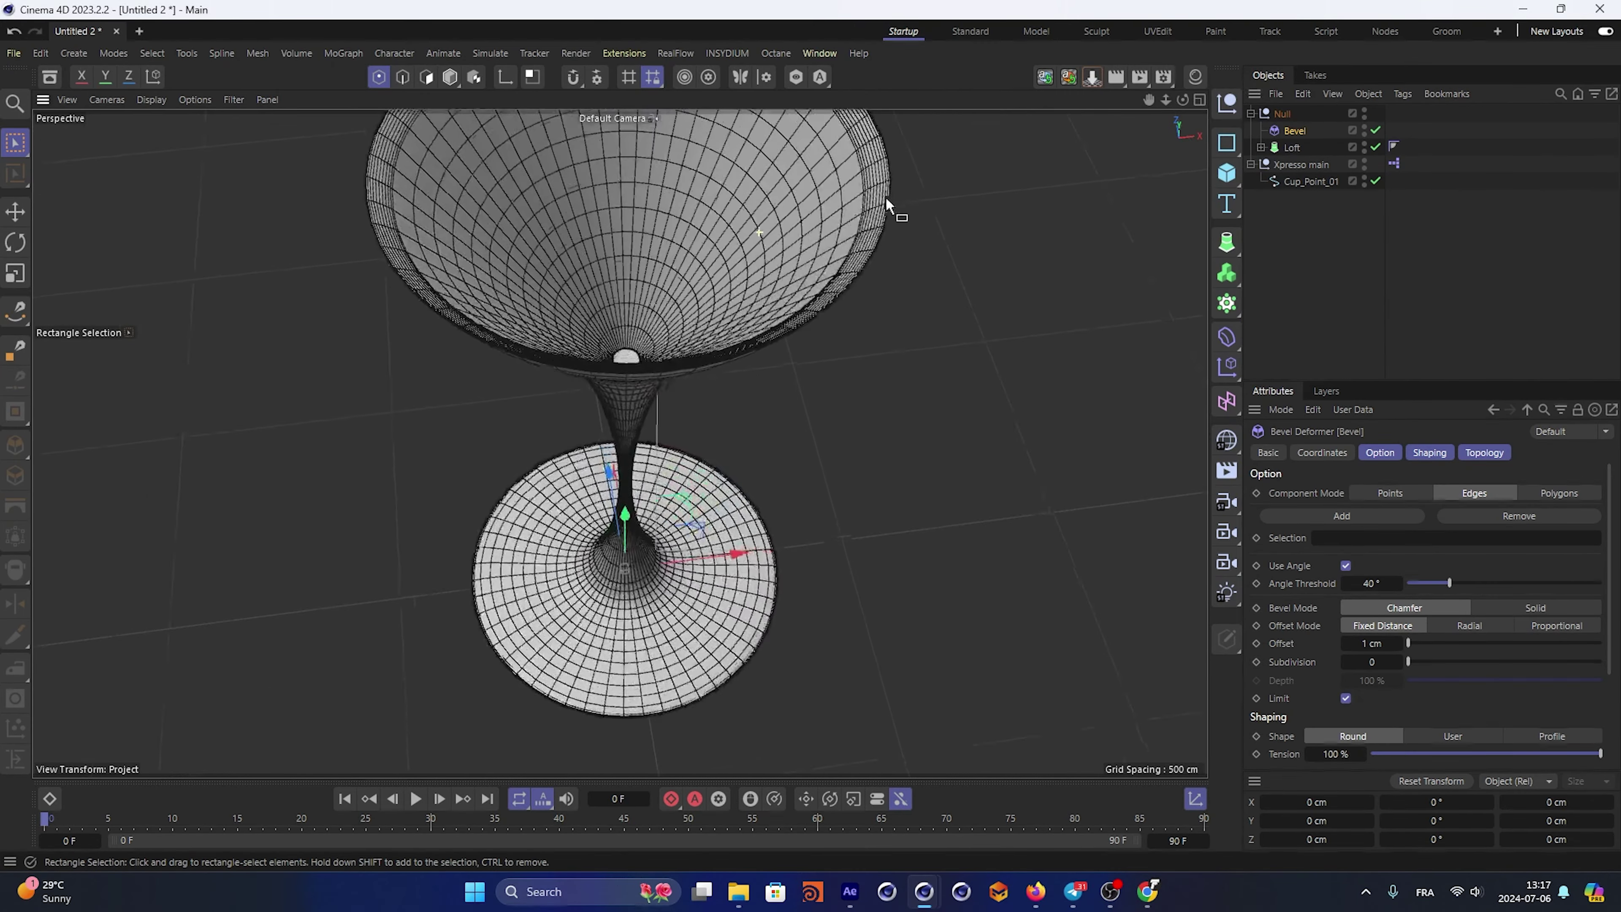
scroll(791, 153, up, 10)
scroll(791, 153, down, 10)
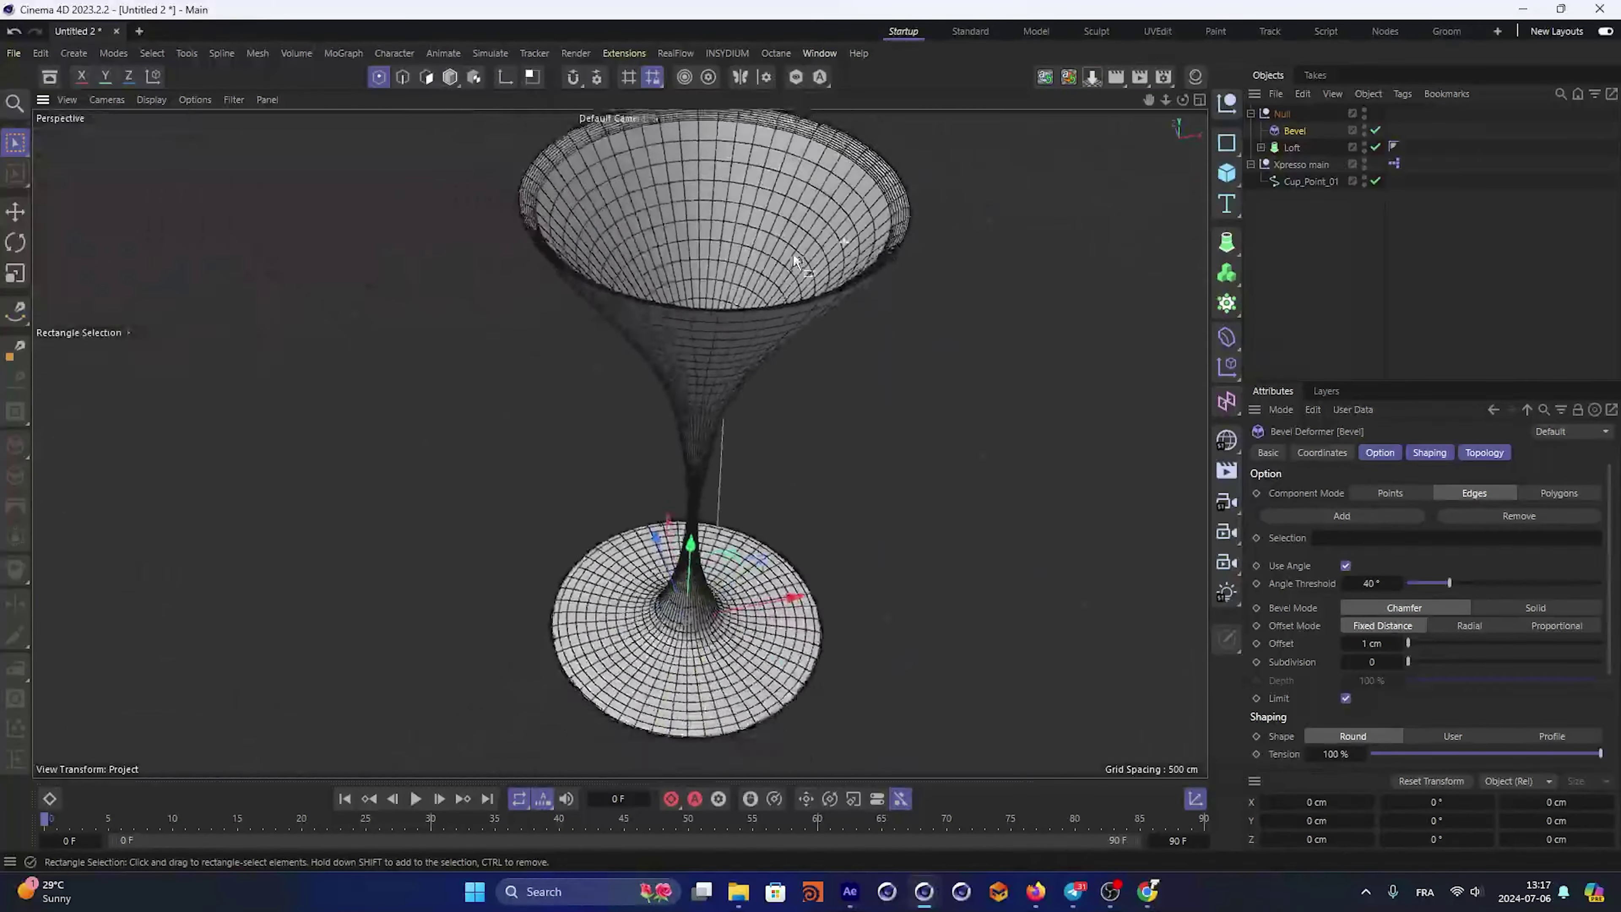
drag(1288, 148, 1288, 131)
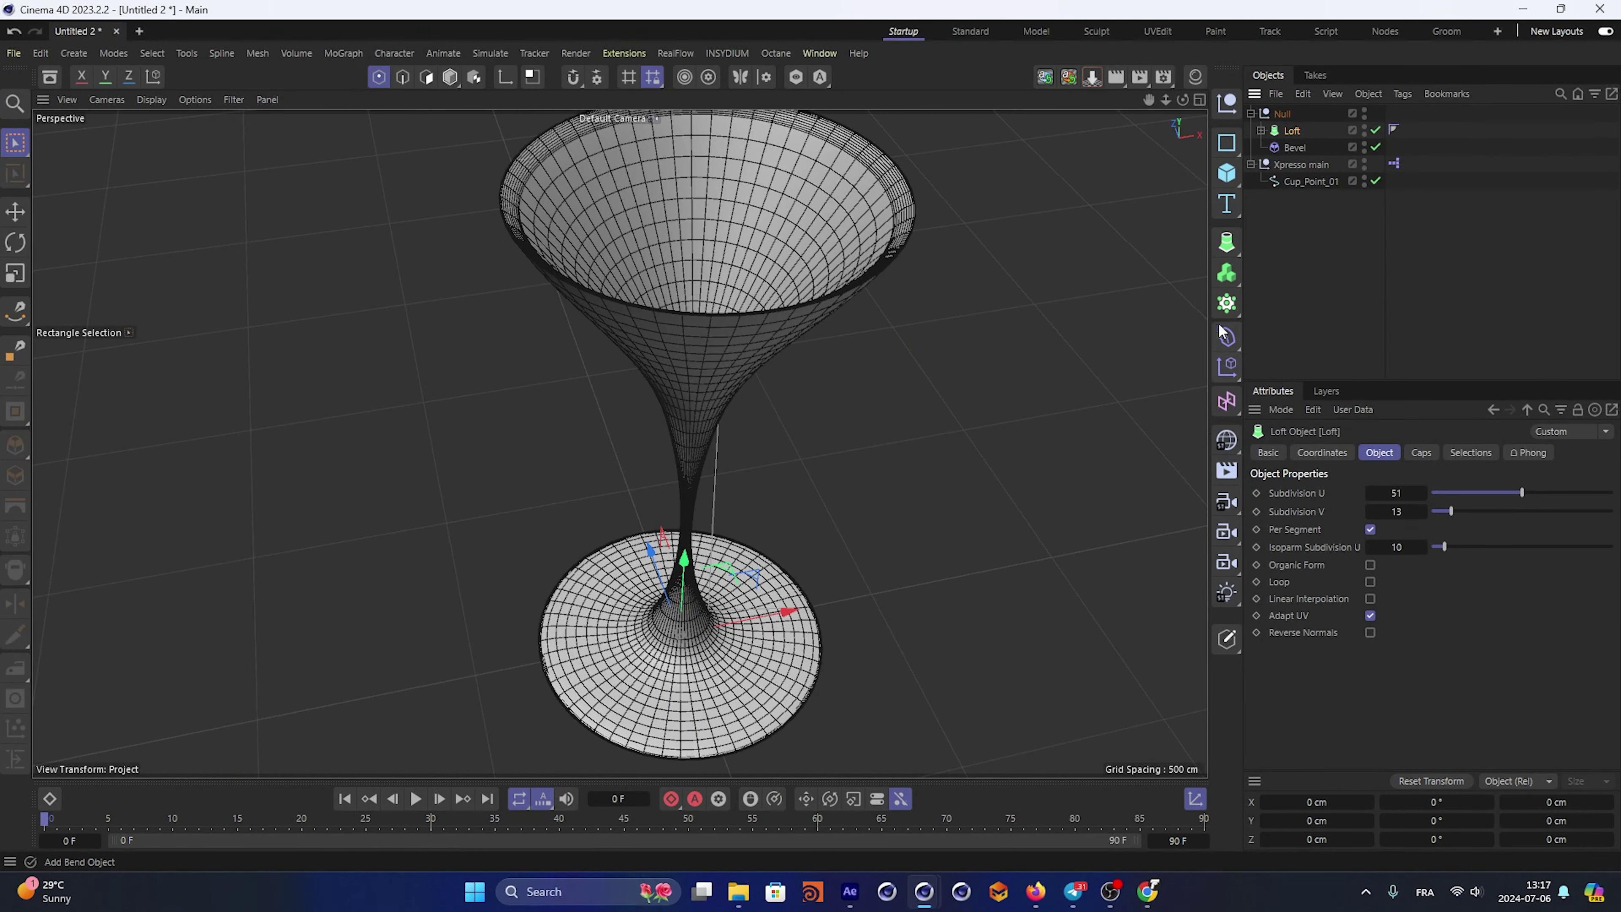
Add a Connect object and nest Loft above Bevel inside it under the Null
click(1221, 259)
click(1311, 383)
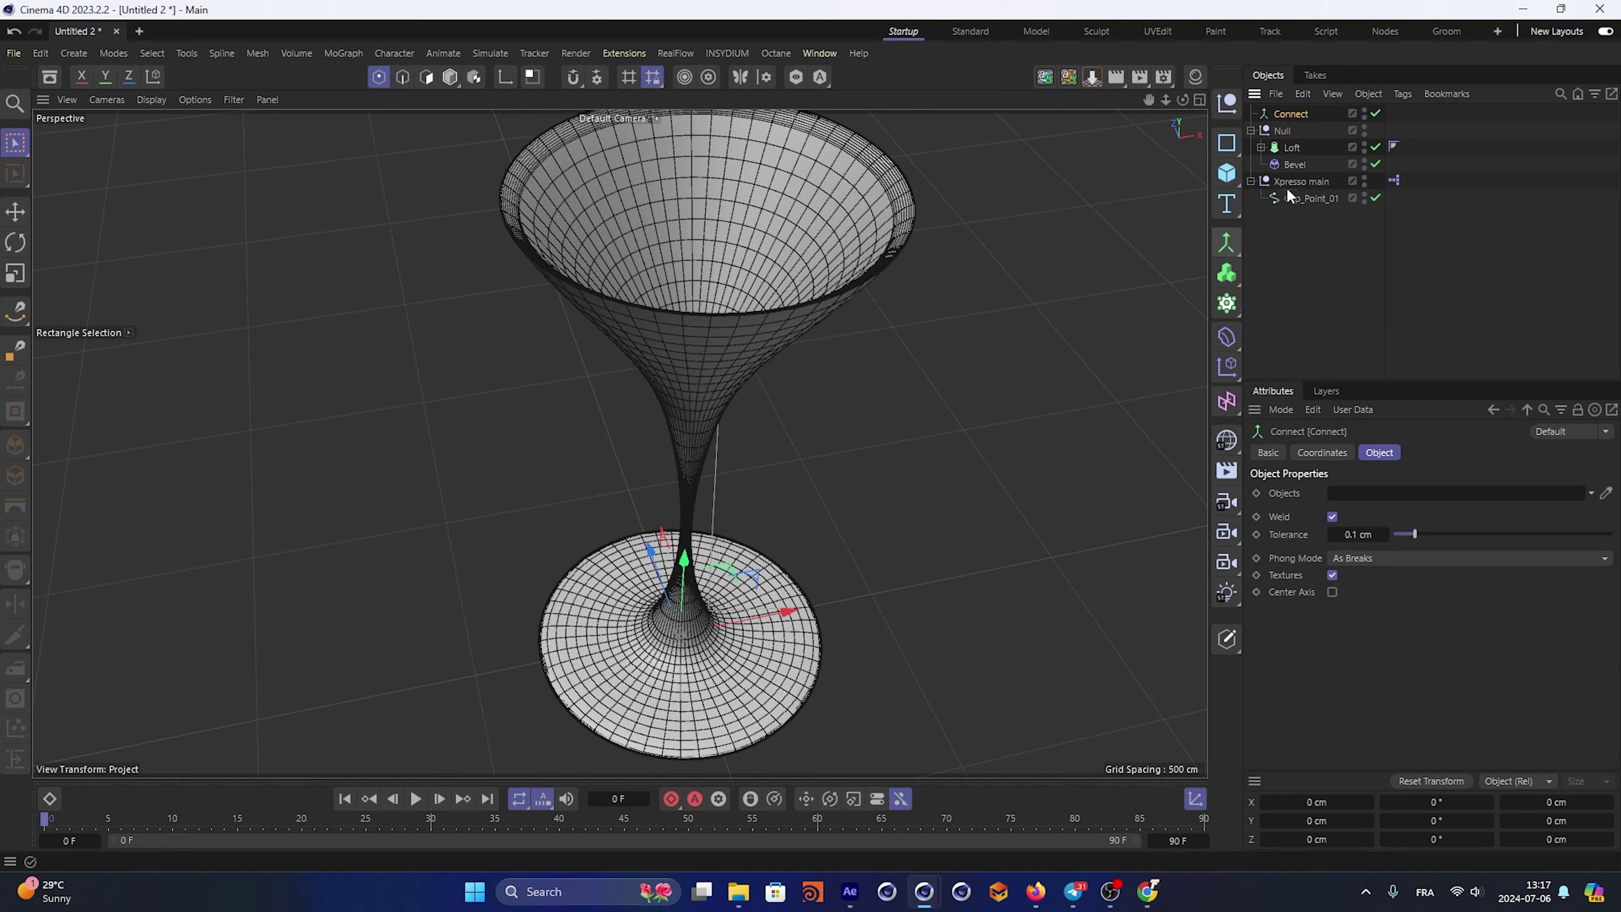
mouse_move(1273, 144)
mouse_down()
mouse_move(1267, 130)
mouse_move(1293, 132)
mouse_up()
scroll(939, 235, up, 5)
mouse_move(939, 236)
alt+mouse_down()
mouse_move(882, 296)
mouse_move(906, 282)
alt+mouse_up()
drag(1302, 165, 1295, 131)
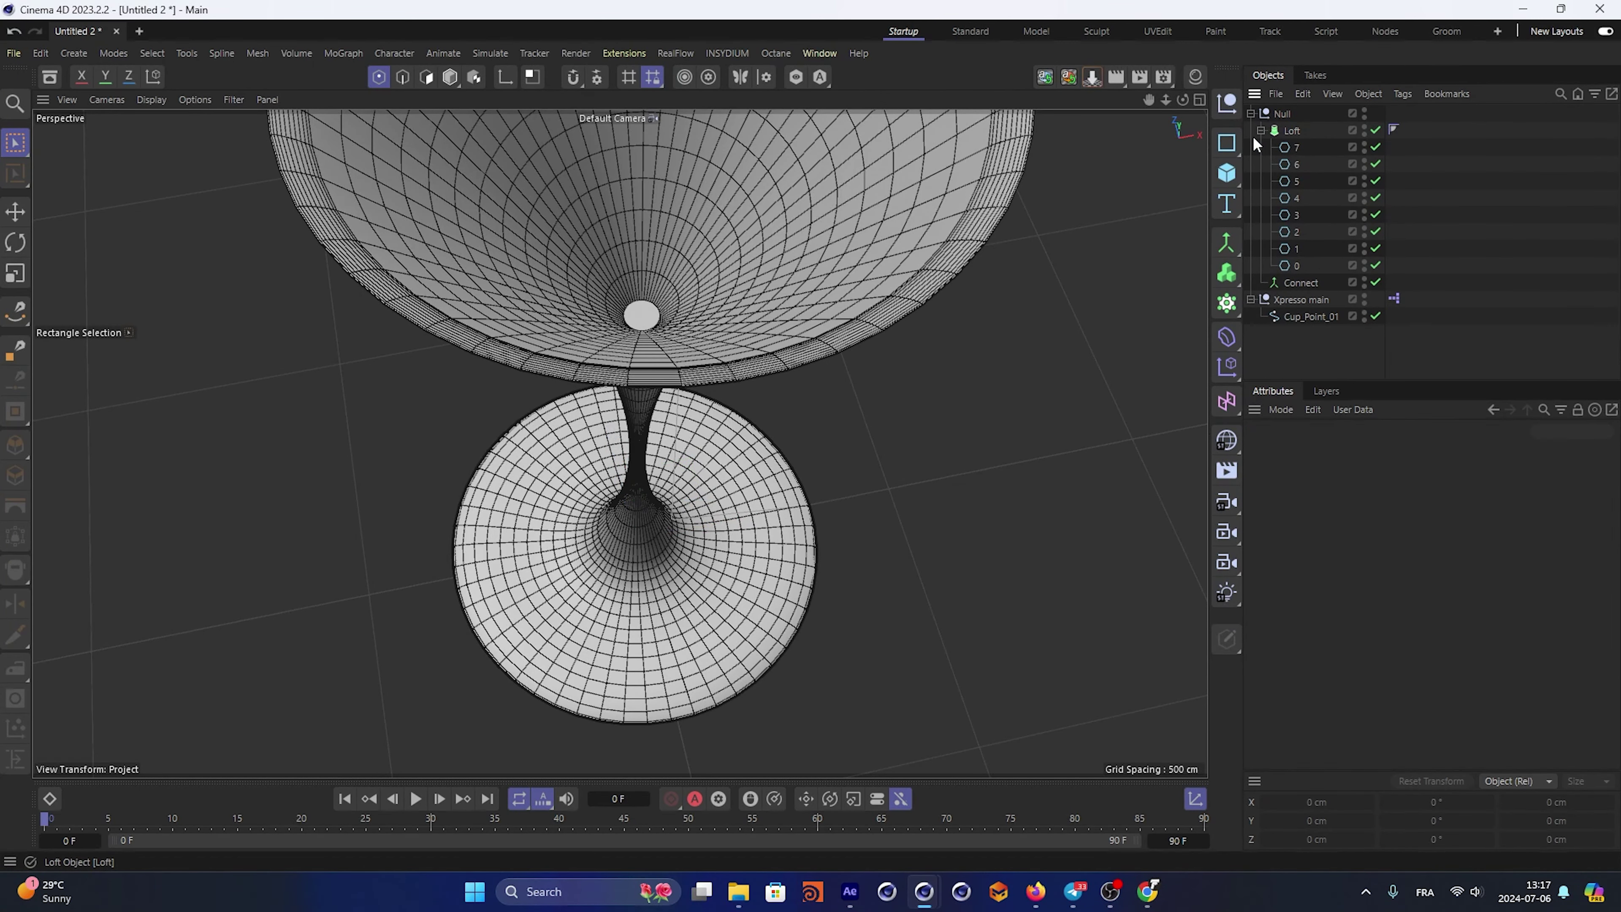
Delete the Connect object and maximize the Front view framed on the glass
key(Delete)
key(h)
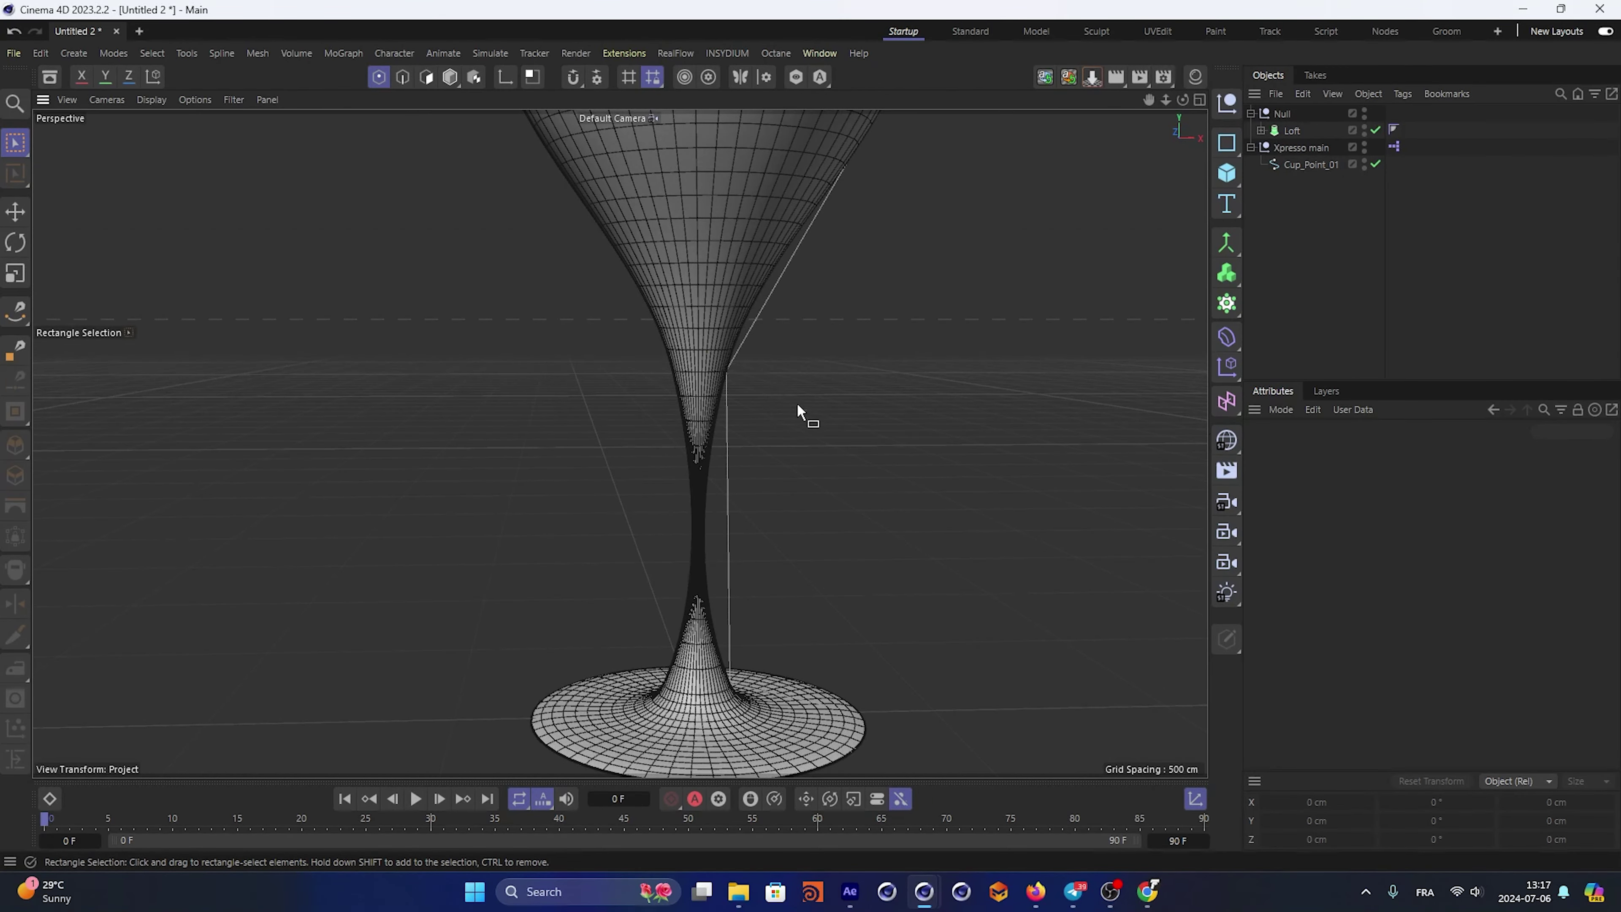
middle_click(797, 402)
middle_click(874, 504)
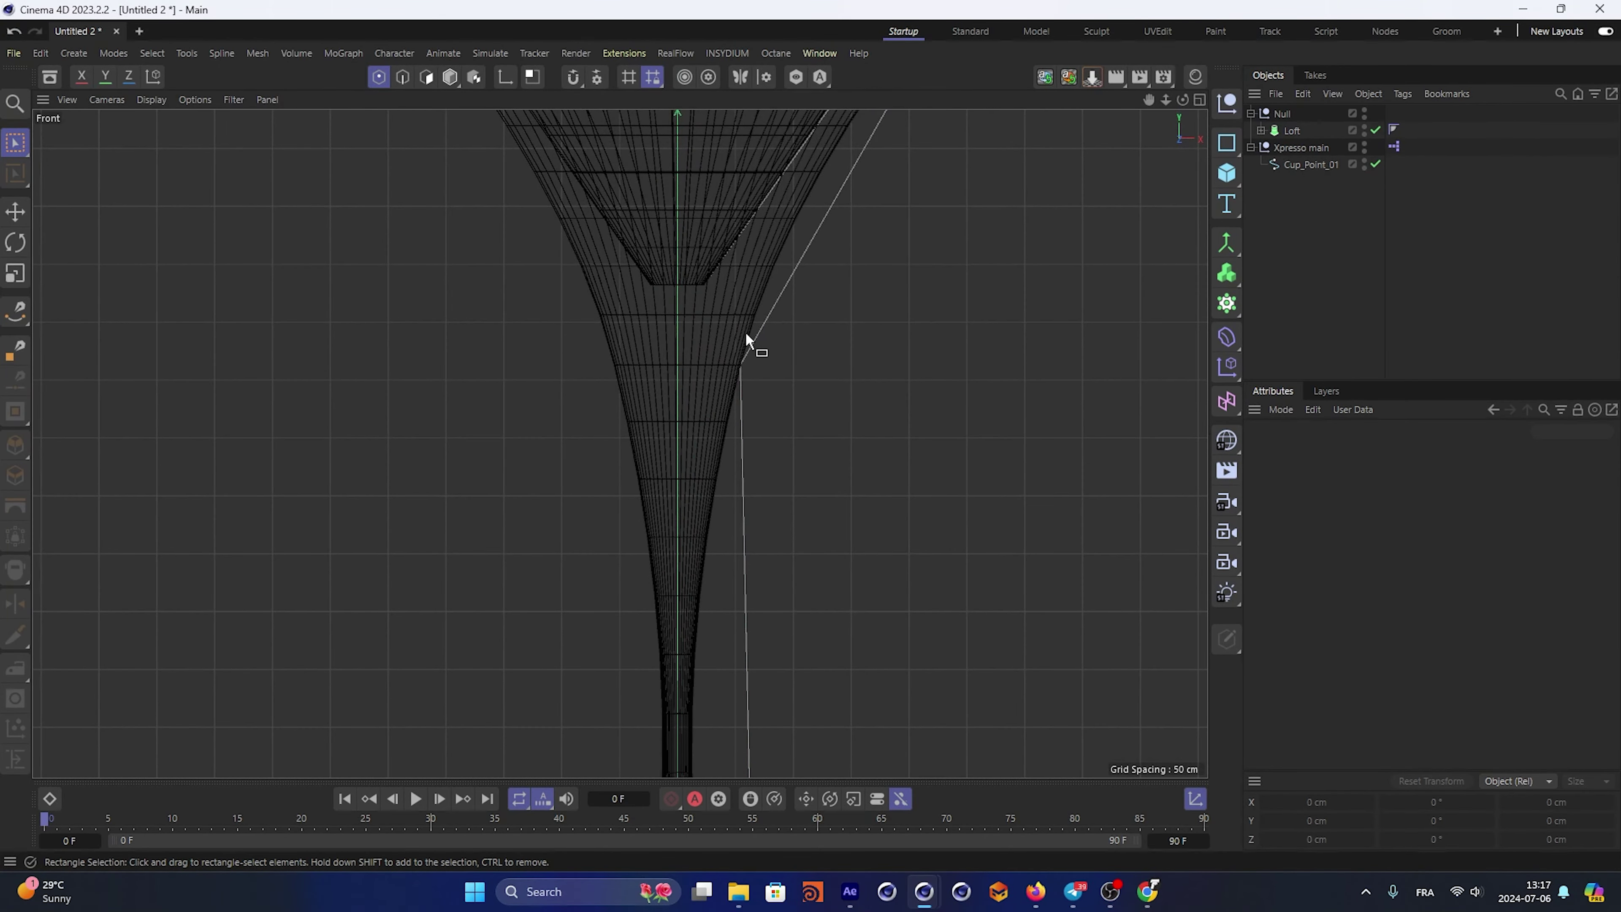
key(h)
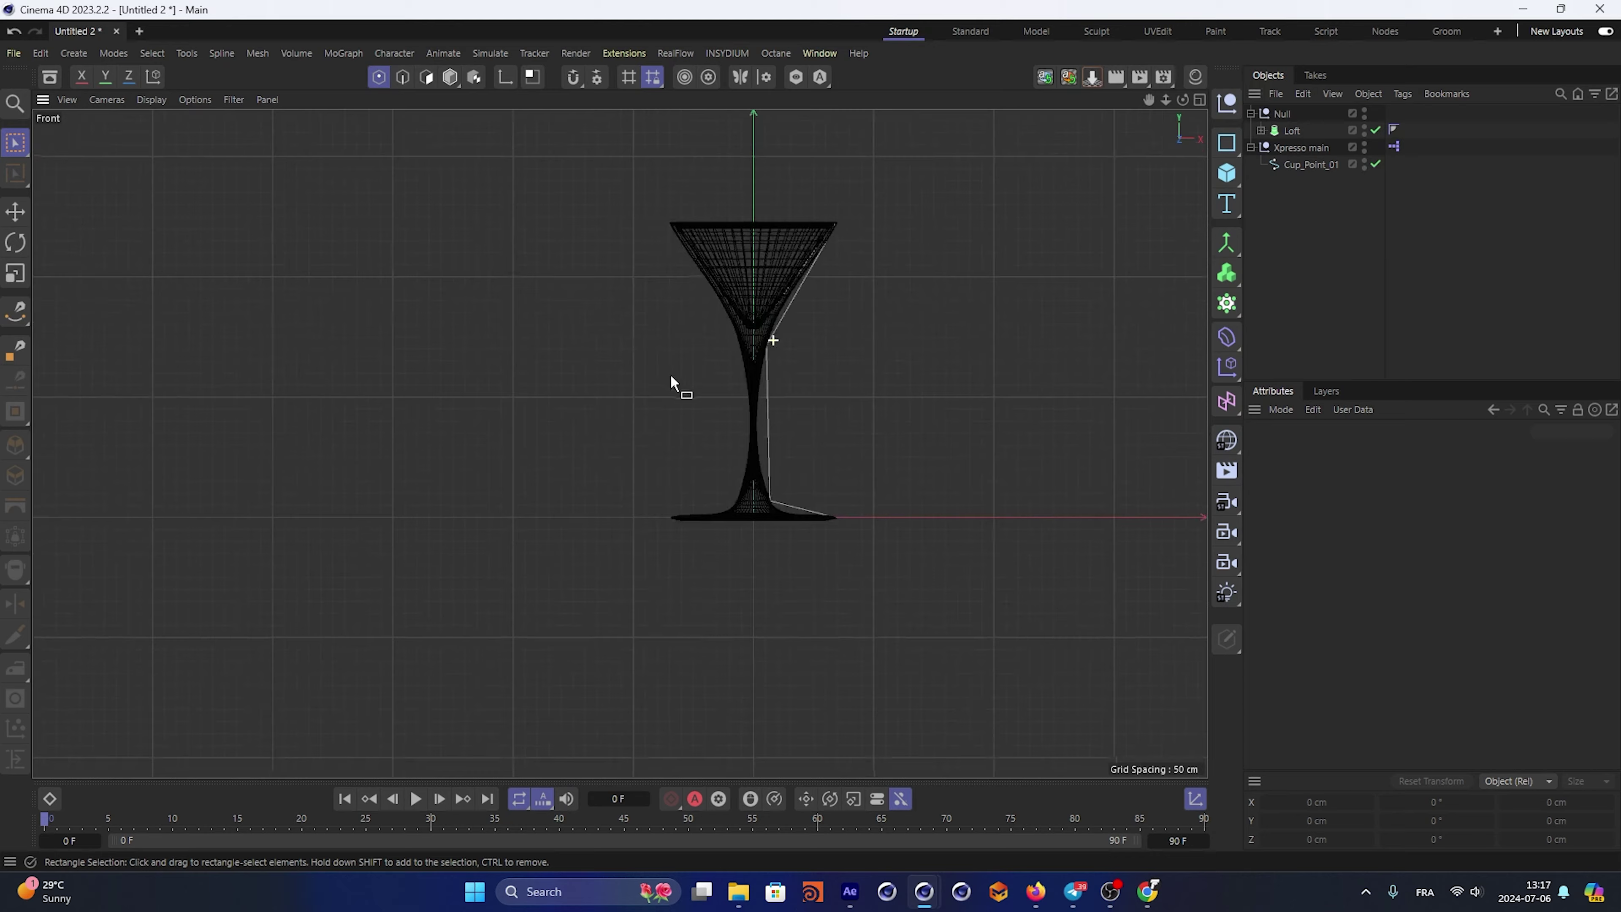
scroll(759, 336, up, 5)
Move Cup_Point_01's cup point outward to X 58.32 cm and lower its bottom point
click(1308, 164)
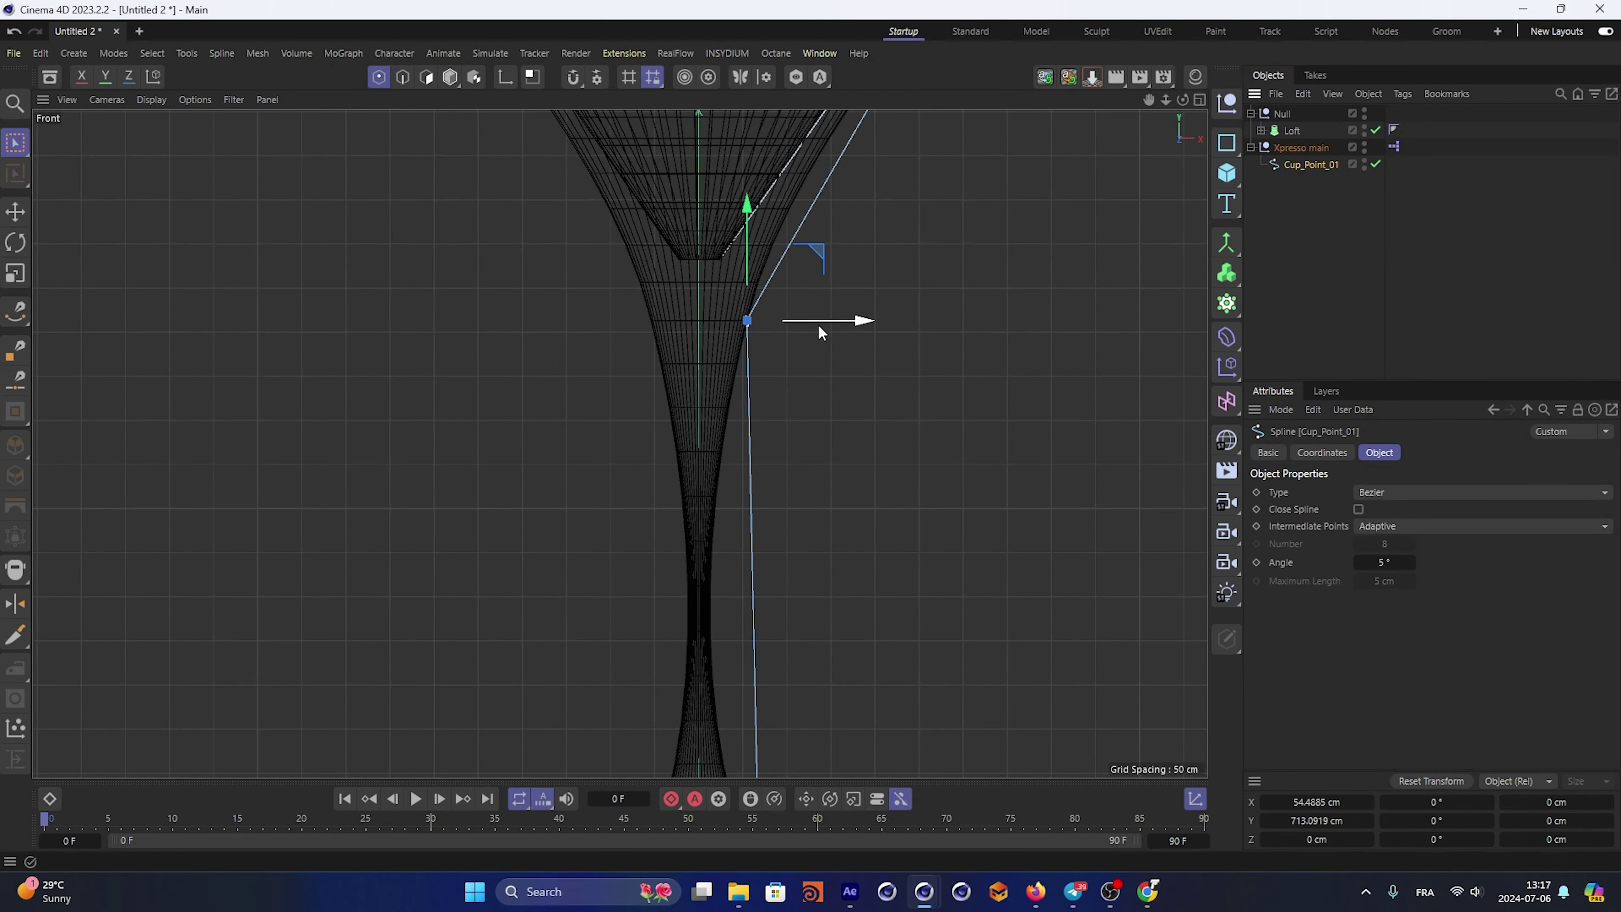
drag(819, 325, 832, 324)
scroll(787, 353, down, 2)
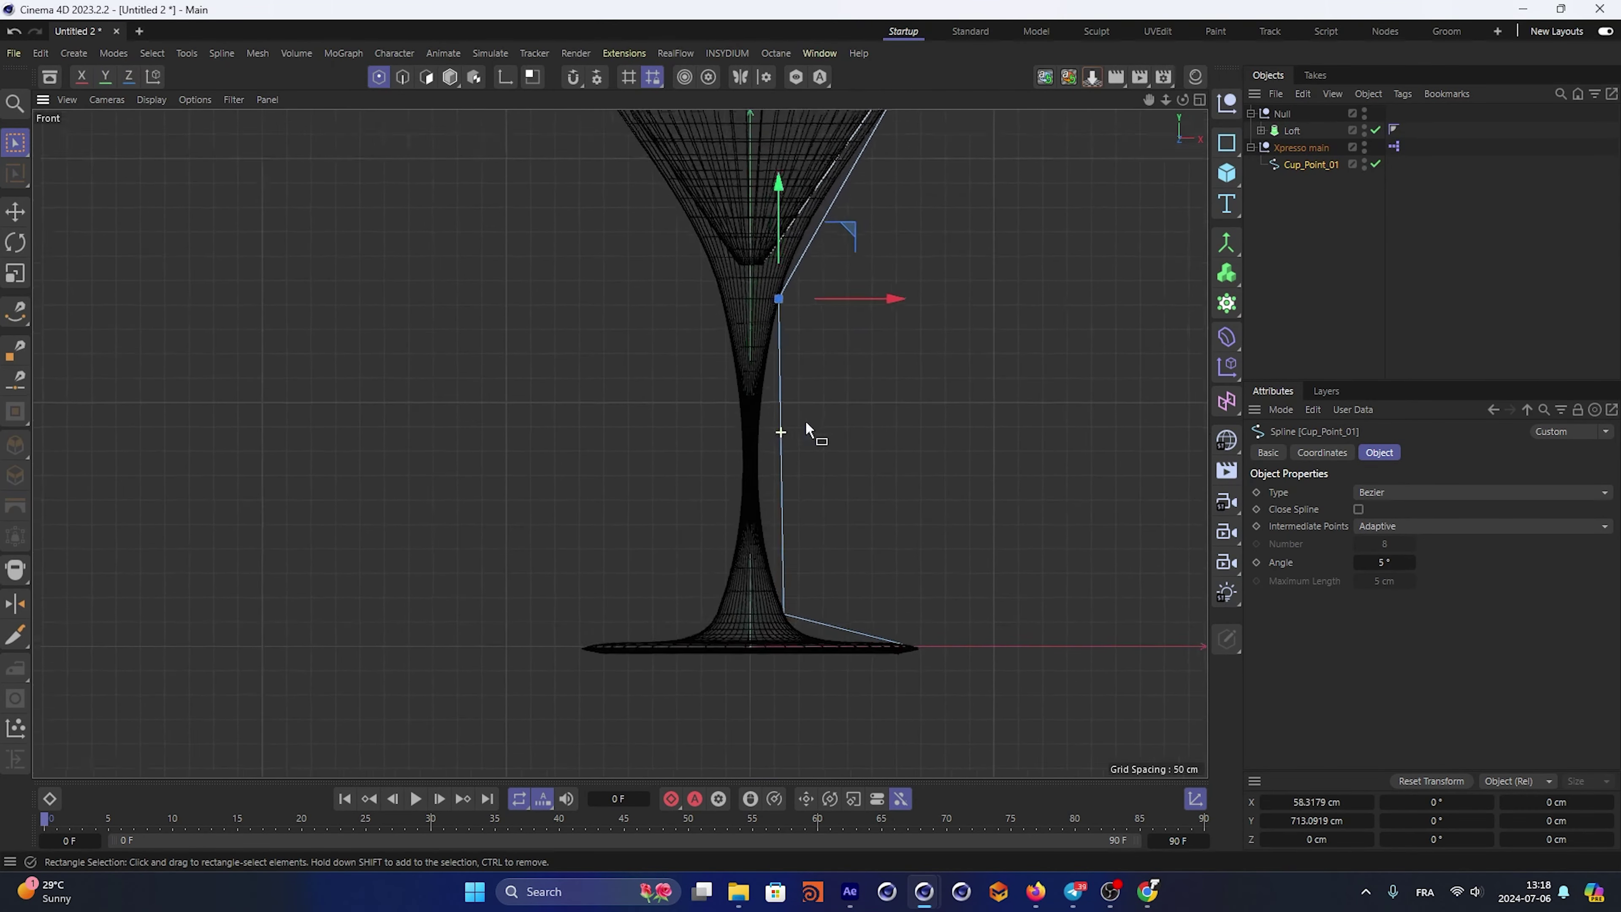
click(785, 615)
drag(784, 520, 784, 559)
Return to Perspective, orbit over the glass, and compare it with the After Effects cocktail reference
key(F1)
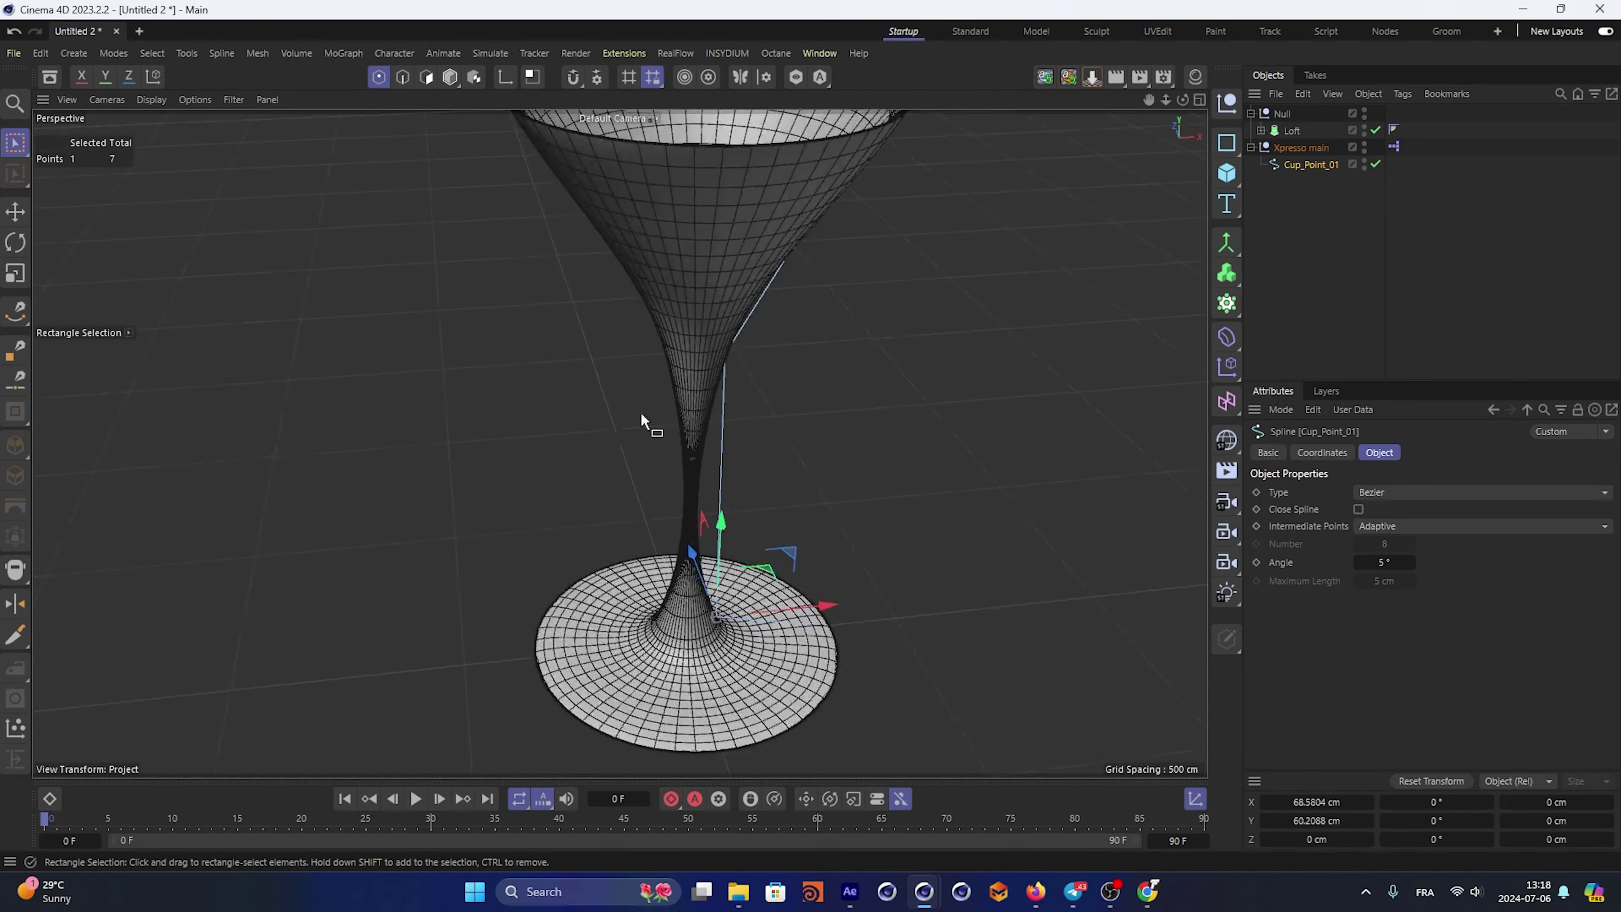
scroll(641, 412, down, 5)
alt+drag(593, 359, 666, 480)
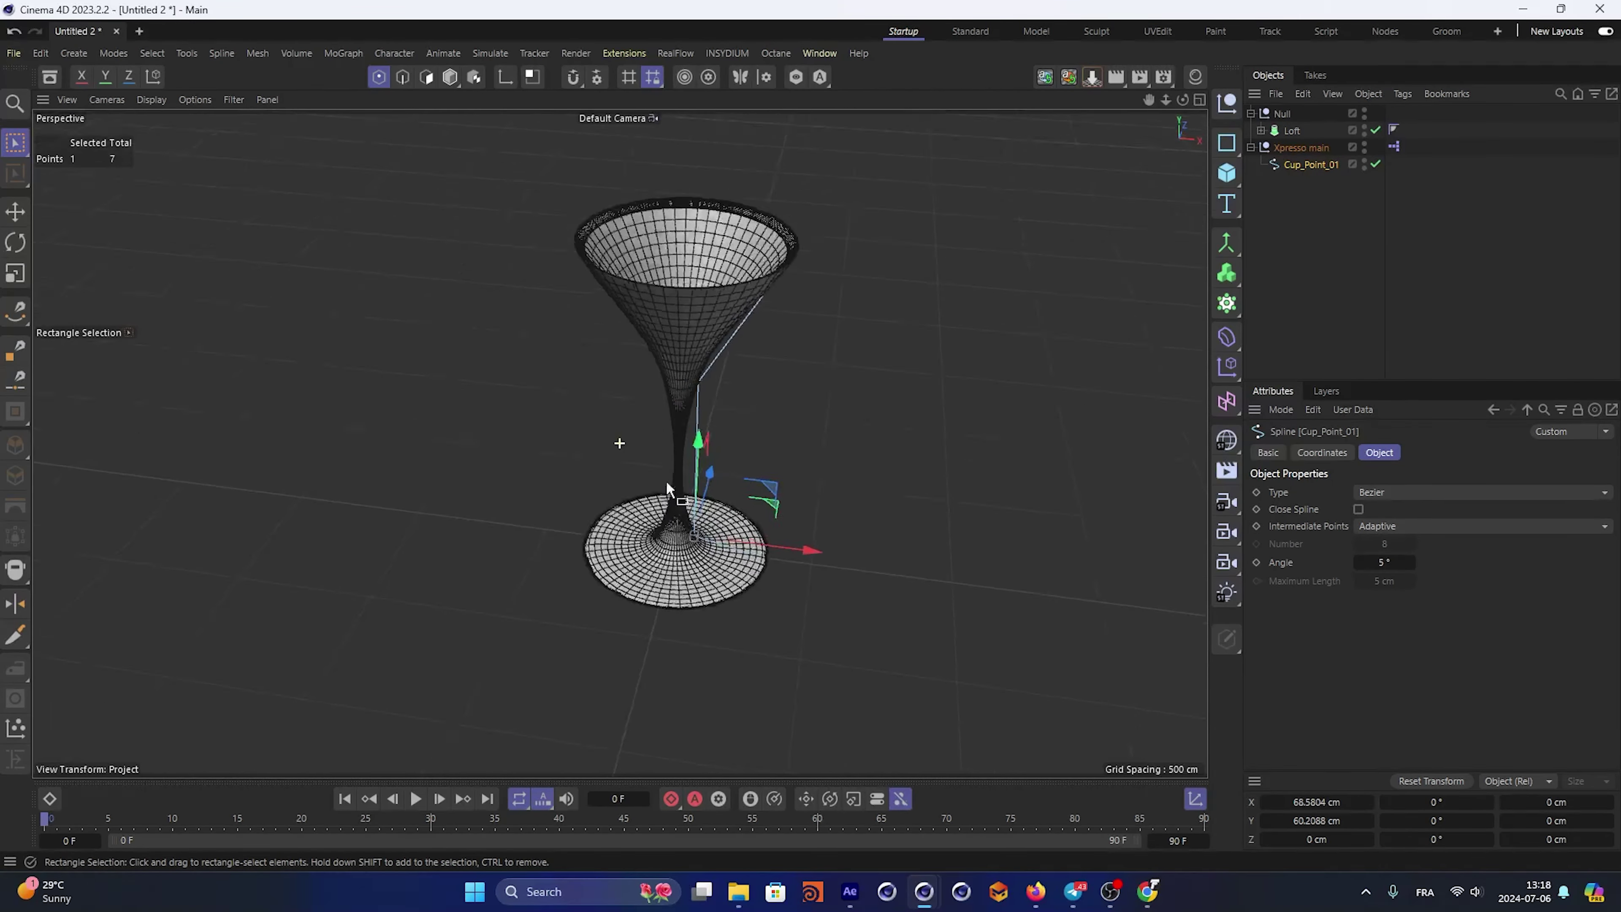
click(1367, 224)
click(849, 894)
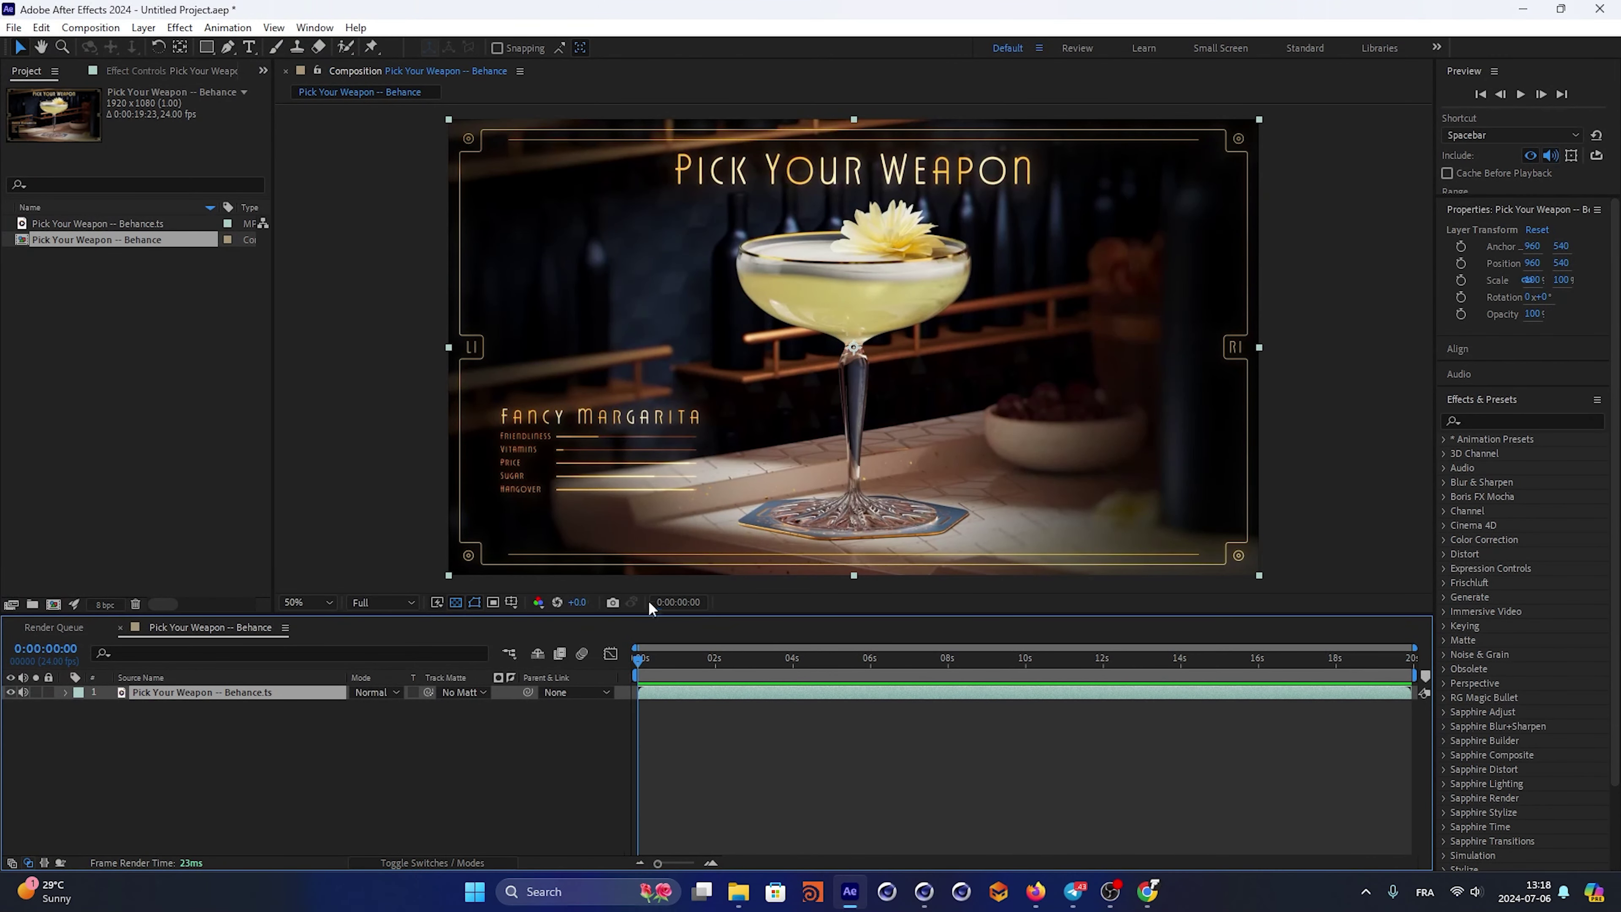
mouse_move(639, 667)
mouse_down()
mouse_move(712, 668)
mouse_move(638, 667)
mouse_up()
click(1523, 9)
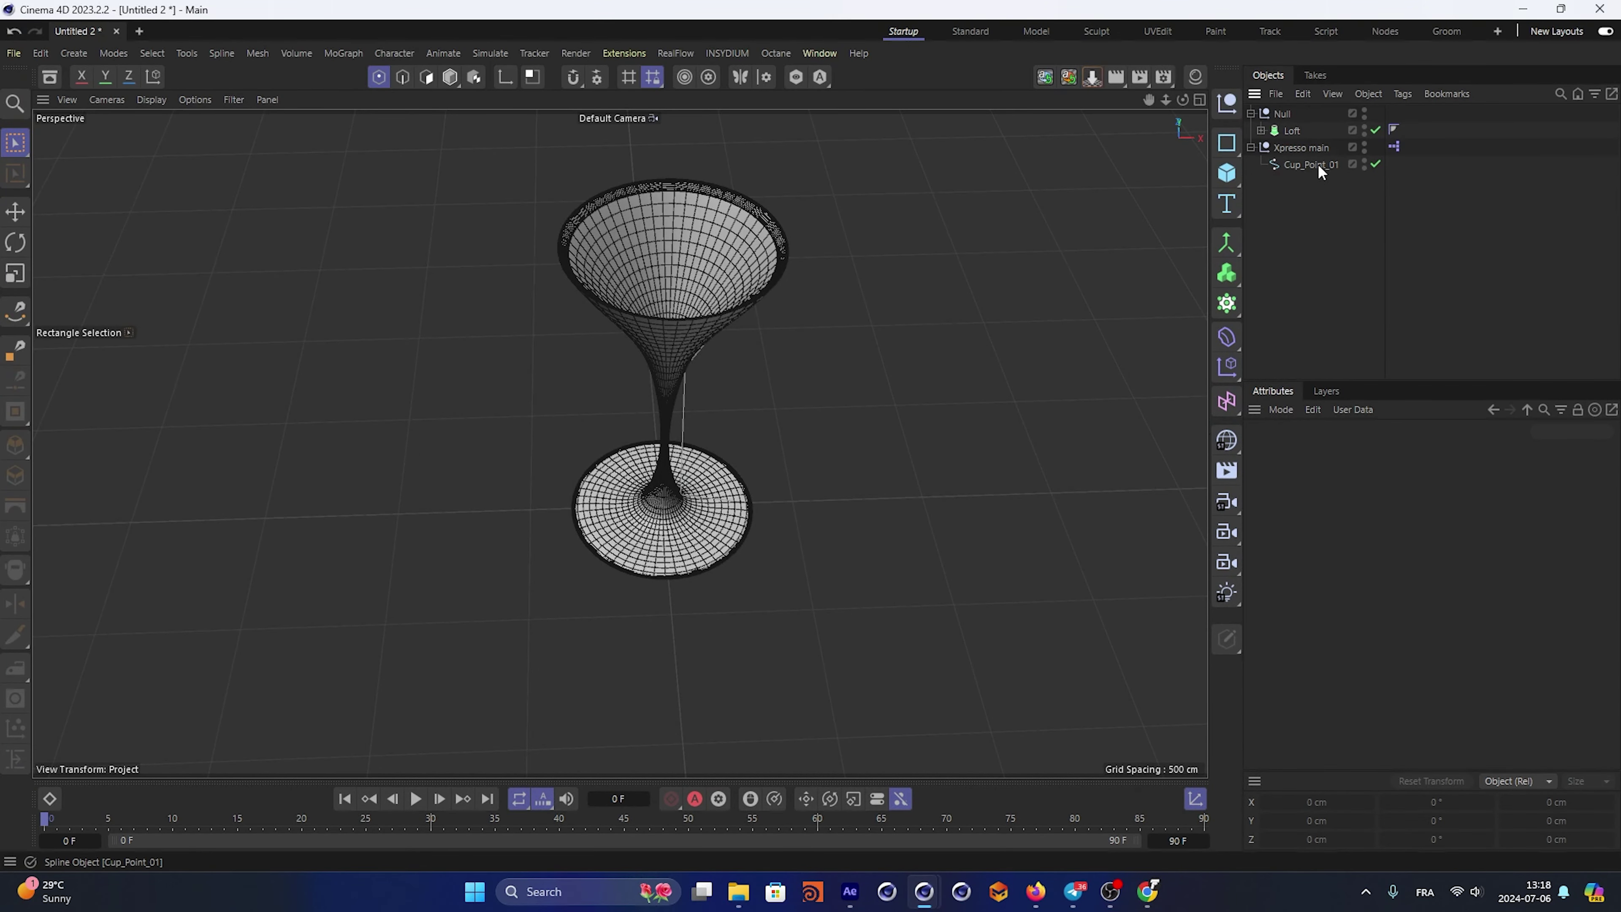
Duplicate Cup_Point_01 as Cup_Point_01.1, undoing a trial point move
click(1318, 167)
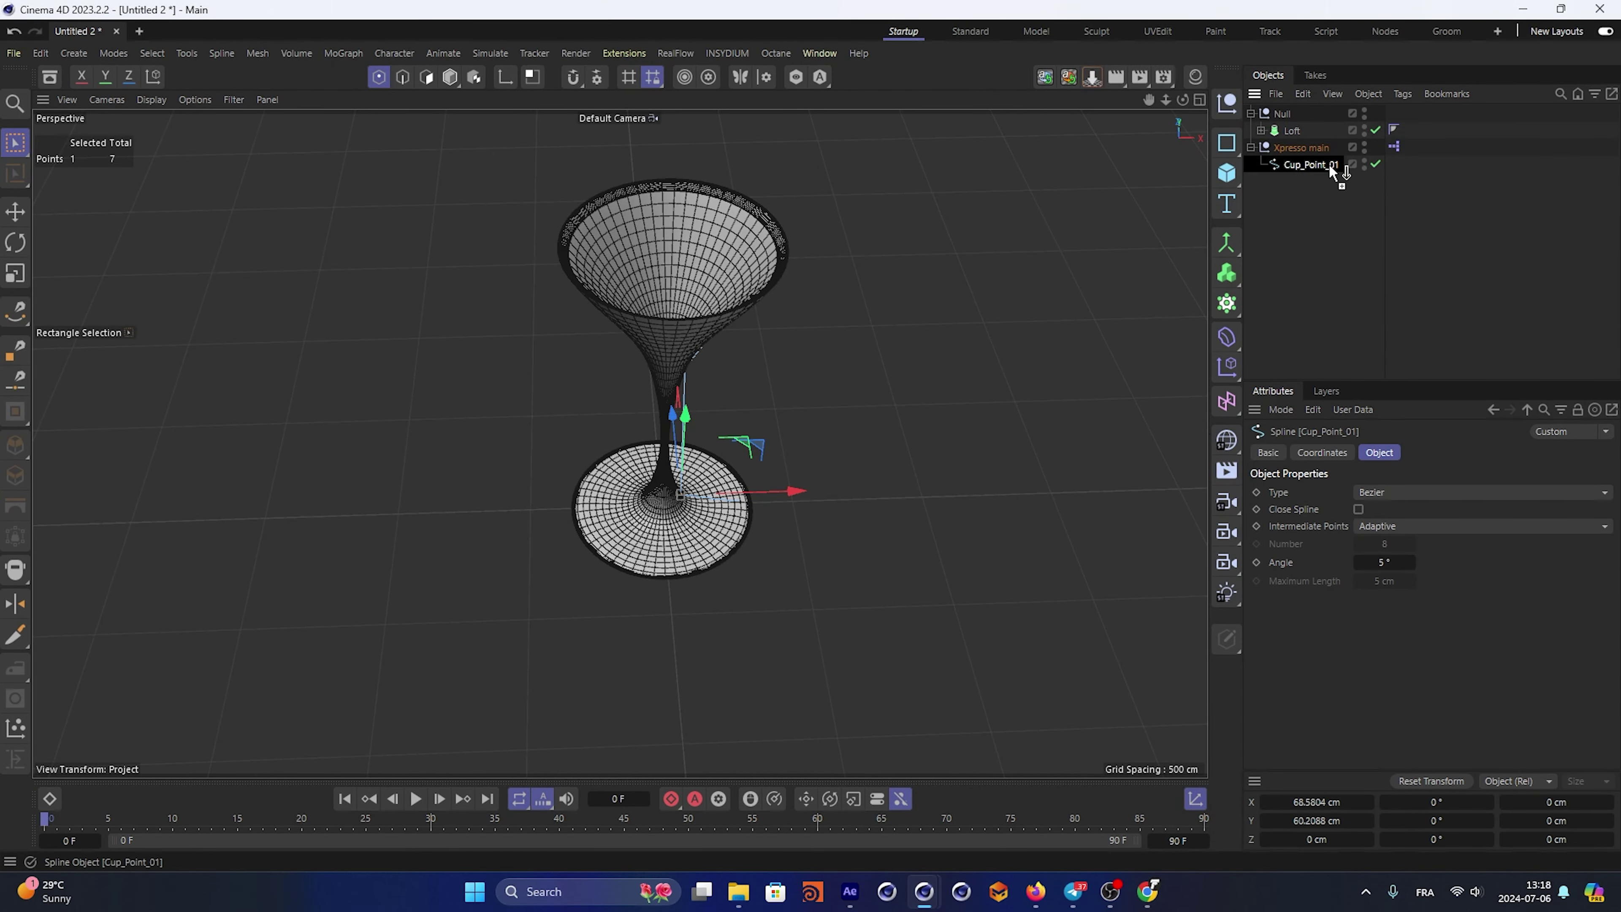
ctrl+drag(1333, 164, 1328, 181)
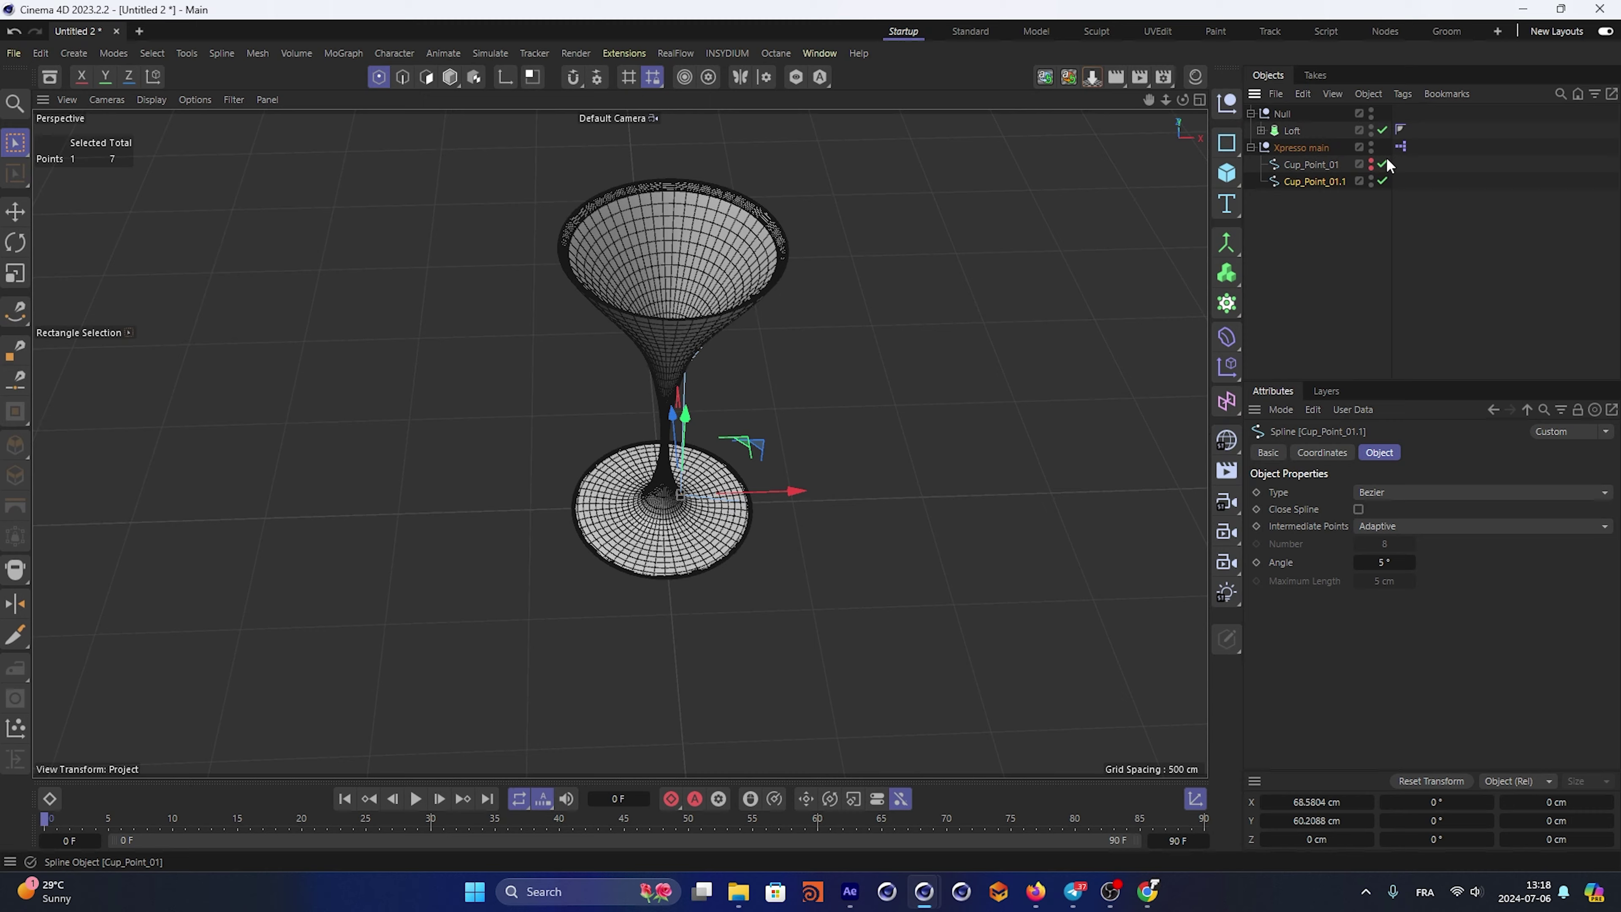
mouse_move(713, 319)
alt+mouse_down()
mouse_move(752, 318)
mouse_move(753, 300)
alt+mouse_up()
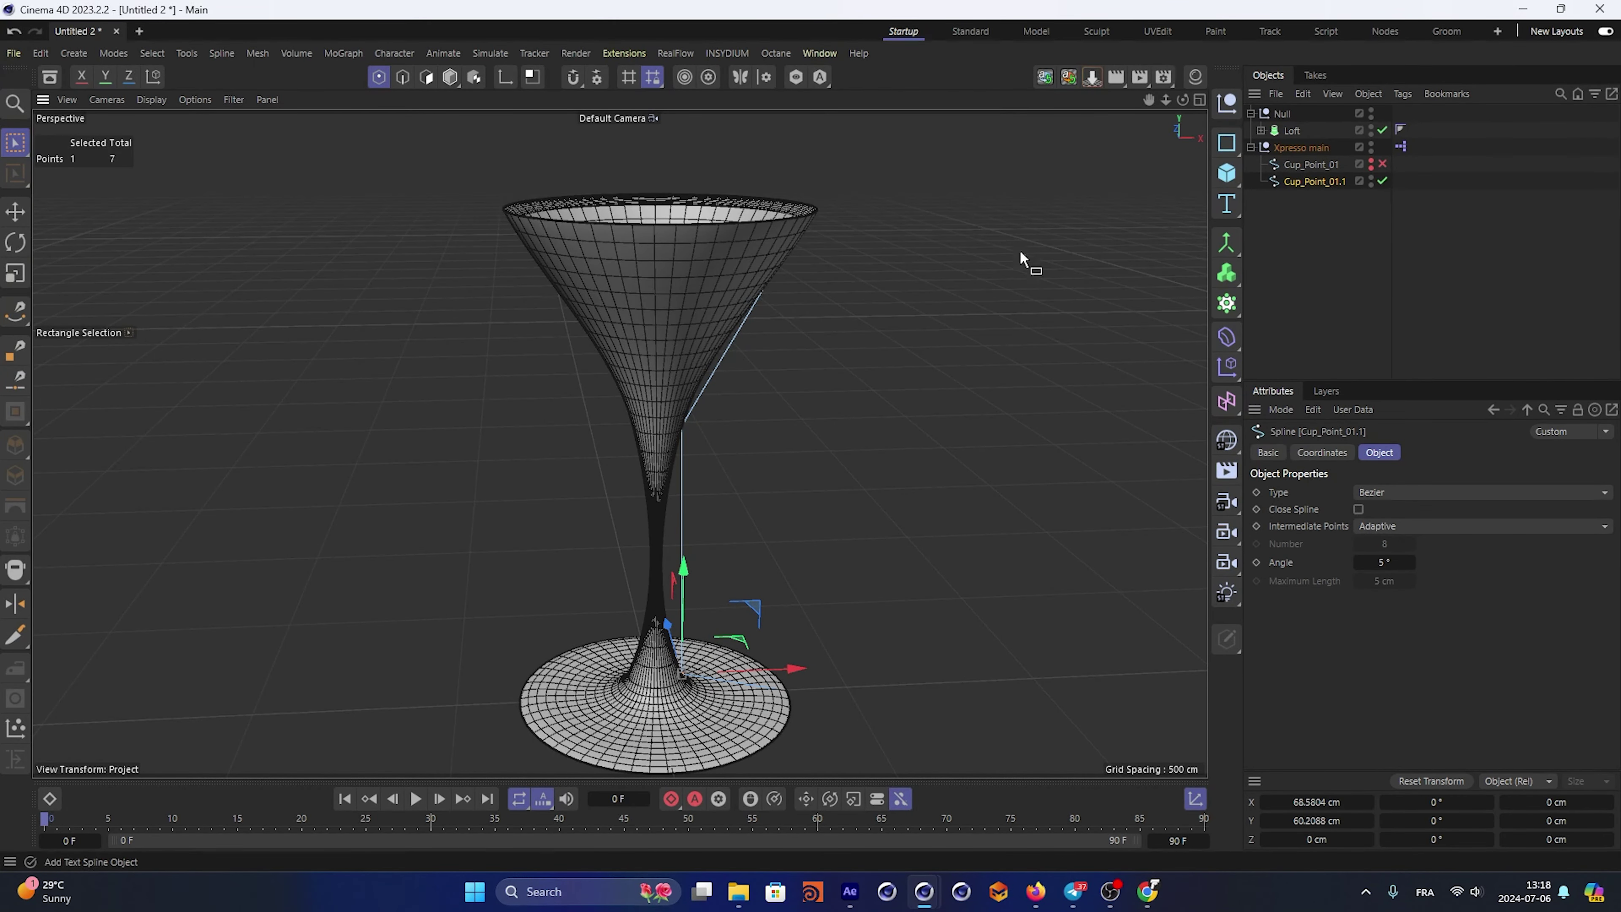
mouse_move(1020, 257)
alt+mouse_down()
mouse_move(662, 358)
mouse_move(735, 310)
alt+mouse_up()
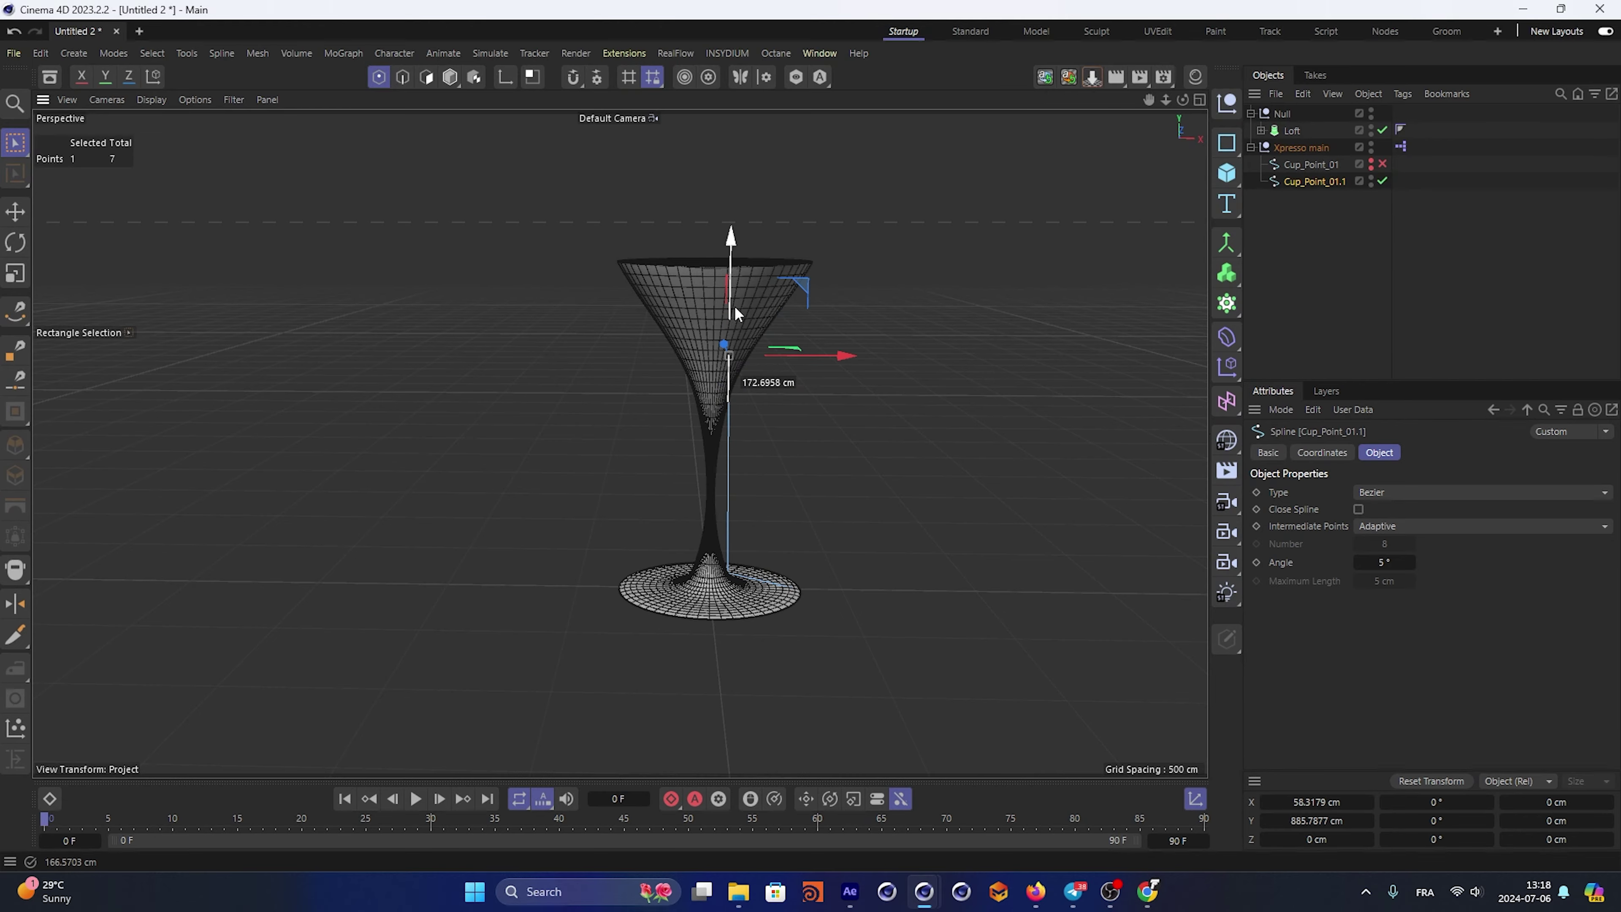
key(ctrl+z)
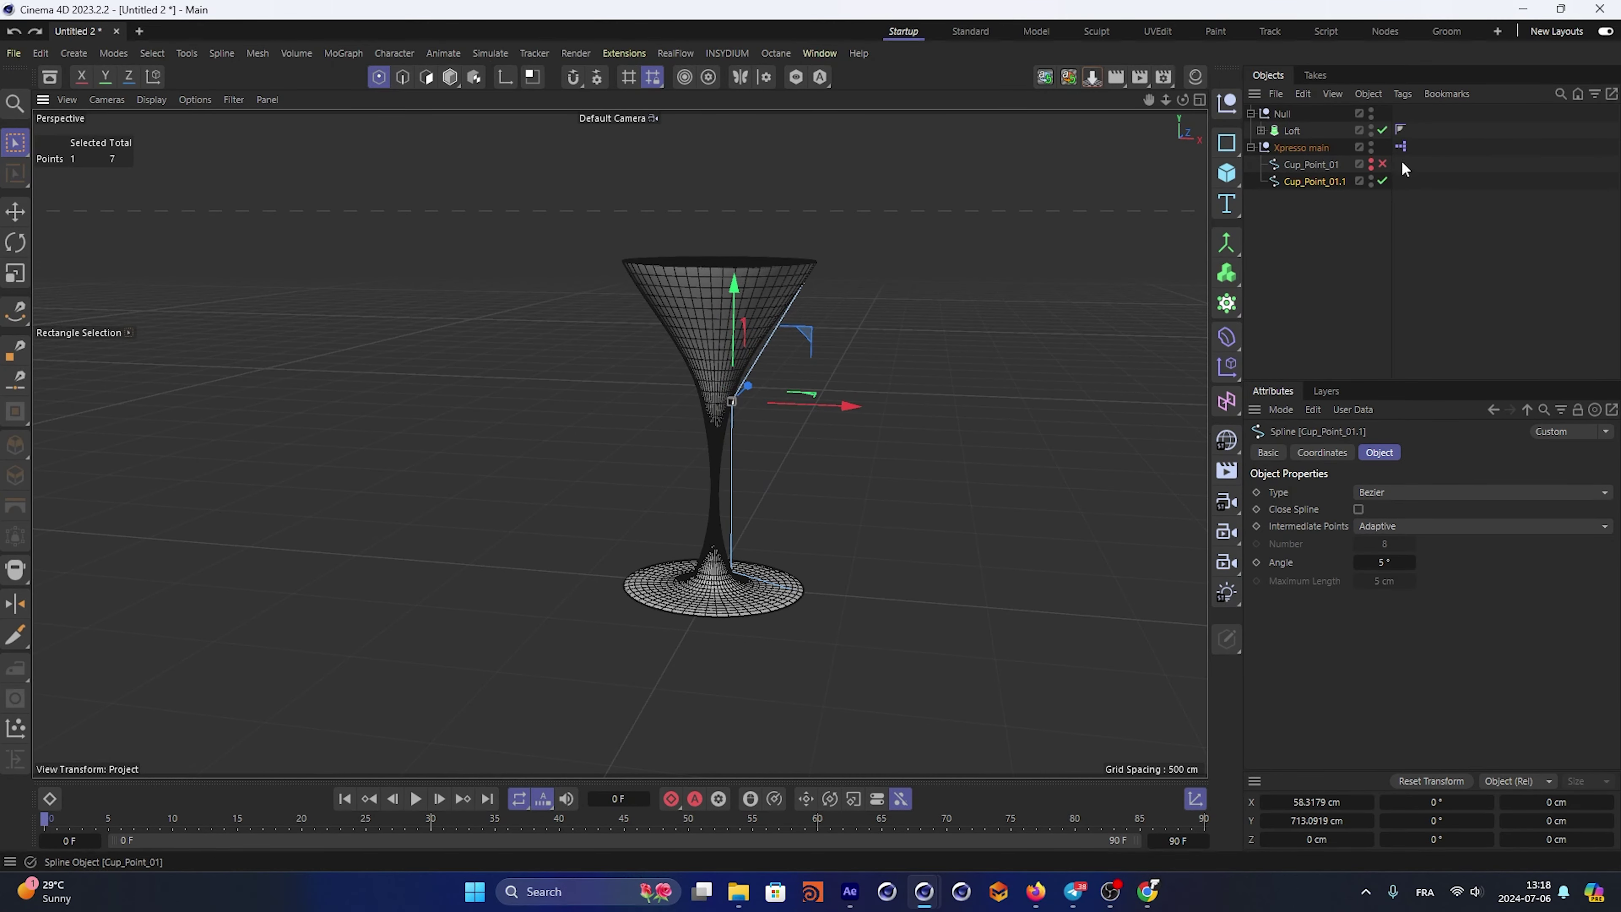
click(1302, 164)
alt+drag(619, 442, 871, 325)
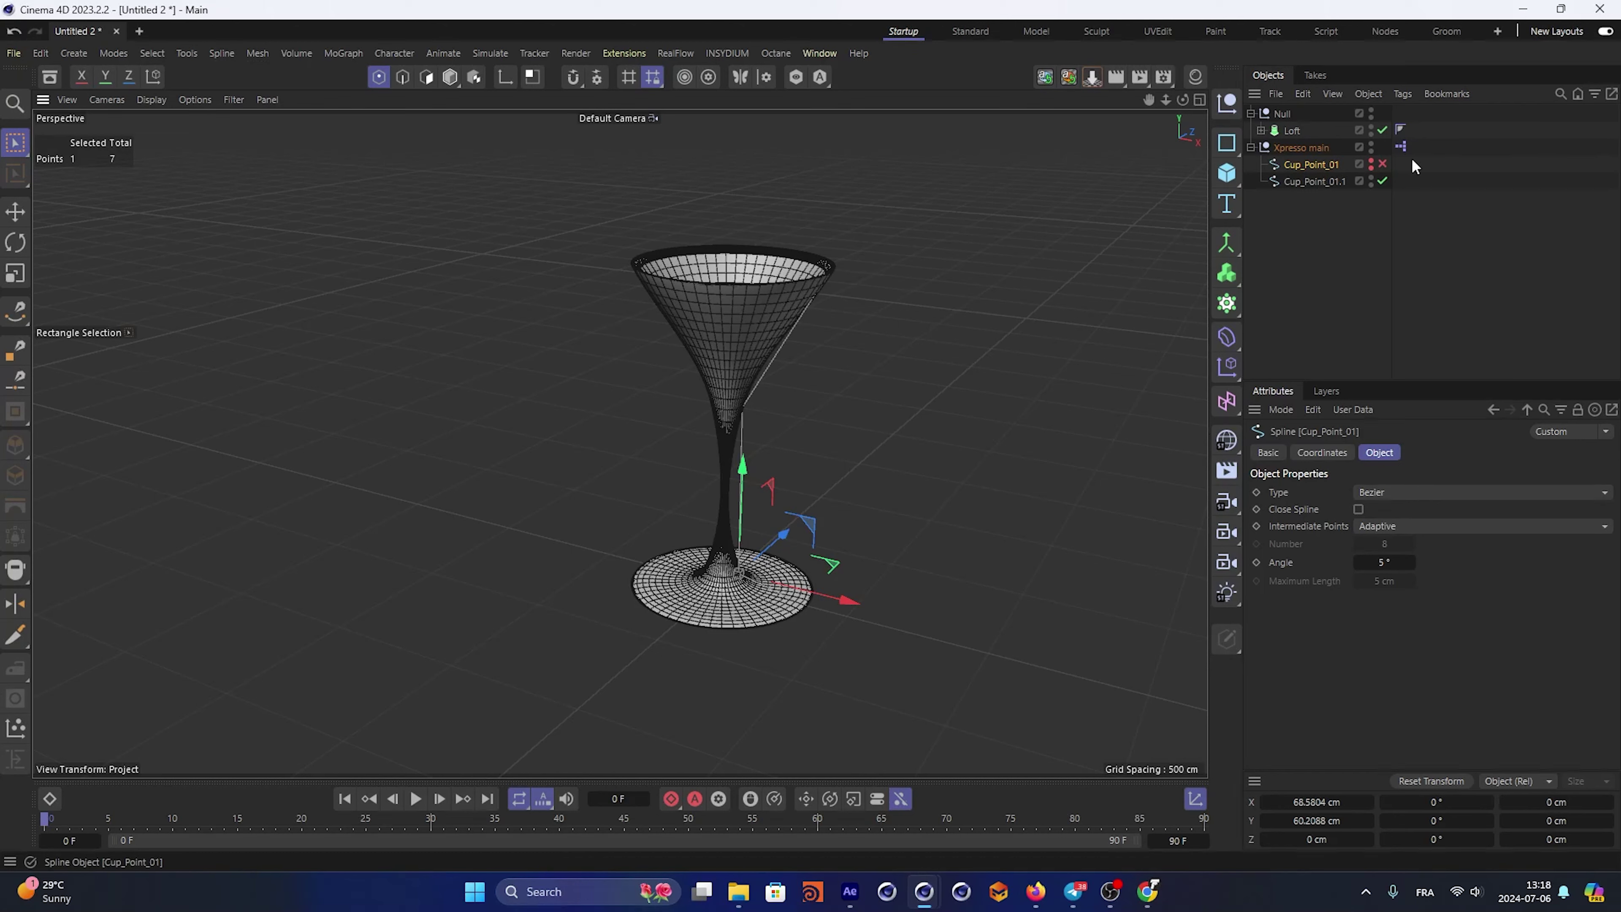
Switch off Cup_Point_01.1's editor visibility and orbit around the glass
click(1333, 185)
click(1400, 151)
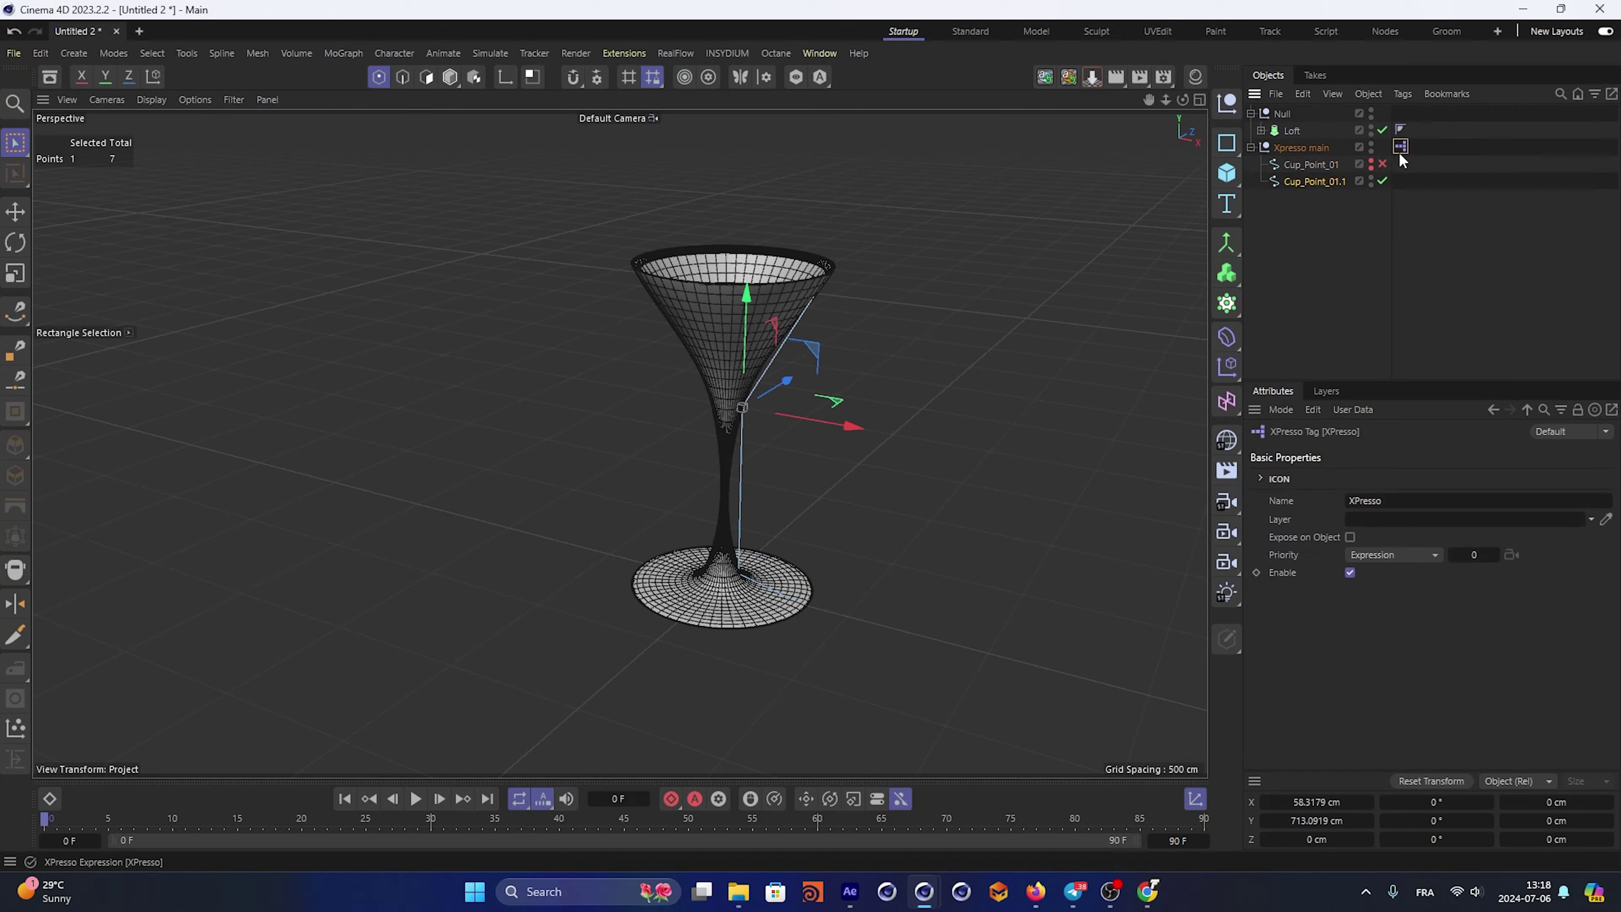
click(1309, 164)
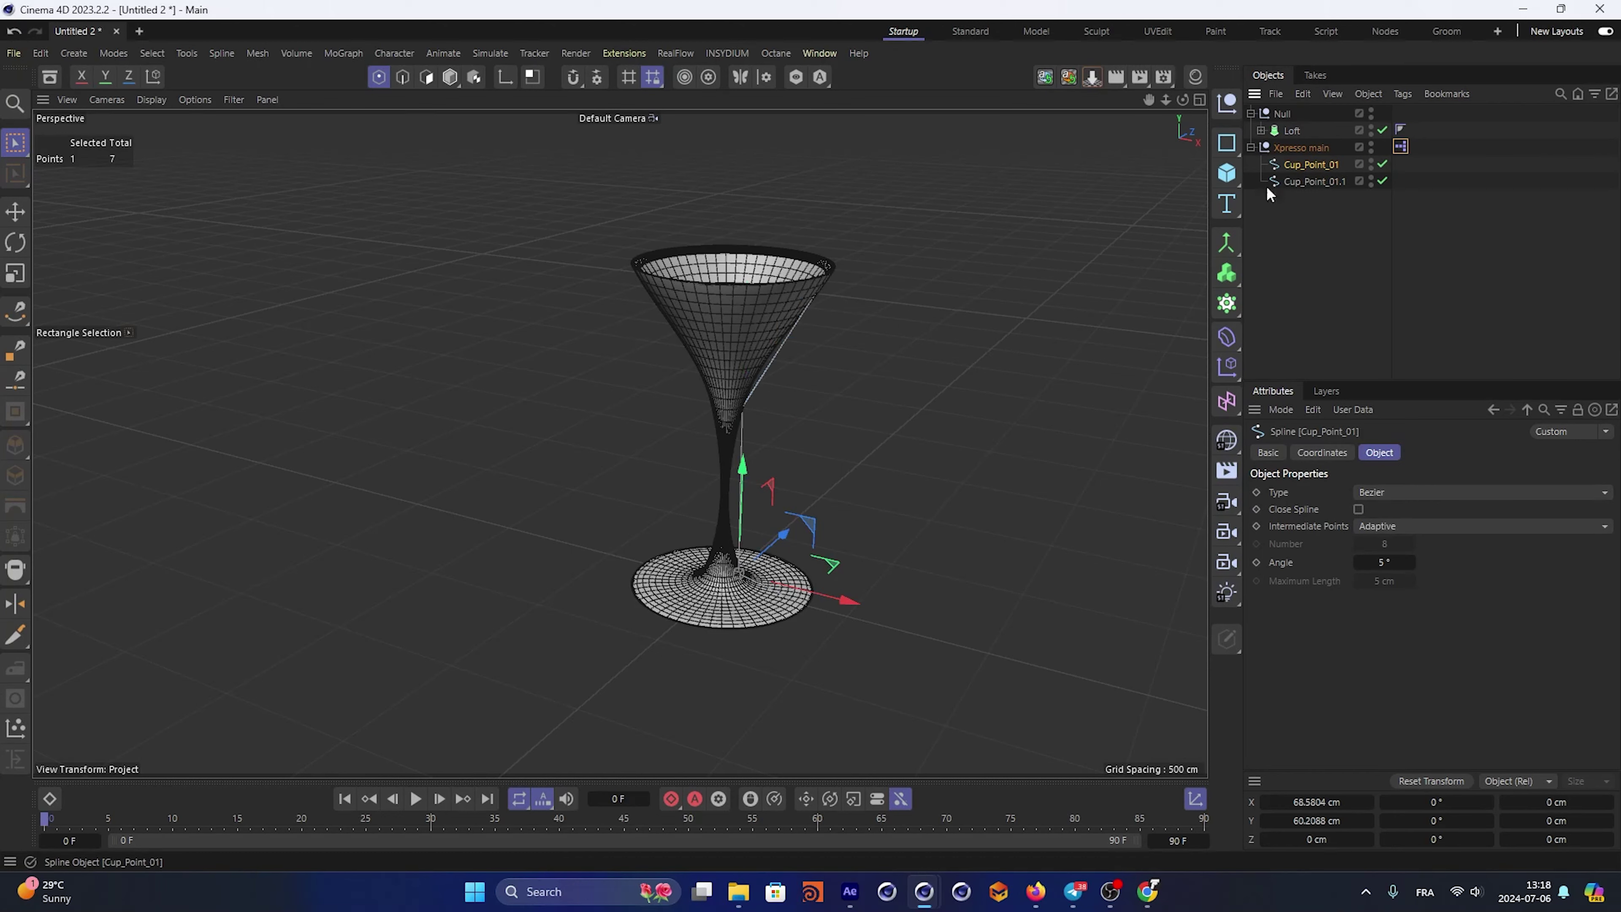
click(1371, 183)
alt+drag(1085, 221, 1088, 230)
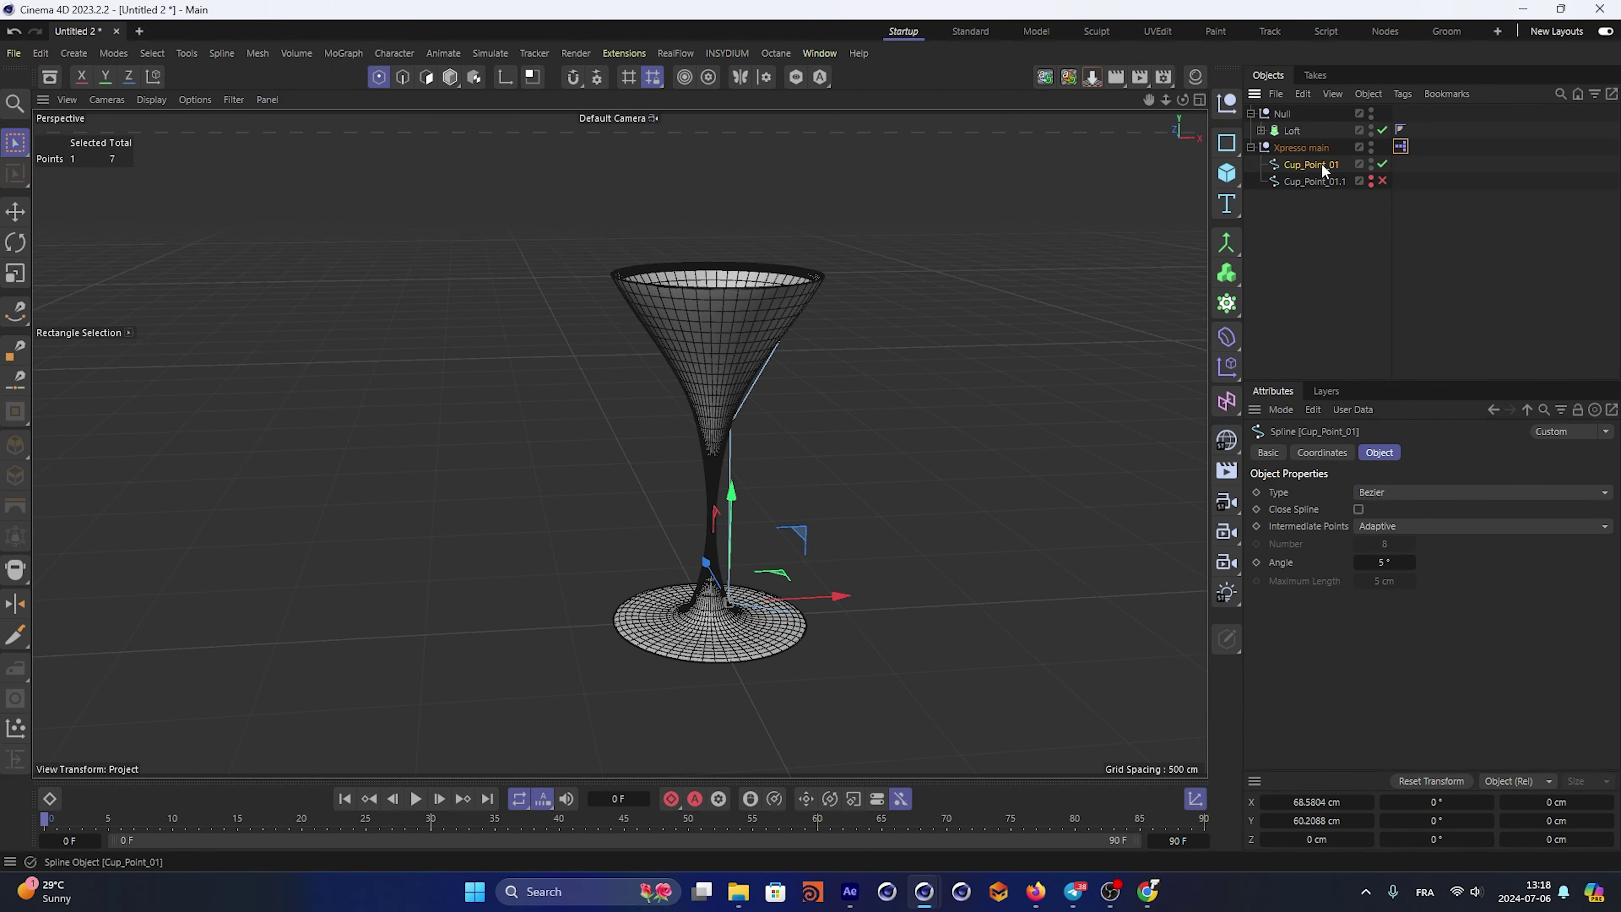
scroll(664, 375, up, 3)
Pull two rim points of Cup_Point_01 outward to widen the bowl
shift+click(743, 447)
alt+drag(742, 442, 739, 376)
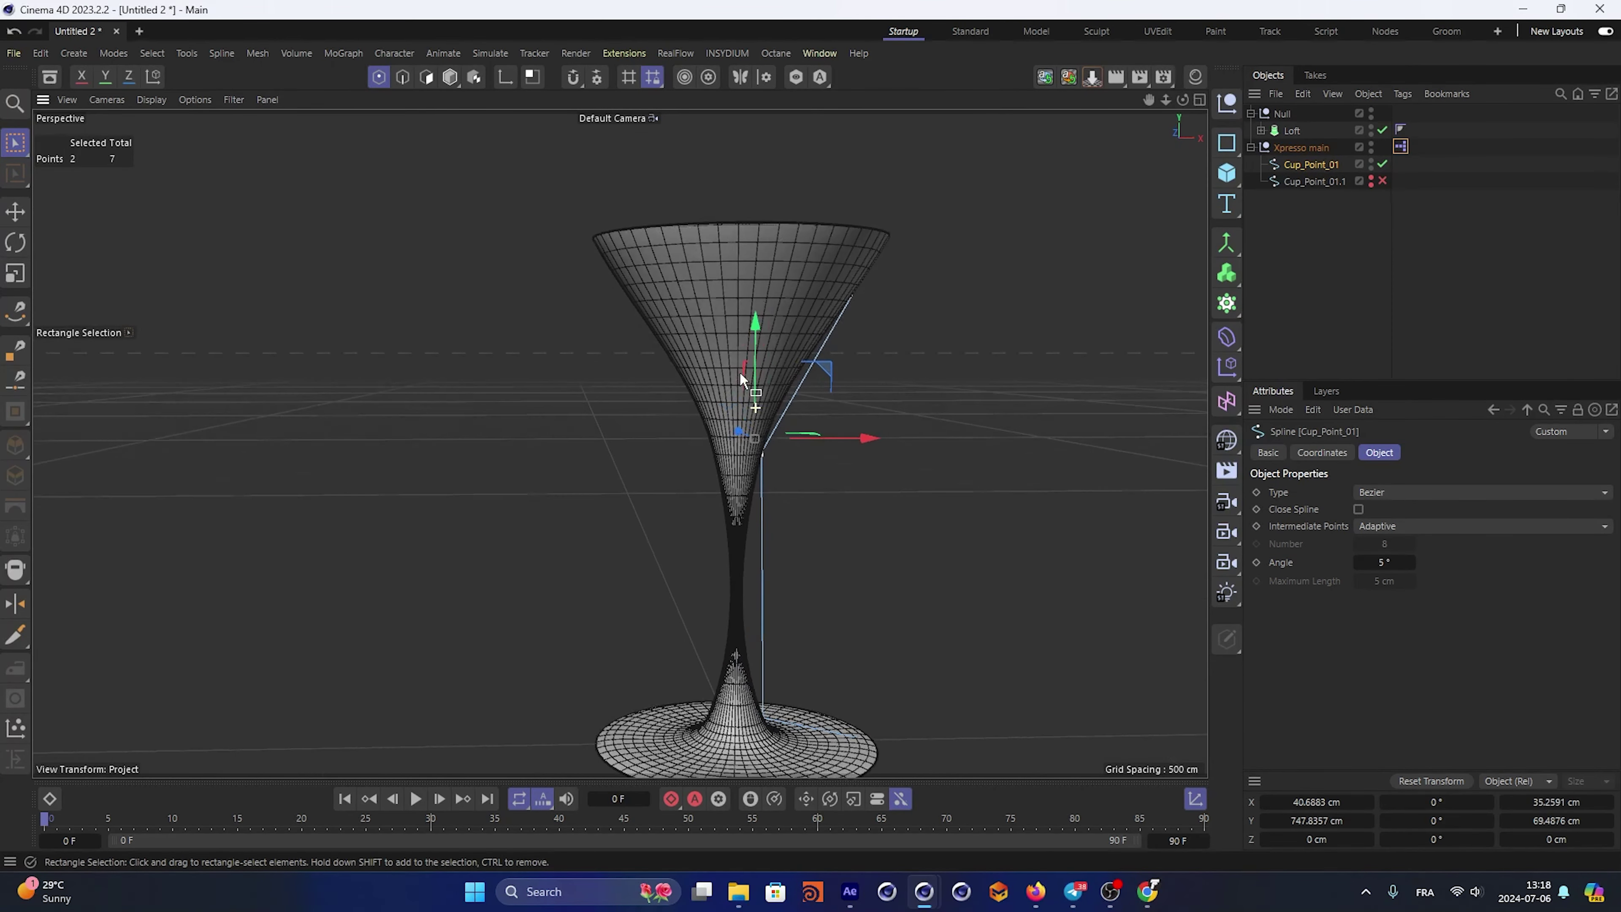
click(826, 424)
drag(762, 468, 892, 329)
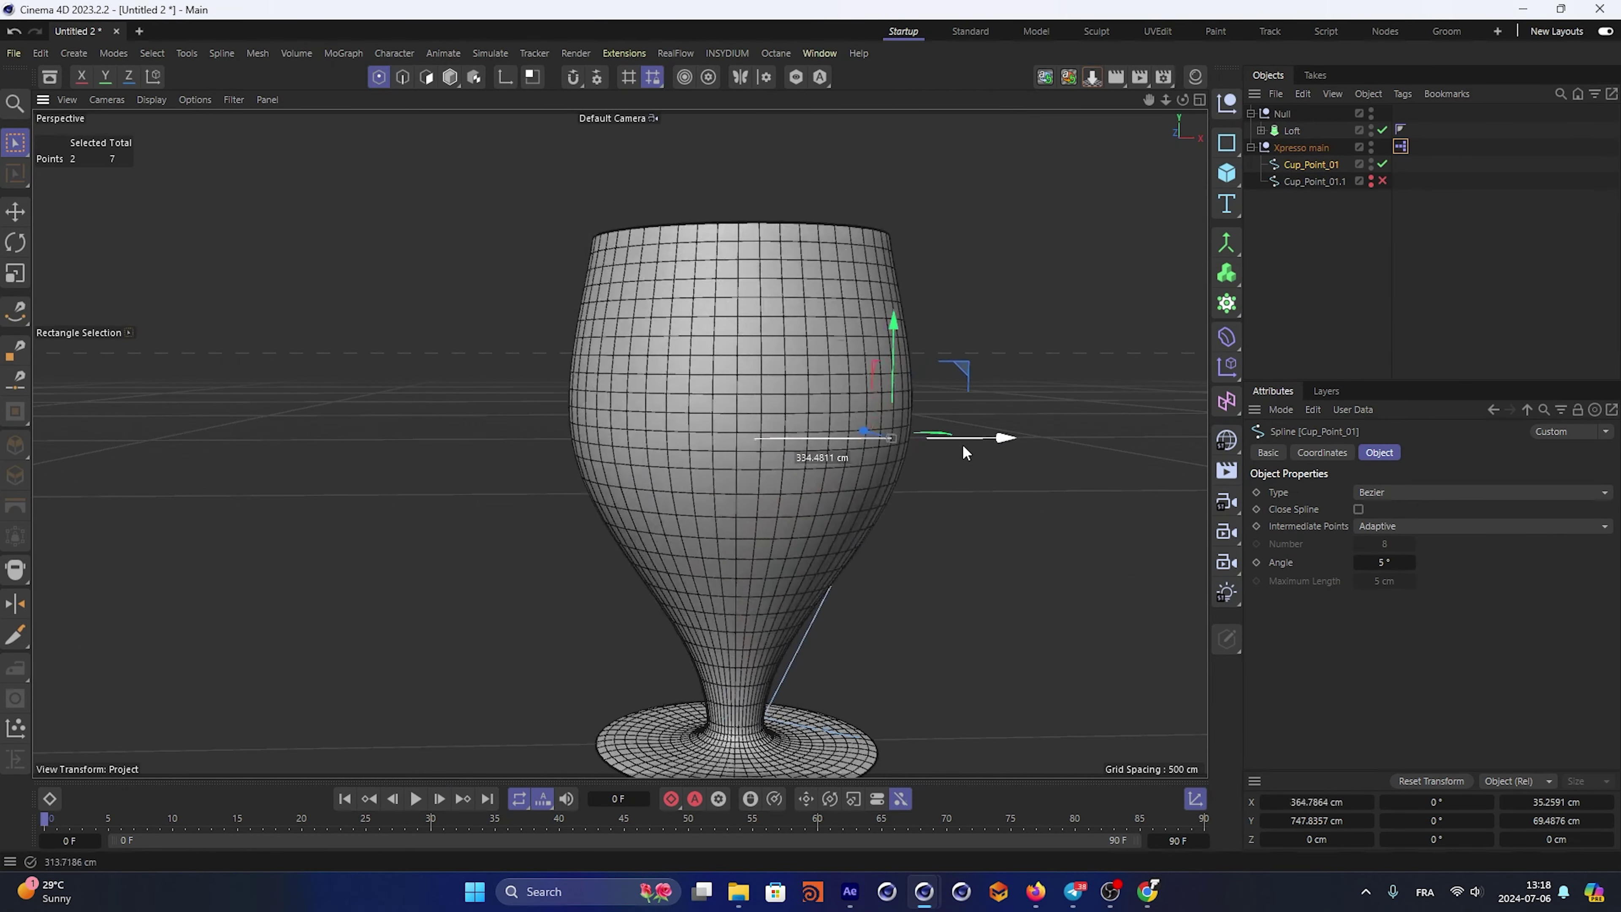
mouse_move(717, 442)
alt+mouse_down()
mouse_move(764, 540)
mouse_move(783, 347)
alt+mouse_up()
click(769, 539)
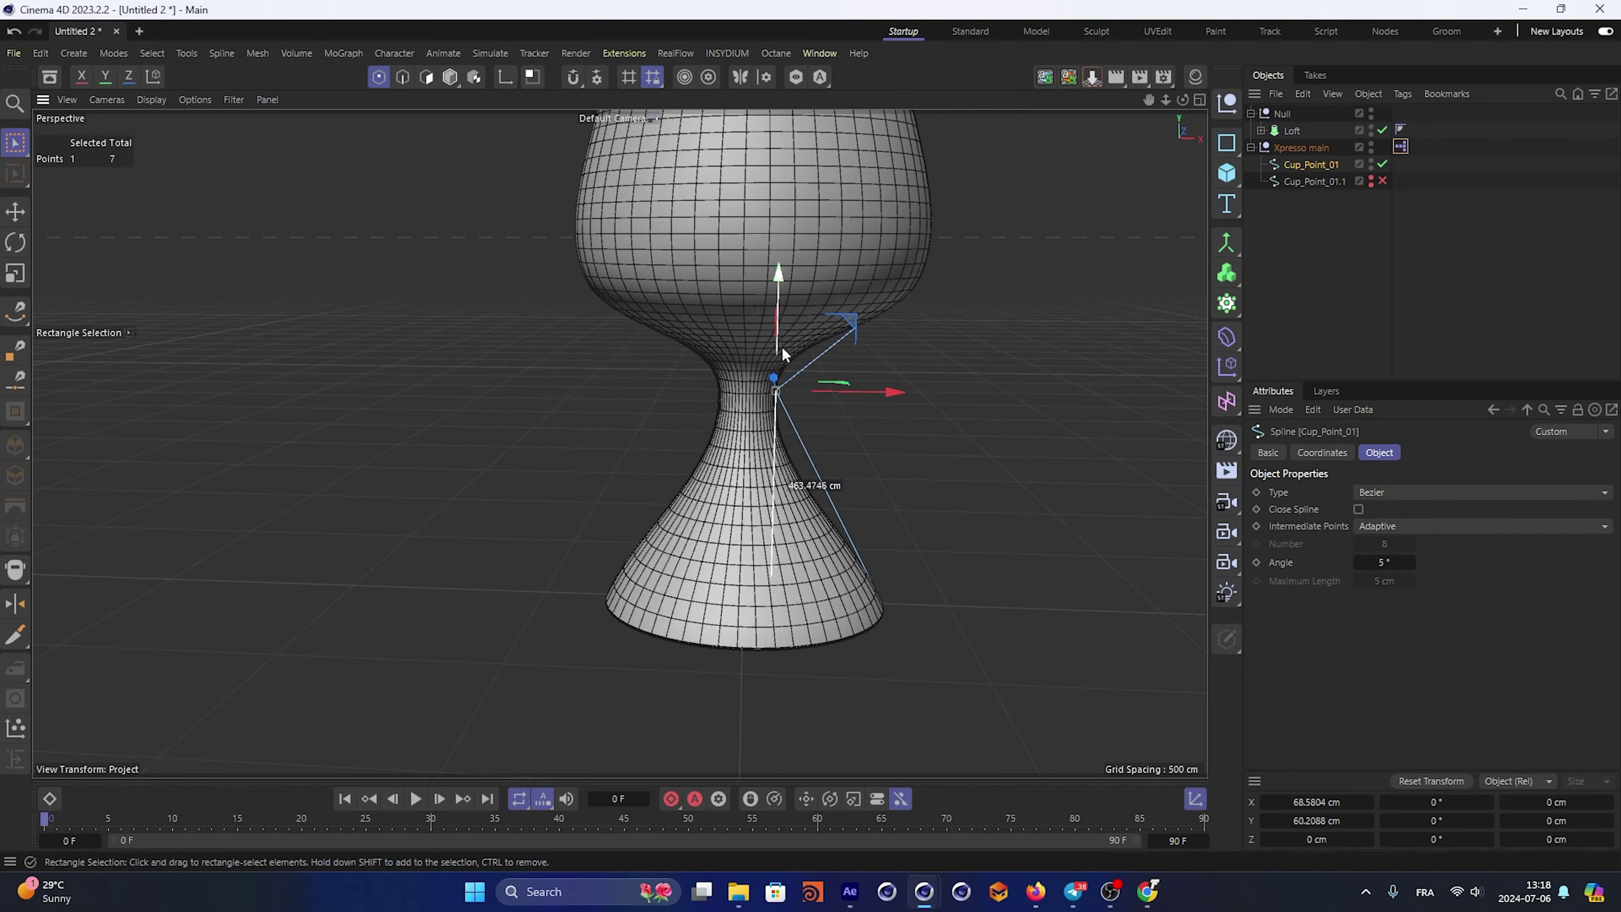
click(893, 577)
In the maximized Front view, bring the bottom point in to the stem and lower the outer base point to flatten the foot
middle_click(852, 601)
middle_click(905, 608)
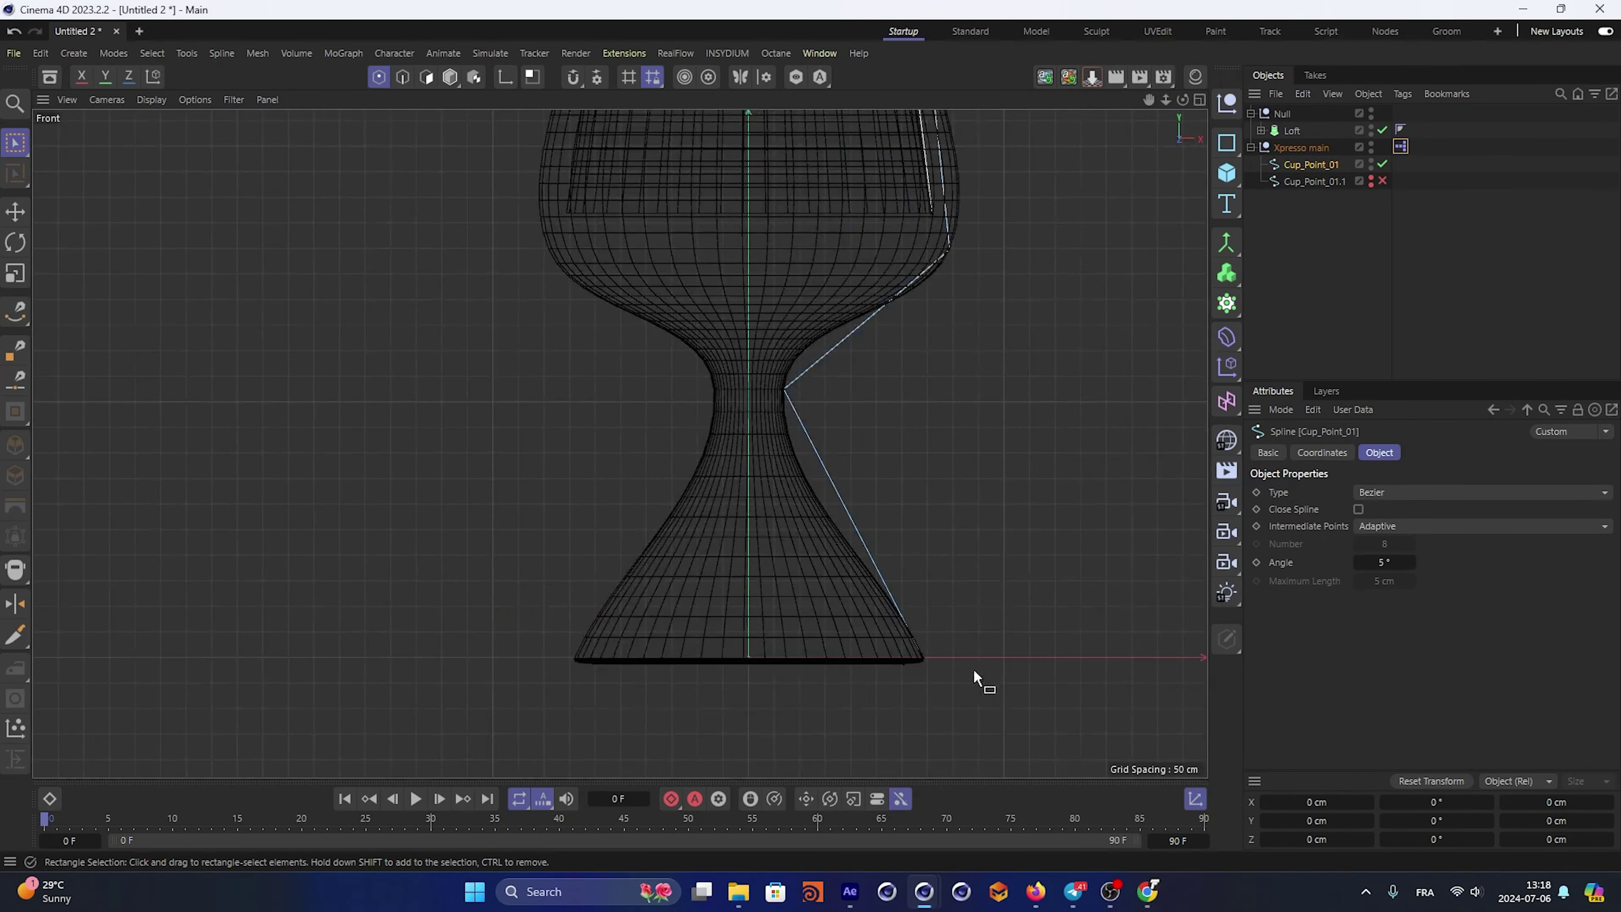
scroll(980, 607, up, 3)
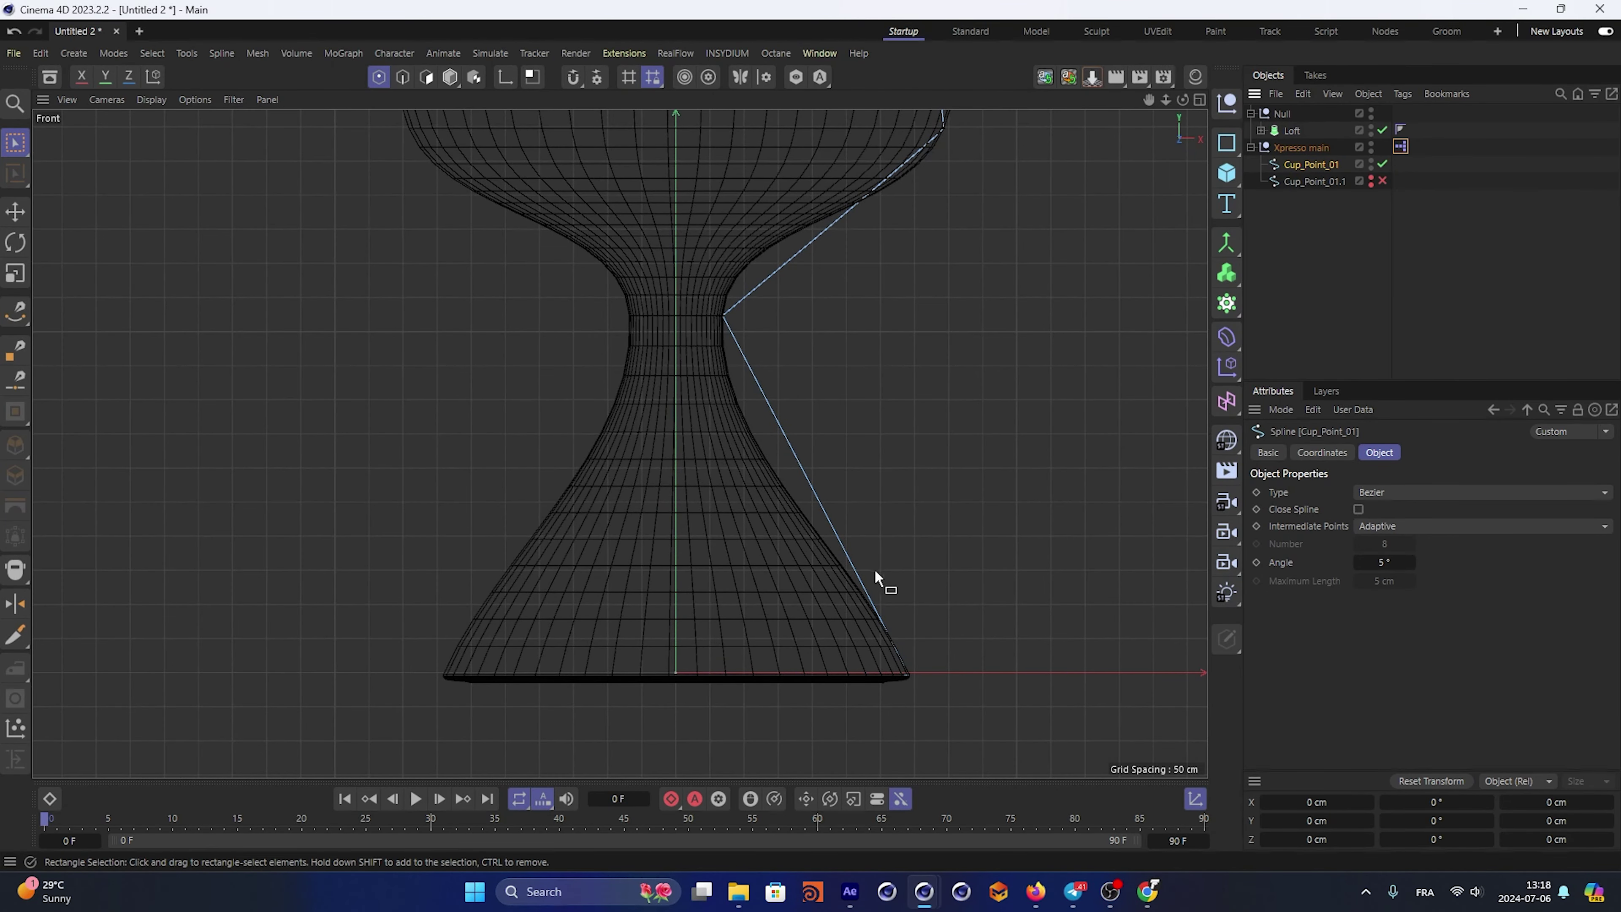
click(895, 678)
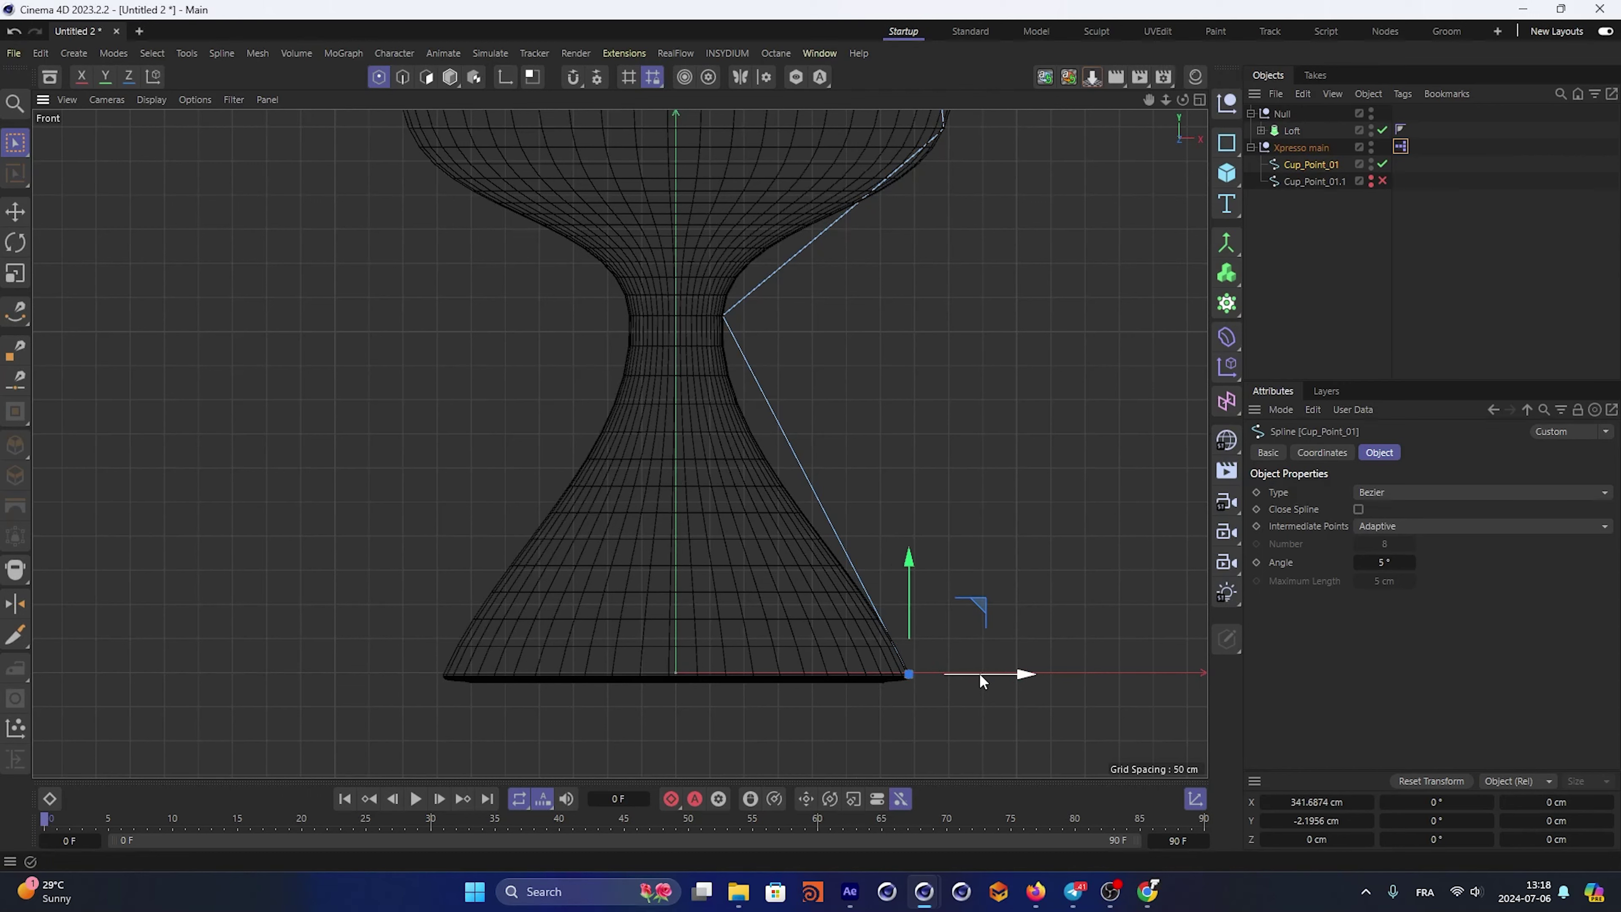
drag(979, 676, 783, 653)
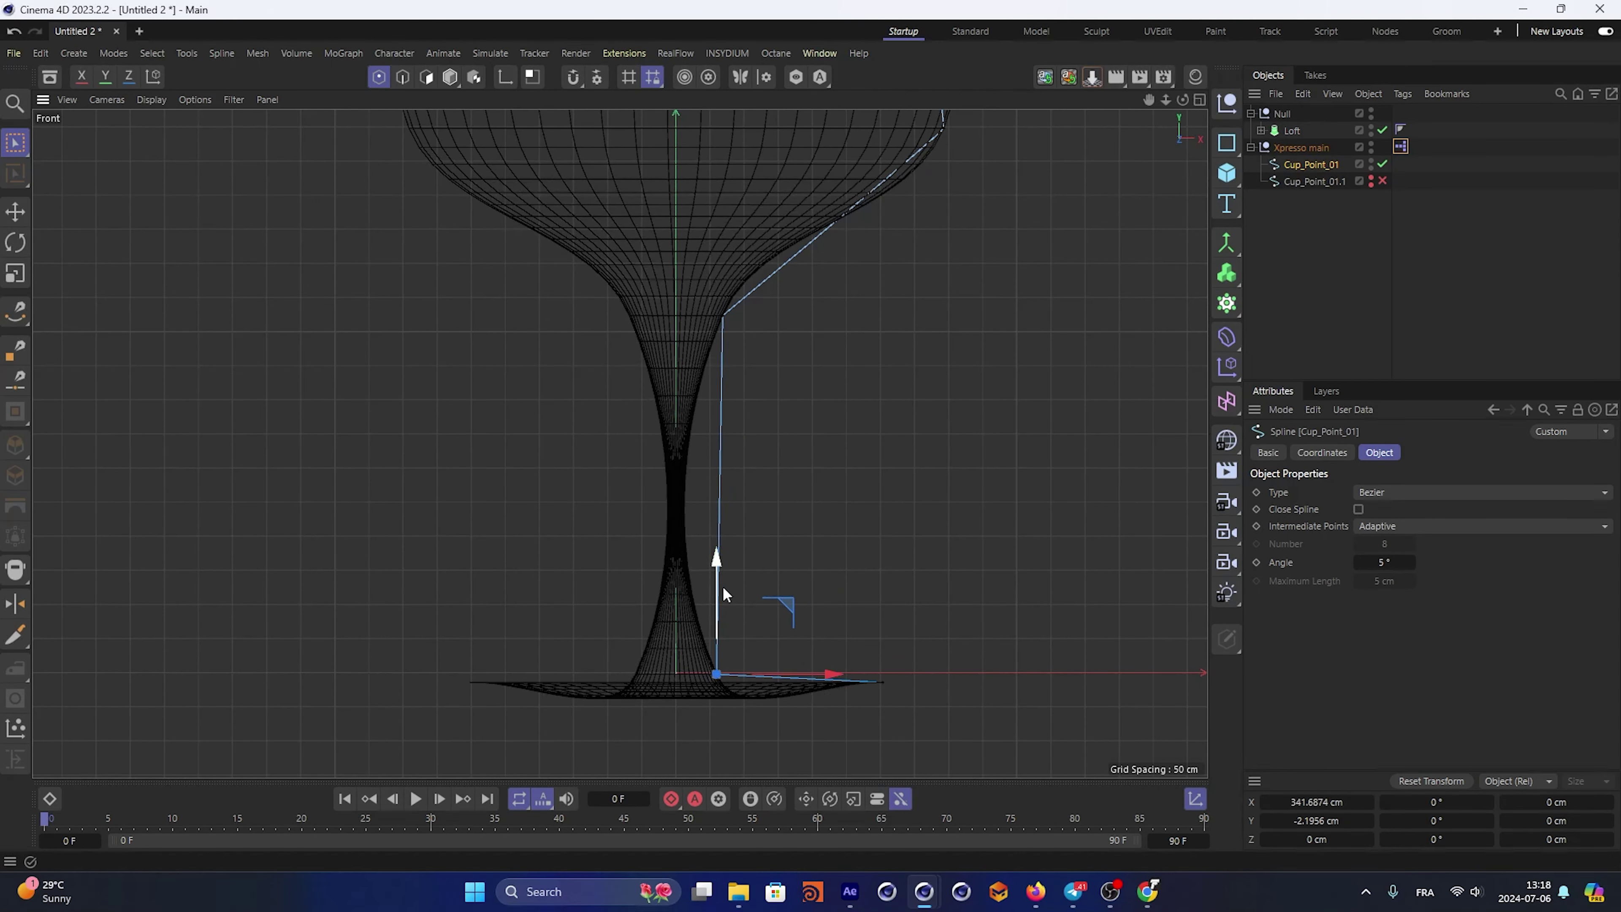
drag(724, 594, 725, 589)
click(883, 680)
drag(879, 649, 877, 677)
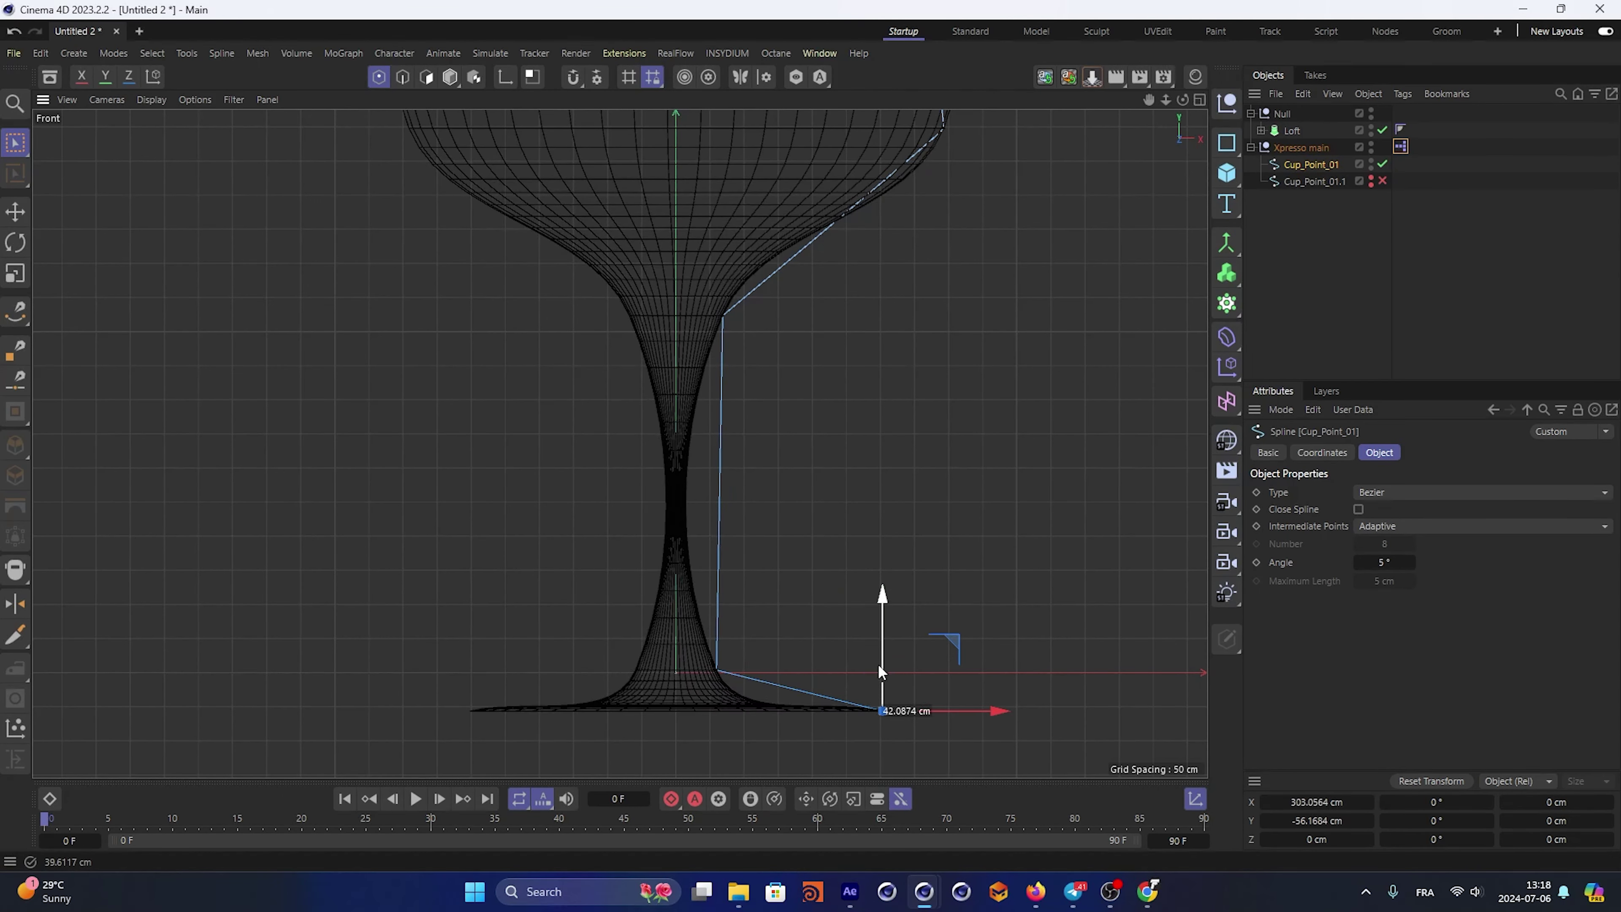
click(716, 669)
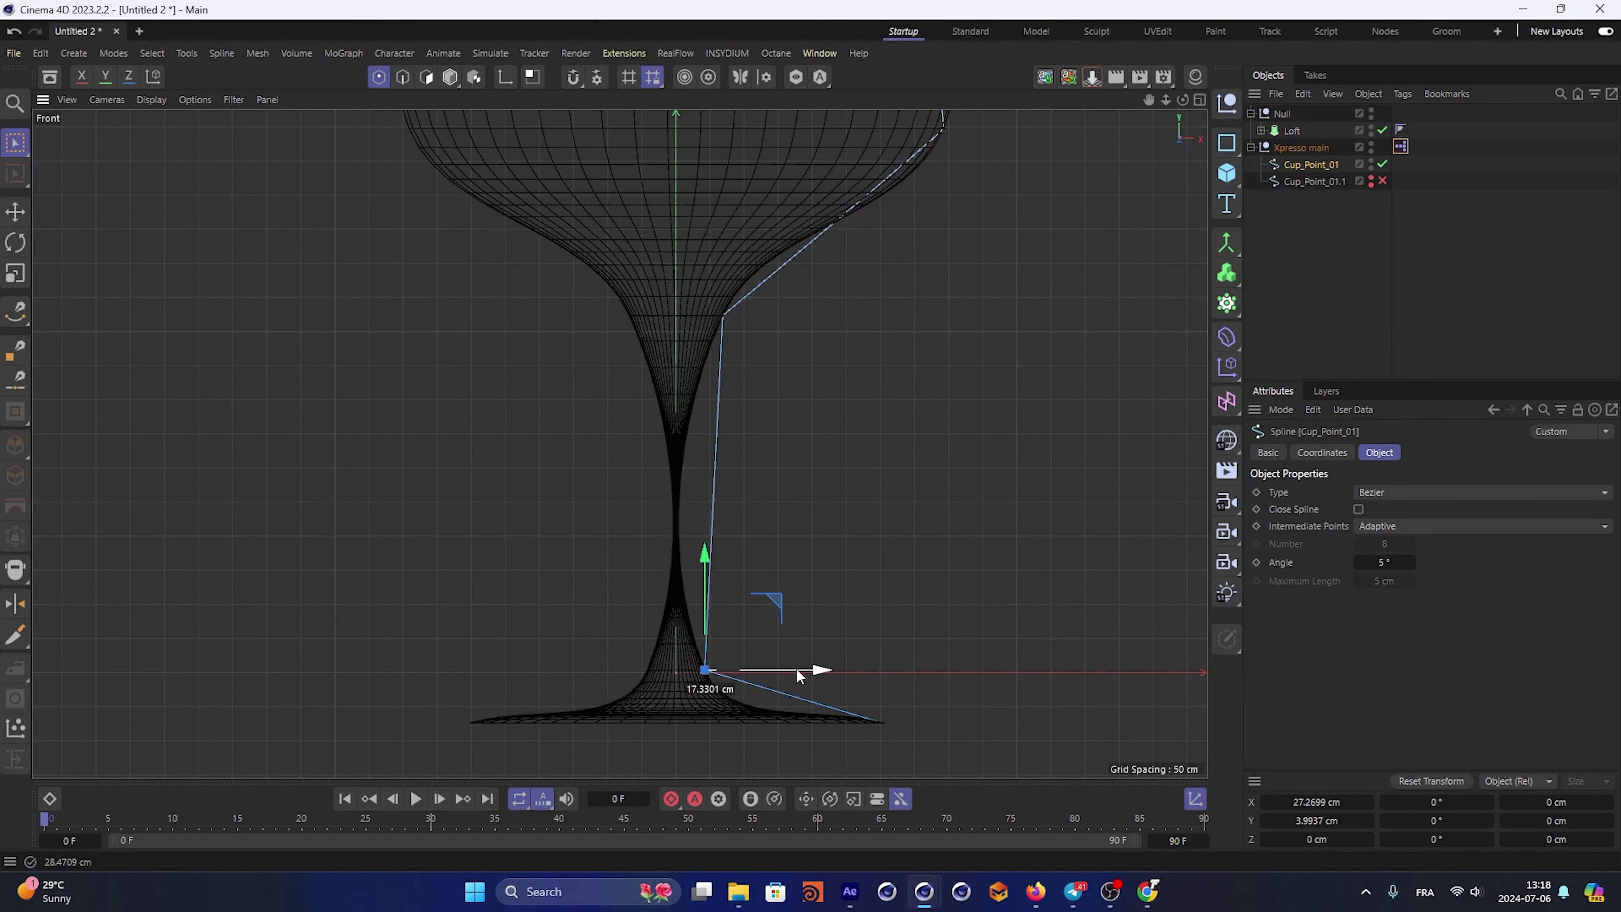
Raise the upper stem point to lengthen the stem and adjust the bowl-edge point to round the bowl
drag(712, 324, 712, 324)
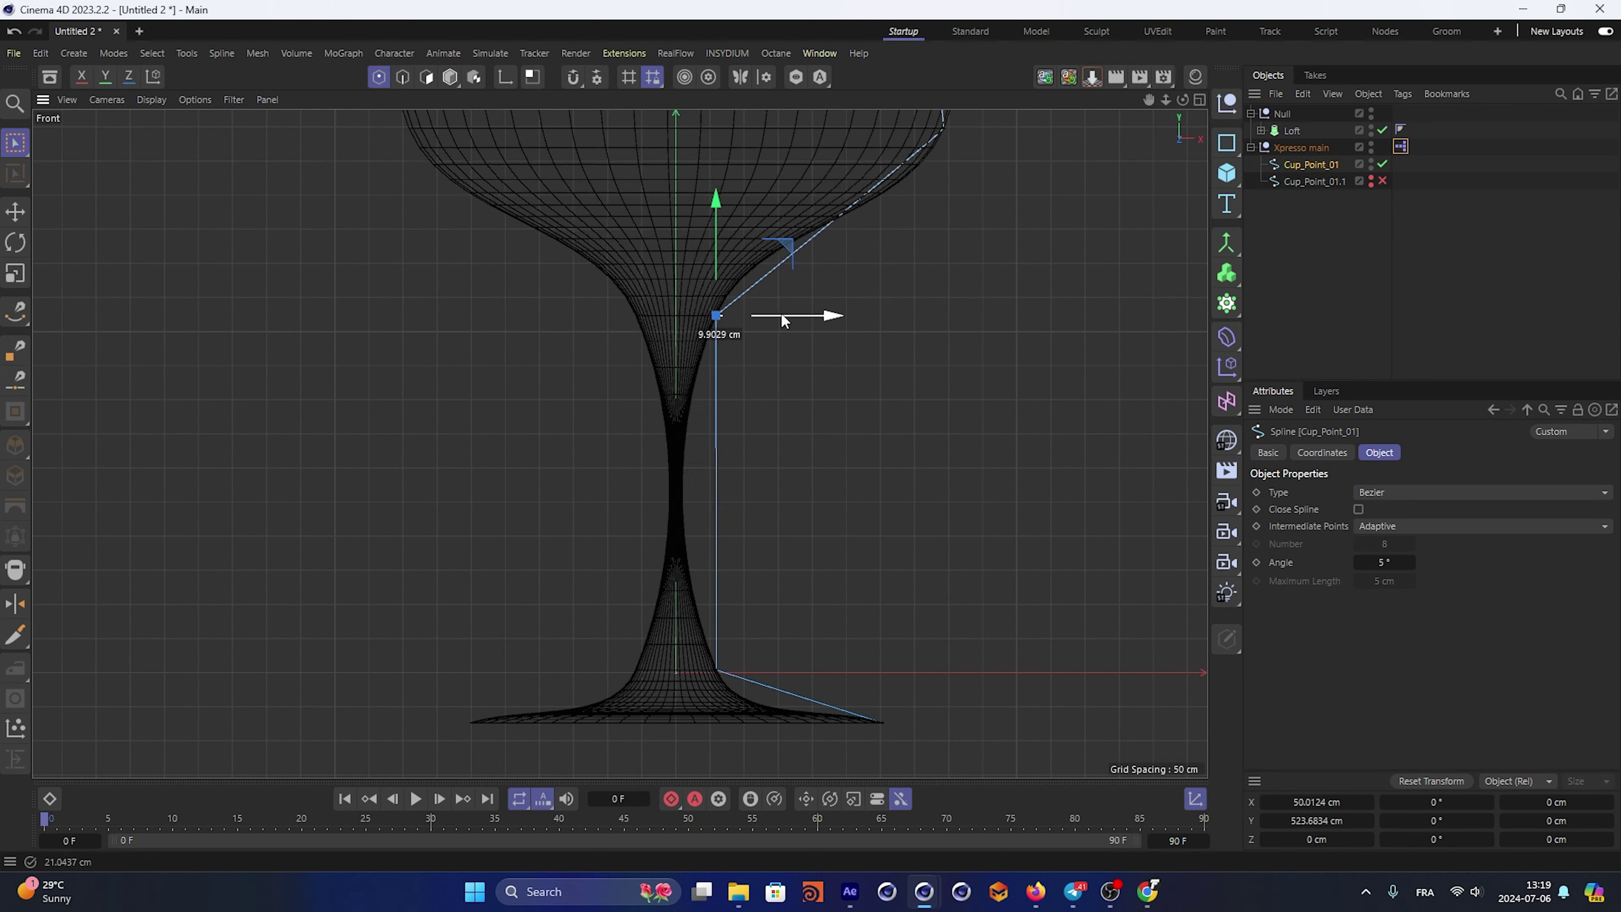
drag(722, 259, 739, 170)
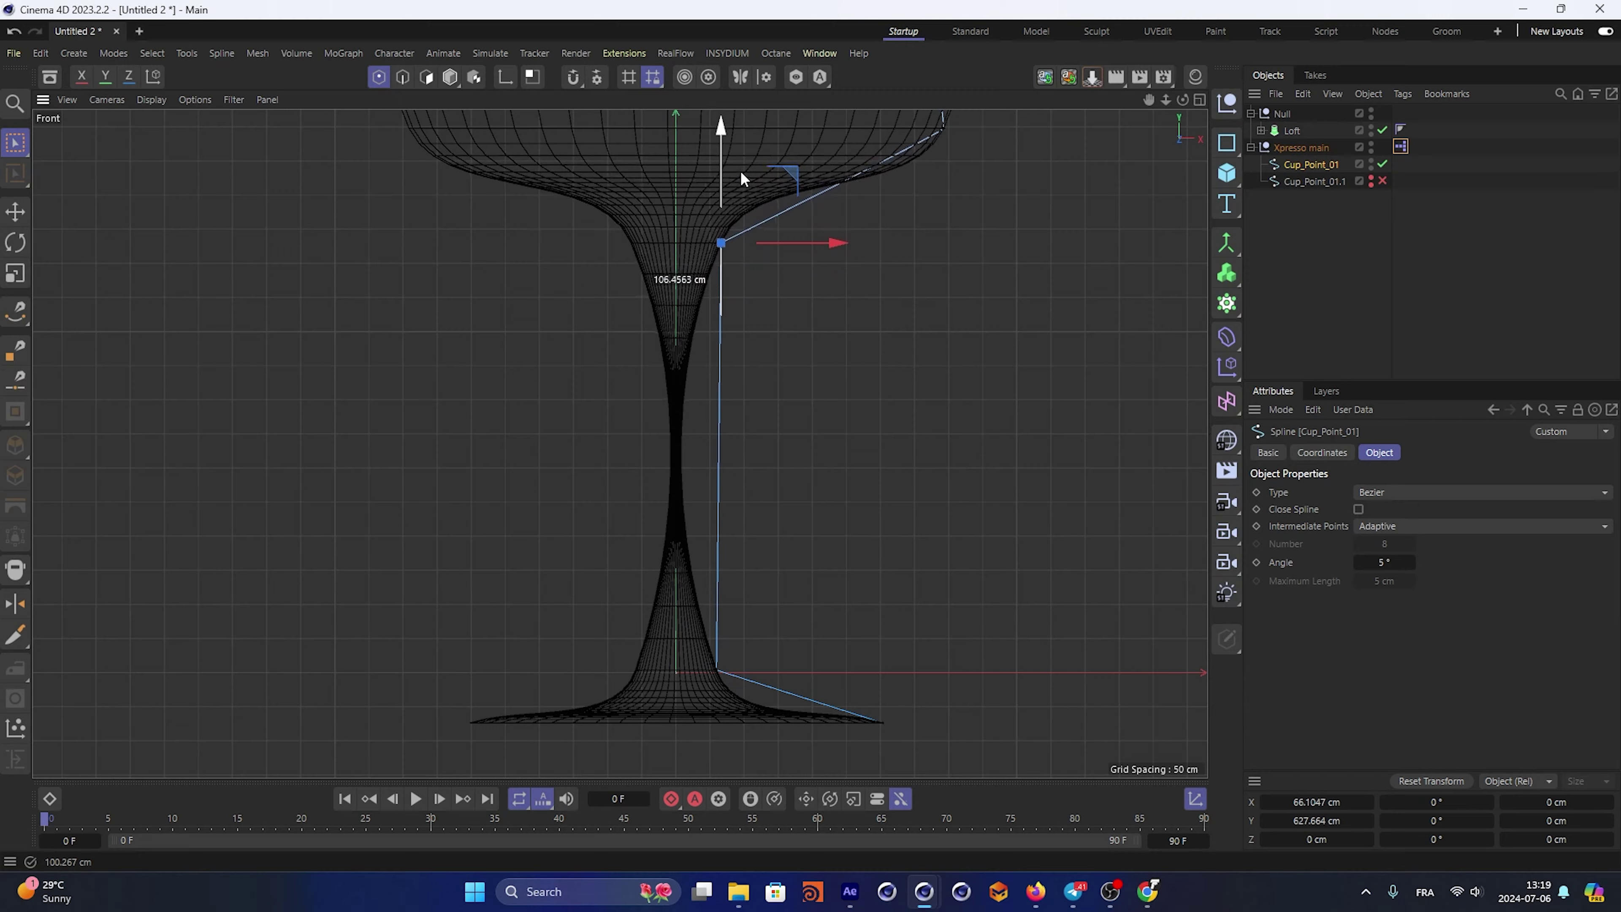
scroll(810, 305, down, 3)
scroll(811, 305, up, 3)
drag(976, 351, 906, 447)
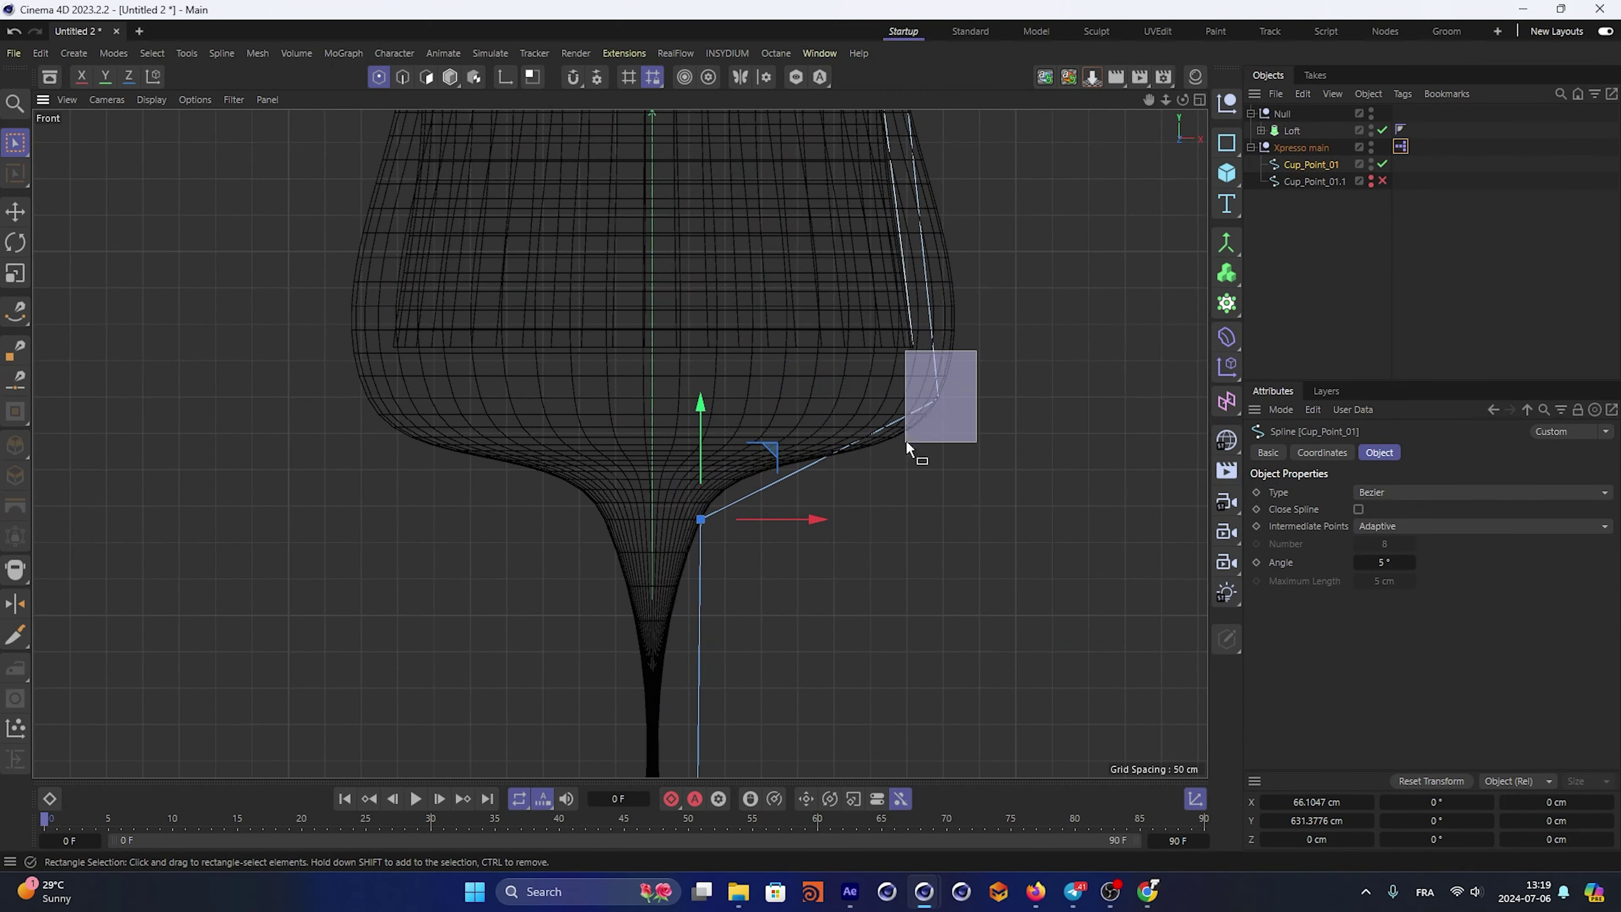
mouse_move(943, 324)
mouse_down()
mouse_move(952, 338)
mouse_move(916, 311)
mouse_move(959, 391)
mouse_move(977, 391)
mouse_up()
Return to Perspective and orbit around the finished wine glass
scroll(645, 392, down, 5)
scroll(762, 379, down, 2)
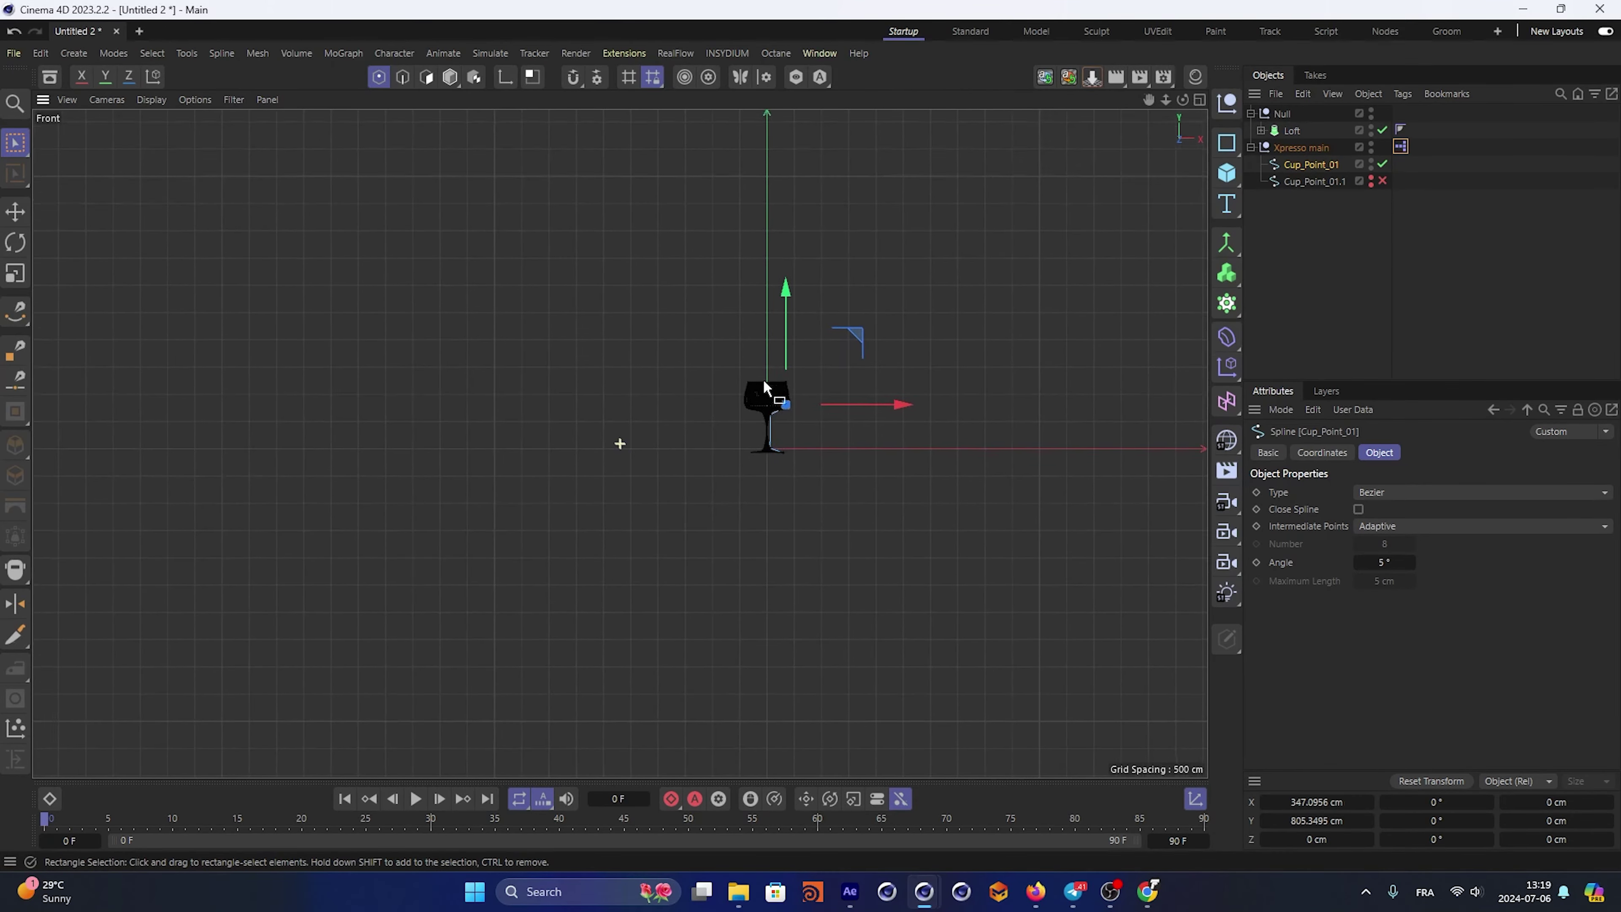
key(F1)
scroll(535, 272, up, 3)
mouse_move(535, 273)
alt+mouse_down()
mouse_move(618, 330)
mouse_move(788, 390)
mouse_move(713, 185)
mouse_move(777, 343)
mouse_move(1338, 159)
alt+mouse_up()
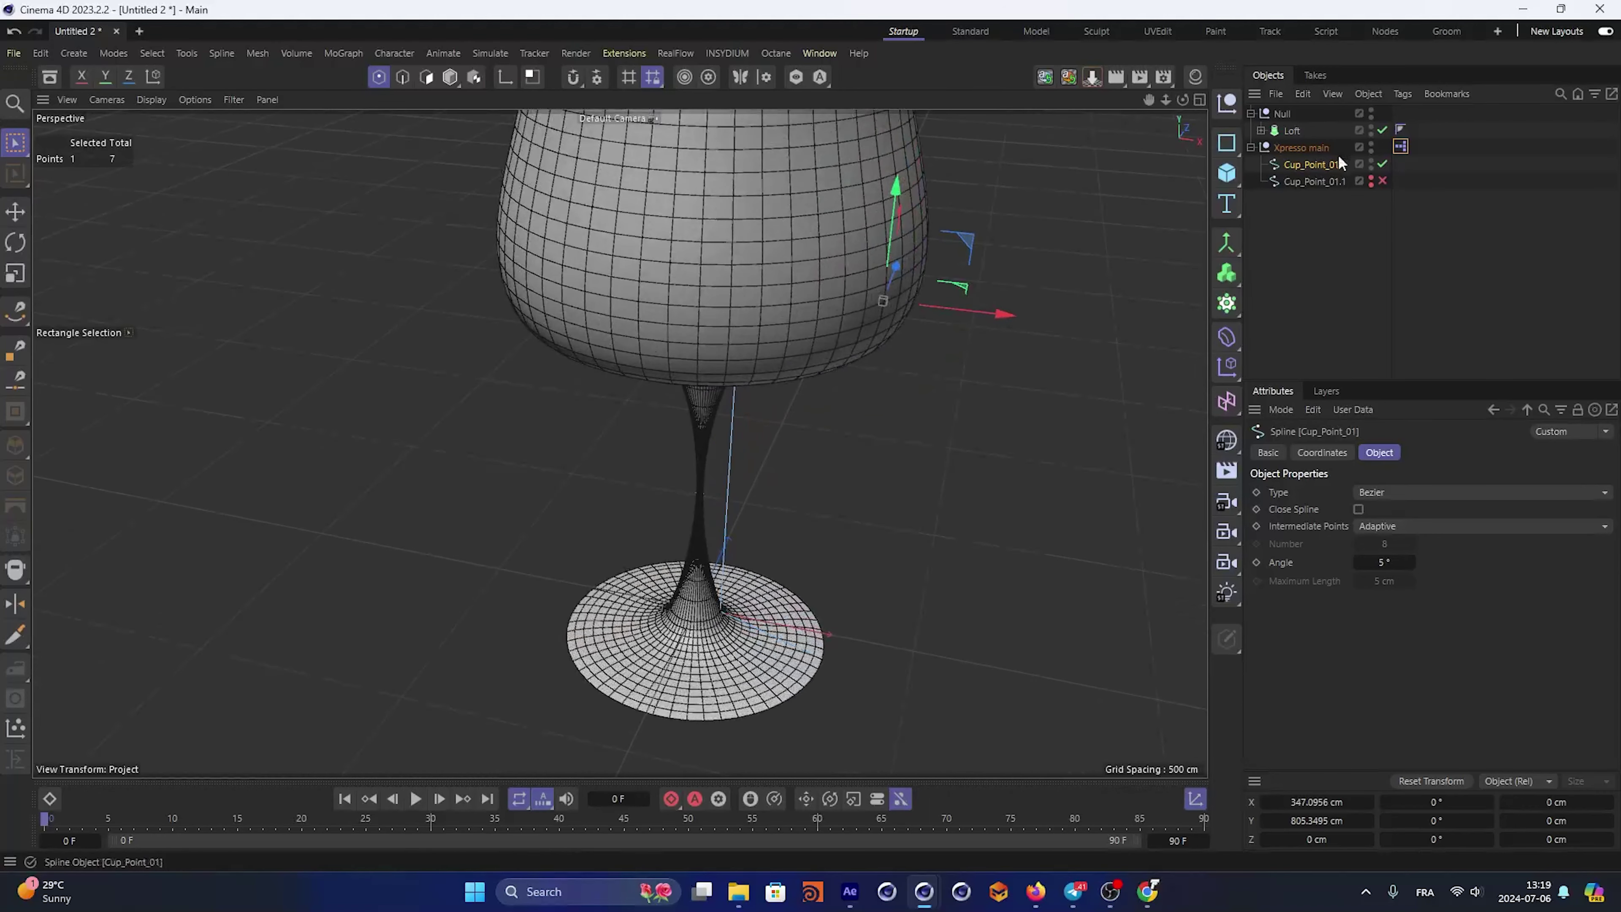
Rename the cup splines to 01 and 02 and re-enable spline 02
double_click(1303, 165)
text(01)
key(Return)
click(1320, 181)
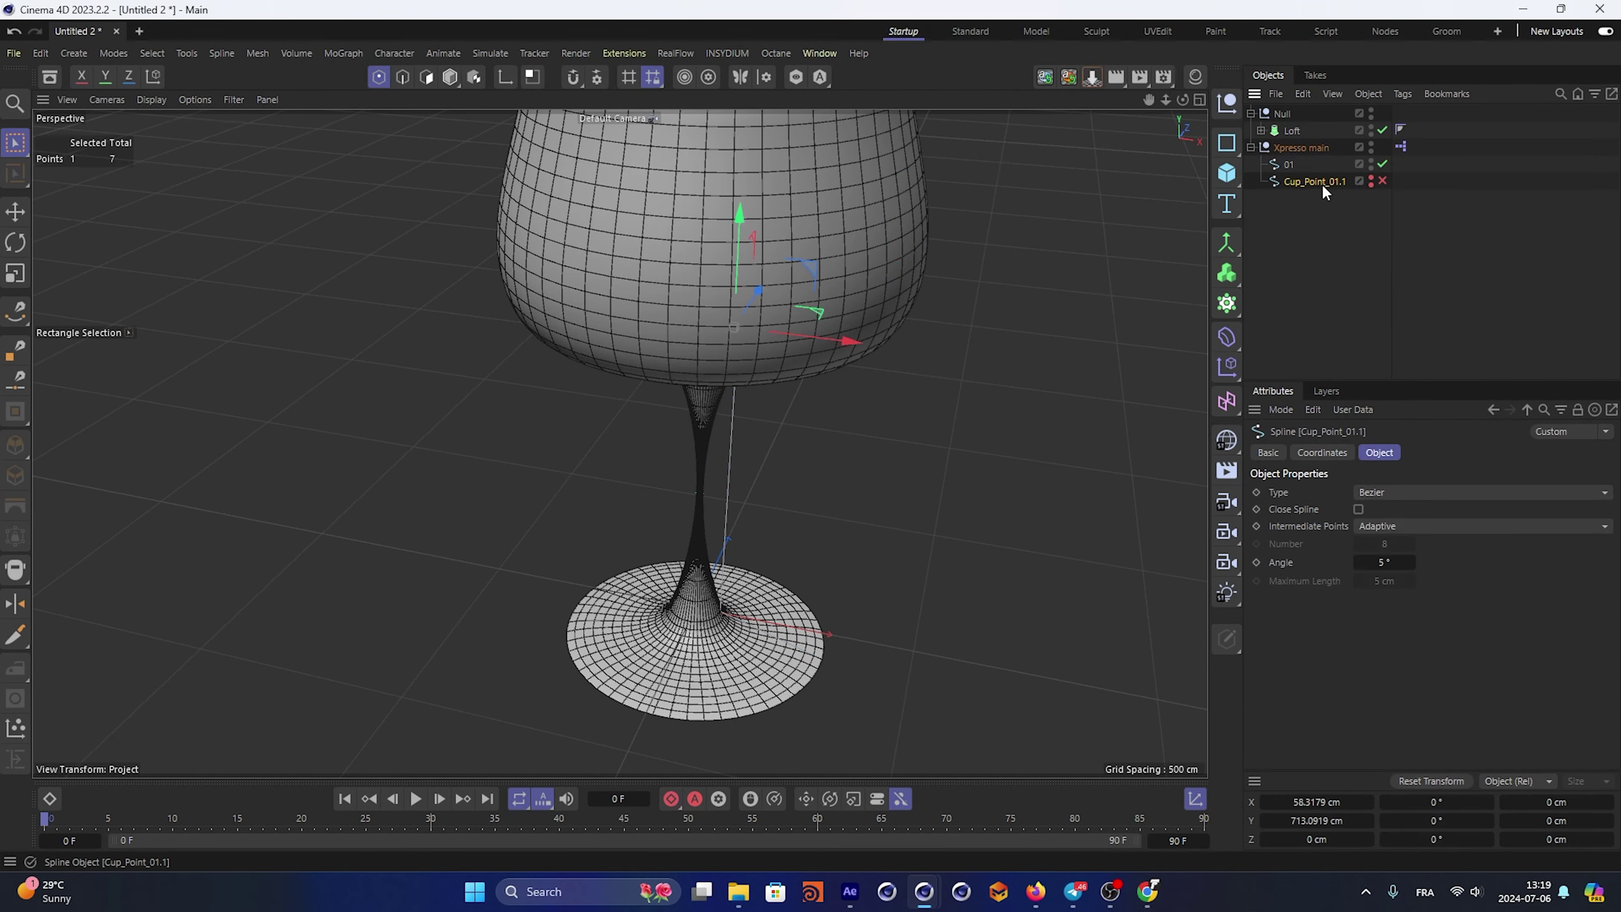
double_click(1322, 185)
text(02)
key(Return)
click(1369, 212)
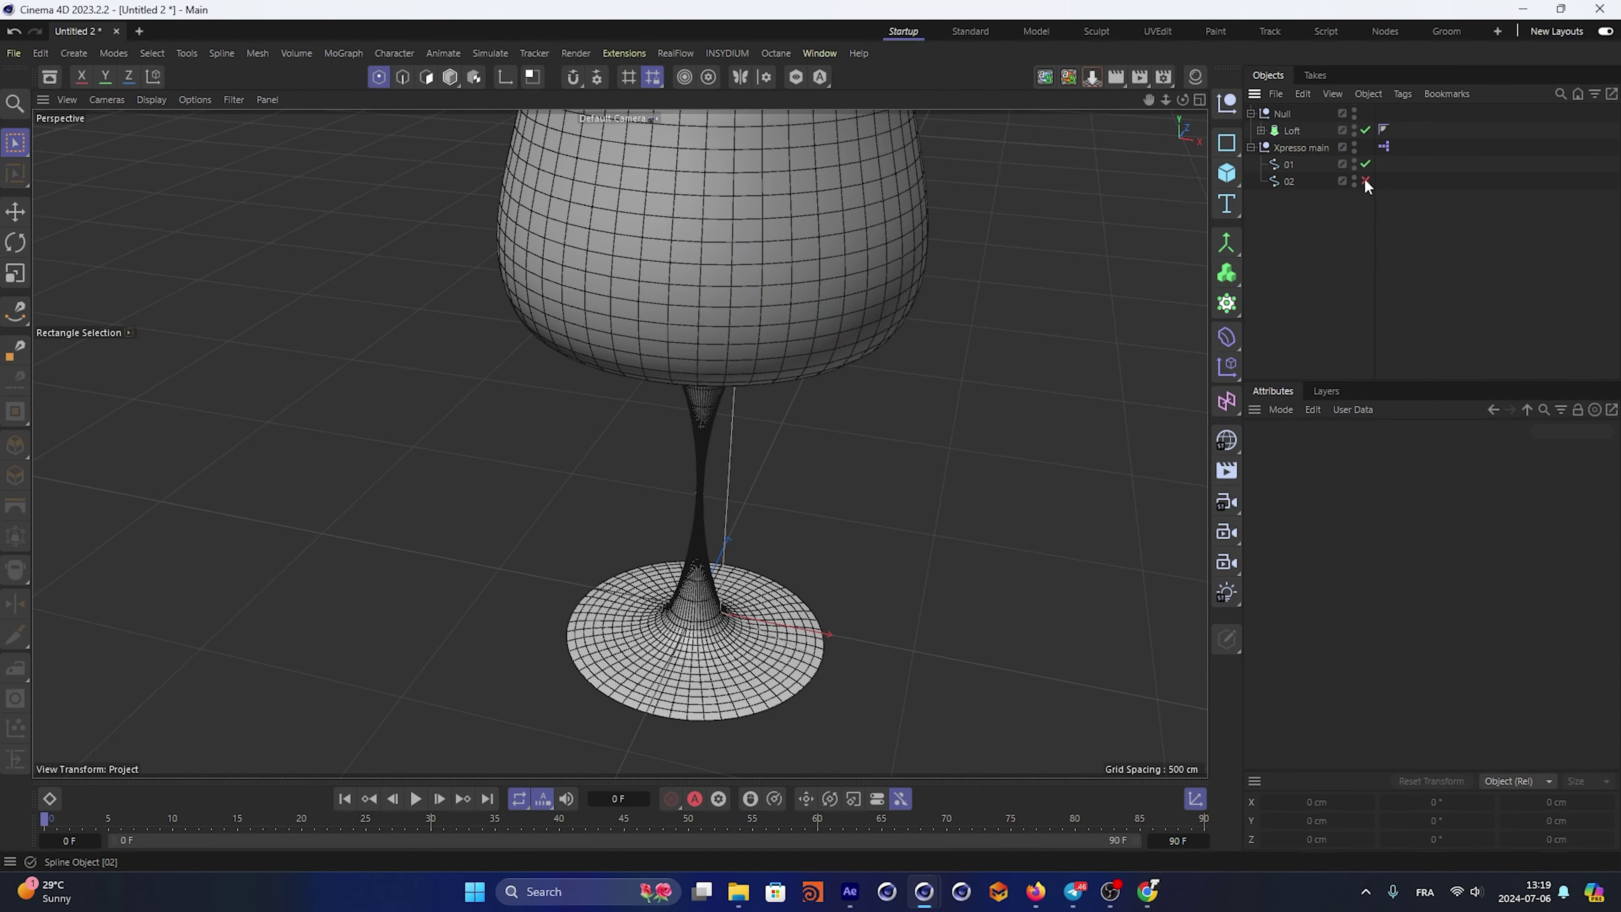
click(1363, 180)
mouse_move(887, 291)
alt+mouse_down()
mouse_move(792, 247)
mouse_move(882, 298)
mouse_move(925, 281)
alt+mouse_up()
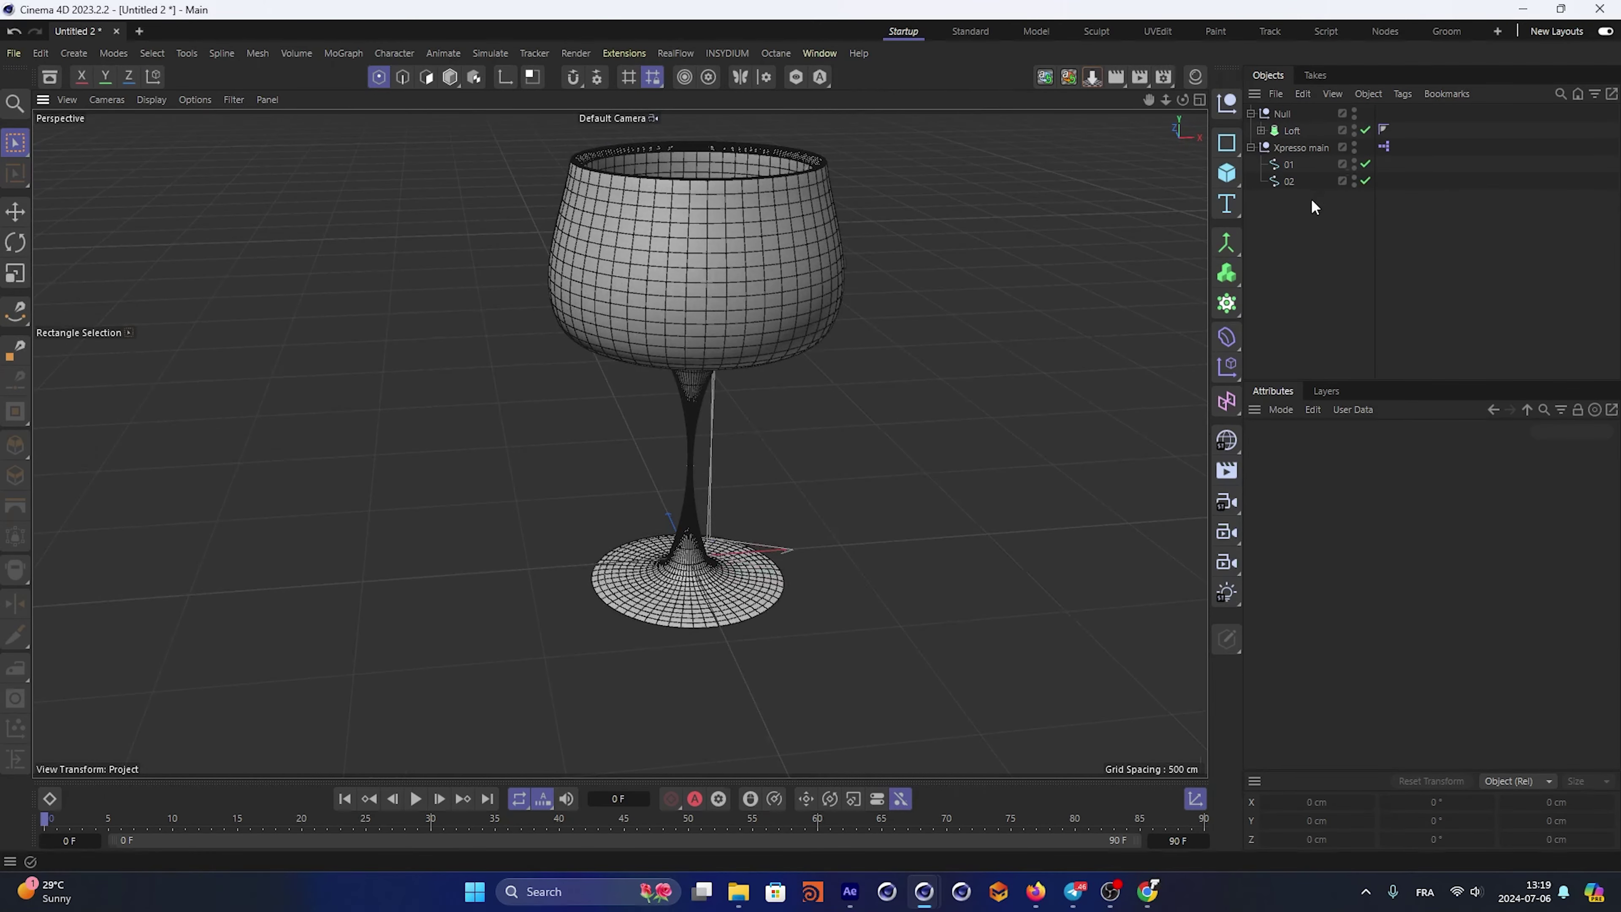
Add a Pose Morph tag to 01 with Points, using 02 as an absolute pose, and test it in Animate mode
right_click(1294, 179)
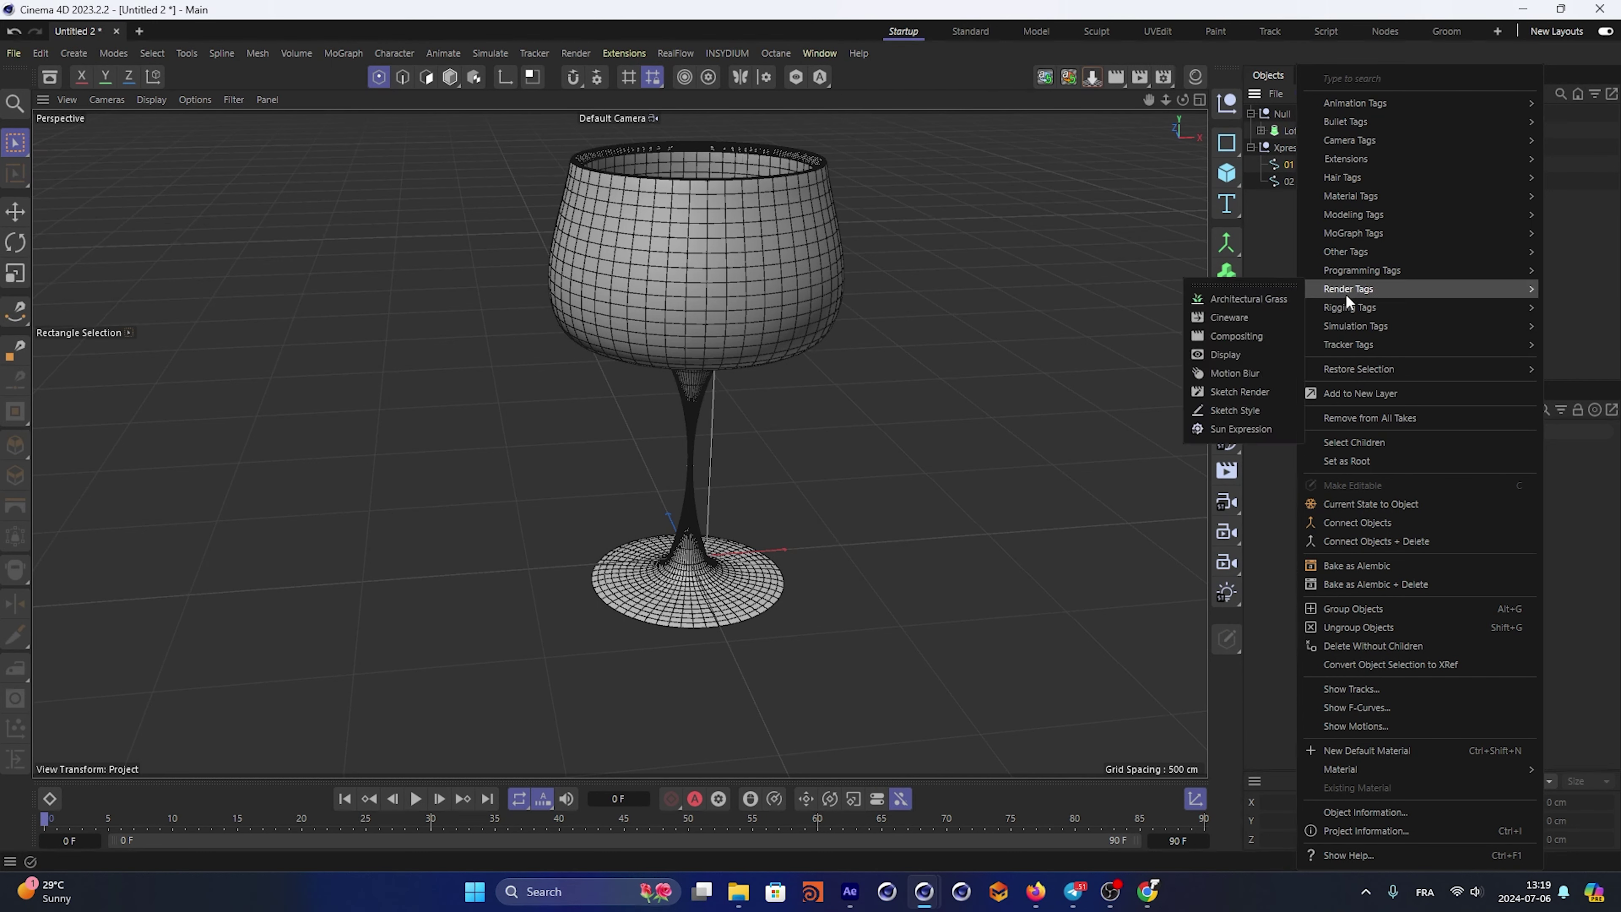
mouse_move(1350, 308)
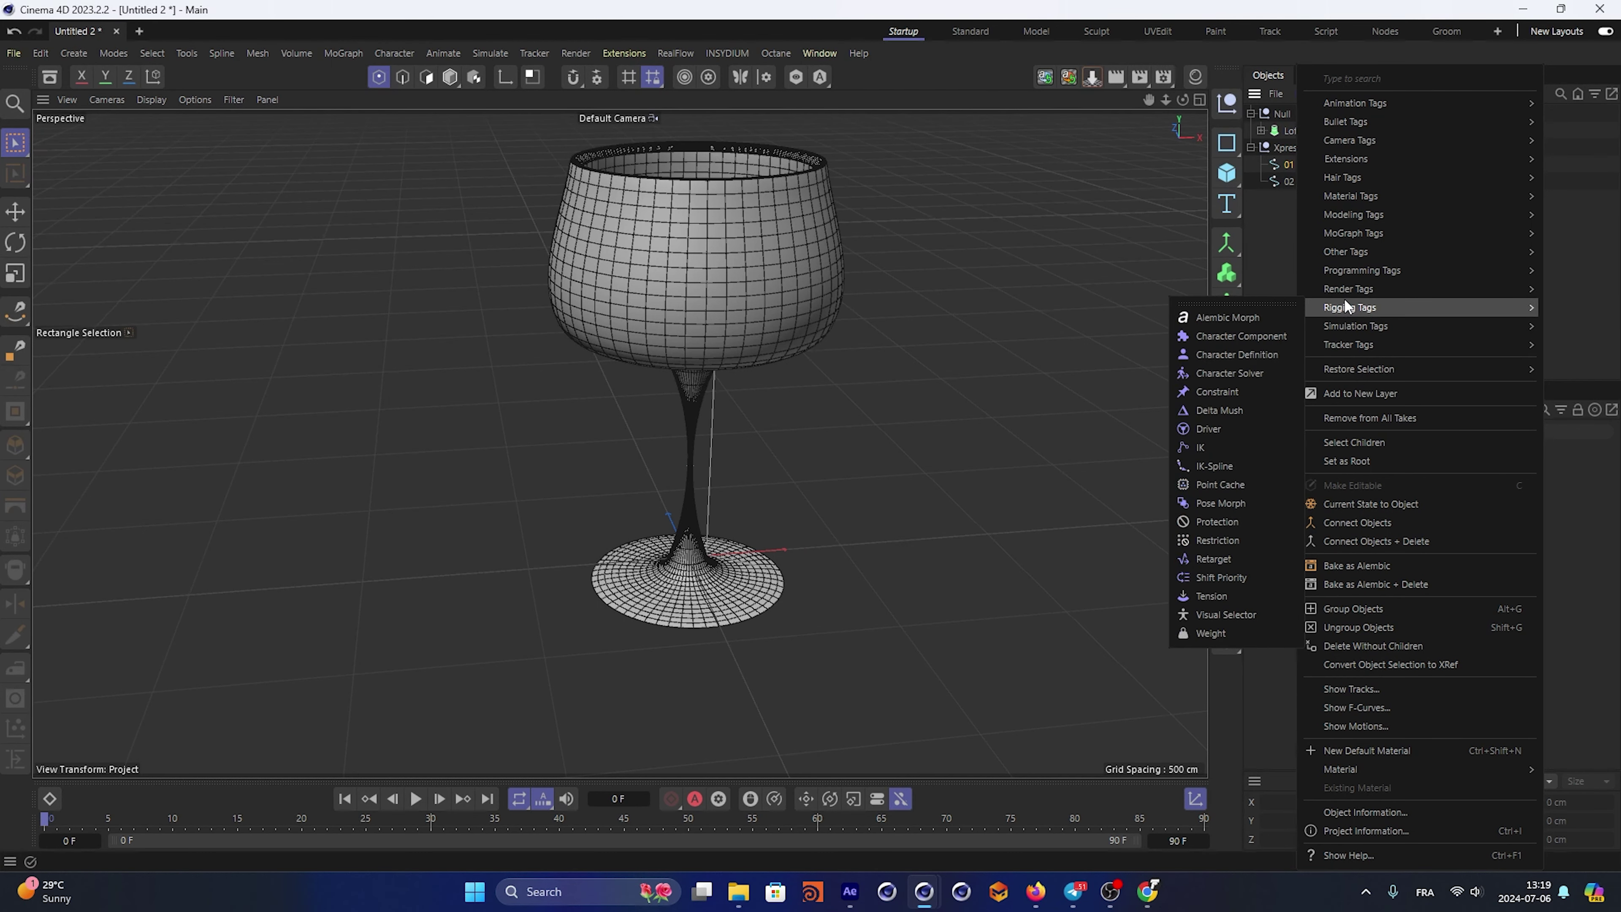
click(1225, 506)
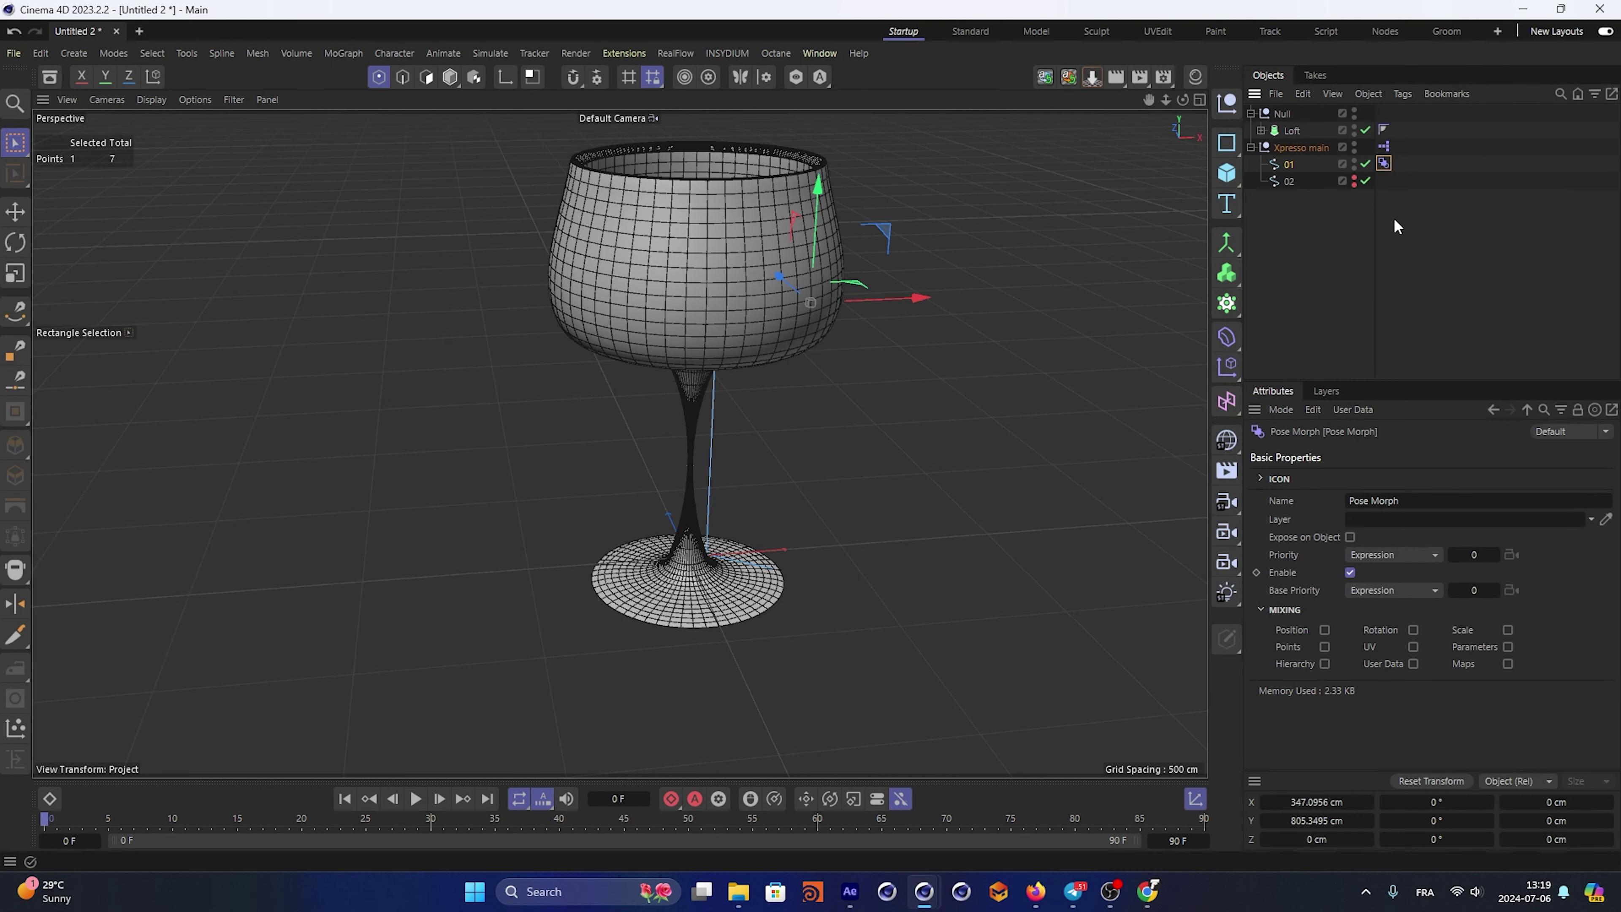
click(1325, 647)
key(Delete)
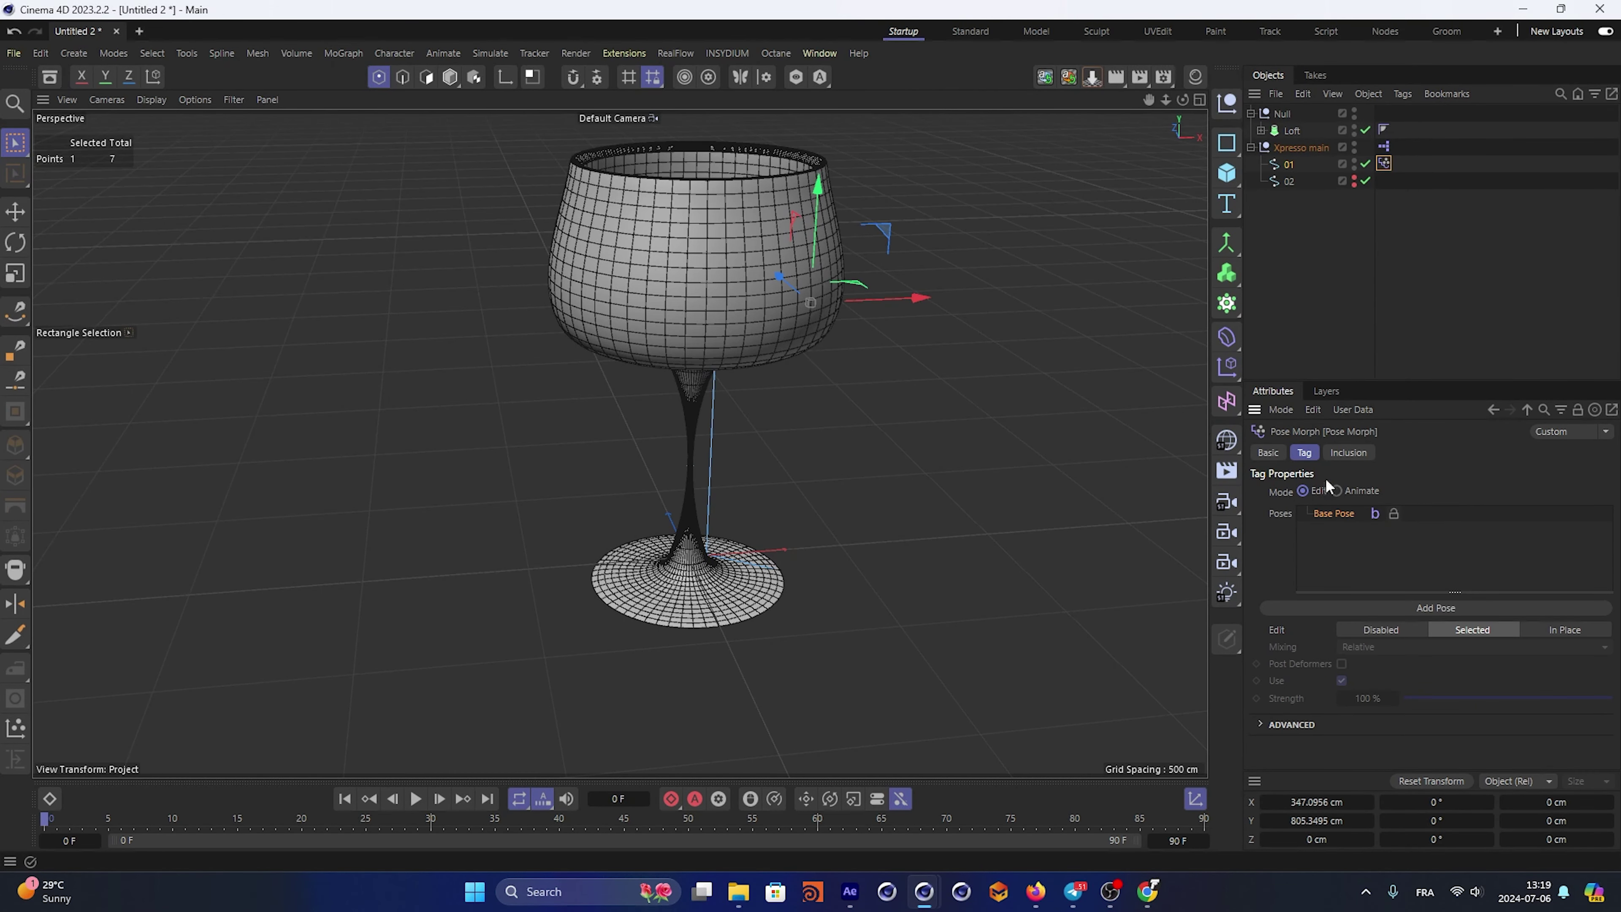
drag(1330, 547, 1314, 549)
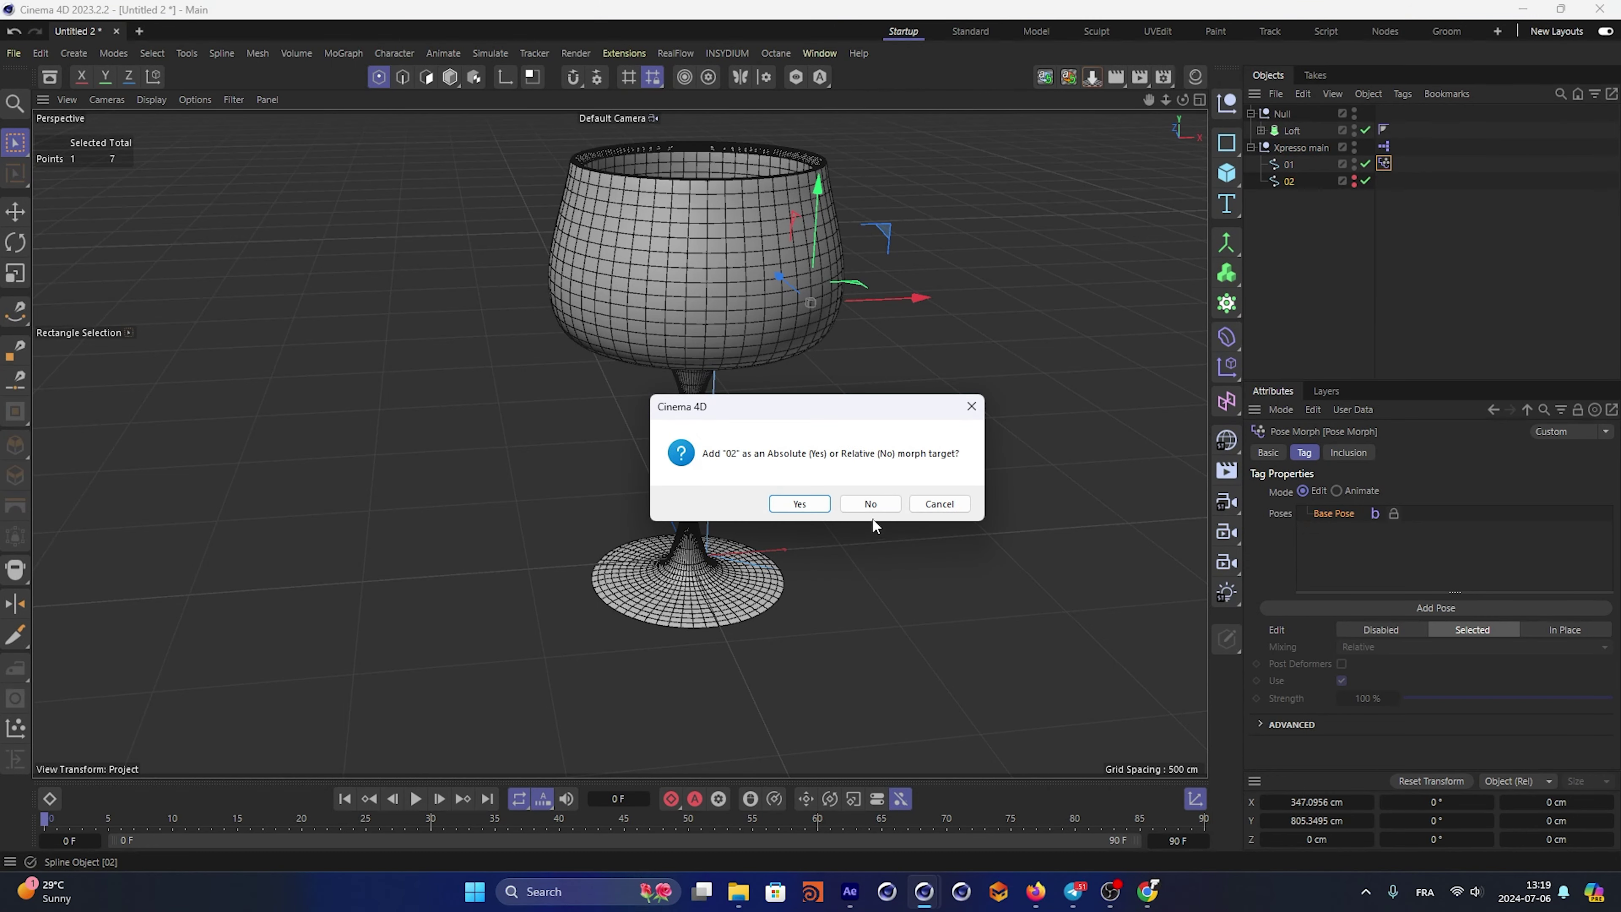
click(808, 503)
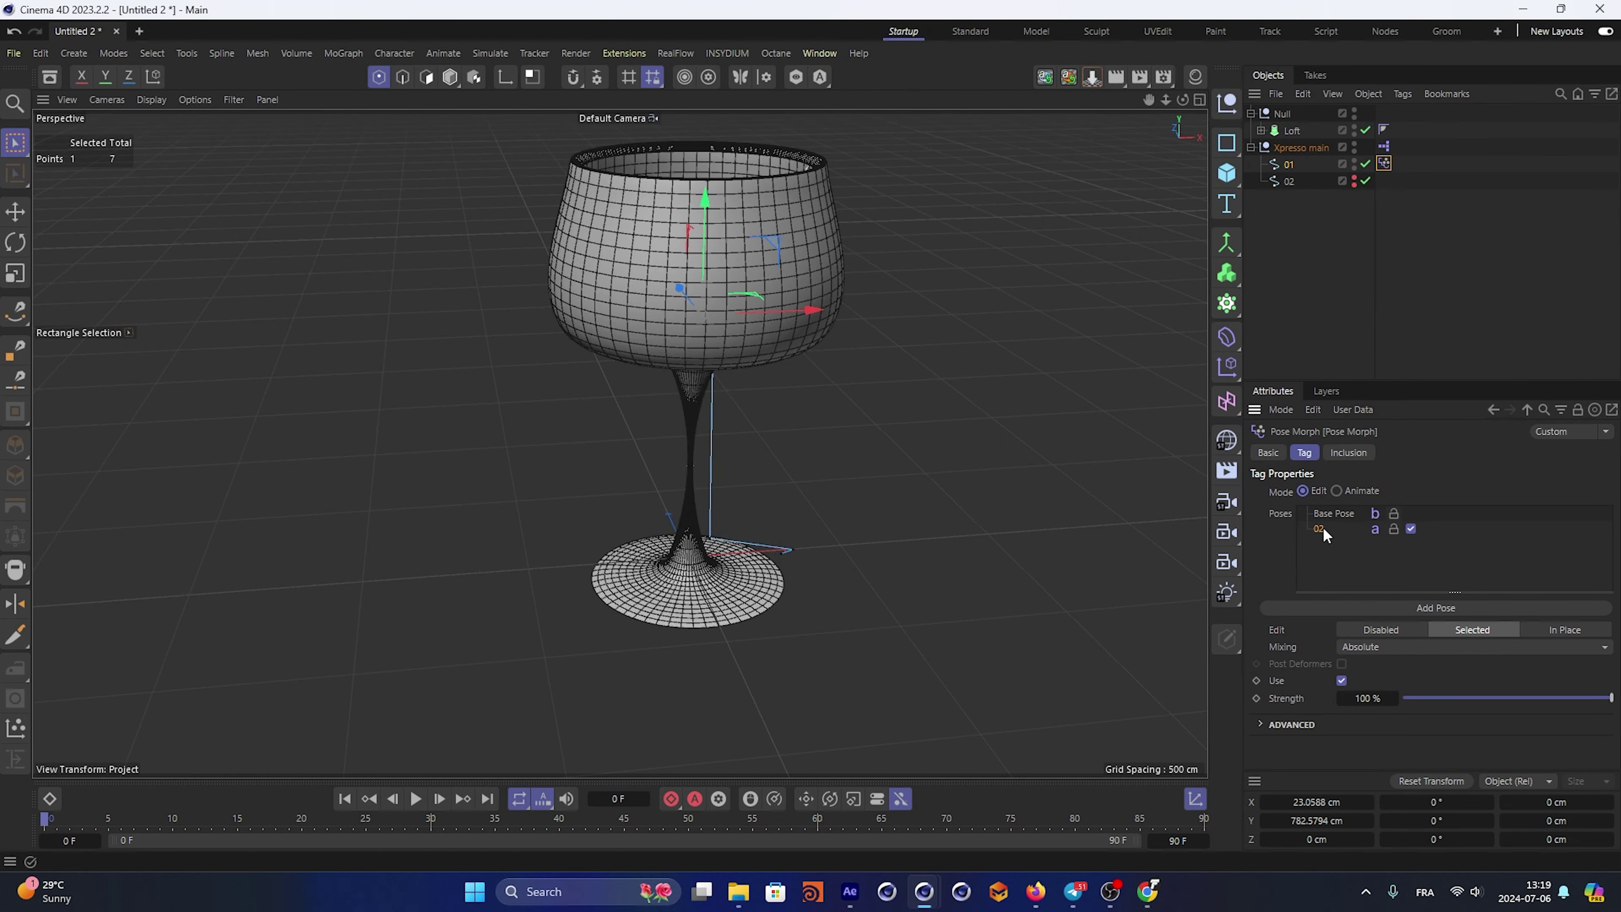
click(1337, 490)
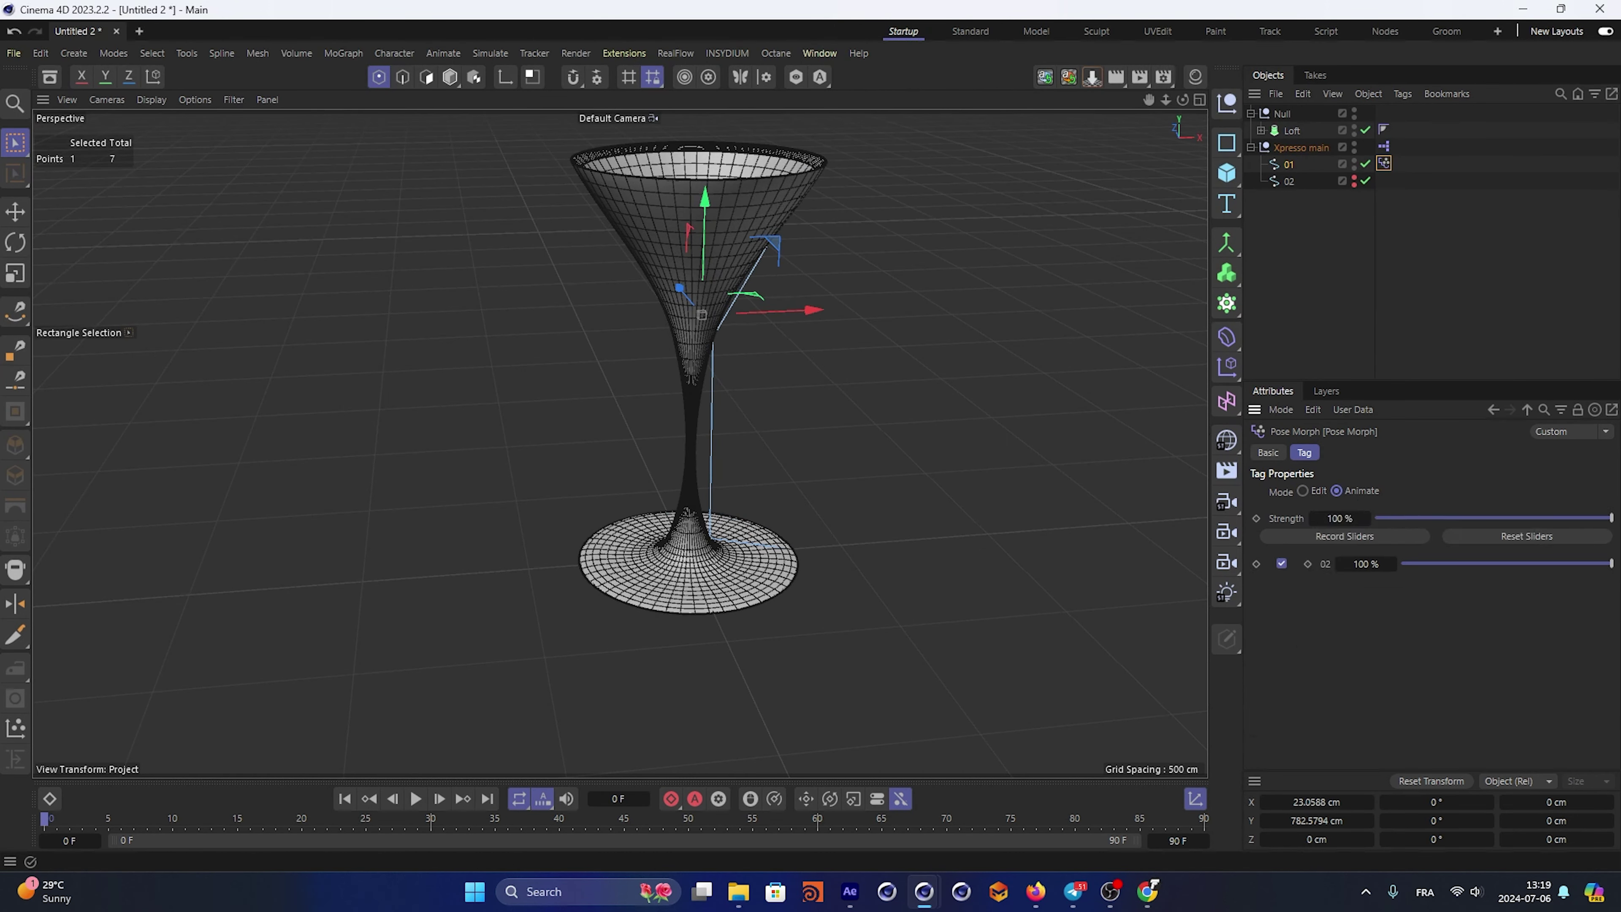
mouse_move(1601, 564)
mouse_down()
mouse_move(1339, 564)
mouse_move(1610, 564)
mouse_up()
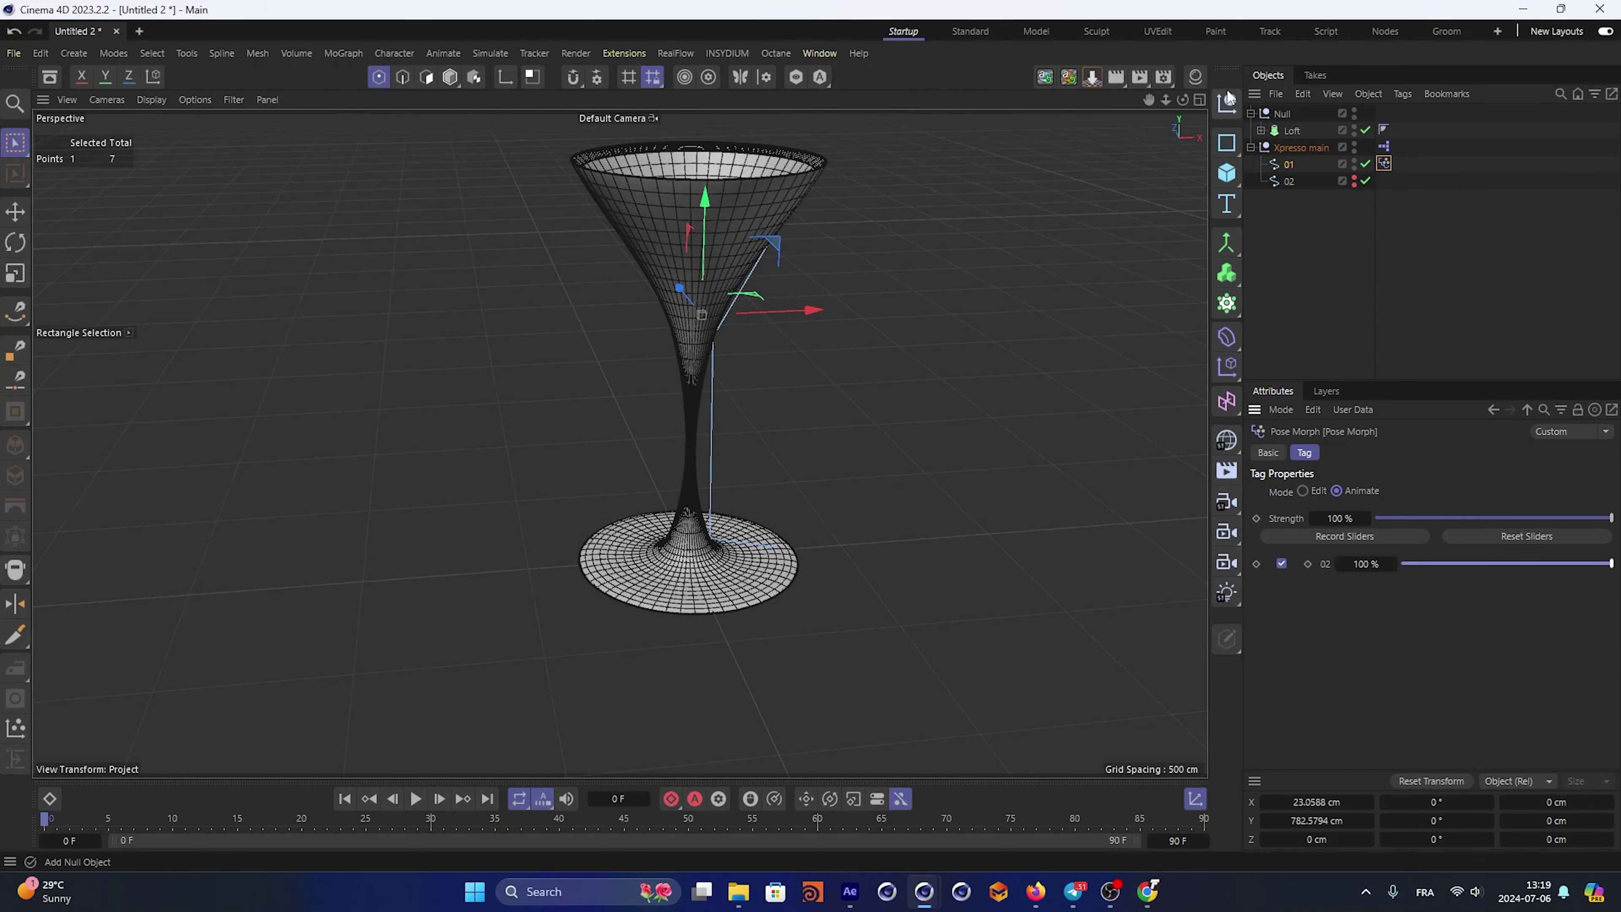
Make the copied spline 02 visible and move it into Xpresso main
click(1289, 181)
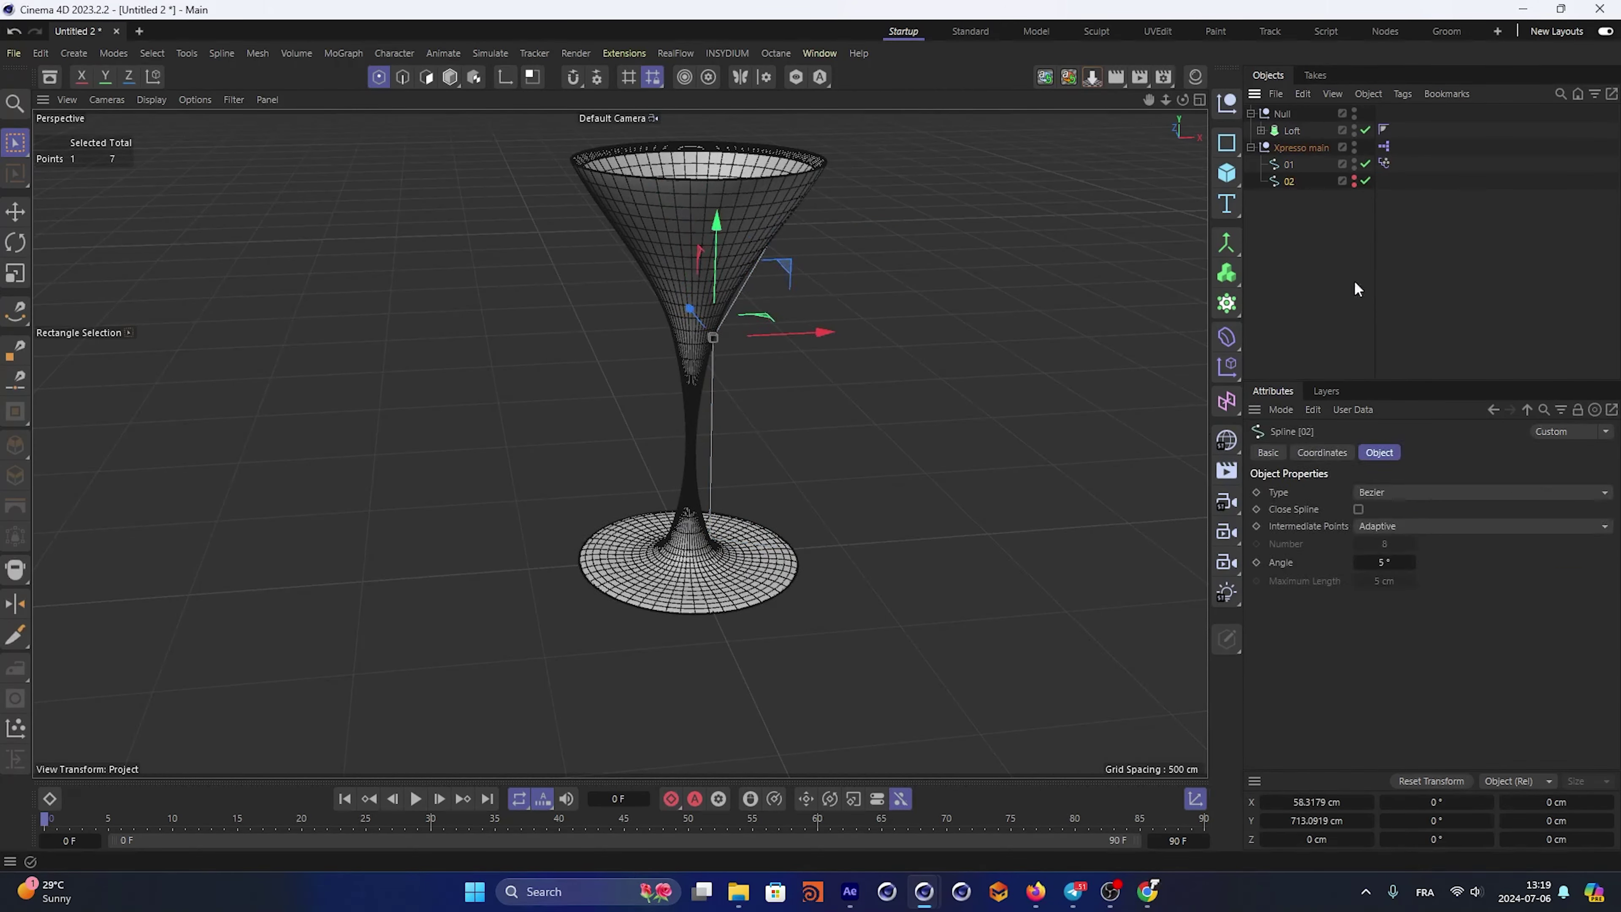
click(1383, 164)
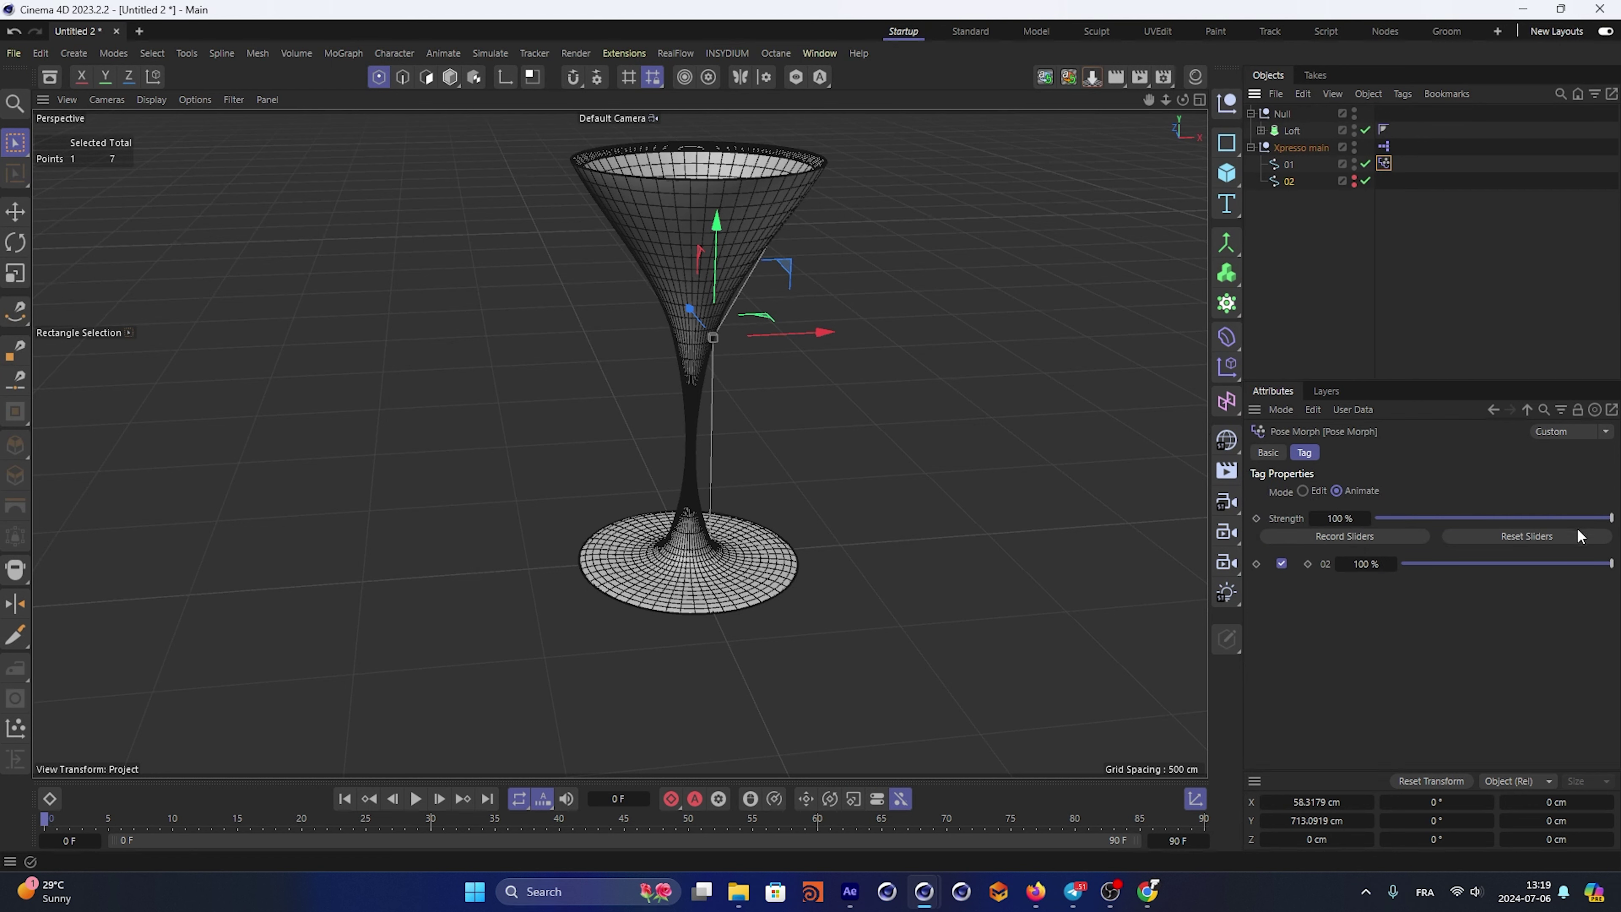
click(1282, 184)
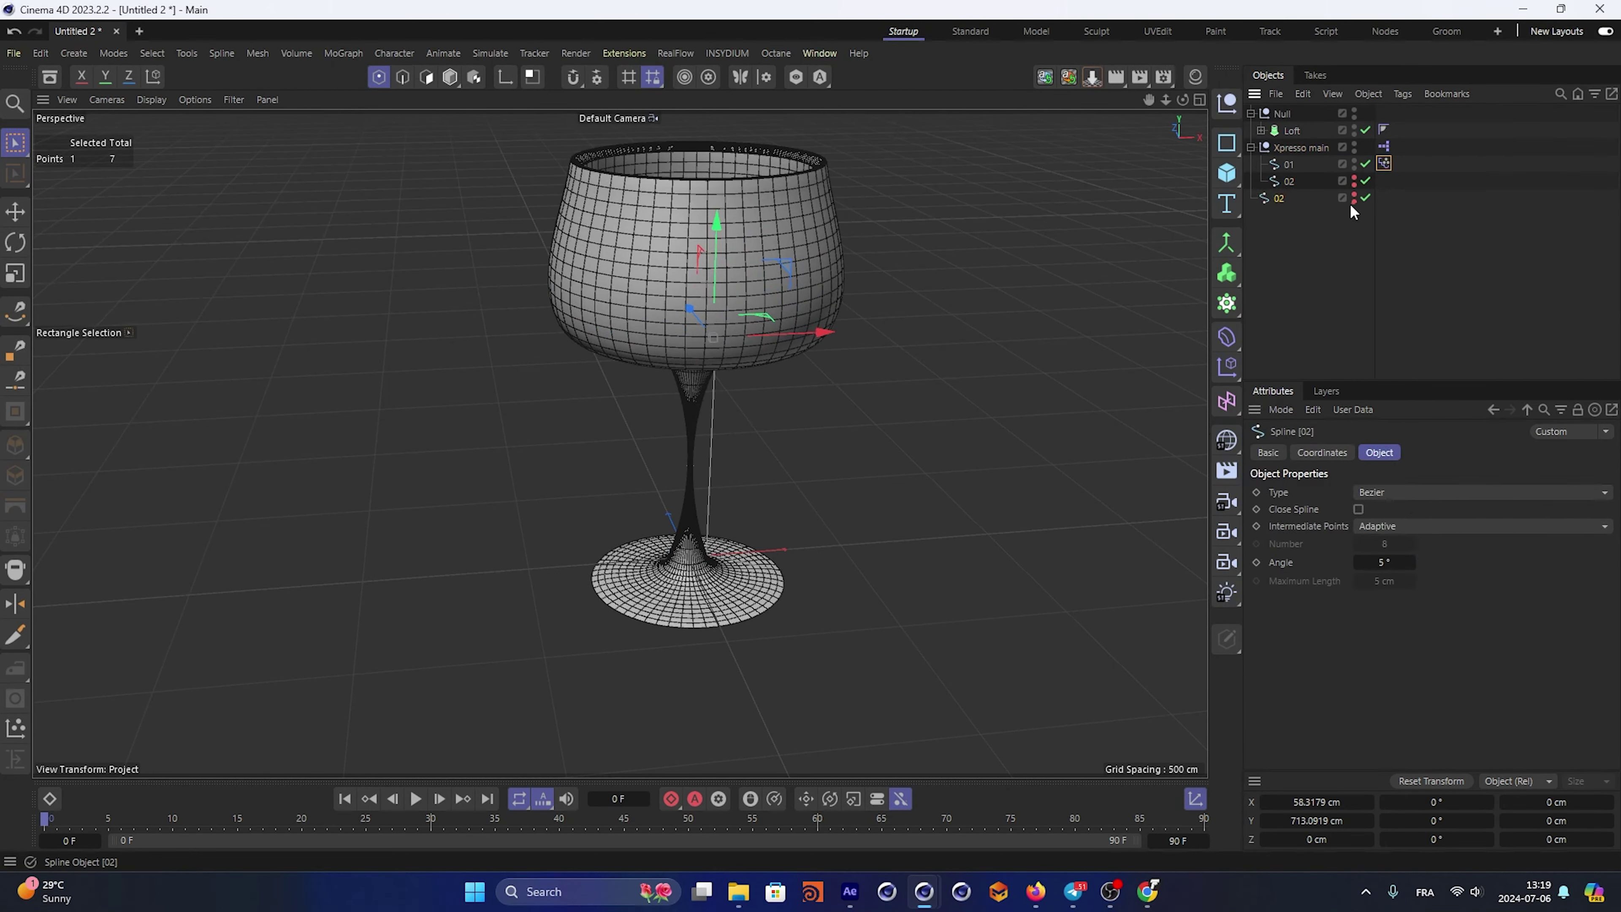
click(1354, 199)
drag(1284, 190, 1287, 184)
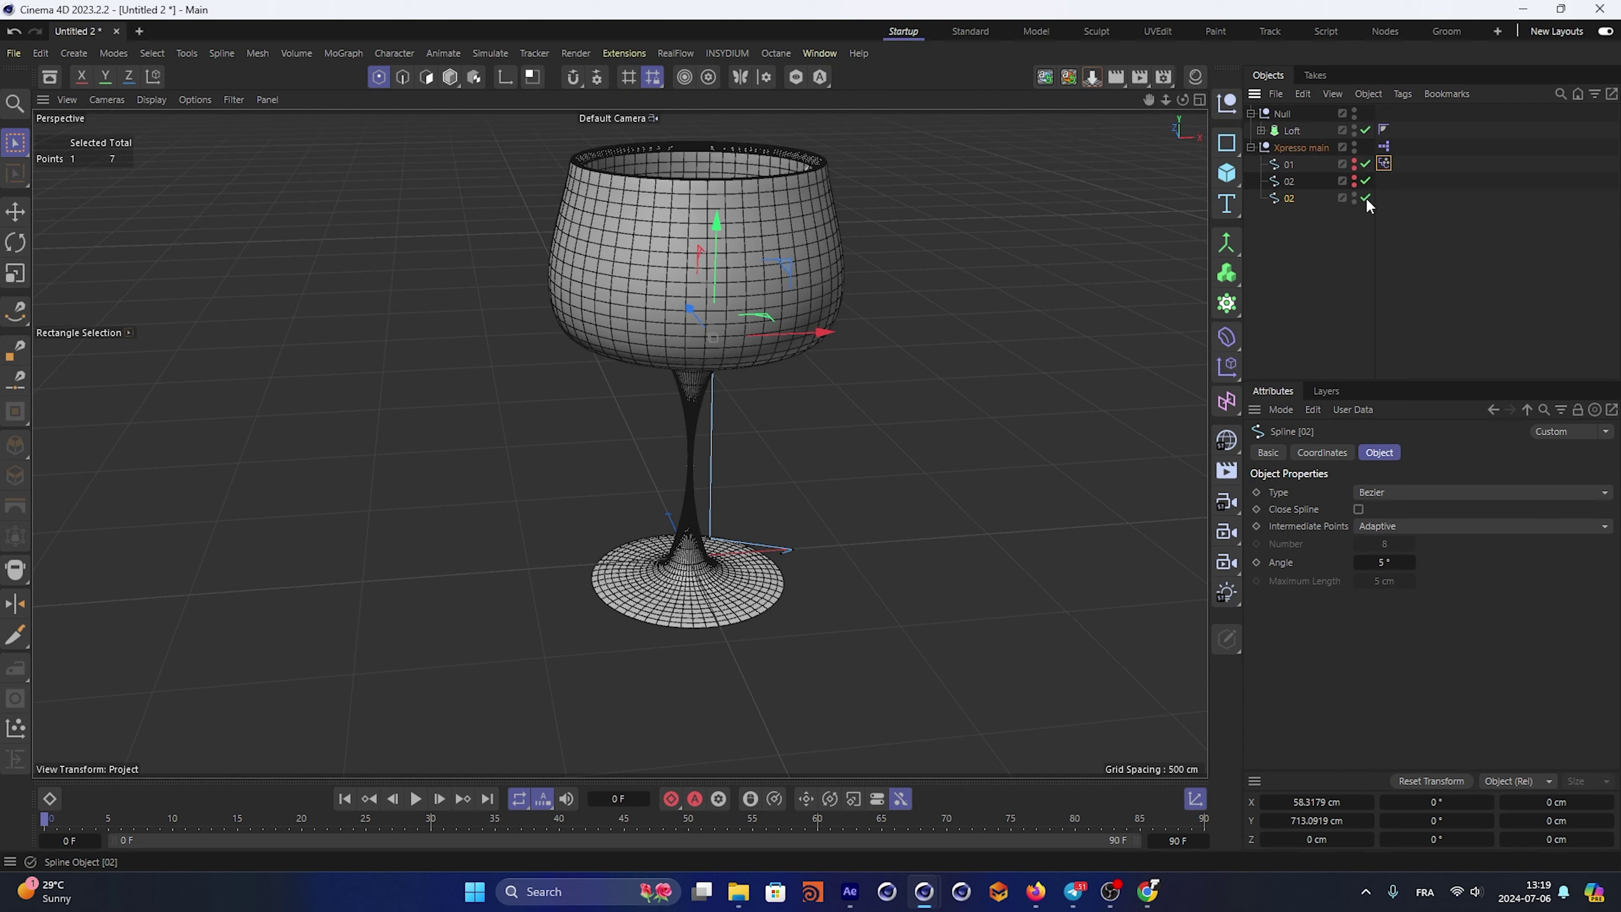
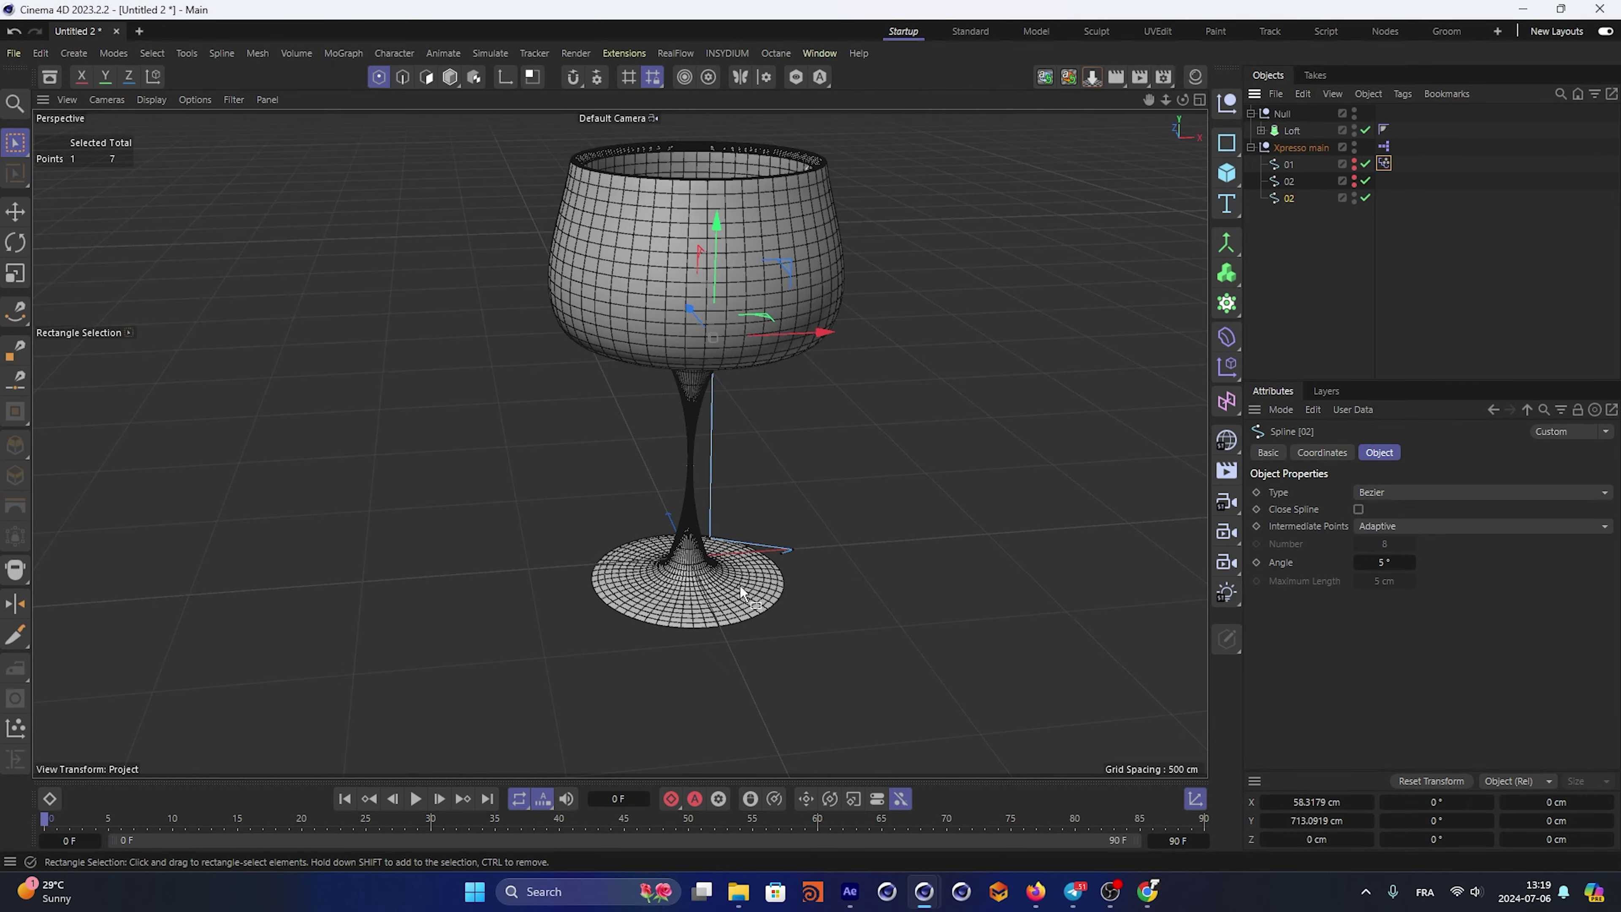
Preview the Long Negroni glass in the After Effects reference, then return to Cinema 4D
click(849, 892)
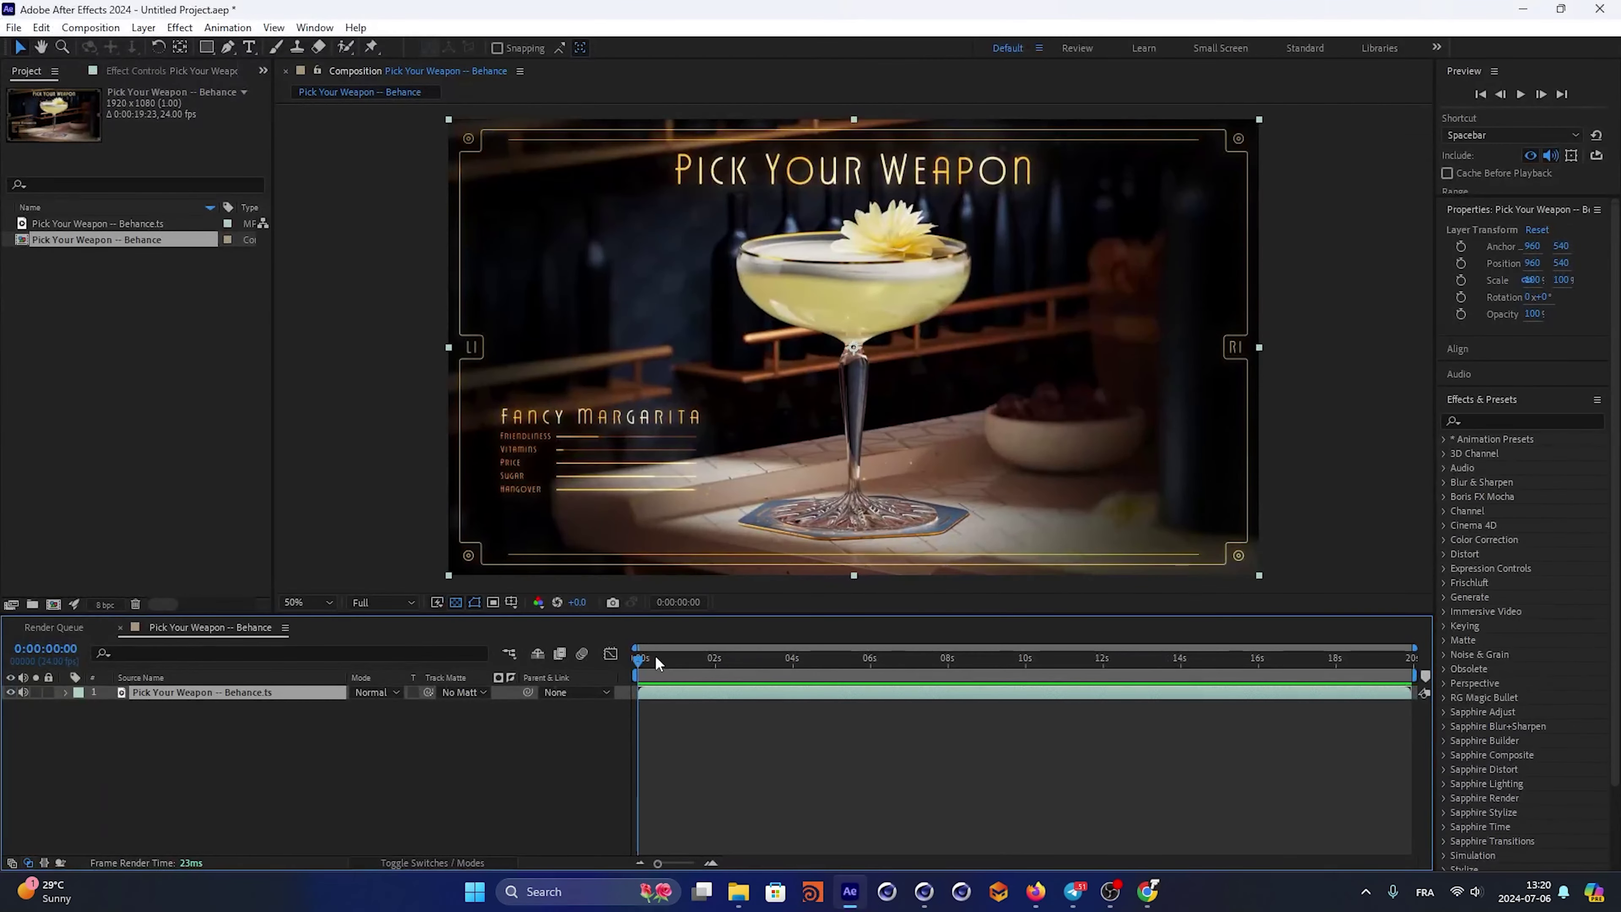
mouse_move(658, 661)
mouse_down()
mouse_move(849, 675)
mouse_move(754, 678)
mouse_up()
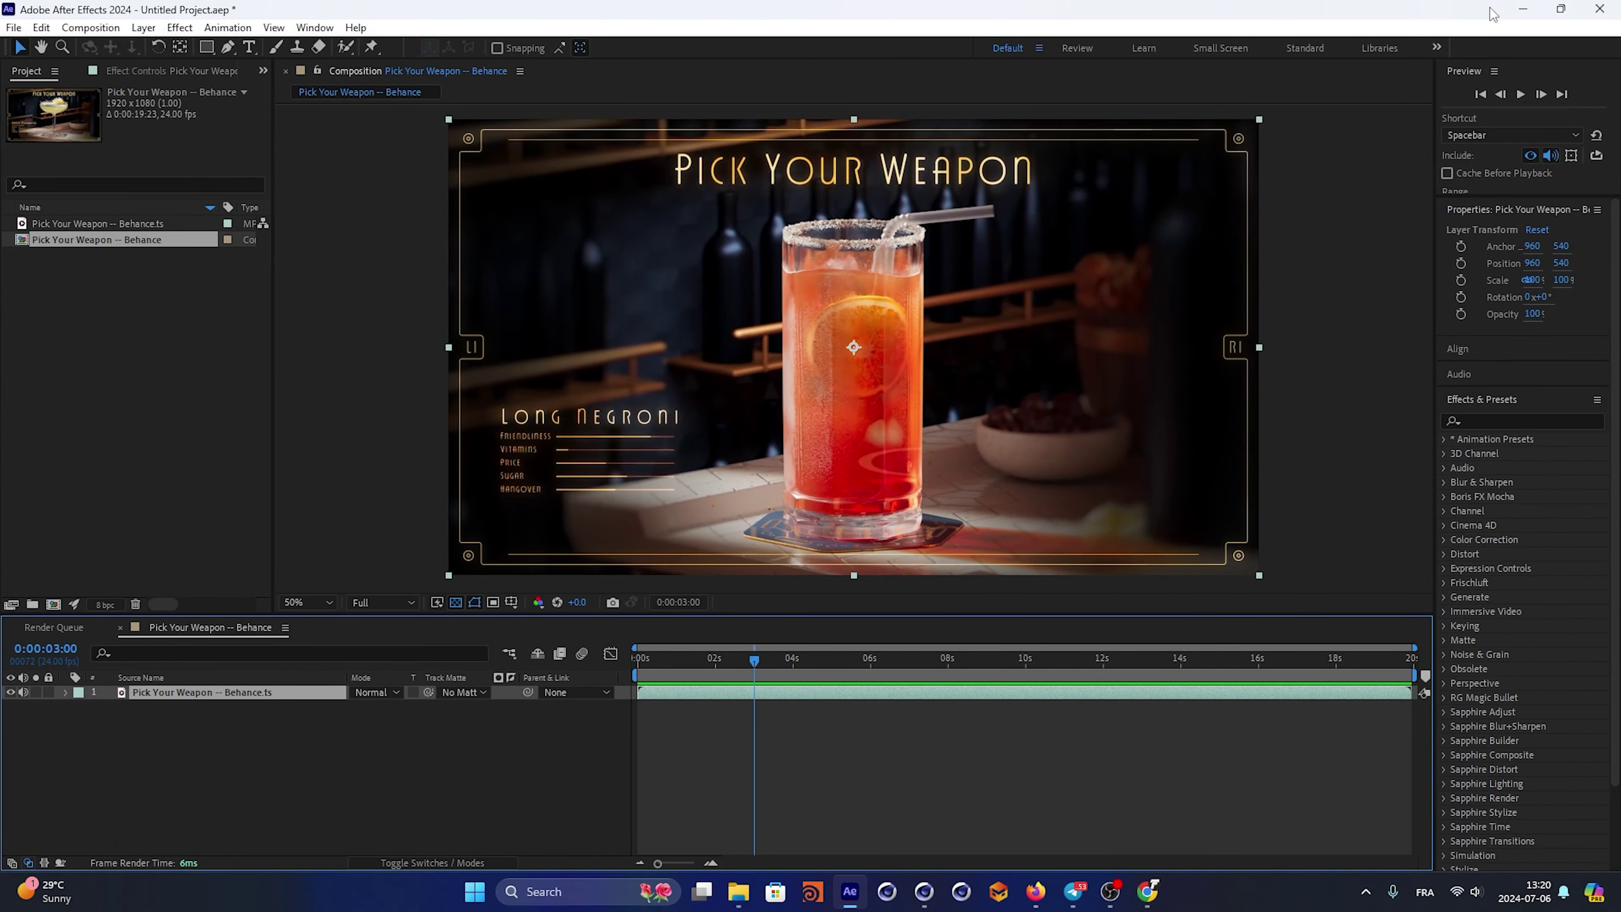
click(1523, 9)
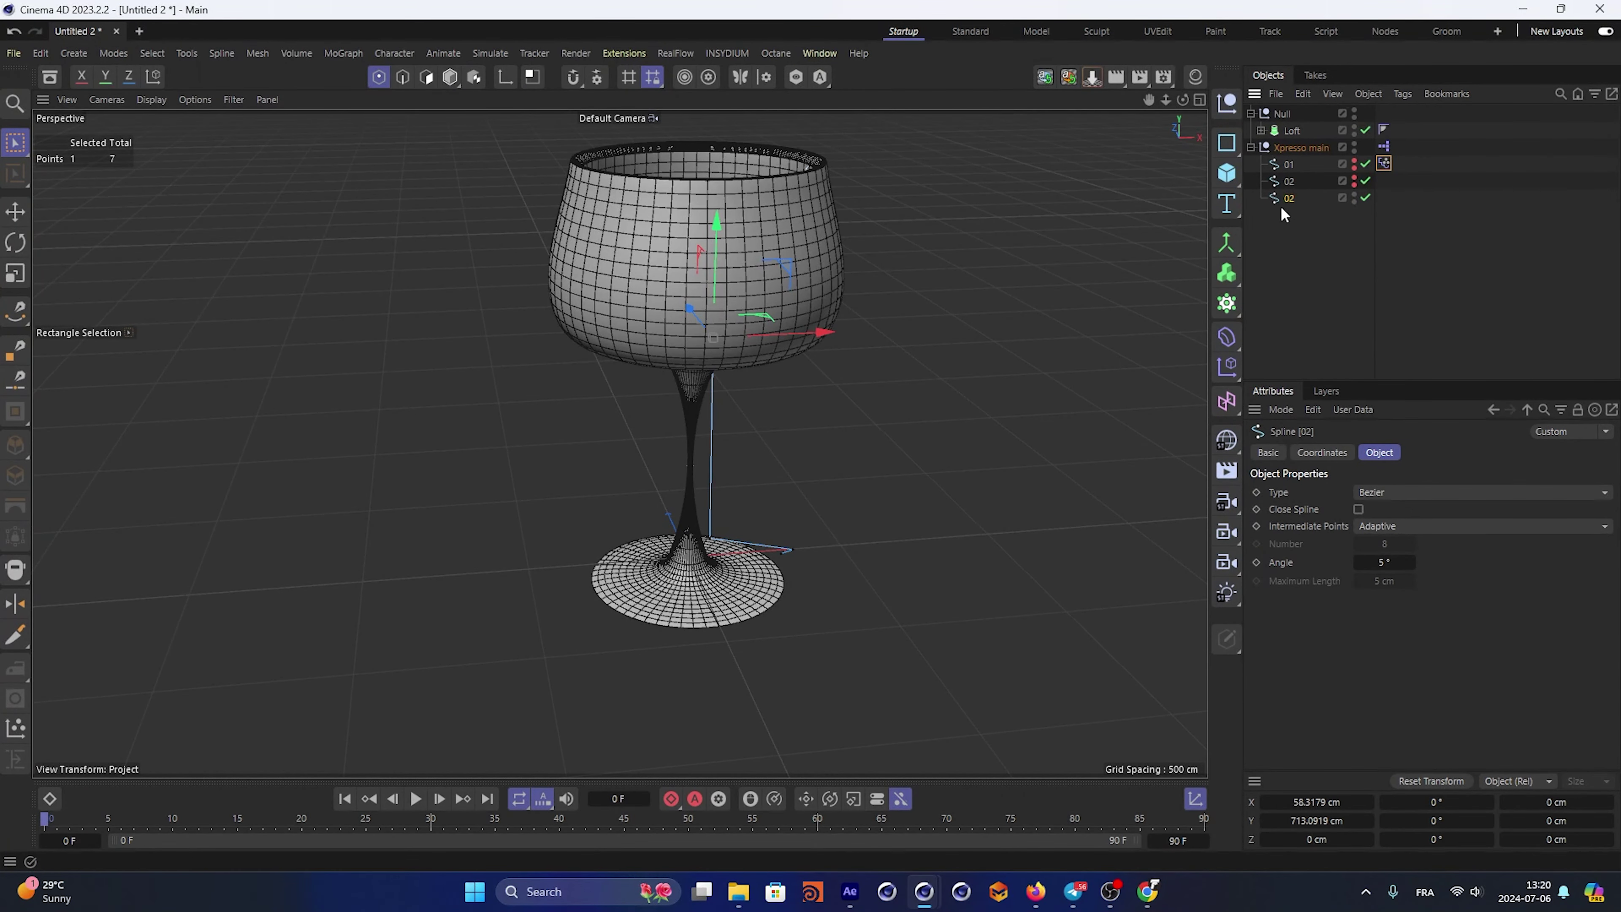
In the four-view layout's Front view, pull the 02 profile's lower points outward
middle_click(919, 421)
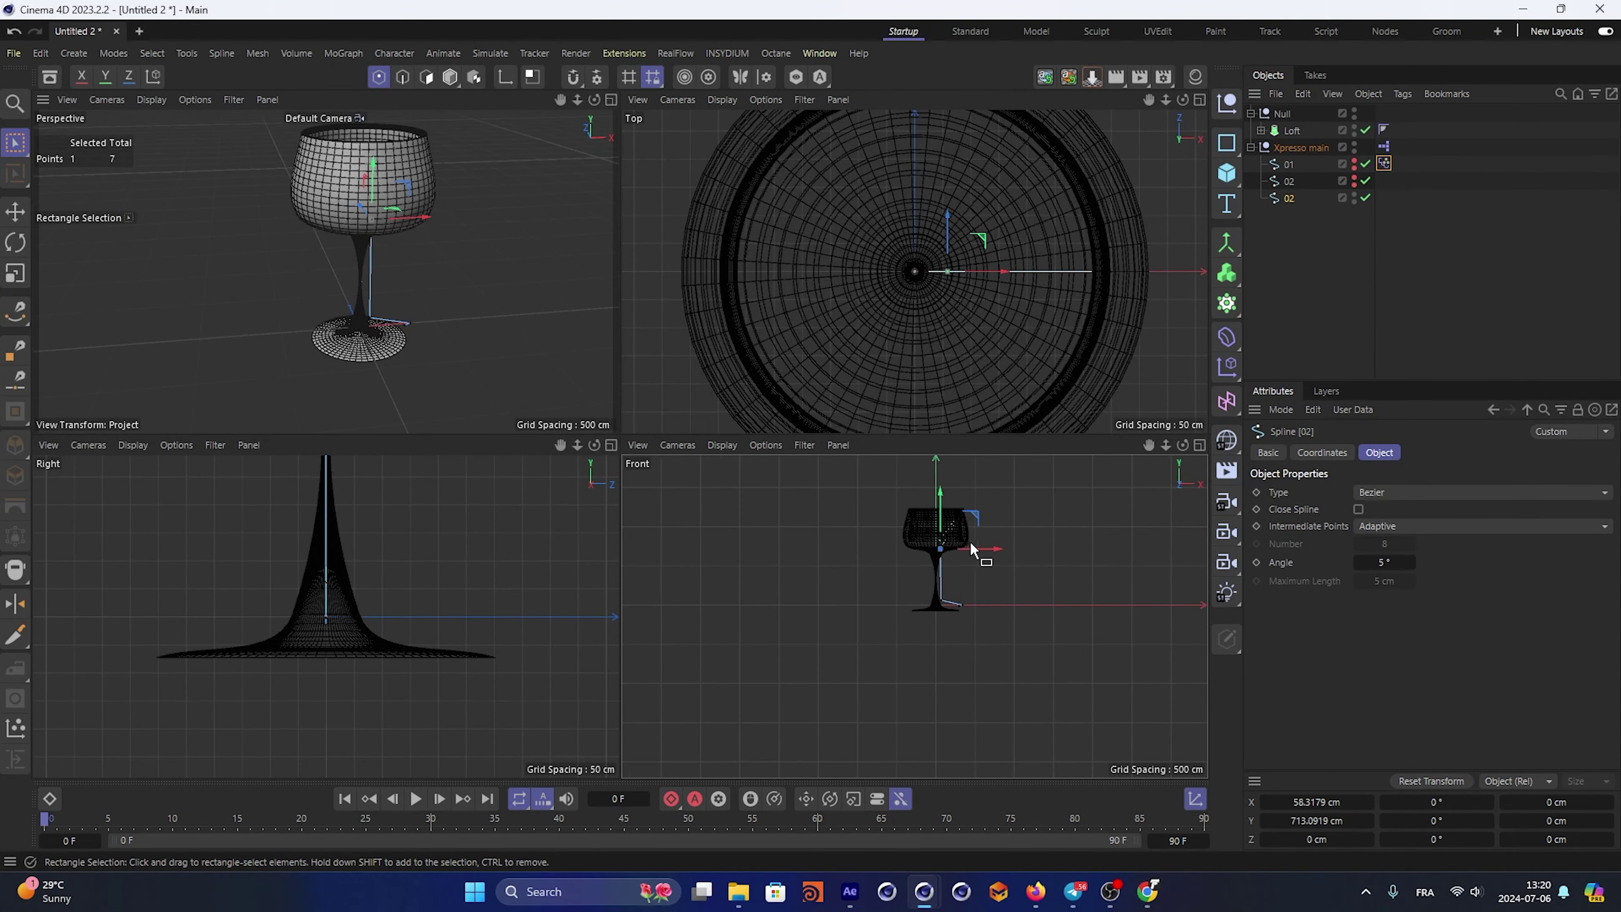
scroll(877, 546, up, 3)
scroll(963, 570, down, 3)
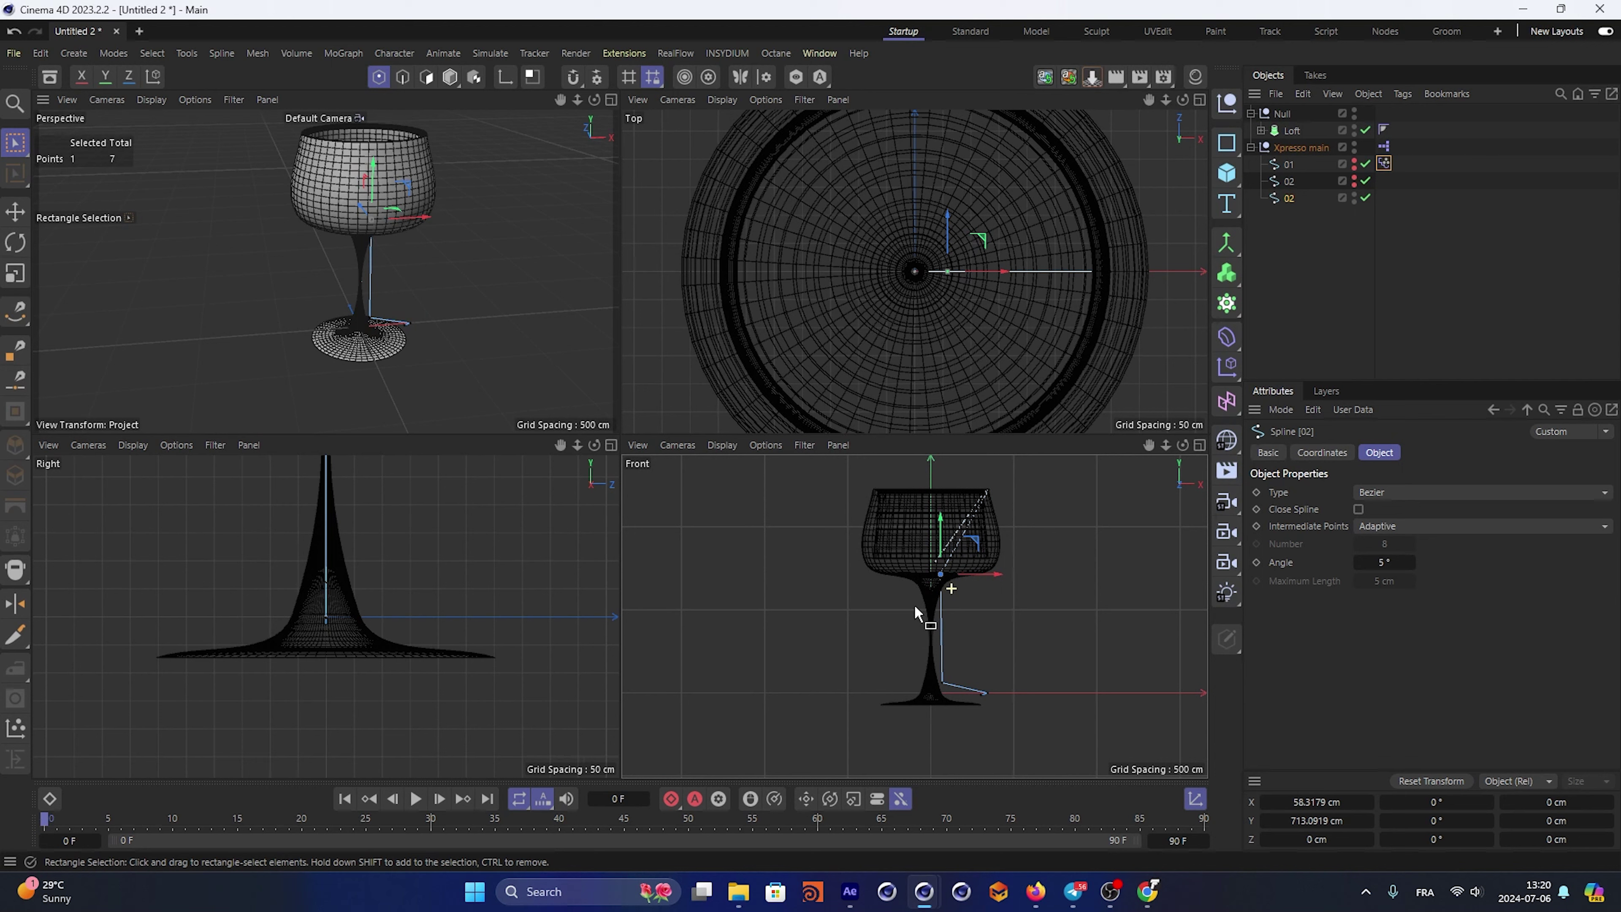
scroll(914, 604, up, 2)
drag(1062, 714, 1017, 763)
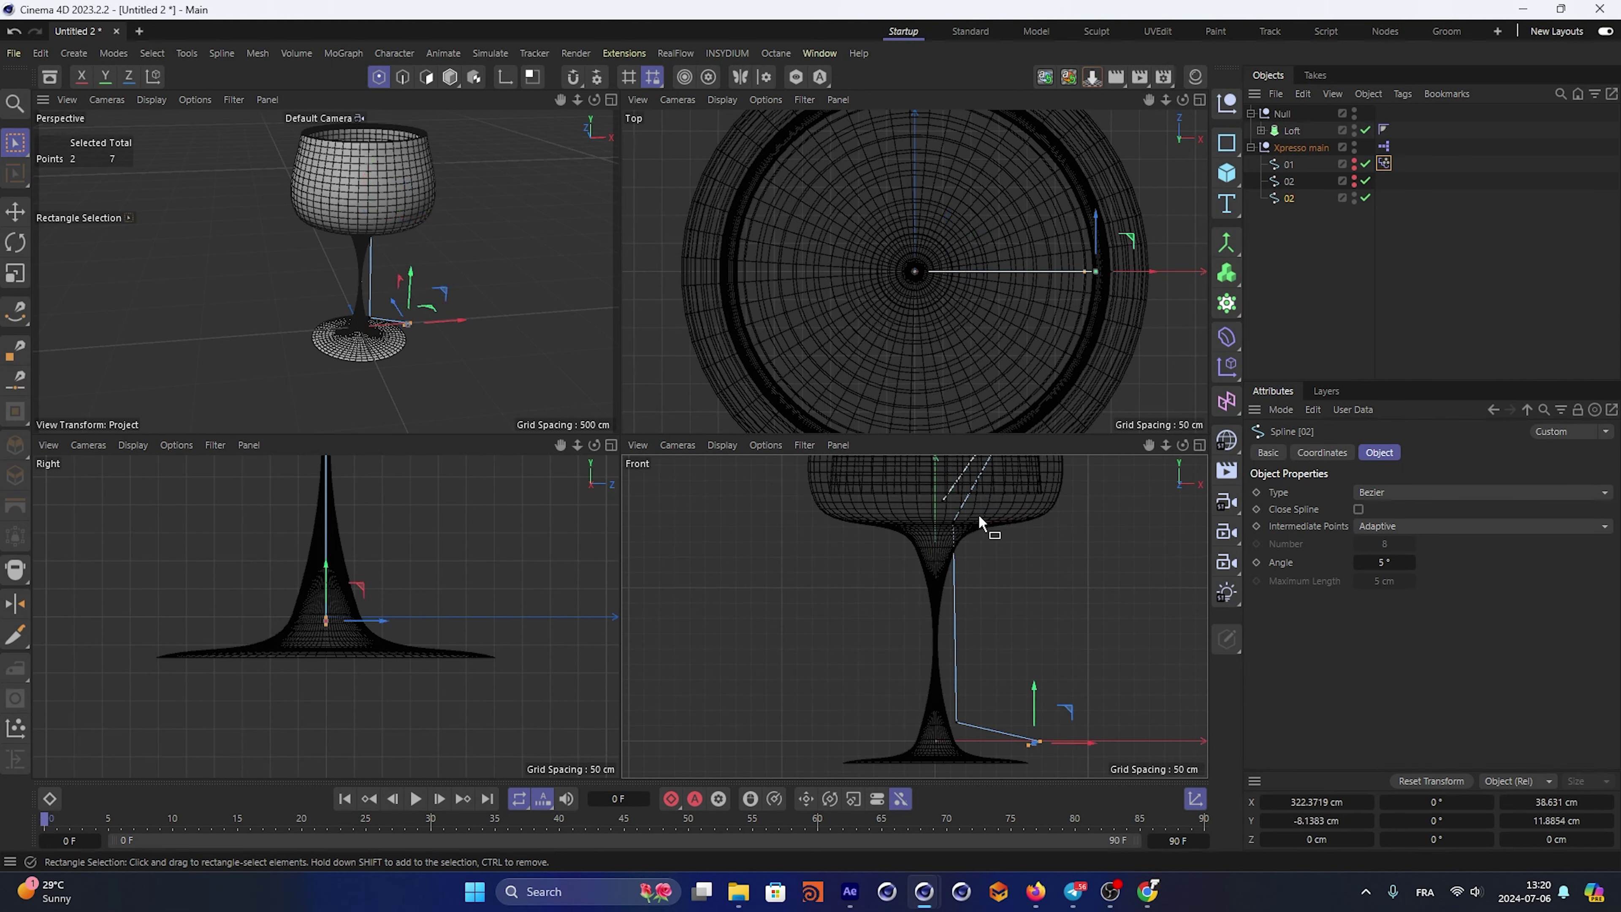
click(951, 596)
drag(1018, 604, 1099, 612)
scroll(1098, 612, down, 3)
scroll(1083, 625, up, 2)
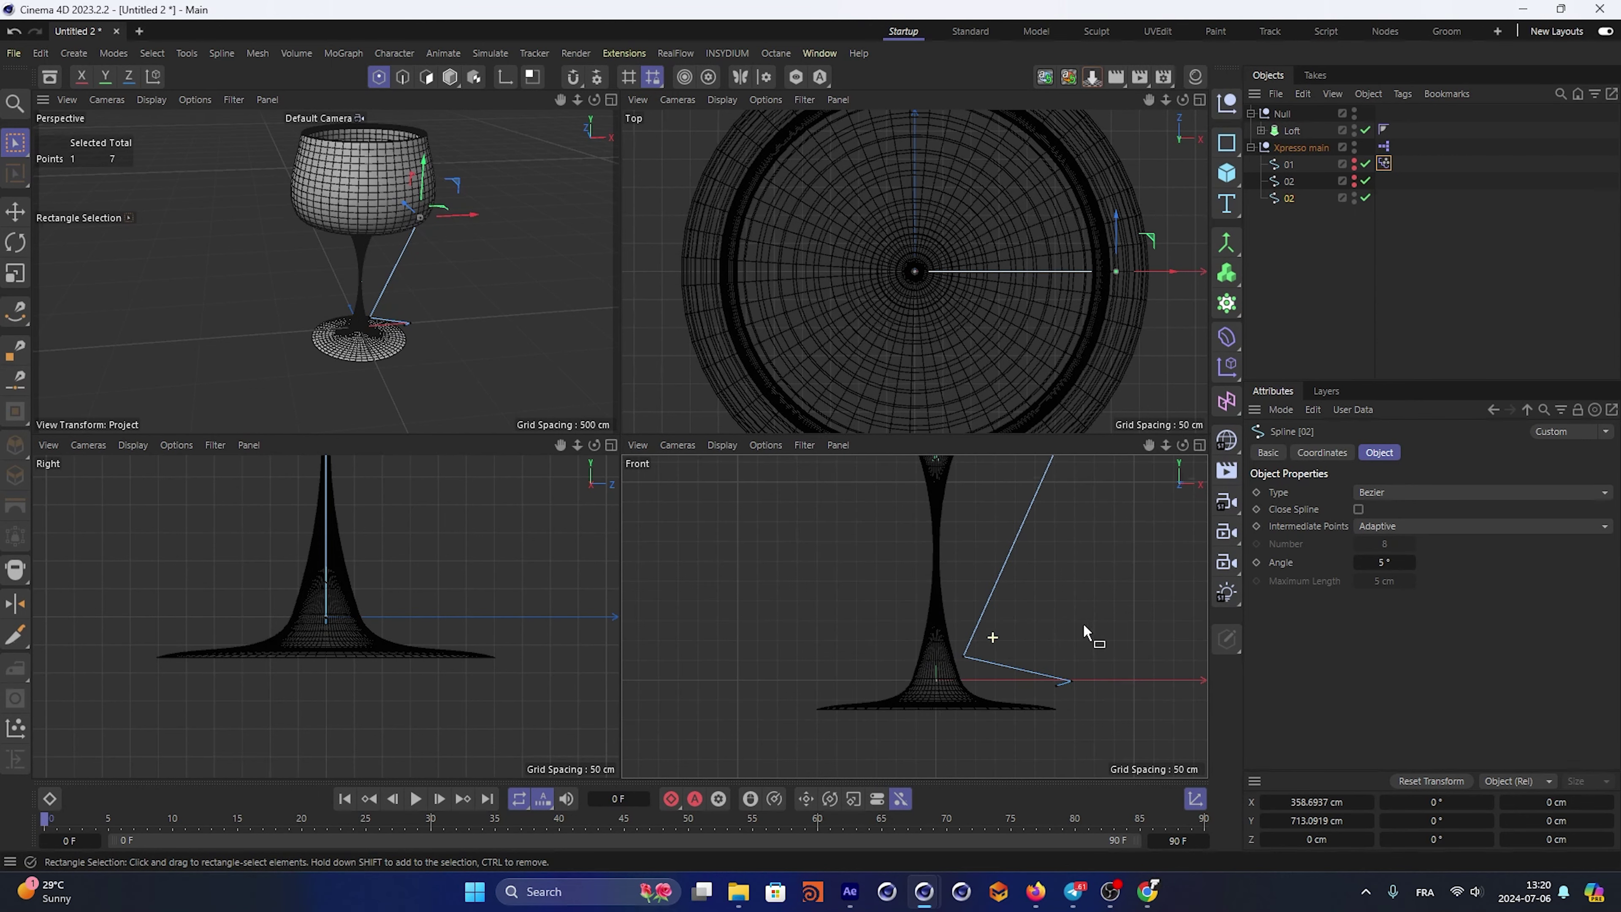
drag(962, 657, 1122, 660)
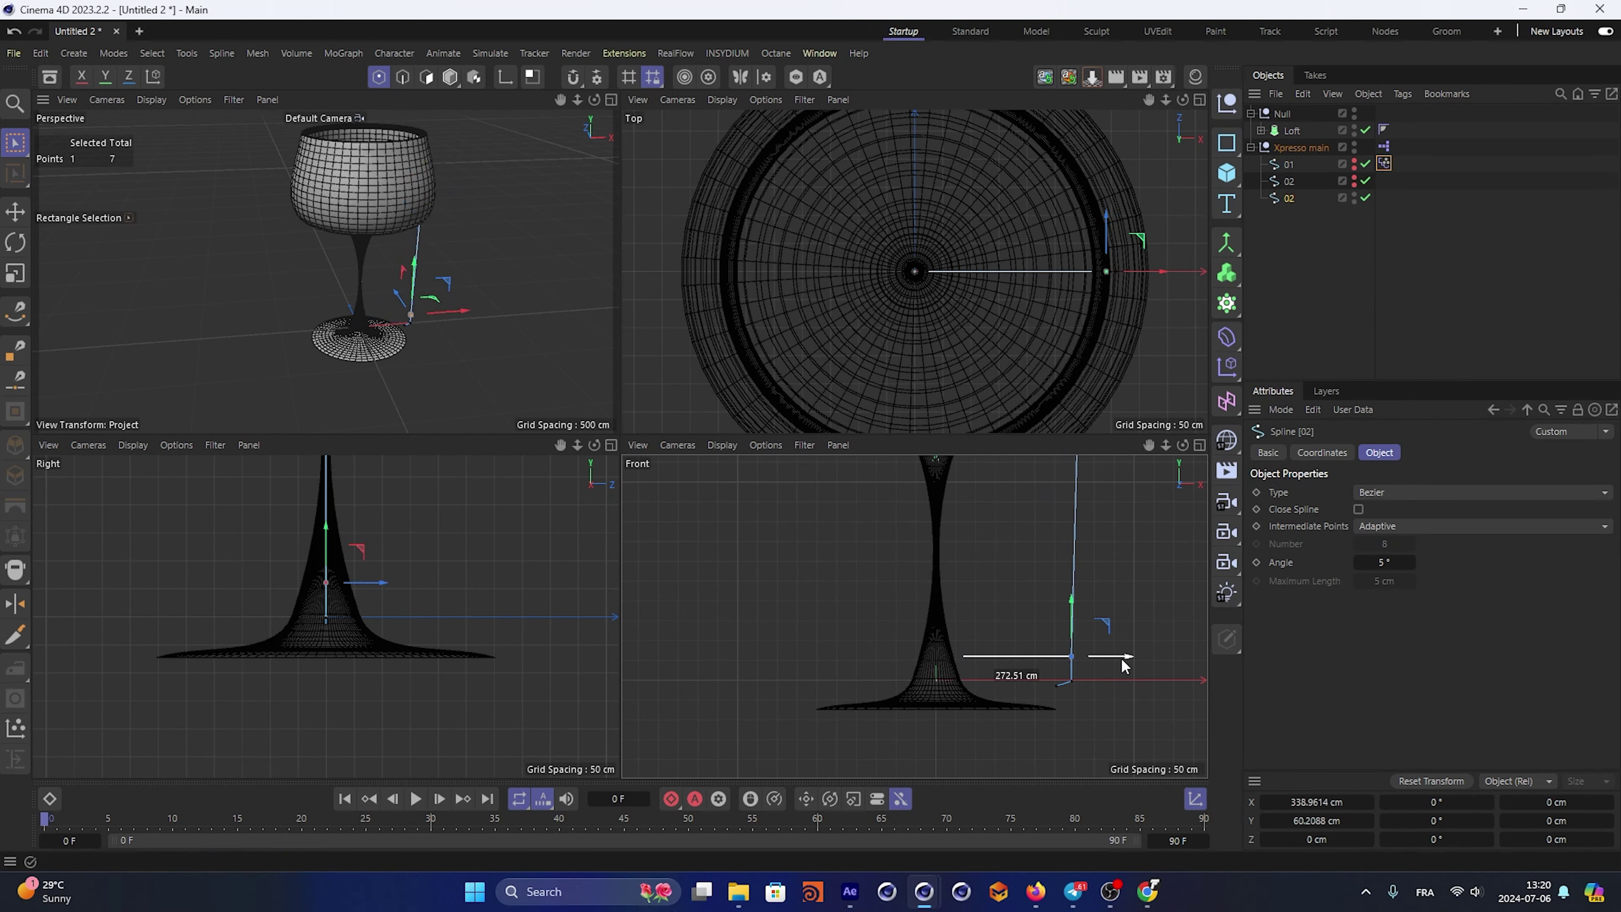
mouse_move(1123, 665)
mouse_down()
mouse_move(1072, 686)
mouse_move(1077, 668)
mouse_up()
Reposition the remaining spline points into a straight-sided tumbler profile with a small foot
scroll(1079, 661, down, 2)
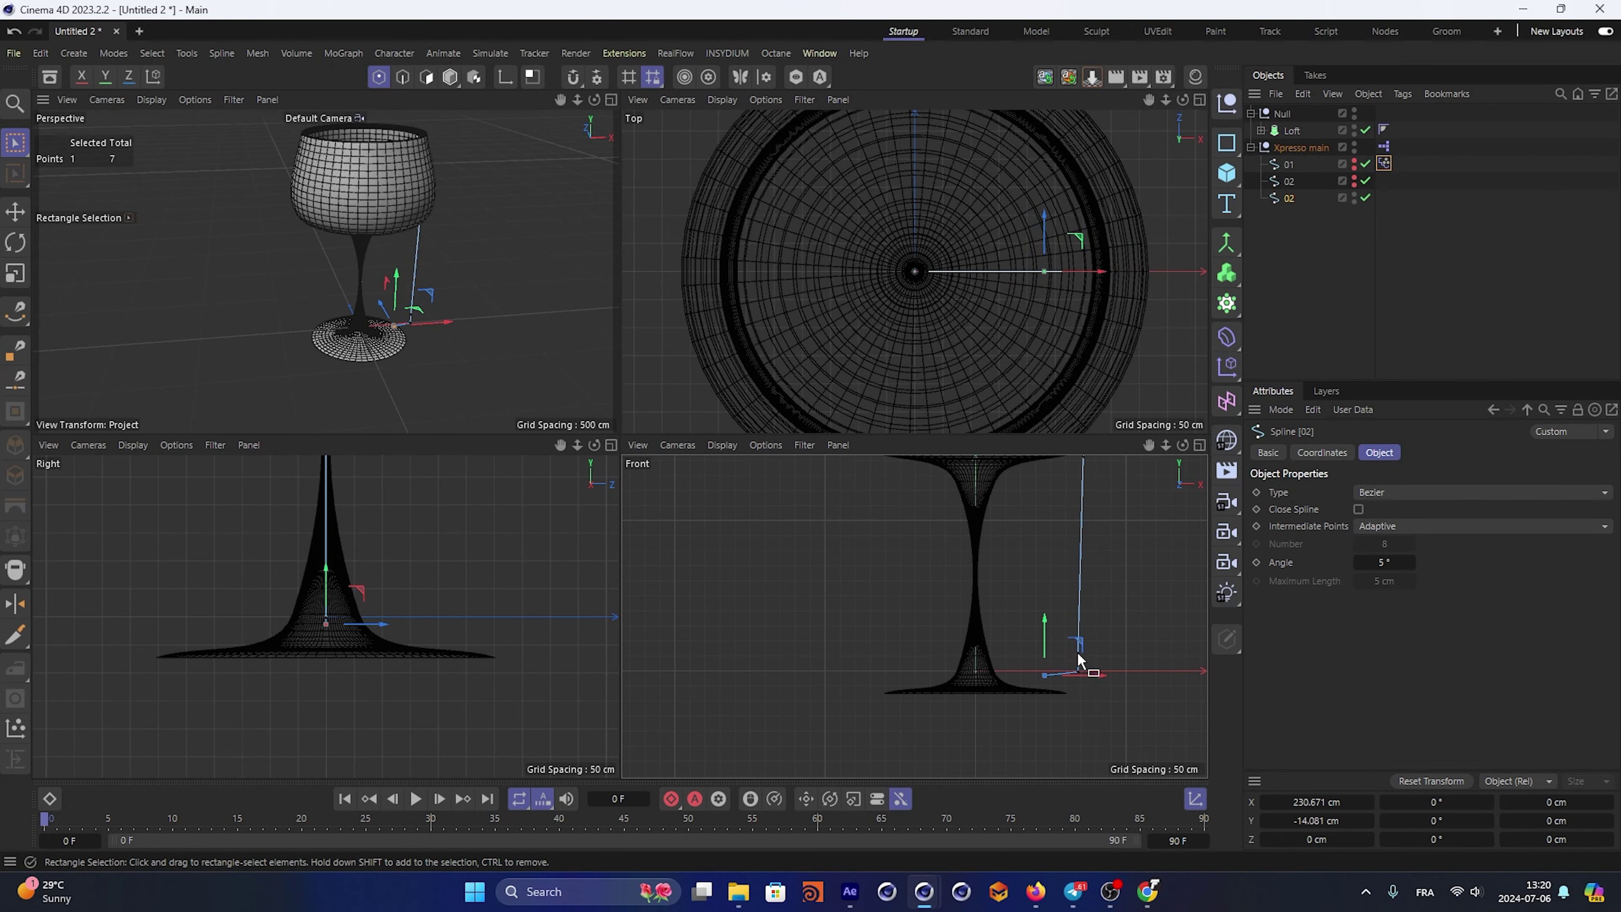
scroll(1078, 661, down, 2)
mouse_move(1040, 722)
mouse_down()
mouse_move(1093, 537)
mouse_move(1067, 661)
mouse_up()
scroll(1071, 613, up, 4)
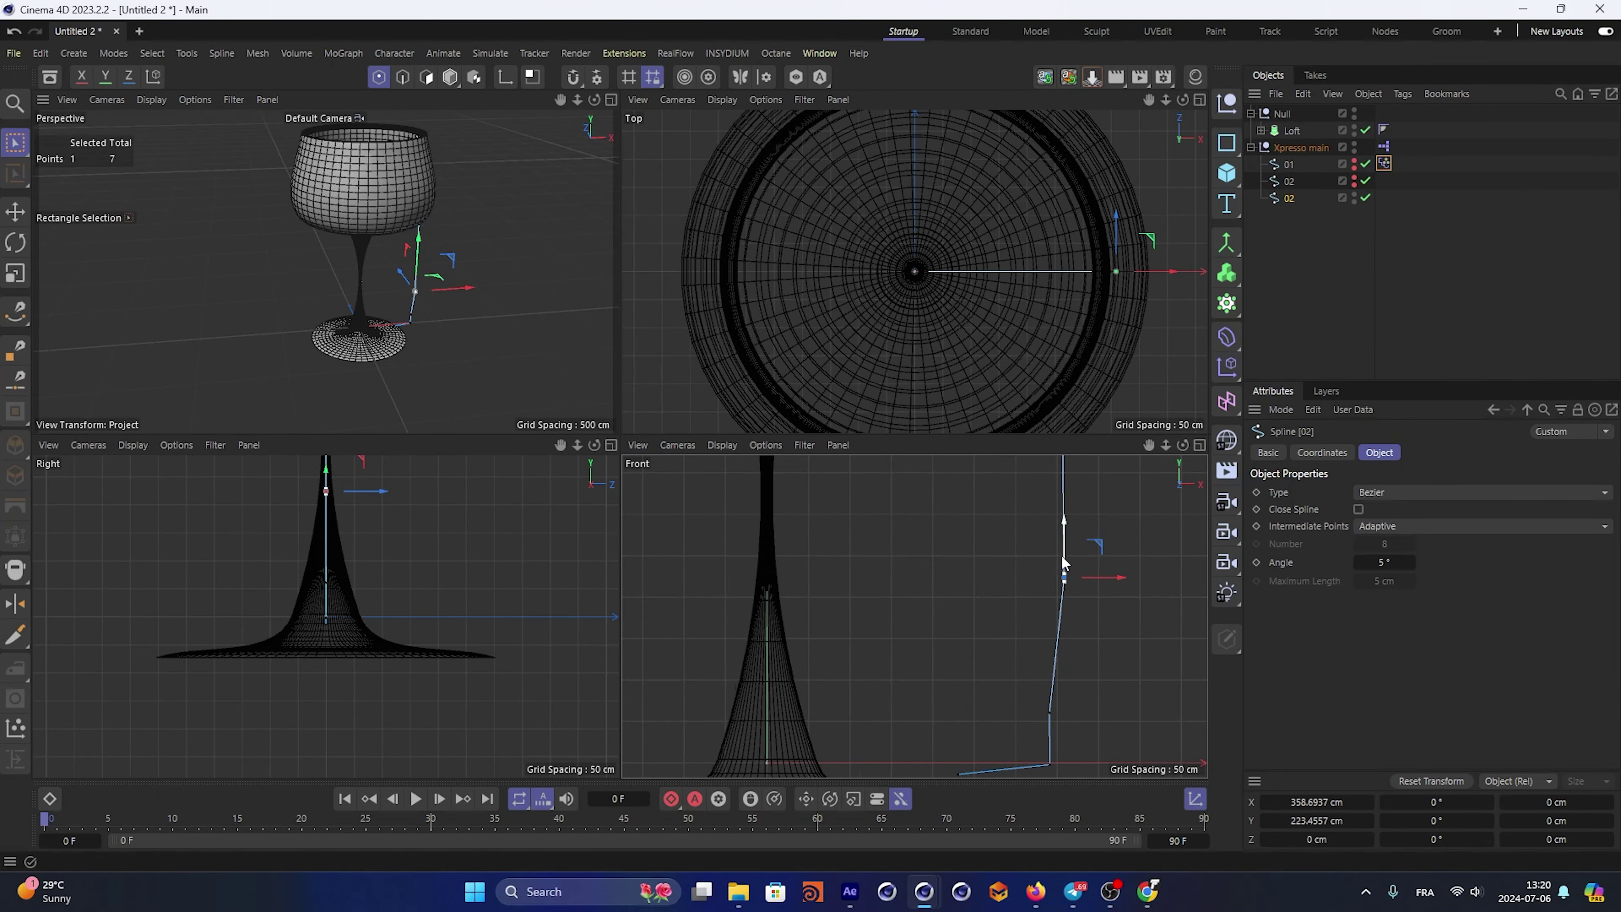
mouse_move(1062, 561)
mouse_down()
mouse_move(1064, 635)
mouse_move(1086, 652)
mouse_move(985, 754)
mouse_move(957, 754)
mouse_up()
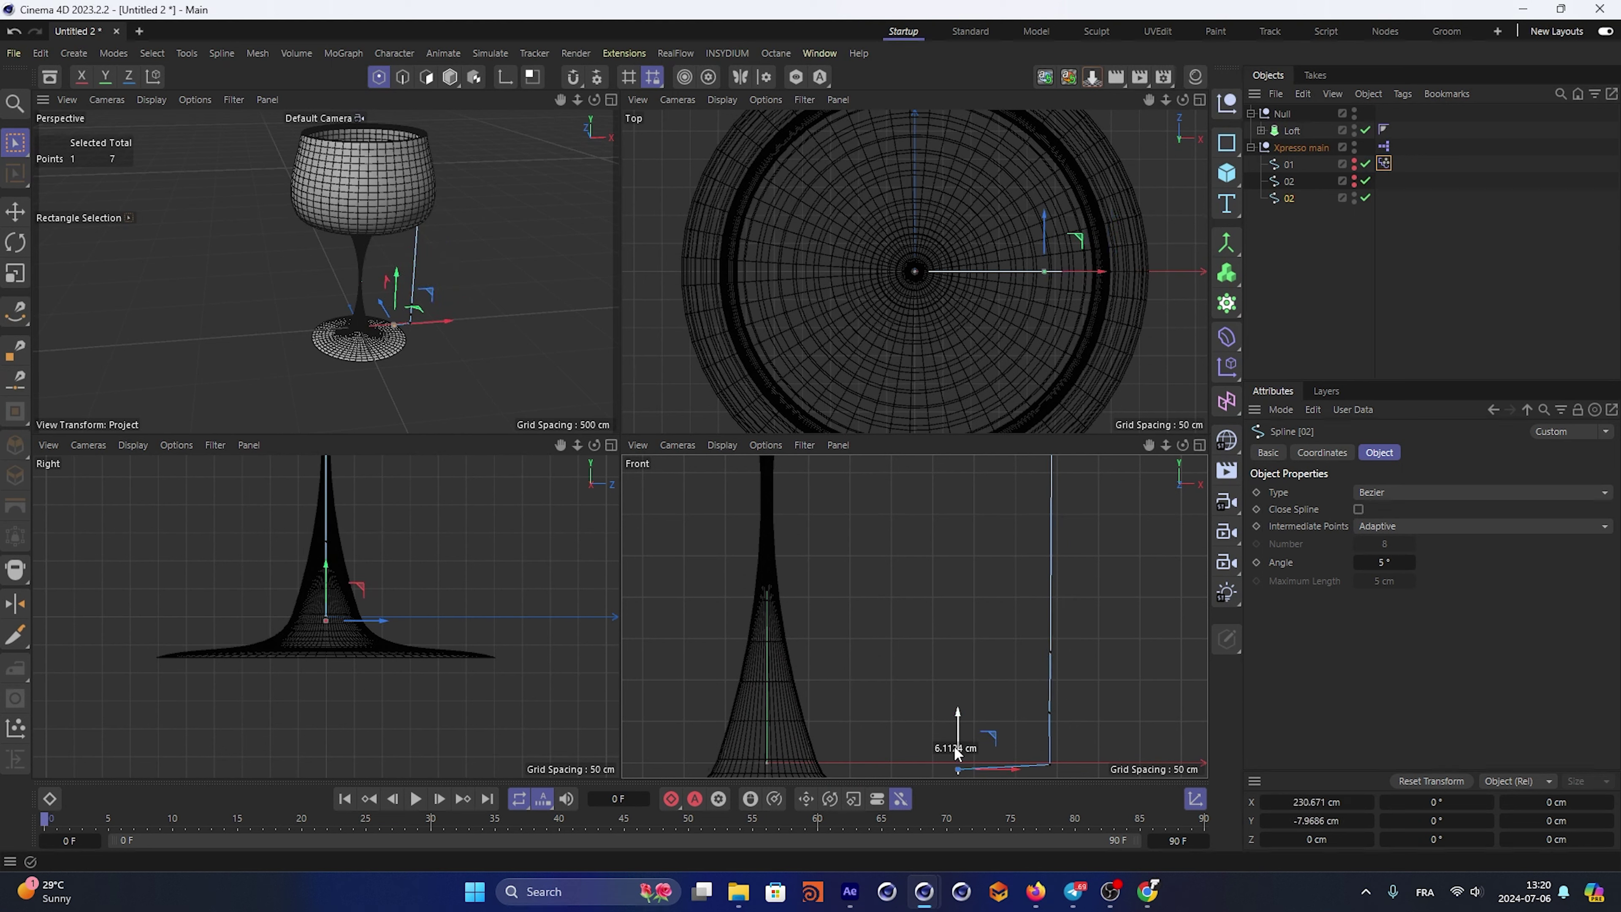
click(1050, 712)
drag(1050, 711, 986, 712)
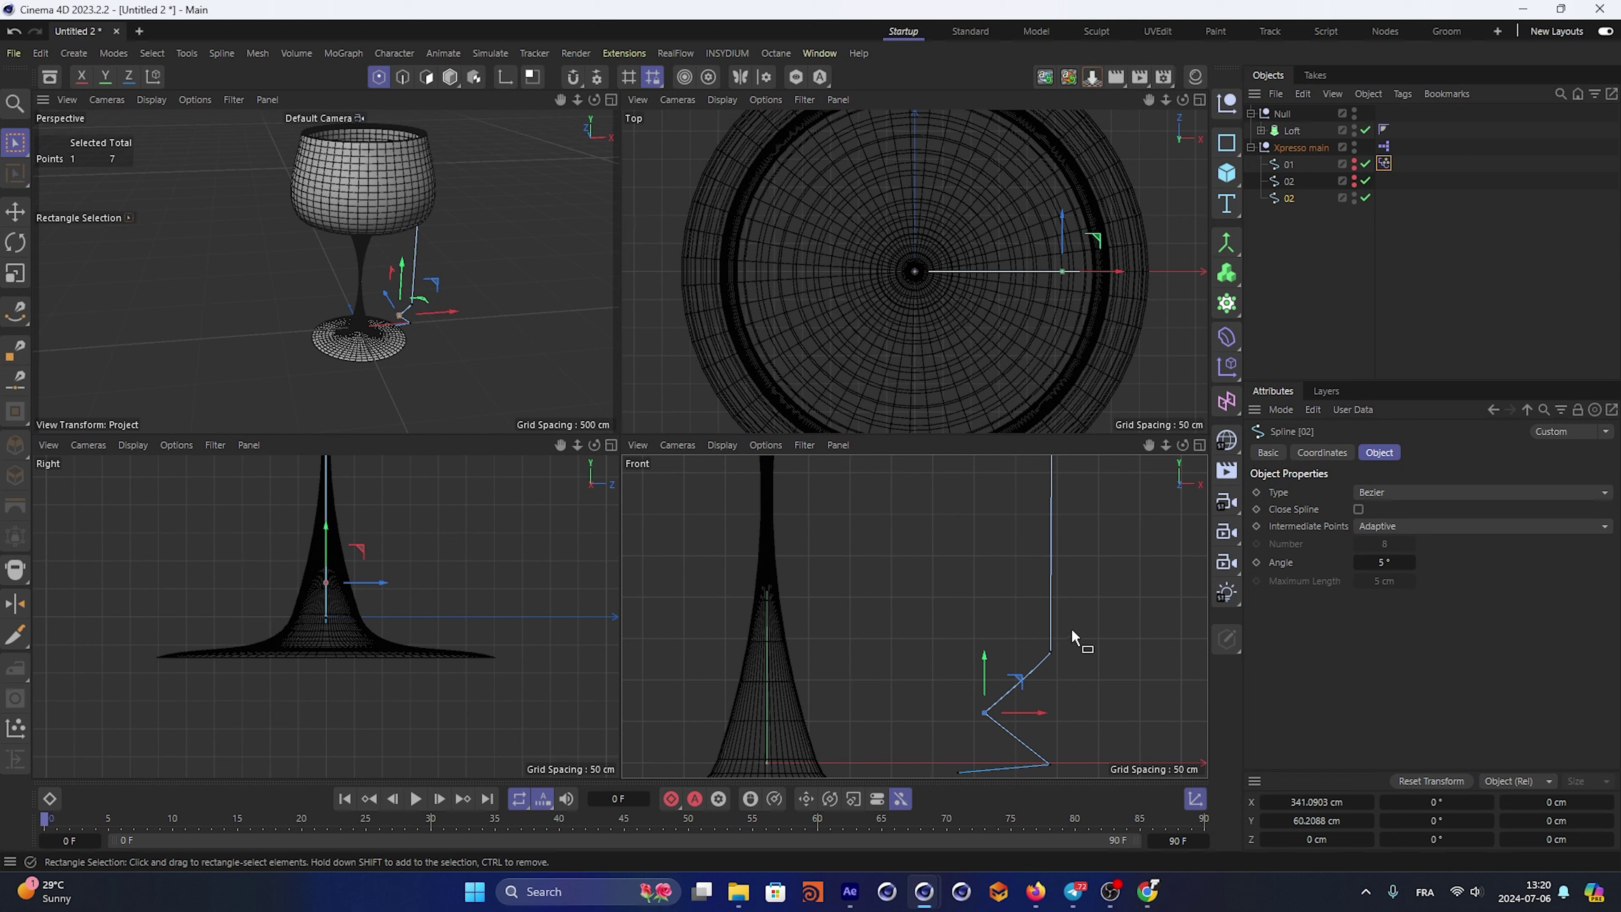
click(1049, 653)
drag(1063, 623, 1061, 697)
scroll(1021, 734, down, 5)
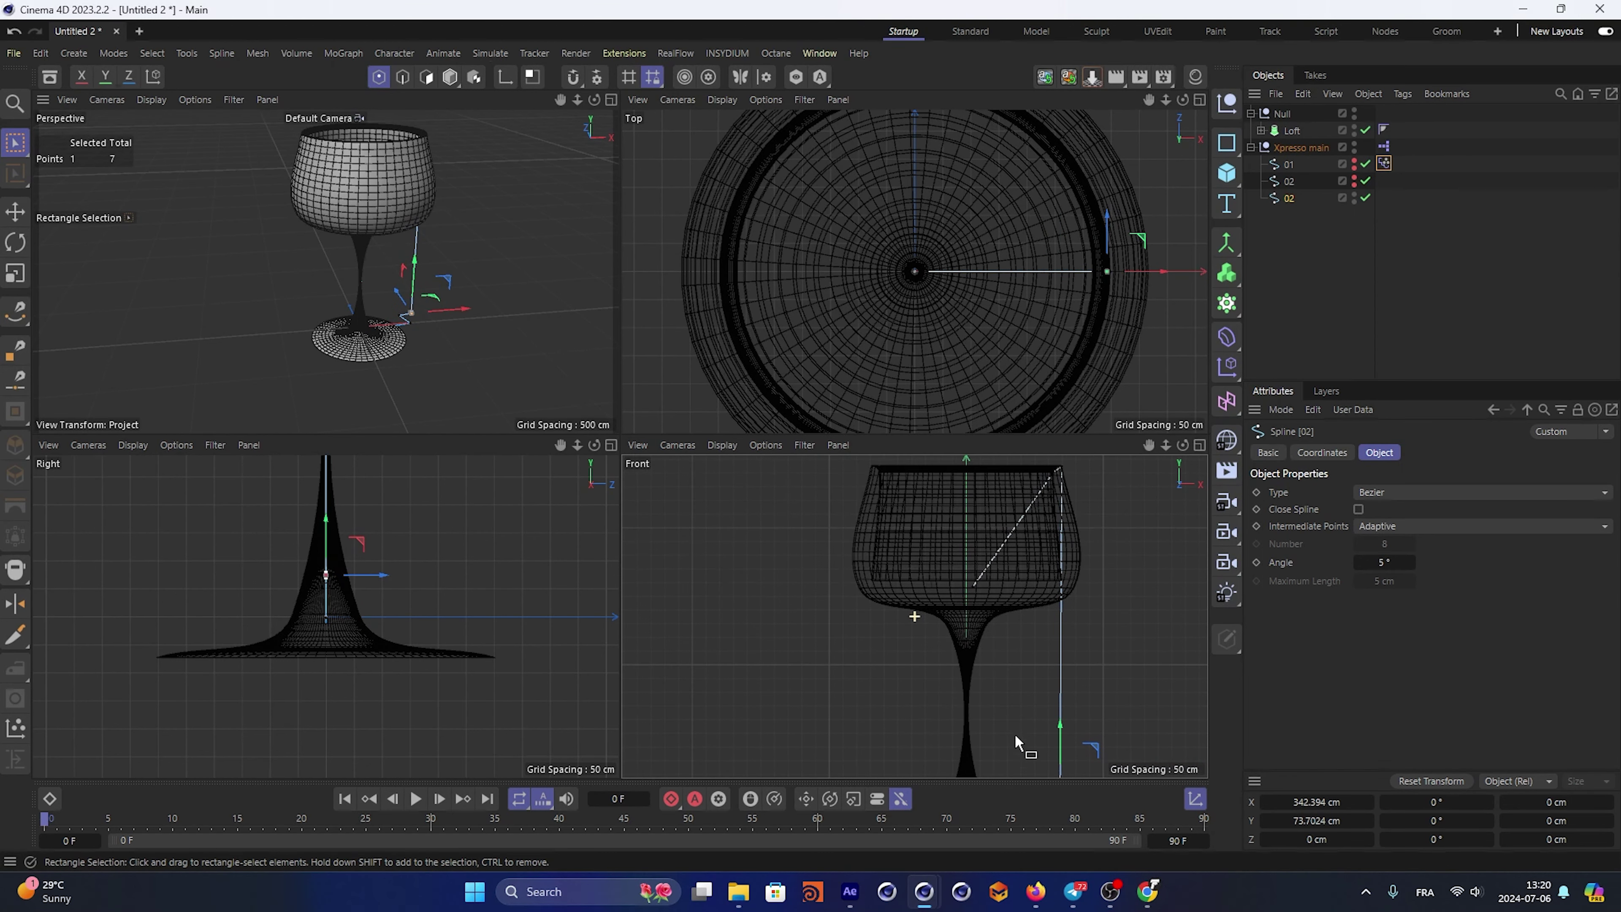
alt+middle_drag(969, 621, 969, 552)
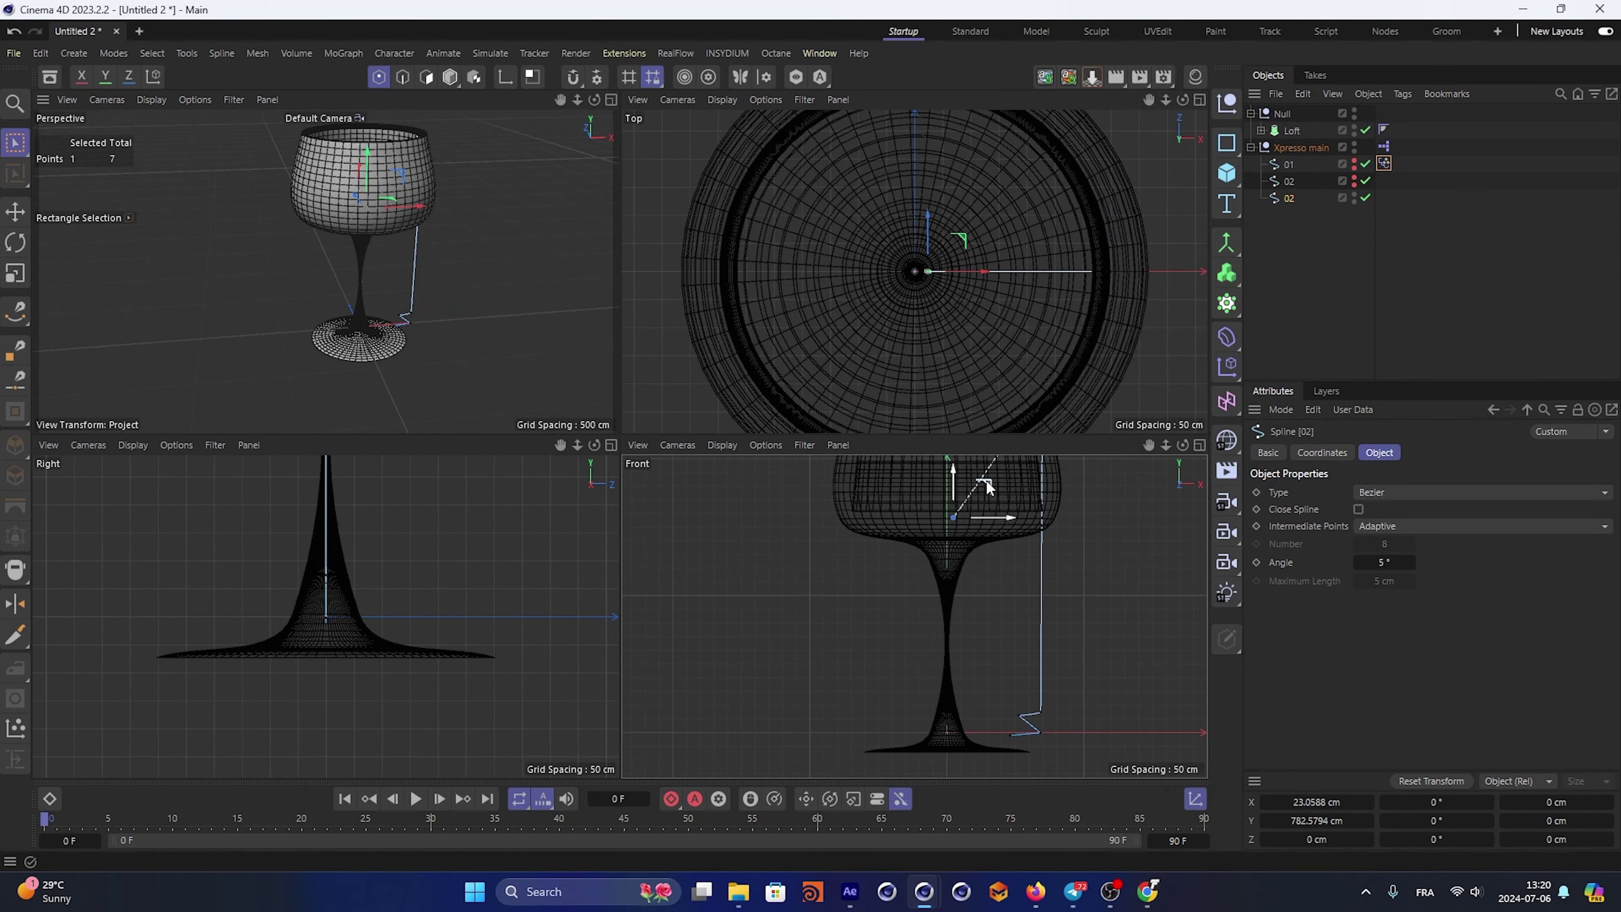
mouse_move(985, 478)
mouse_down()
mouse_move(1034, 637)
mouse_move(1069, 666)
mouse_up()
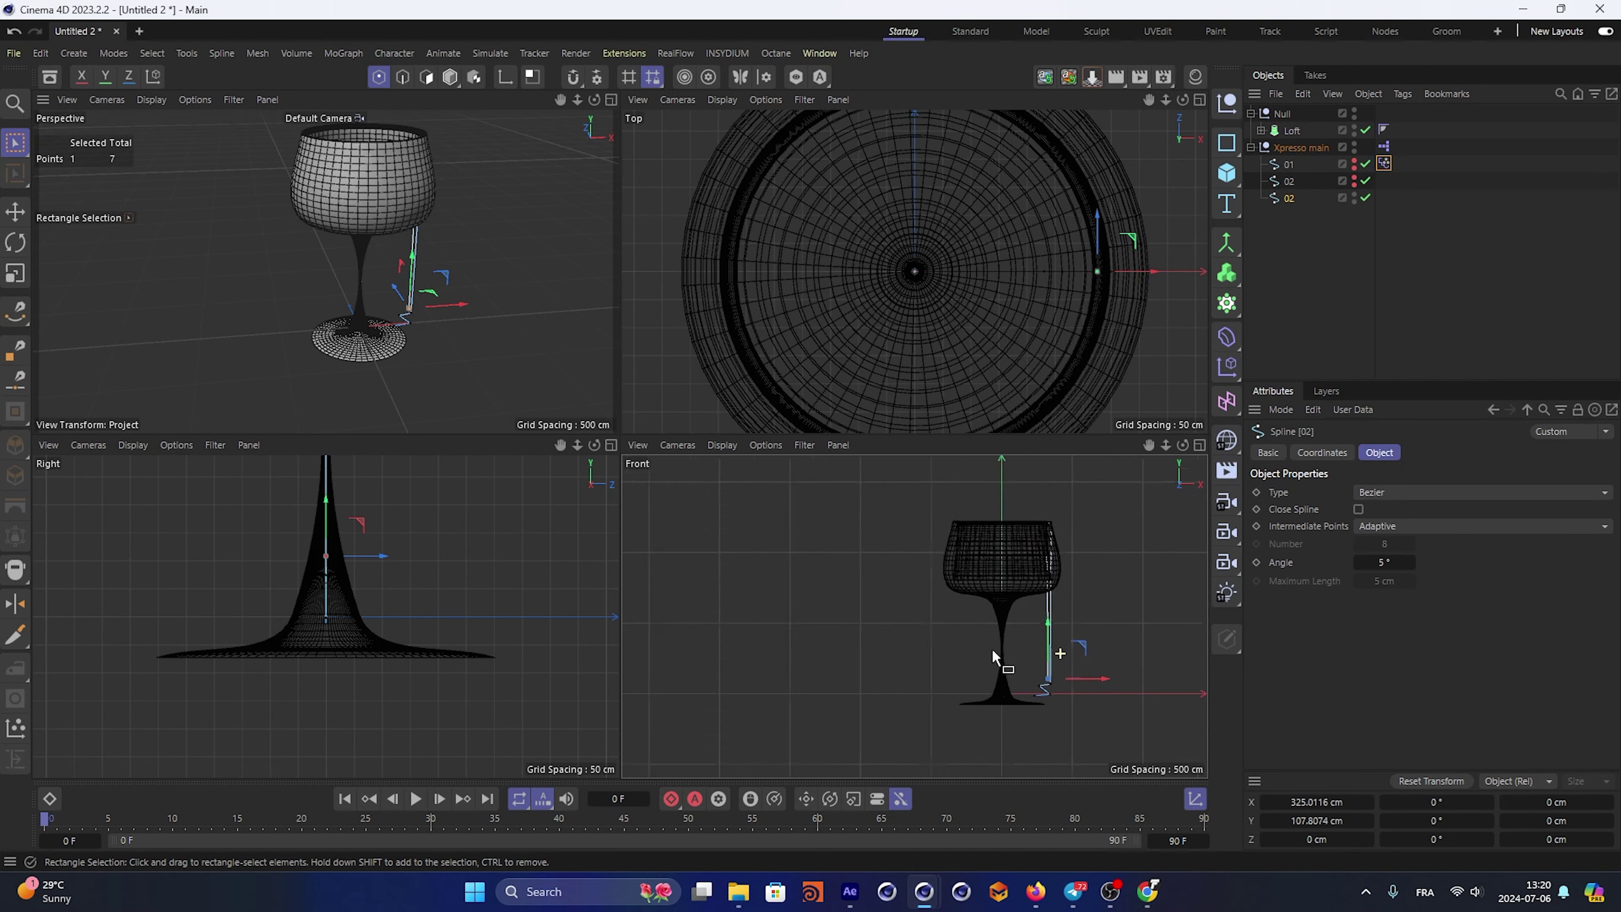
scroll(964, 607, down, 3)
Hide the third spline, put the Pose Morph tag in Edit mode and add the spline as a pose
click(1396, 292)
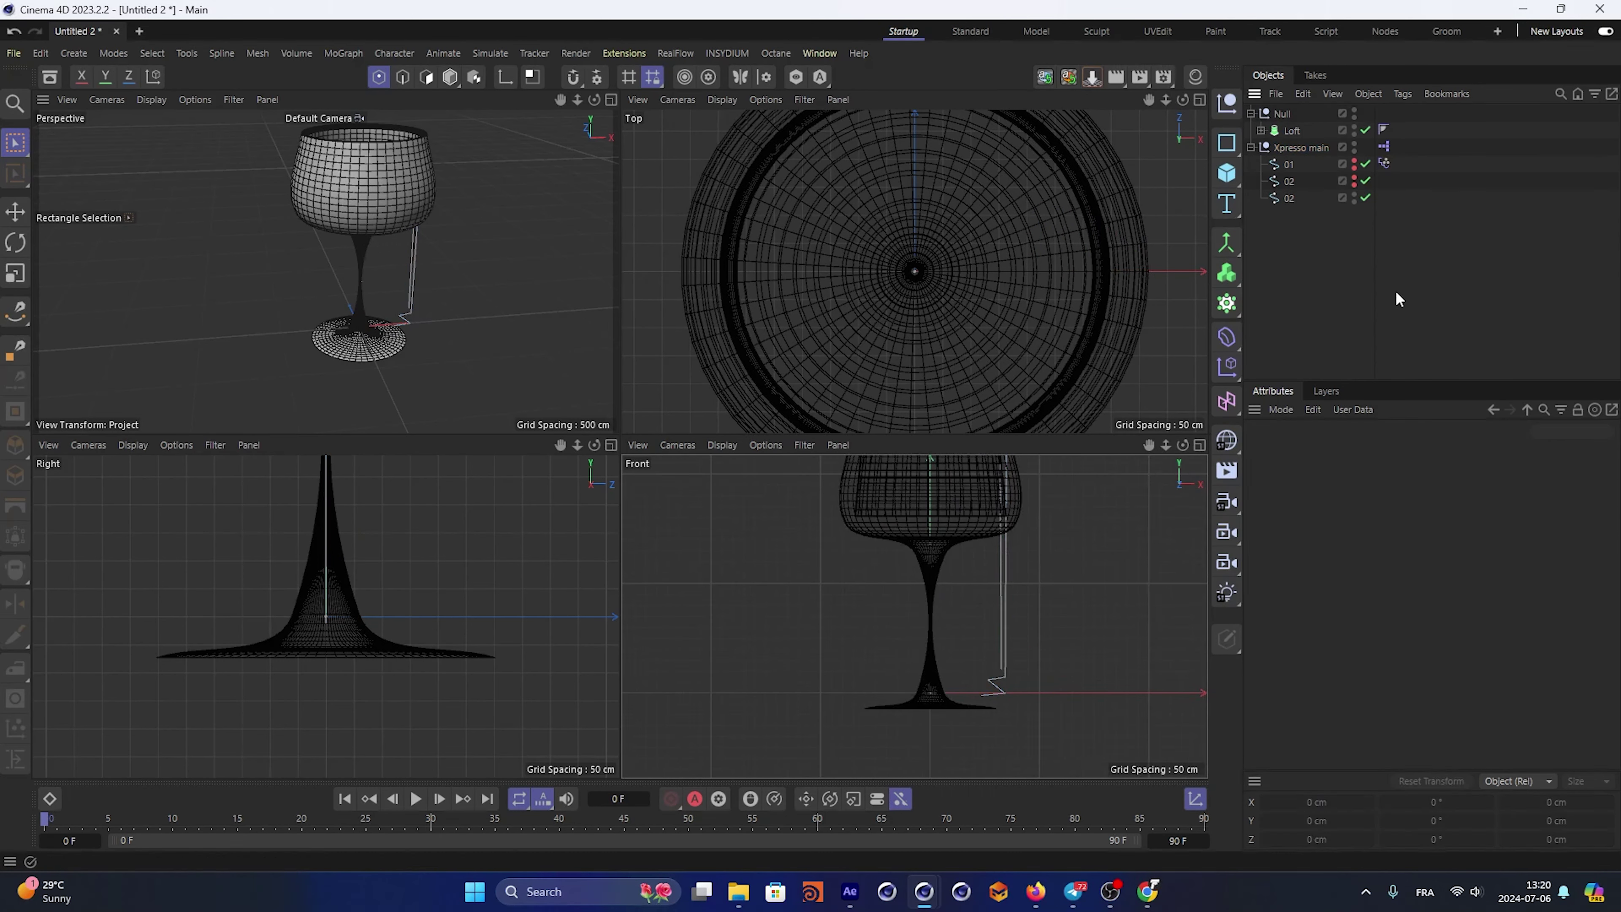
click(1299, 199)
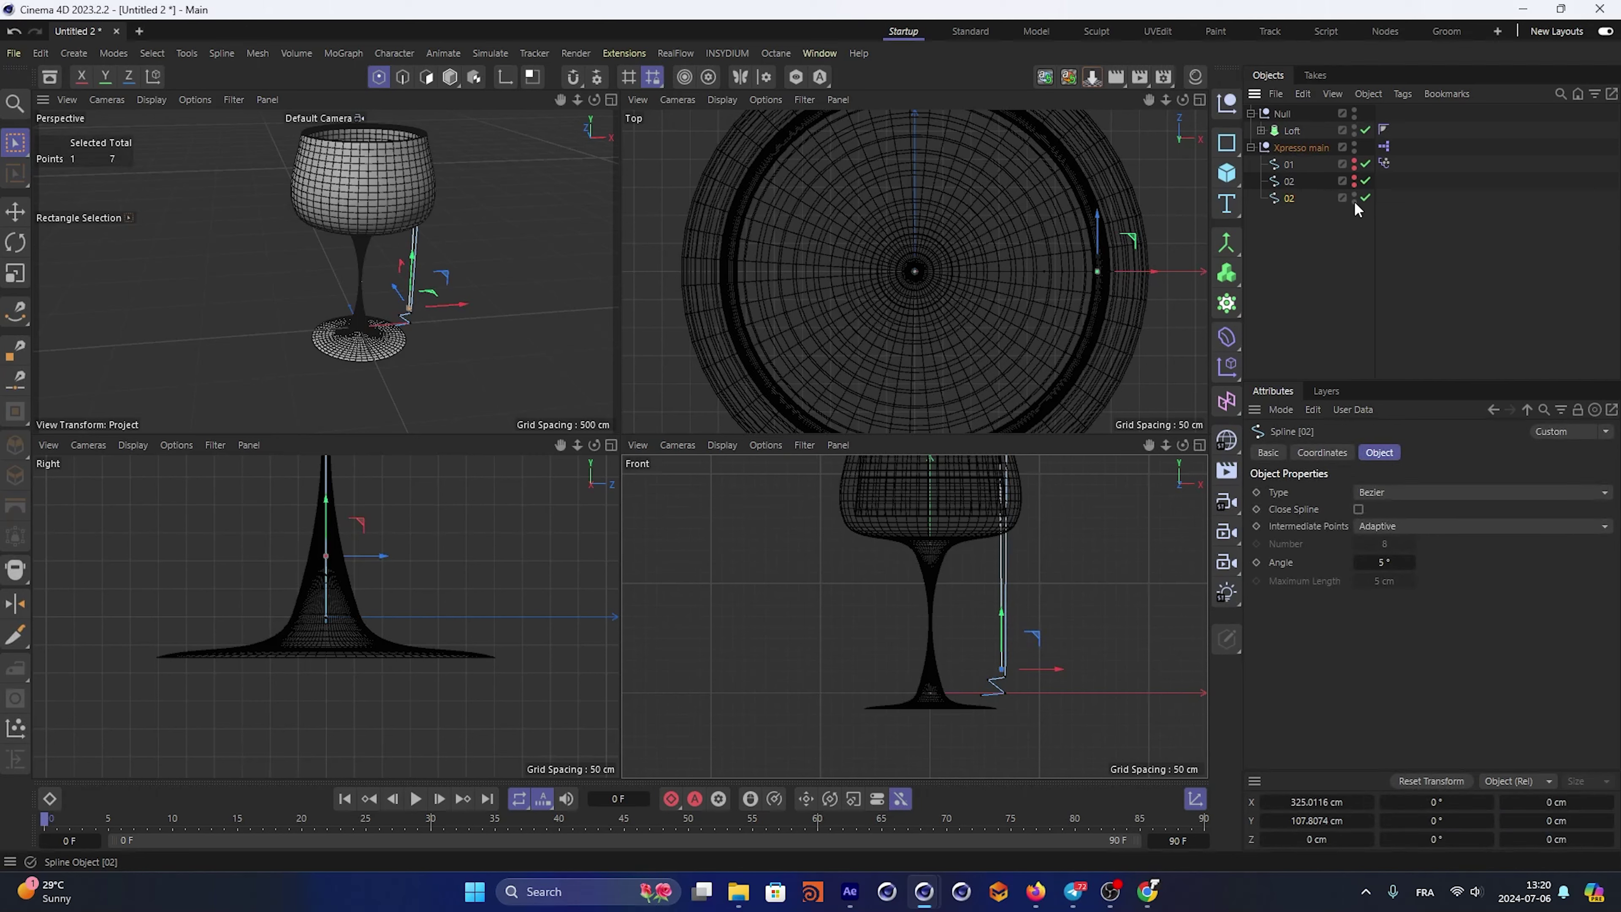
click(1380, 168)
click(1354, 197)
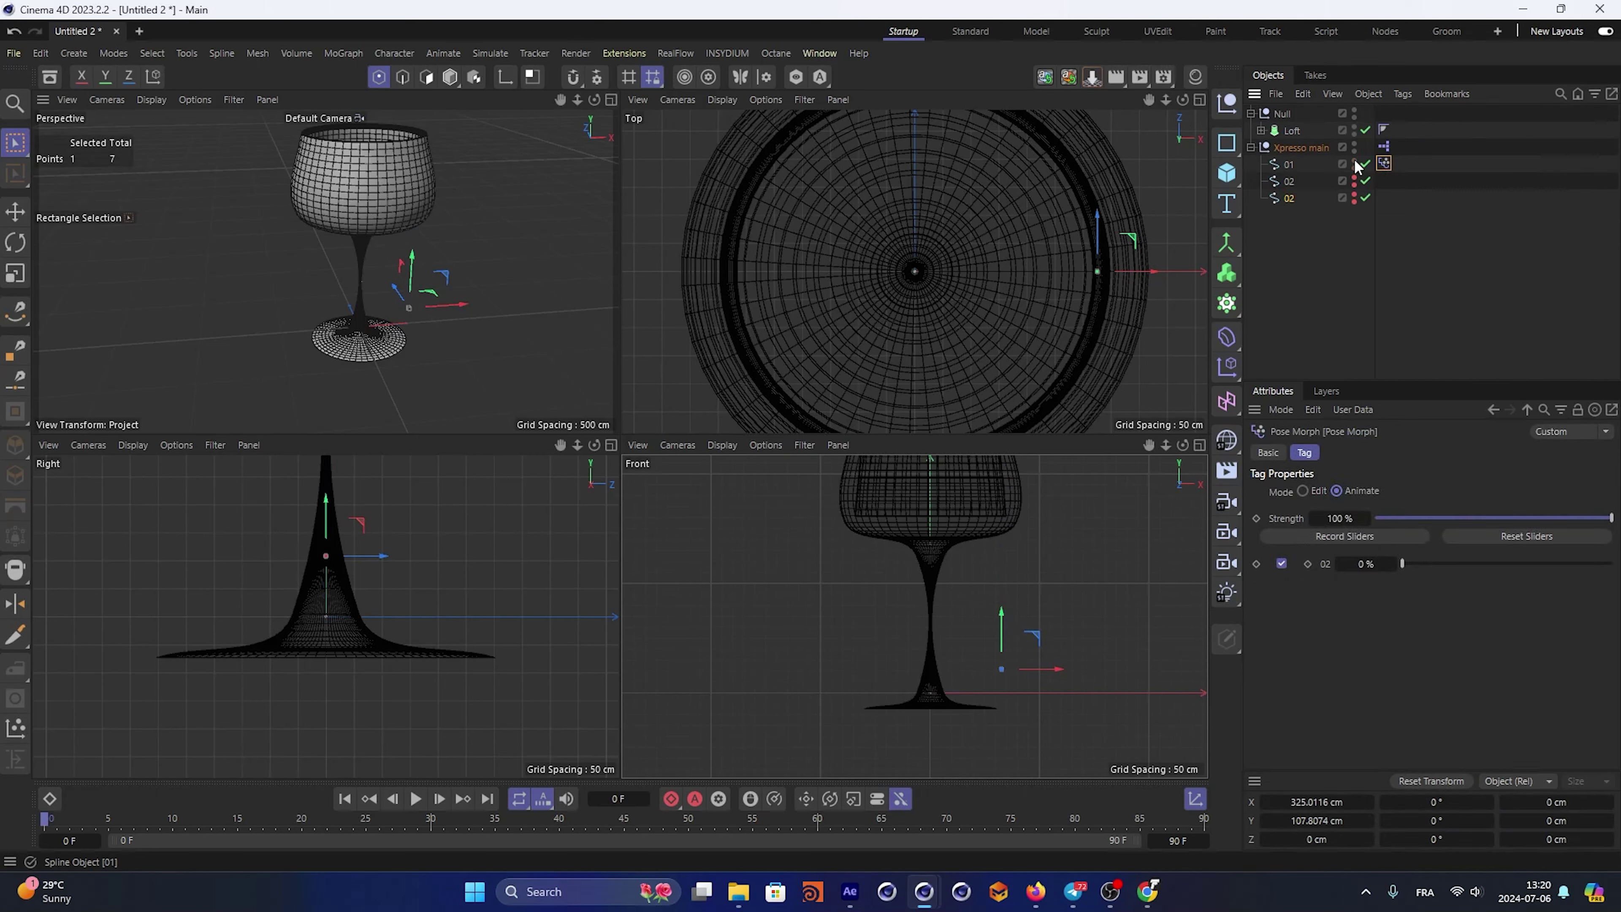
click(1302, 490)
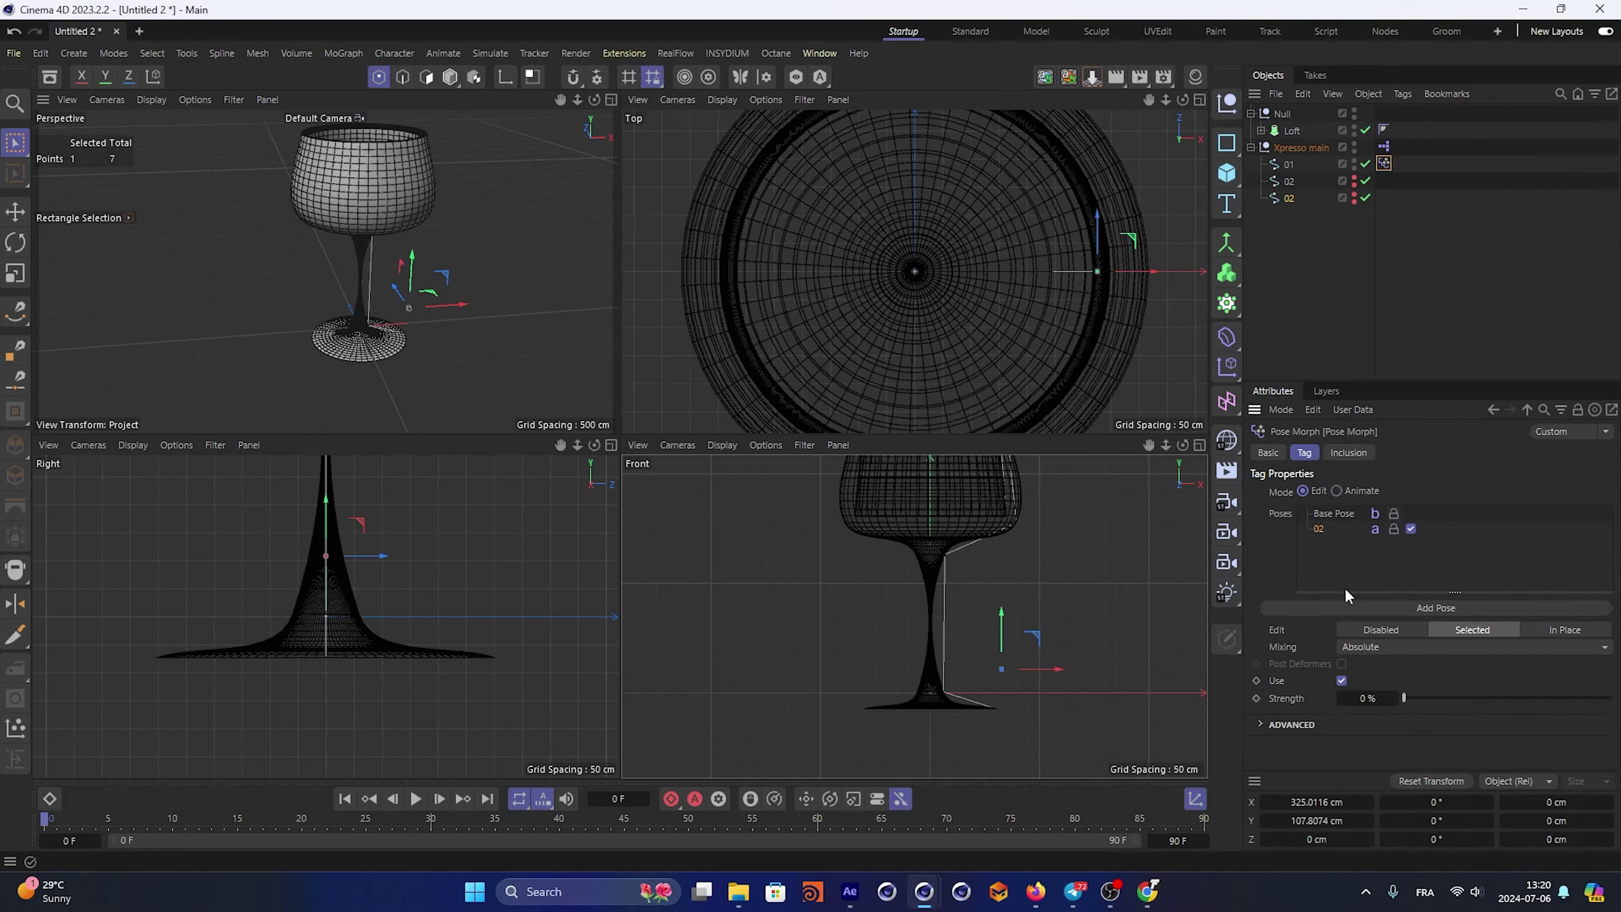
drag(1322, 556, 1326, 562)
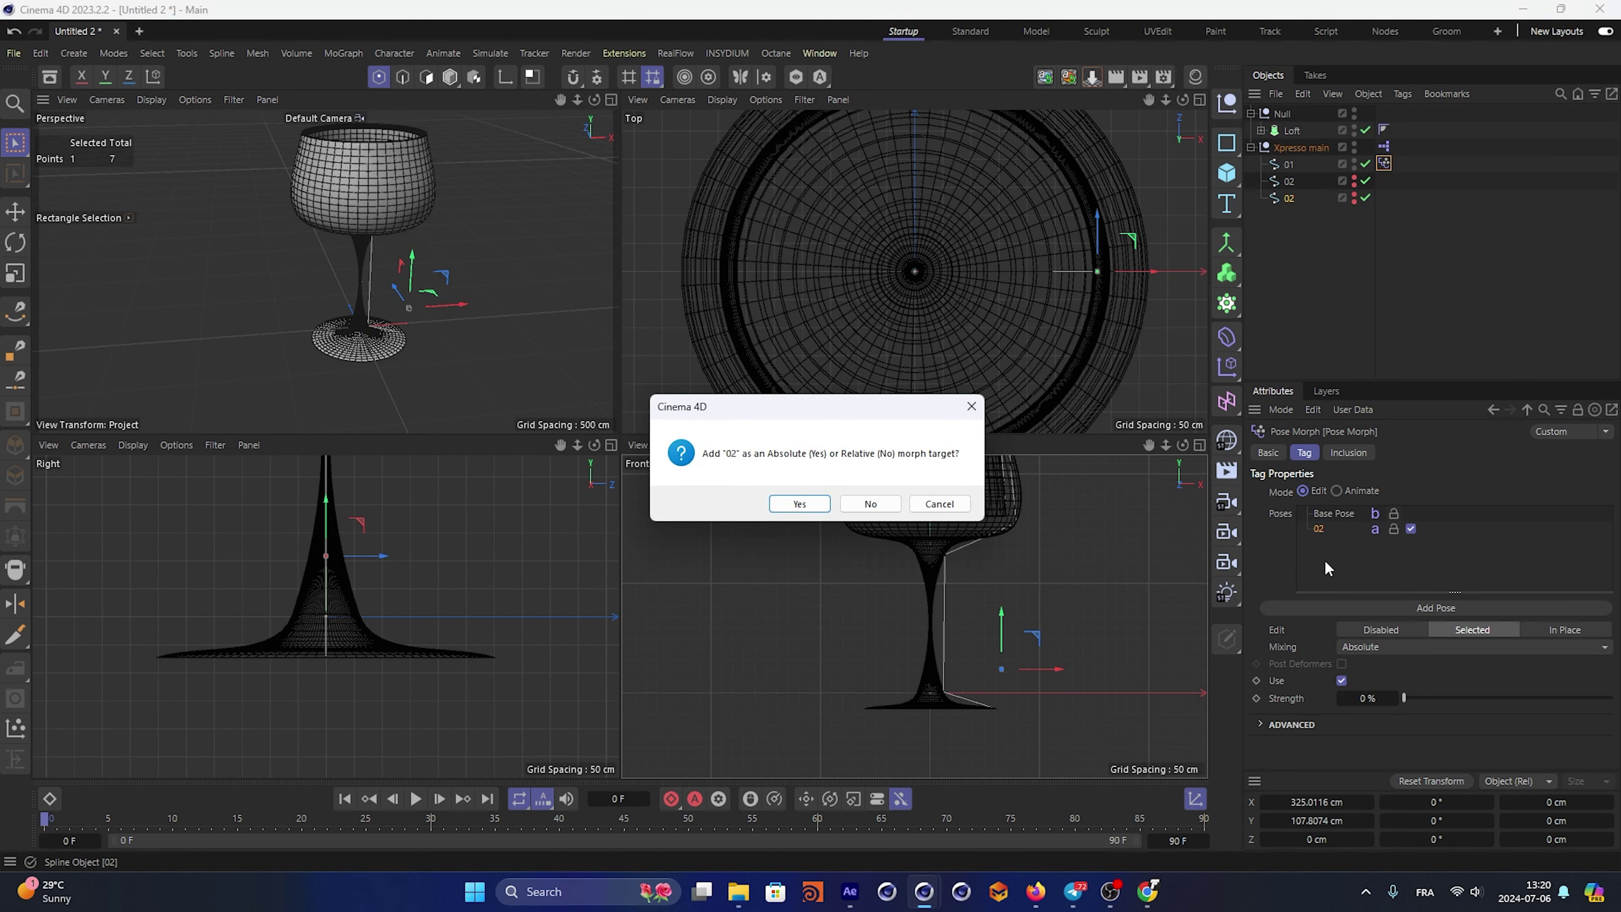
click(939, 503)
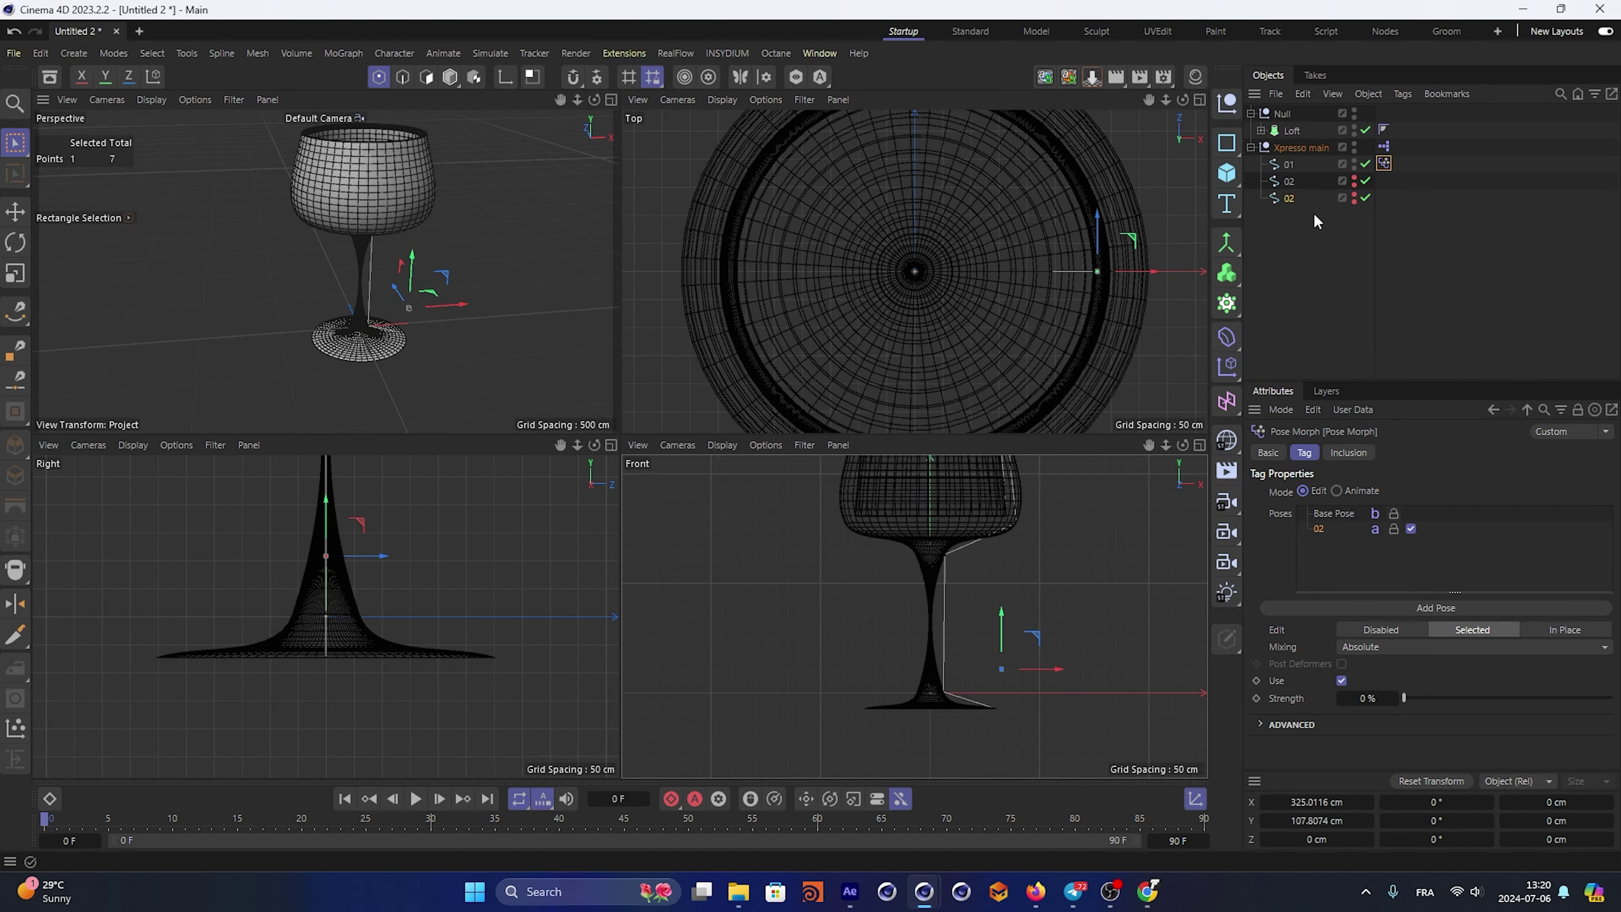
Rename the spline 03, add it as a new morph pose, and set the tag to Animate
click(1284, 198)
double_click(1284, 198)
text(3)
key(Return)
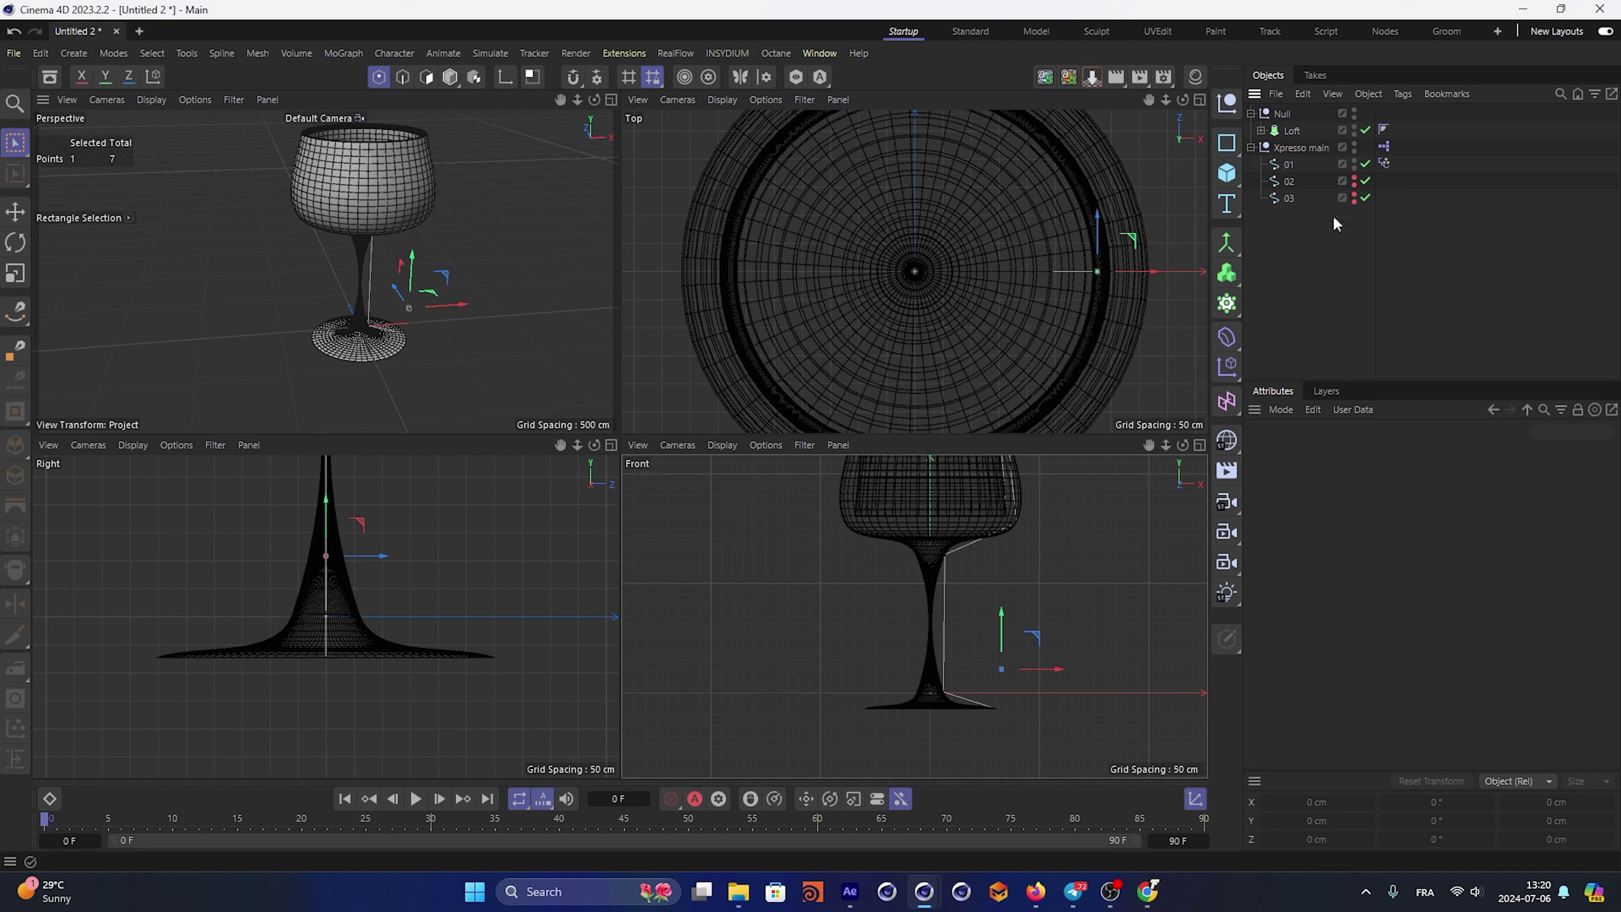
click(1384, 163)
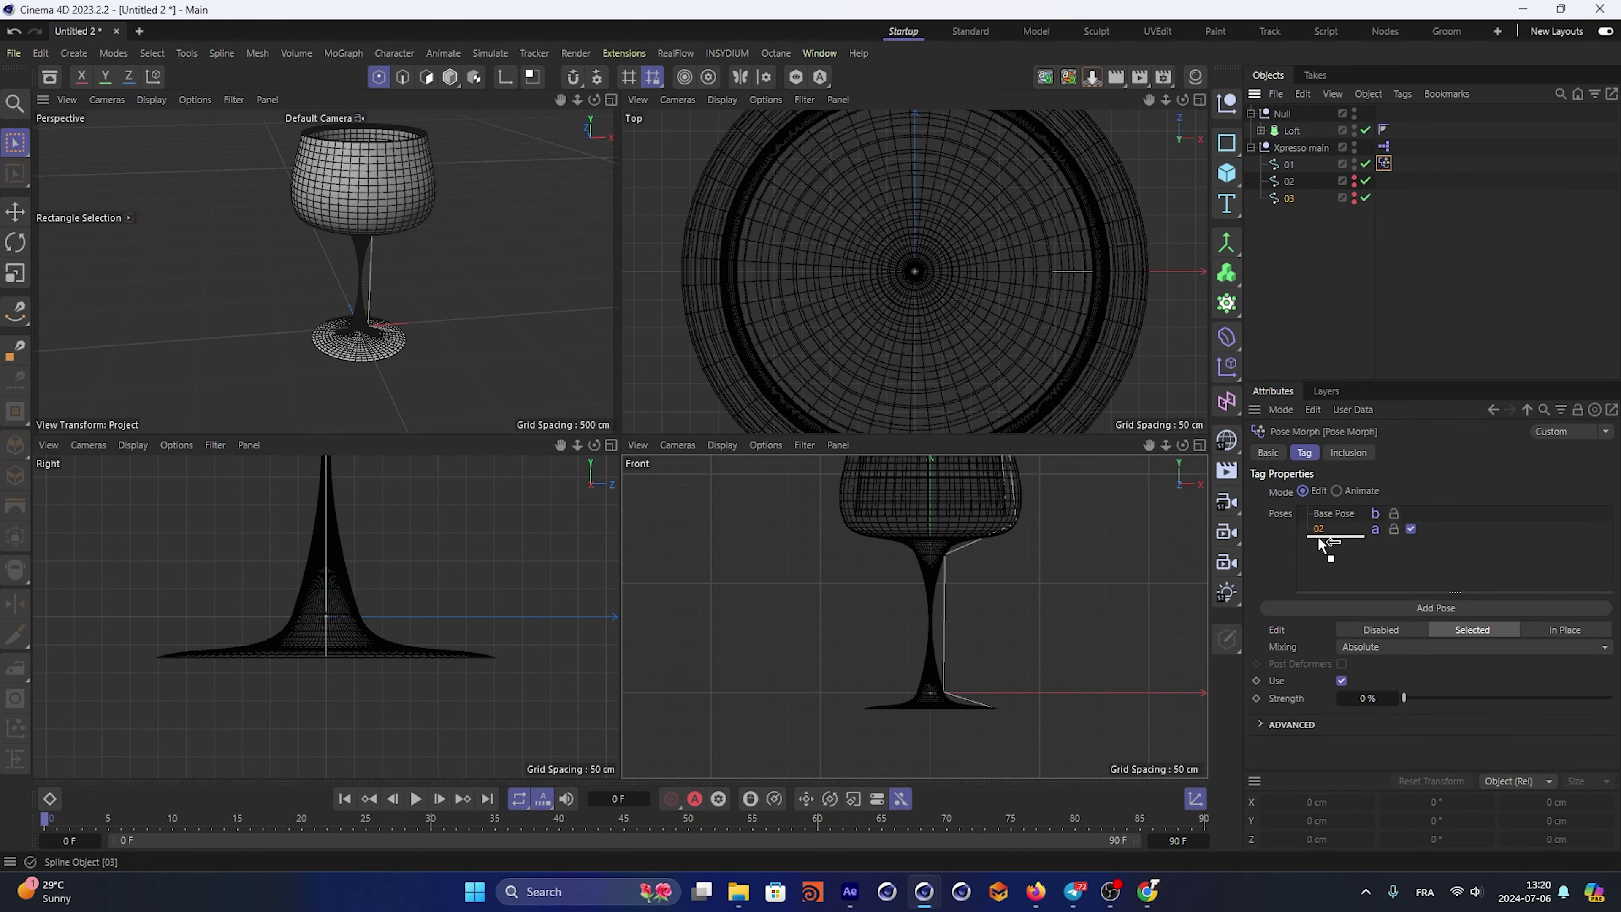
drag(1320, 542, 1321, 545)
click(847, 511)
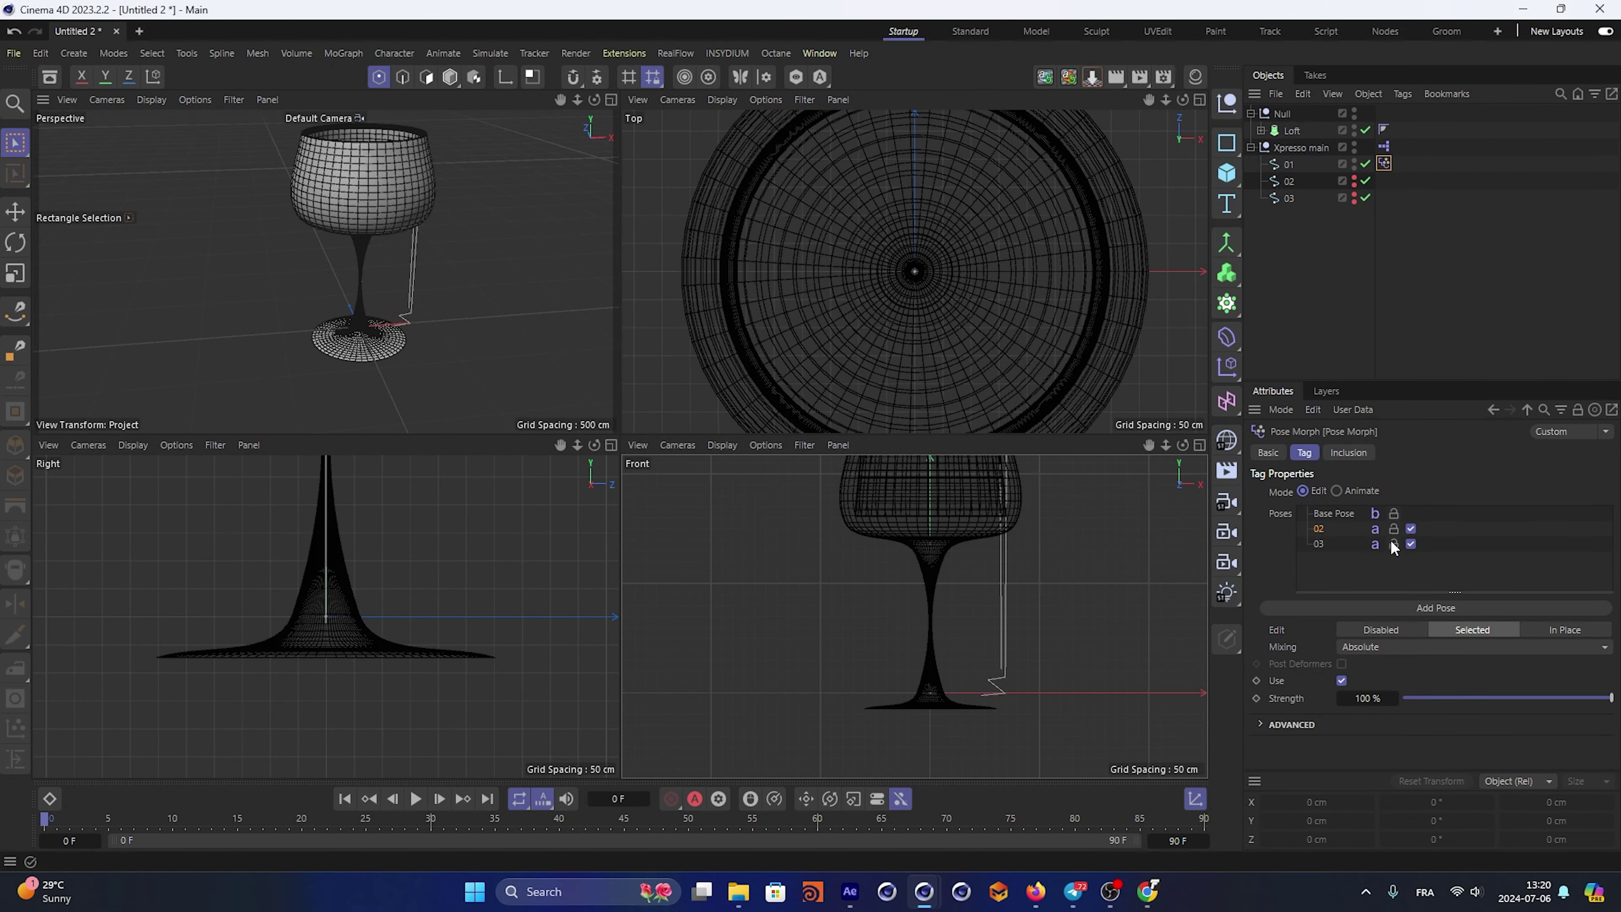
click(1337, 491)
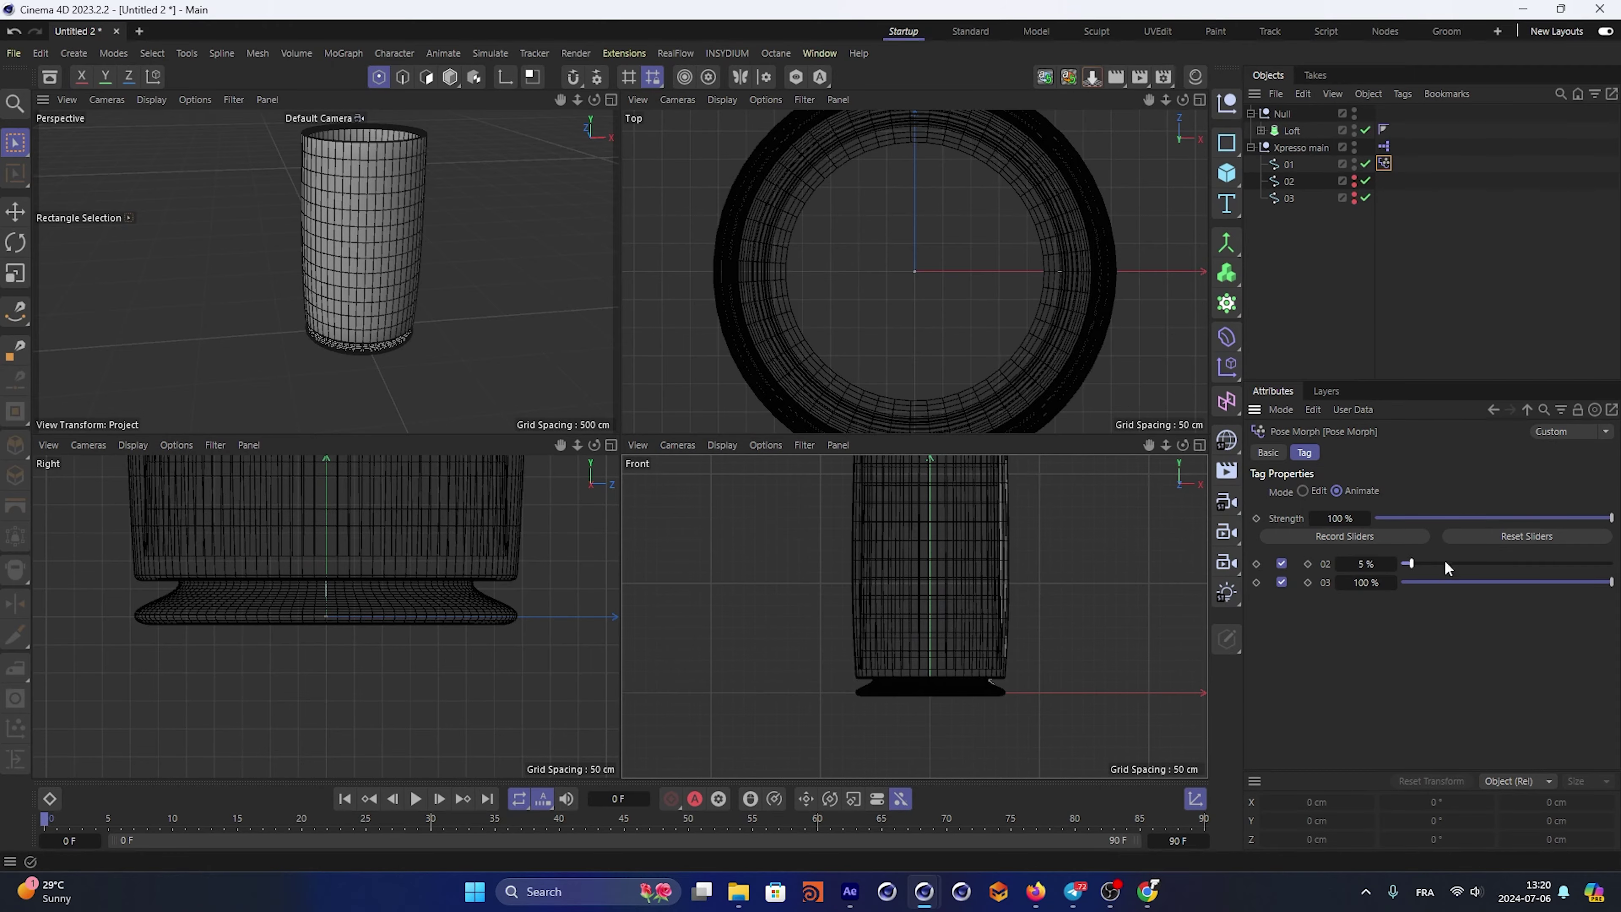
Reset poses 02 and 03 to 0% and test the morph in an enlarged, orbited perspective view
drag(1581, 563, 1276, 564)
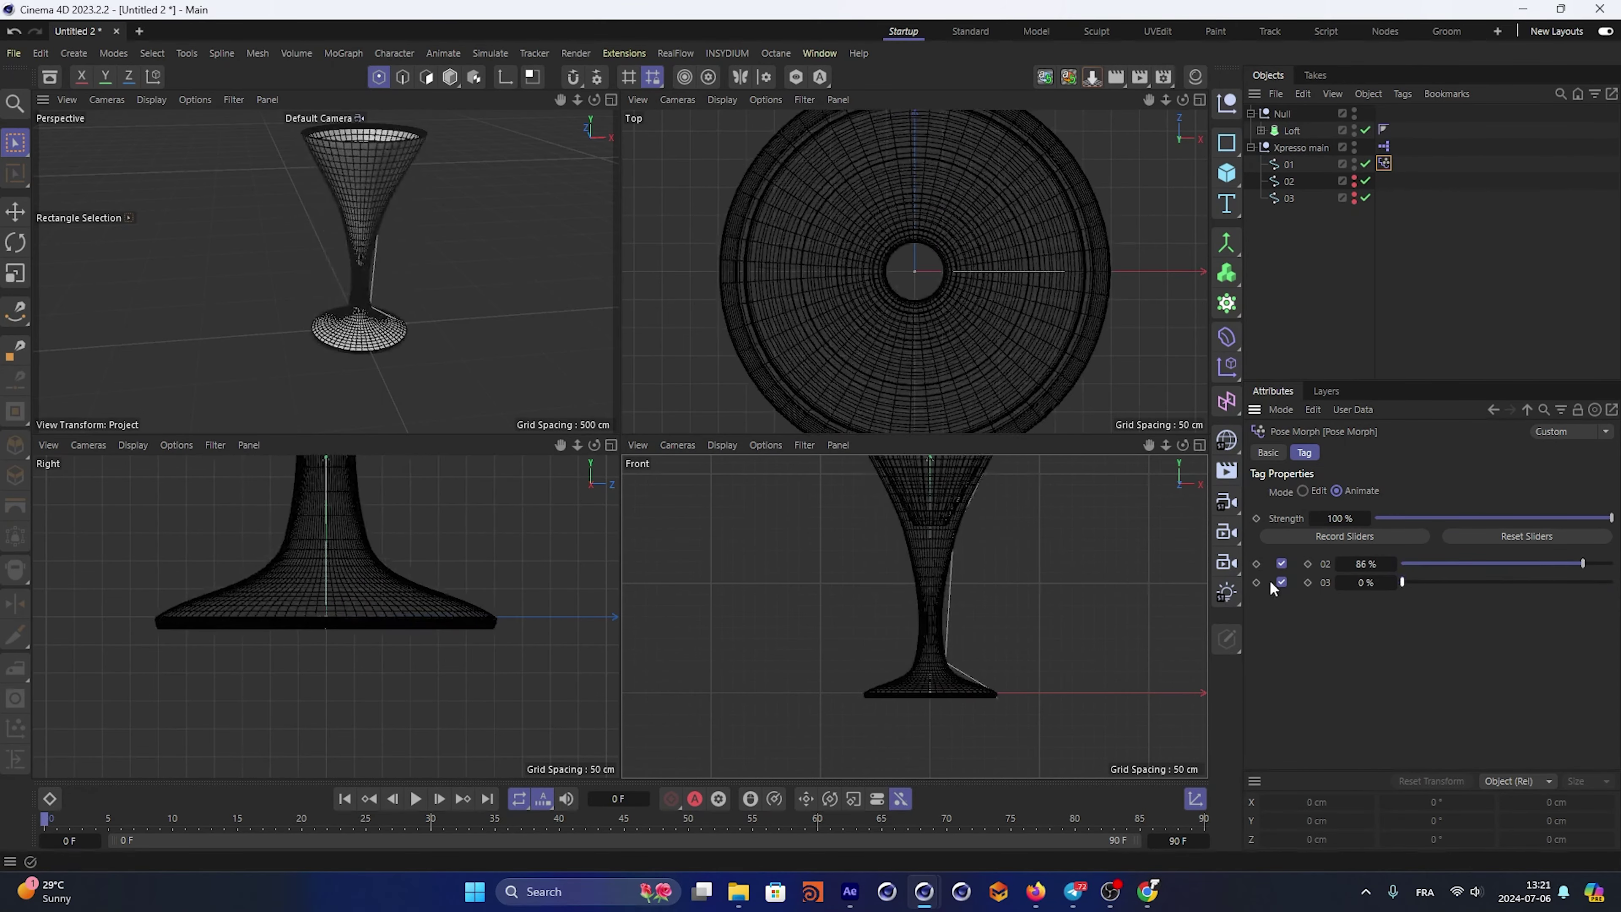
drag(1610, 581, 1278, 568)
drag(1425, 564, 843, 362)
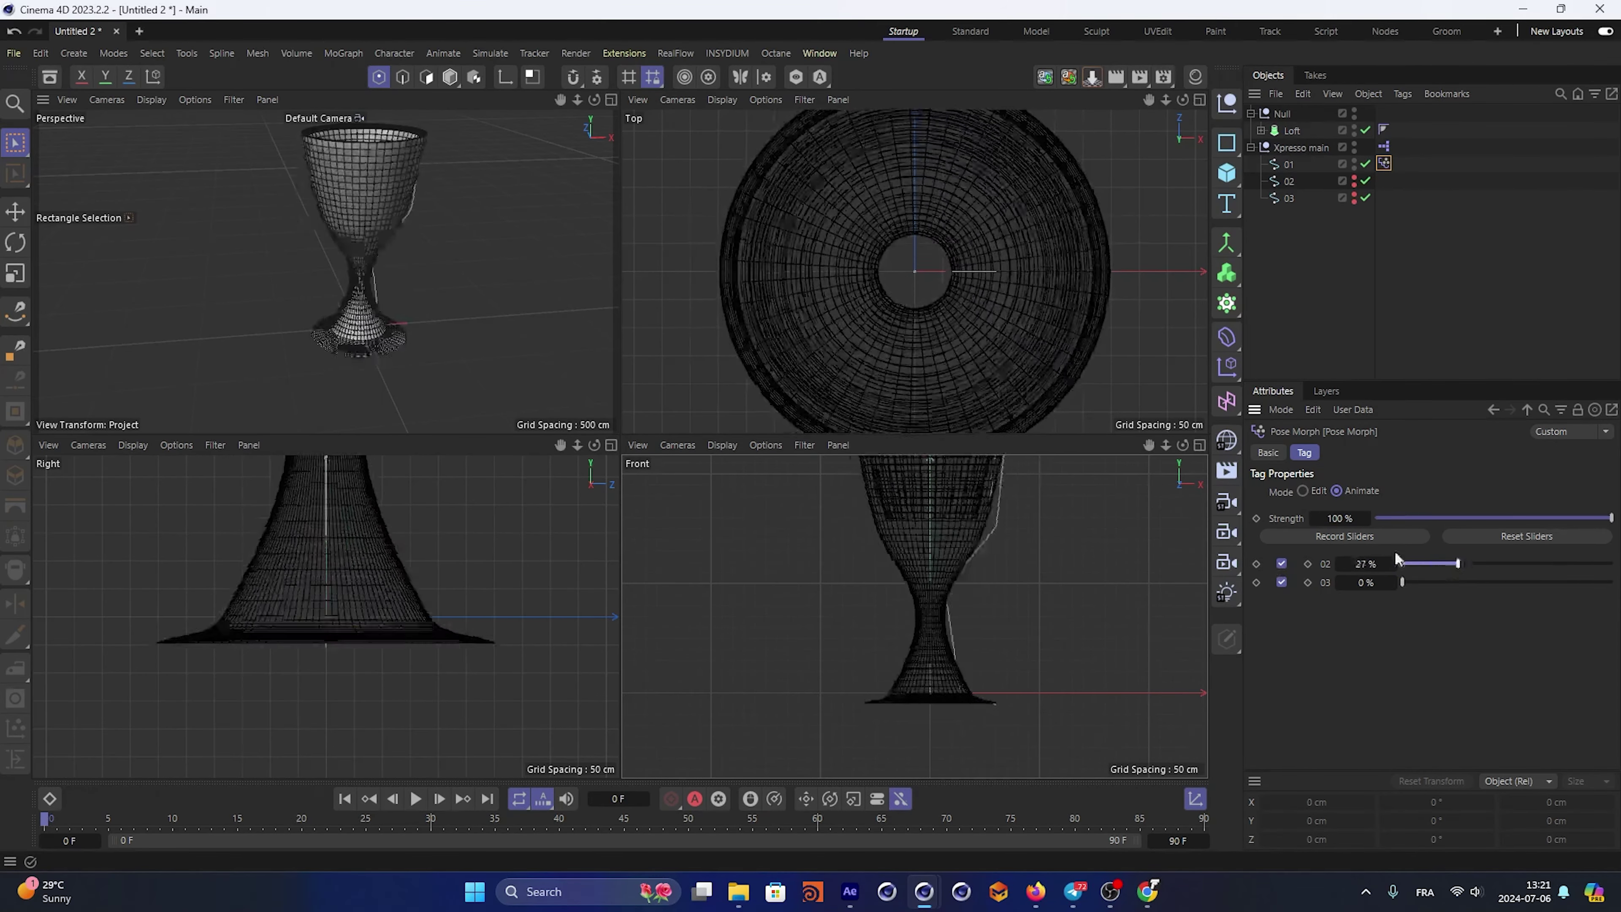
middle_click(531, 237)
mouse_move(532, 237)
alt+mouse_down()
mouse_move(803, 419)
mouse_move(678, 382)
alt+mouse_up()
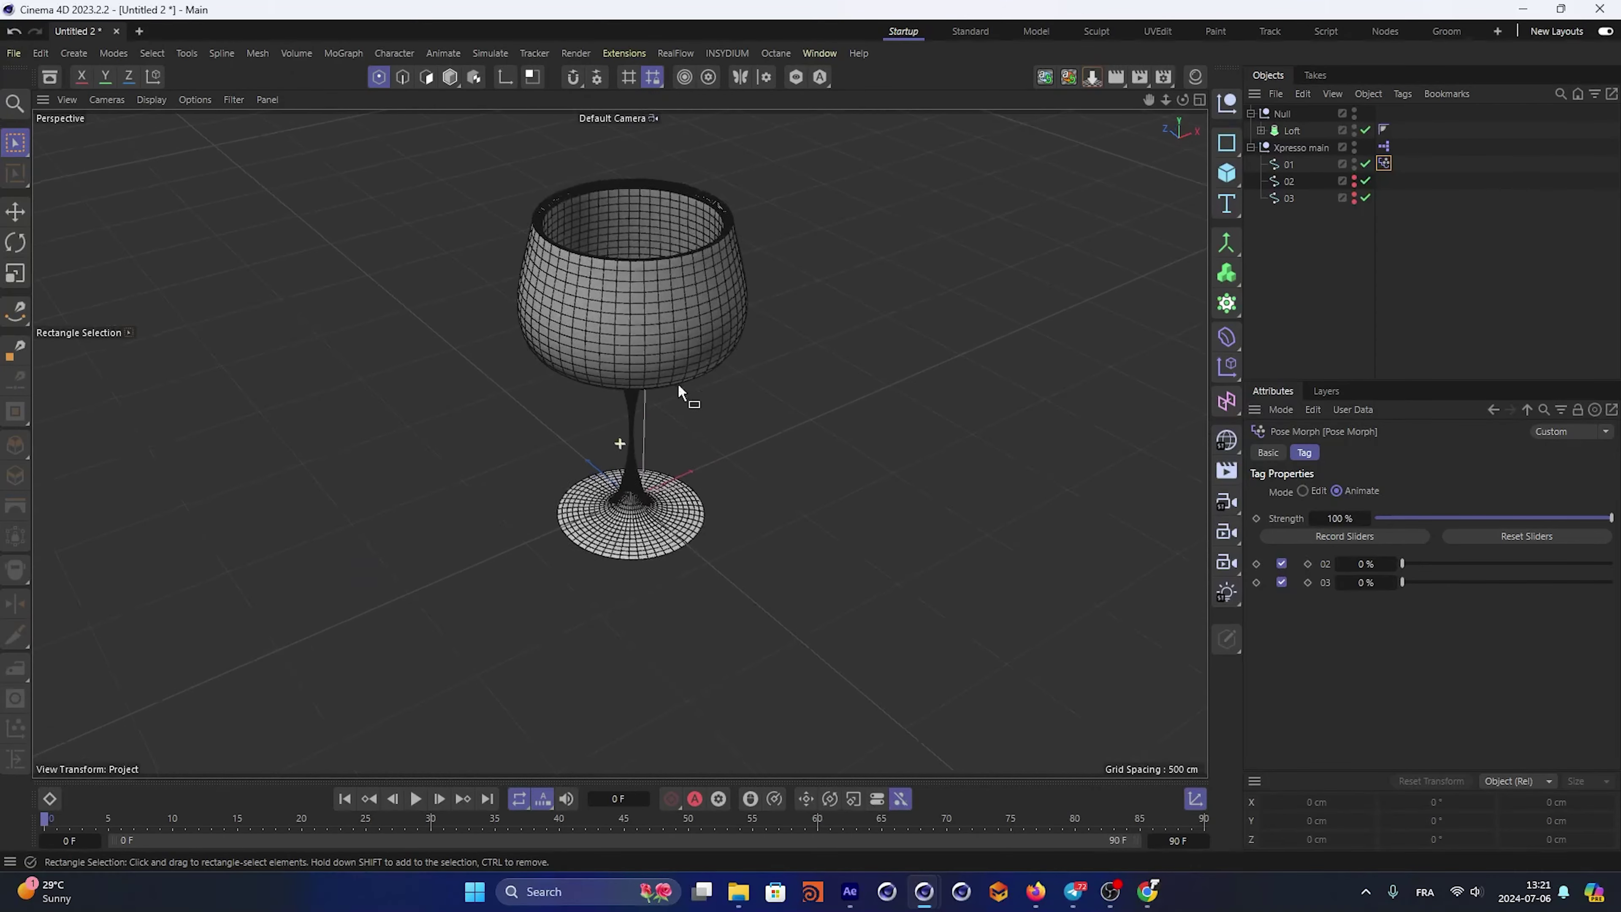
Raise pose 03 to 100% and inspect the tumbler-shaped glass across the viewports
mouse_move(1402, 564)
mouse_down()
mouse_move(1611, 563)
mouse_move(1402, 563)
mouse_move(1613, 581)
mouse_up()
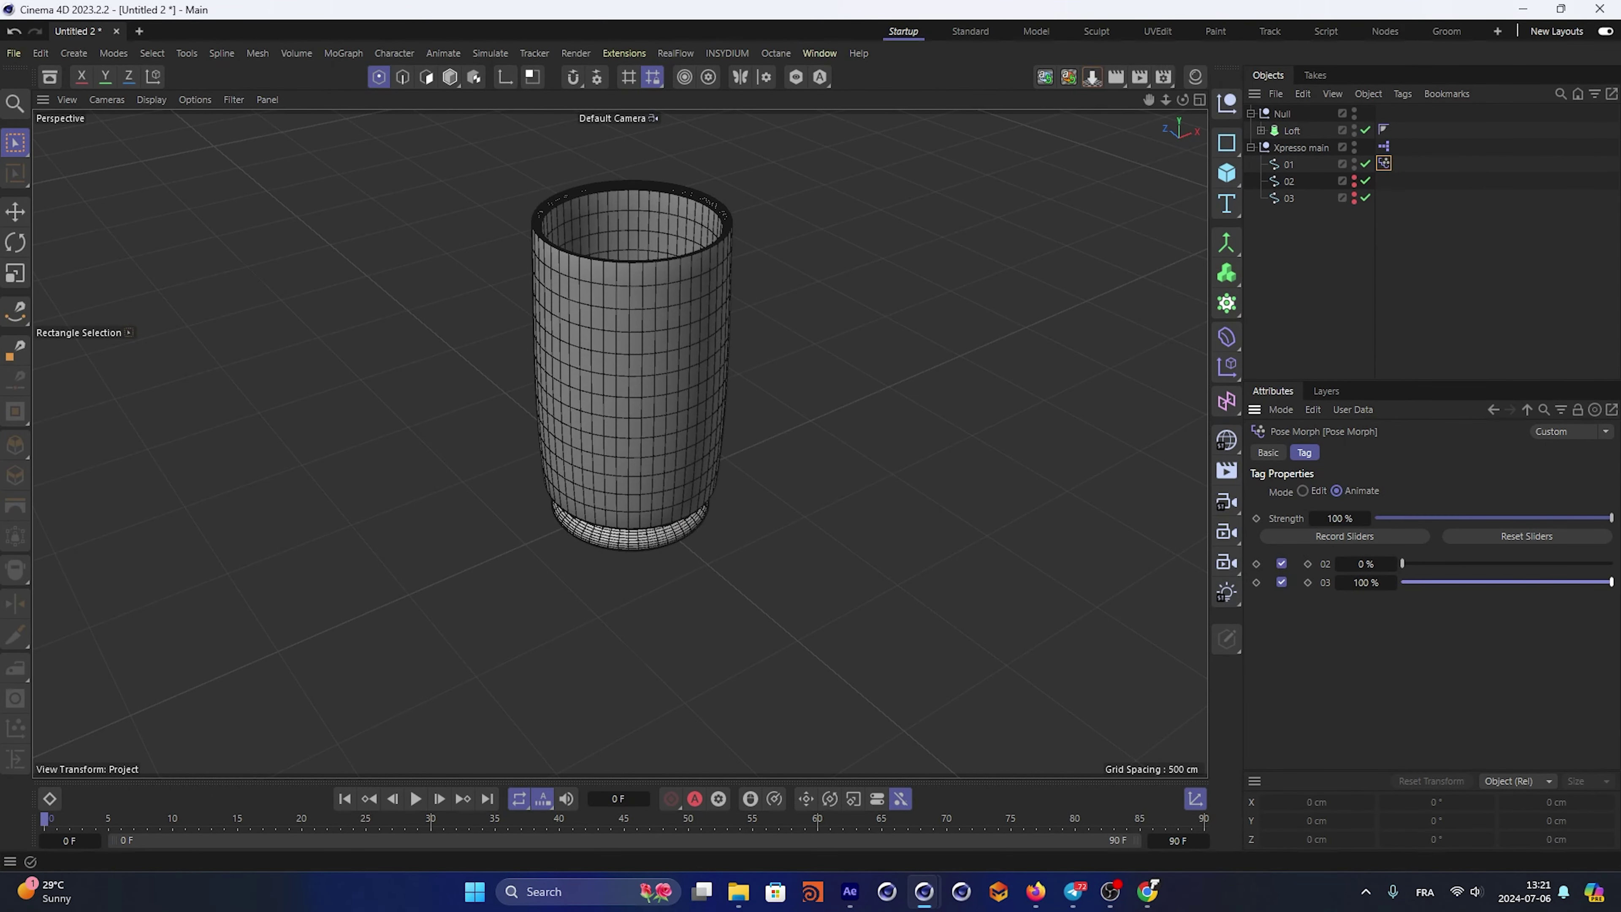
mouse_move(638, 383)
alt+mouse_down()
mouse_move(672, 448)
mouse_move(627, 412)
alt+mouse_up()
scroll(798, 526, up, 3)
scroll(842, 617, down, 3)
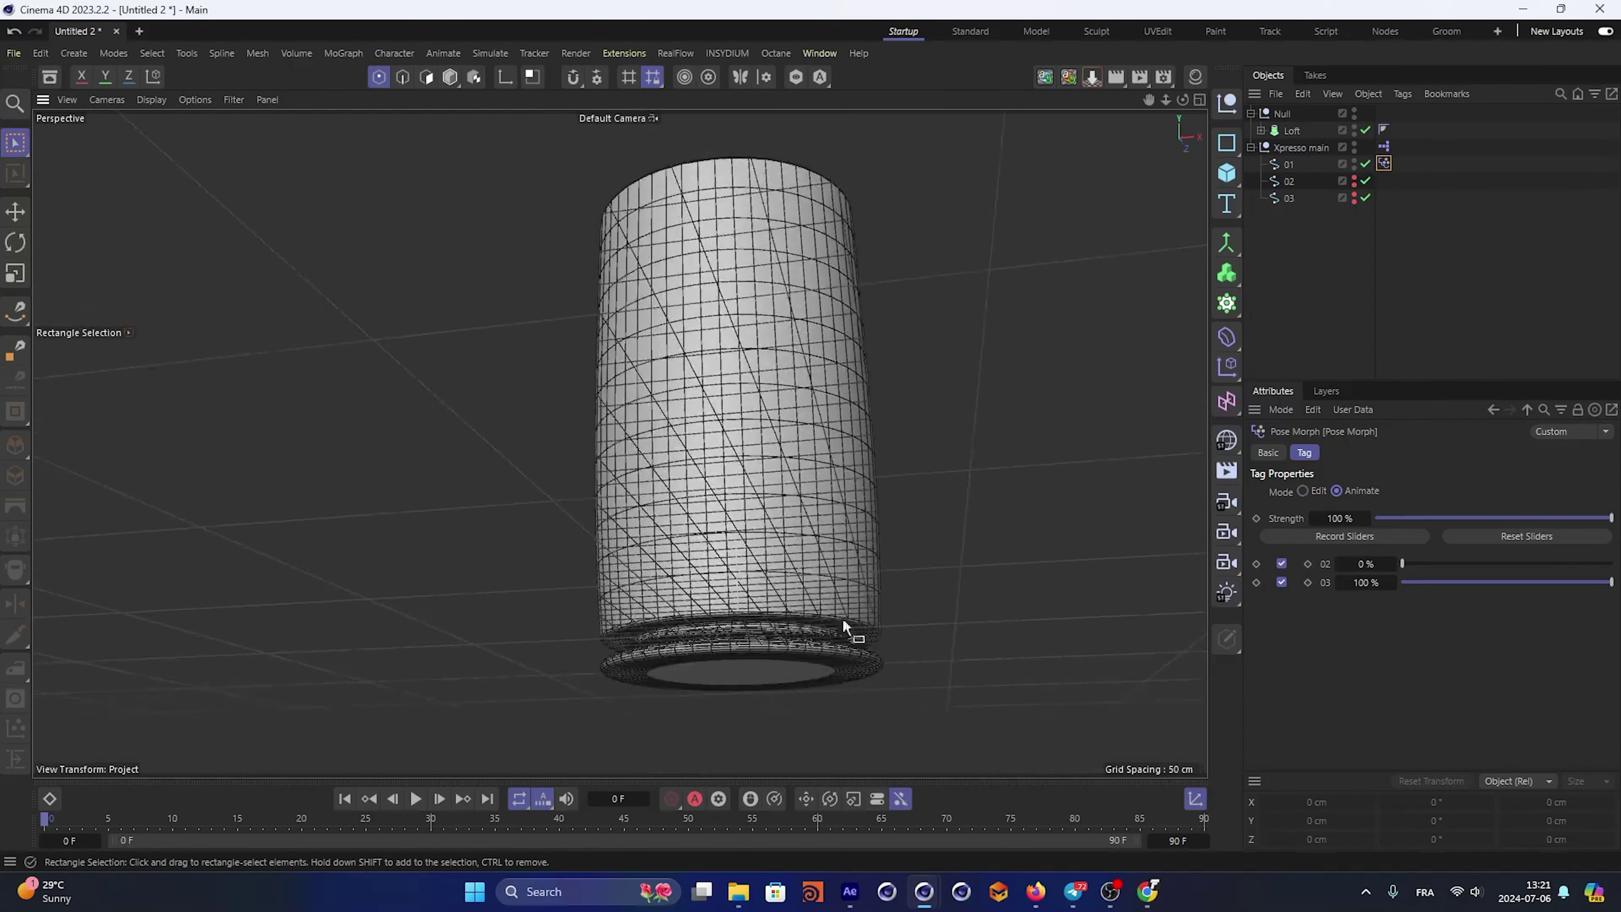
key(F5)
middle_click(801, 581)
scroll(811, 551, down, 3)
middle_click(812, 550)
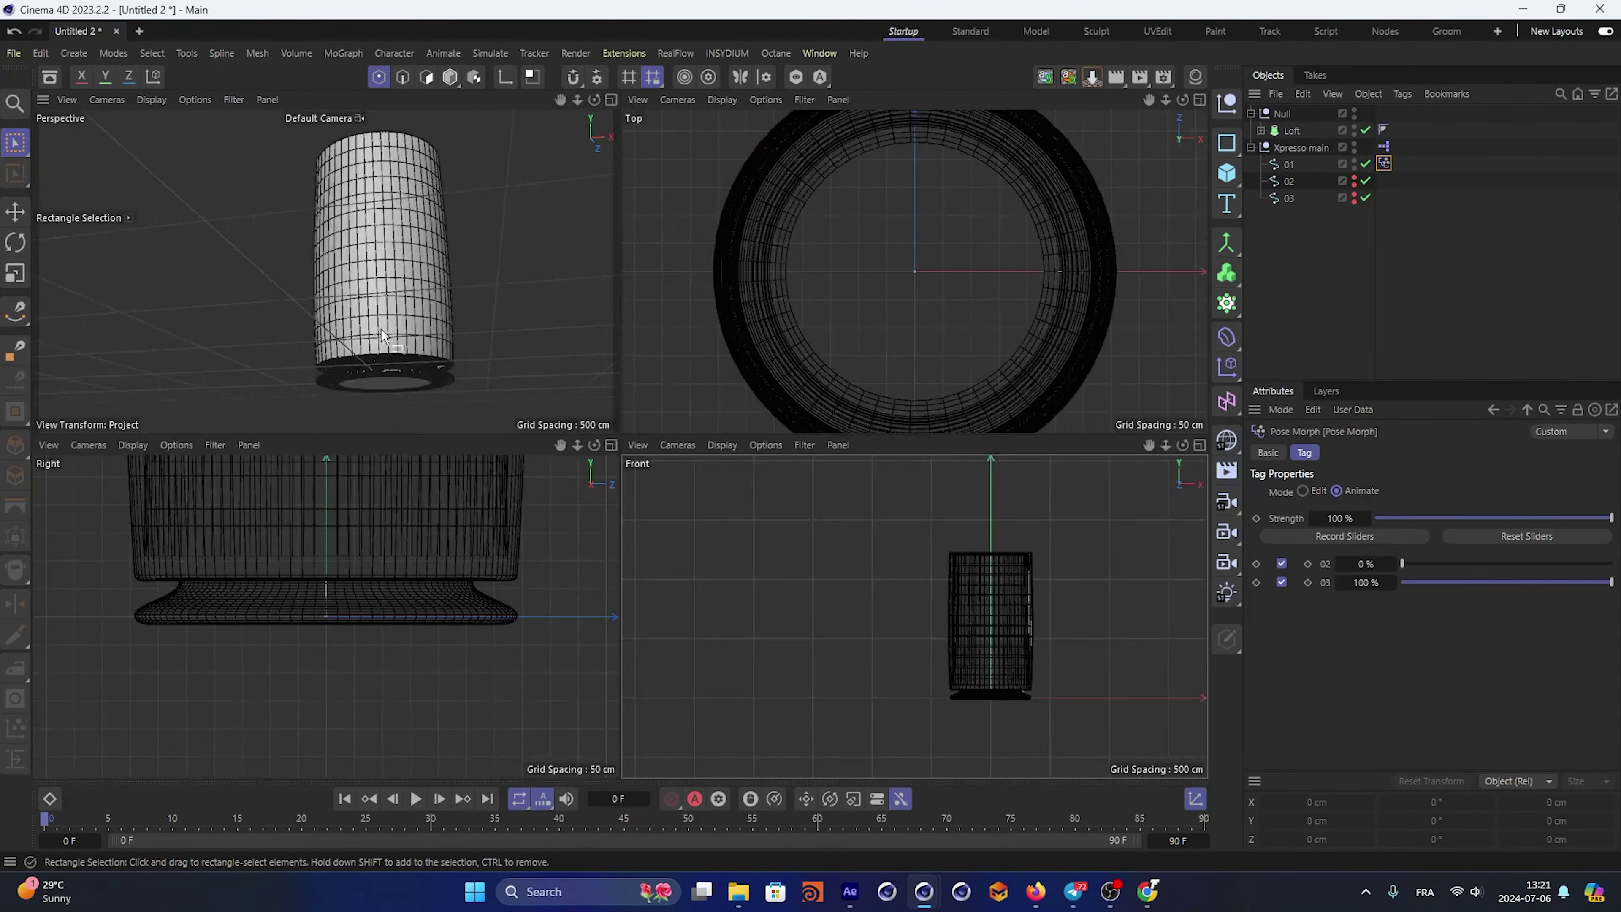
middle_click(381, 328)
scroll(548, 401, down, 3)
Duplicate spline 03, hide the Loft, and maximize the Front view with the copy selected
click(1289, 198)
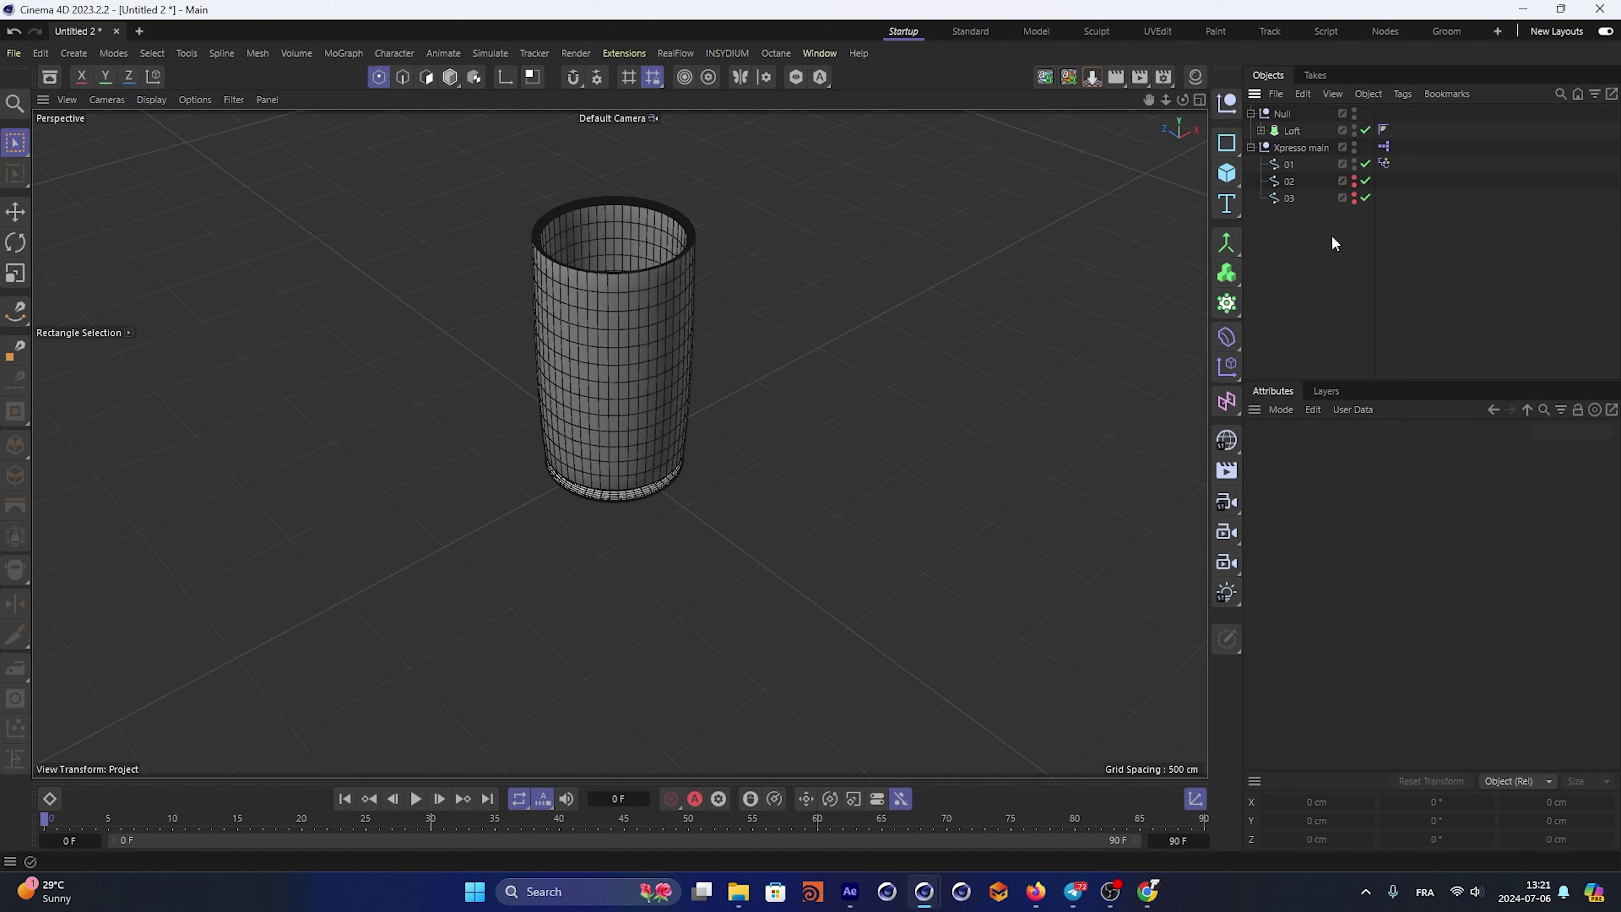
drag(1296, 215, 1348, 240)
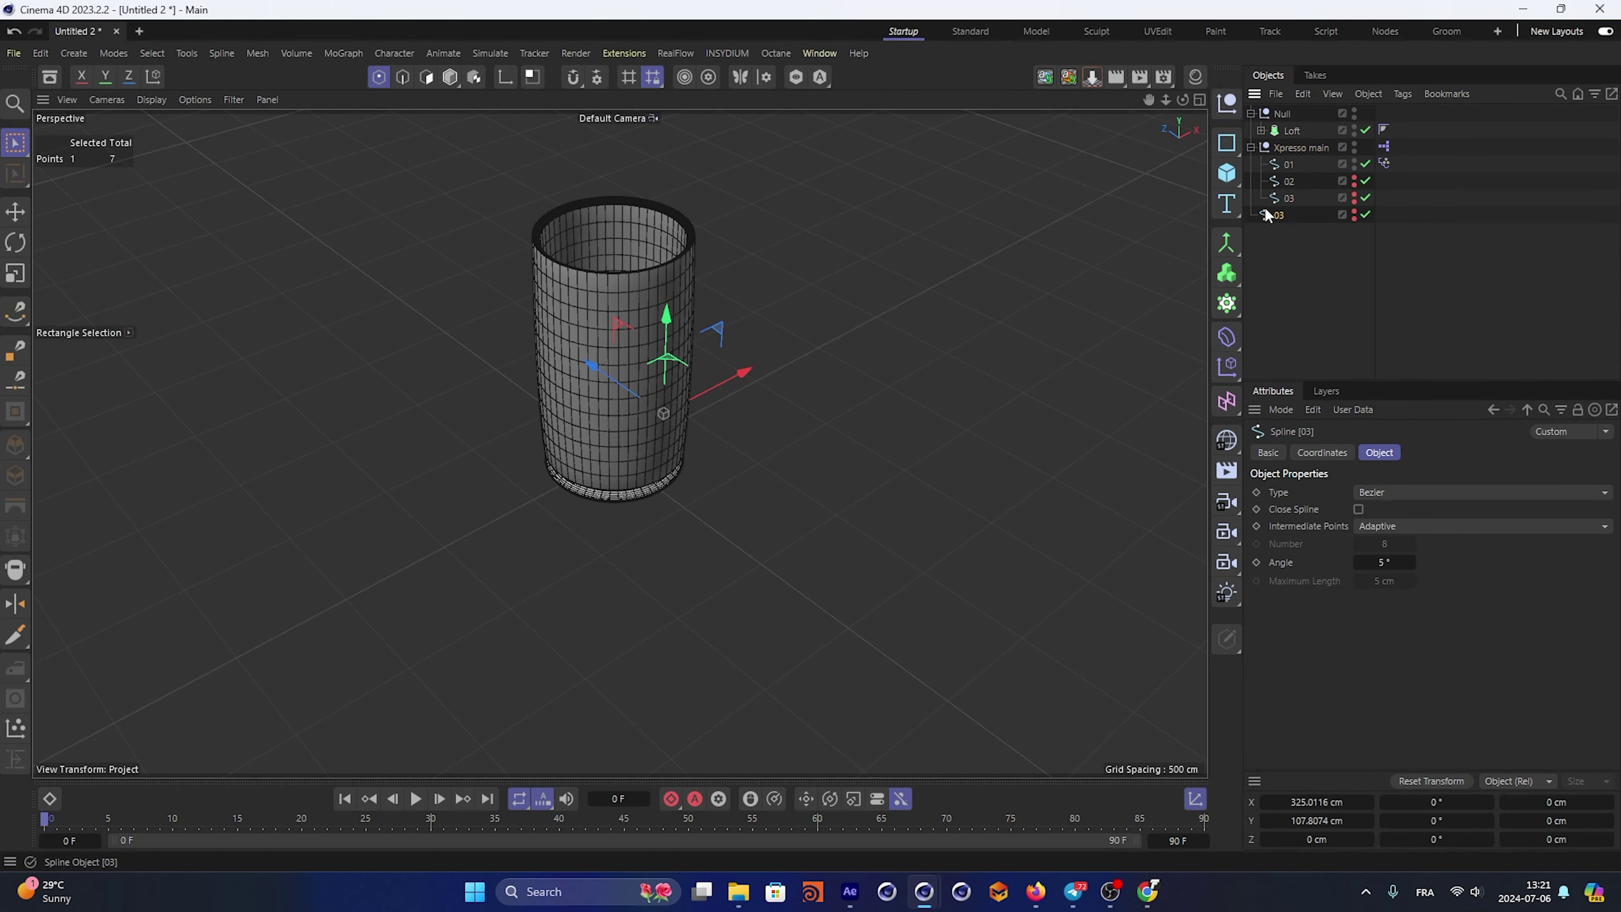
click(1350, 199)
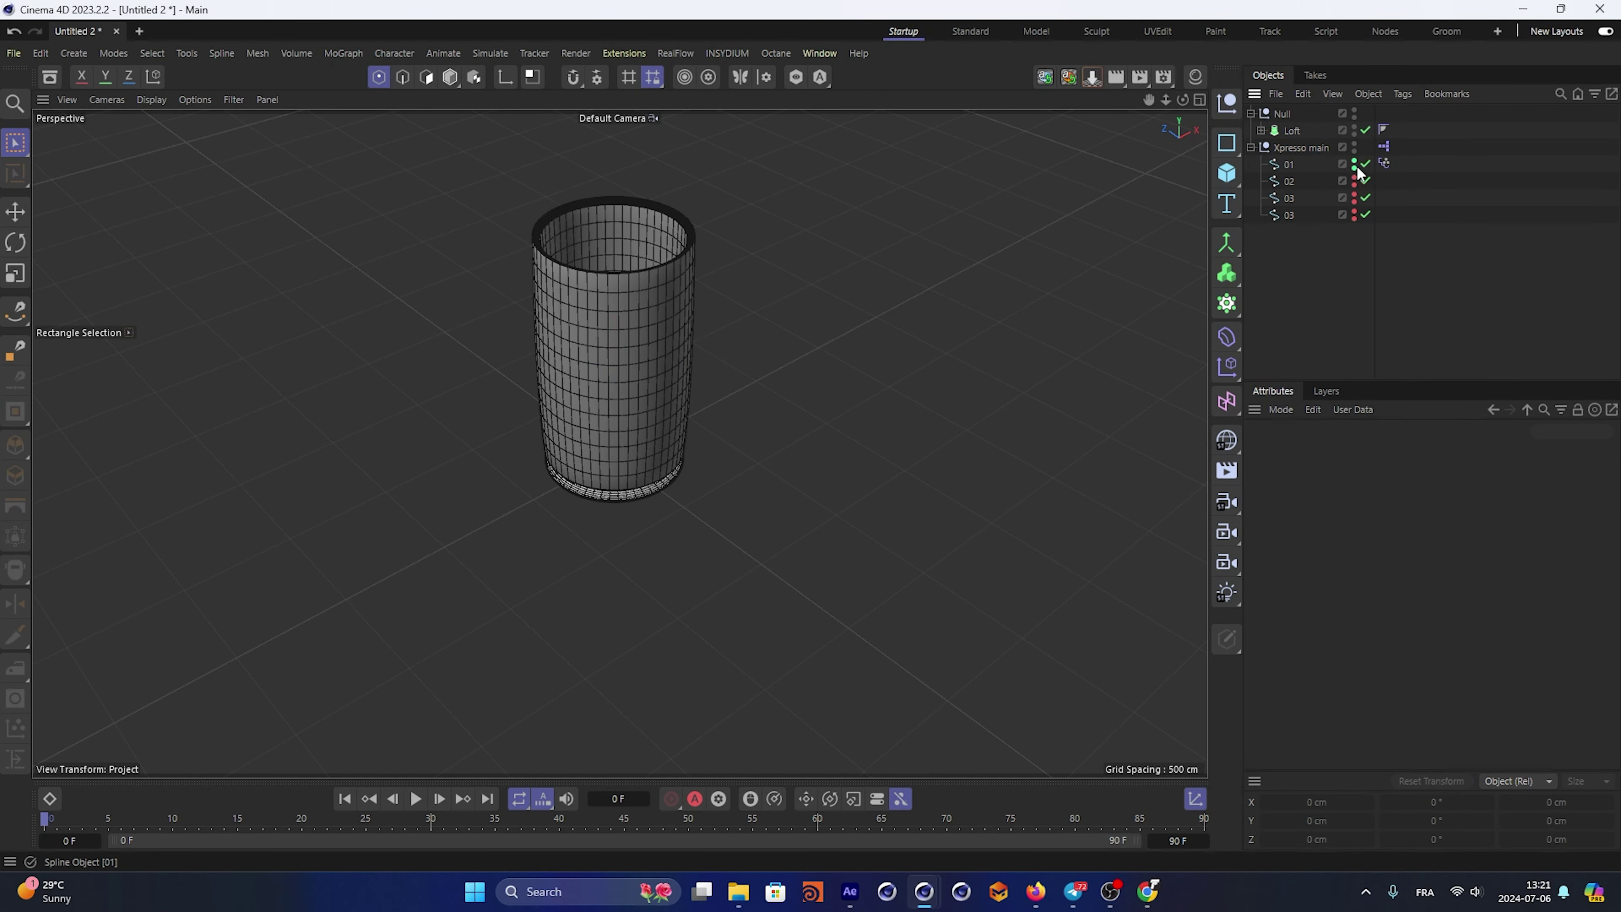
middle_click(795, 434)
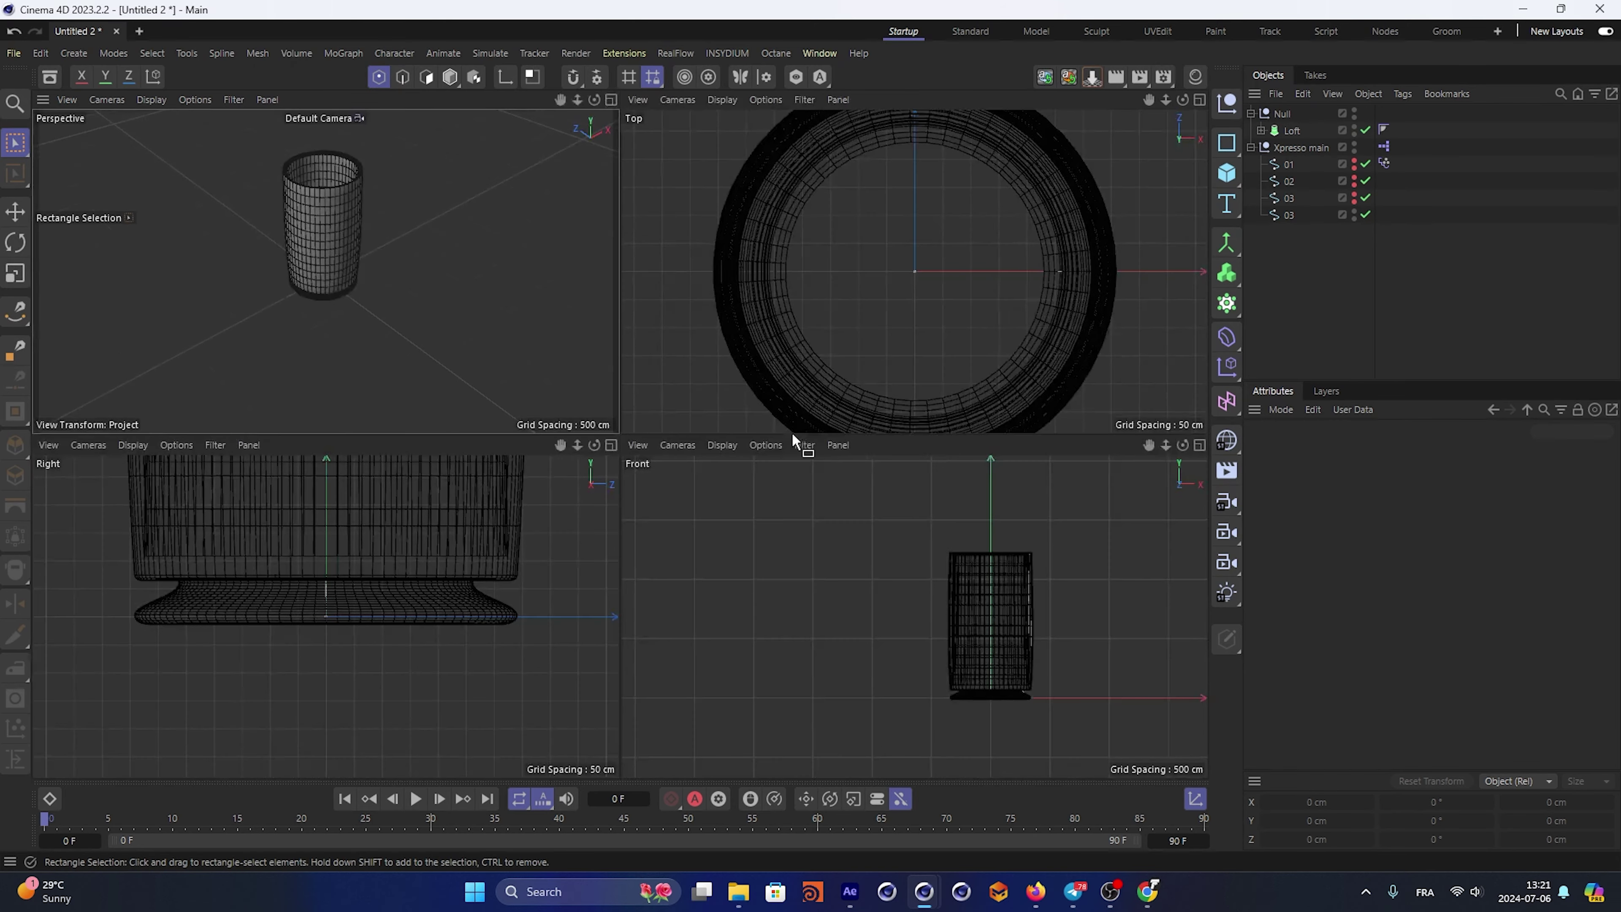
middle_click(958, 604)
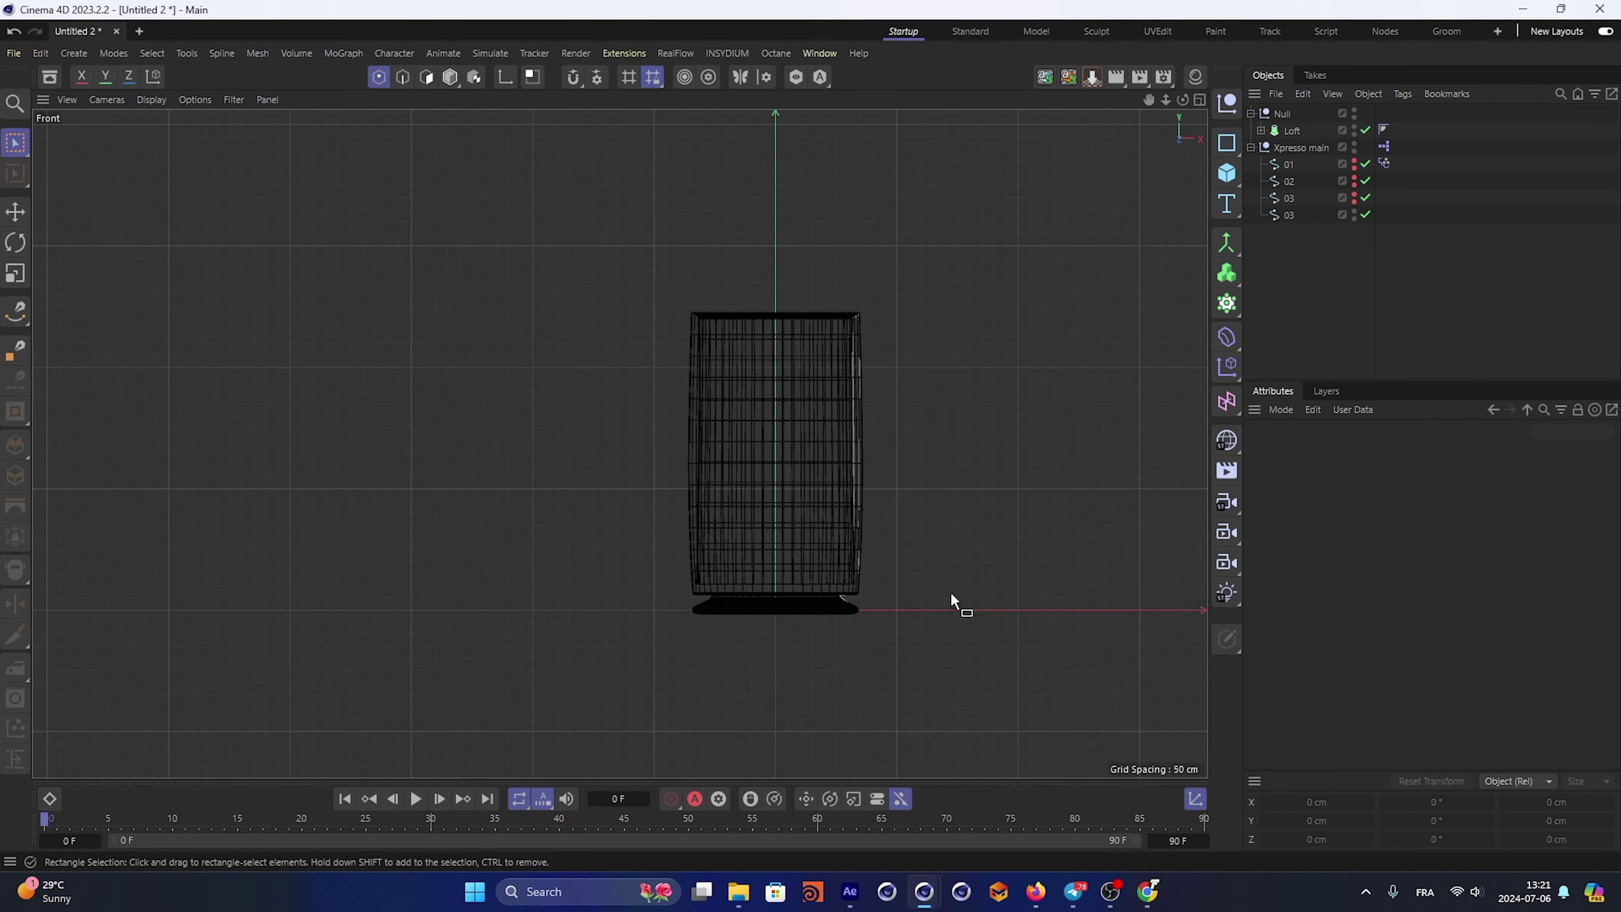
click(1354, 128)
scroll(905, 530, up, 3)
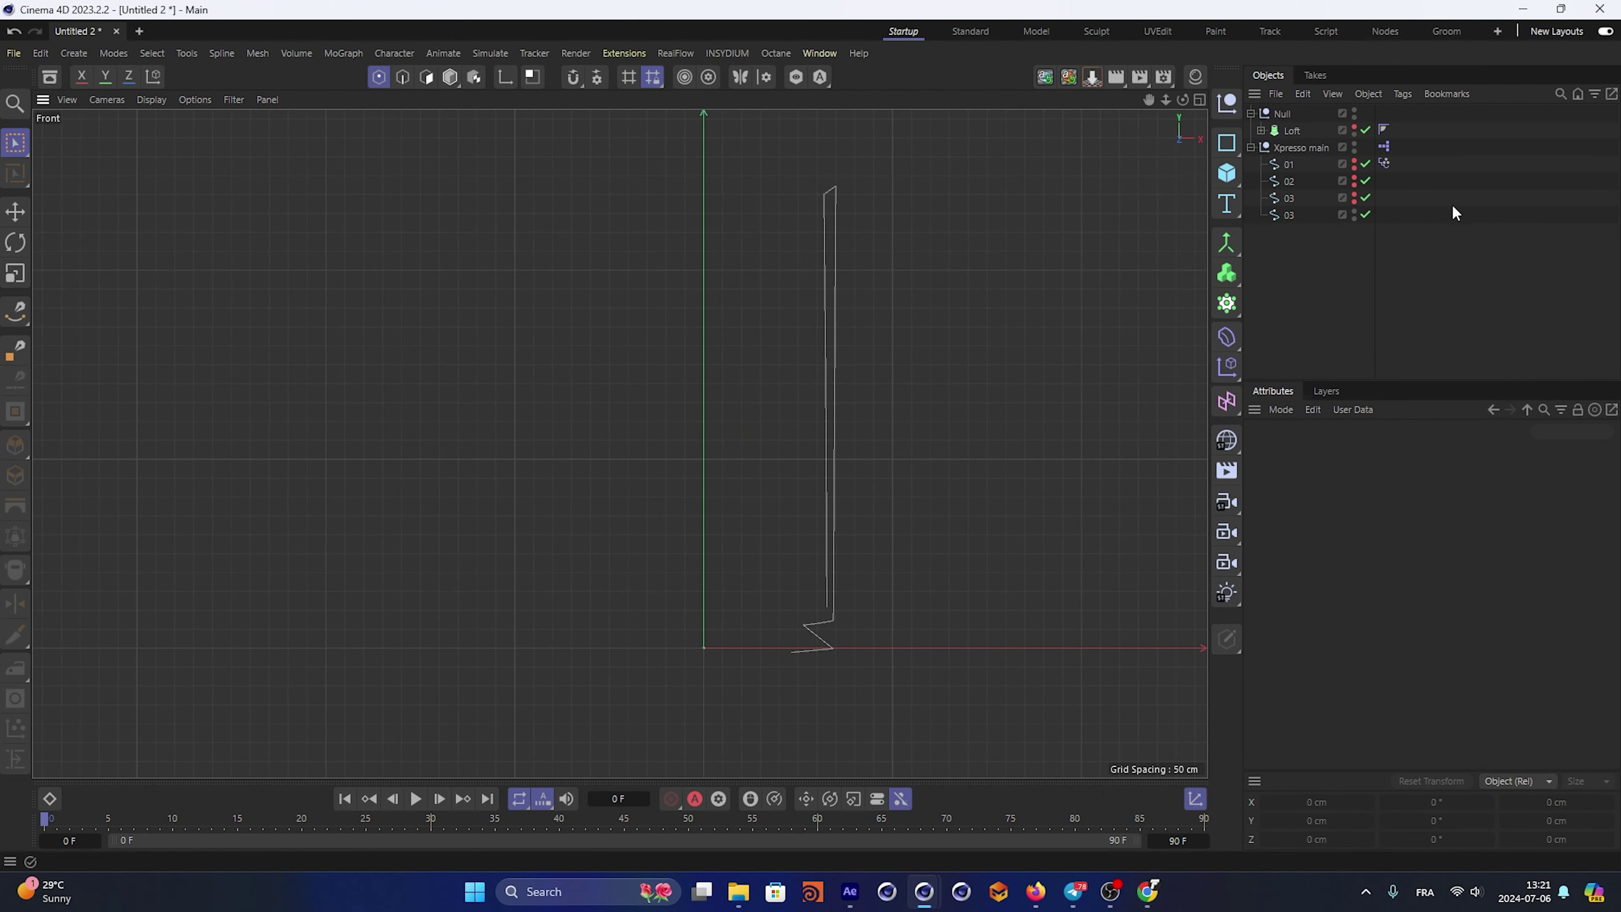
click(1287, 215)
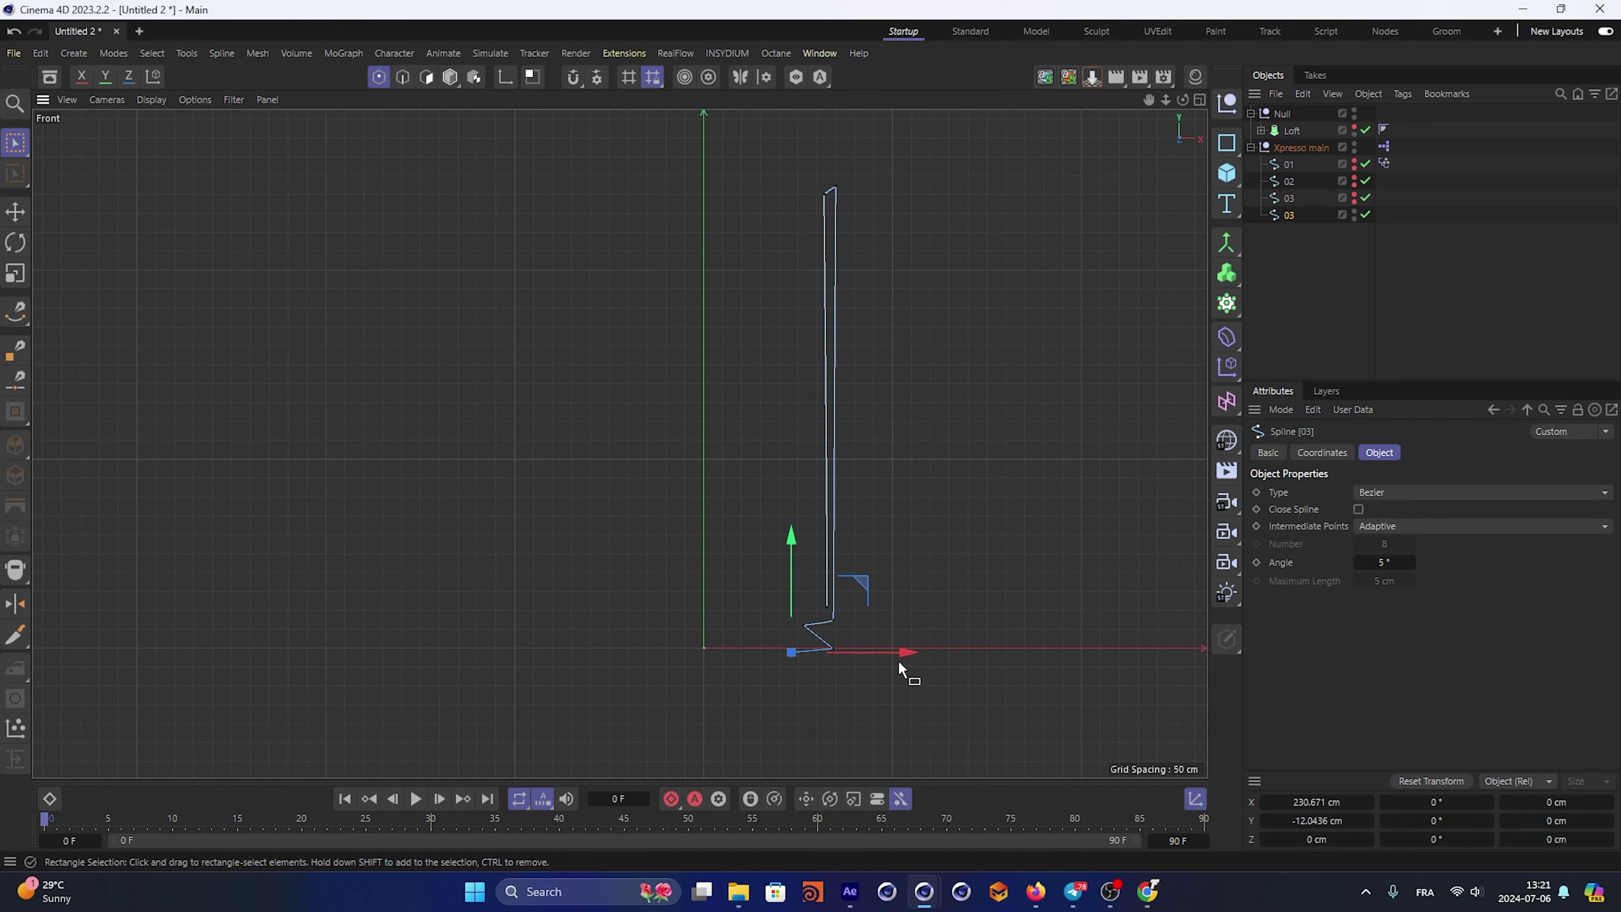
Move the copy's base point to the centre axis, lower its top point and raise the lower points
drag(782, 655, 707, 651)
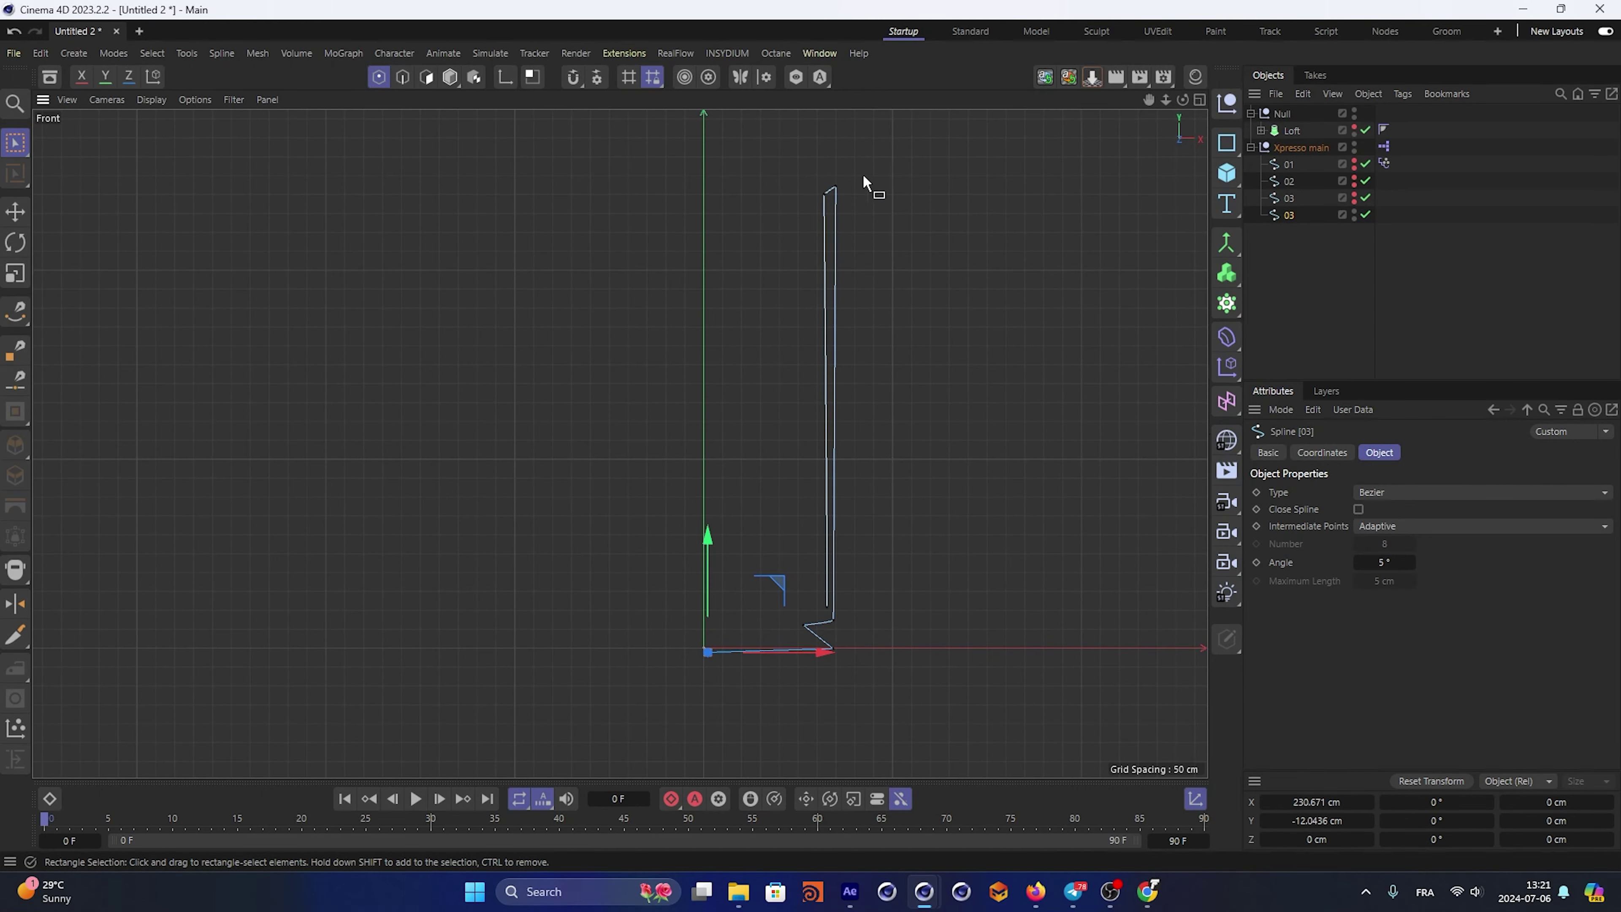
mouse_move(862, 182)
mouse_down()
mouse_move(820, 204)
mouse_move(932, 189)
mouse_up()
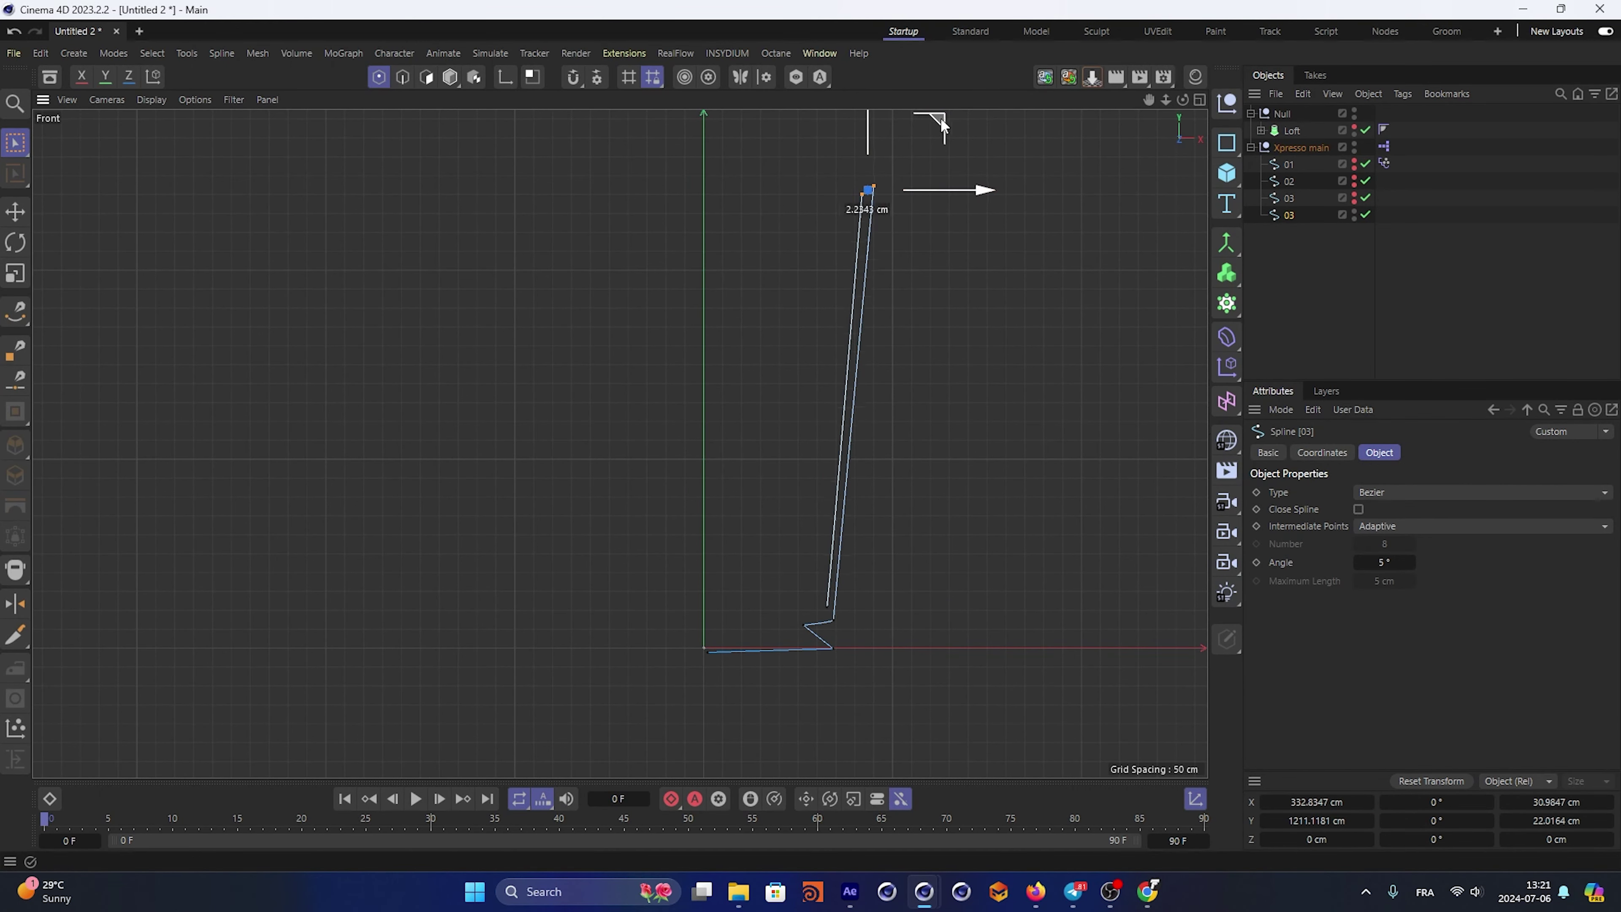
drag(940, 121, 950, 362)
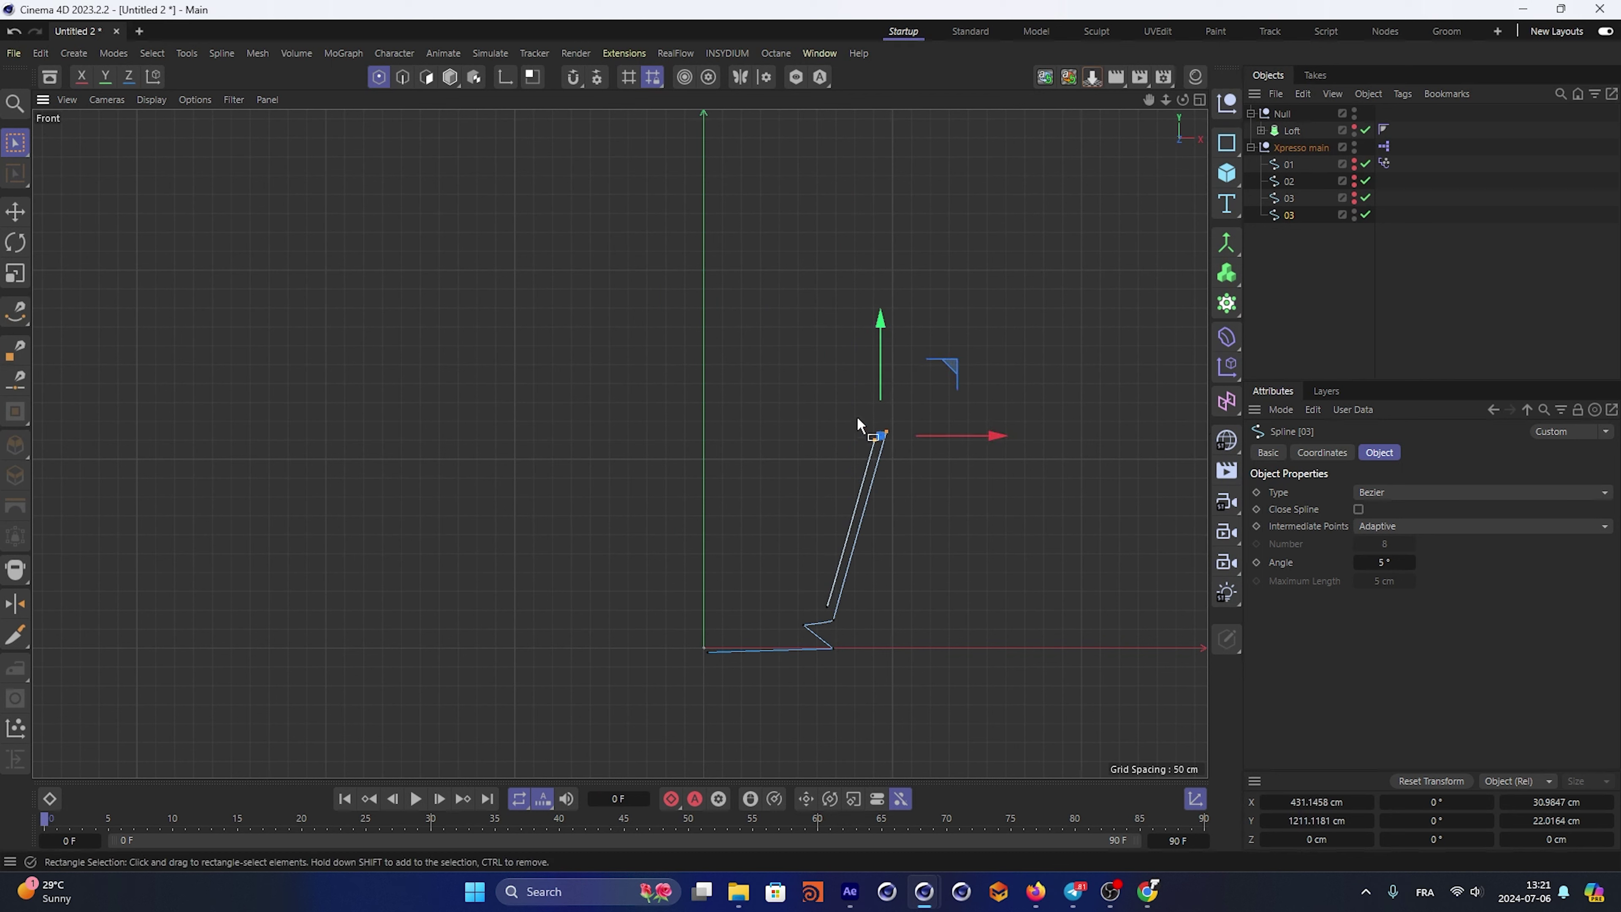
click(907, 460)
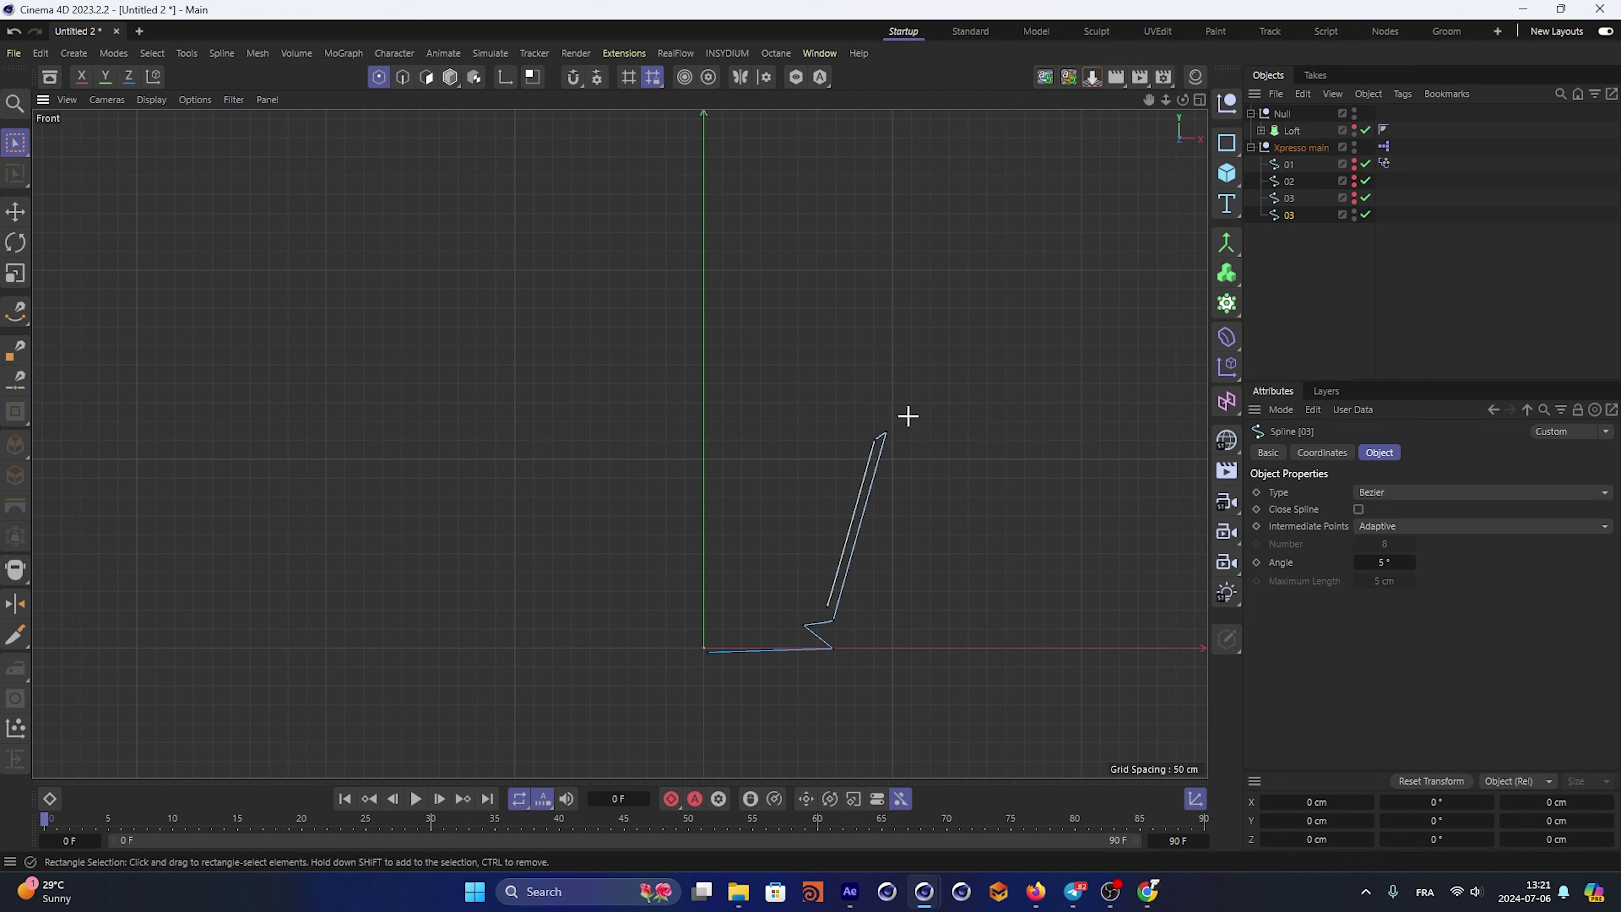
drag(907, 415, 767, 629)
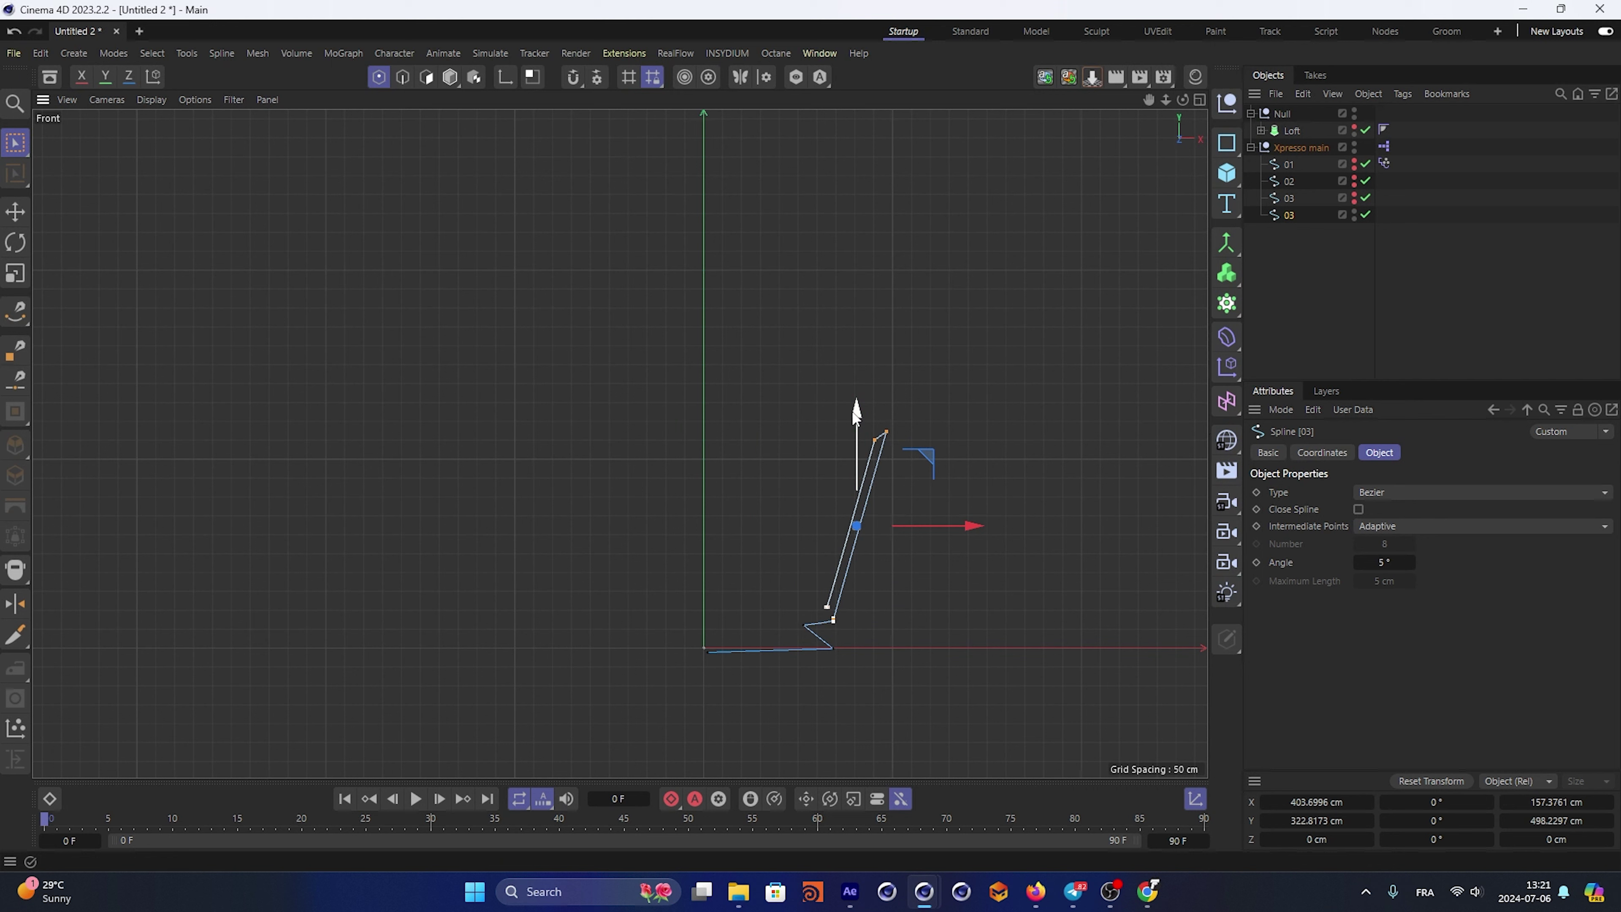
drag(856, 412, 850, 369)
Push the lower profile points outward and adjust the base points into a taller, narrower glass outline
click(805, 624)
mouse_move(833, 624)
mouse_down()
mouse_move(930, 624)
mouse_move(832, 579)
mouse_move(947, 578)
mouse_up()
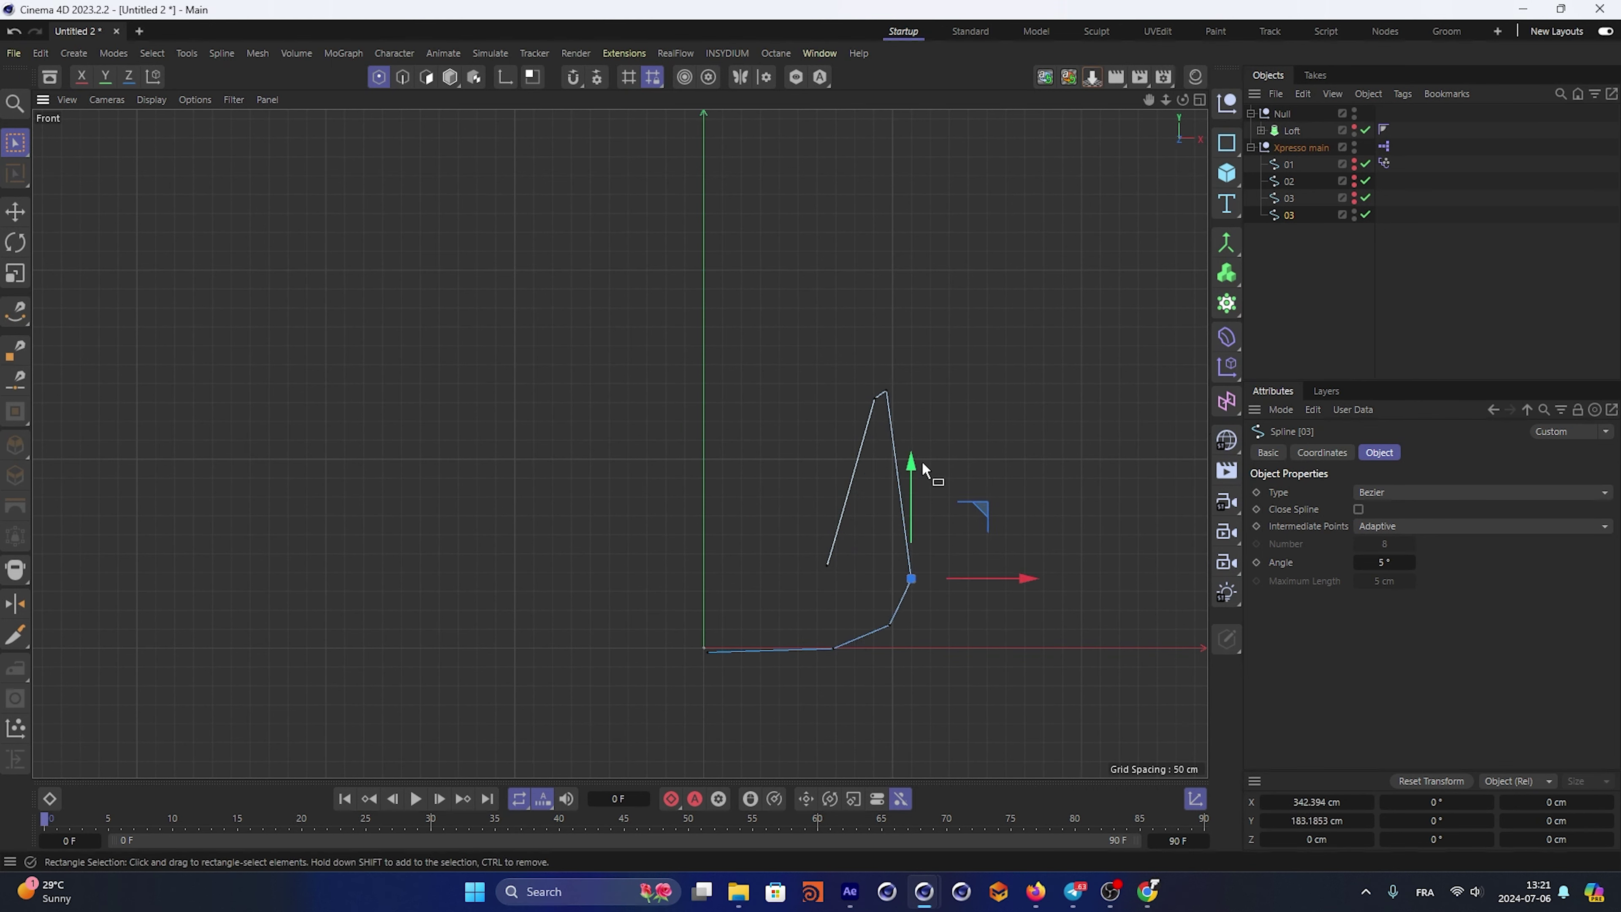
drag(922, 463, 922, 434)
mouse_move(843, 530)
mouse_down()
mouse_move(801, 594)
mouse_move(940, 567)
mouse_up()
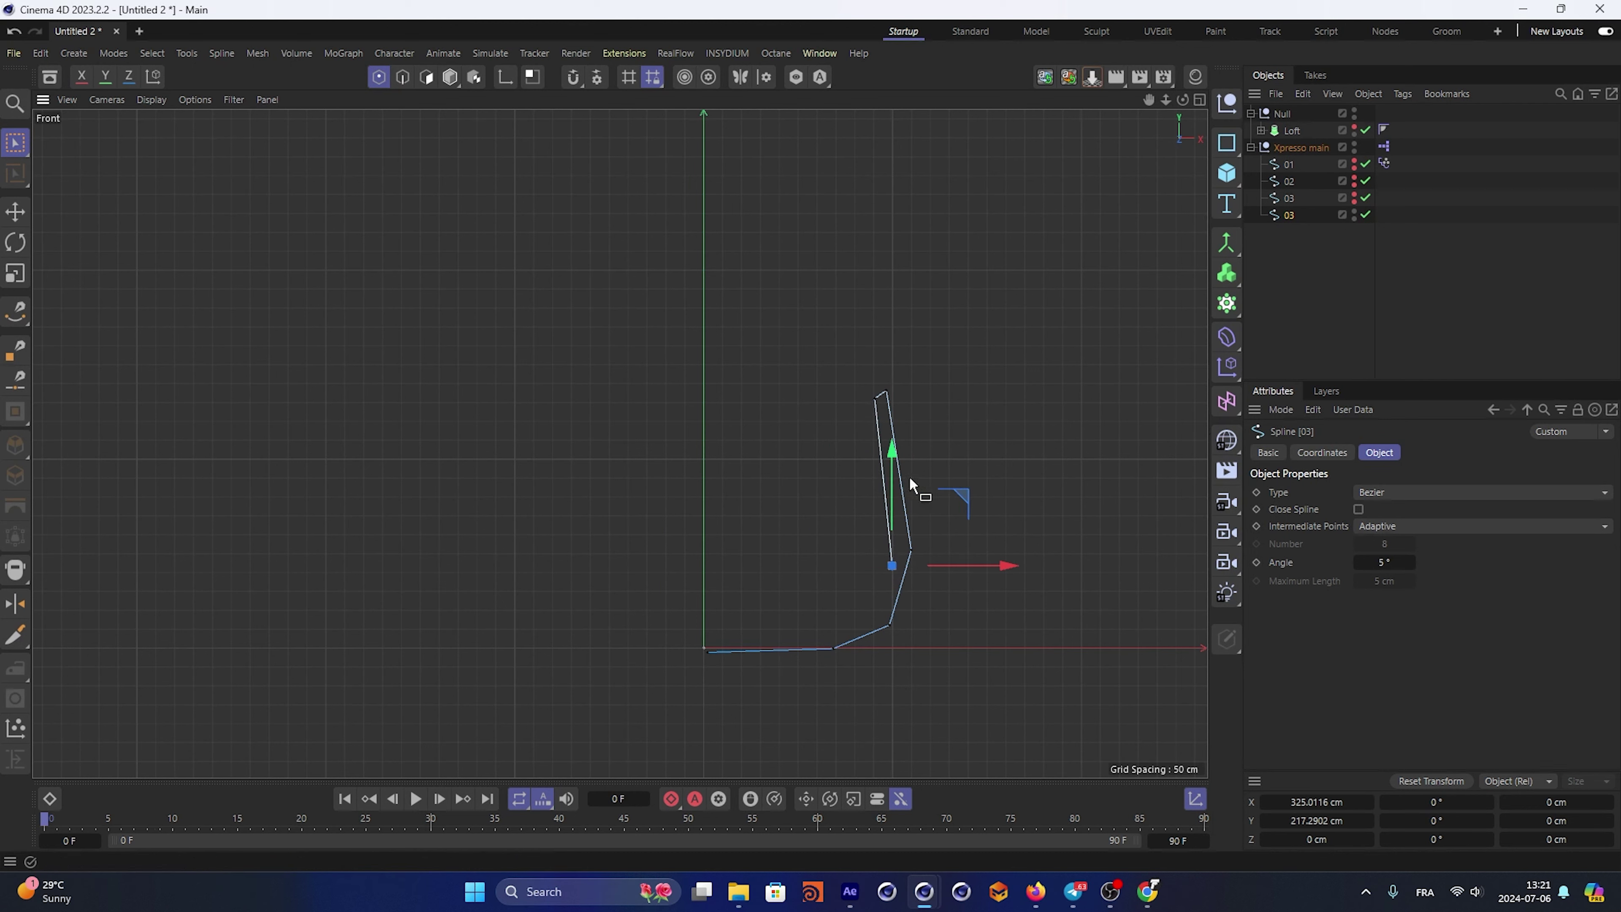
drag(899, 469, 899, 482)
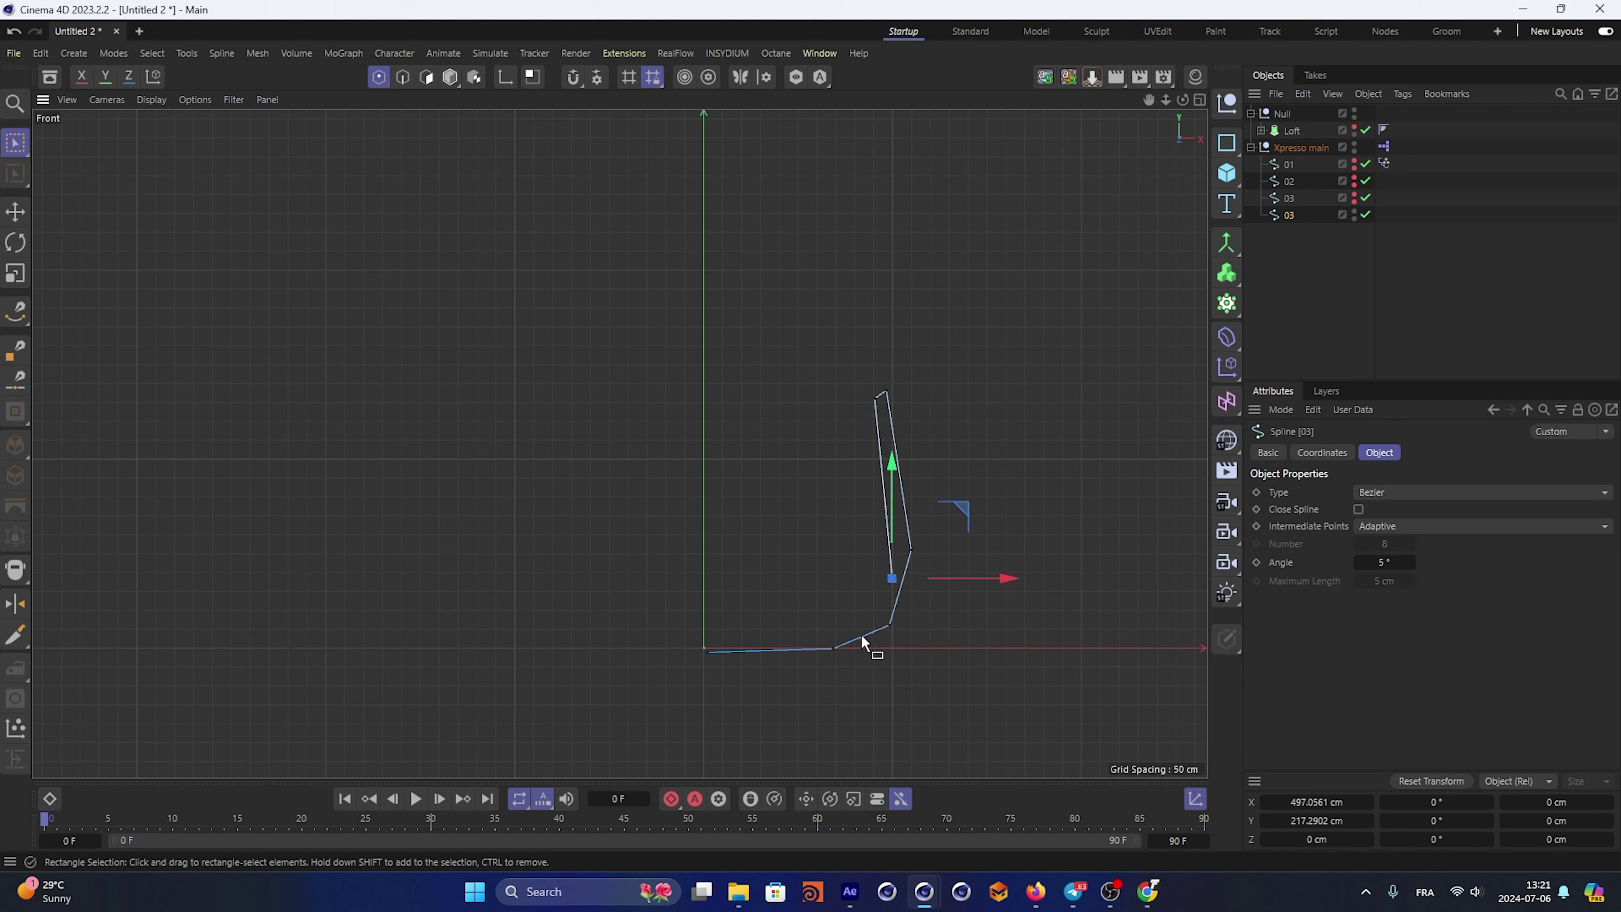
click(915, 620)
drag(944, 332, 792, 719)
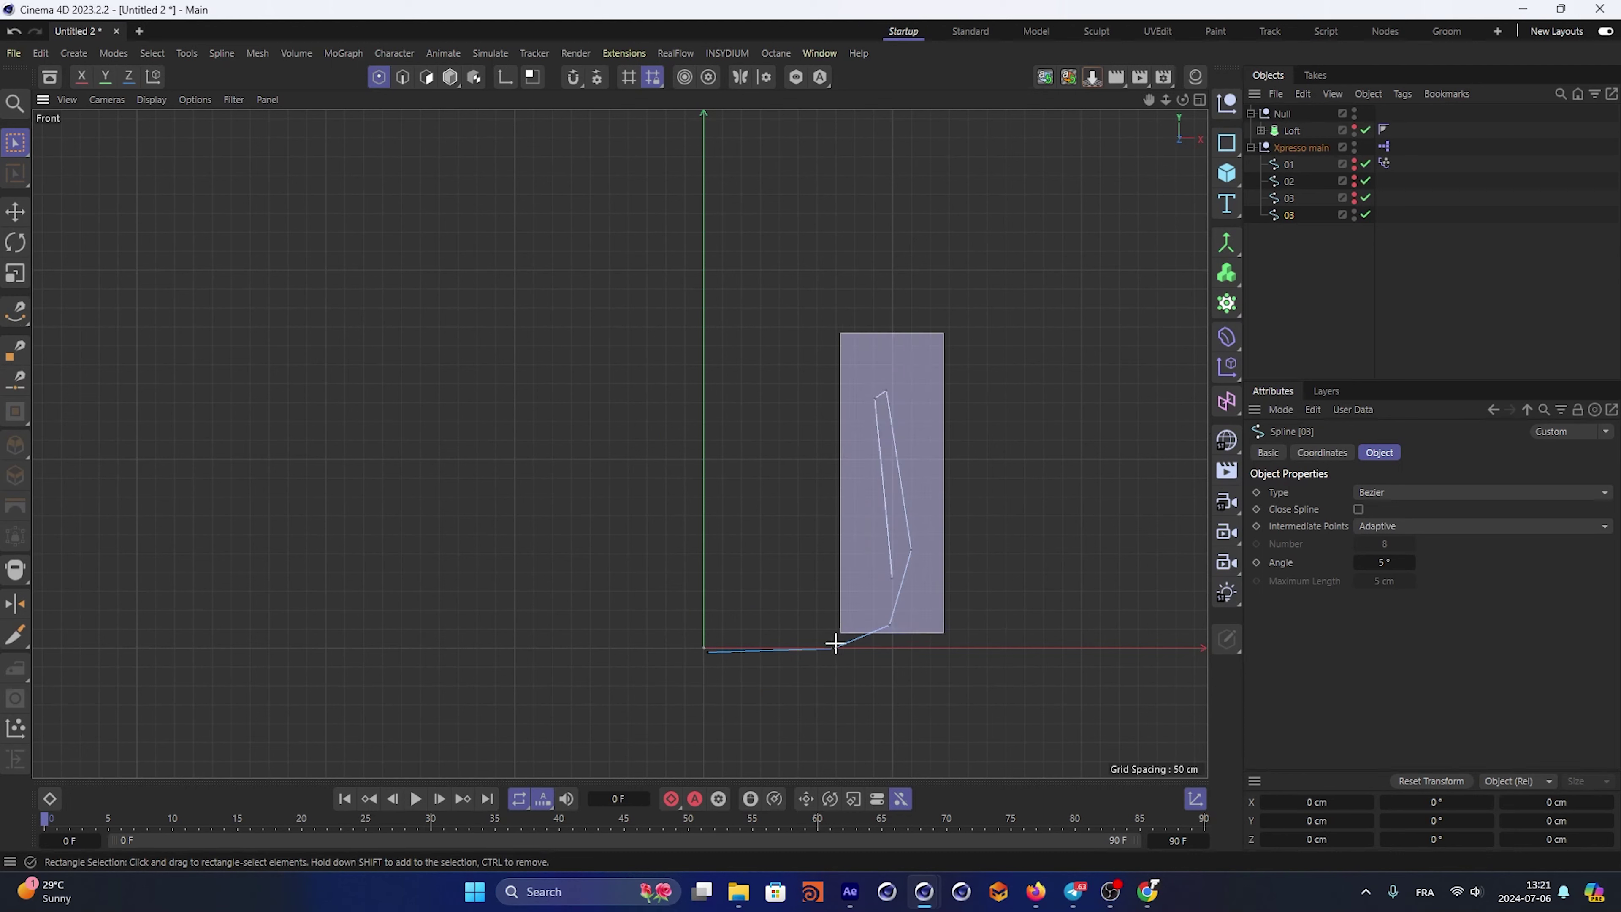
drag(887, 597, 818, 630)
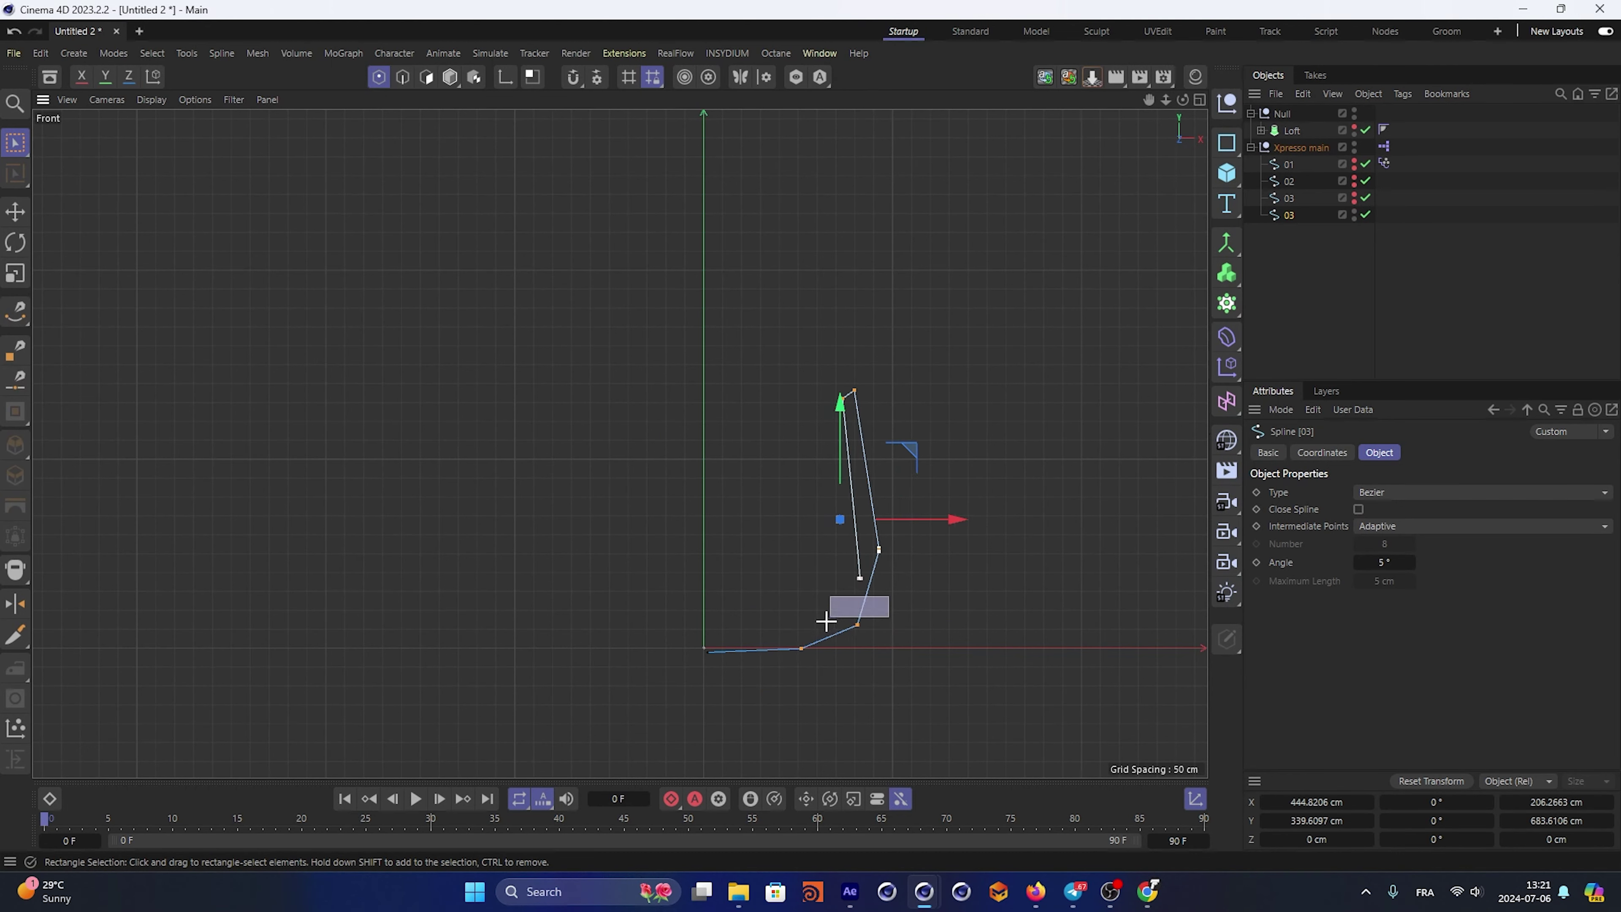
drag(708, 634, 685, 668)
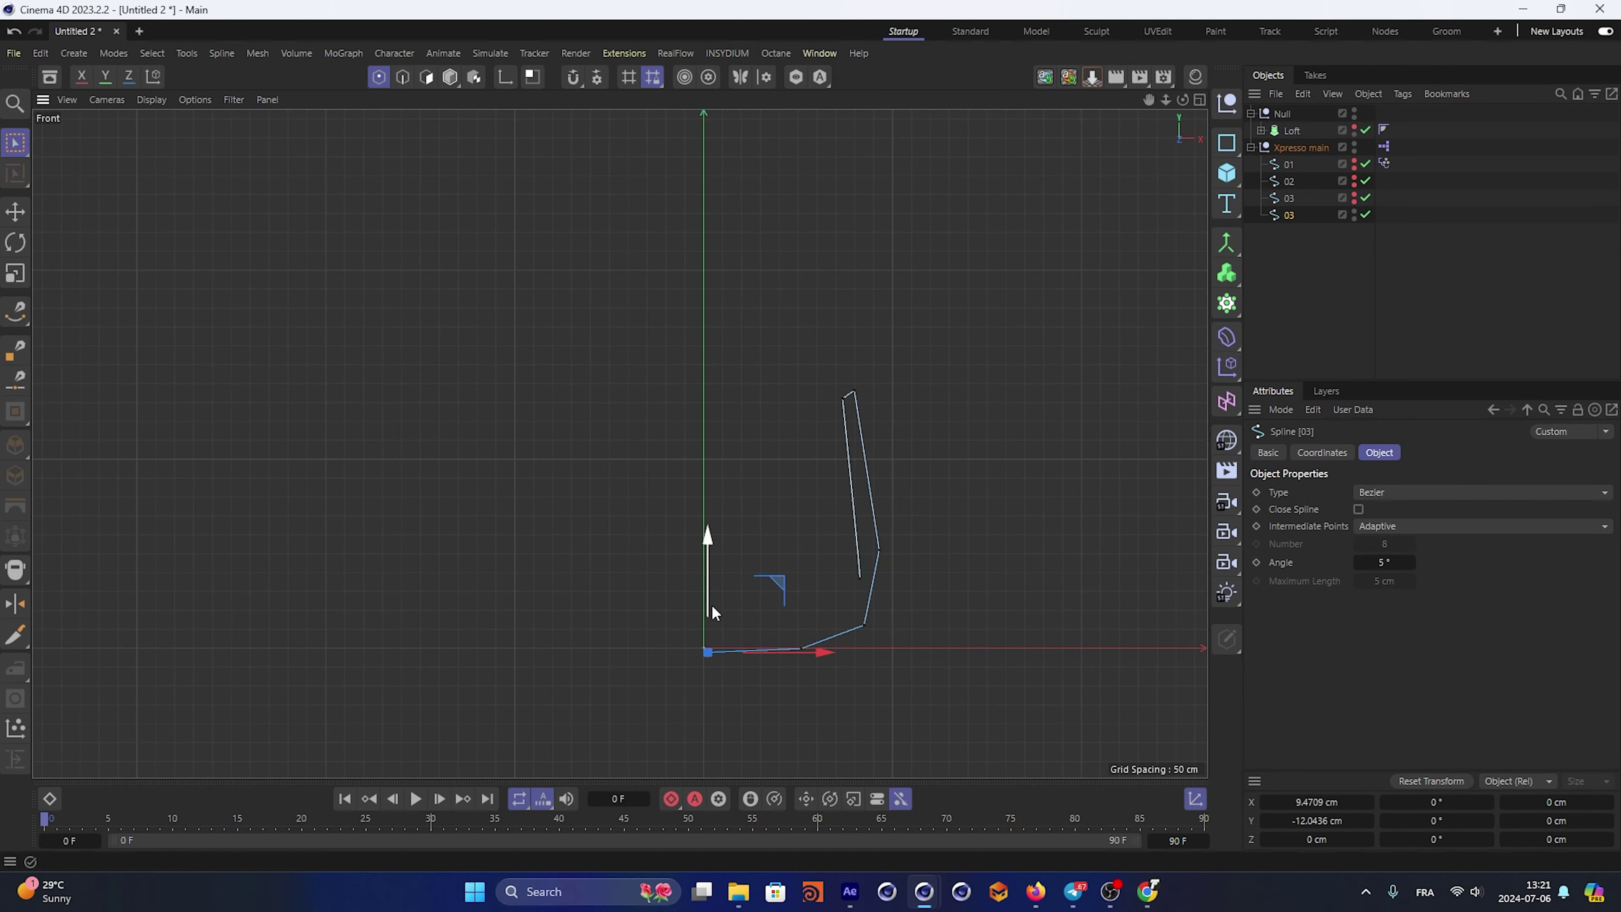
drag(794, 671, 802, 605)
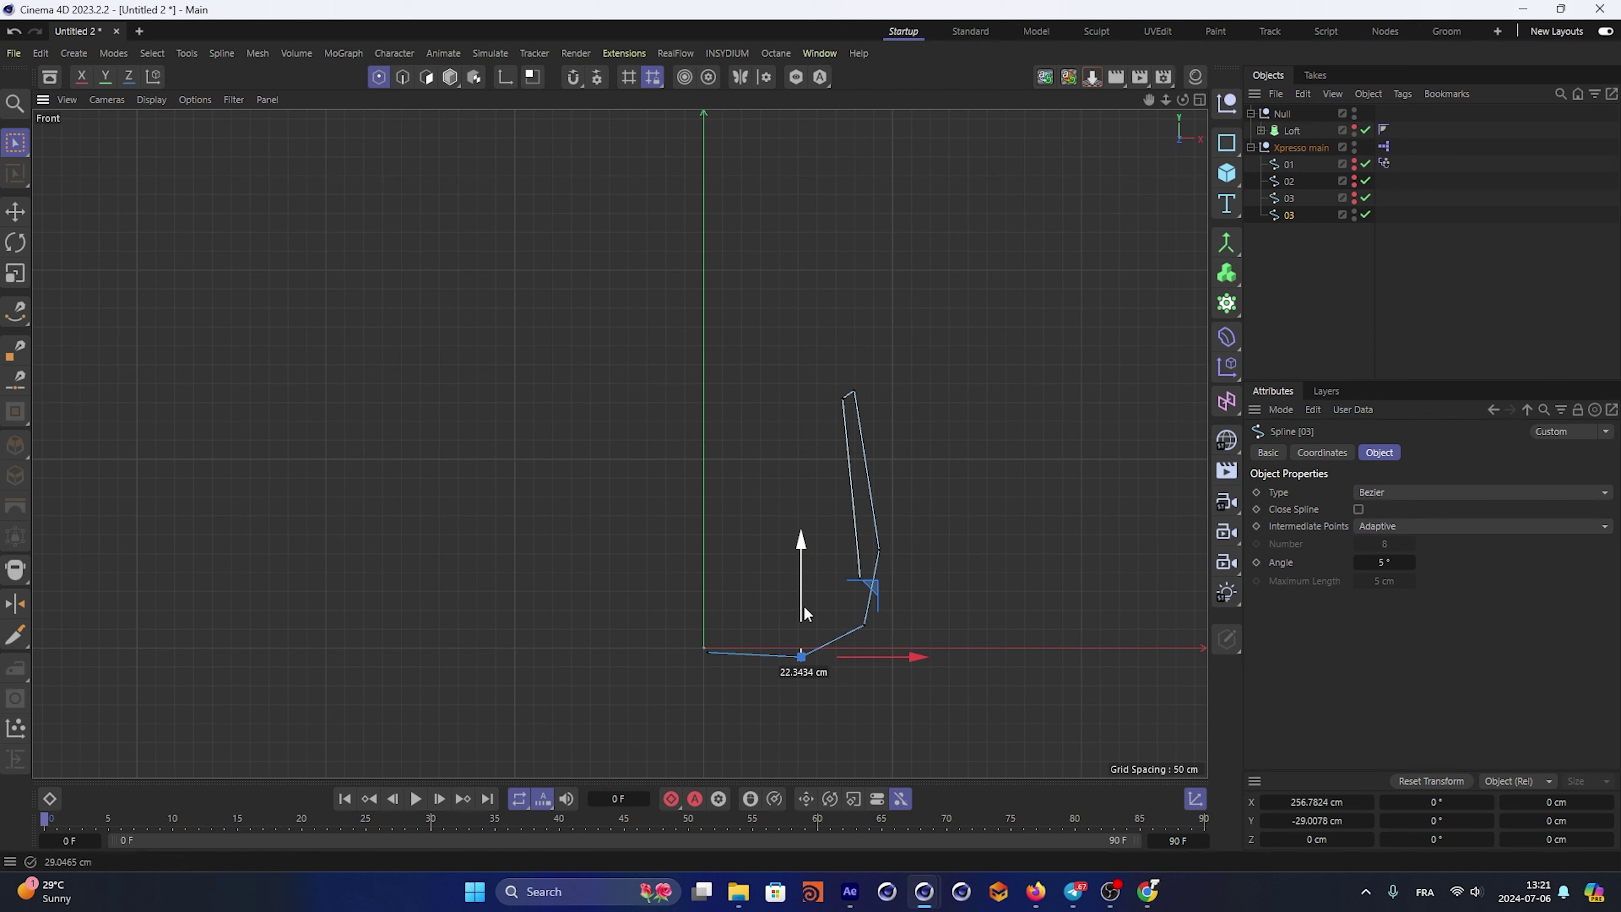
Rename the copied profile spline to 04
click(1303, 348)
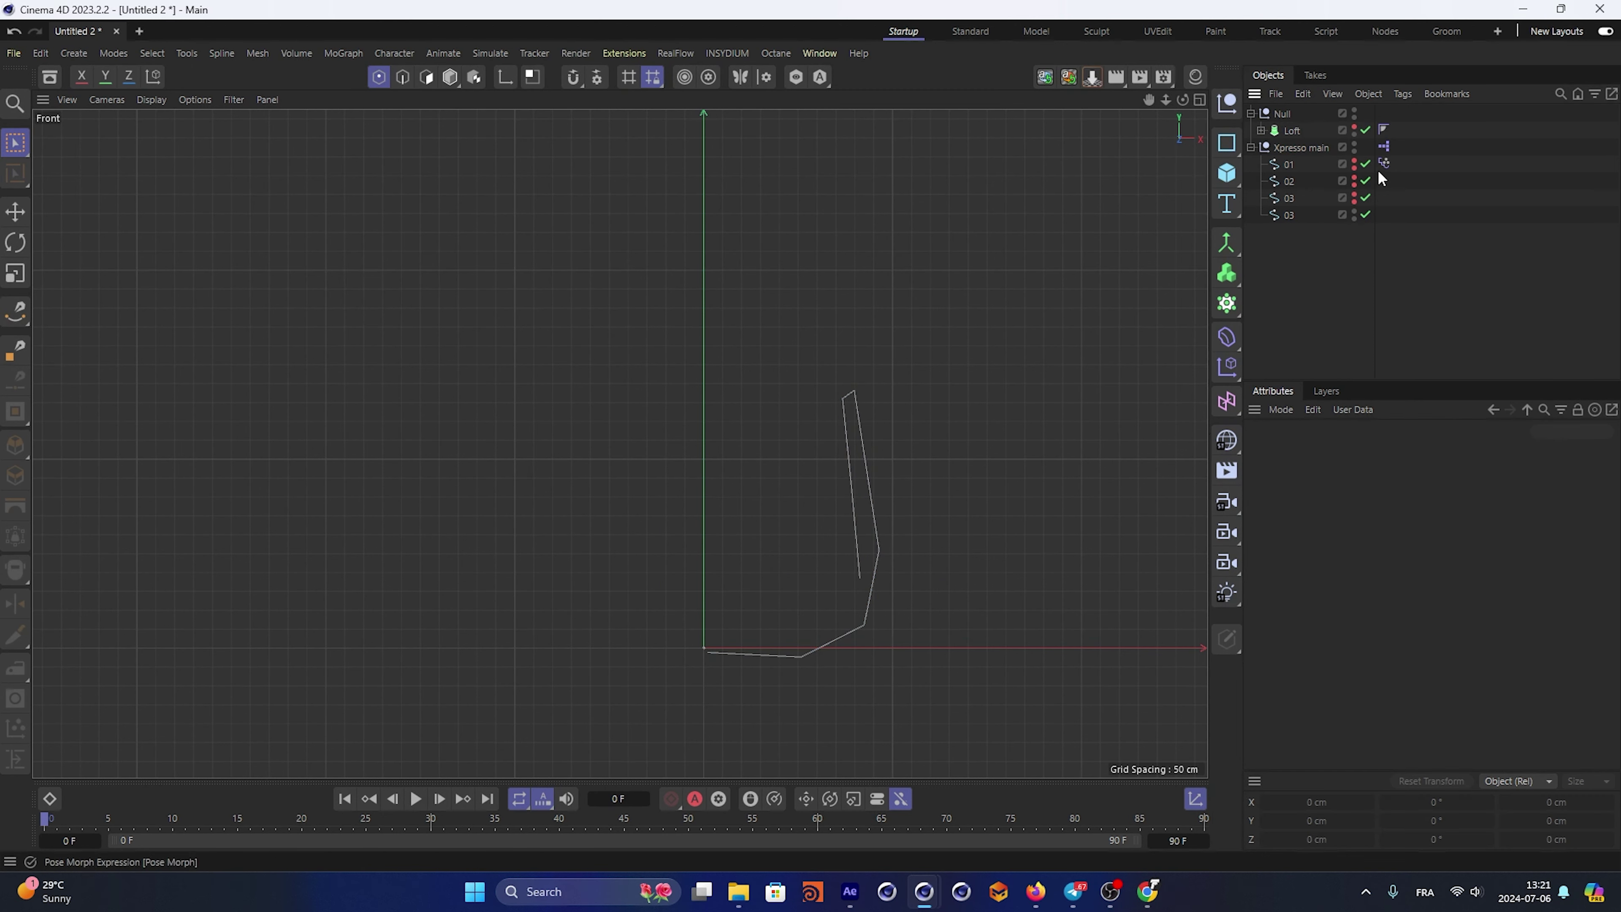
click(1383, 164)
click(1289, 214)
double_click(1289, 215)
text(04)
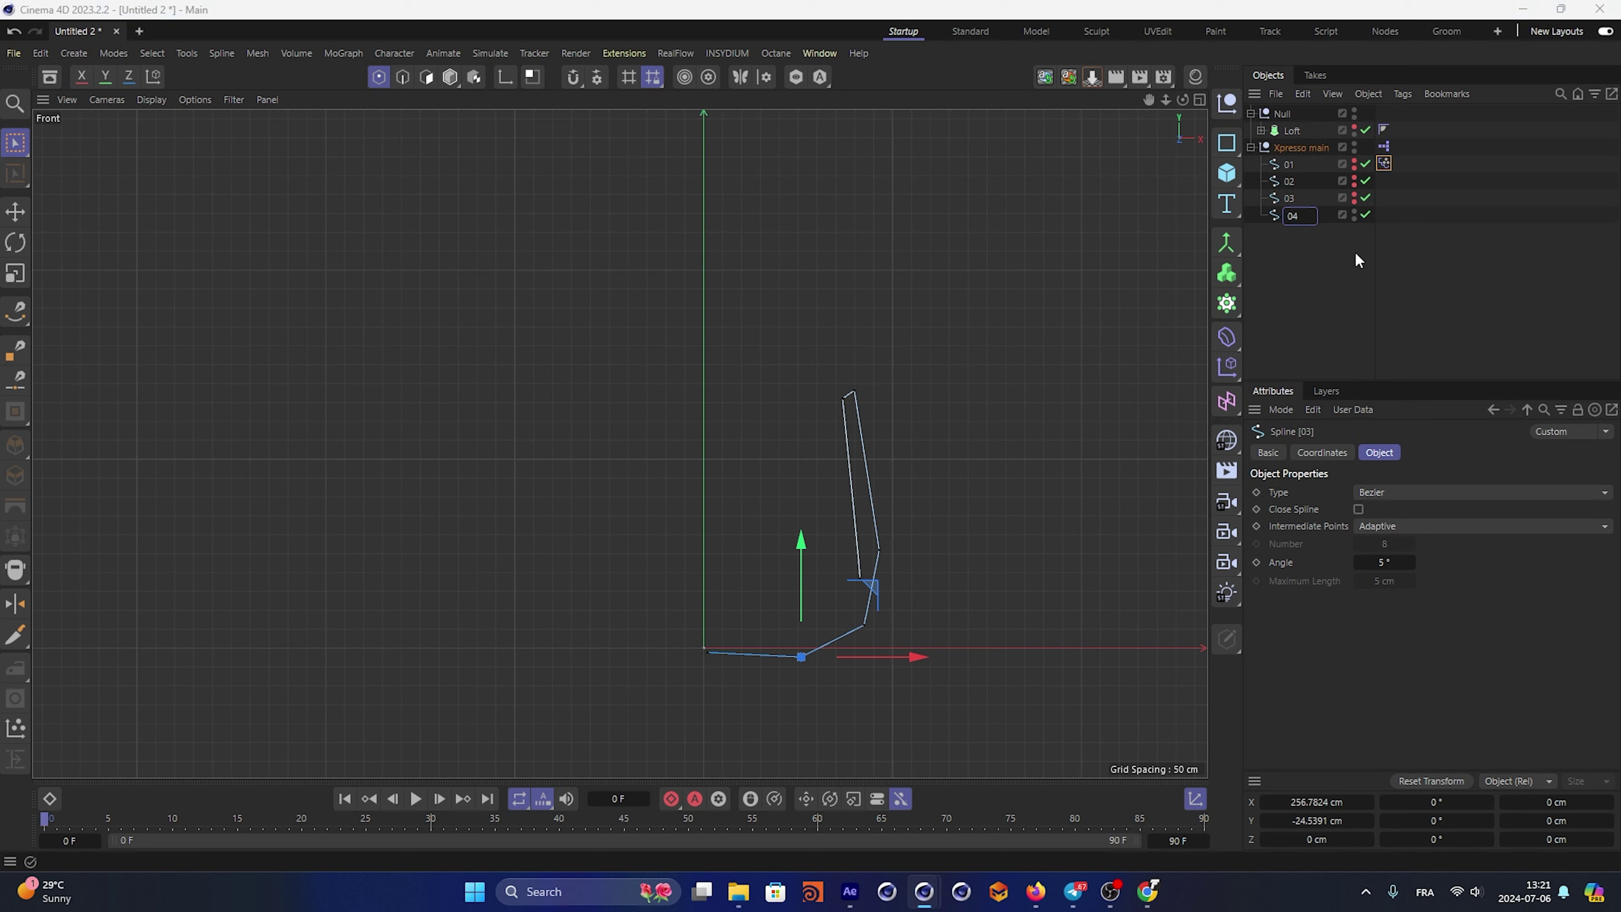
key(Return)
Add spline 04 as a new pose in the Pose Morph tag, then set it back to Animate
click(1382, 164)
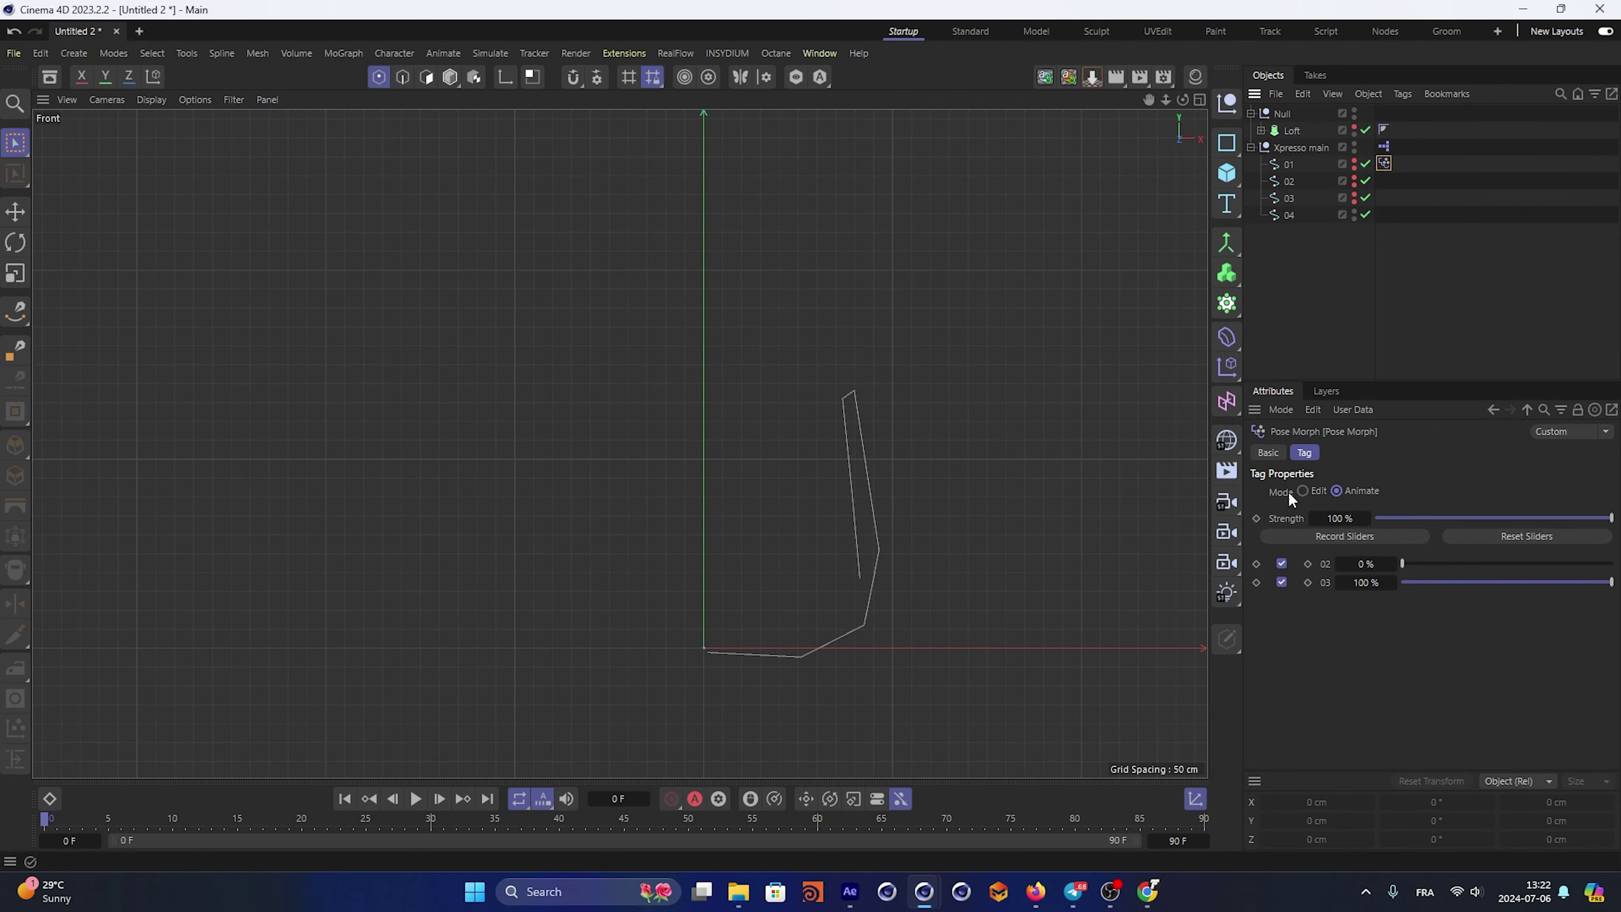
click(1302, 491)
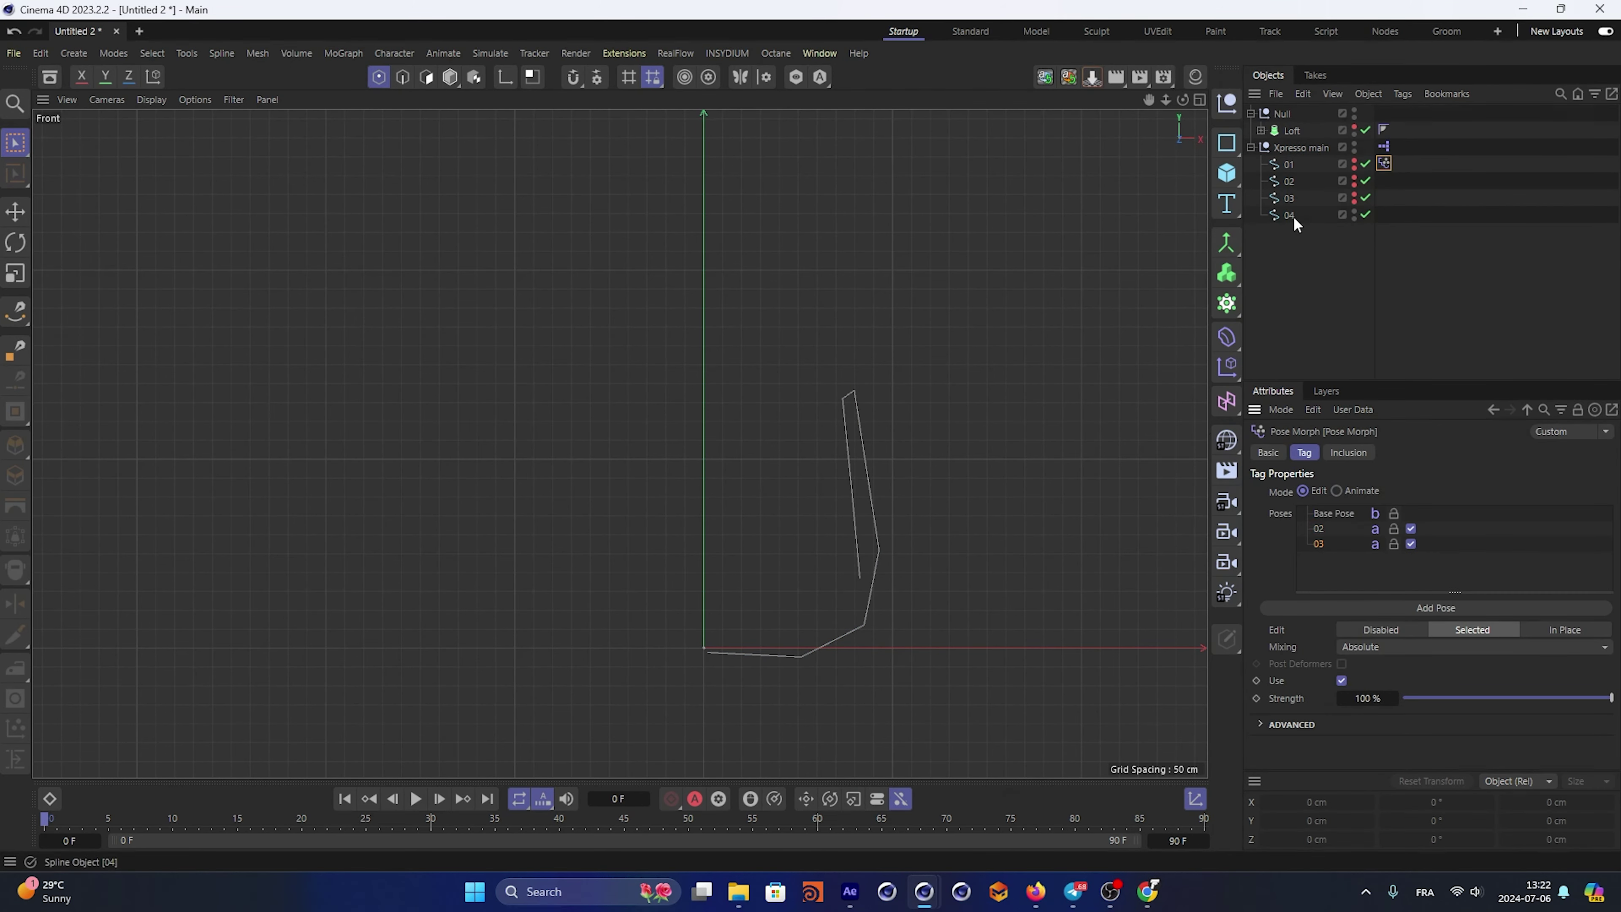
drag(1324, 560, 1313, 556)
key(Return)
click(1336, 491)
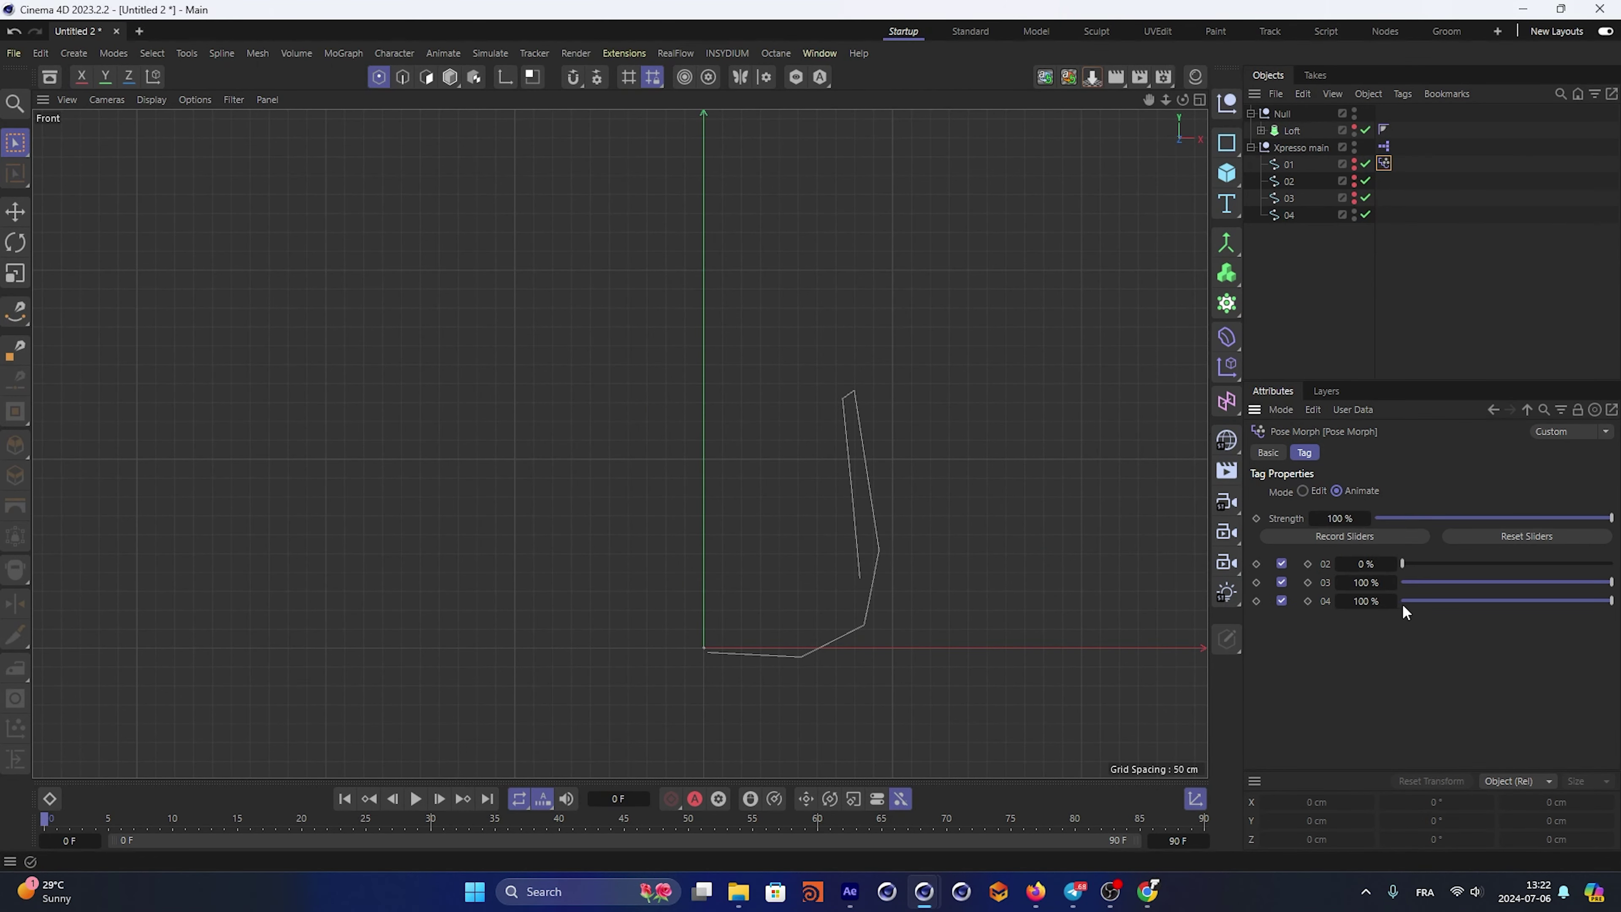
In perspective view, test pose 02, return poses 02 and 03 to 0% for the goblet, then bring up After Effects
key(F1)
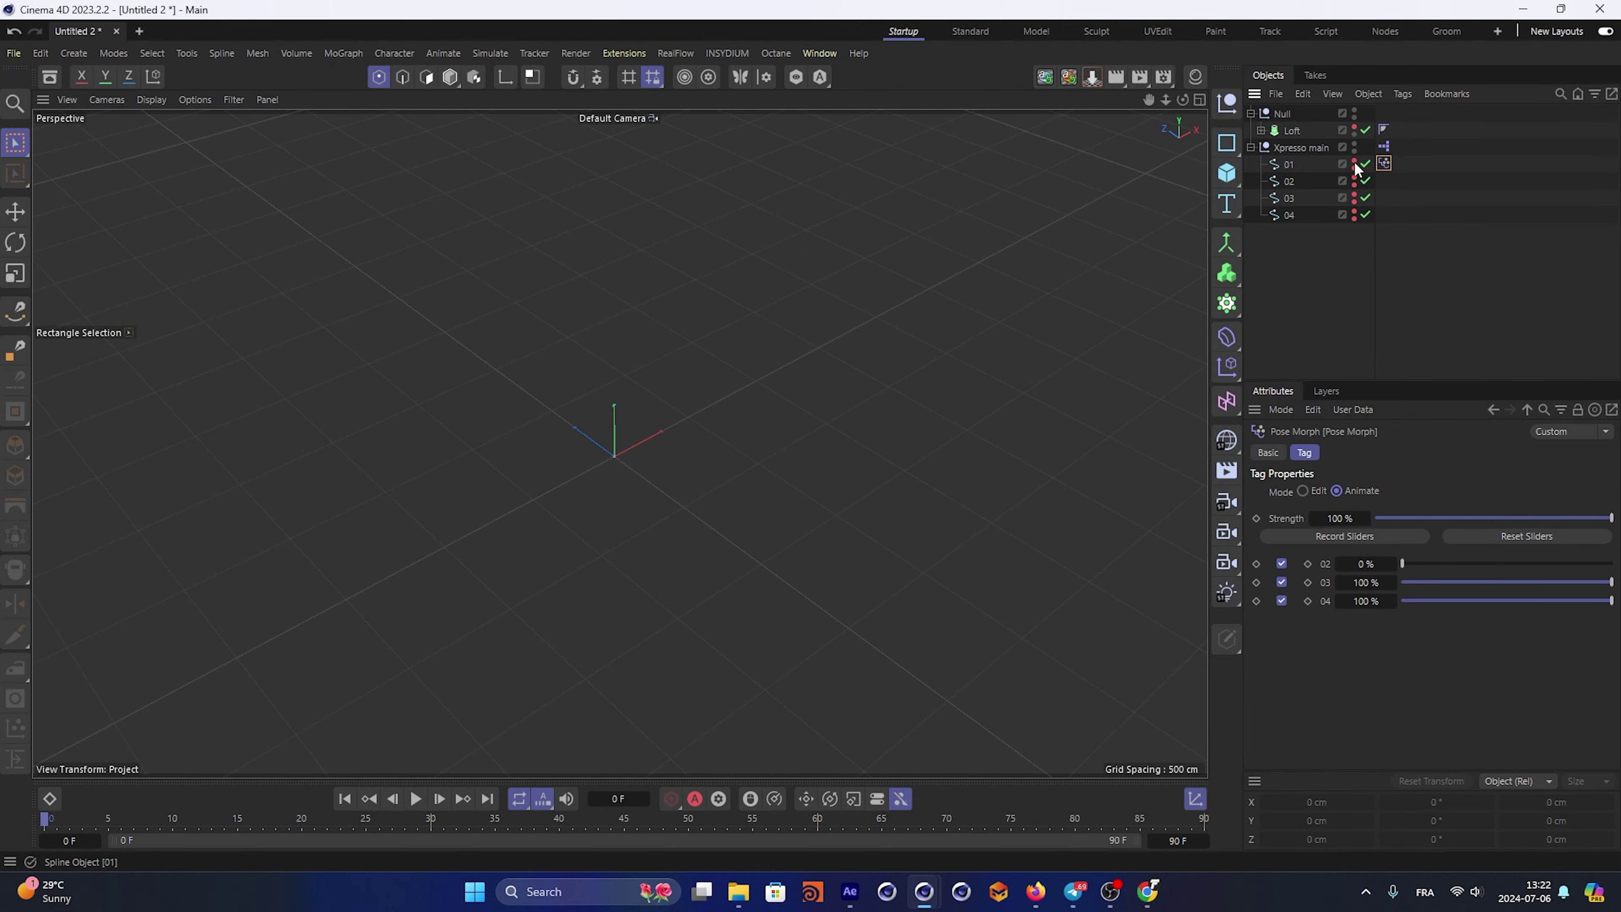
click(1289, 164)
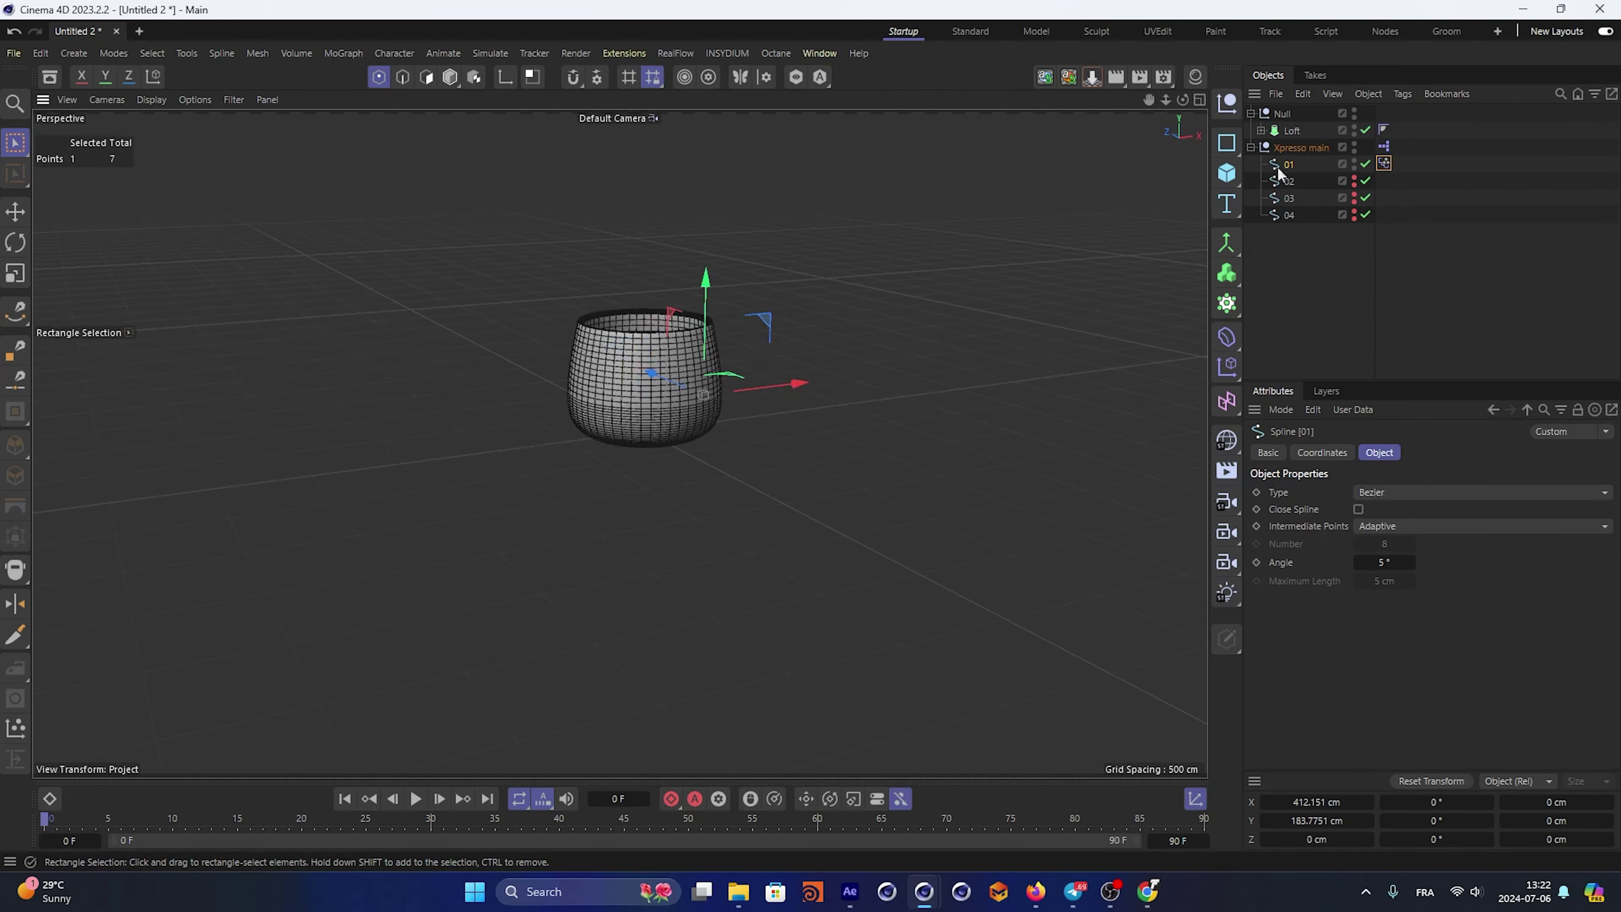
click(1383, 164)
mouse_move(1417, 565)
mouse_down()
mouse_move(1611, 563)
mouse_move(1402, 601)
mouse_up()
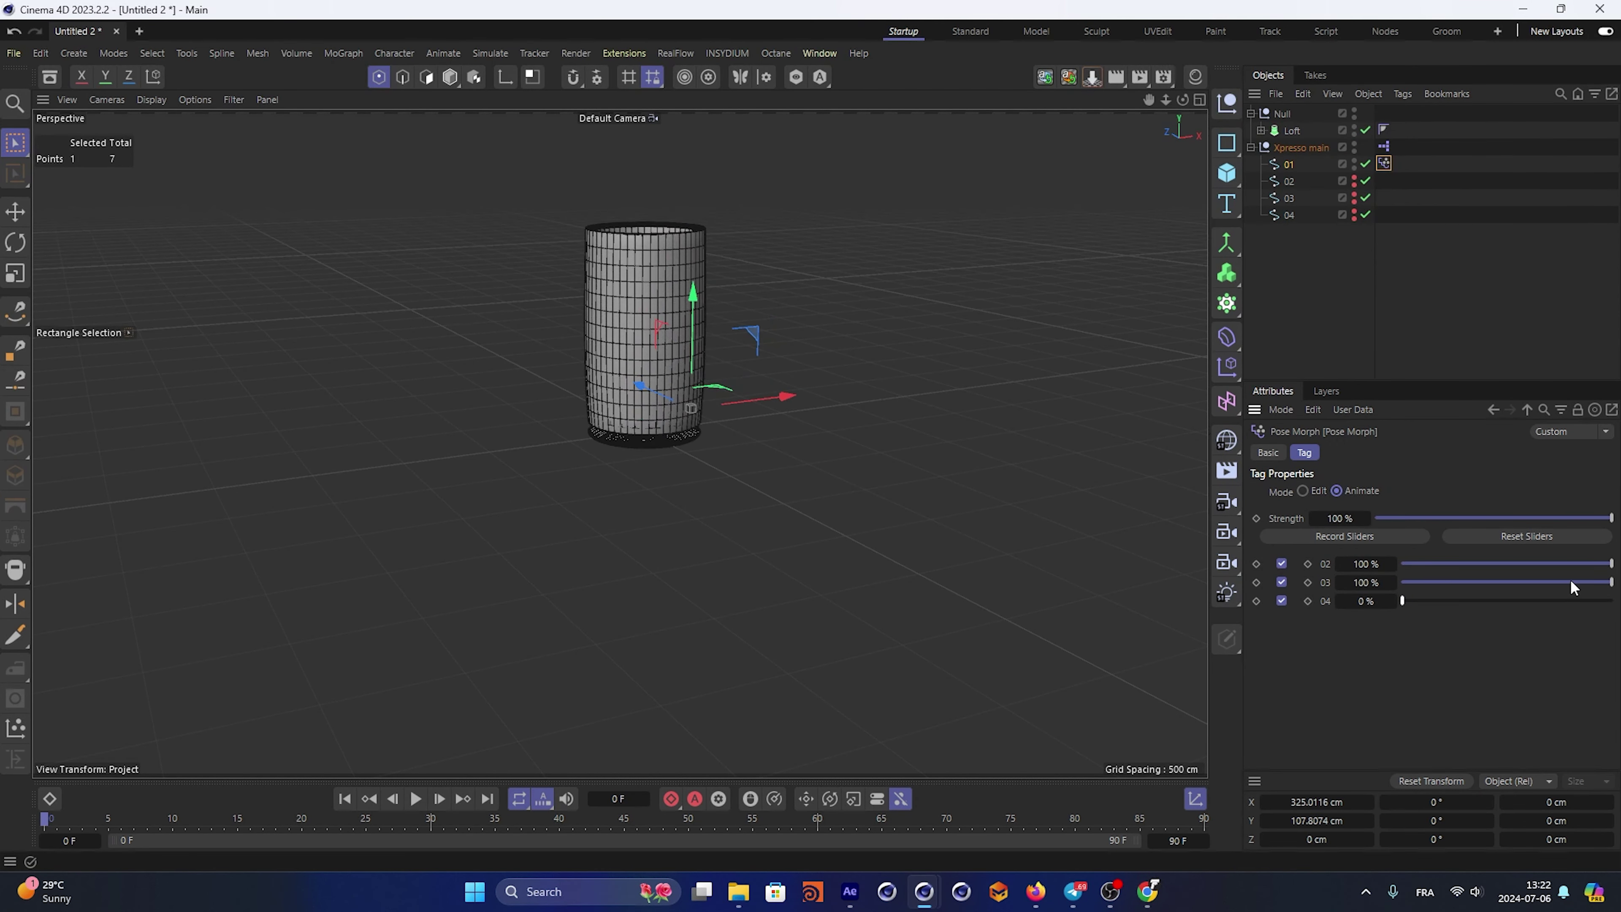
drag(1570, 581, 1402, 582)
click(1585, 542)
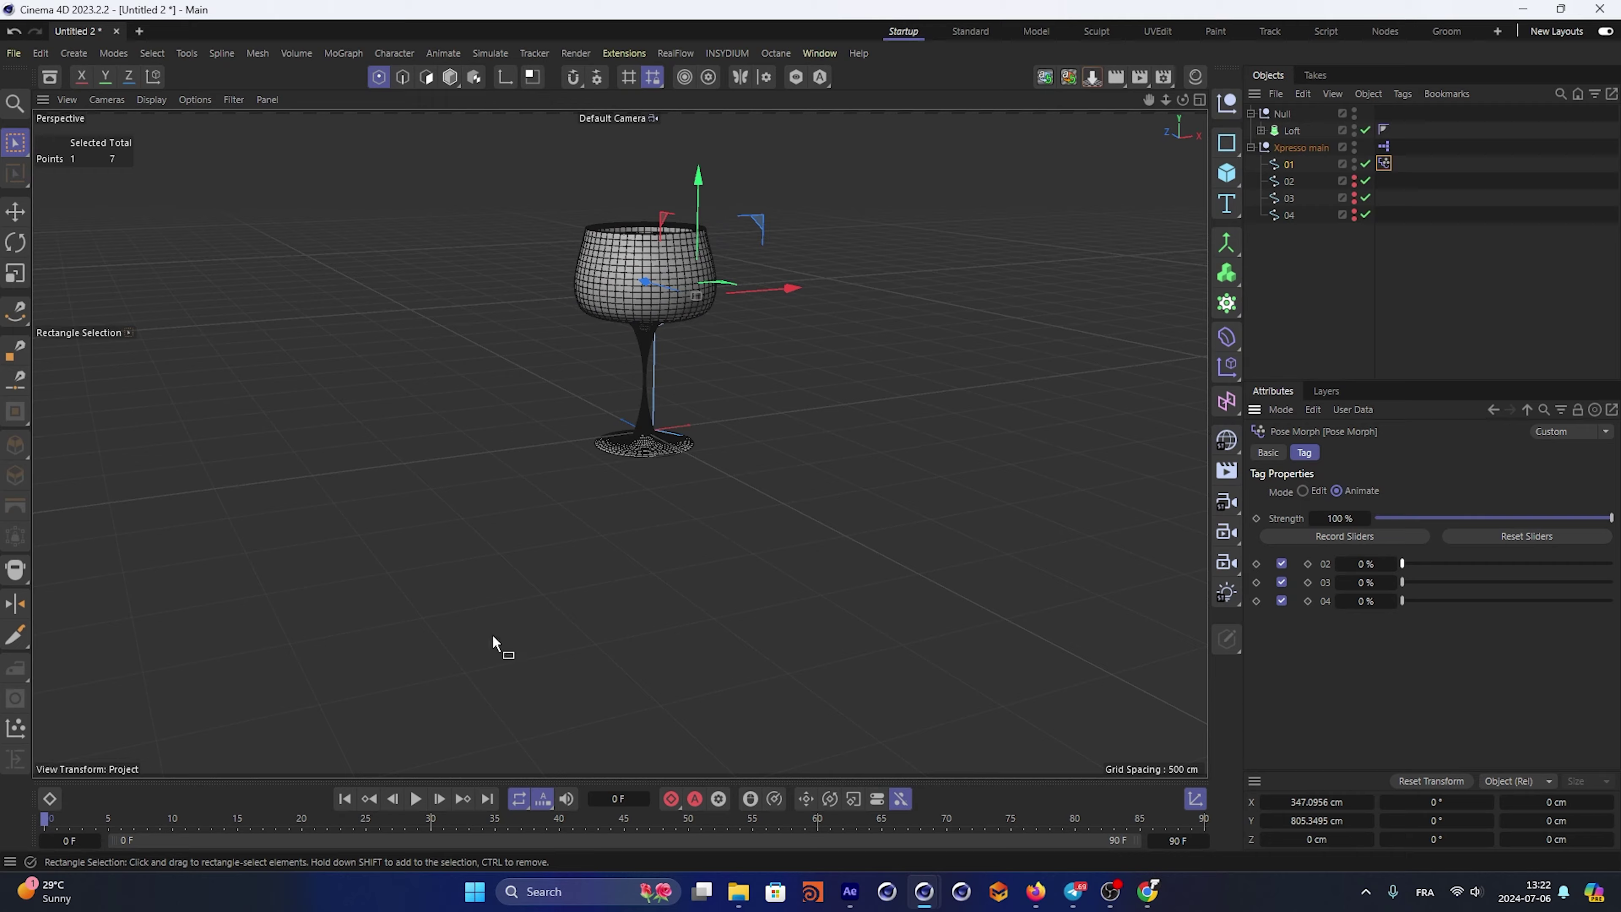
click(849, 893)
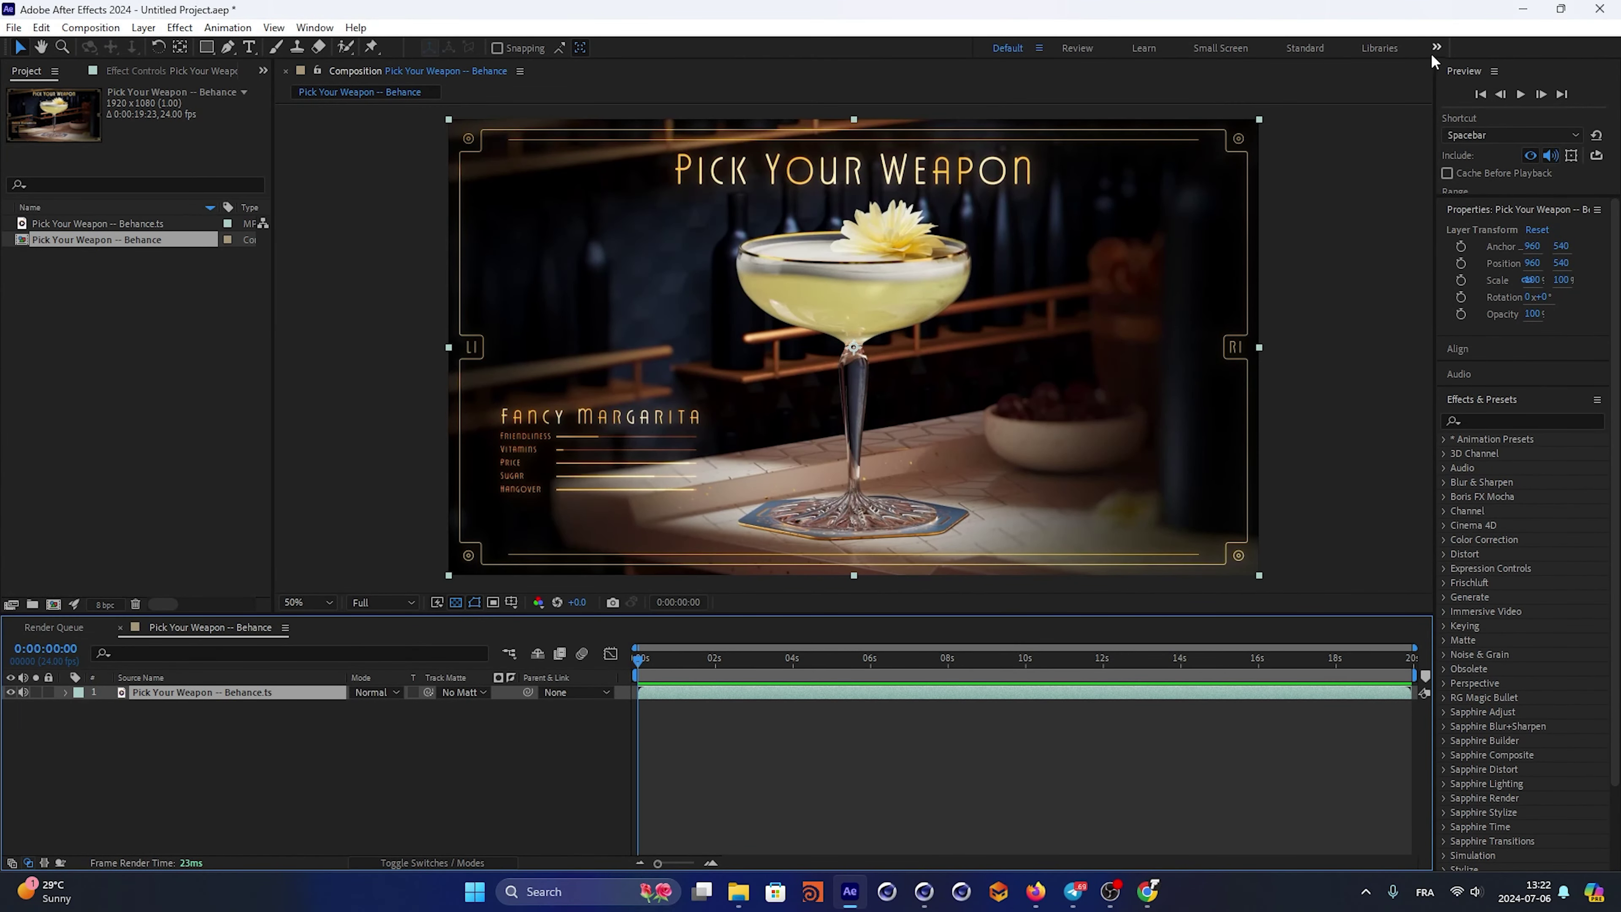
Play the reference comp and switch its time display to frame numbers
click(1523, 11)
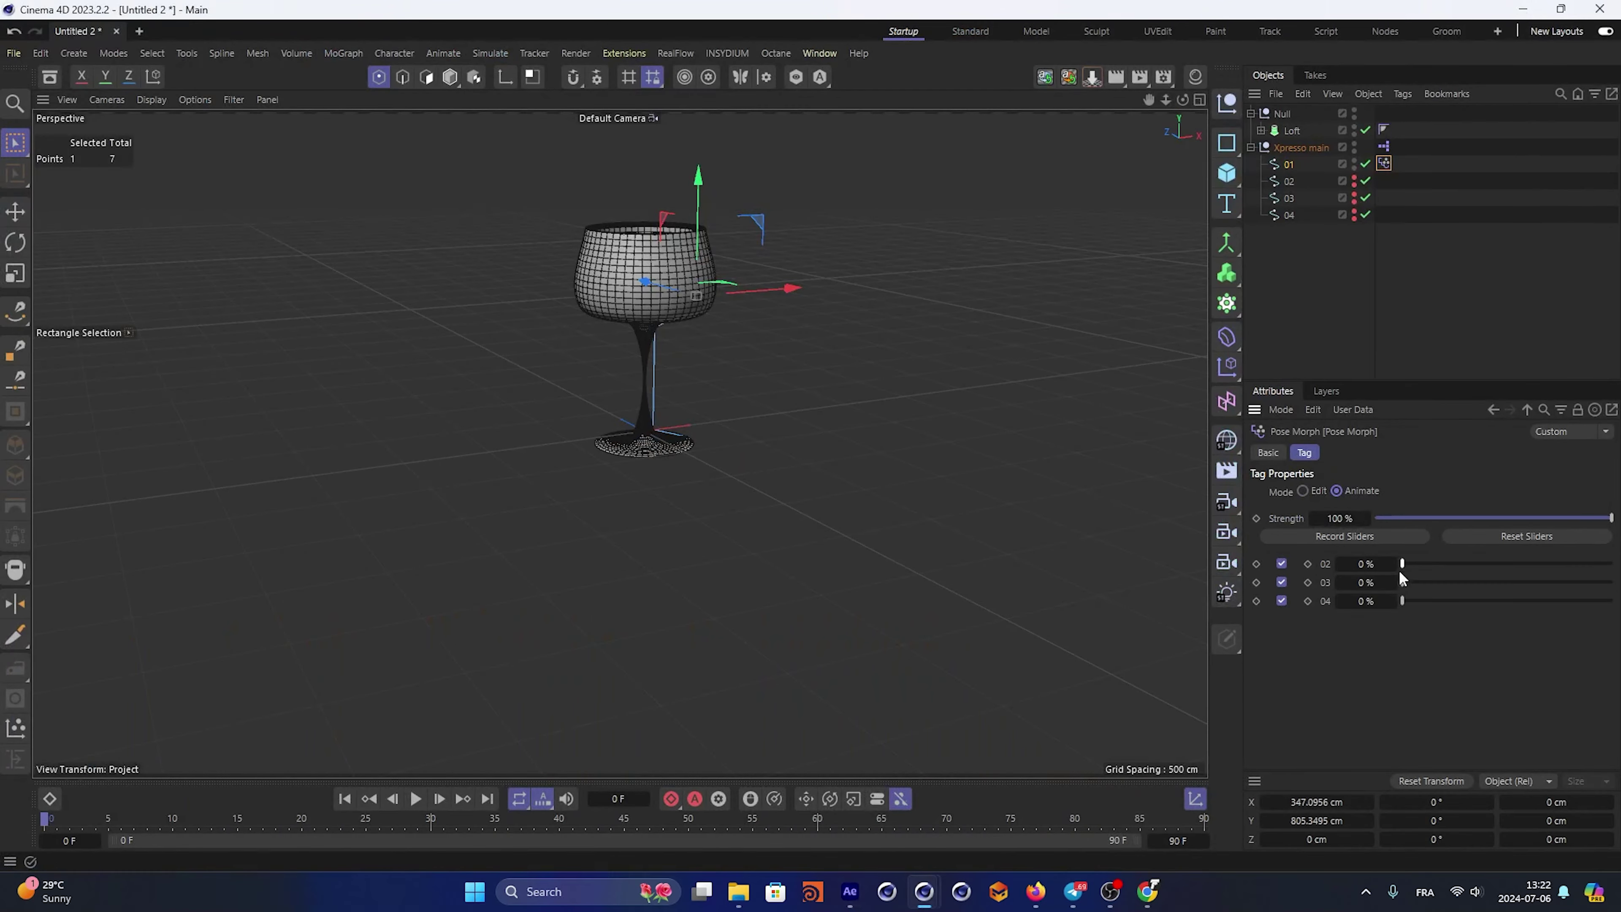
click(849, 892)
key(space)
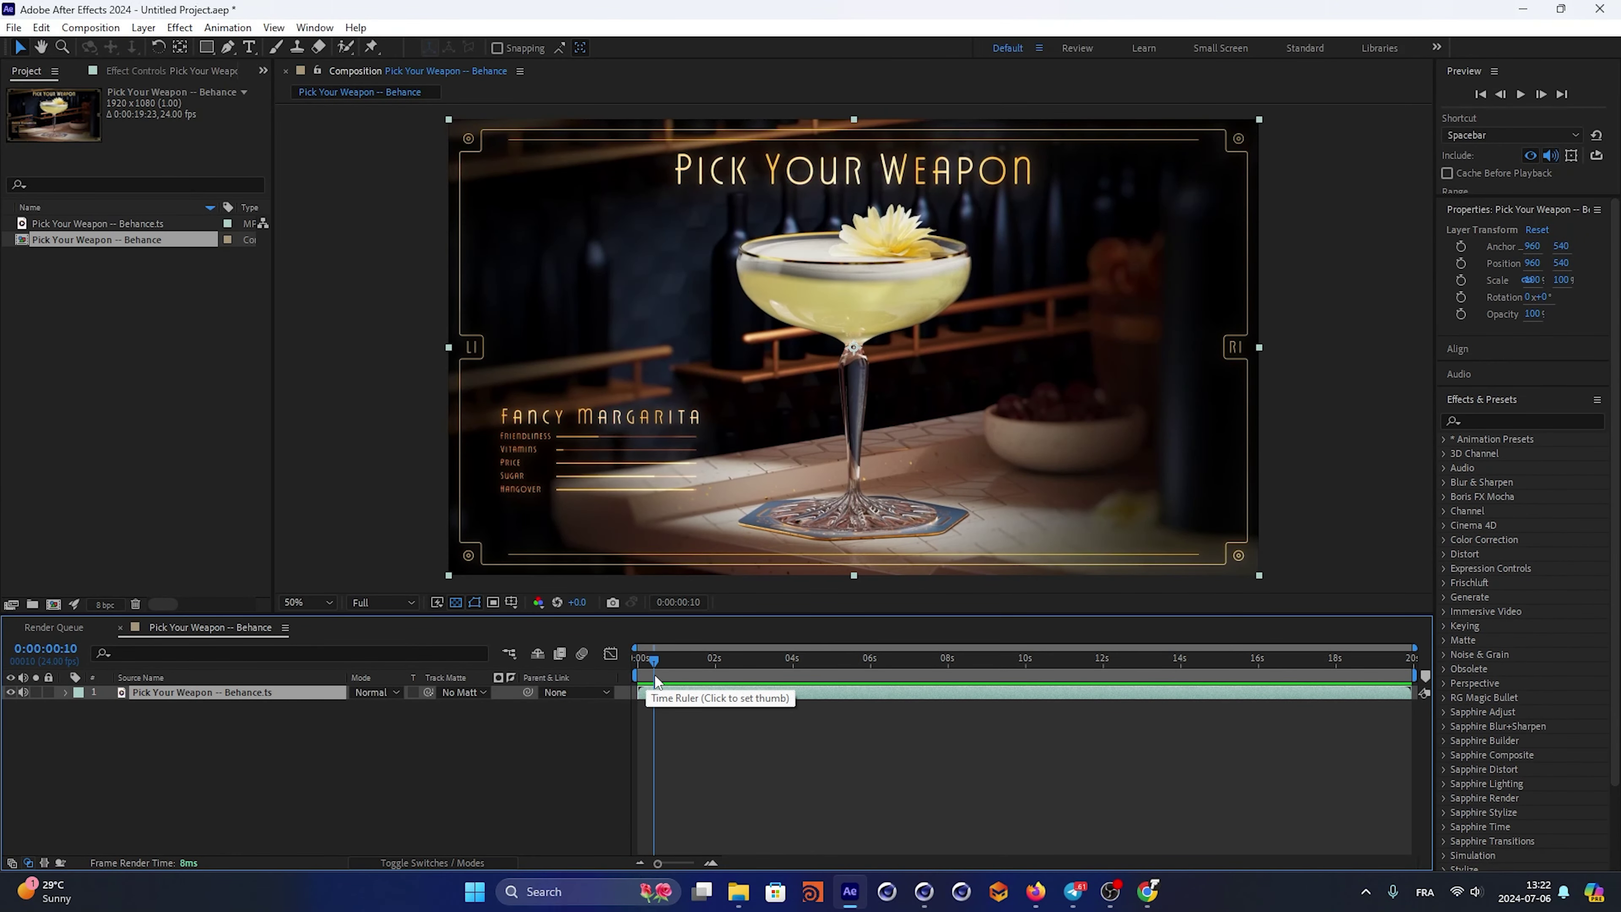
key(space)
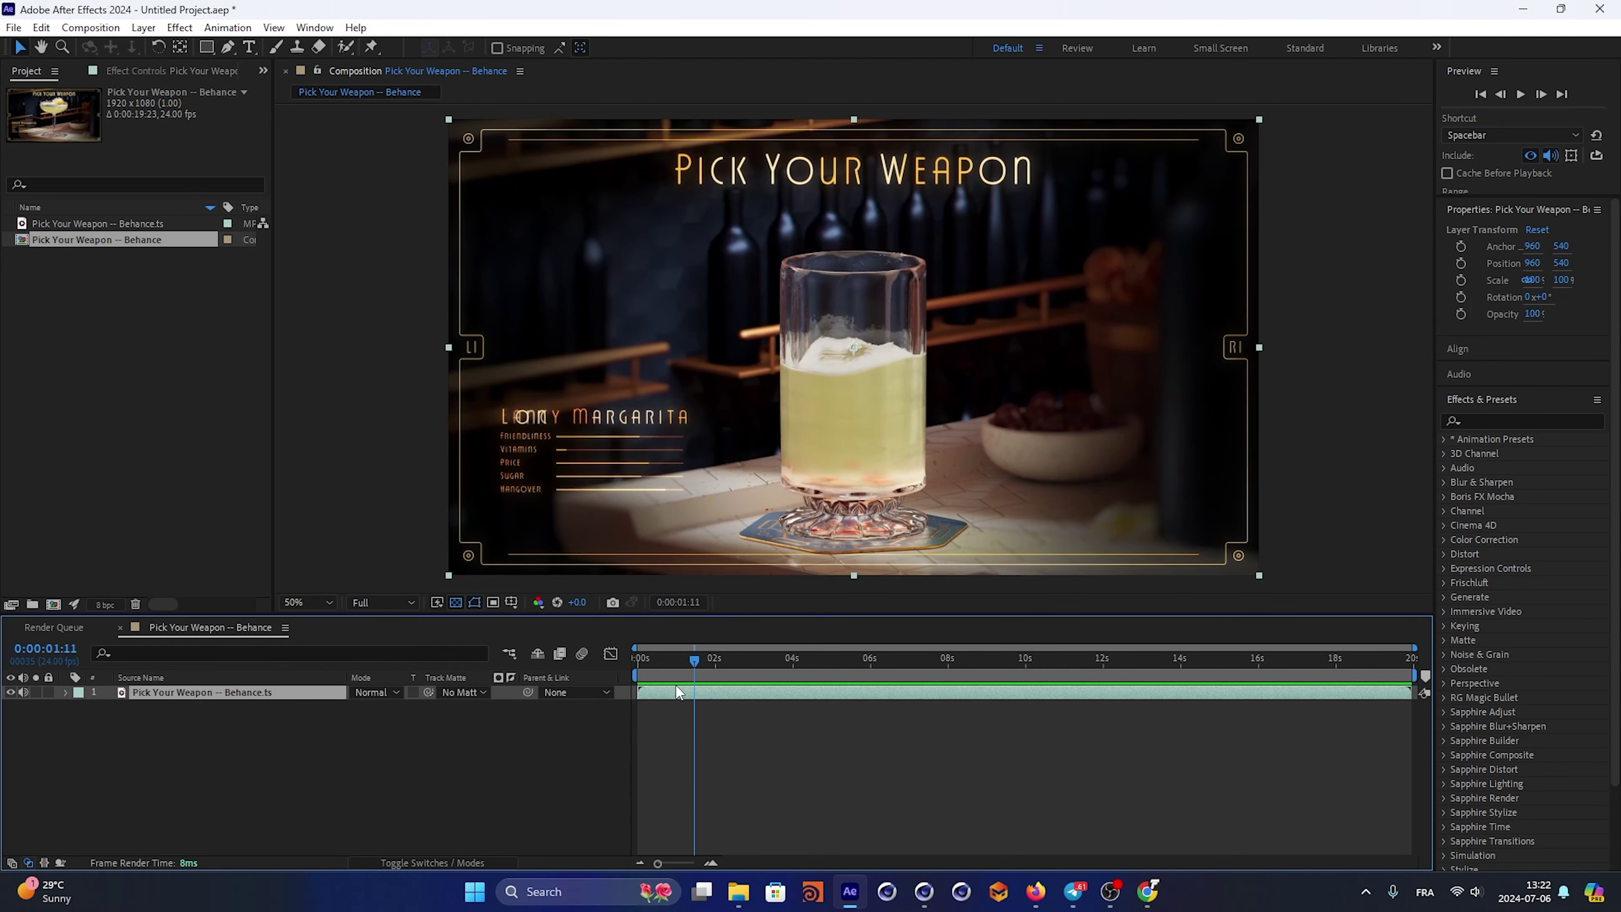
key(space)
key(Page_Up)
key(Page_Up)
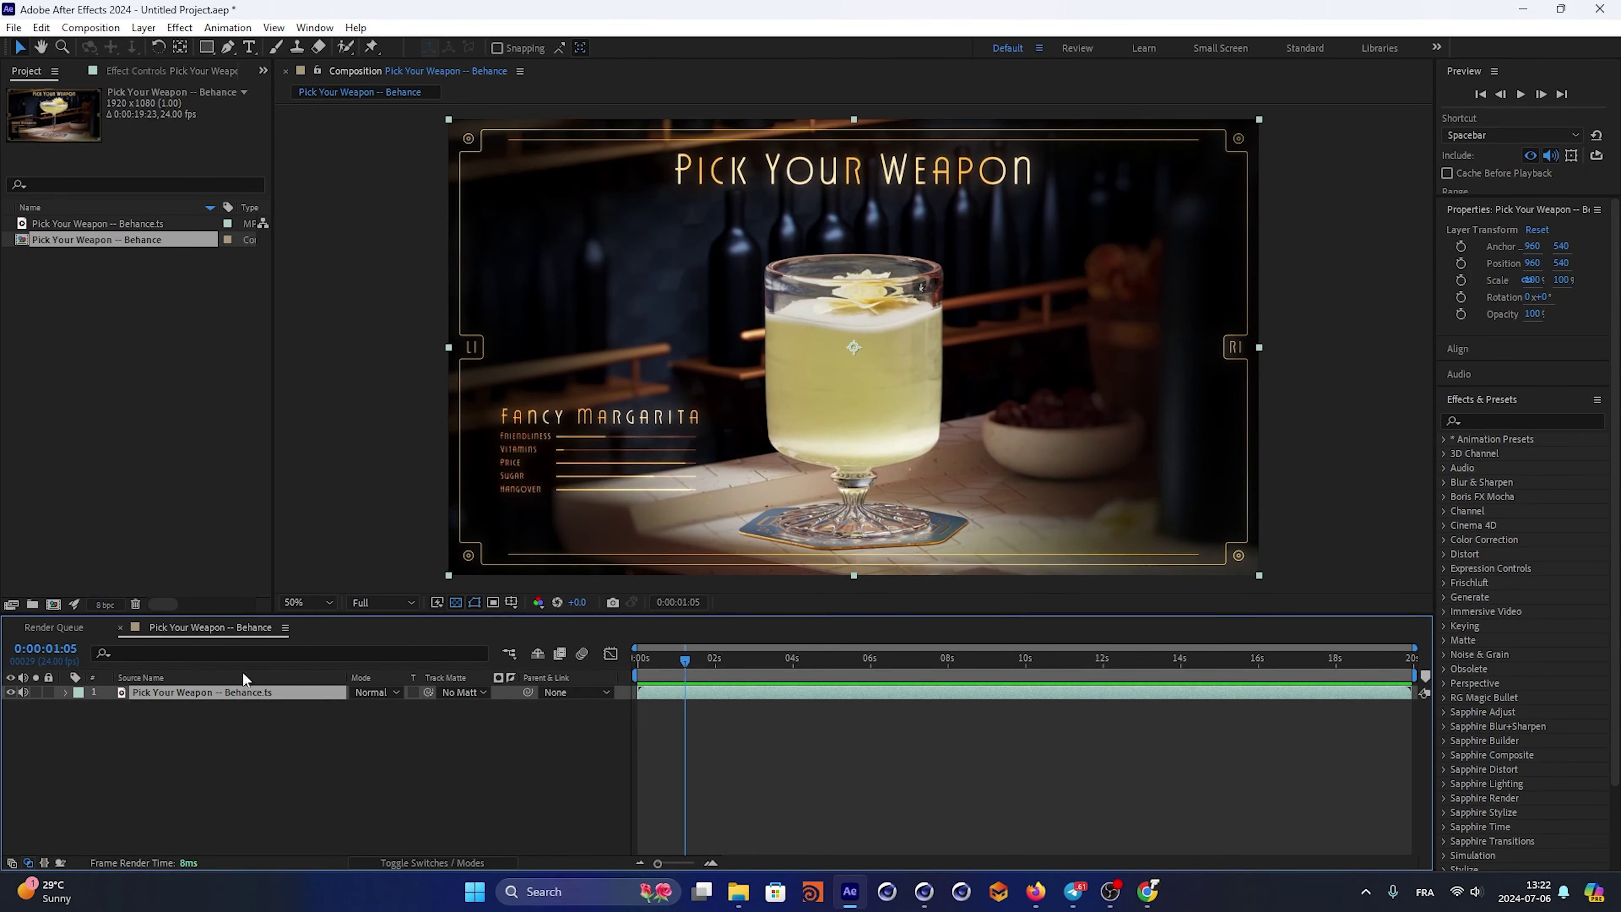
ctrl+click(45, 648)
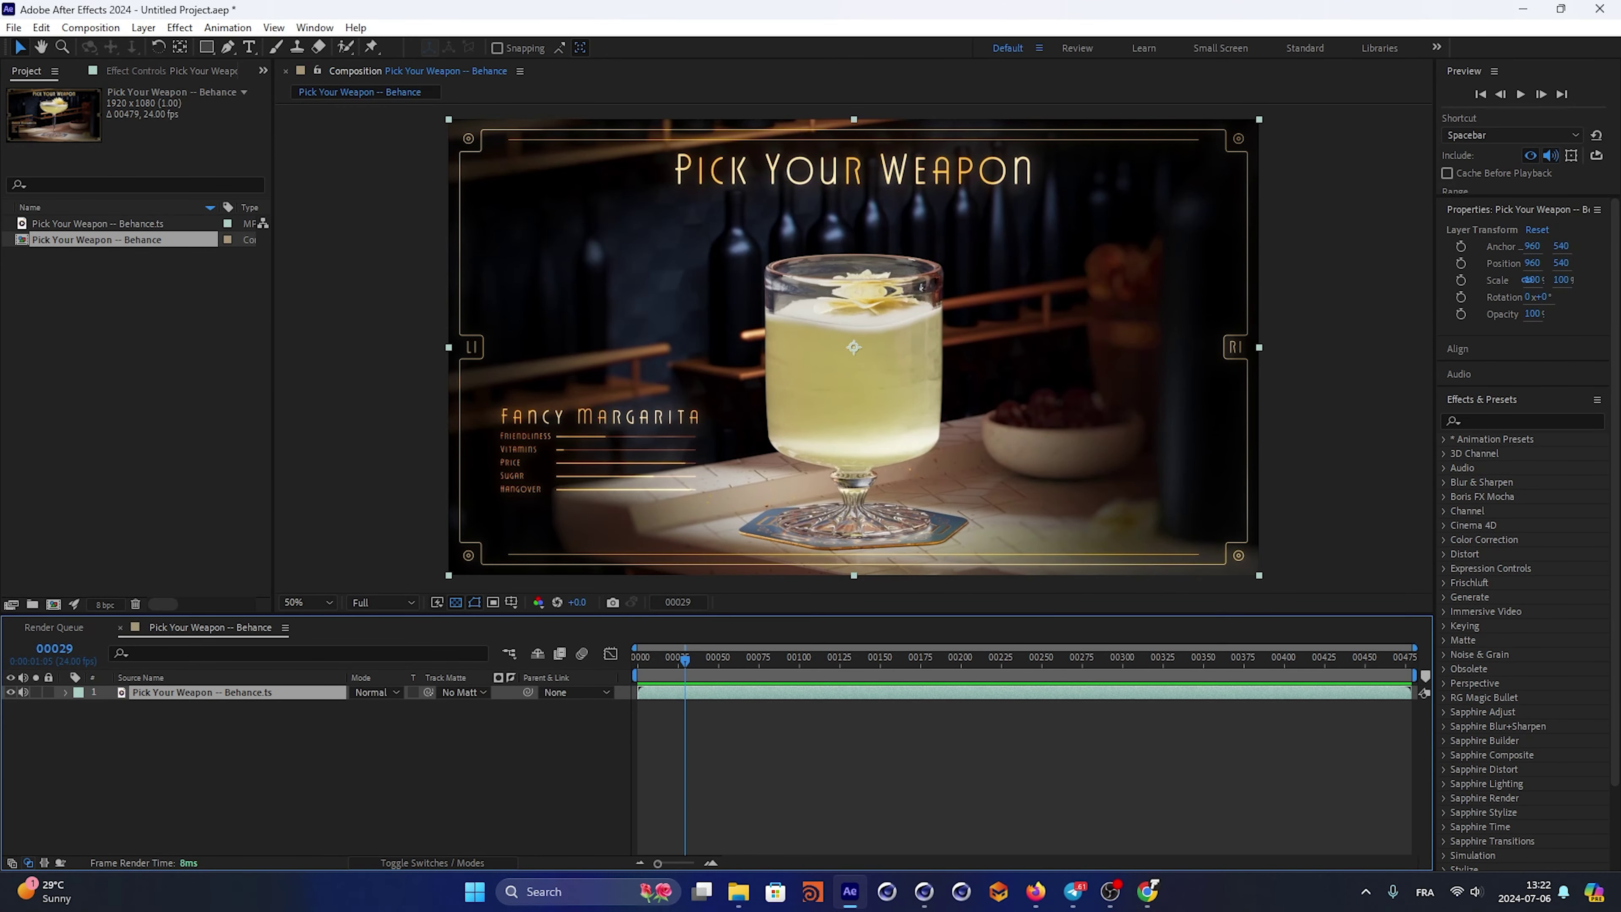
Scrub through the reference cocktail shots, then back in Cinema 4D preview the 03 cylinder pose
click(1534, 18)
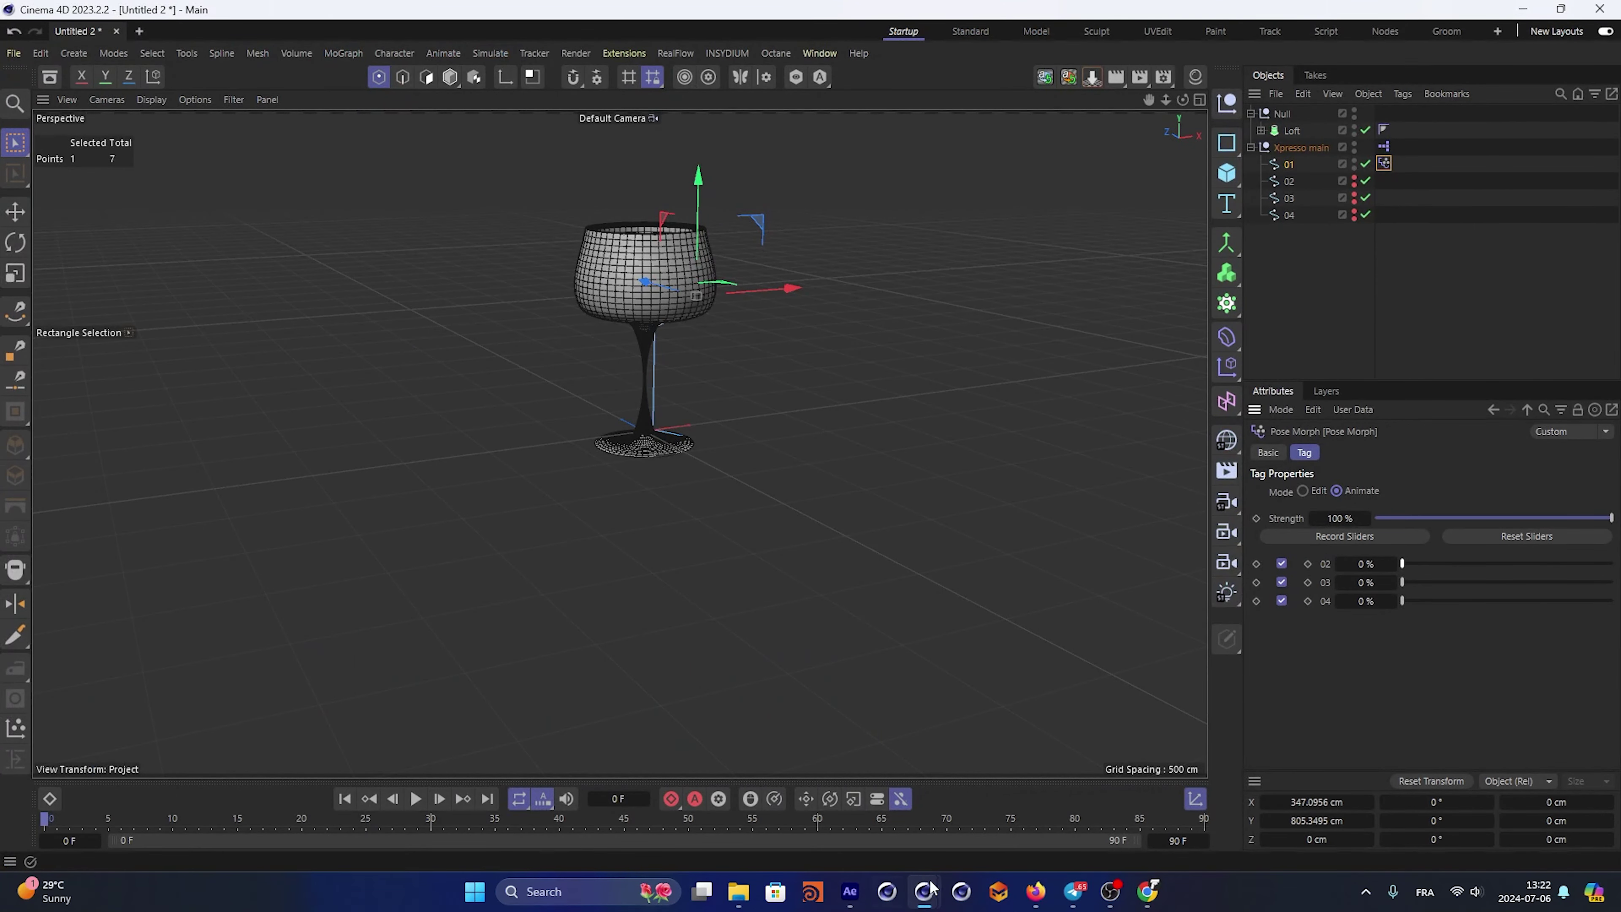
click(852, 892)
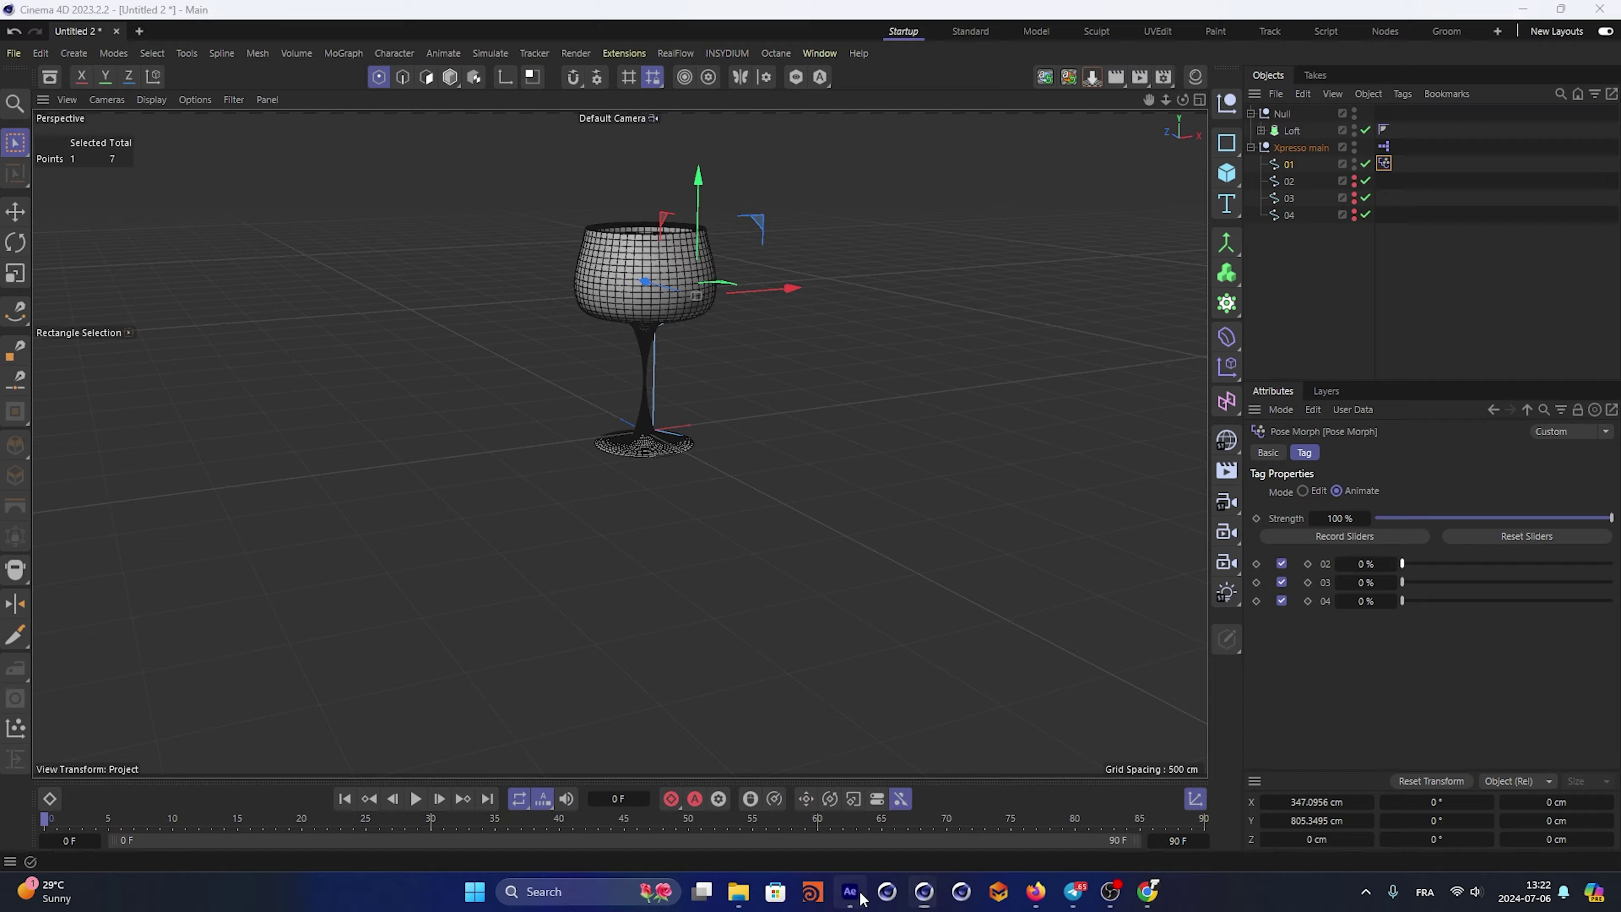
mouse_move(682, 673)
mouse_down()
mouse_move(661, 665)
mouse_move(708, 678)
mouse_up()
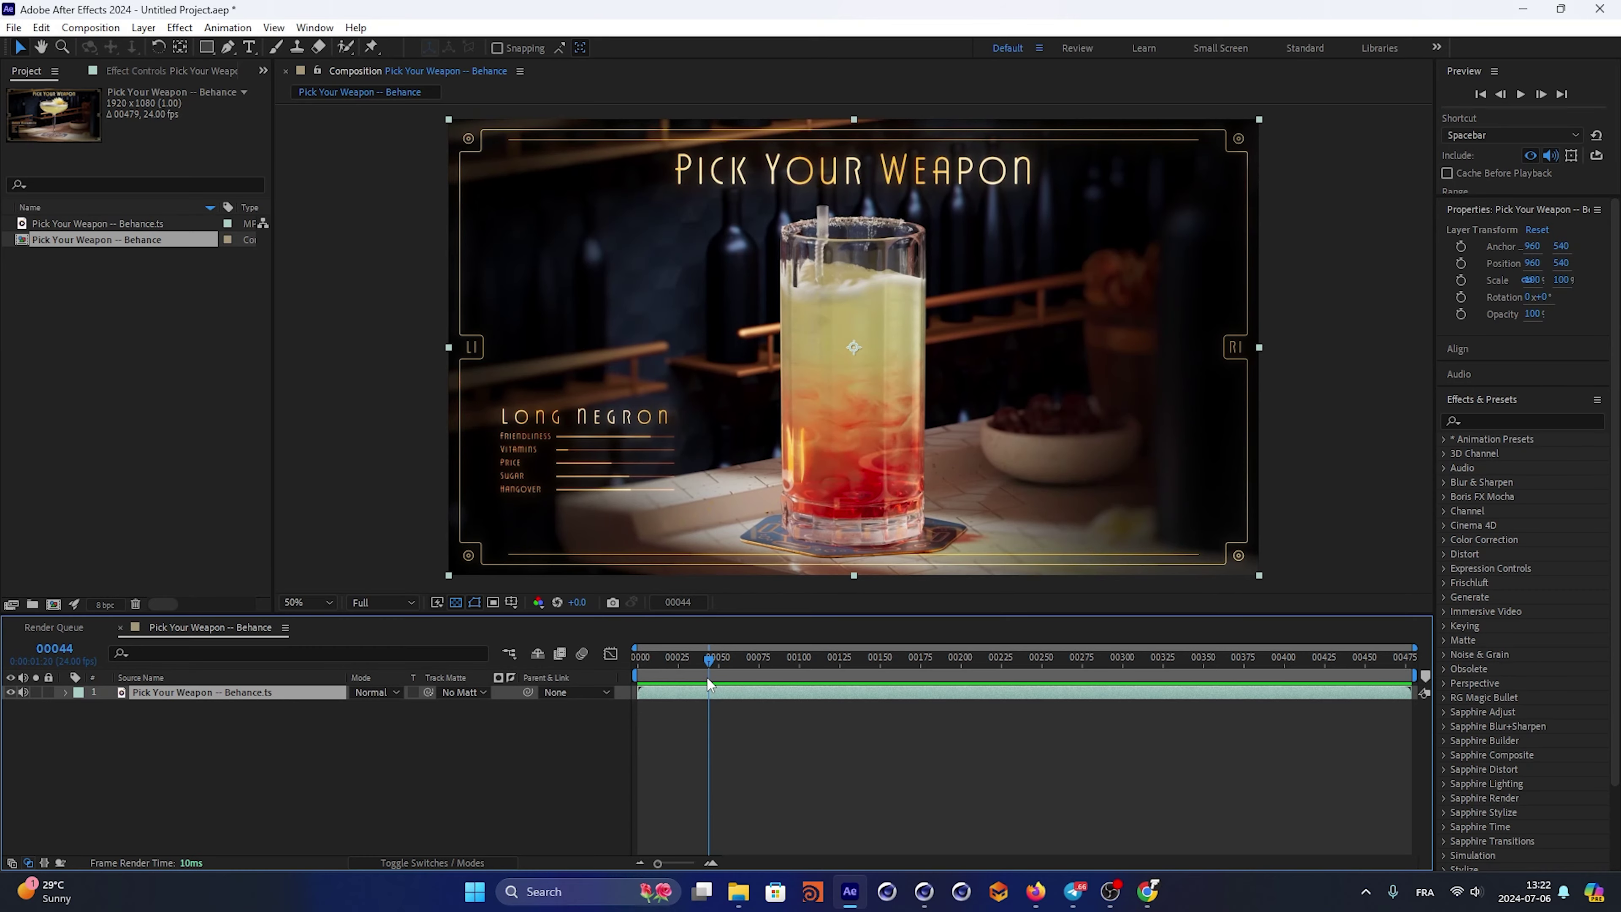
drag(707, 677, 704, 677)
click(1527, 9)
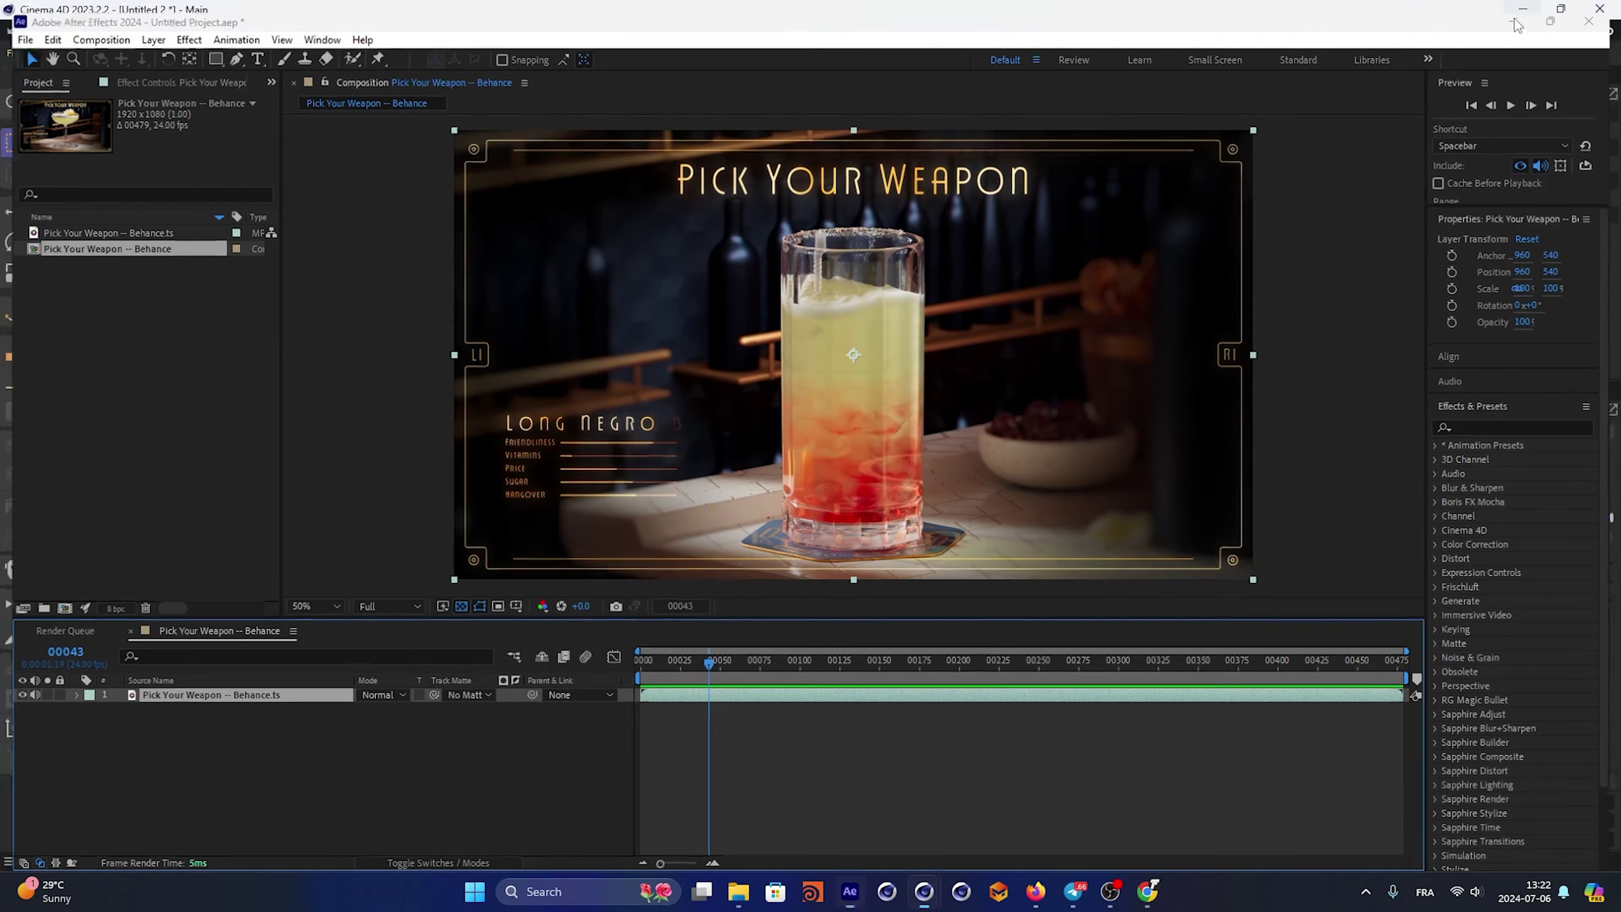
mouse_move(1425, 563)
mouse_down()
mouse_move(1561, 555)
mouse_move(1424, 575)
mouse_move(1614, 581)
mouse_move(1321, 578)
mouse_up()
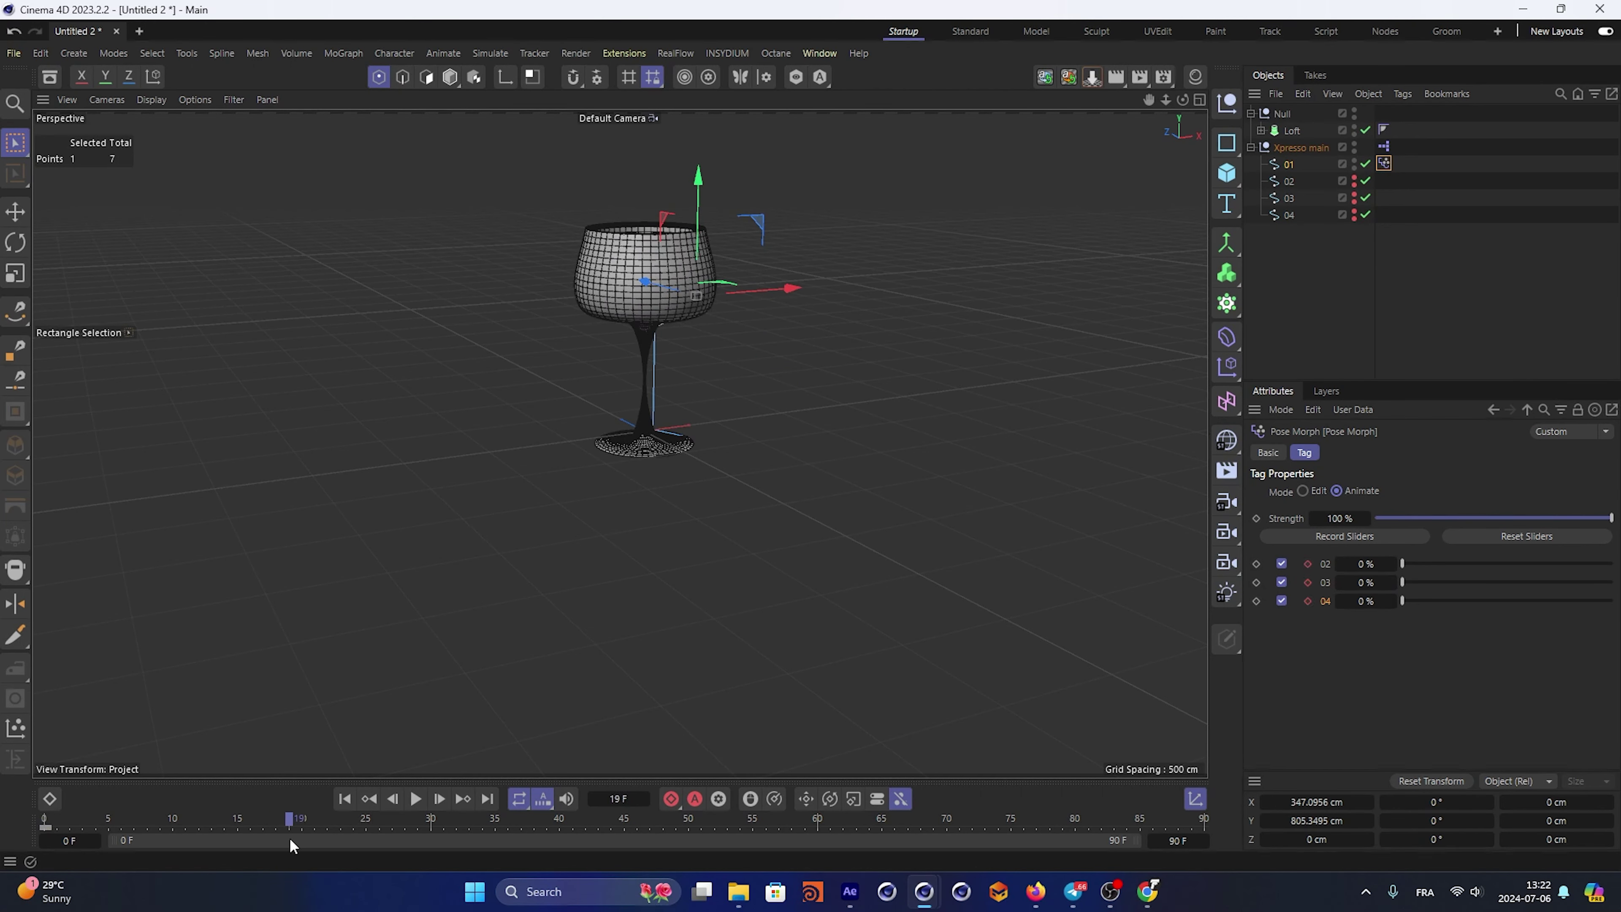
Key the cylinder shape at frame 25 with pose 03 at 100%
drag(290, 844, 300, 838)
drag(1406, 588, 1614, 582)
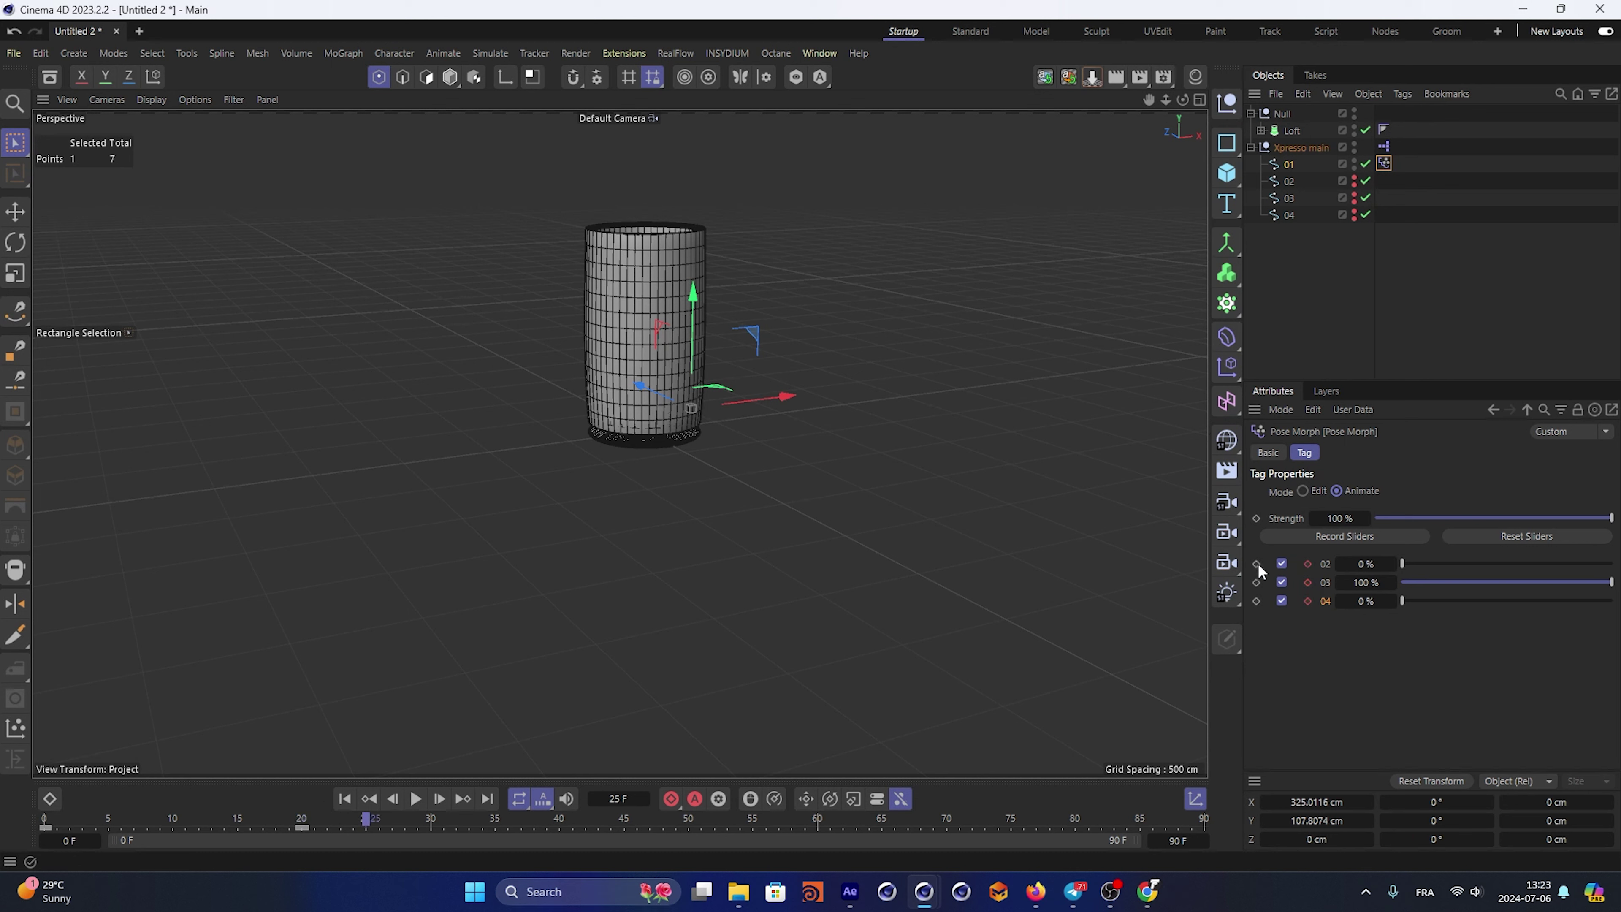
click(1307, 564)
click(1307, 600)
Check the round tumbler reference, then bulge the glass into a cup and key all poses at frame 40
drag(347, 819, 573, 843)
click(849, 891)
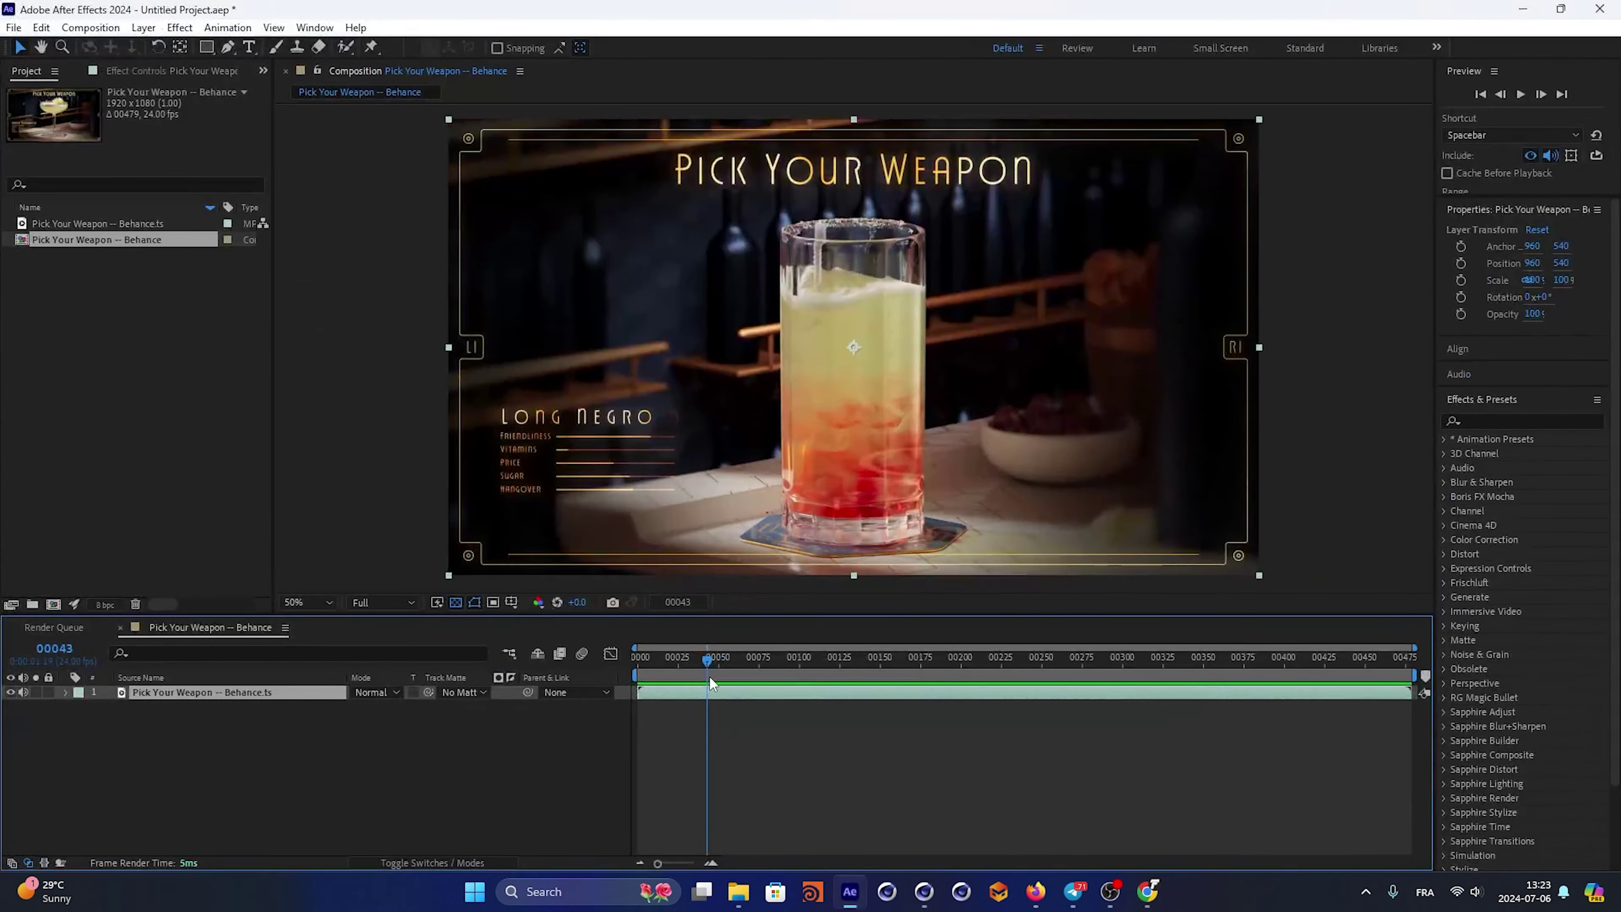
drag(709, 675, 816, 664)
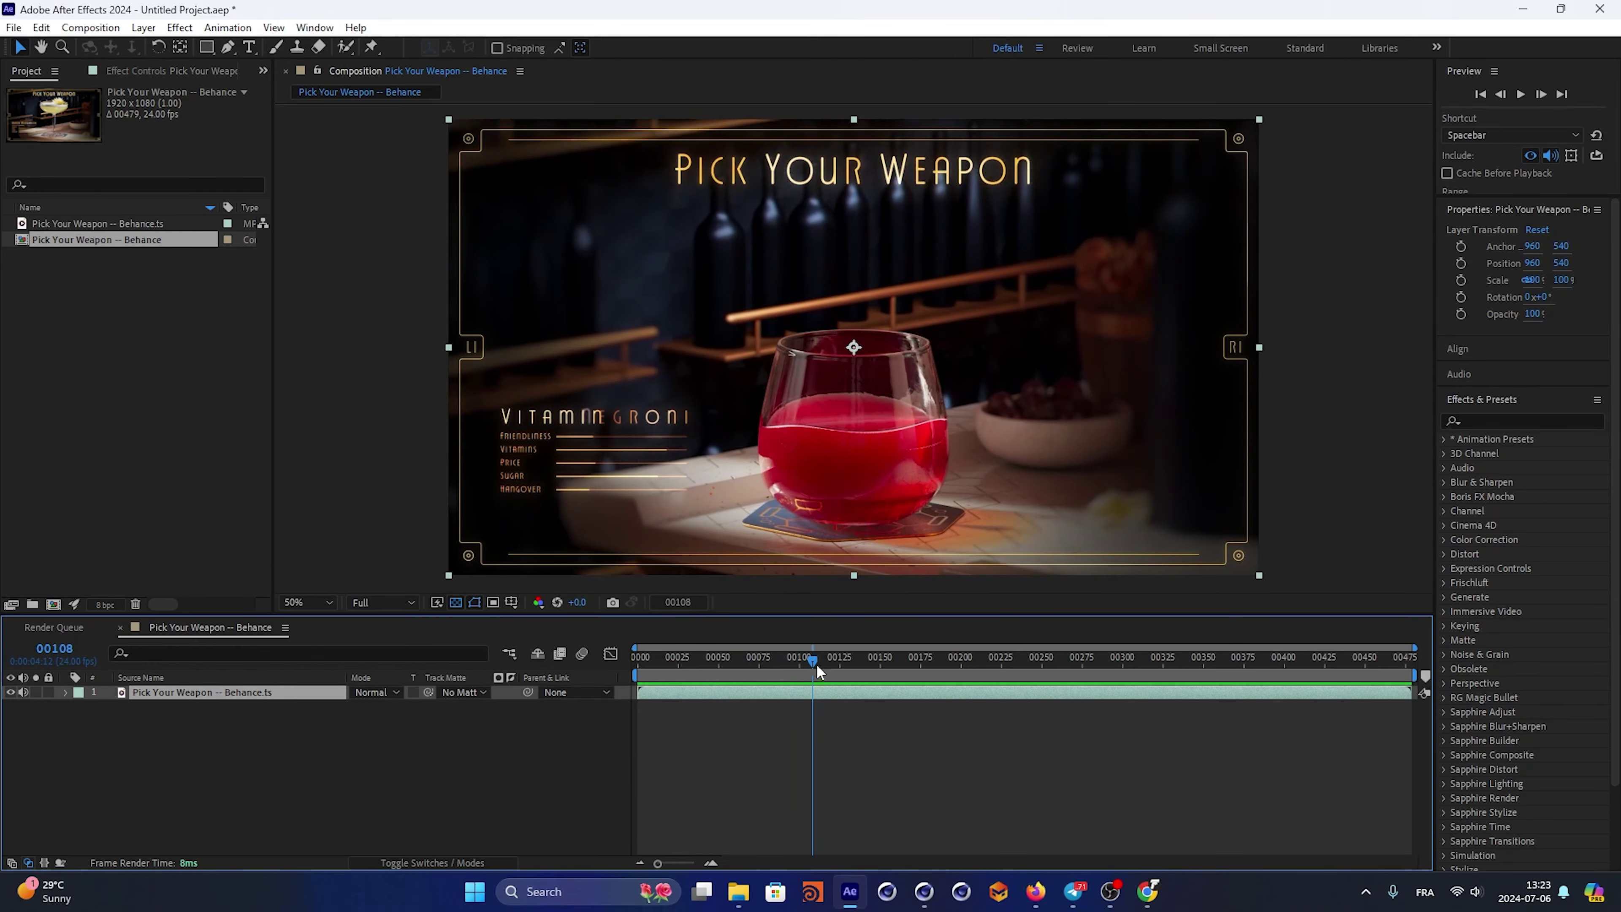
key(alt+Tab)
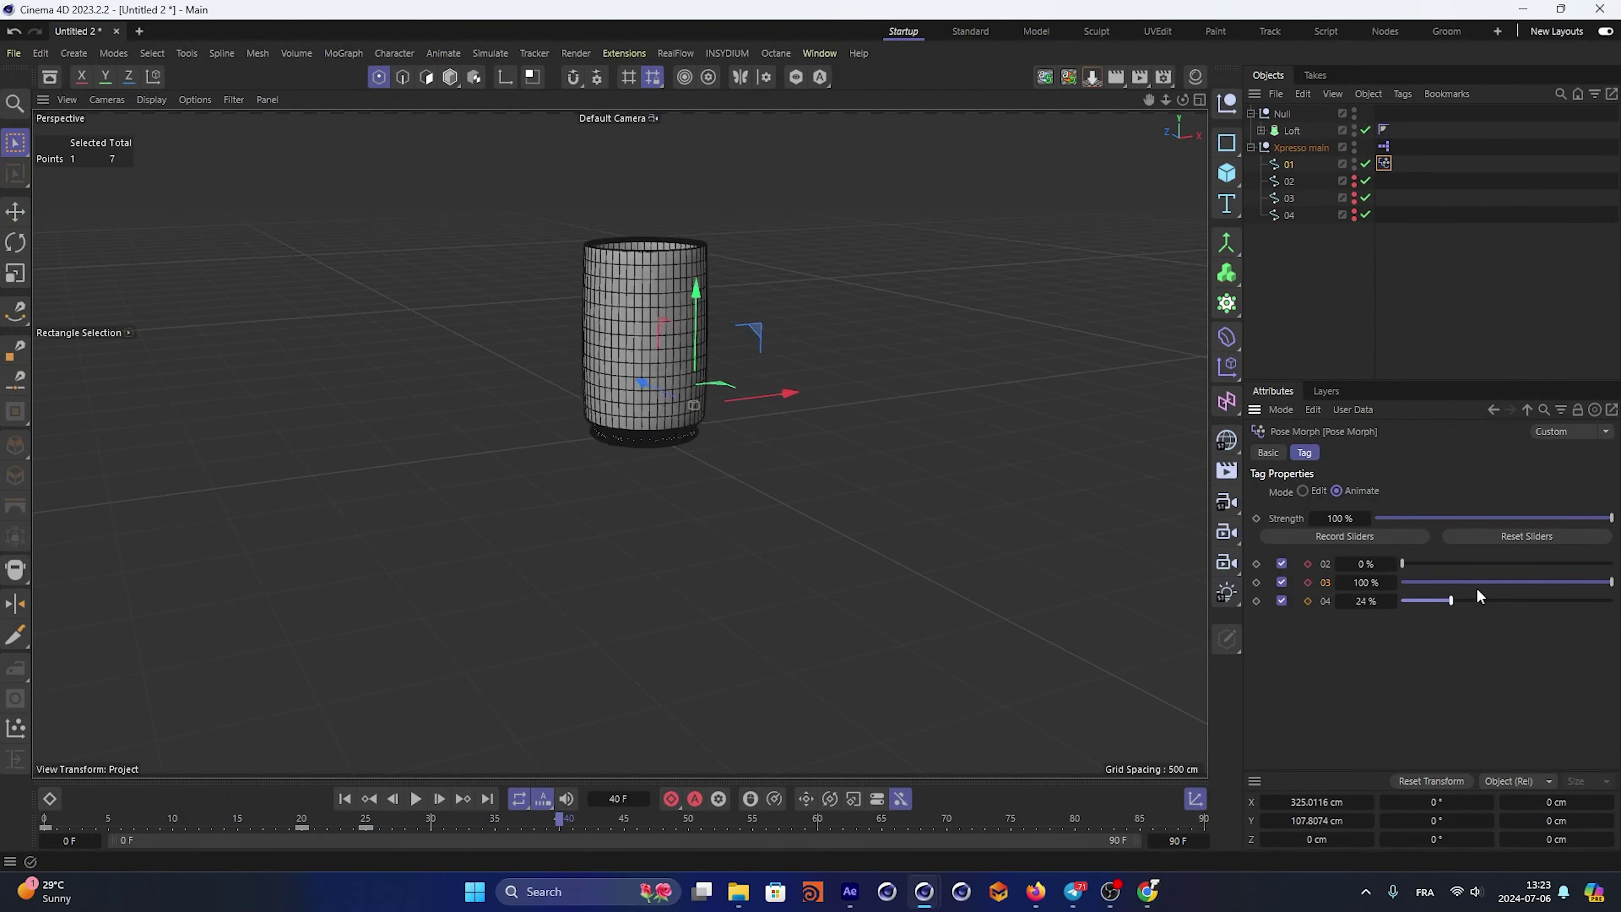
drag(1479, 596, 1606, 587)
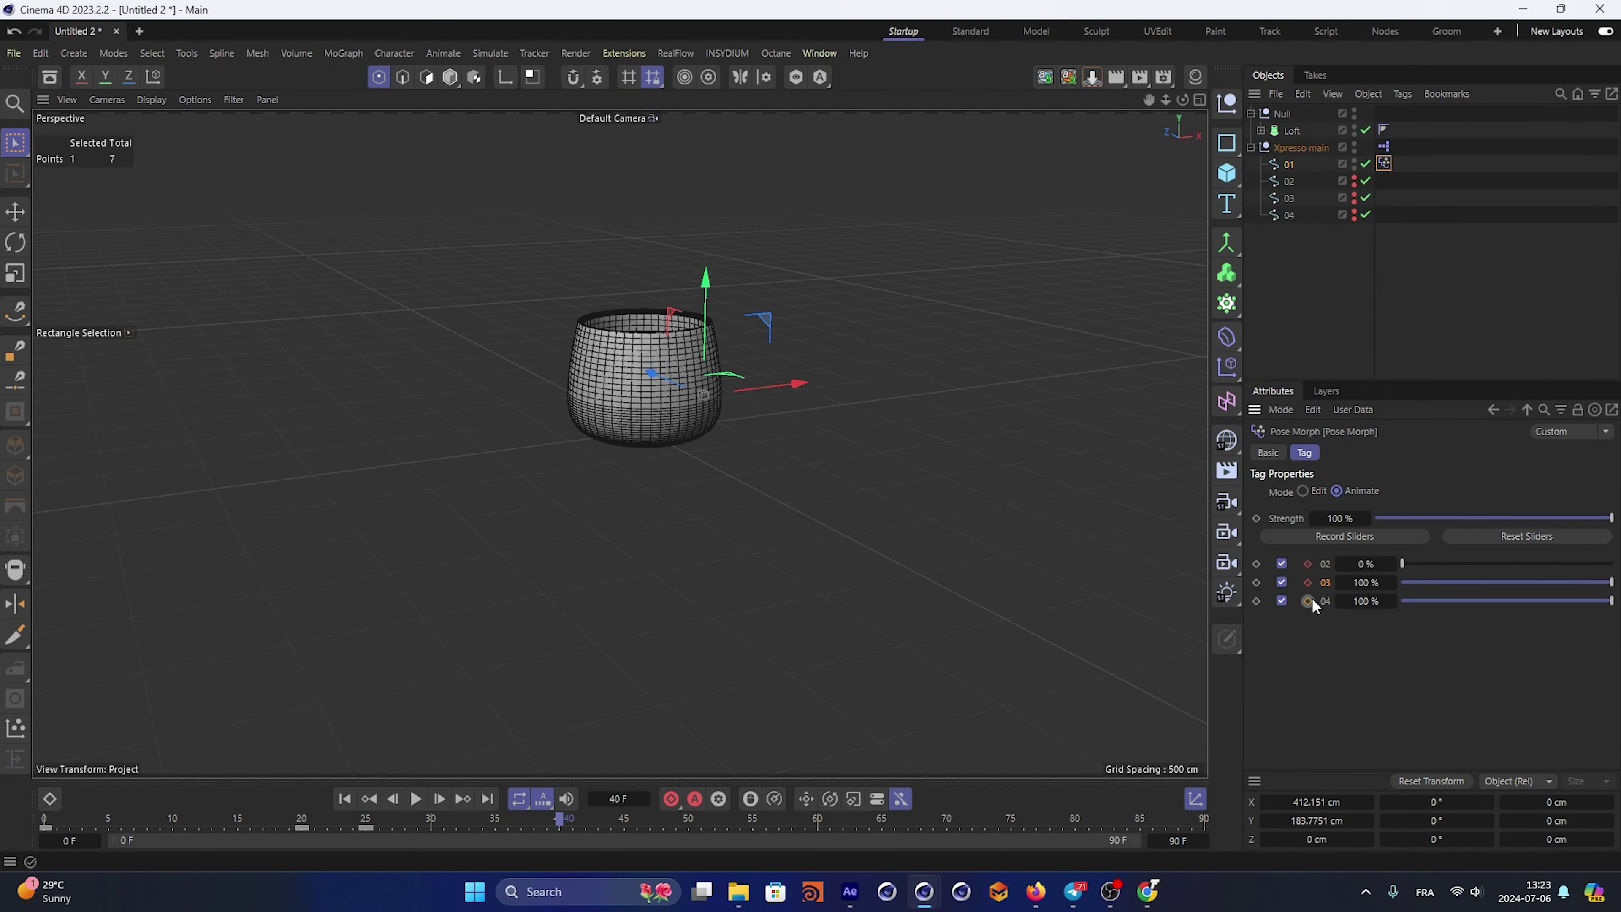
click(1308, 582)
At frame 60 key a martini shape with 04 and 03 at 0% and 02 at 100%, then return to frame 0
mouse_move(459, 818)
mouse_down()
mouse_move(623, 819)
mouse_move(595, 809)
mouse_up()
drag(624, 818, 817, 823)
click(852, 887)
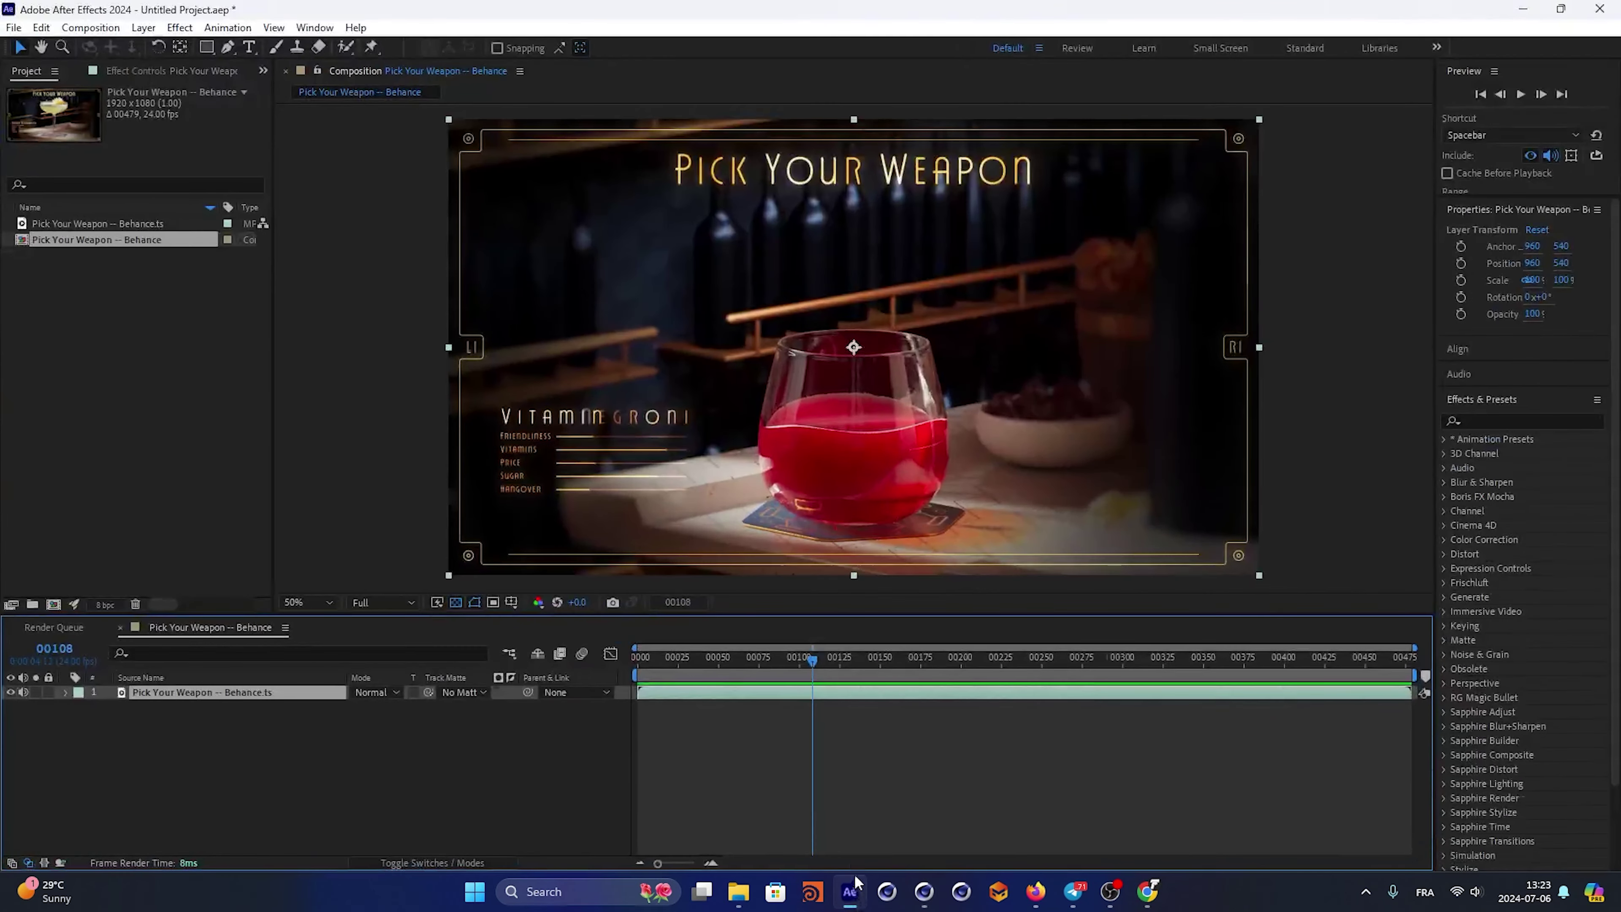
drag(813, 657, 946, 659)
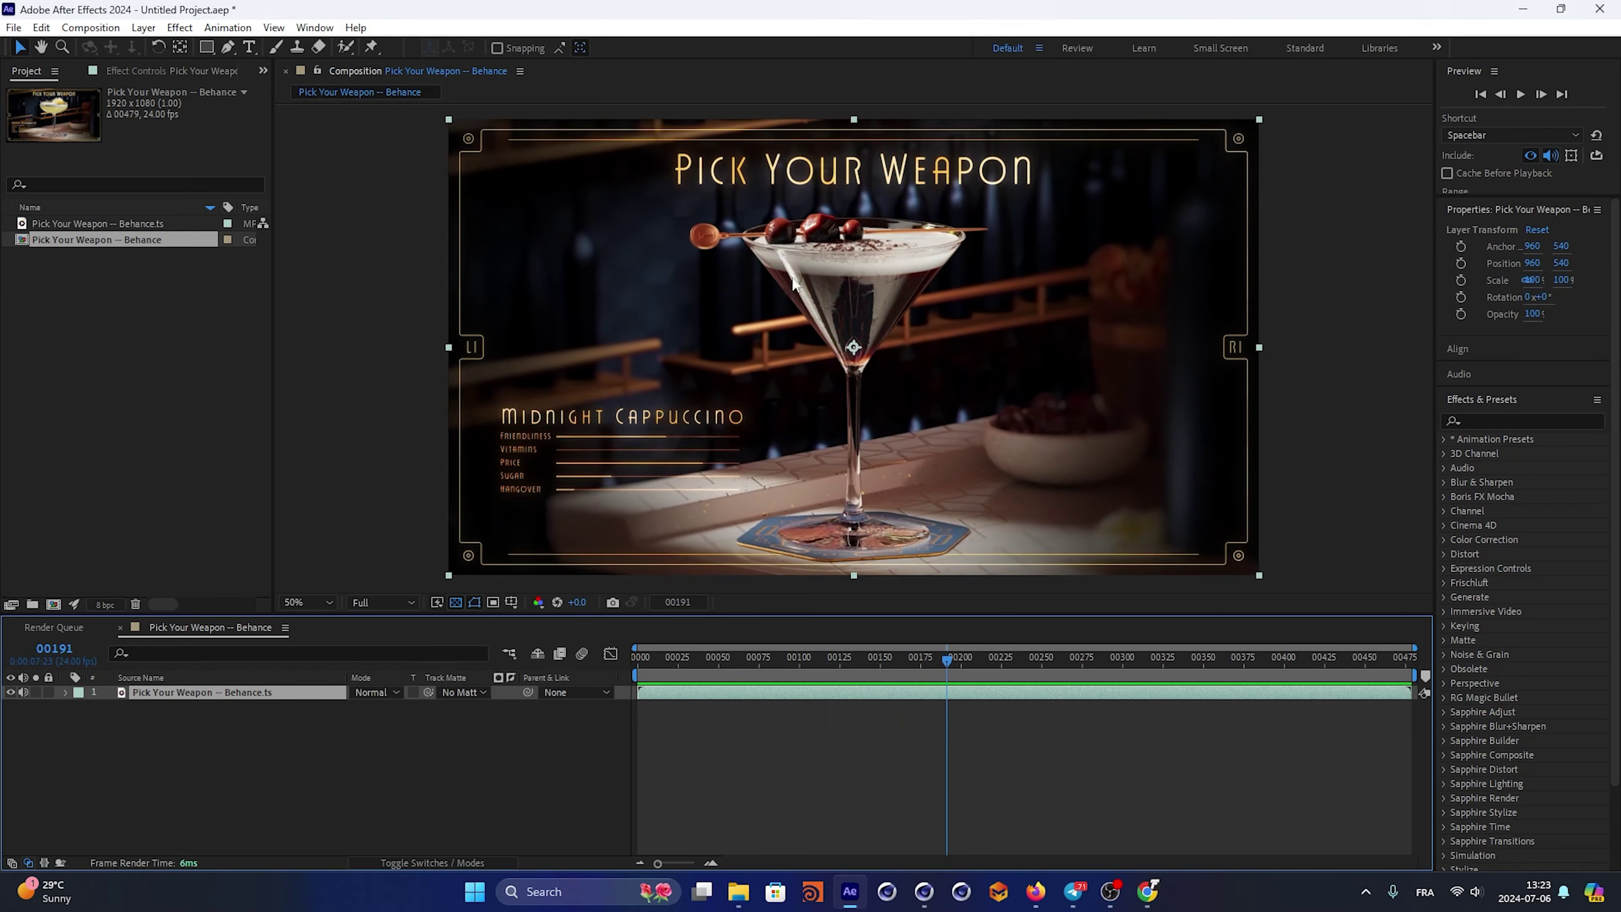
click(1523, 10)
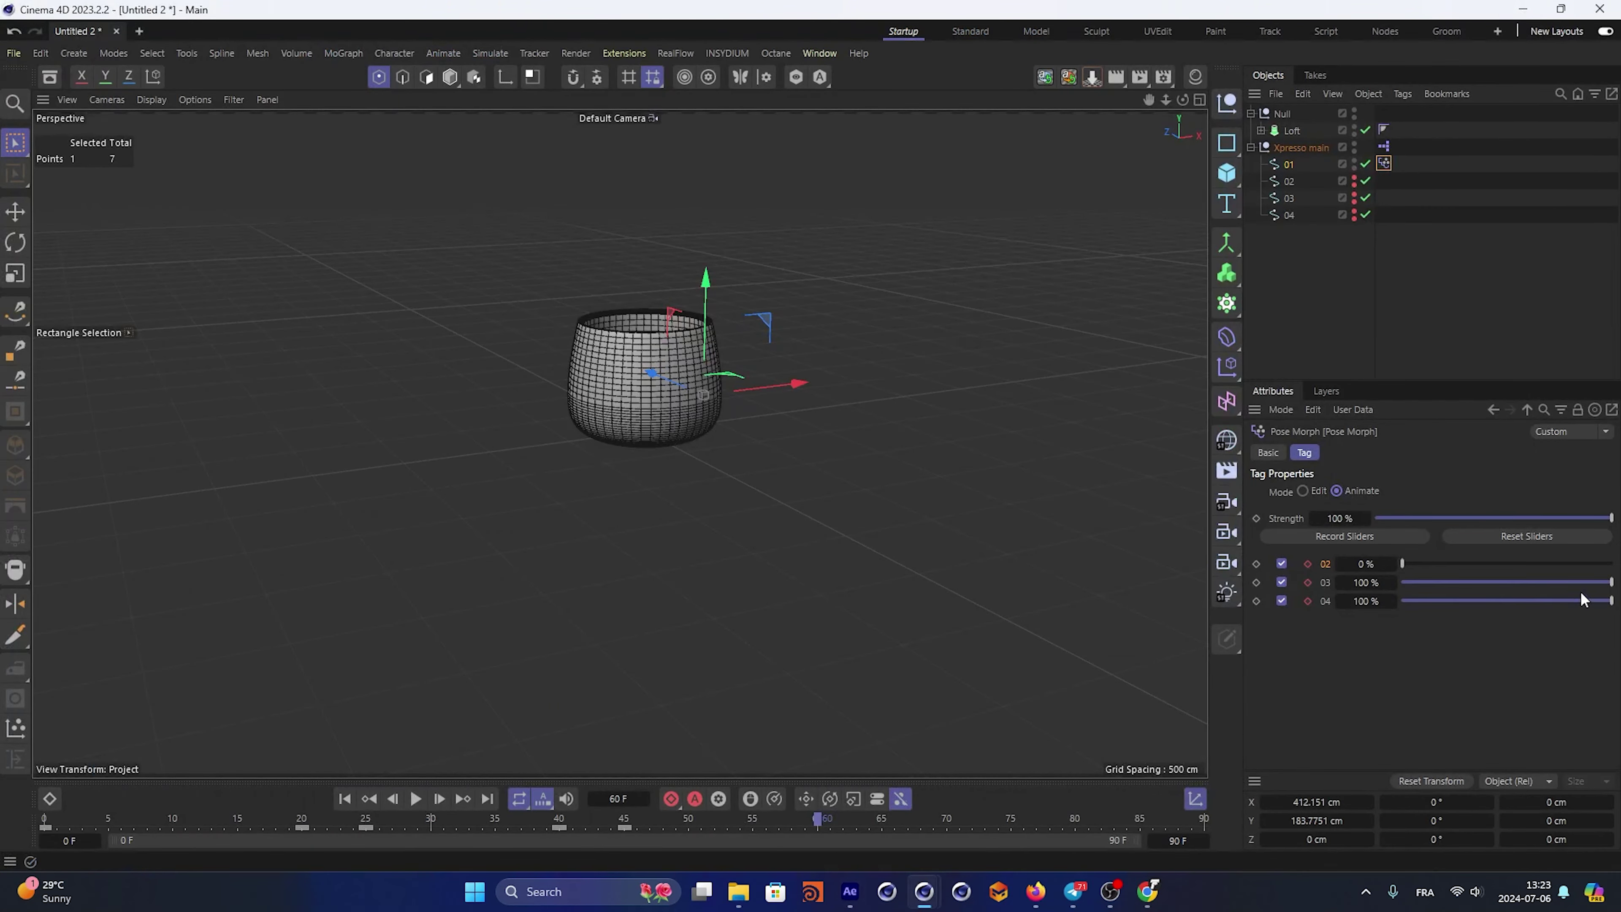
drag(1582, 600, 1346, 603)
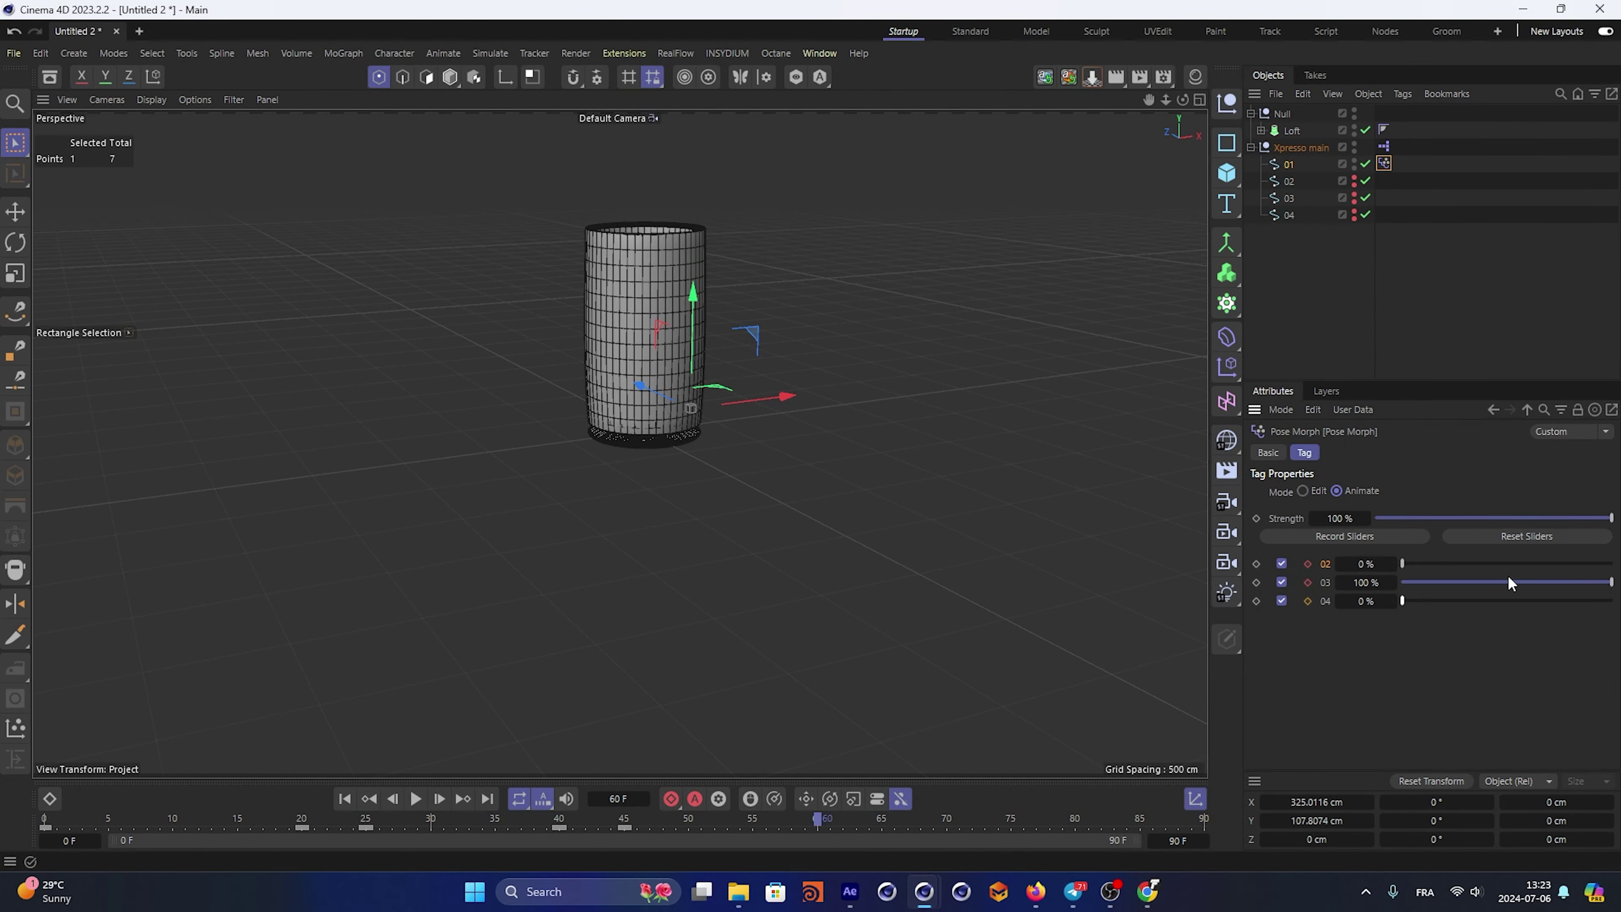
drag(1584, 585, 1310, 580)
drag(1405, 564, 1612, 564)
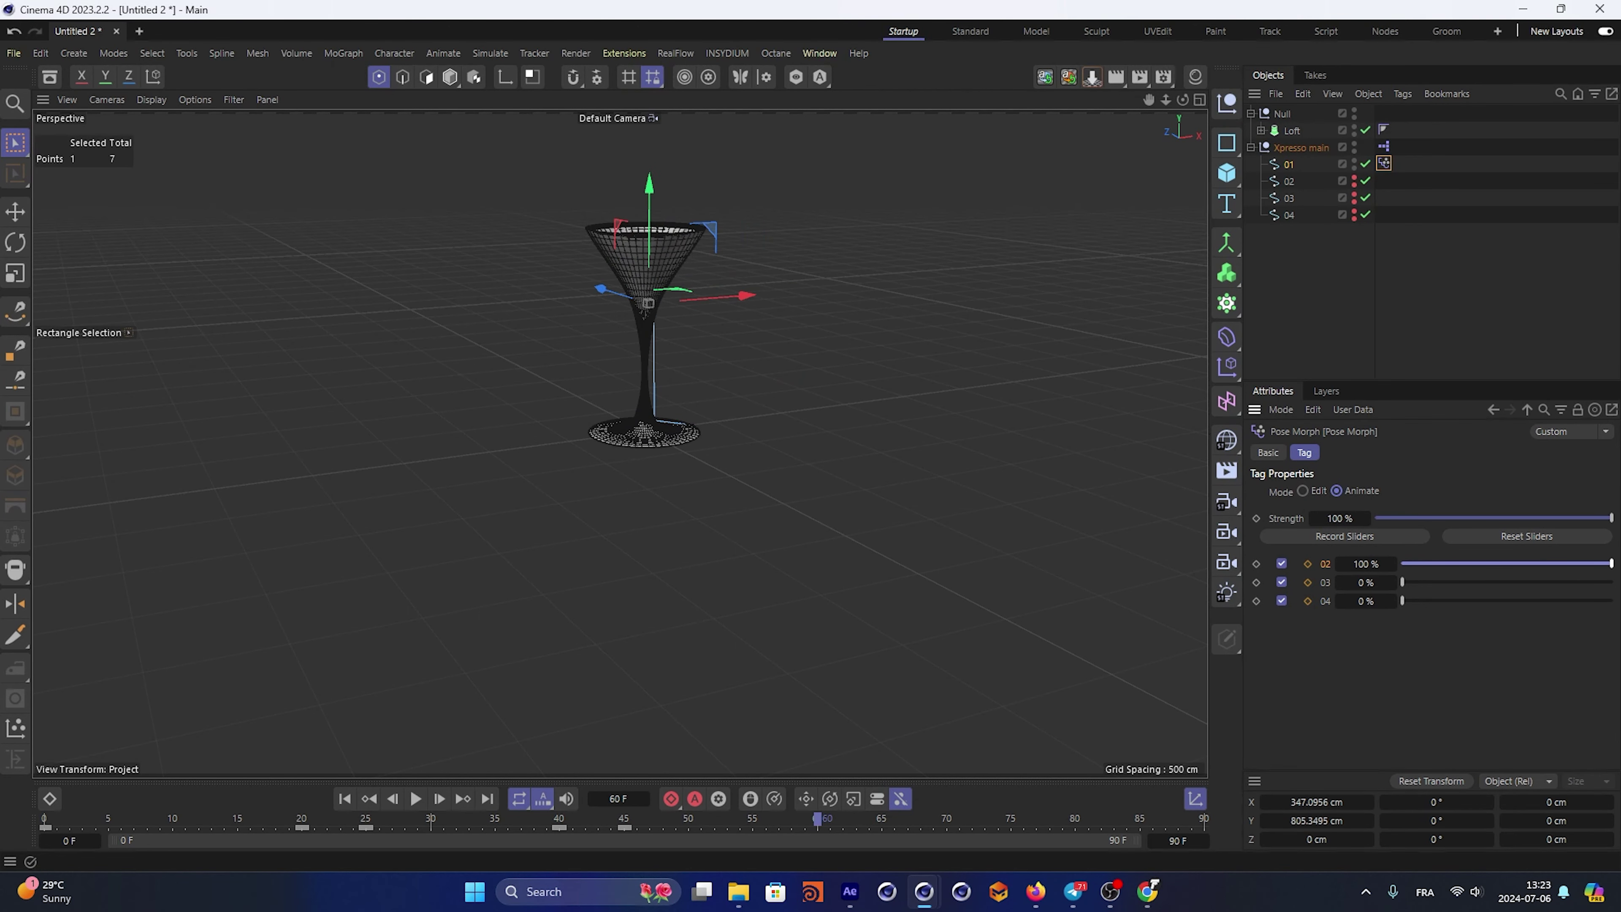
click(1307, 600)
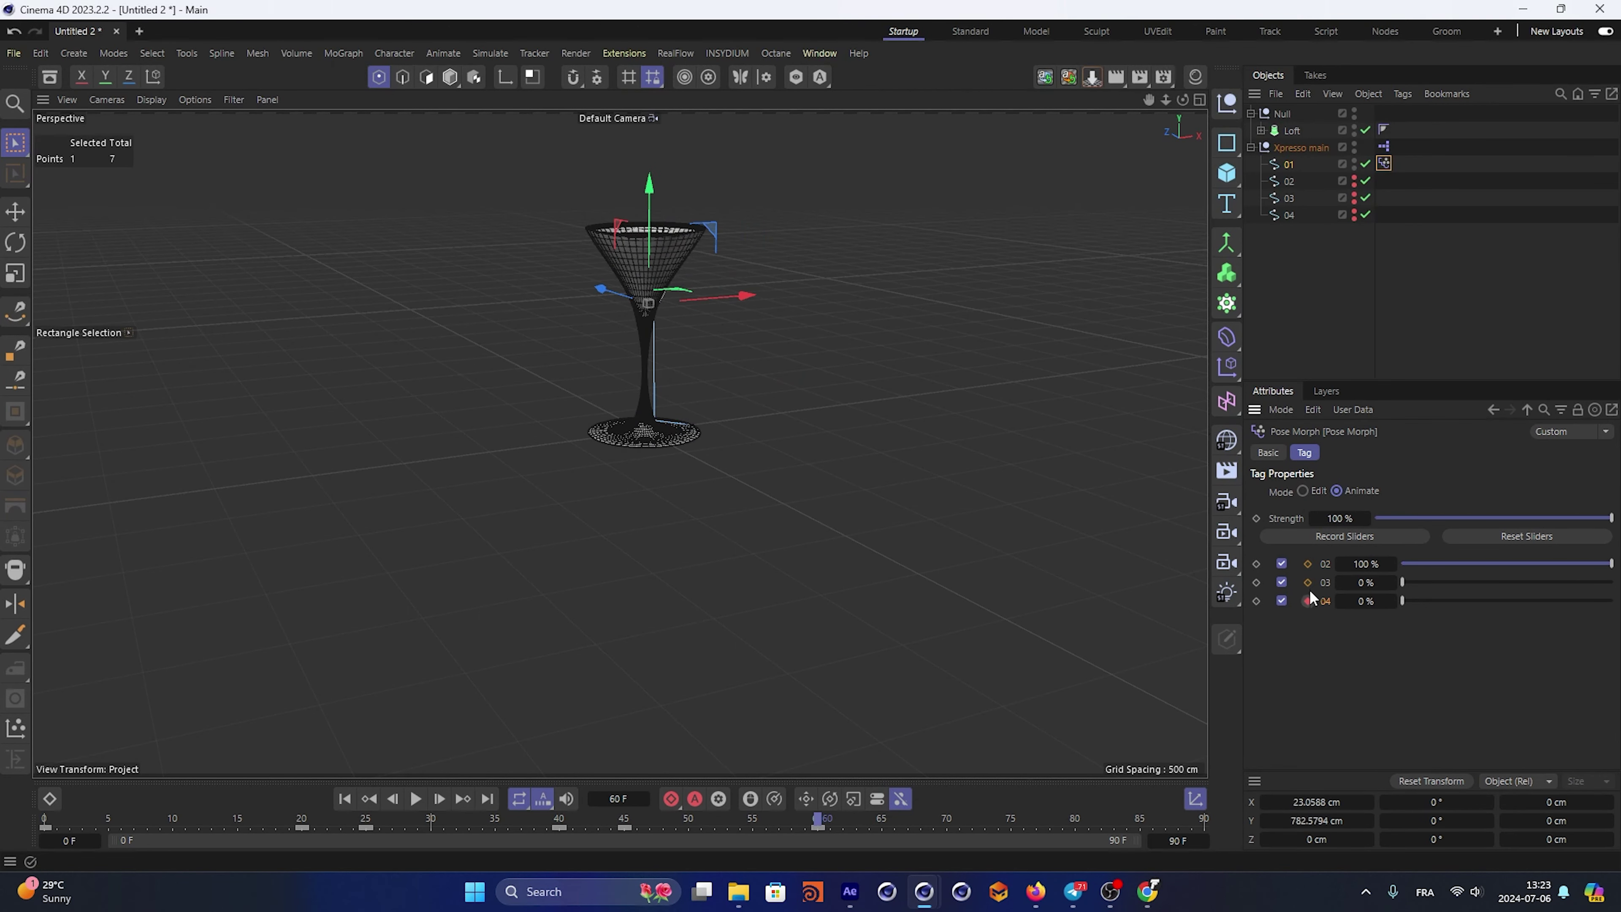
click(1308, 564)
key(shift+f)
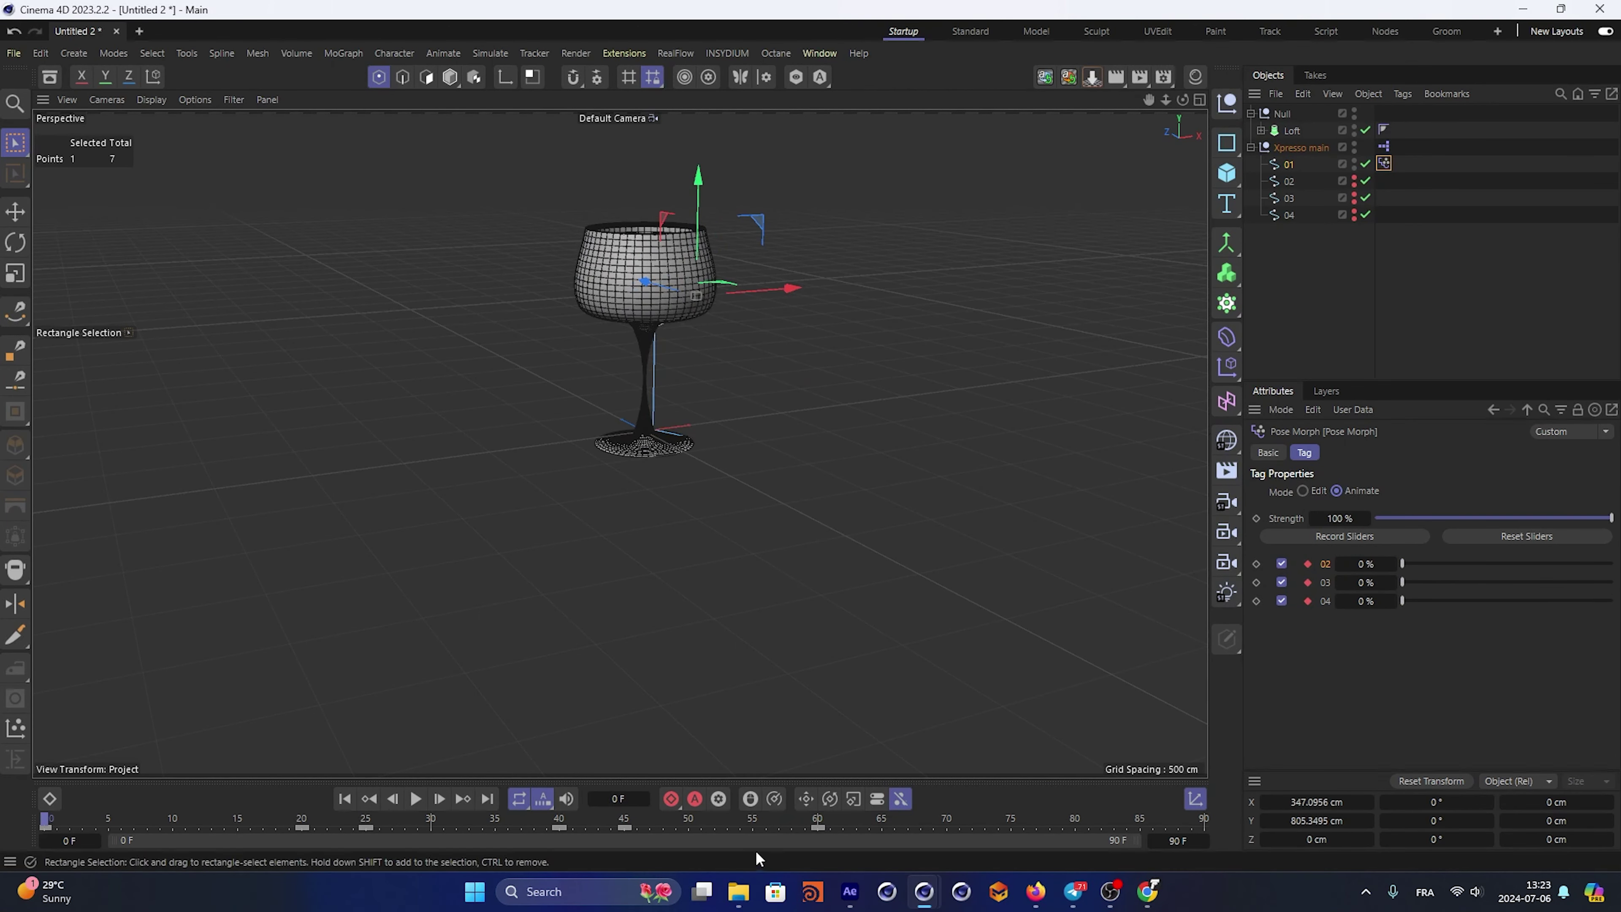
Play the morph animation in solid shading with nothing selected, then pause at frame 5
click(415, 798)
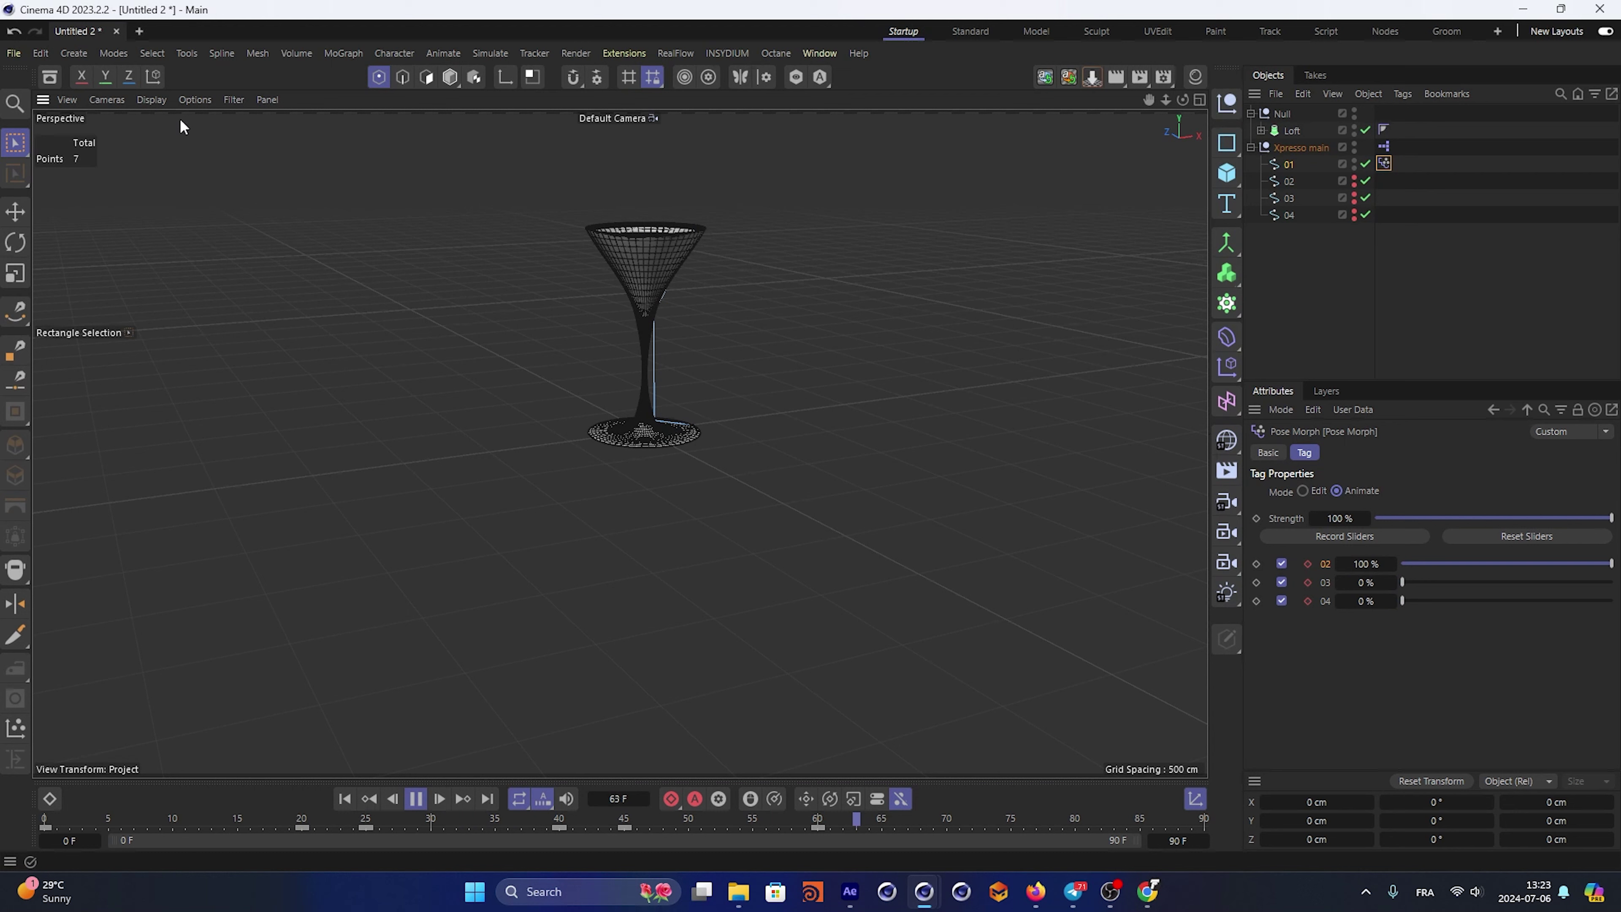
click(150, 99)
click(172, 152)
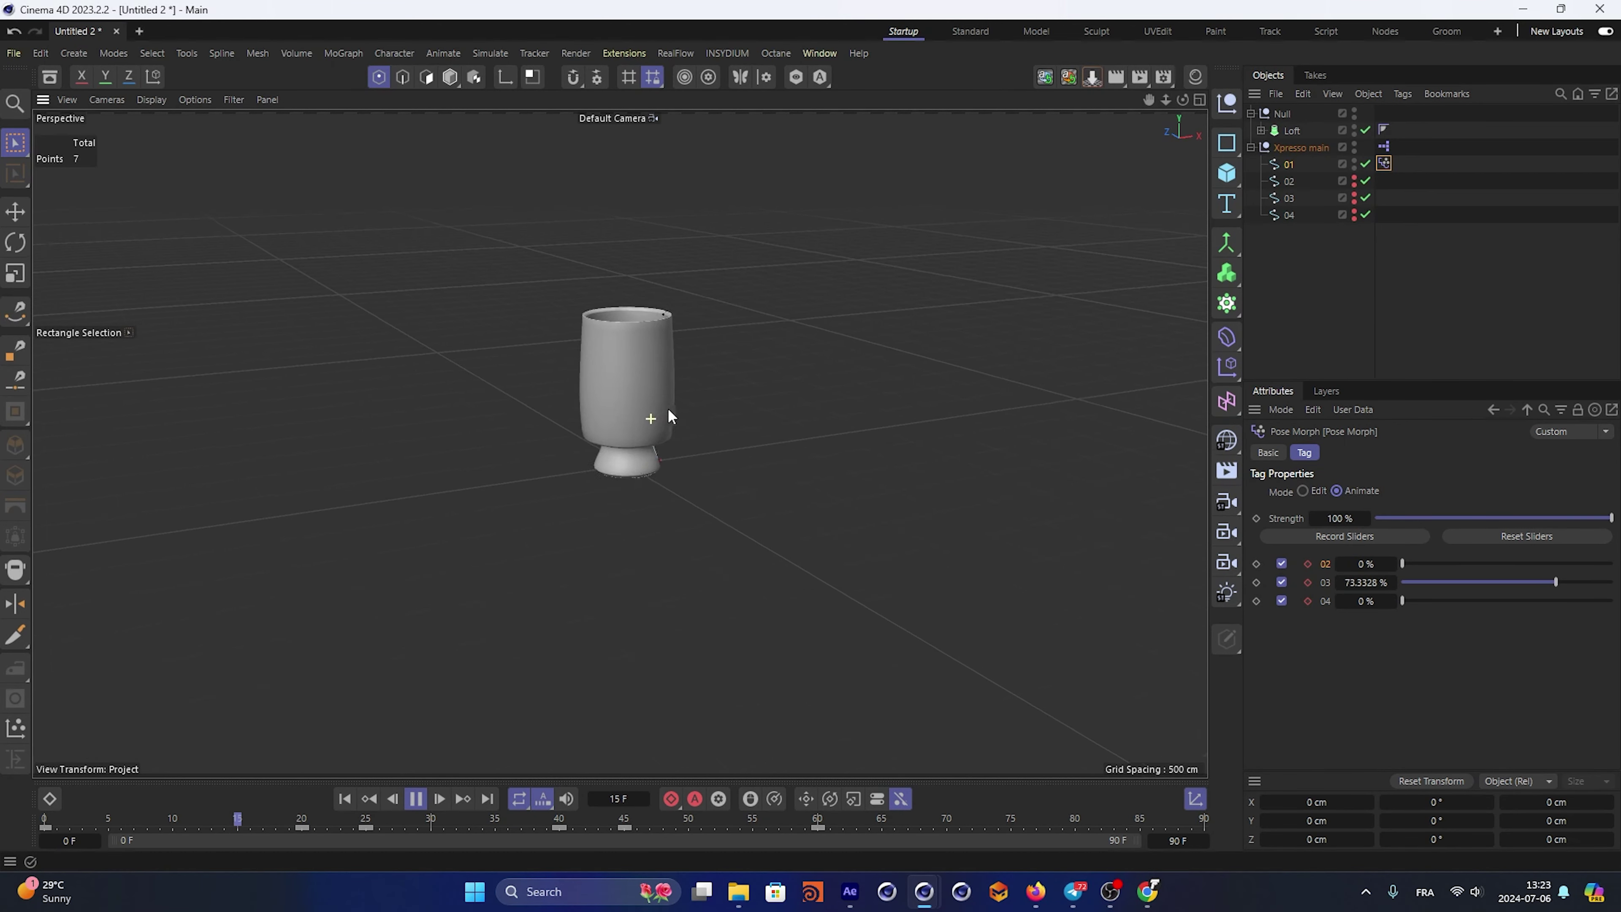
click(1347, 152)
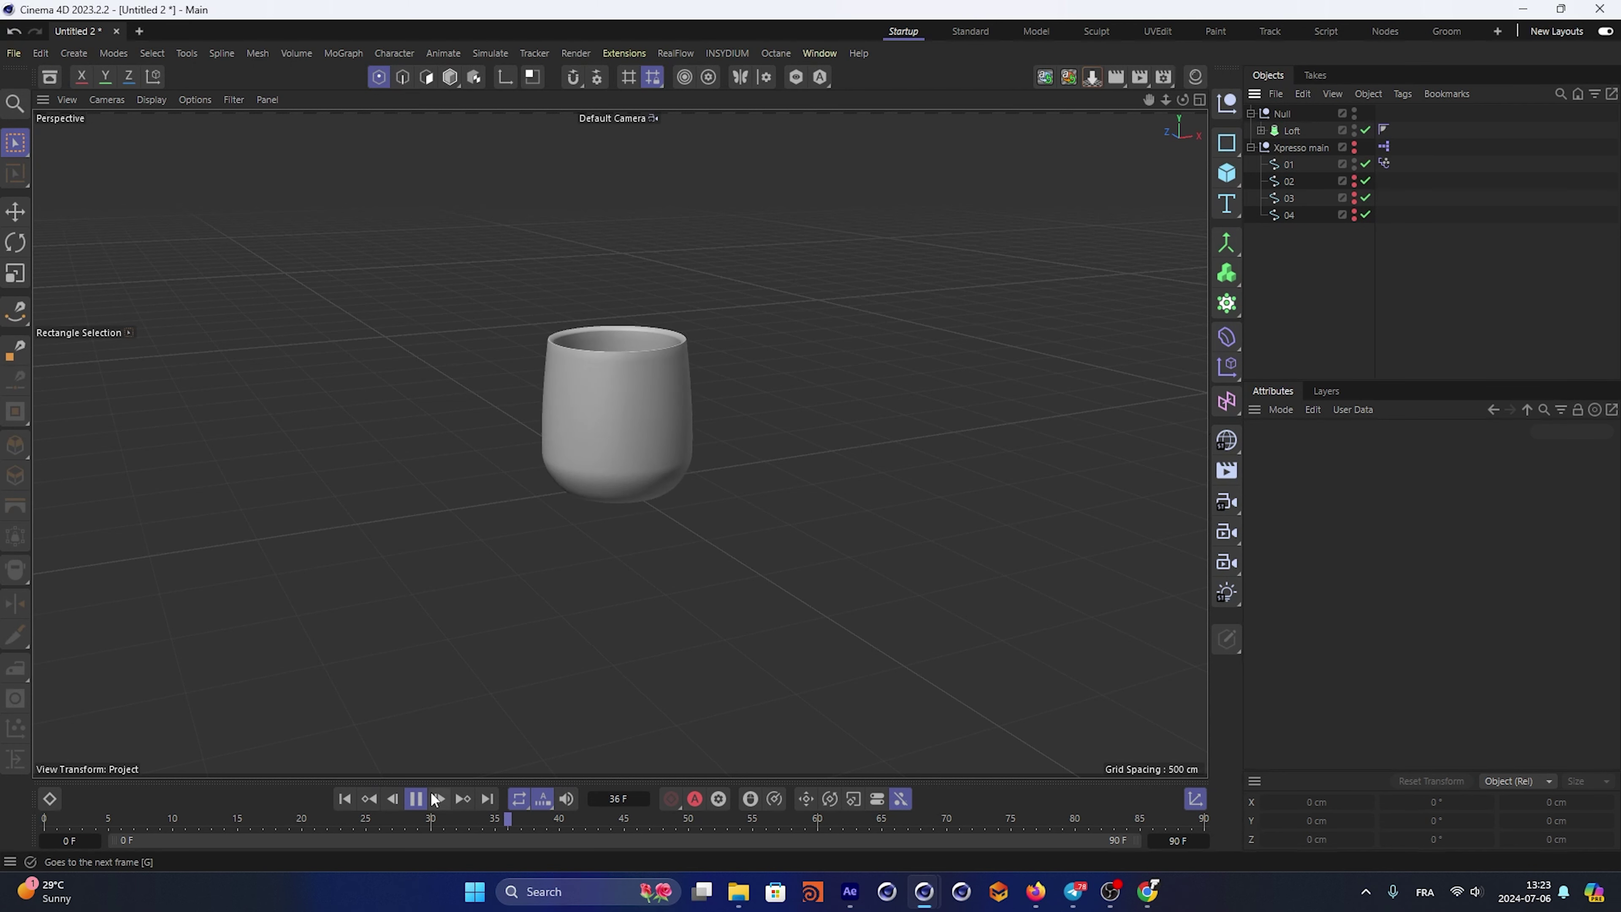
click(412, 802)
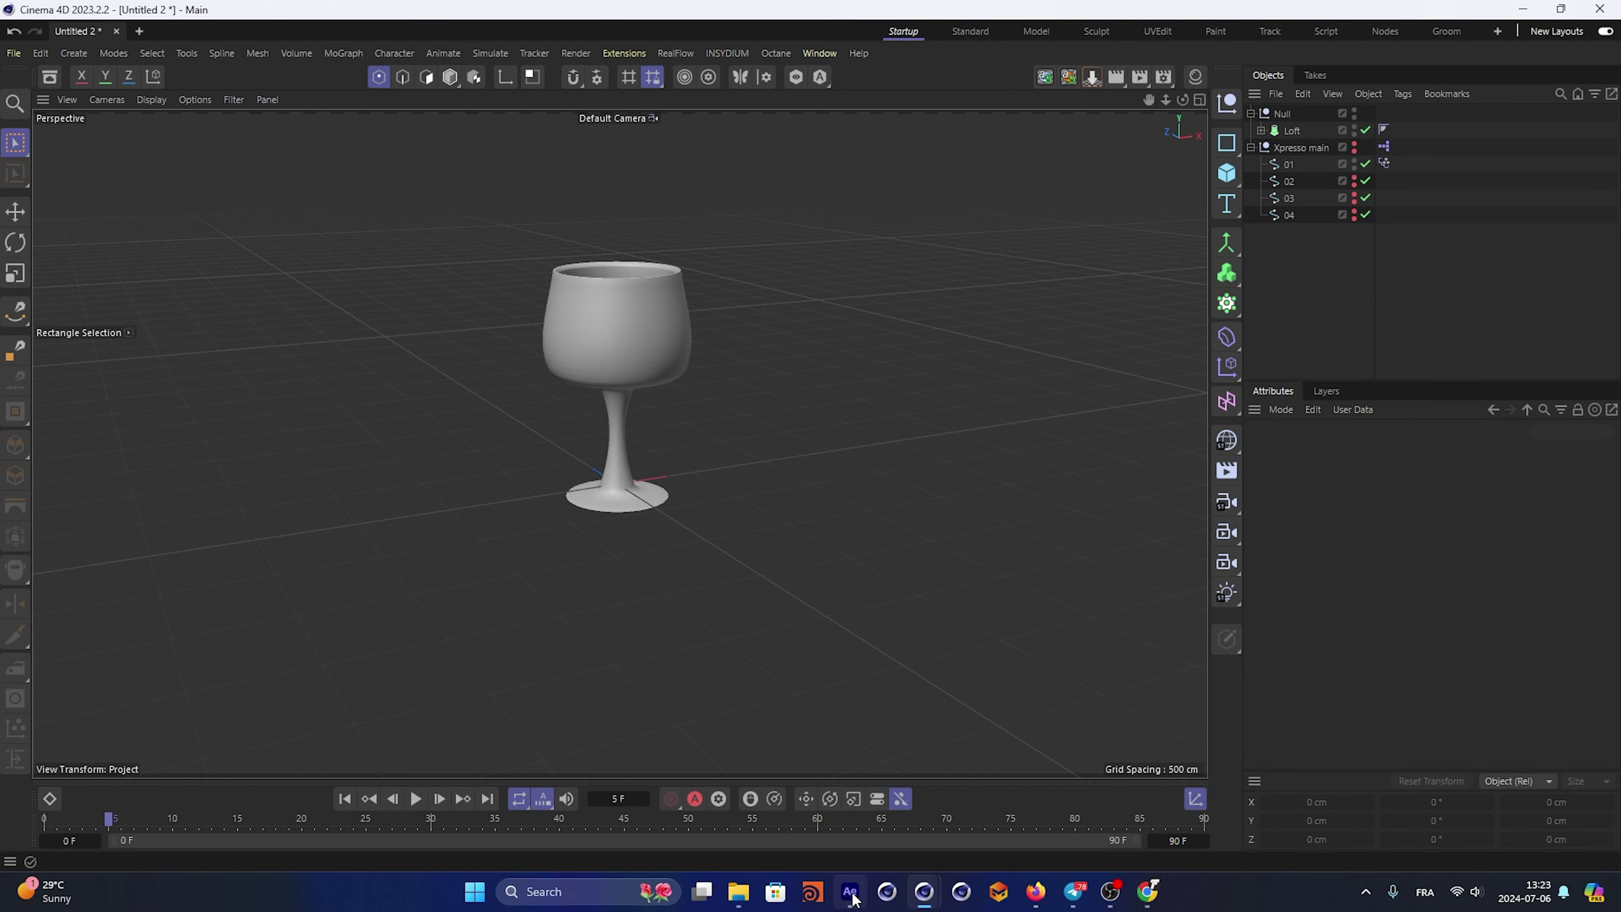